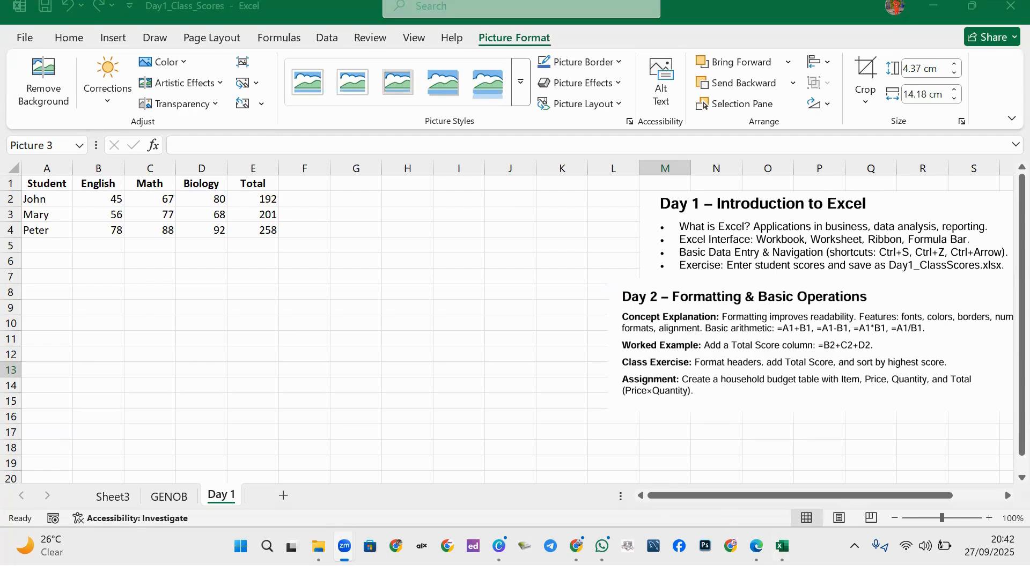
Consult the training handbook PDF, then return to the Day1_Class_Scores workbook.
{"action": "left_click", "coordinate": [756, 546]}
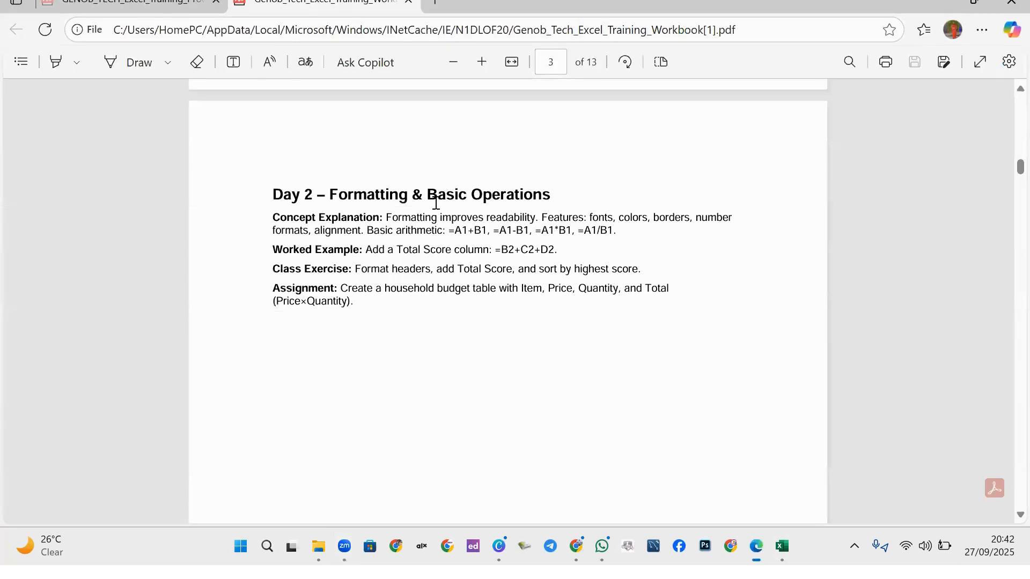
{"action": "left_click", "coordinate": [137, 12]}
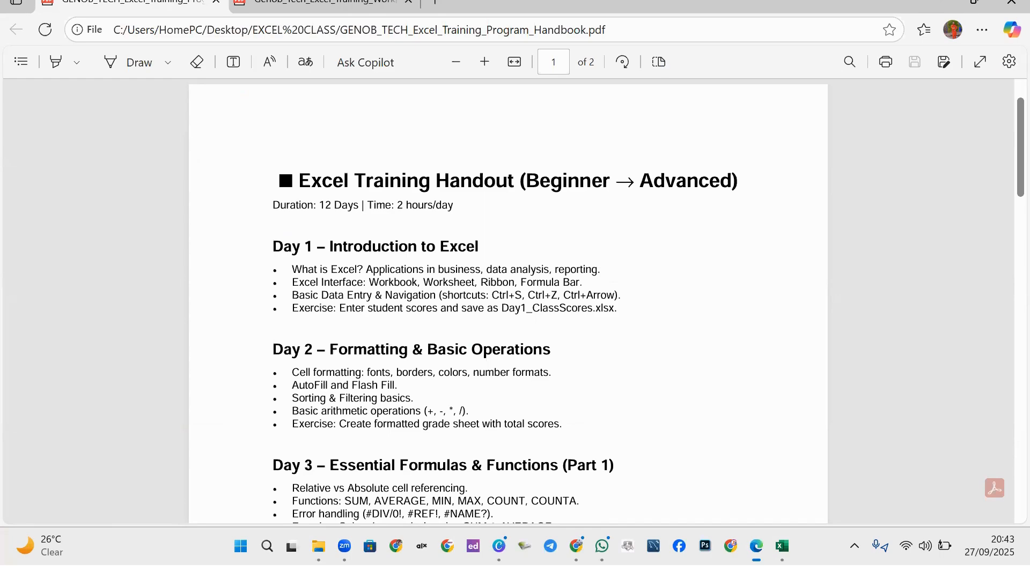
{"action": "left_click", "coordinate": [782, 546]}
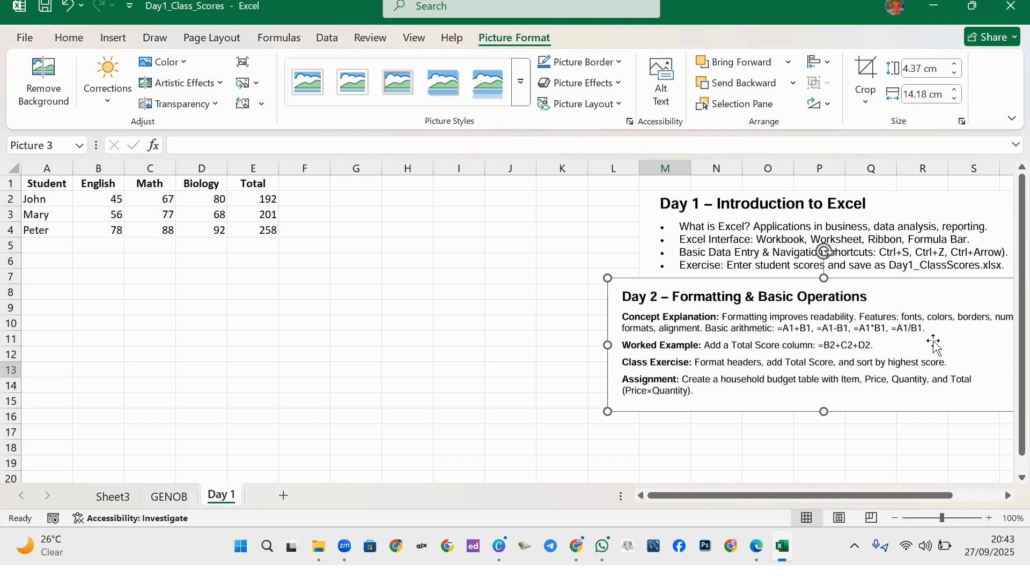
Move the Day 2 outline picture down and right, then deselect it by picking A5.
{"action": "left_click_drag", "start_coordinate": [915, 345], "coordinate": [896, 356]}
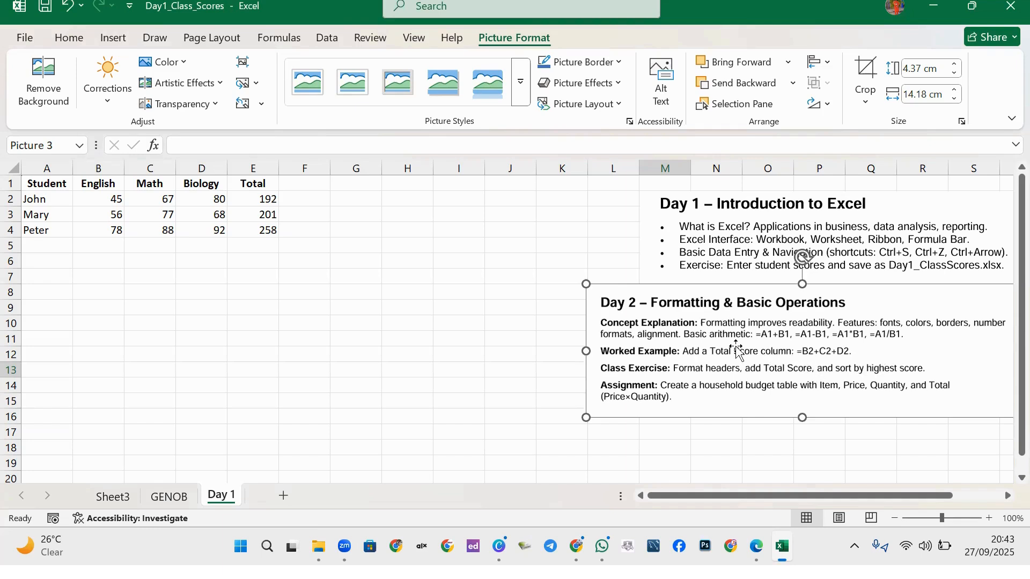
{"action": "left_click_drag", "start_coordinate": [738, 351], "coordinate": [755, 359]}
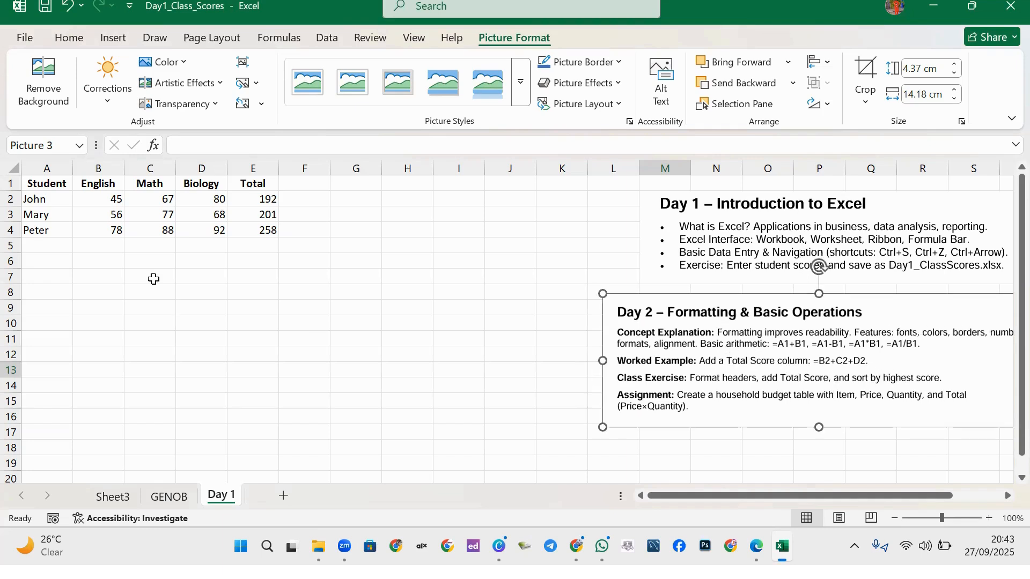
{"action": "left_click", "coordinate": [47, 249]}
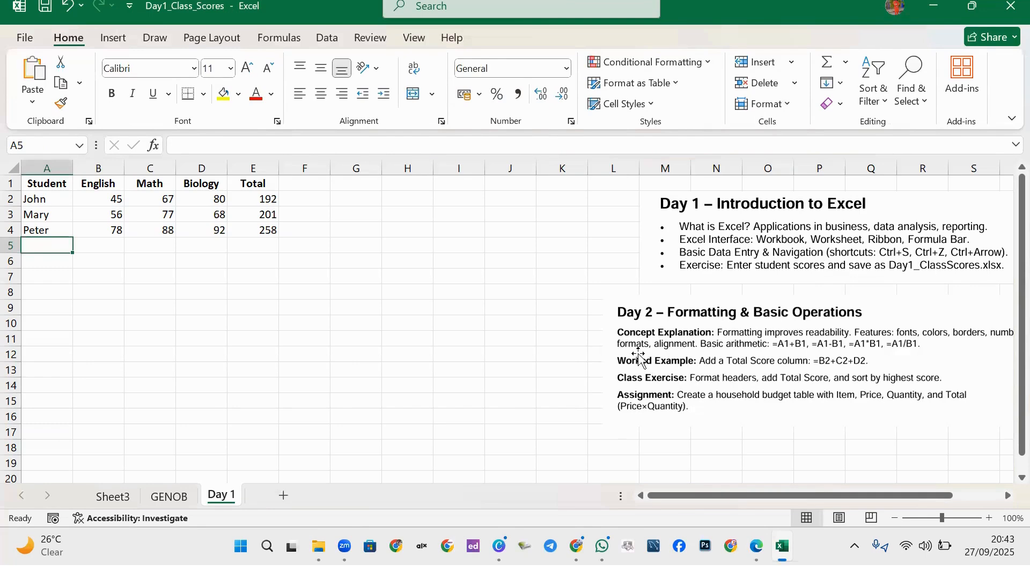
Select the Student header cell A1 and drop down the Font Name list.
{"action": "left_click", "coordinate": [39, 185]}
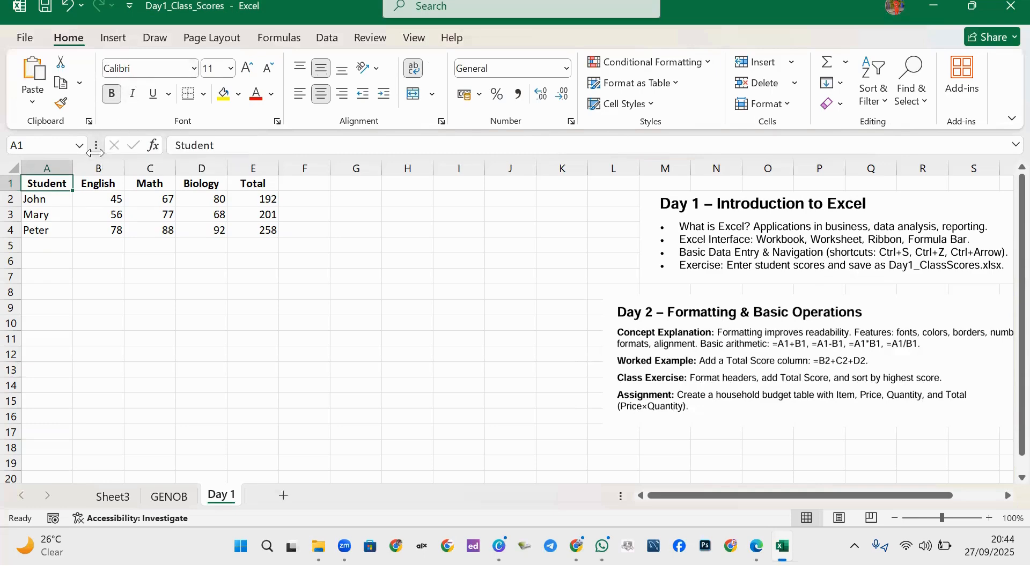
{"action": "left_click", "coordinate": [77, 207]}
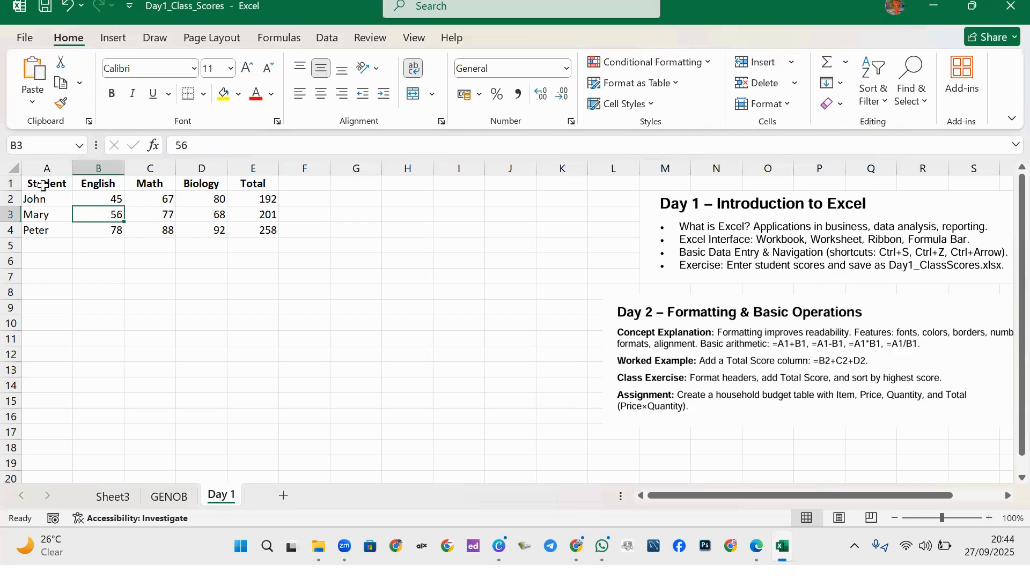
{"action": "left_click_drag", "start_coordinate": [36, 183], "coordinate": [244, 186]}
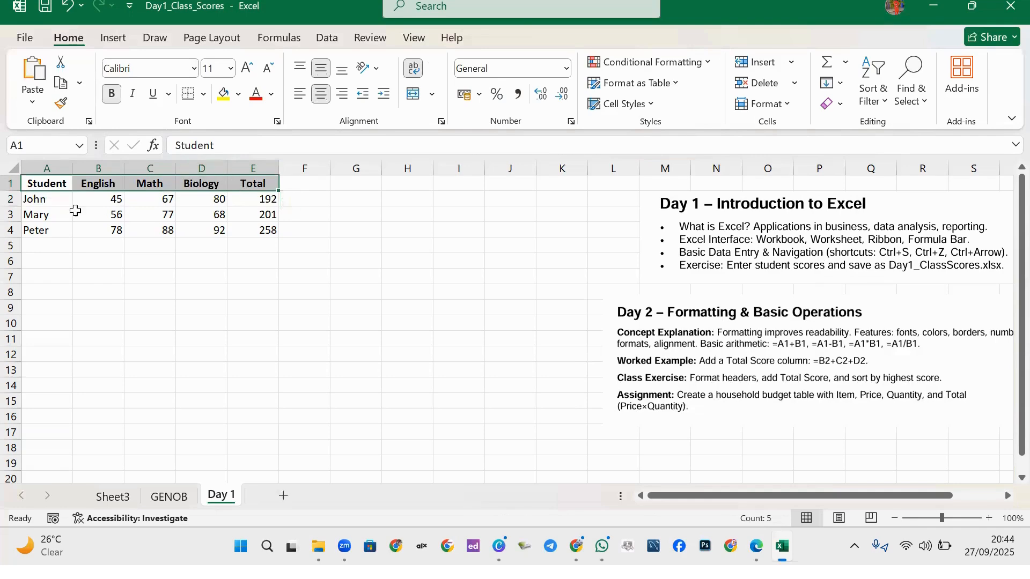
{"action": "left_click", "coordinate": [48, 186]}
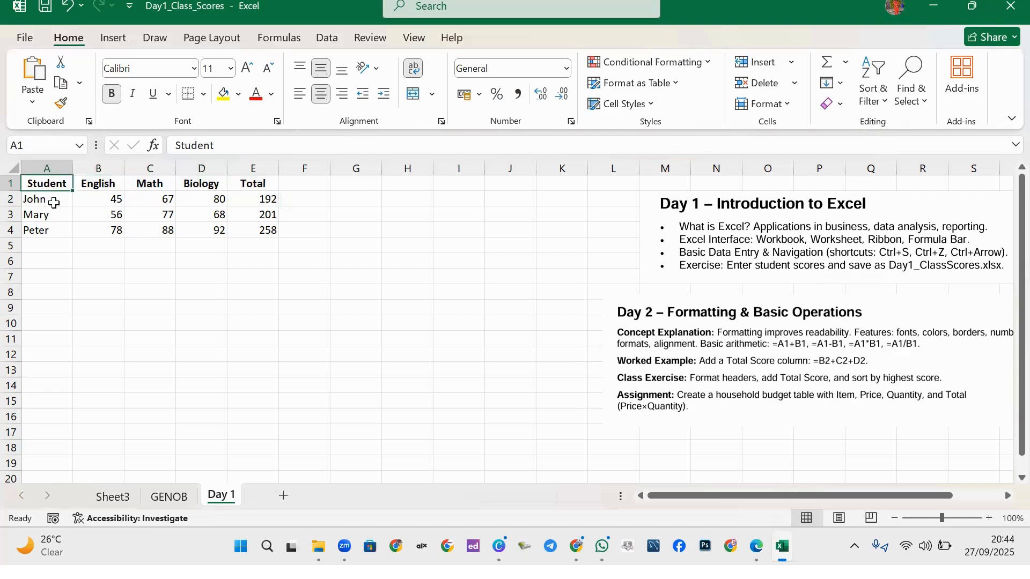
{"action": "left_click", "coordinate": [194, 68]}
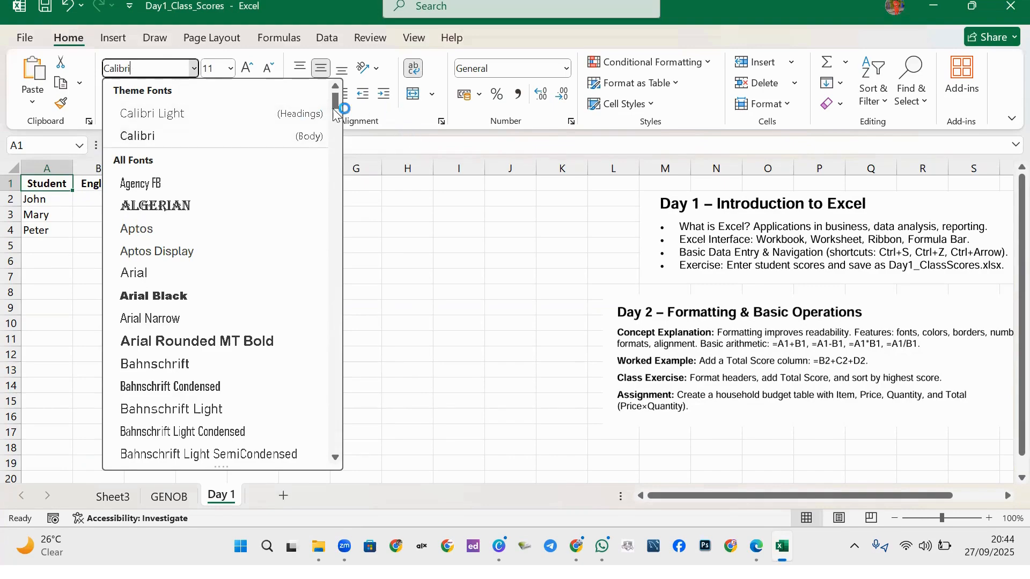
Change cell A1's font from Calibri to Times New Roman.
{"action": "left_click_drag", "start_coordinate": [333, 102], "coordinate": [292, 96]}
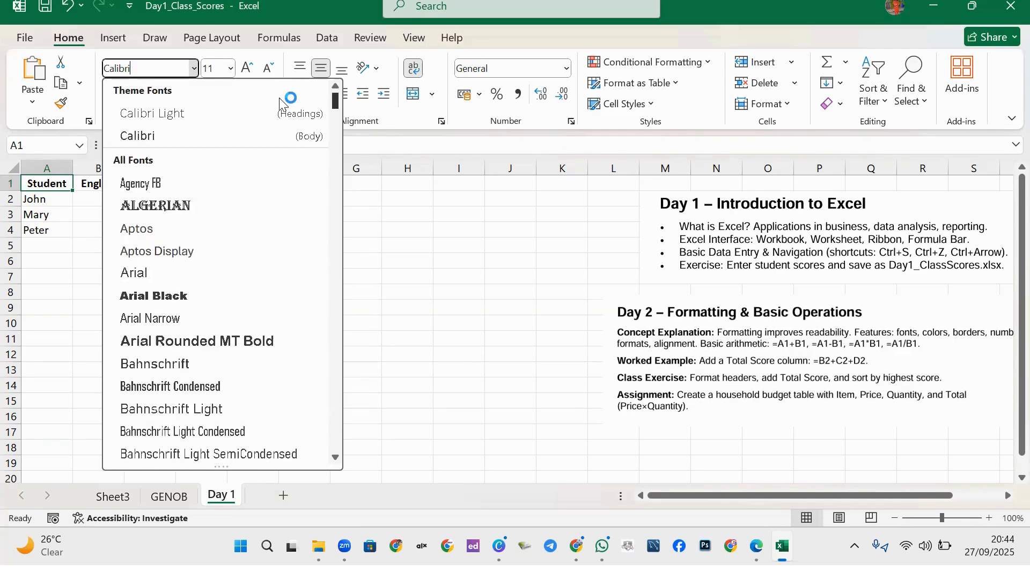
{"action": "left_click", "coordinate": [145, 70]}
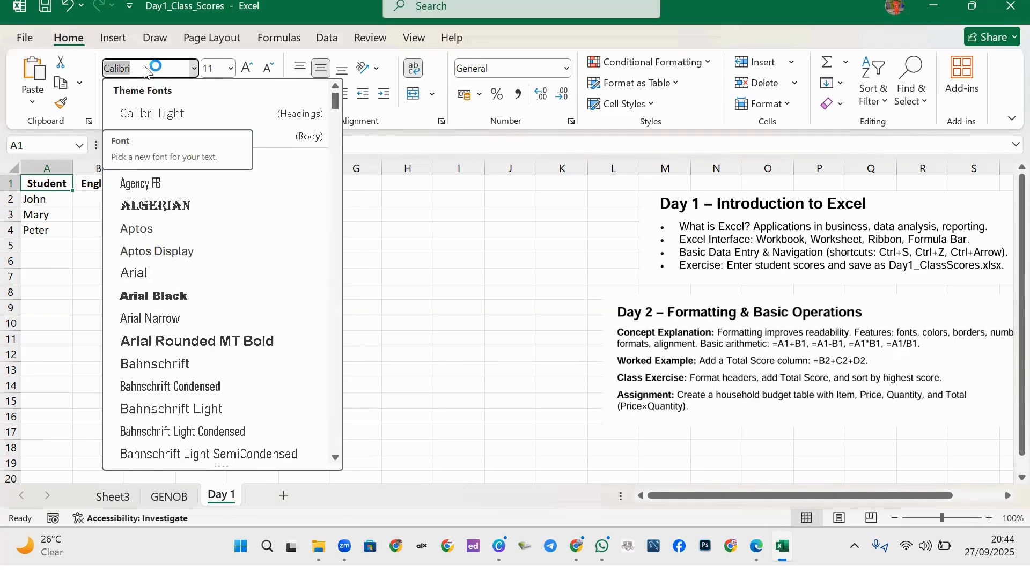
{"action": "type", "text": "Times New Roman"}
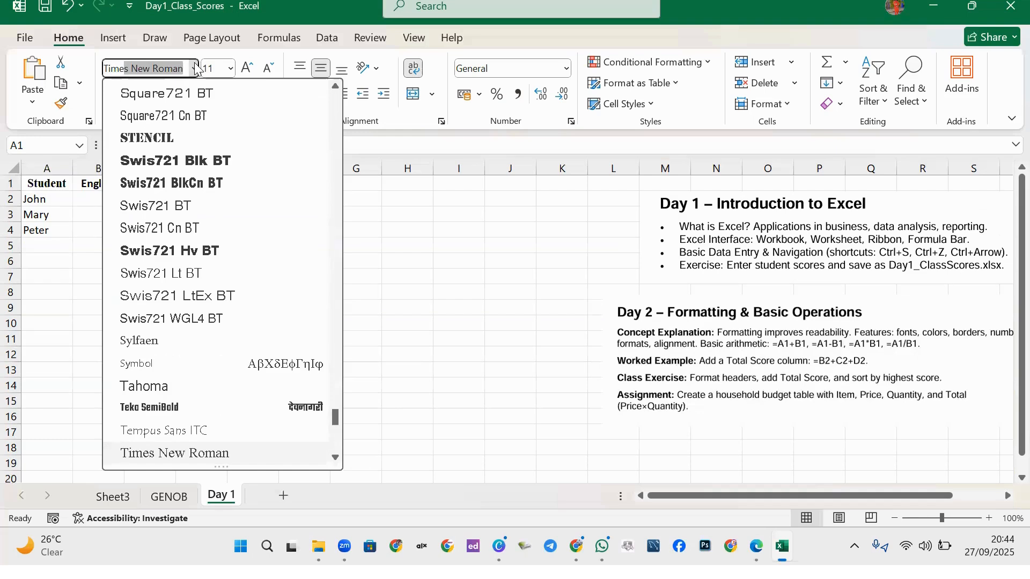
{"action": "left_click", "coordinate": [196, 68]}
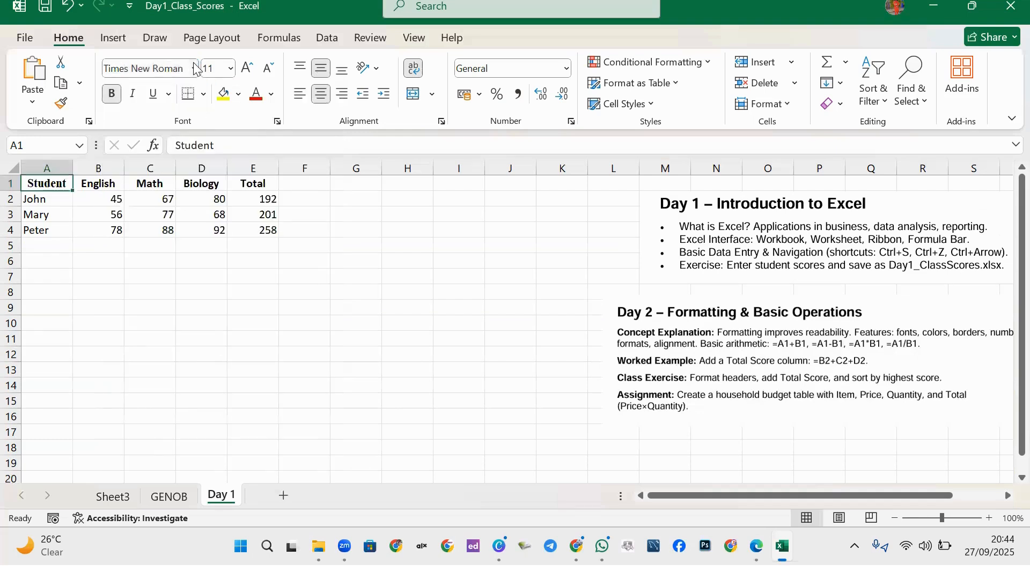
Compare A1's font with cell A2 and the English header, then reselect A1.
{"action": "left_click", "coordinate": [58, 201]}
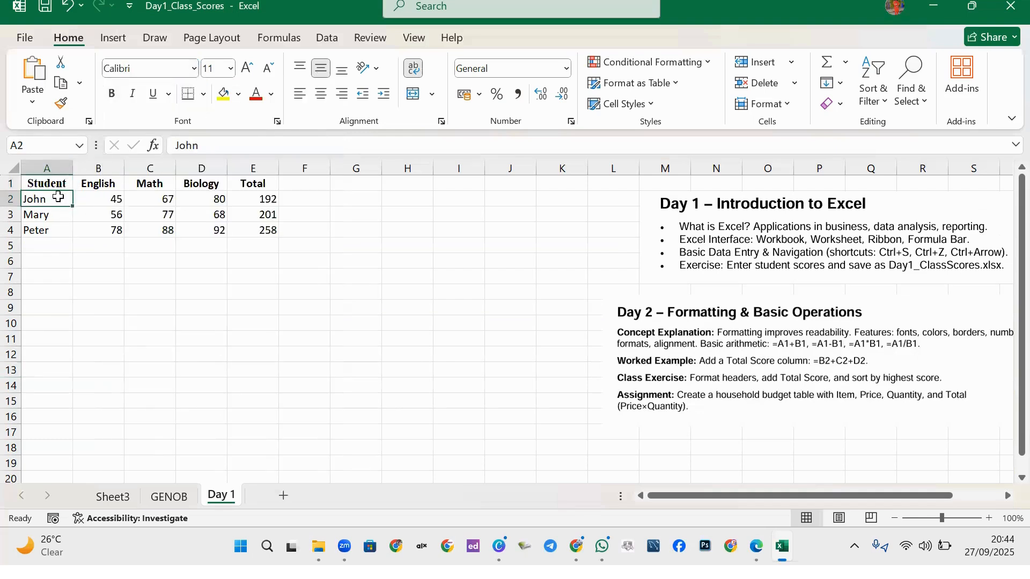
{"action": "left_click", "coordinate": [55, 185]}
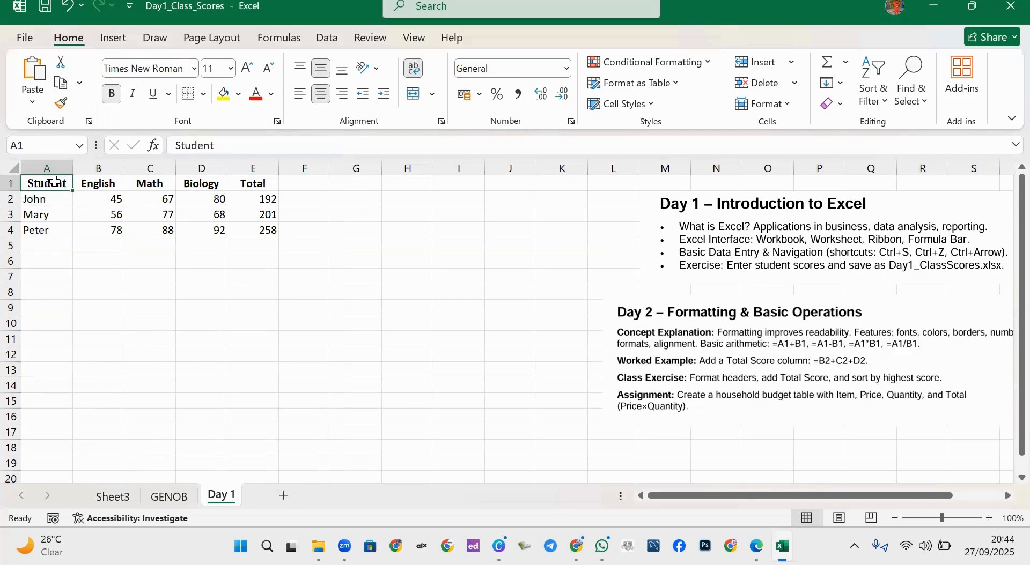
{"action": "left_click", "coordinate": [97, 187]}
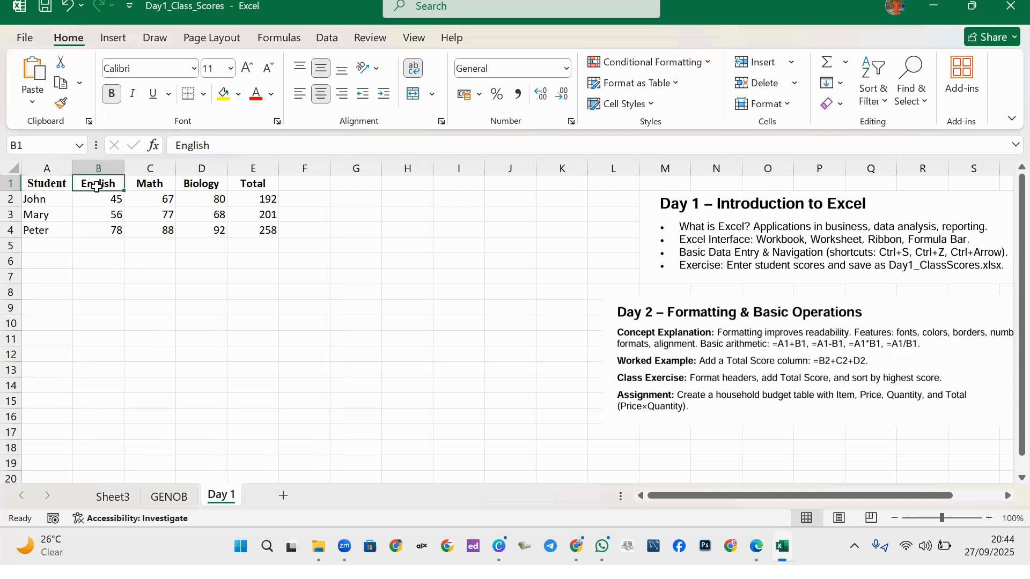
{"action": "left_click", "coordinate": [37, 183]}
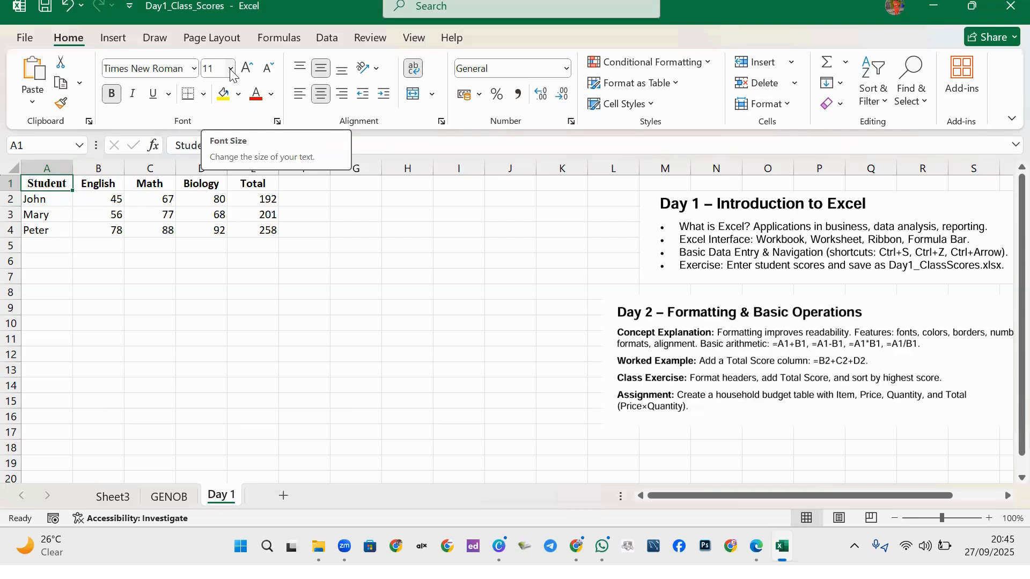
Set the Student header to 14 pt and widen column A.
{"action": "left_click", "coordinate": [231, 69]}
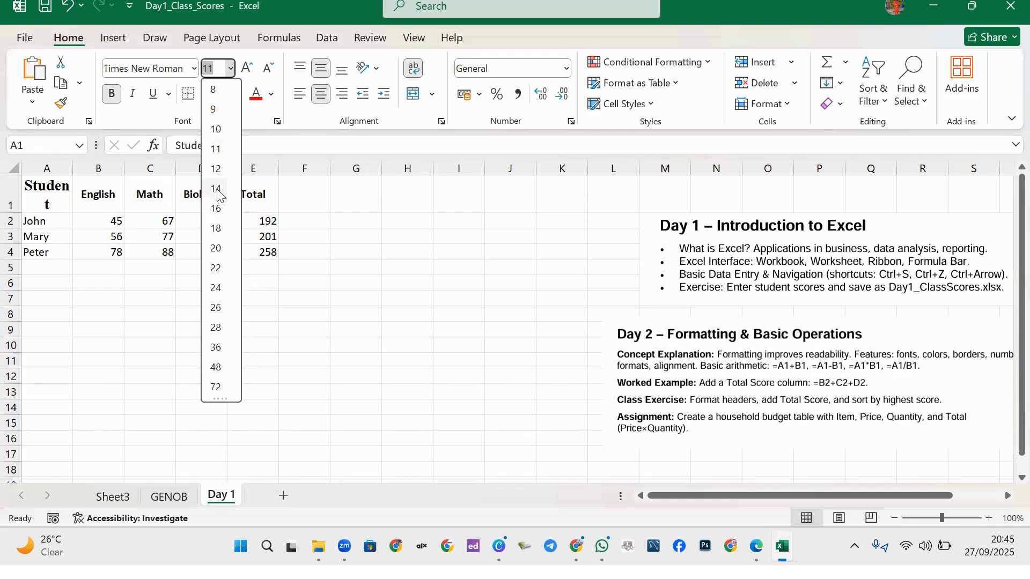
{"action": "left_click", "coordinate": [217, 191]}
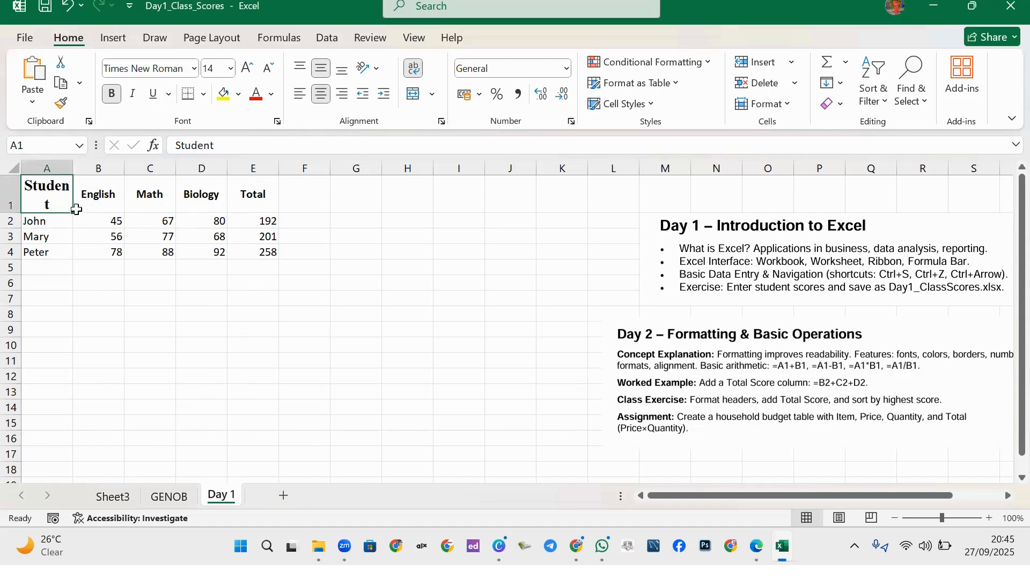
{"action": "left_click_drag", "start_coordinate": [74, 163], "coordinate": [84, 163]}
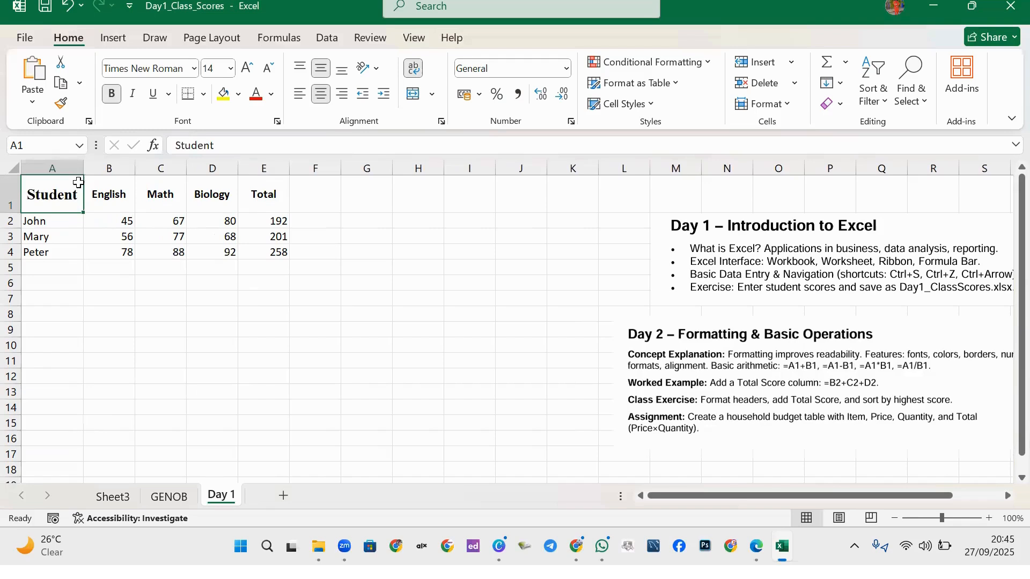
{"action": "left_click", "coordinate": [114, 238]}
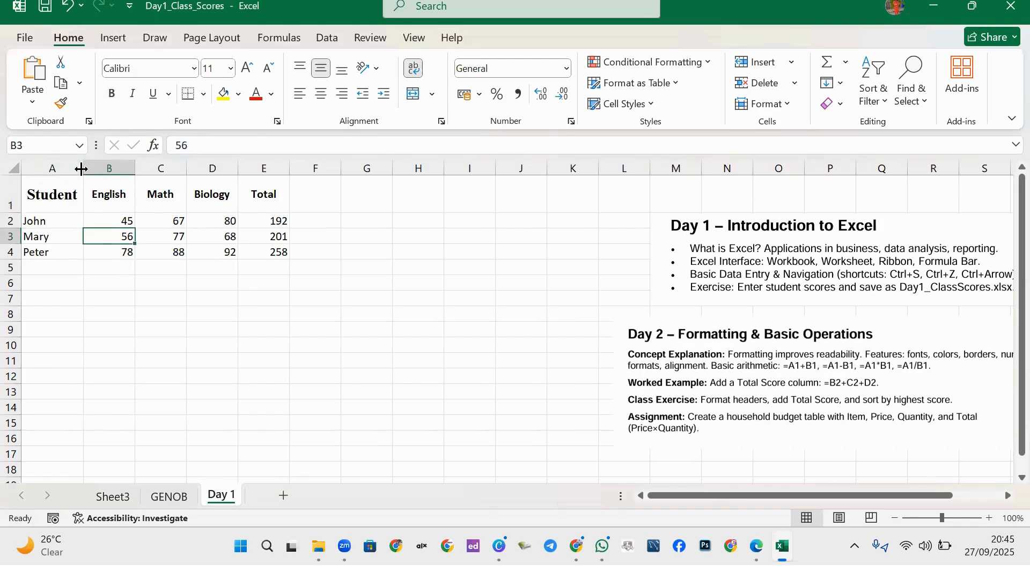
Resize column A by auto-fitting and dragging so 'Student' fits on one line.
{"action": "left_click_drag", "start_coordinate": [78, 167], "coordinate": [67, 168]}
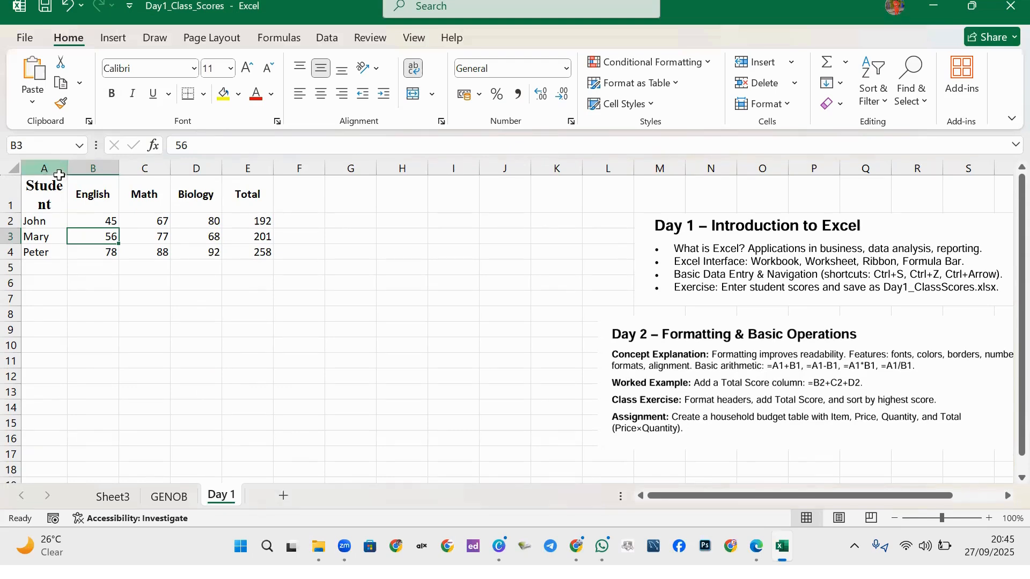
{"action": "mouse_move", "coordinate": [67, 163]}
{"action": "left_mouse_down"}
{"action": "mouse_move", "coordinate": [85, 164]}
{"action": "mouse_move", "coordinate": [71, 168]}
{"action": "left_mouse_up"}
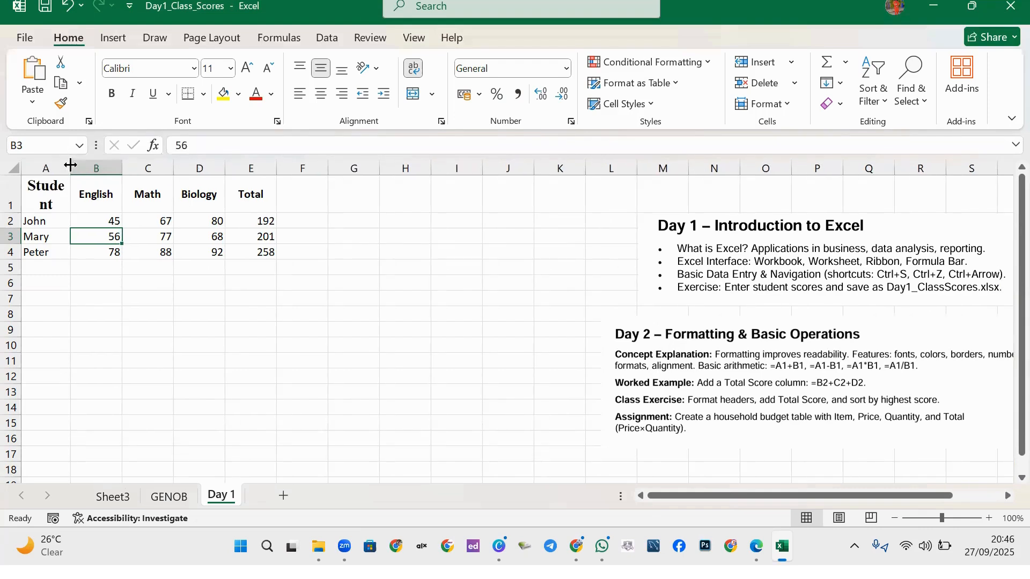
{"action": "double_click", "coordinate": [70, 165]}
{"action": "left_click", "coordinate": [54, 168]}
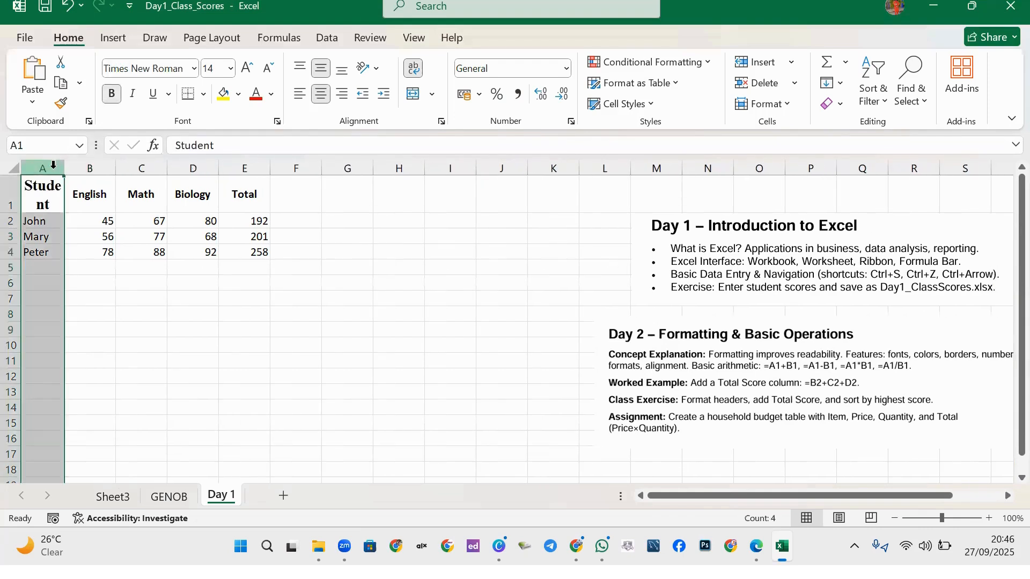
{"action": "left_click_drag", "start_coordinate": [66, 168], "coordinate": [85, 169]}
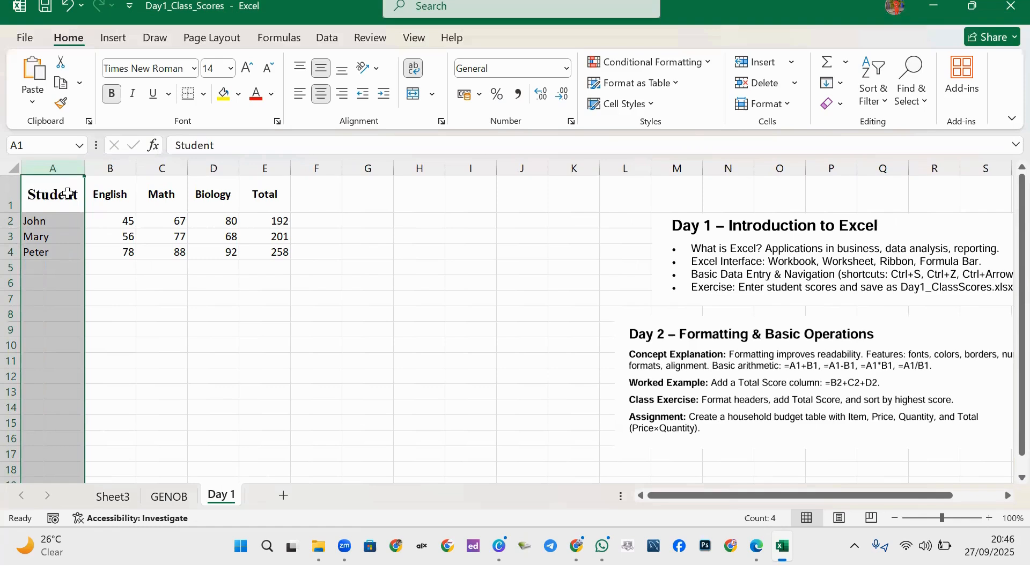
{"action": "left_click", "coordinate": [121, 199]}
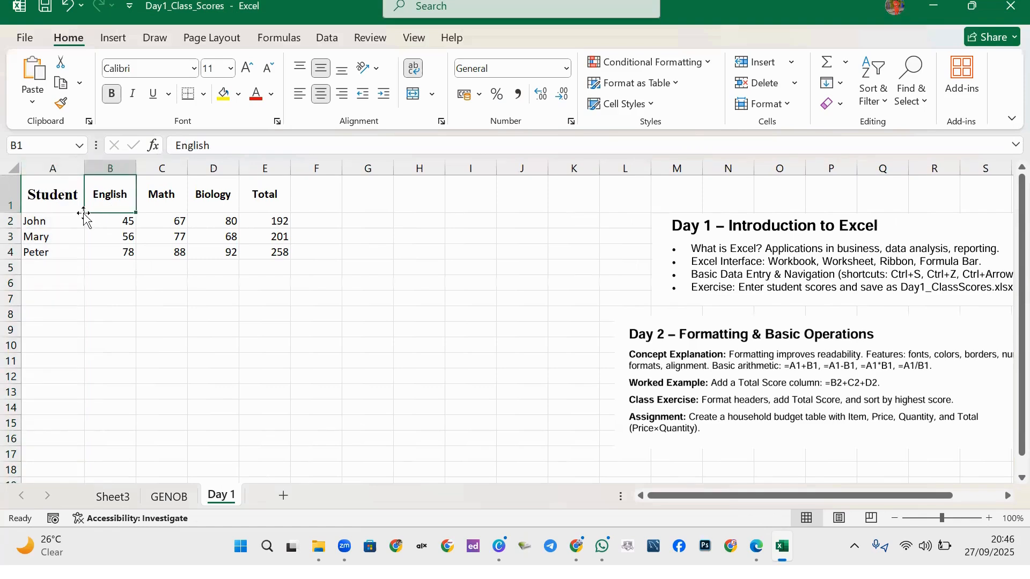
Make the Student header text in A1 red, comparing it with the John cell.
{"action": "left_click", "coordinate": [53, 195]}
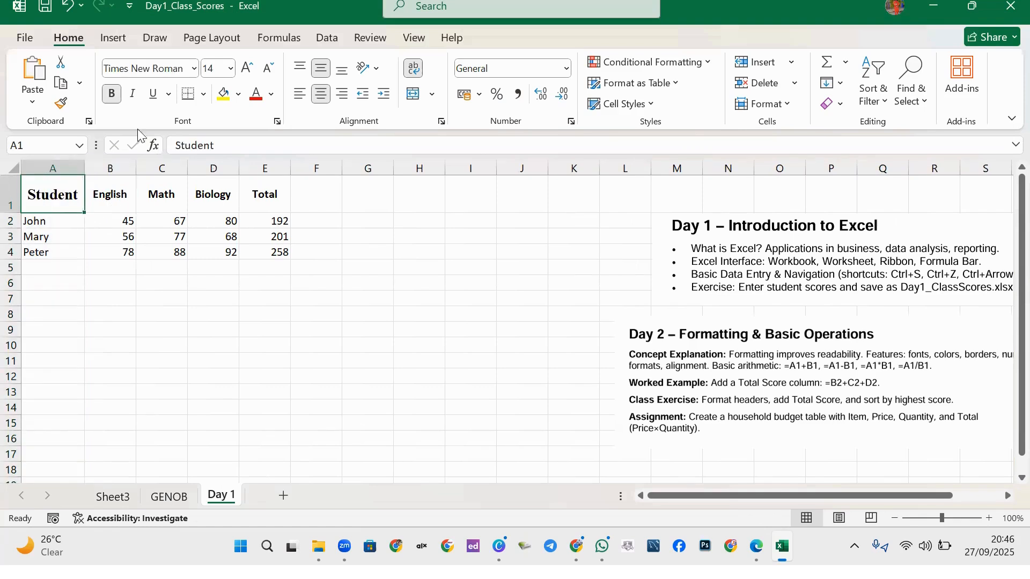
{"action": "left_click", "coordinate": [256, 95]}
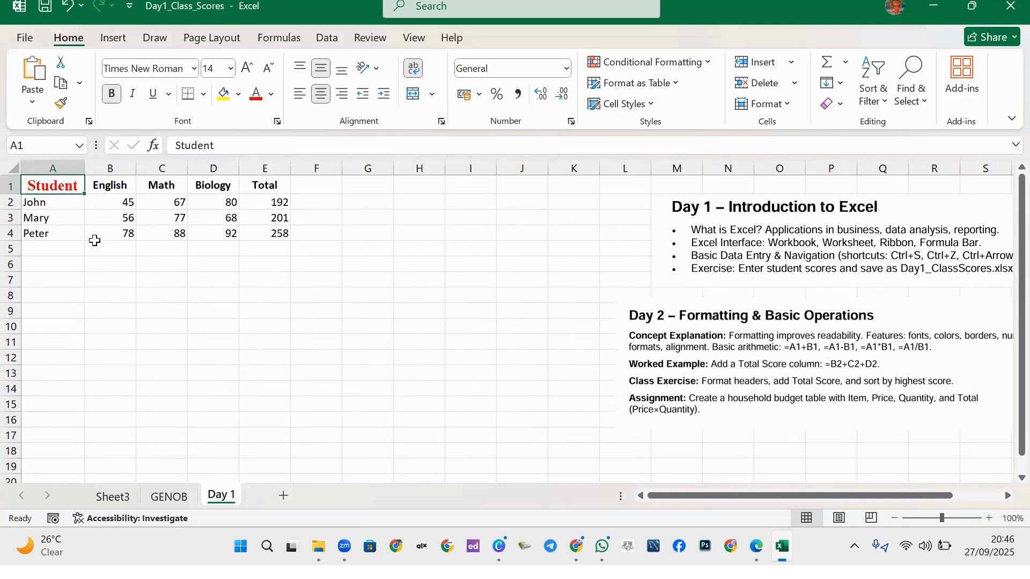
{"action": "left_click", "coordinate": [62, 204]}
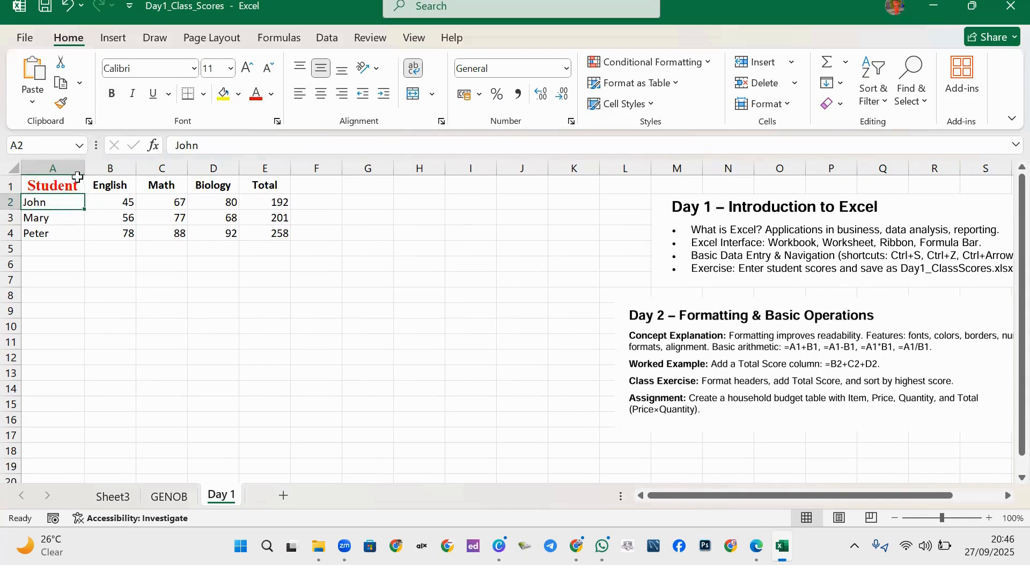
{"action": "left_click", "coordinate": [62, 189]}
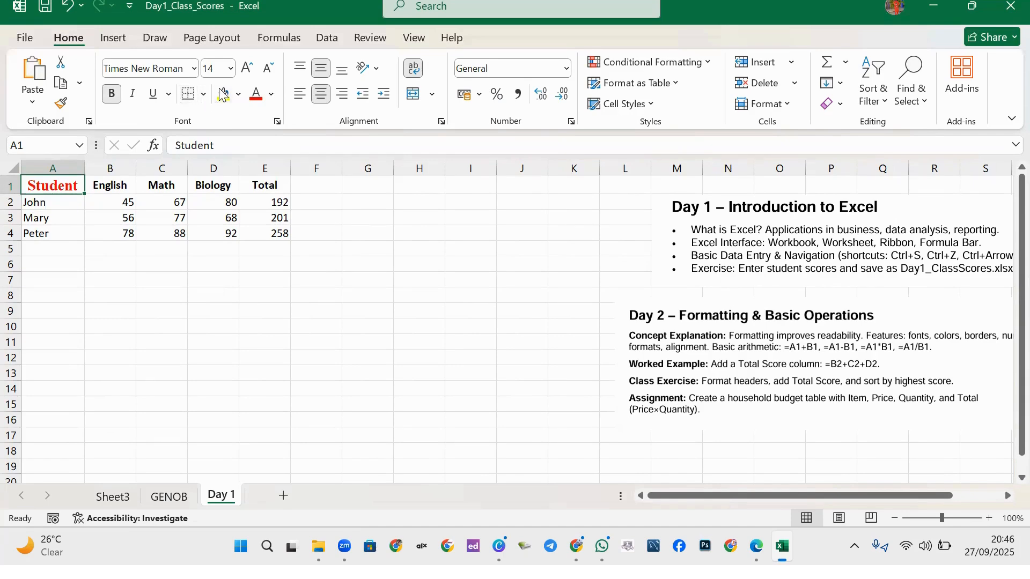
Fill A1 with Blue, Accent 1, Darker 50% and widen column A further.
{"action": "left_click", "coordinate": [237, 95]}
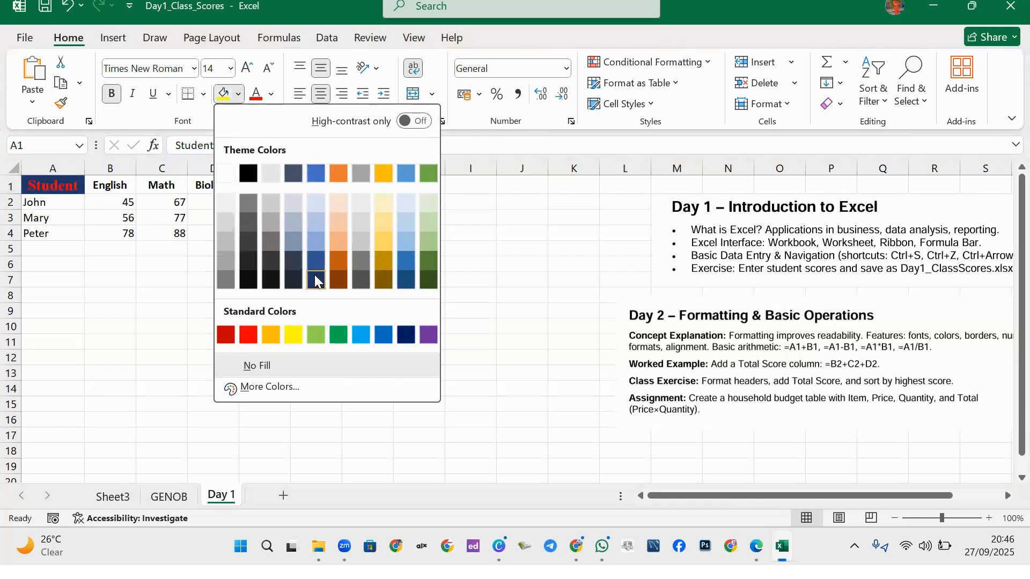
{"action": "left_click", "coordinate": [315, 282]}
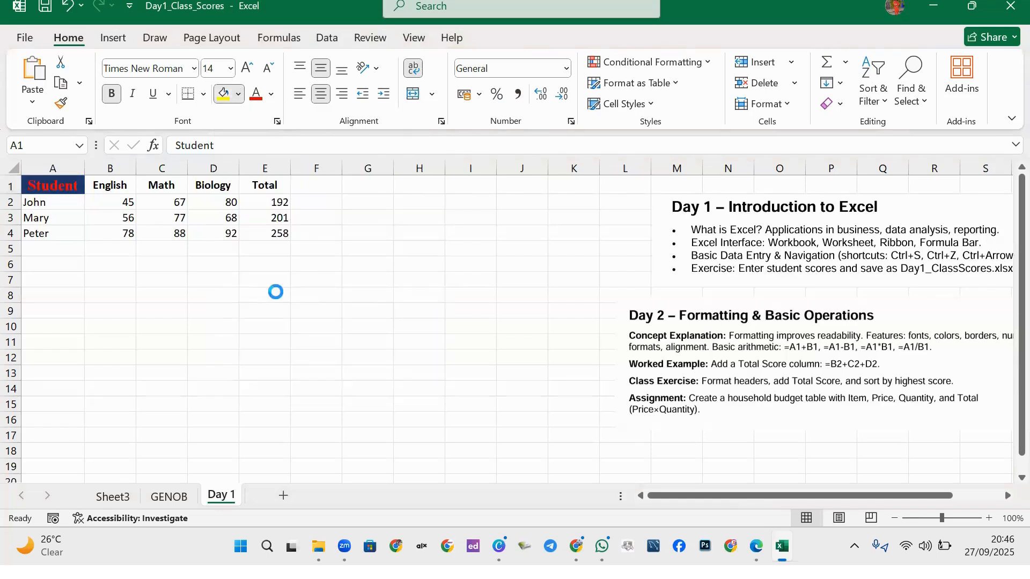
{"action": "left_click", "coordinate": [155, 202]}
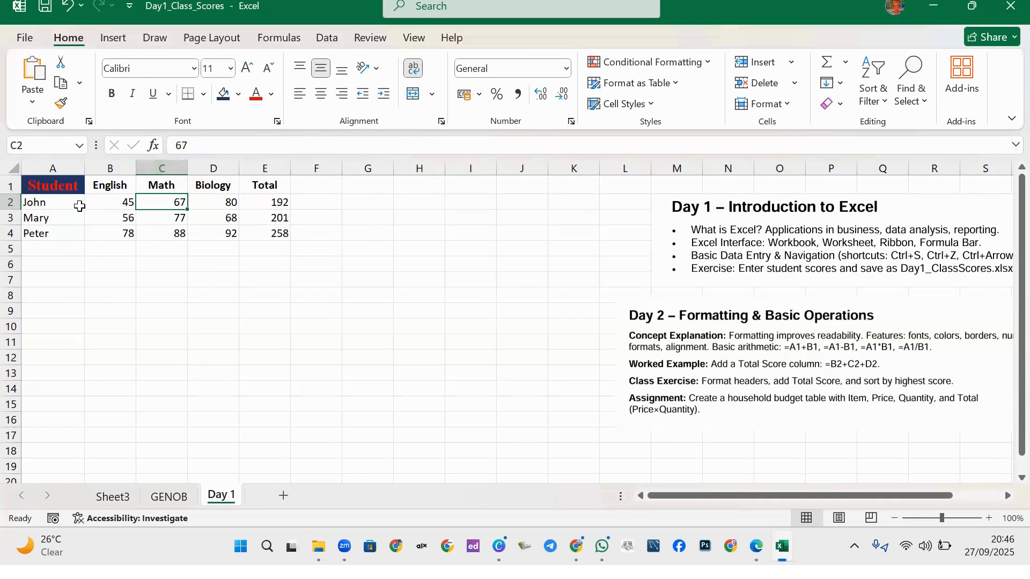
{"action": "left_click_drag", "start_coordinate": [84, 167], "coordinate": [101, 168]}
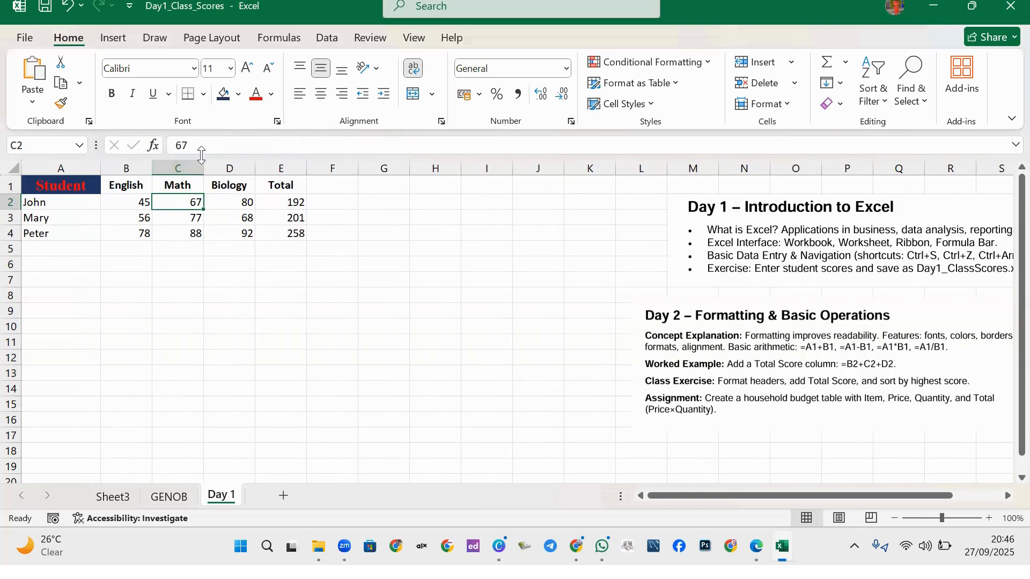
Format Painter A1's red-on-dark-blue style onto headers B1:E1.
{"action": "left_click", "coordinate": [59, 184]}
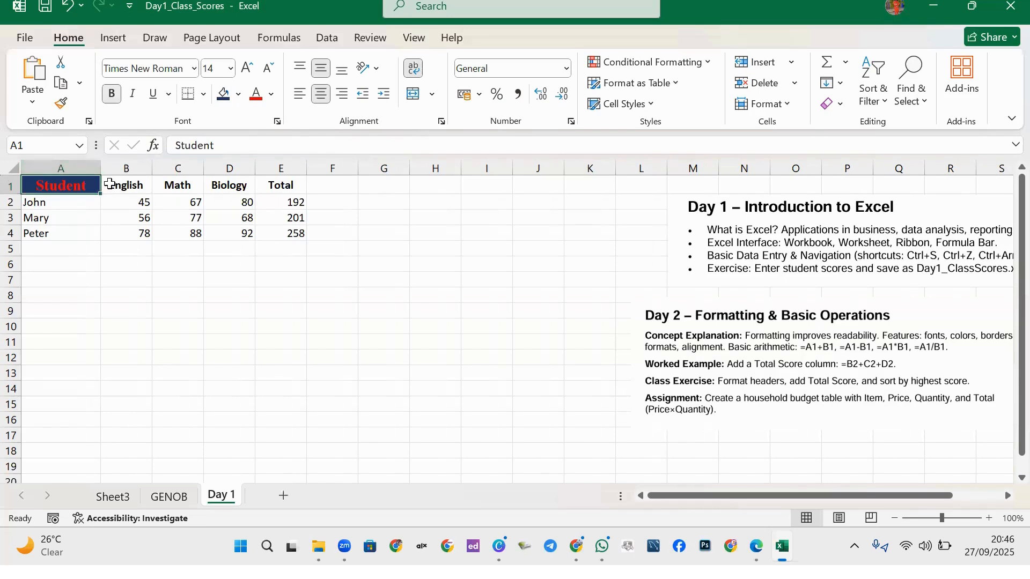
{"action": "left_click_drag", "start_coordinate": [110, 184], "coordinate": [269, 179]}
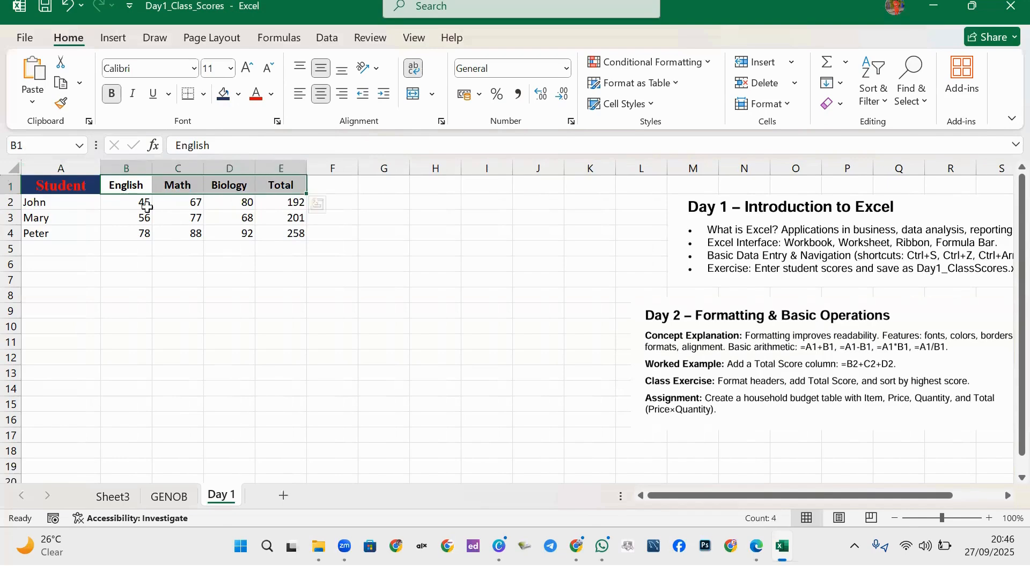
{"action": "left_click", "coordinate": [77, 216]}
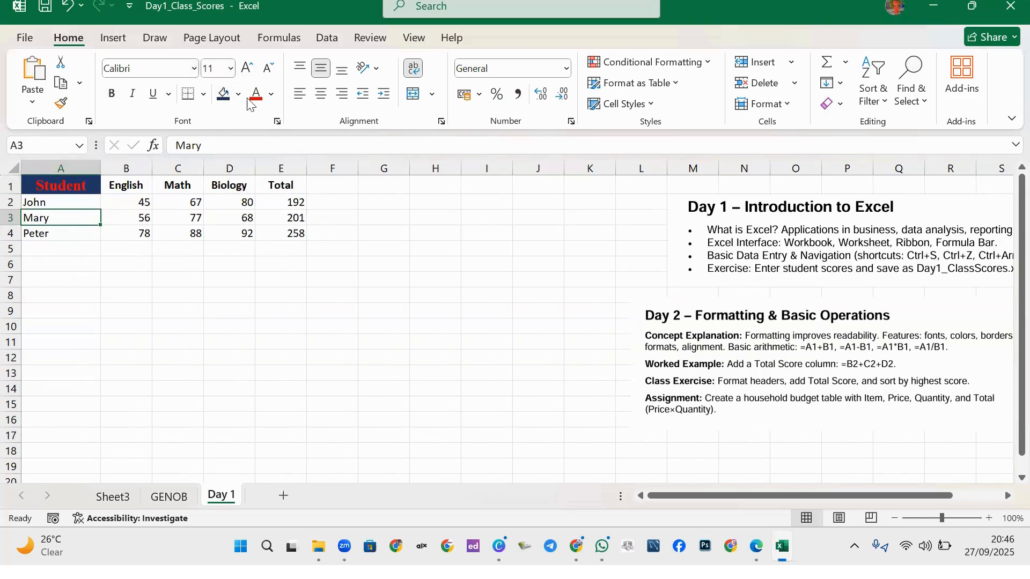
{"action": "left_click", "coordinate": [67, 186]}
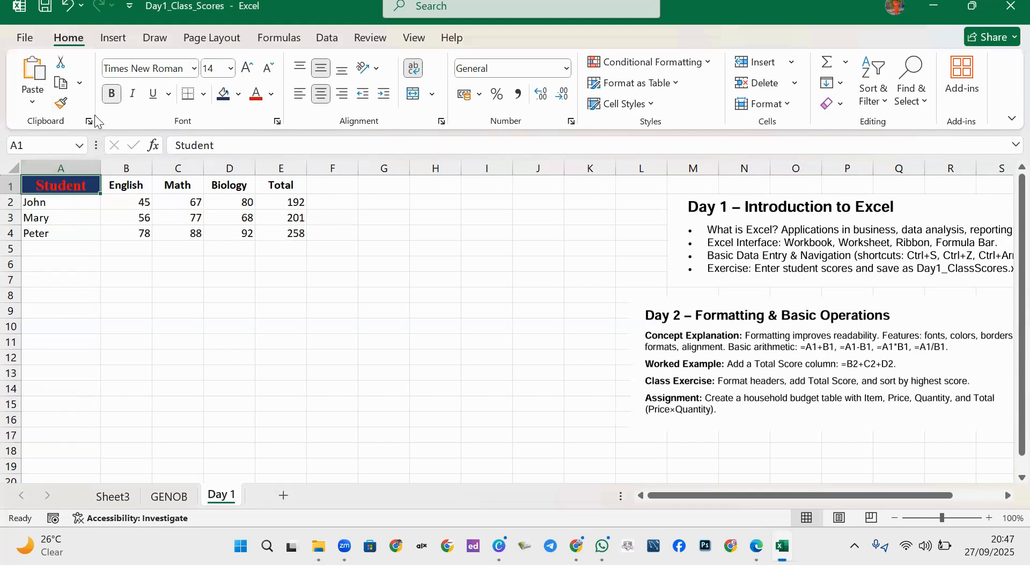
{"action": "left_click", "coordinate": [62, 105]}
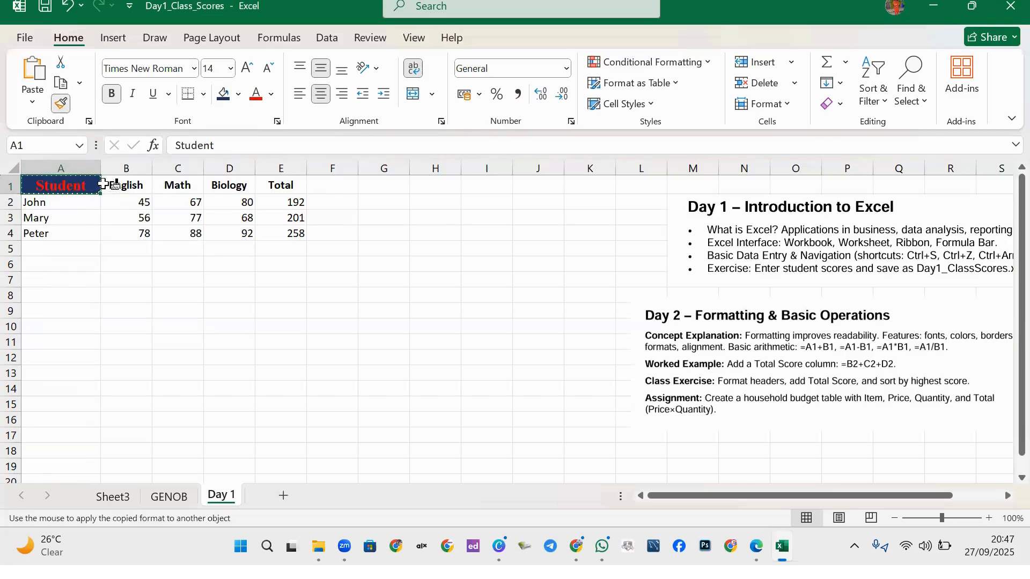
{"action": "left_click_drag", "start_coordinate": [115, 182], "coordinate": [282, 185]}
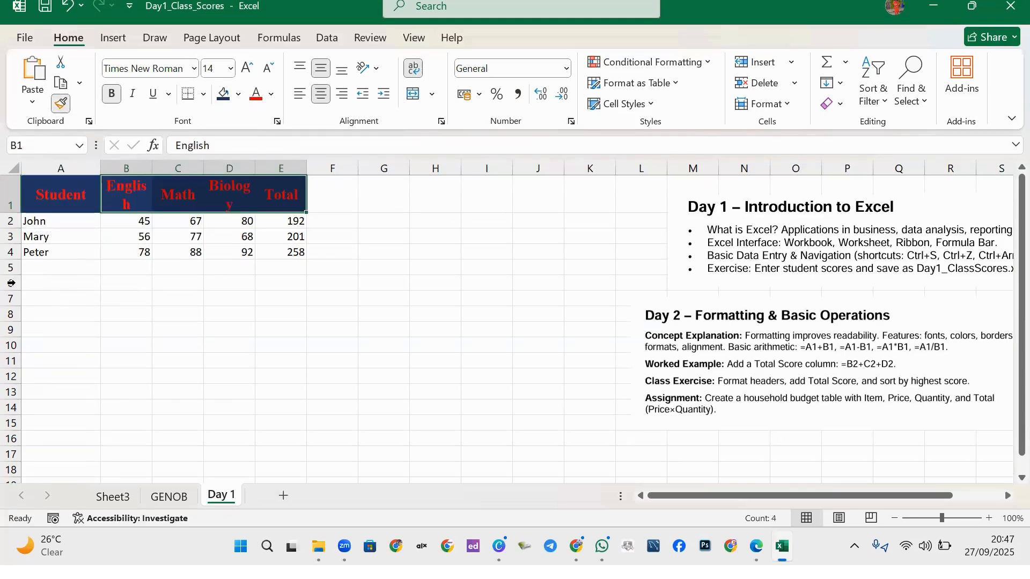
Auto-fit columns B through E, then set them all to width 9.73.
{"action": "left_click", "coordinate": [127, 254]}
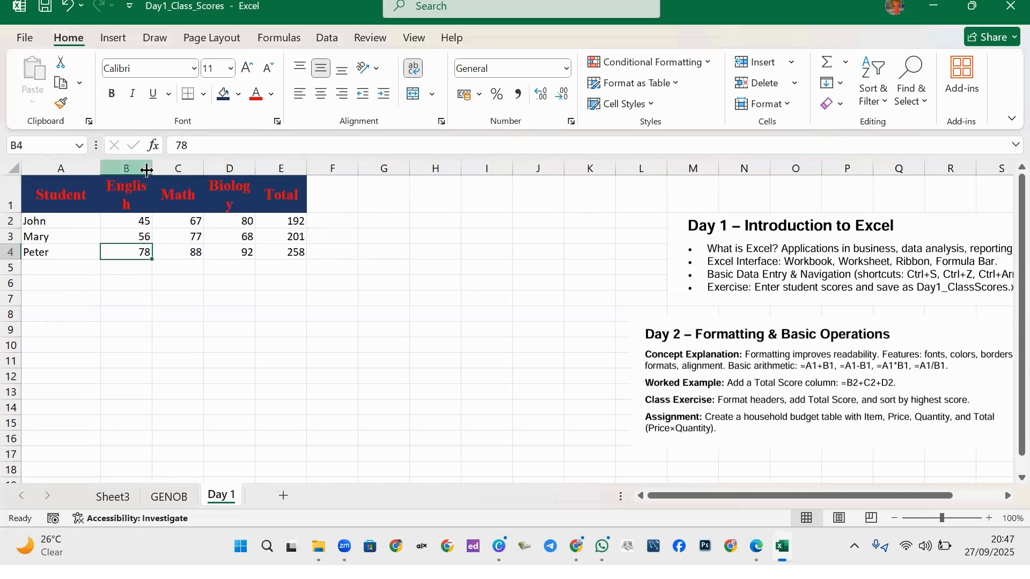
{"action": "left_click_drag", "start_coordinate": [130, 167], "coordinate": [273, 168]}
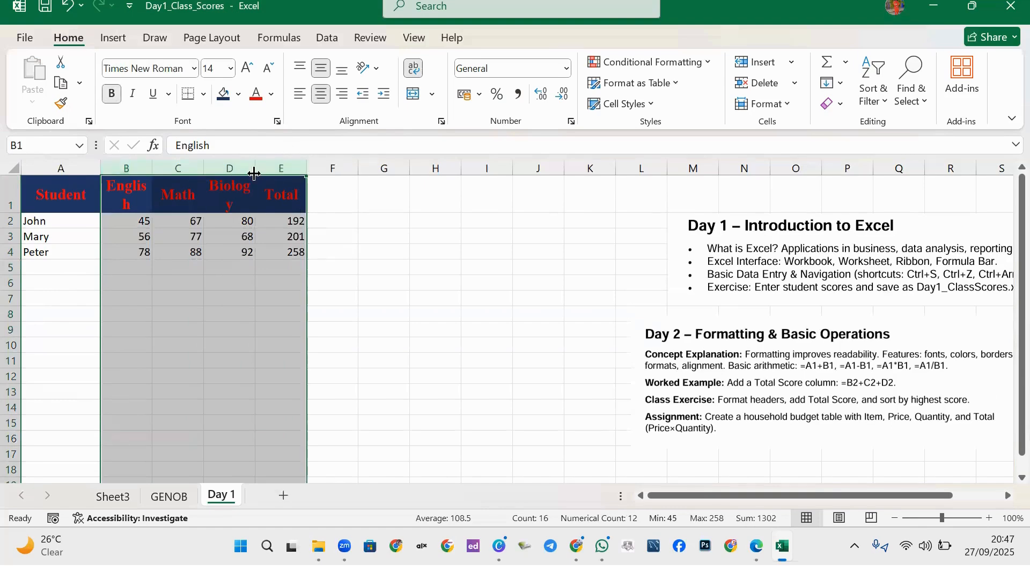
{"action": "double_click", "coordinate": [255, 168]}
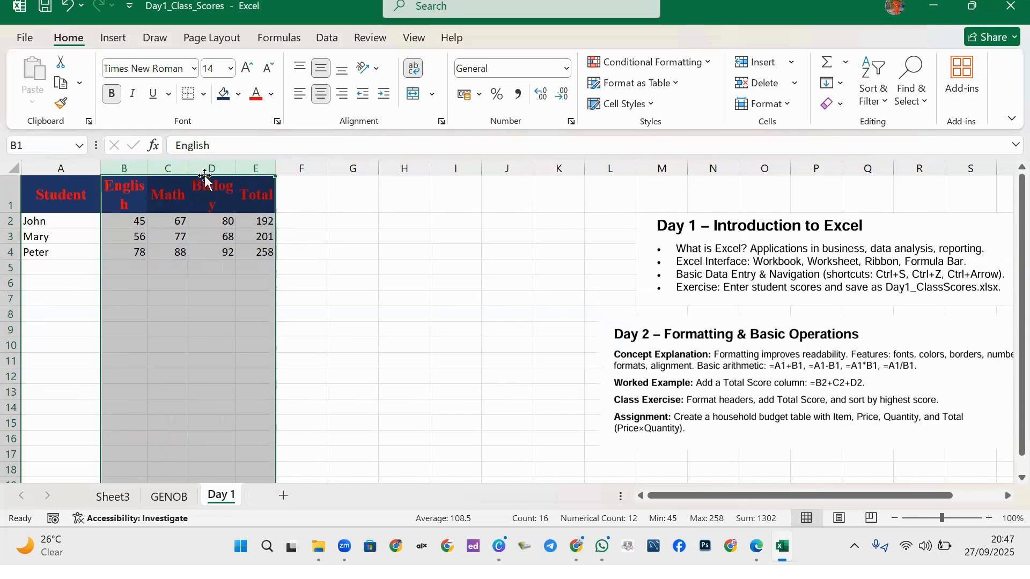
{"action": "left_click_drag", "start_coordinate": [147, 168], "coordinate": [165, 170]}
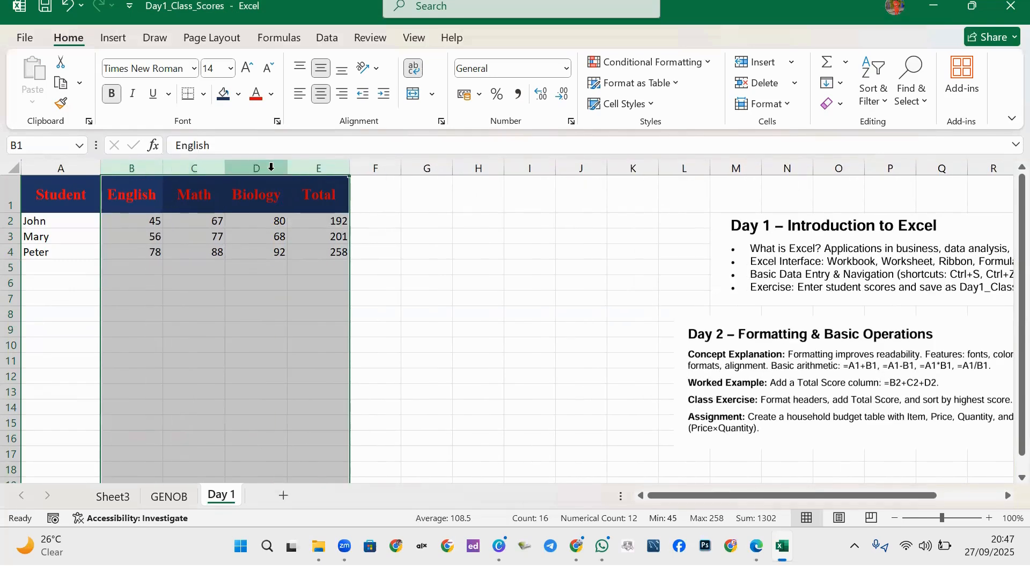
{"action": "left_click", "coordinate": [315, 195]}
{"action": "left_click", "coordinate": [253, 280]}
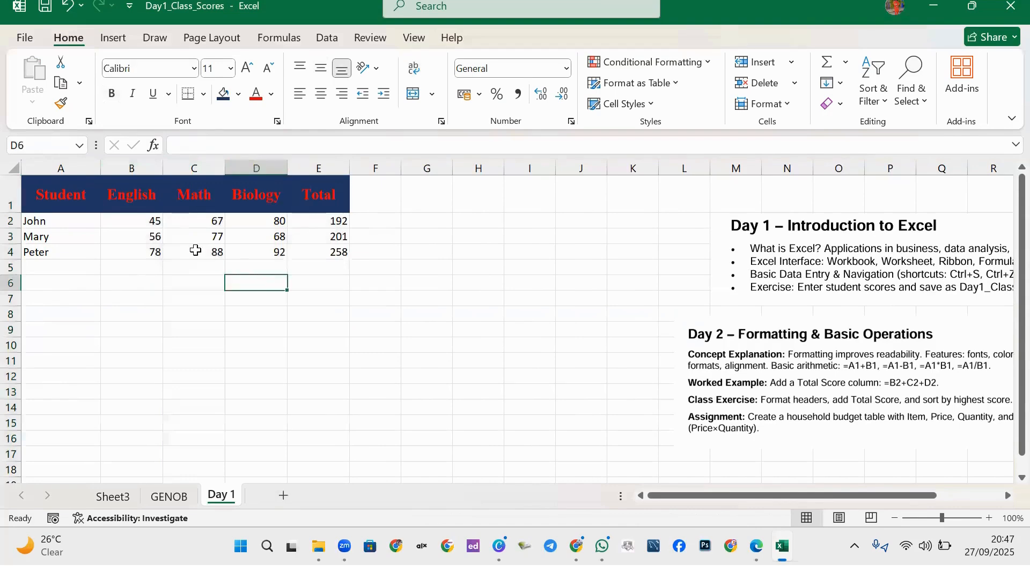
Shorten row 1 by dragging its lower border up.
{"action": "left_click_drag", "start_coordinate": [134, 168], "coordinate": [316, 167]}
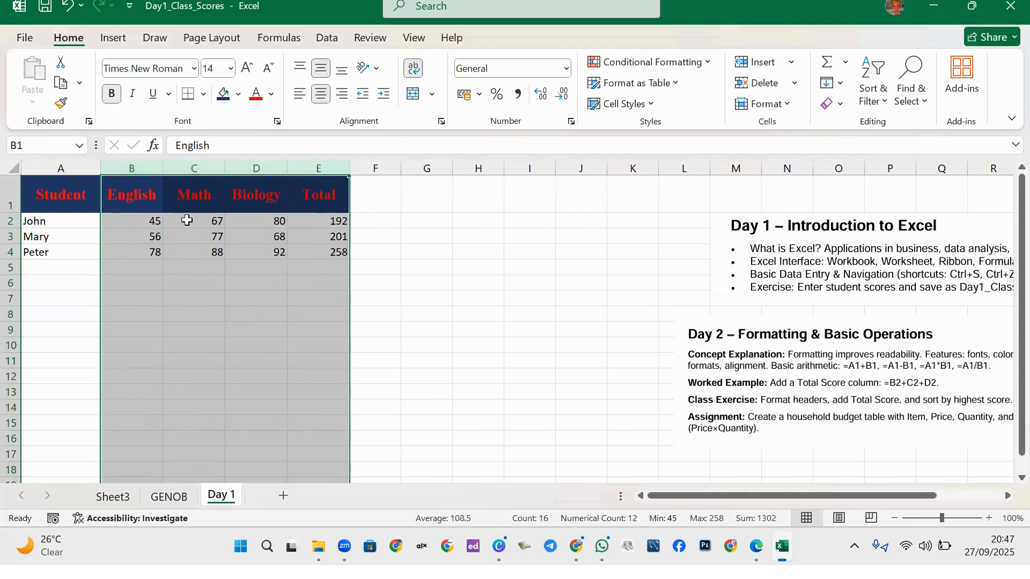
{"action": "left_click", "coordinate": [178, 283]}
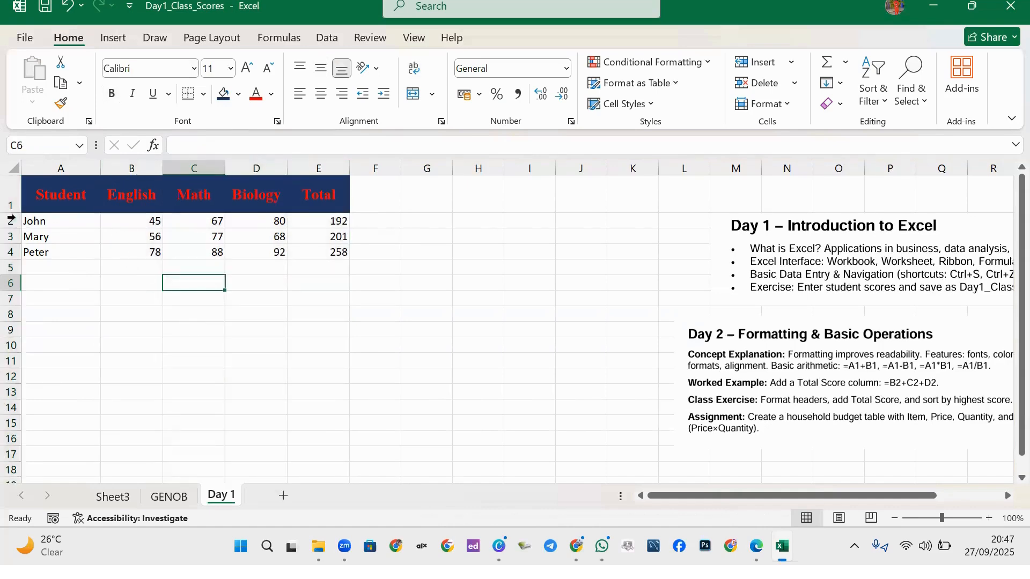
{"action": "mouse_move", "coordinate": [10, 210]}
{"action": "left_mouse_down"}
{"action": "mouse_move", "coordinate": [9, 195]}
{"action": "mouse_move", "coordinate": [11, 215]}
{"action": "left_mouse_up"}
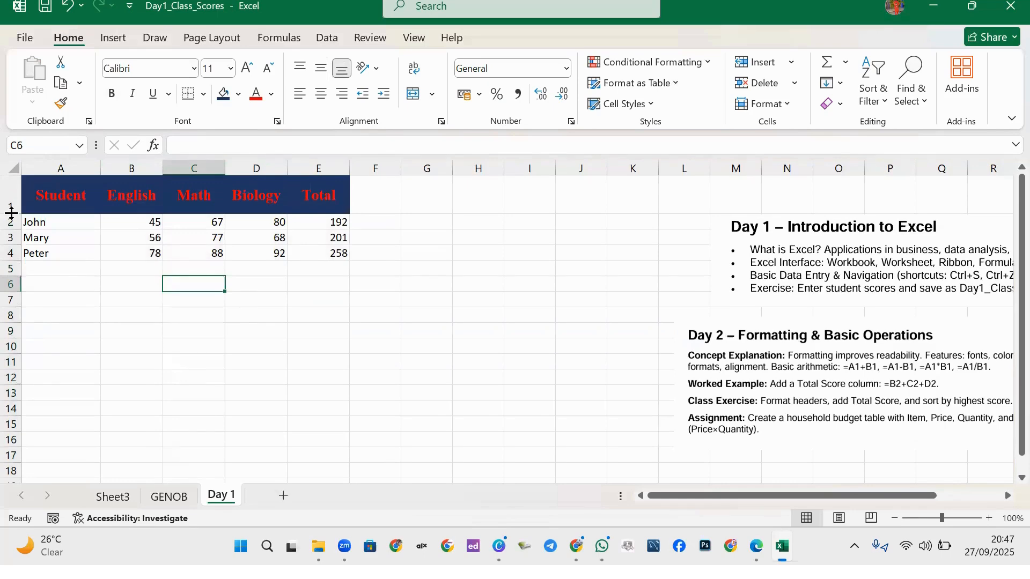
{"action": "left_click_drag", "start_coordinate": [11, 212], "coordinate": [9, 197]}
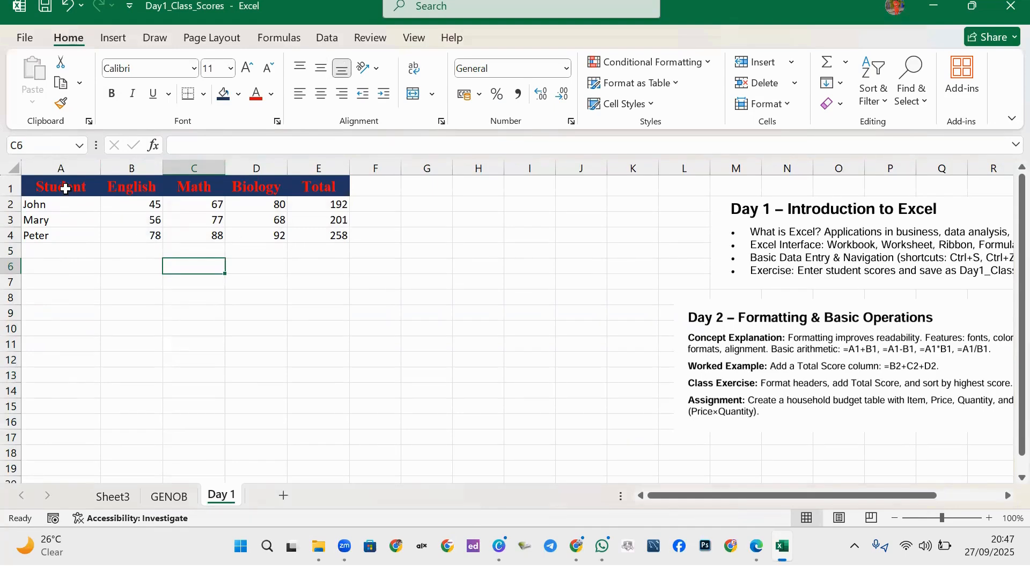
Try left, center and right alignment on A1:E1, settling on left-aligned headers.
{"action": "left_click_drag", "start_coordinate": [72, 186], "coordinate": [315, 164]}
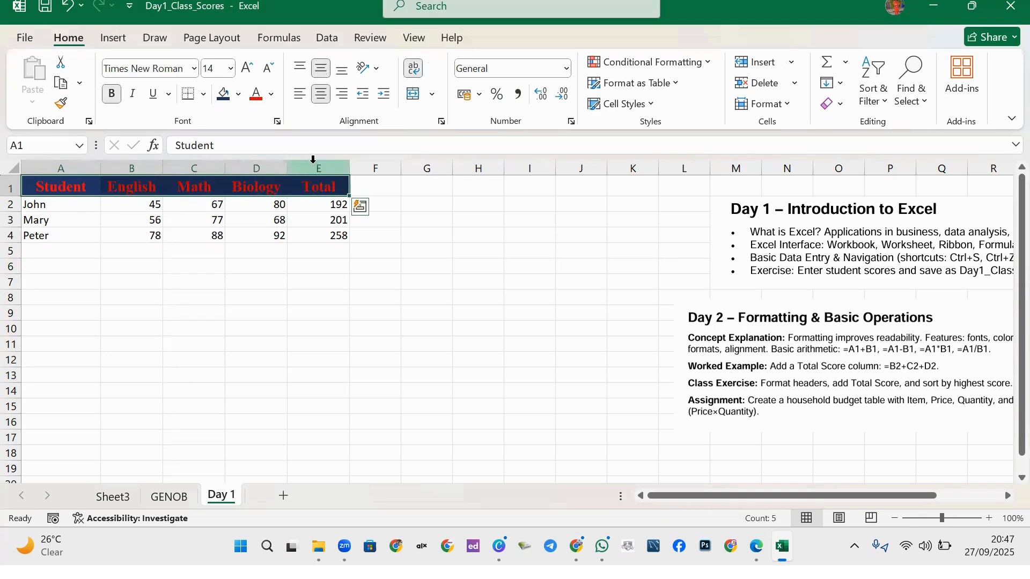
{"action": "left_click", "coordinate": [301, 96]}
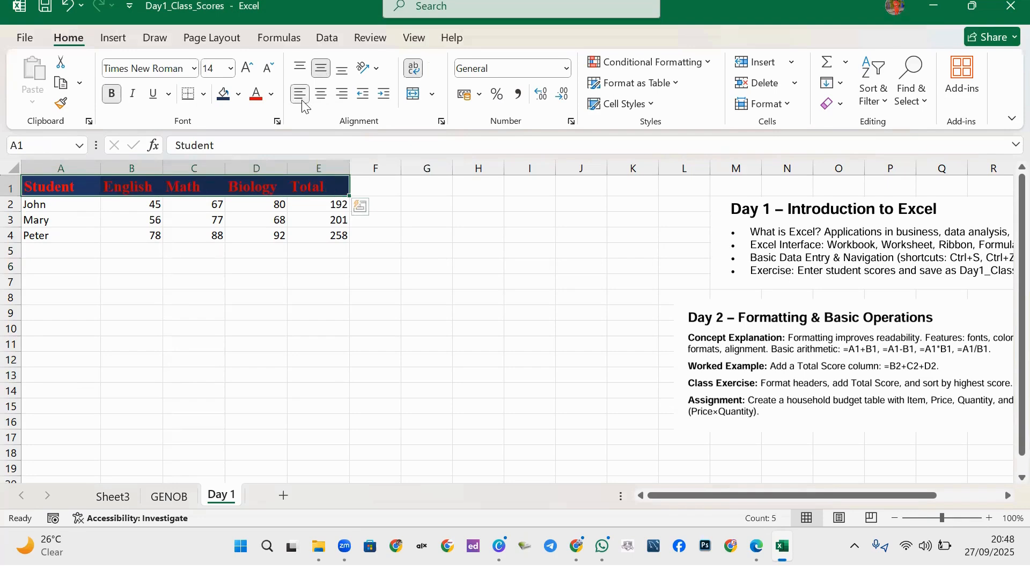
{"action": "left_click", "coordinate": [322, 101]}
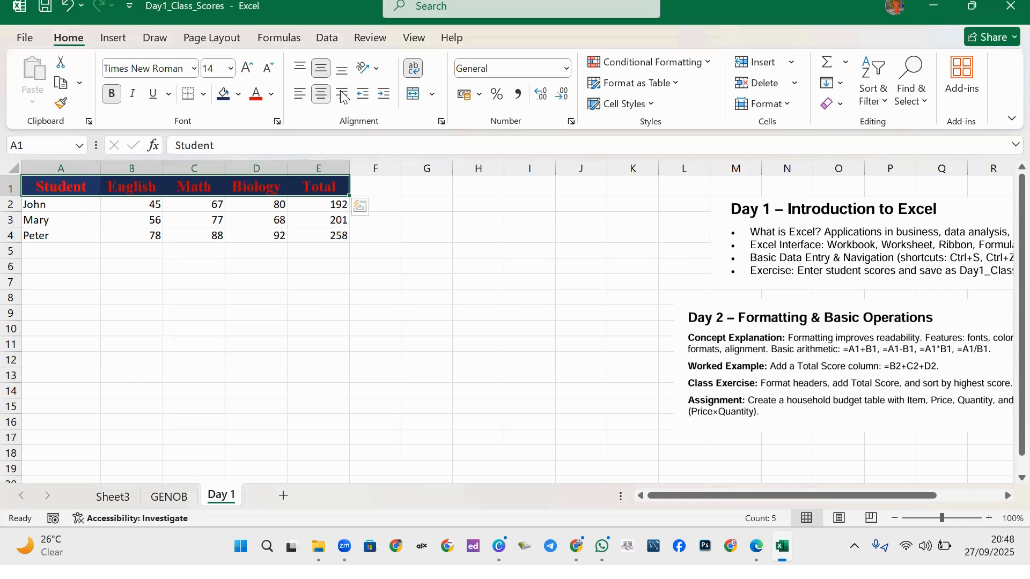
{"action": "left_click", "coordinate": [342, 96]}
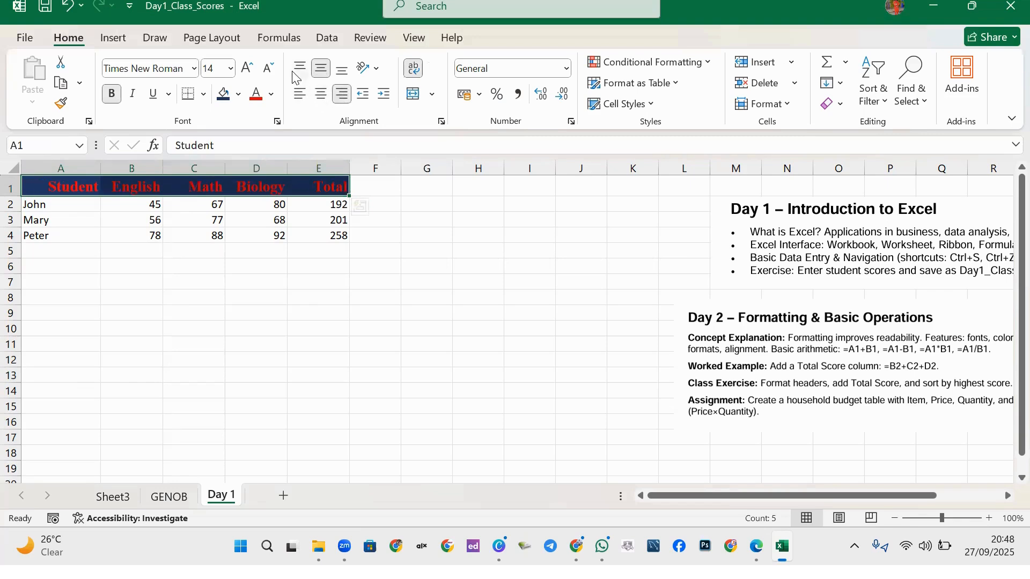
{"action": "left_click", "coordinate": [300, 95]}
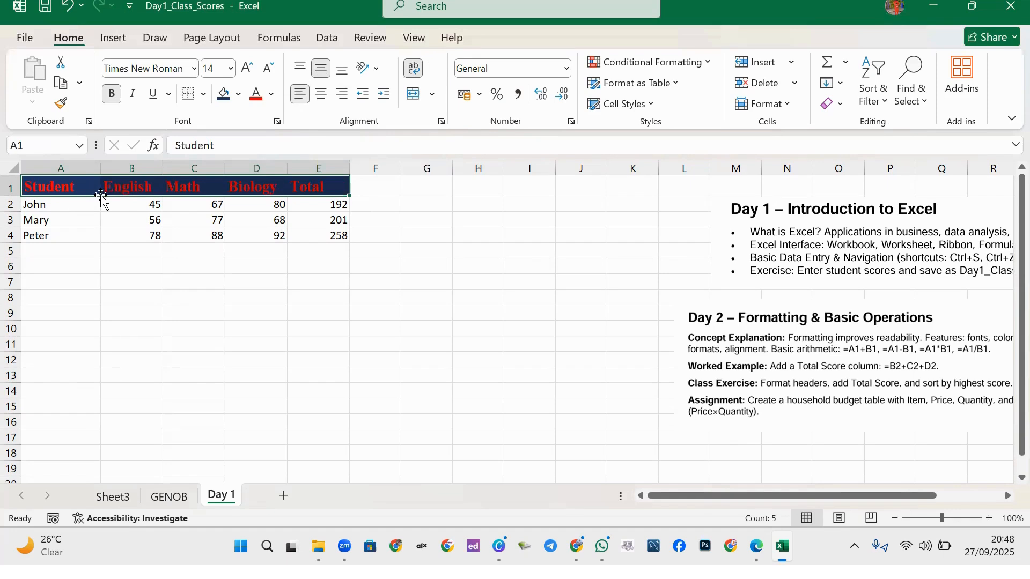
Rename the C1 header to 'Math score'.
{"action": "double_click", "coordinate": [196, 187]}
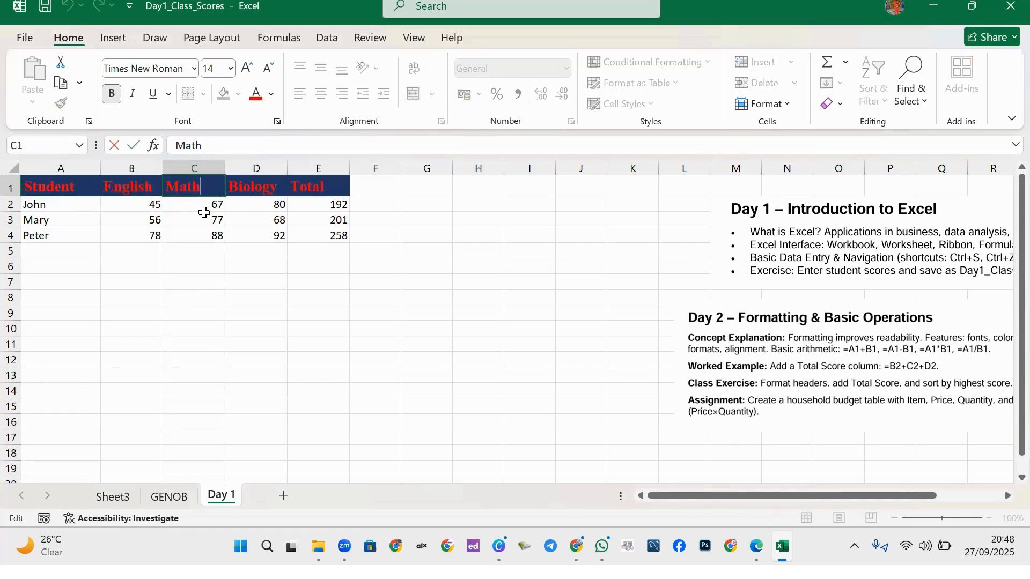
{"action": "type", "text": "scro"}
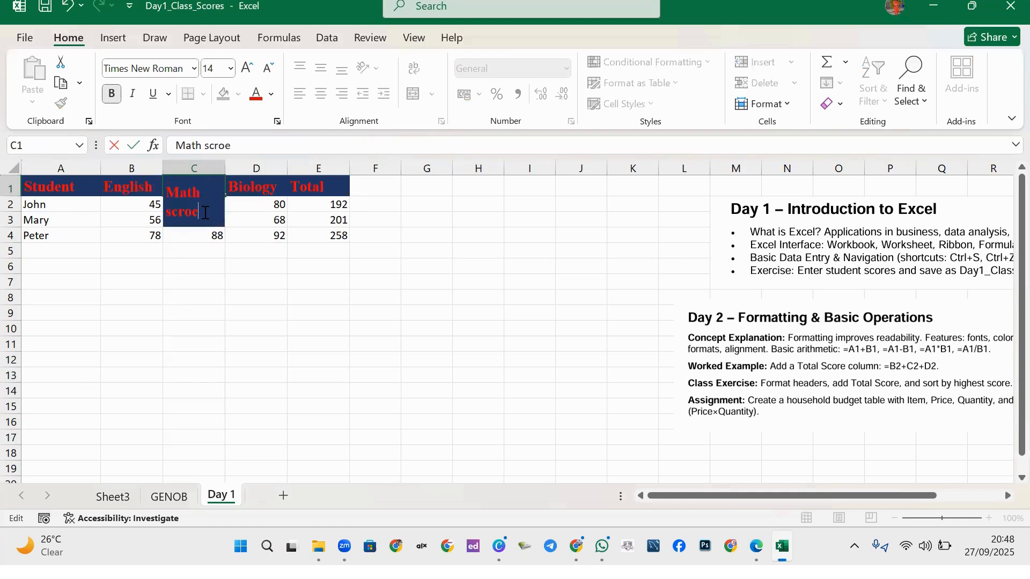
{"action": "type", "text": "e"}
{"action": "key", "text": "BackSpace"}
{"action": "key", "text": "BackSpace"}
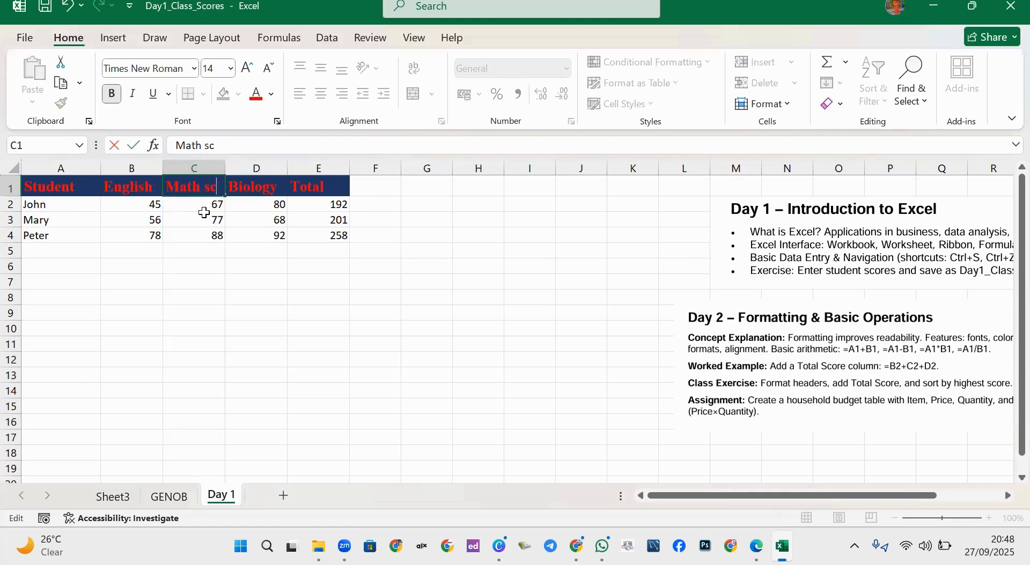
{"action": "type", "text": "ore"}
{"action": "left_click", "coordinate": [193, 280]}
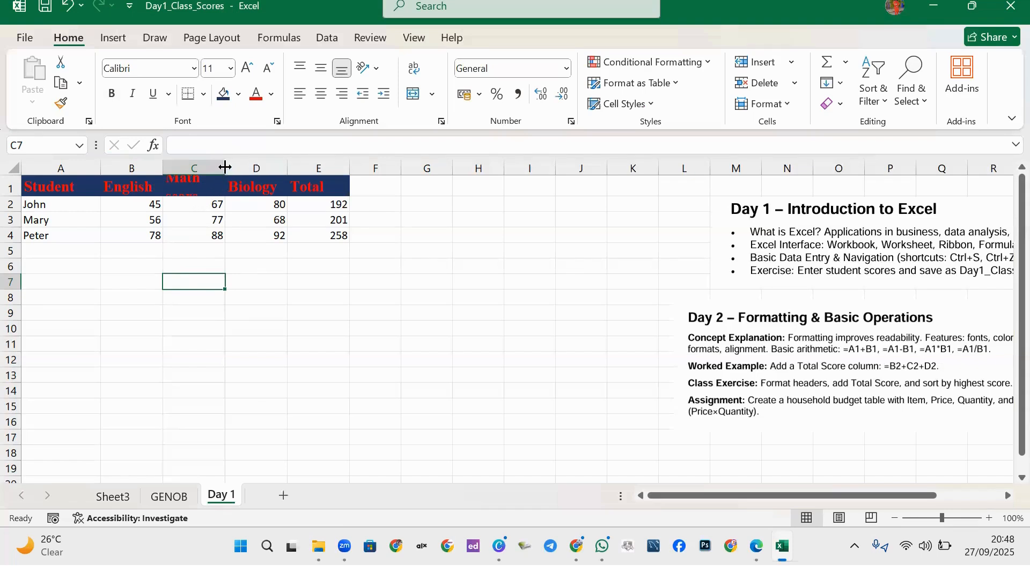
Undo trial column widening and wrapping, then heighten row 1 so 'Math score' shows fully.
{"action": "mouse_move", "coordinate": [225, 167]}
{"action": "left_mouse_down"}
{"action": "mouse_move", "coordinate": [296, 167]}
{"action": "mouse_move", "coordinate": [244, 167]}
{"action": "left_mouse_up"}
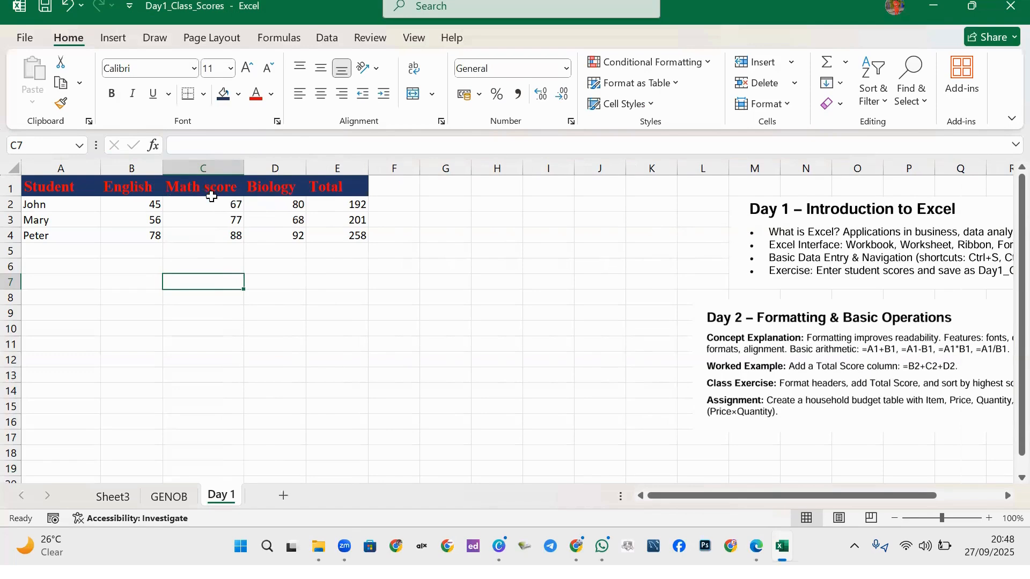
{"action": "key", "text": "ctrl+z"}
{"action": "key", "text": "ctrl+z"}
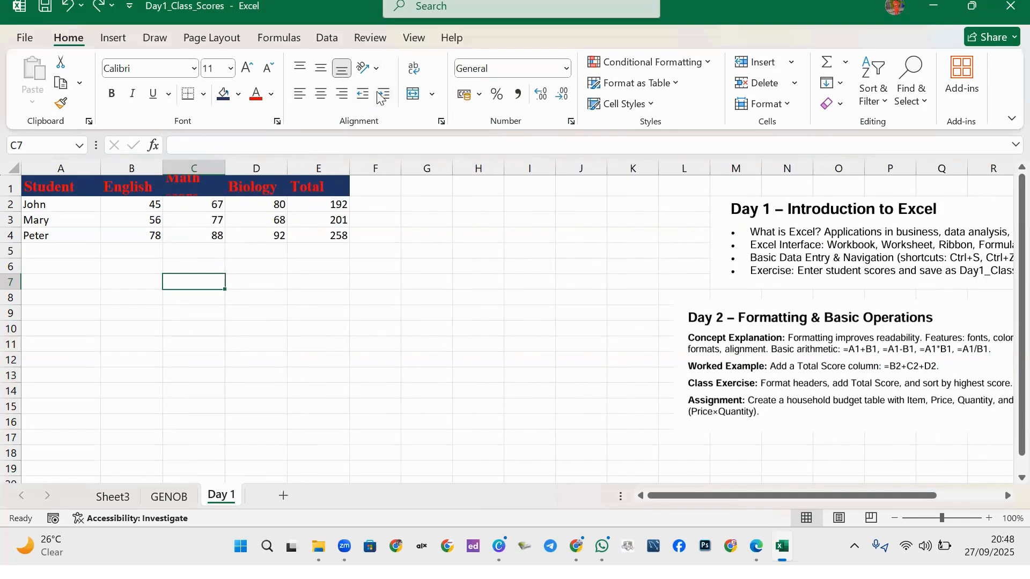
{"action": "left_click", "coordinate": [418, 67]}
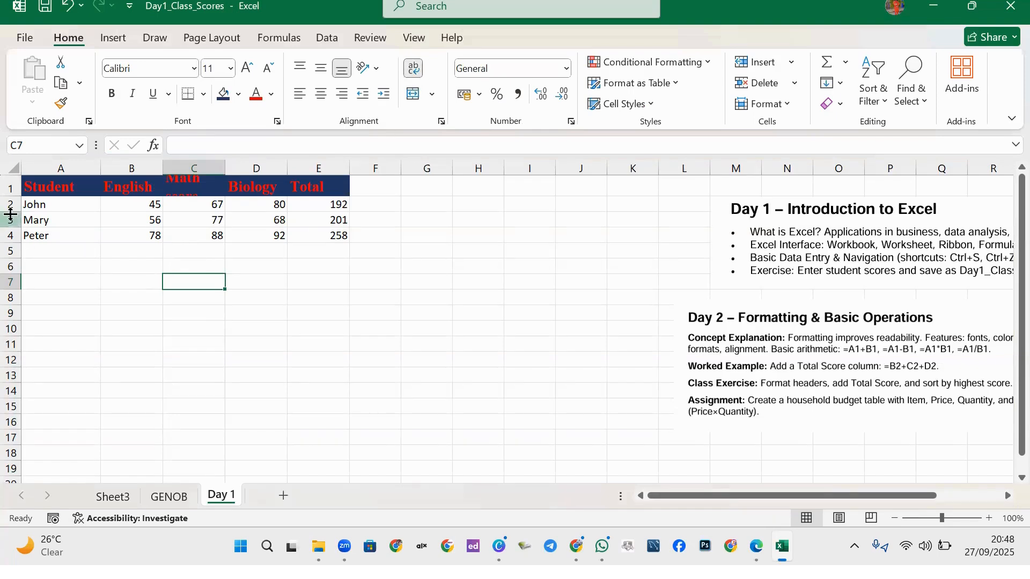
{"action": "key", "text": "ctrl+z"}
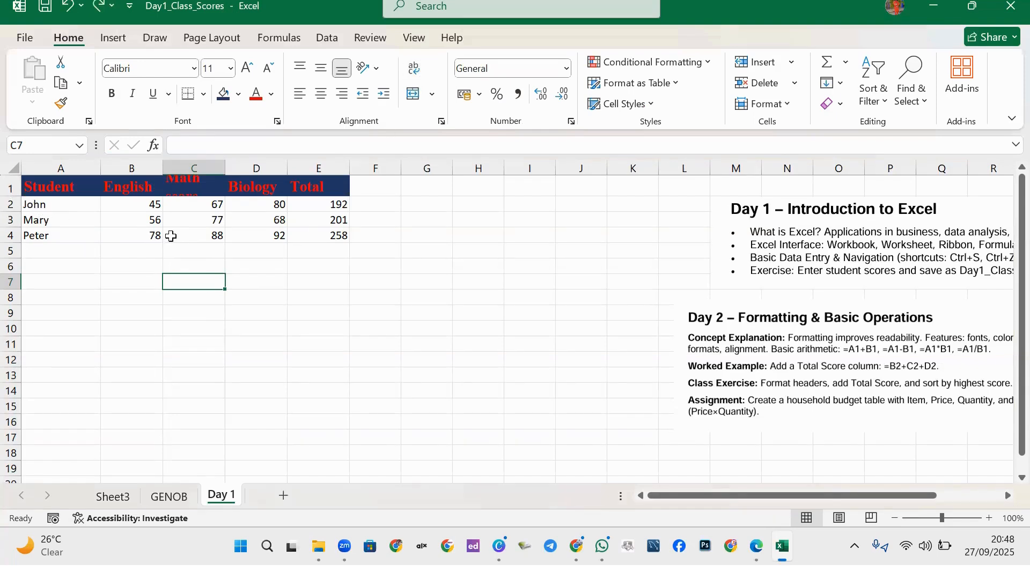
{"action": "left_click_drag", "start_coordinate": [11, 195], "coordinate": [10, 221]}
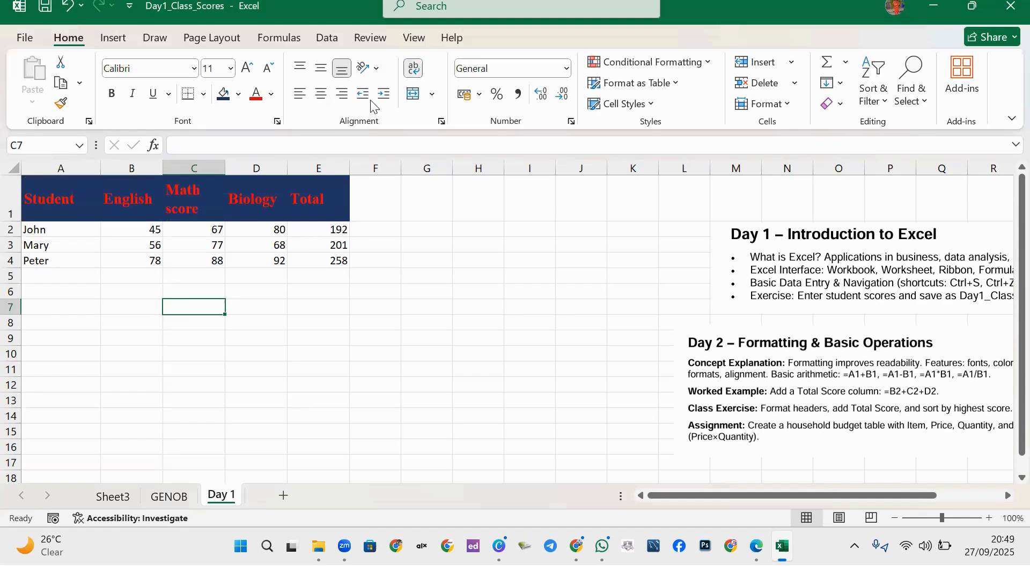
{"action": "left_click", "coordinate": [199, 202]}
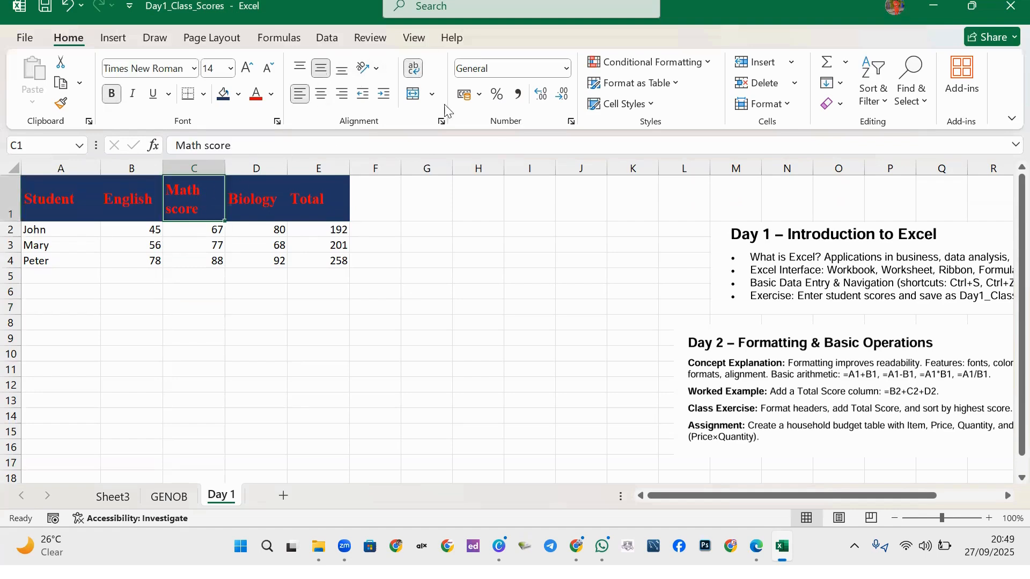
{"action": "left_click", "coordinate": [419, 76]}
{"action": "left_click", "coordinate": [253, 279]}
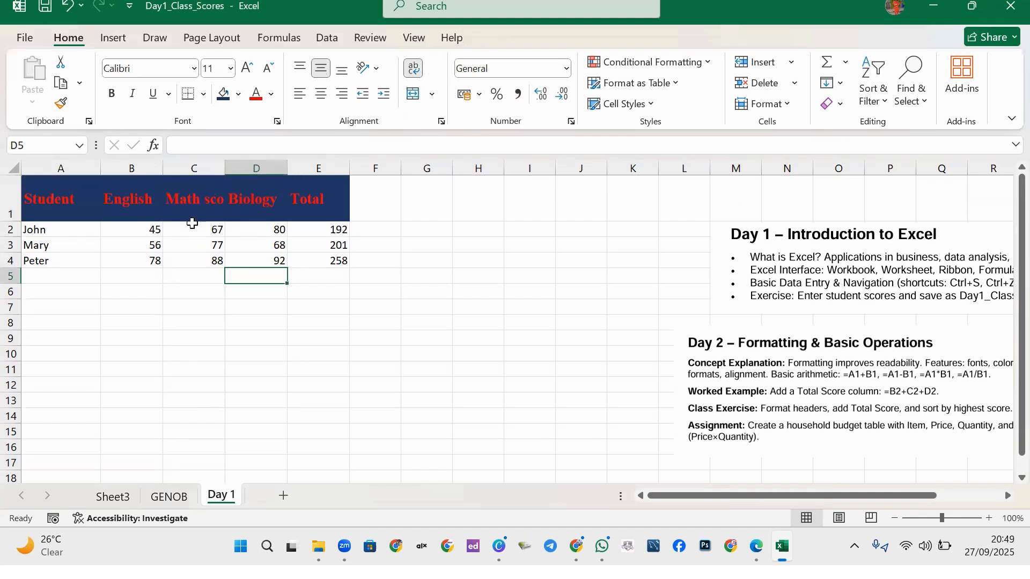
{"action": "left_click", "coordinate": [192, 206]}
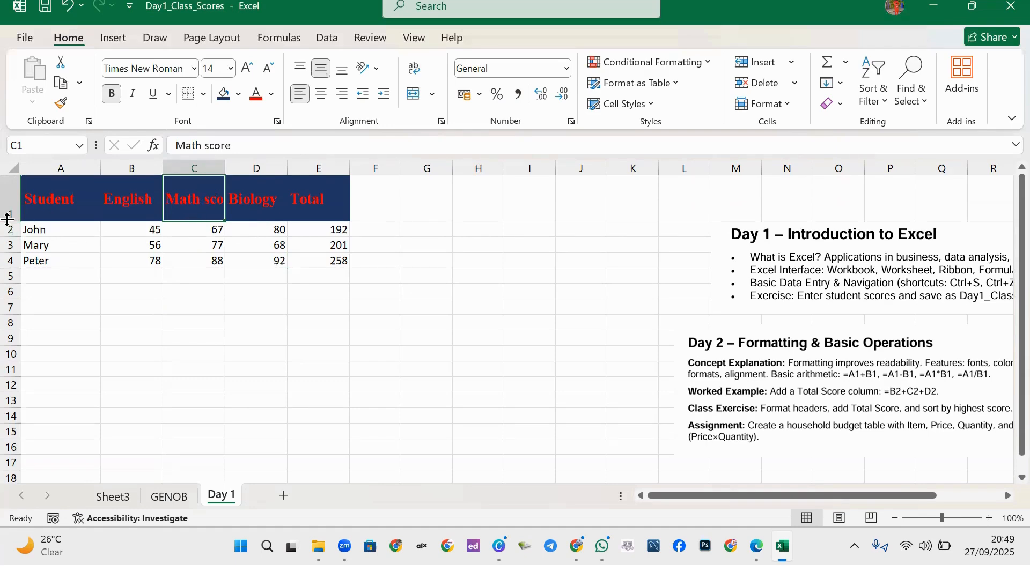
{"action": "left_click_drag", "start_coordinate": [8, 222], "coordinate": [8, 252]}
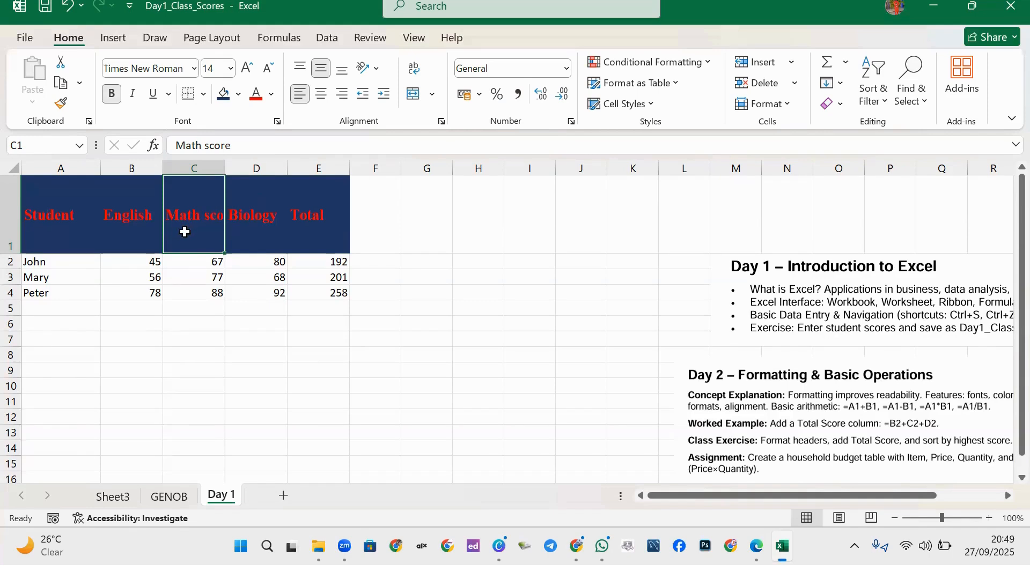
{"action": "left_click", "coordinate": [419, 76]}
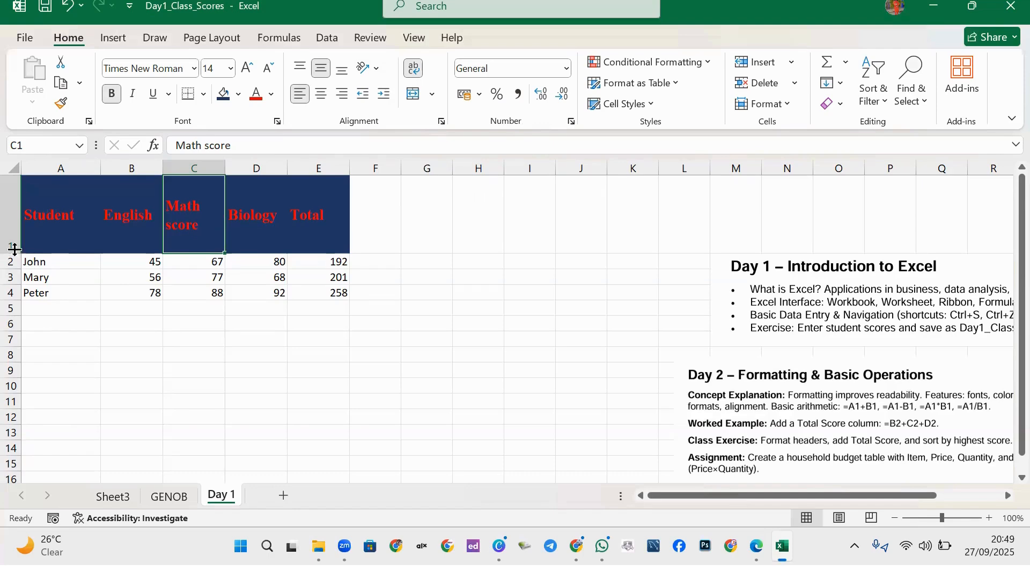
{"action": "left_click_drag", "start_coordinate": [11, 253], "coordinate": [10, 221]}
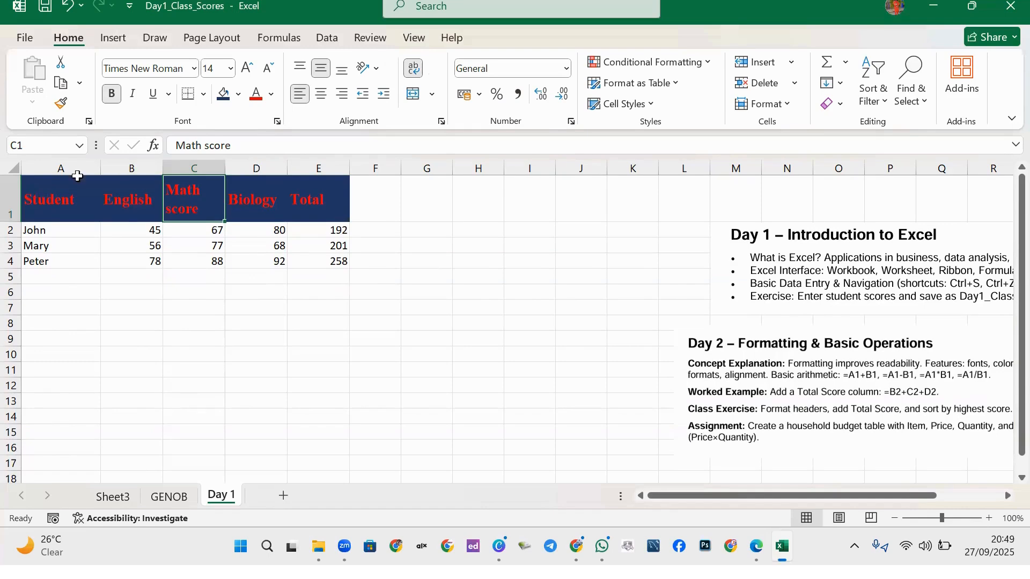
{"action": "left_click_drag", "start_coordinate": [39, 200], "coordinate": [337, 211]}
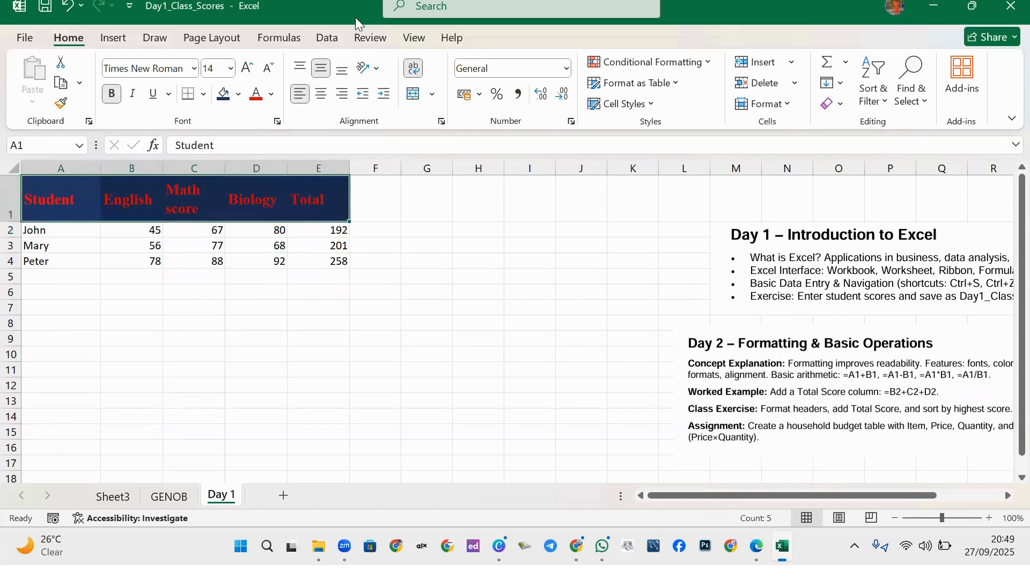
Angle the A1:E1 headings counterclockwise, heighten row 1, then rotate the text upward.
{"action": "left_click", "coordinate": [377, 68]}
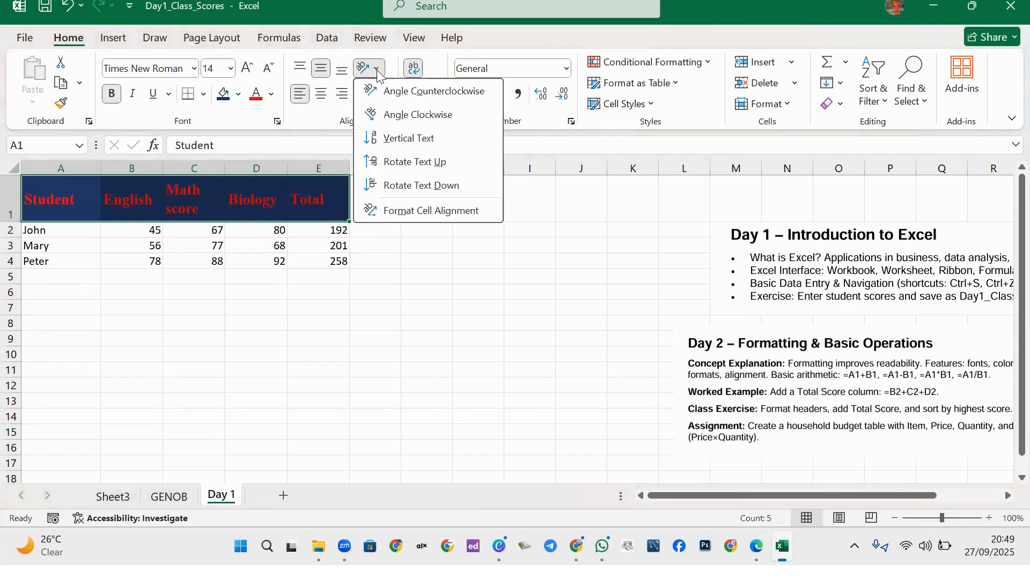
{"action": "left_click", "coordinate": [417, 101]}
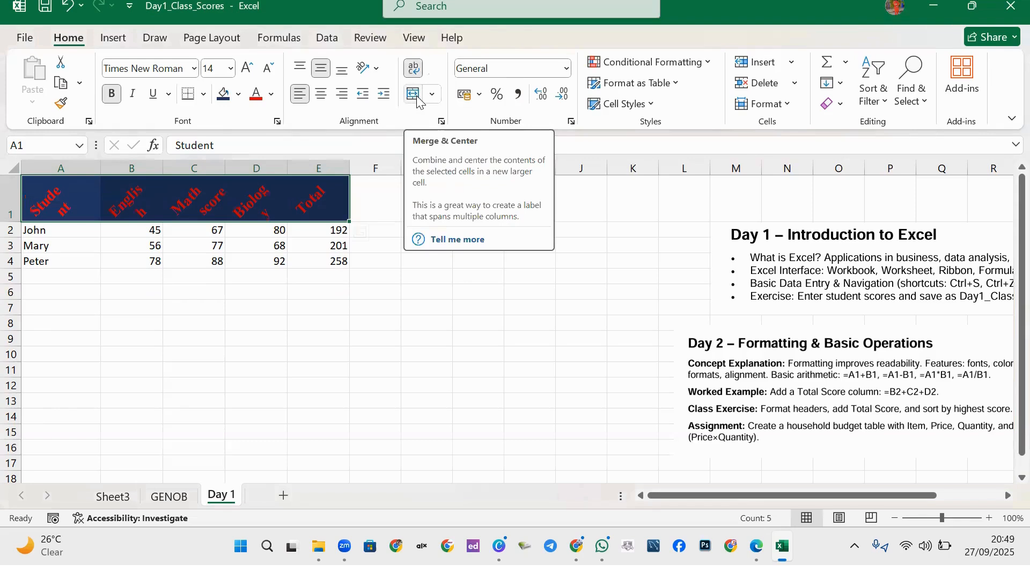
{"action": "left_click_drag", "start_coordinate": [12, 222], "coordinate": [13, 233]}
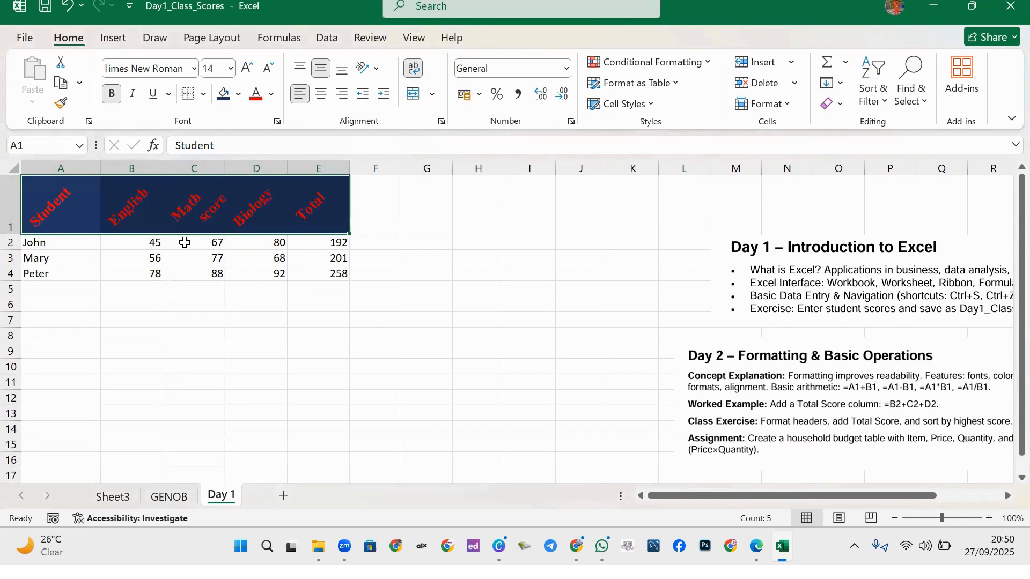
{"action": "left_click", "coordinate": [370, 68]}
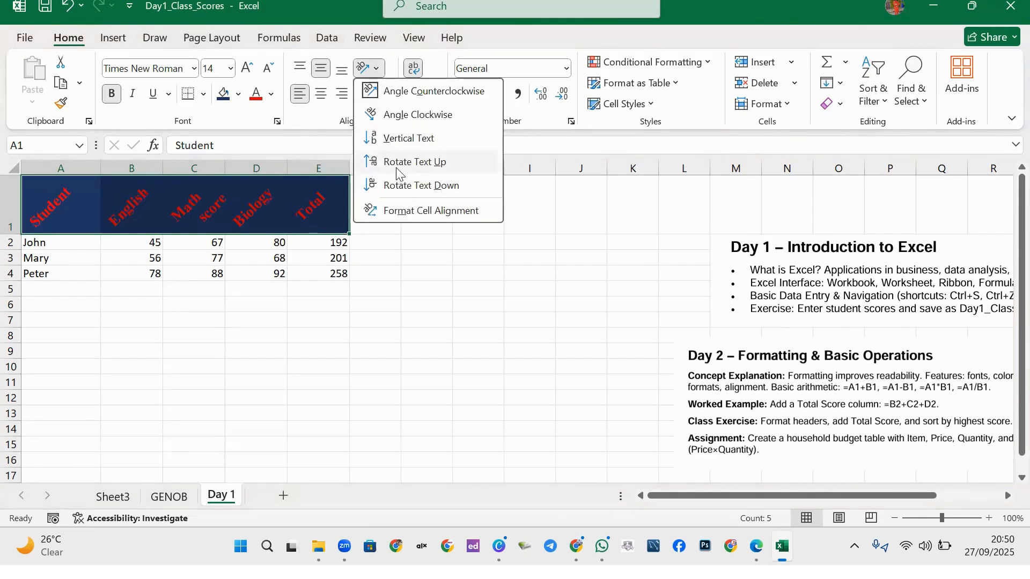
{"action": "left_click", "coordinate": [413, 162]}
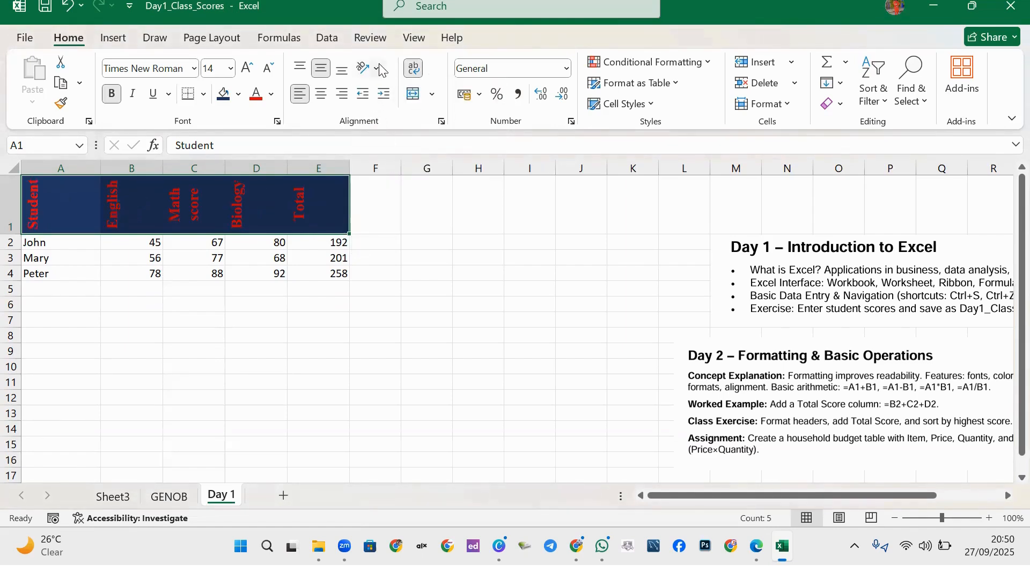
{"action": "left_click", "coordinate": [378, 68]}
{"action": "left_click", "coordinate": [382, 159]}
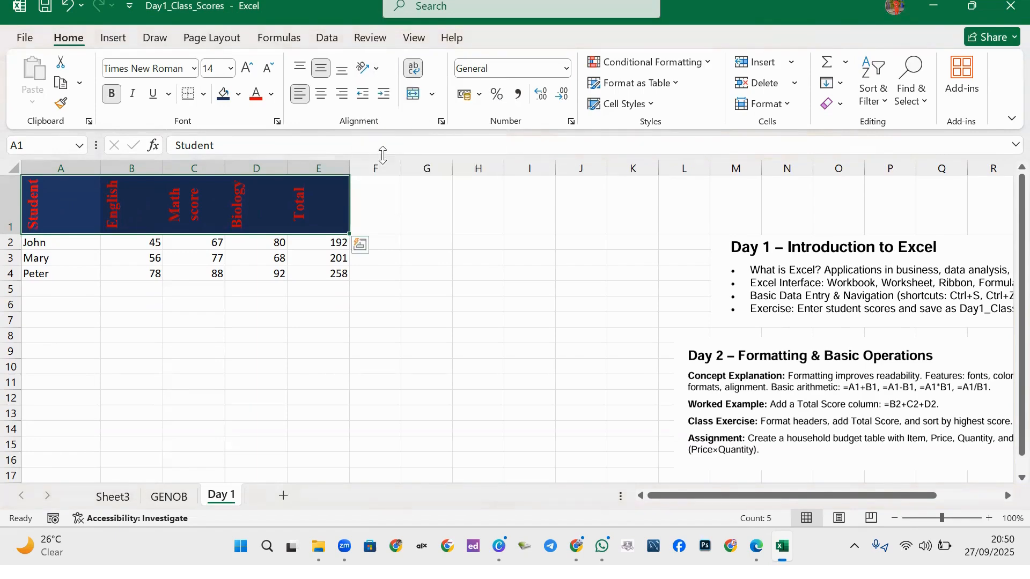
Undo the rotations and row resizing back to the original 'Math' heading.
{"action": "key", "text": "ctrl+z"}
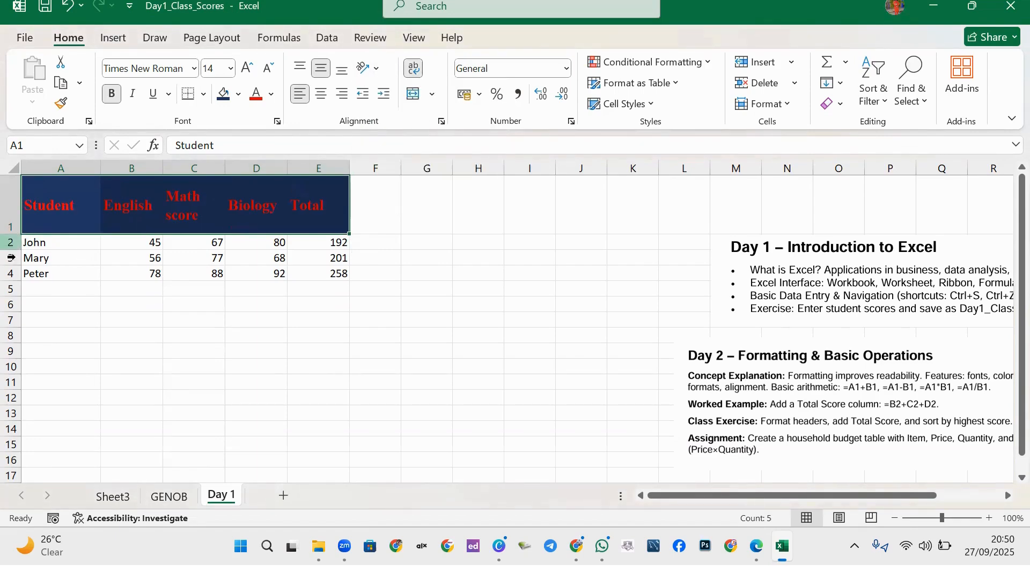
{"action": "key", "text": "ctrl+z"}
{"action": "key", "text": "ctrl+z"}
{"action": "key", "text": "ctrl+z"}
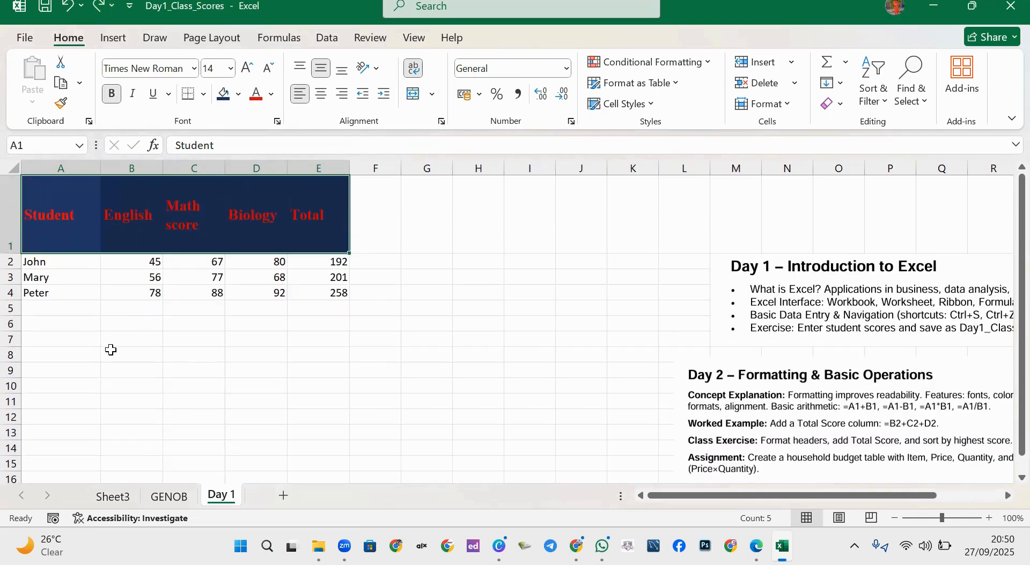
{"action": "key", "text": "ctrl+z"}
{"action": "key", "text": "ctrl+z"}
{"action": "key", "text": "ctrl+z"}
{"action": "key", "text": "ctrl+z"}
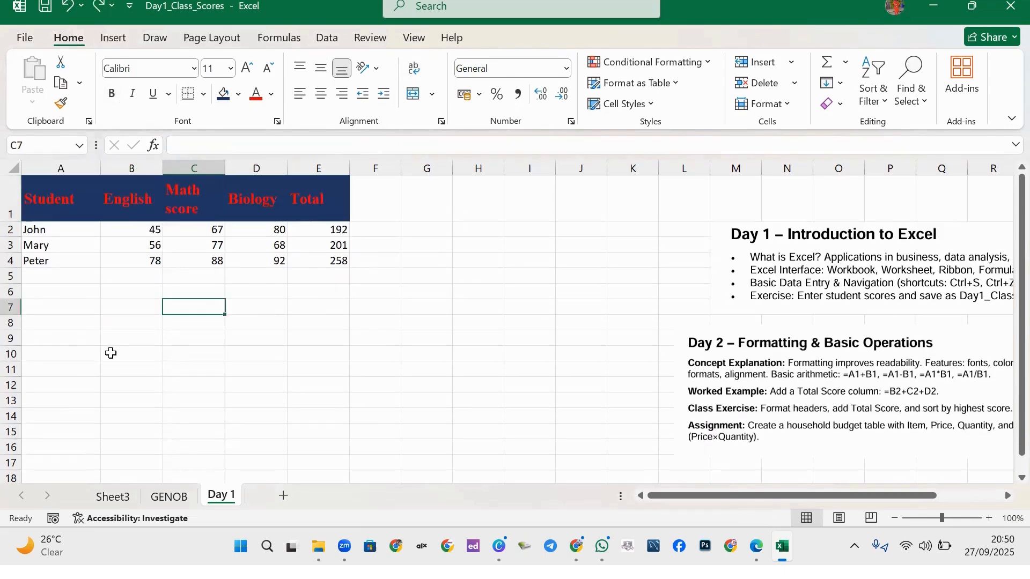
{"action": "key", "text": "ctrl+z"}
{"action": "key", "text": "ctrl+z"}
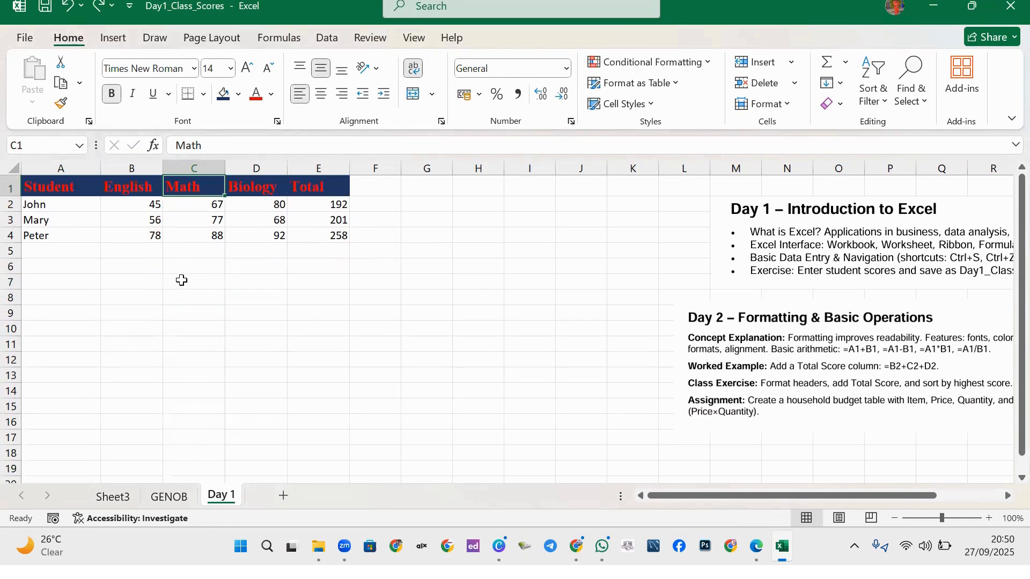
{"action": "left_click", "coordinate": [191, 276]}
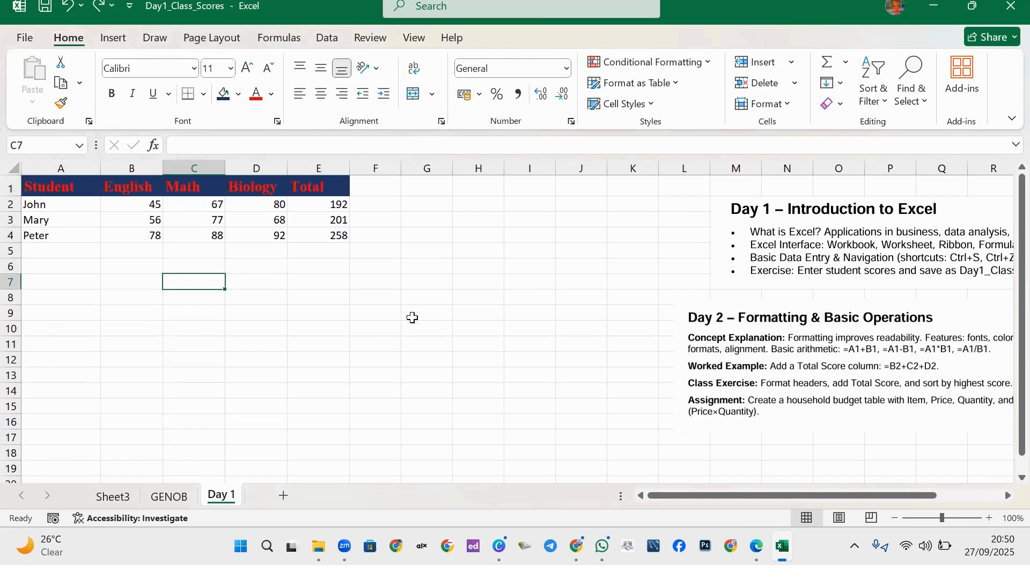
{"action": "key", "text": "ctrl+p"}
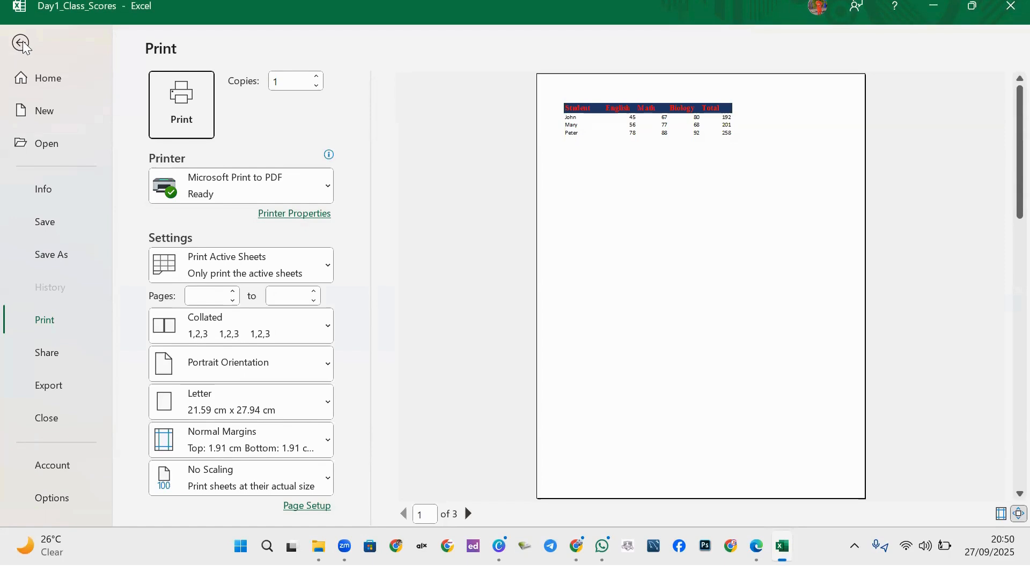
{"action": "left_click", "coordinate": [21, 44]}
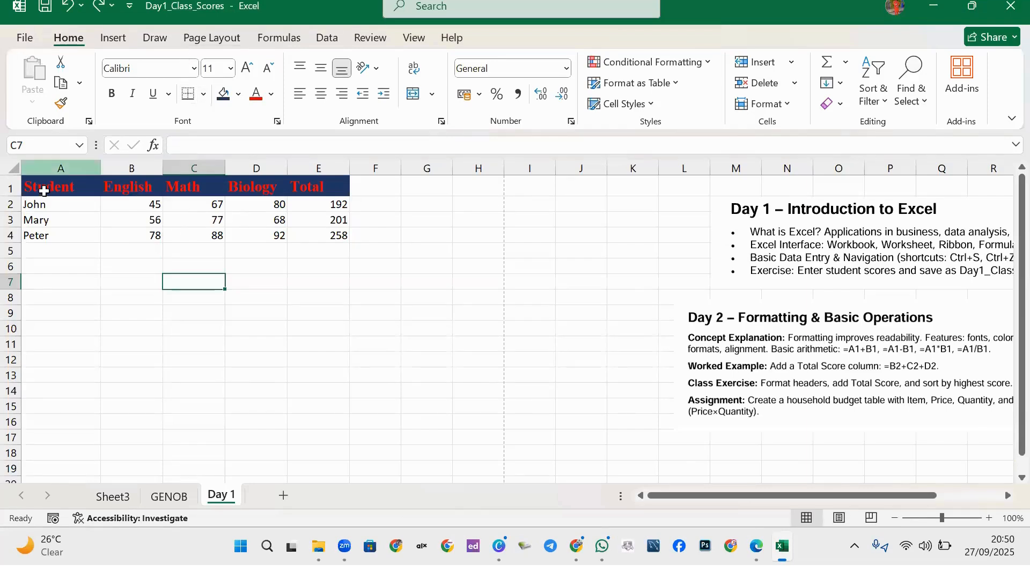
Apply All Borders to every cell of the score table A1:E4.
{"action": "left_click_drag", "start_coordinate": [41, 188], "coordinate": [328, 238]}
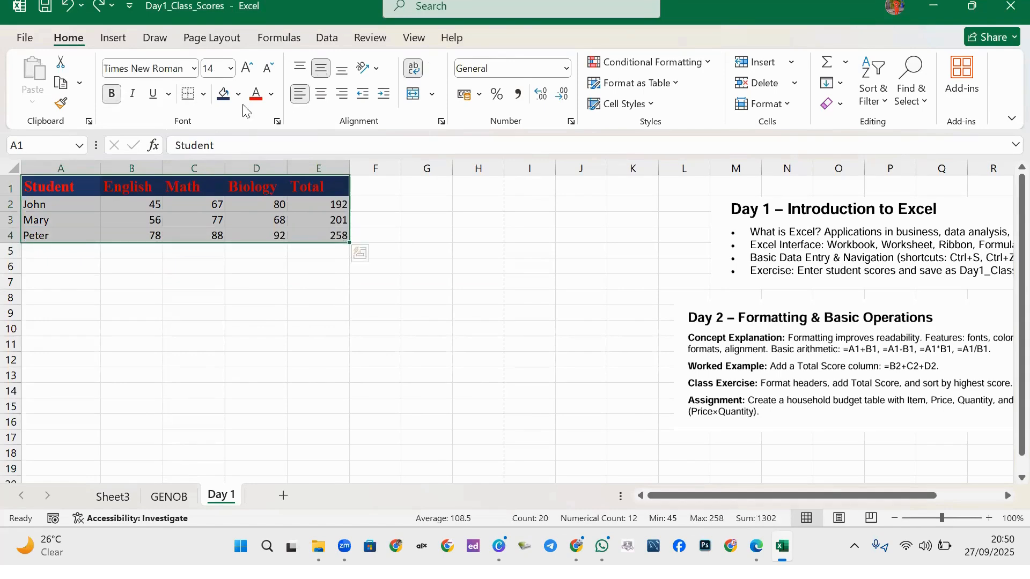
{"action": "left_click", "coordinate": [205, 95]}
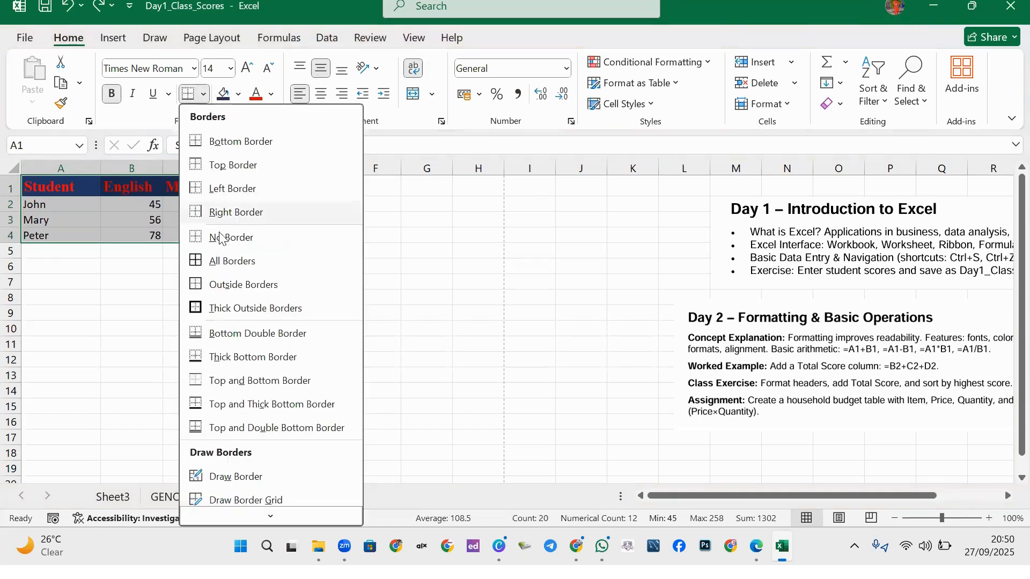
{"action": "left_click", "coordinate": [222, 267]}
Check the bordered table in print preview, then return to the sheet.
{"action": "left_click", "coordinate": [443, 329]}
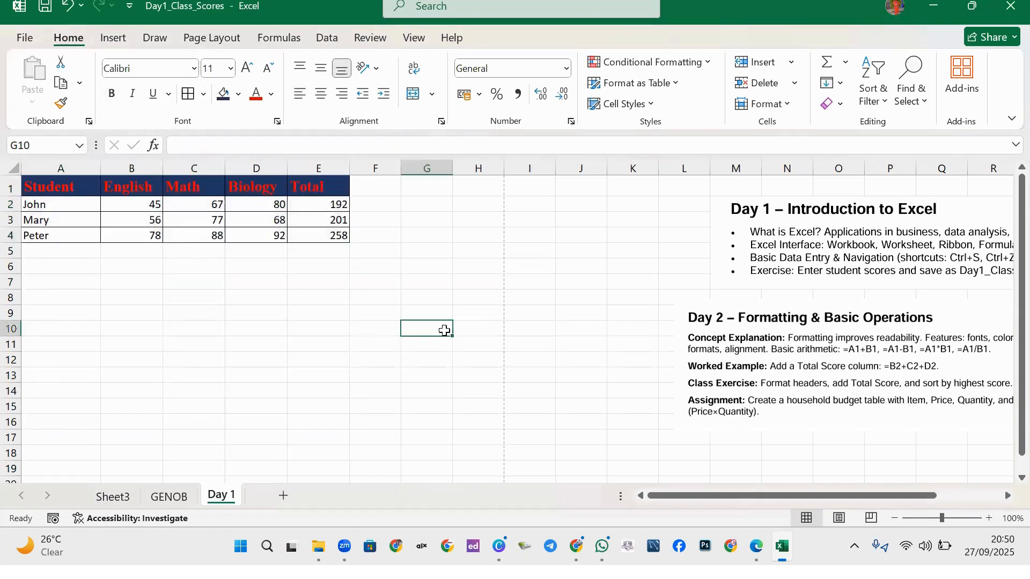
{"action": "key", "text": "ctrl+p"}
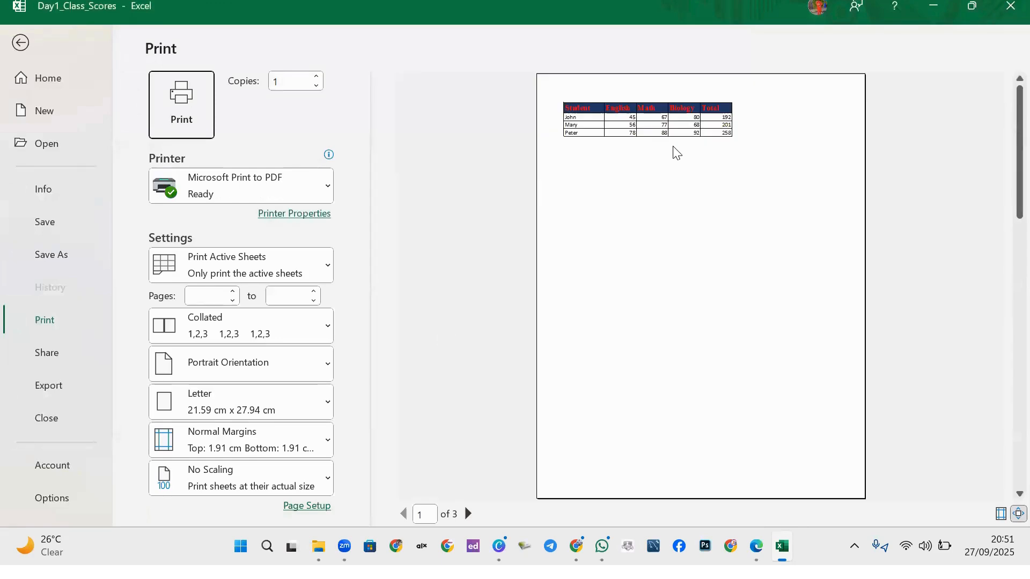
{"action": "left_click", "coordinate": [20, 42]}
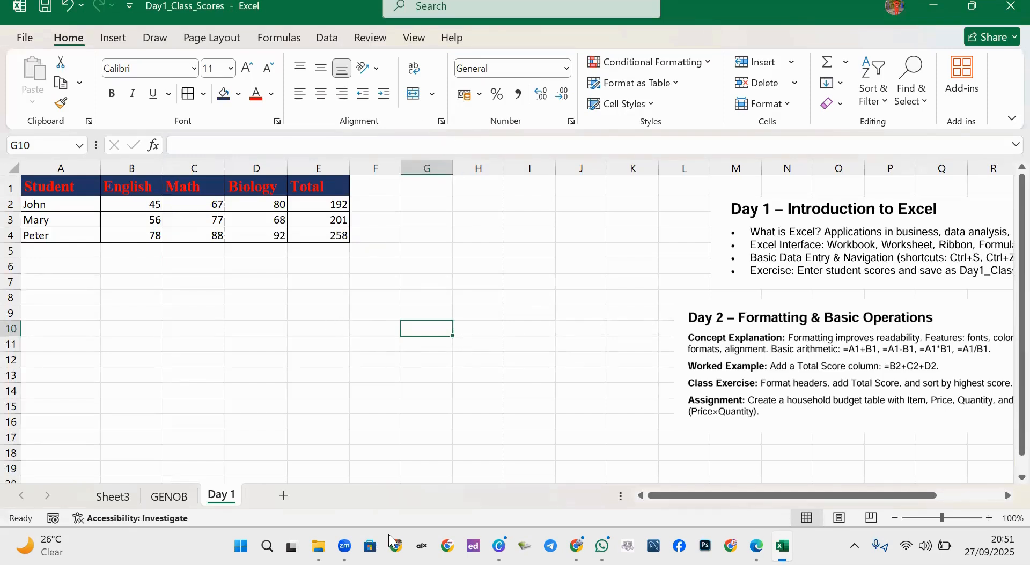
Delete the Day 1 notes picture and move the Day 2 picture up the sheet.
{"action": "key", "text": "Left"}
{"action": "key", "text": "Left"}
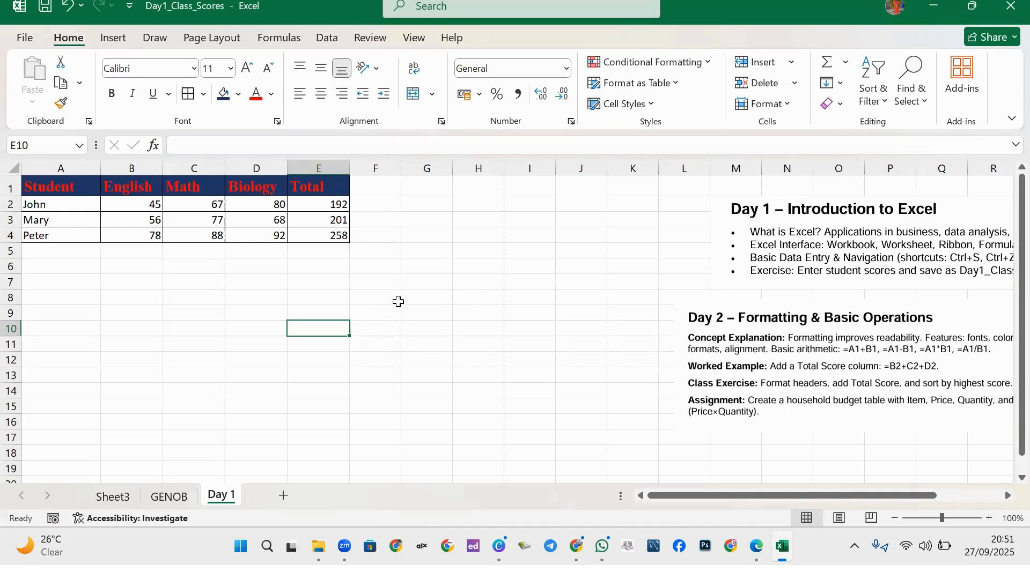
{"action": "left_click", "coordinate": [850, 247]}
{"action": "key", "text": "Delete"}
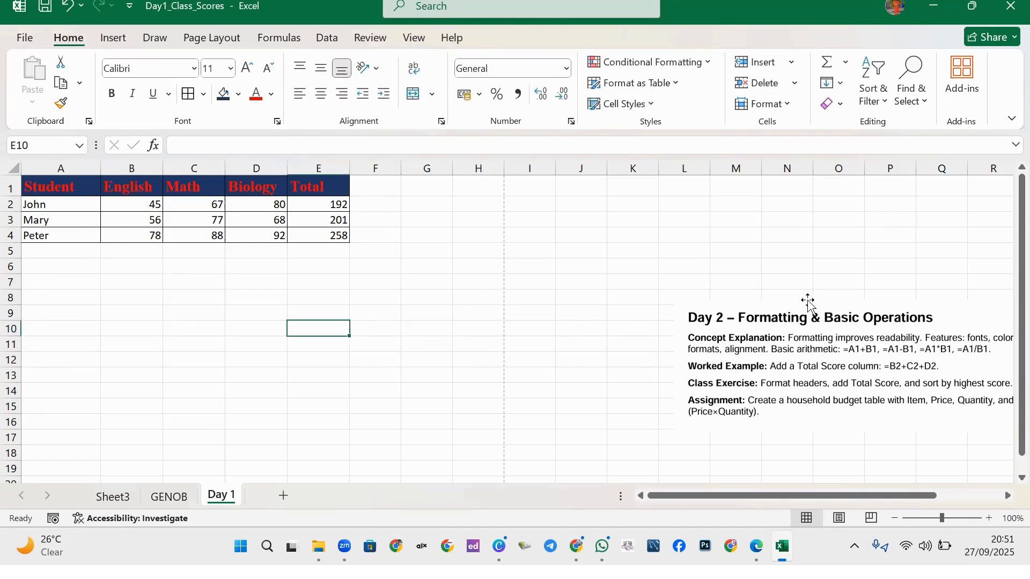
{"action": "left_click_drag", "start_coordinate": [807, 301], "coordinate": [808, 229]}
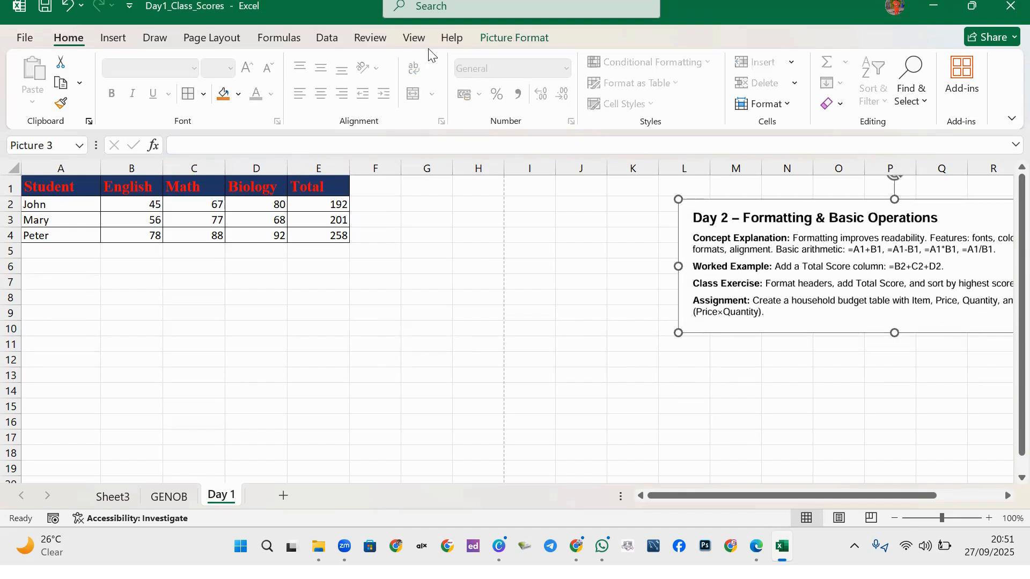
Hide the sheet's gridlines to view cells without them, then turn gridlines back on.
{"action": "left_click", "coordinate": [416, 39]}
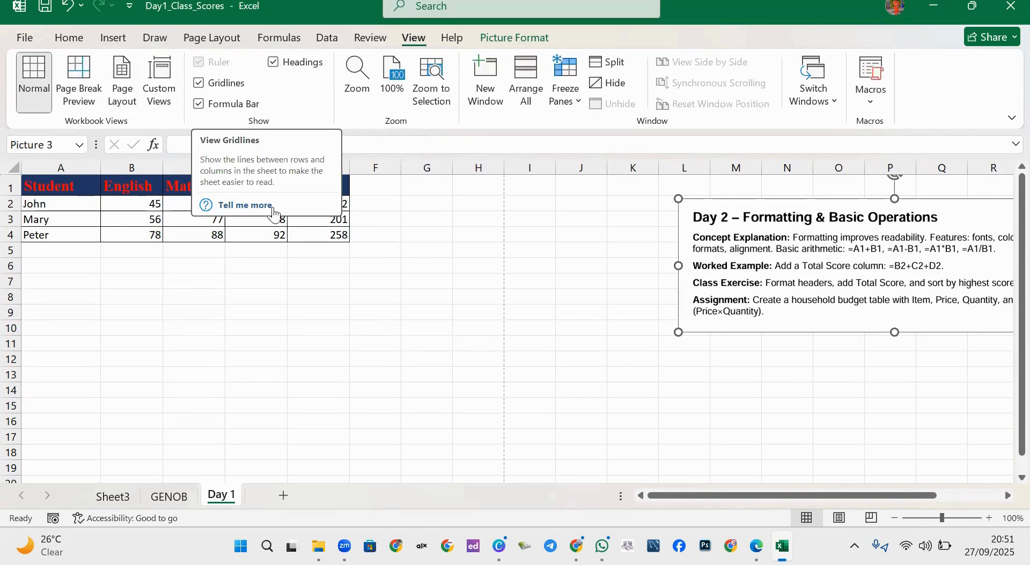
{"action": "left_click", "coordinate": [198, 83]}
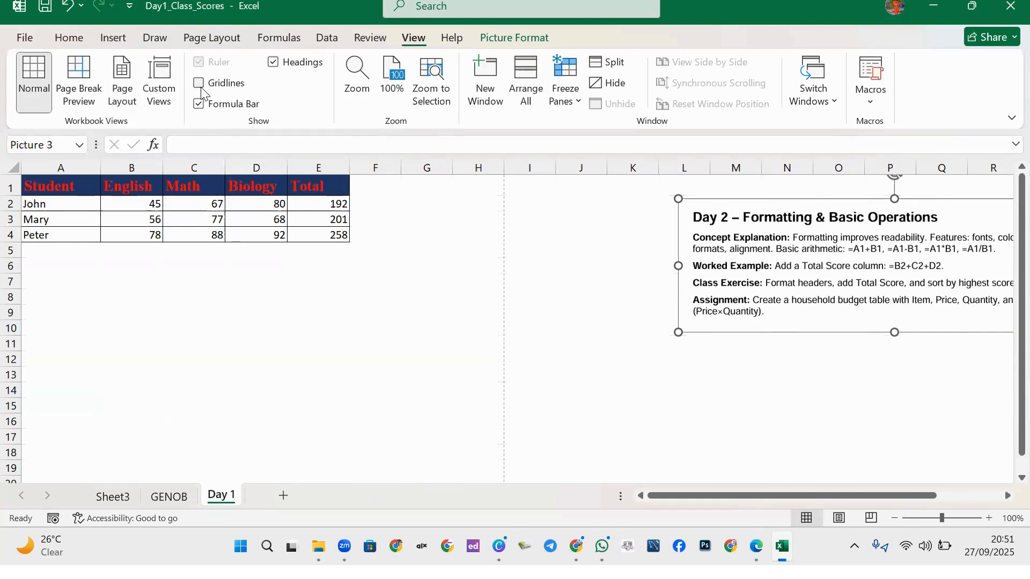
{"action": "left_click", "coordinate": [427, 271]}
{"action": "left_click", "coordinate": [462, 313]}
{"action": "left_click", "coordinate": [294, 324]}
{"action": "left_click", "coordinate": [416, 261]}
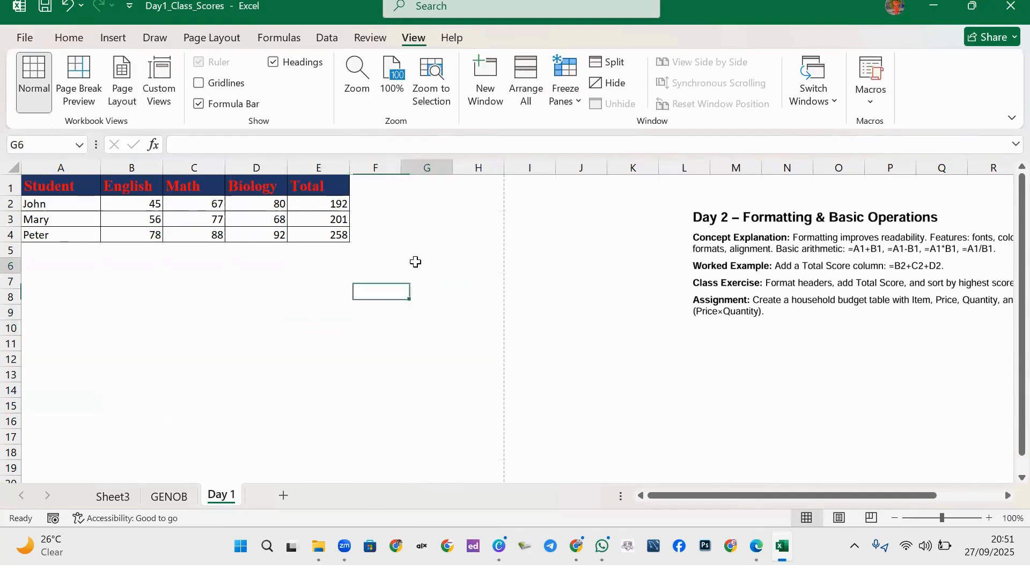
{"action": "left_click", "coordinate": [122, 269]}
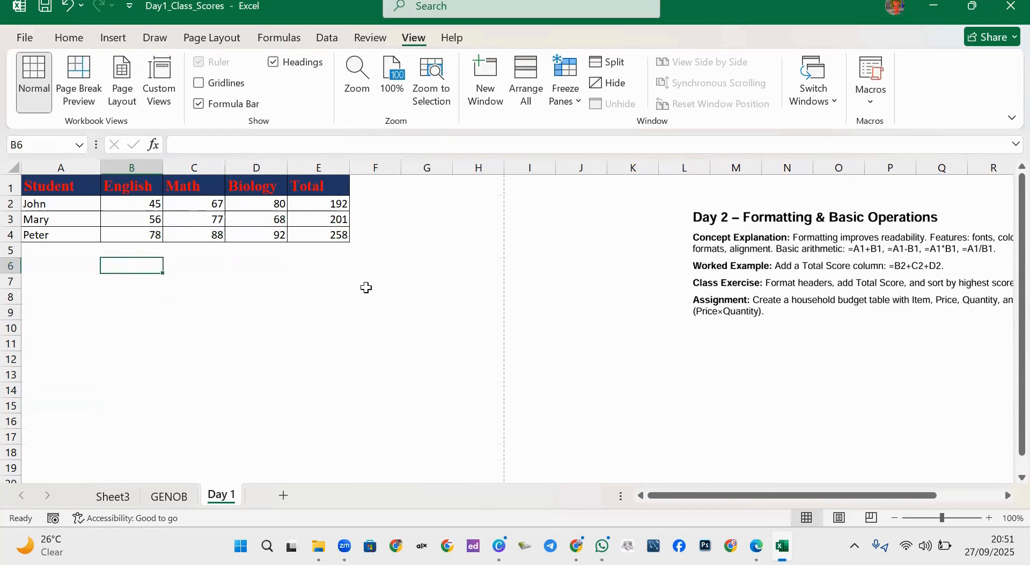
{"action": "left_click", "coordinate": [429, 252]}
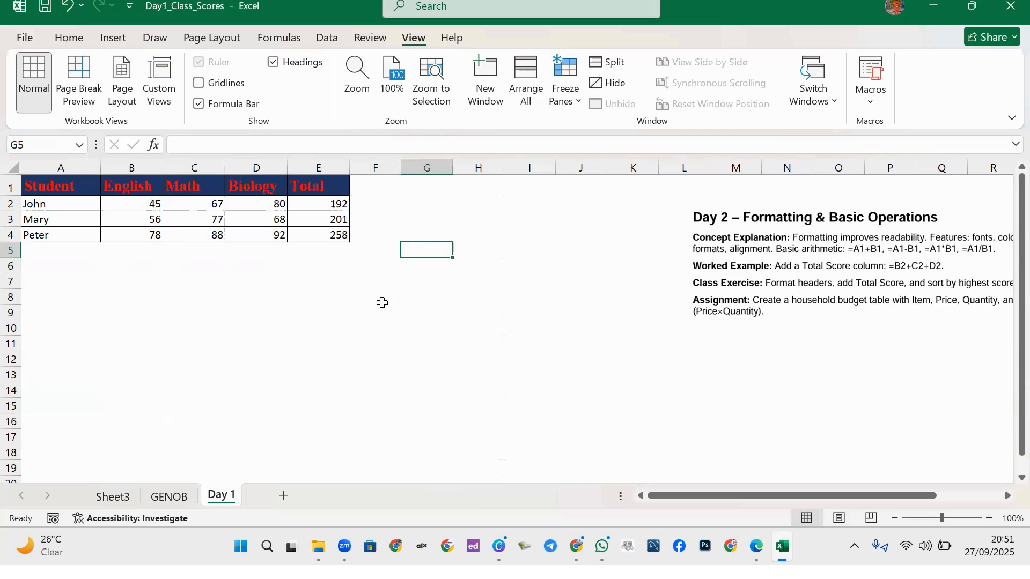
{"action": "left_click", "coordinate": [438, 296]}
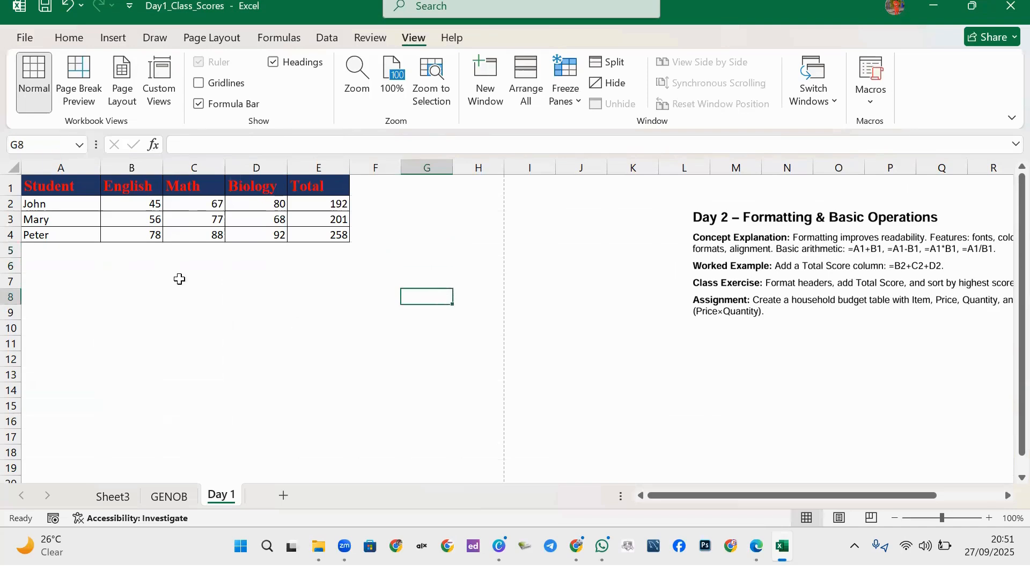
{"action": "left_click", "coordinate": [169, 307]}
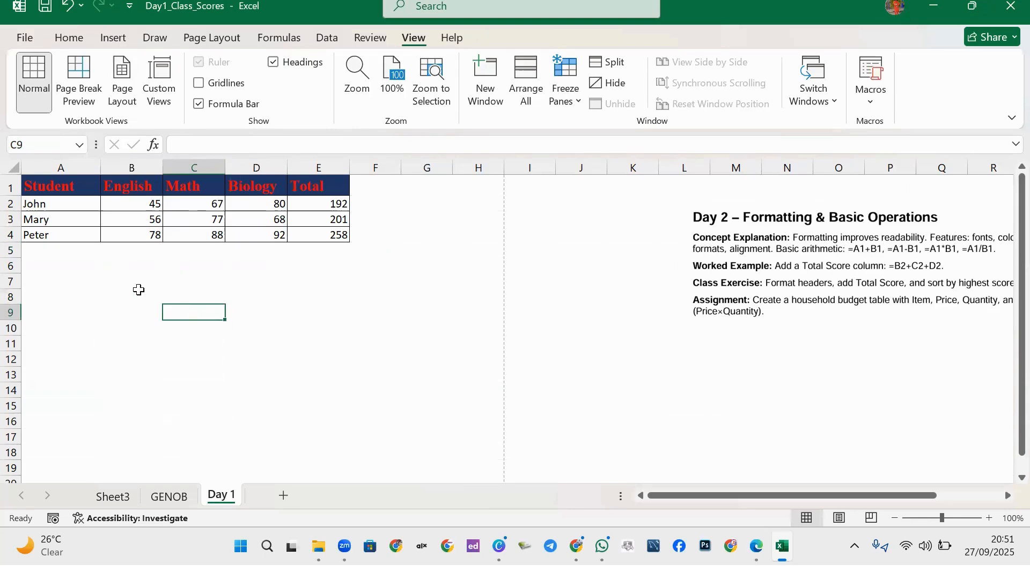
{"action": "left_click", "coordinate": [123, 230]}
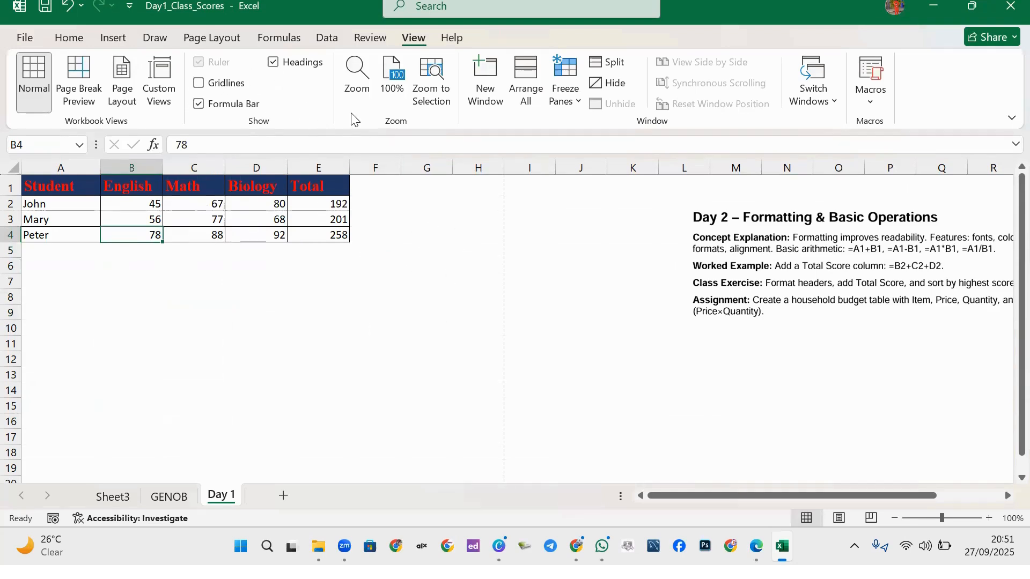
{"action": "left_click", "coordinate": [210, 86]}
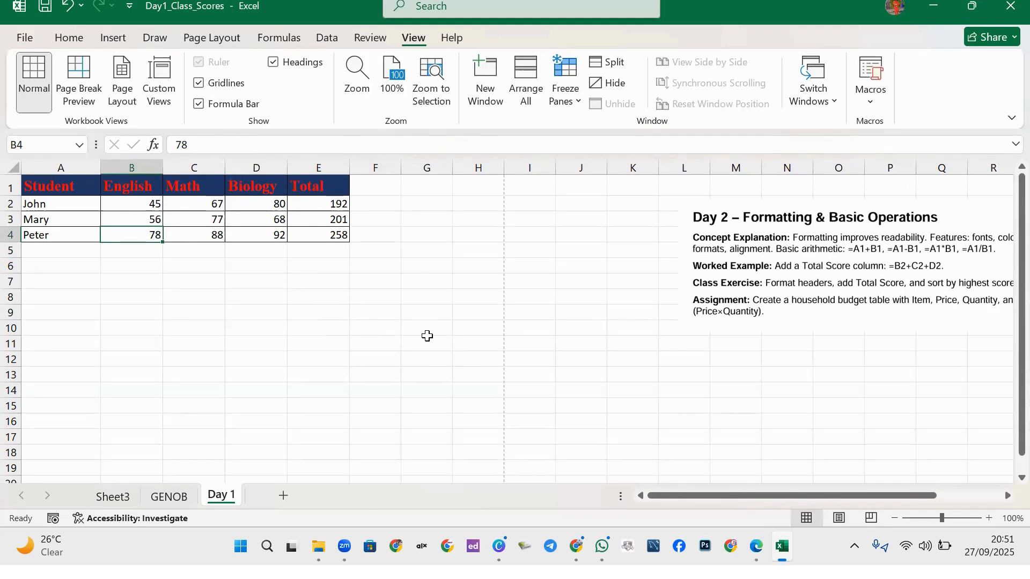
Move the Day 2 picture further left to about column K and bring up the training handbook PDF.
{"action": "left_click_drag", "start_coordinate": [732, 264], "coordinate": [672, 260]}
{"action": "mouse_move", "coordinate": [756, 546]}
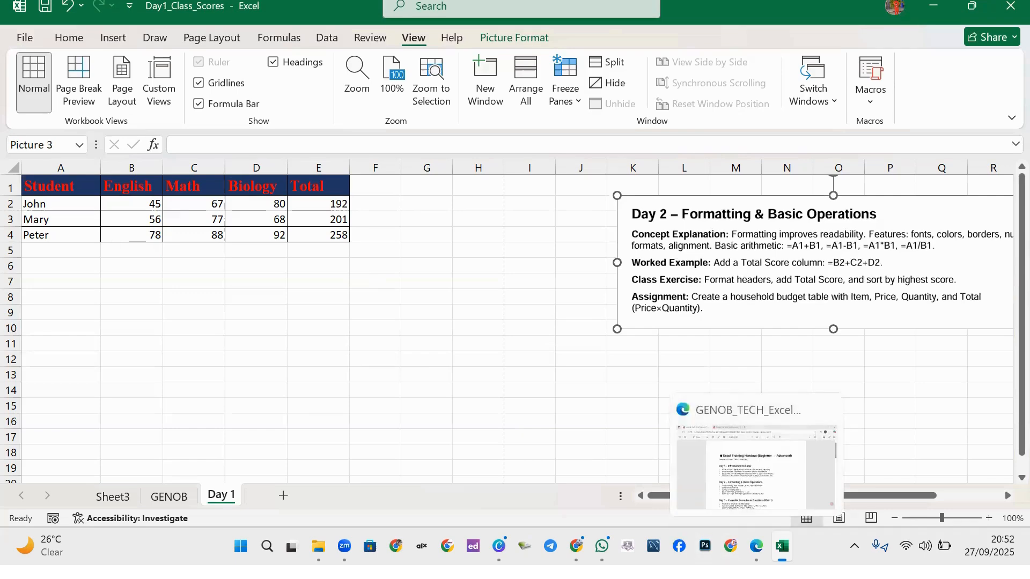
{"action": "left_click", "coordinate": [759, 475]}
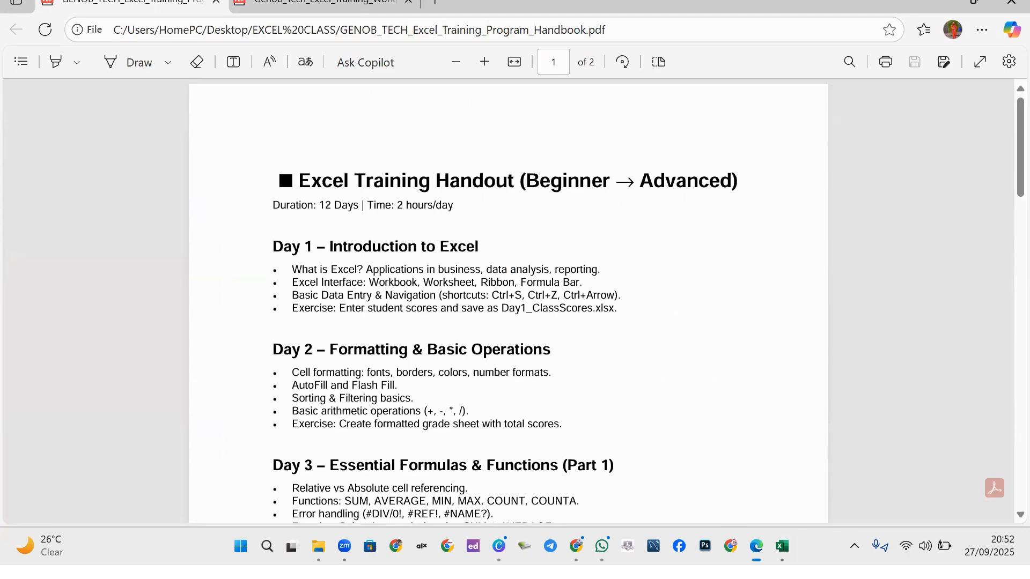
{"action": "left_click", "coordinate": [782, 546]}
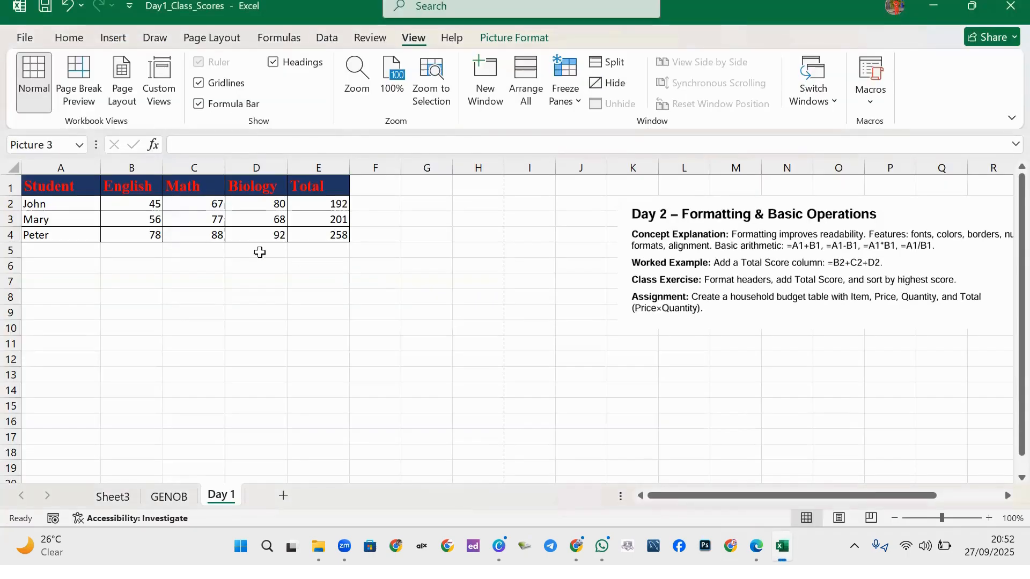
{"action": "left_click", "coordinate": [279, 295]}
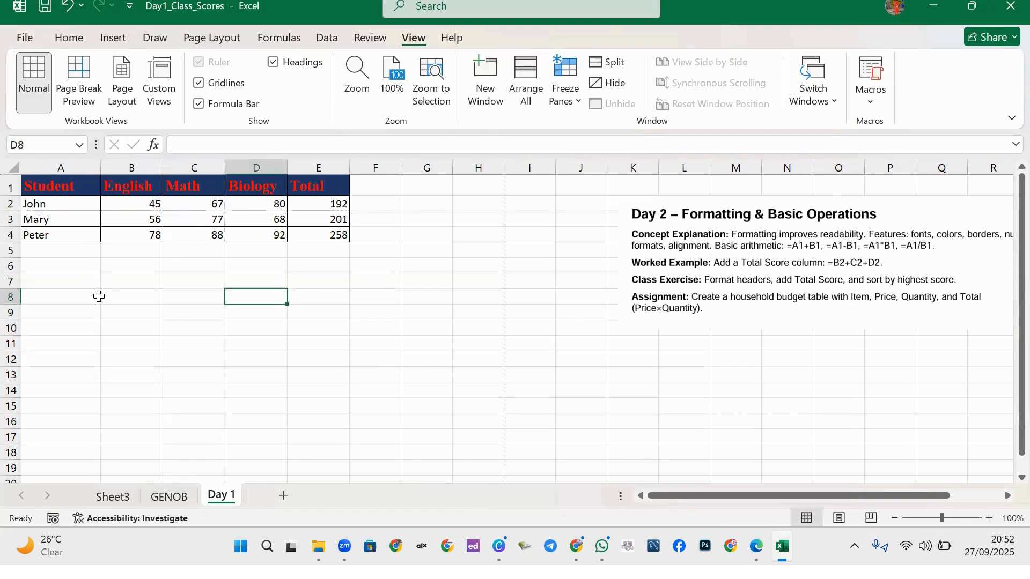
{"action": "left_click", "coordinate": [82, 283]}
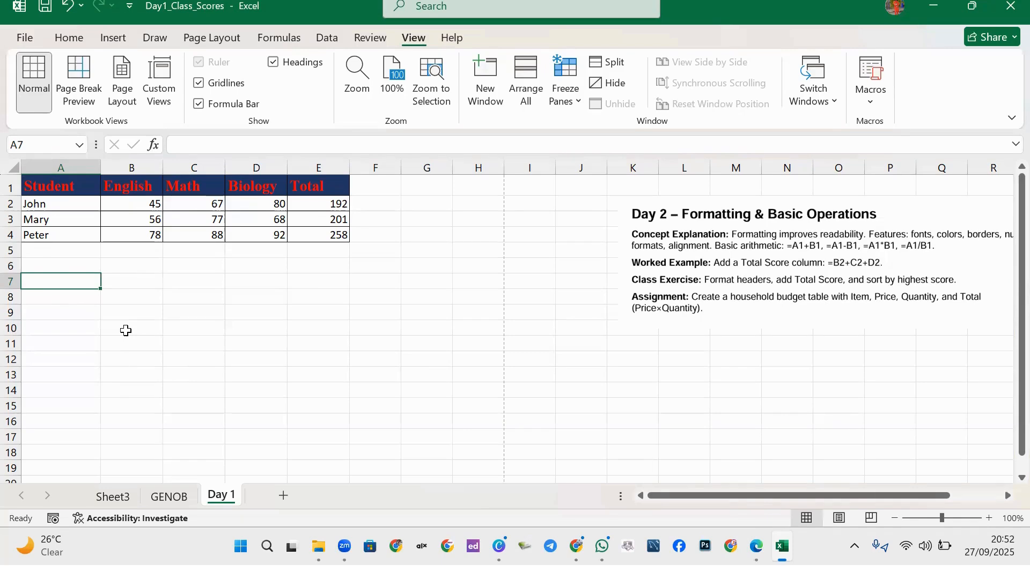
{"action": "left_click", "coordinate": [190, 324]}
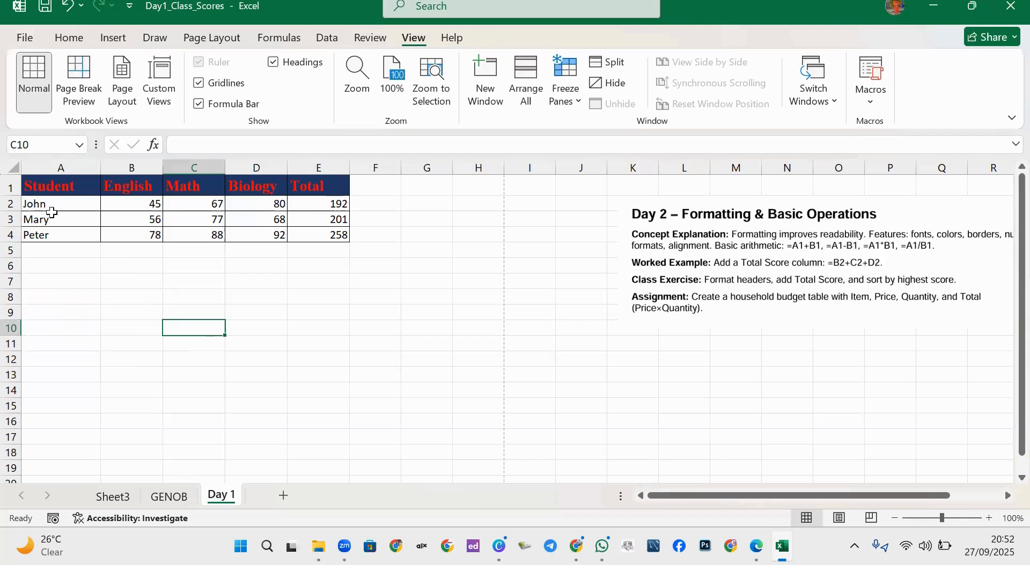
Try centre and right alignment on A2:E4, settling on left alignment.
{"action": "left_click_drag", "start_coordinate": [50, 206], "coordinate": [300, 235]}
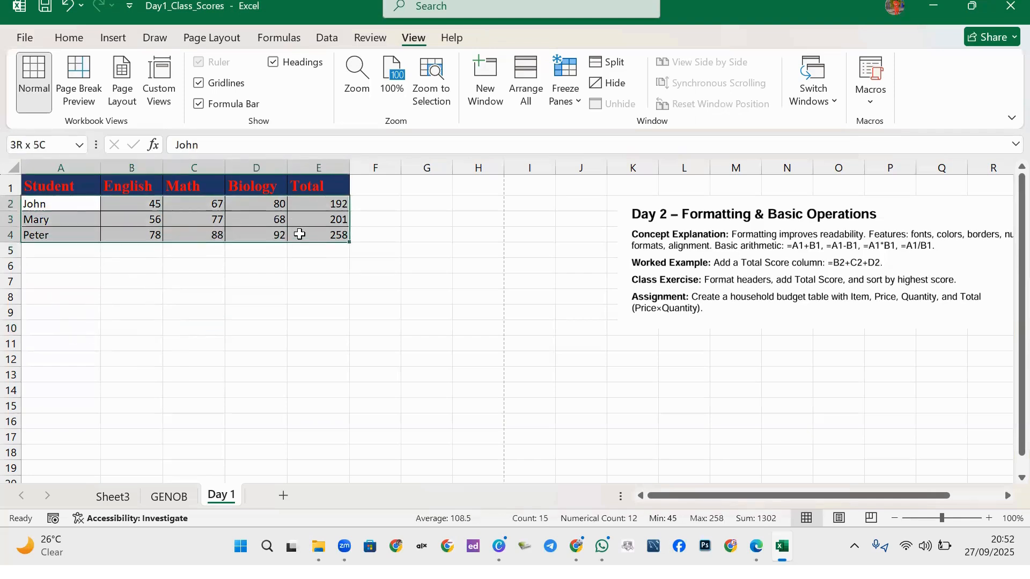
{"action": "left_click", "coordinate": [69, 39]}
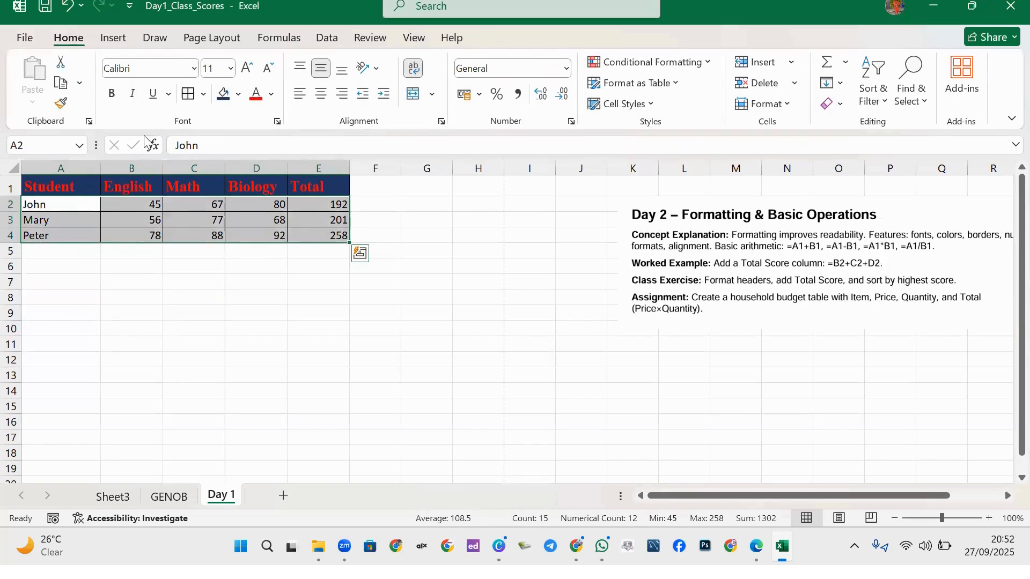
{"action": "left_click", "coordinate": [324, 96]}
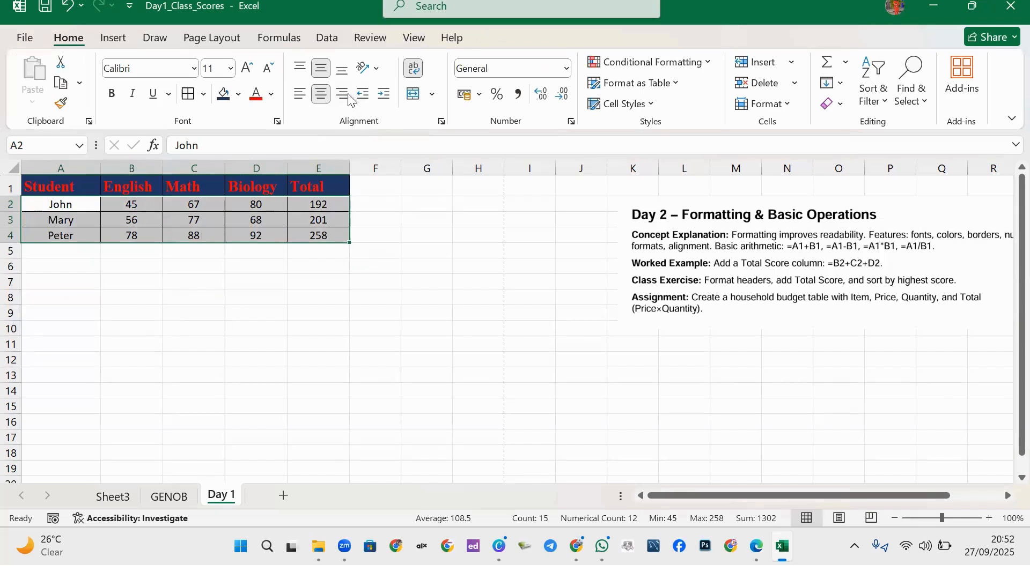
{"action": "left_click", "coordinate": [345, 97]}
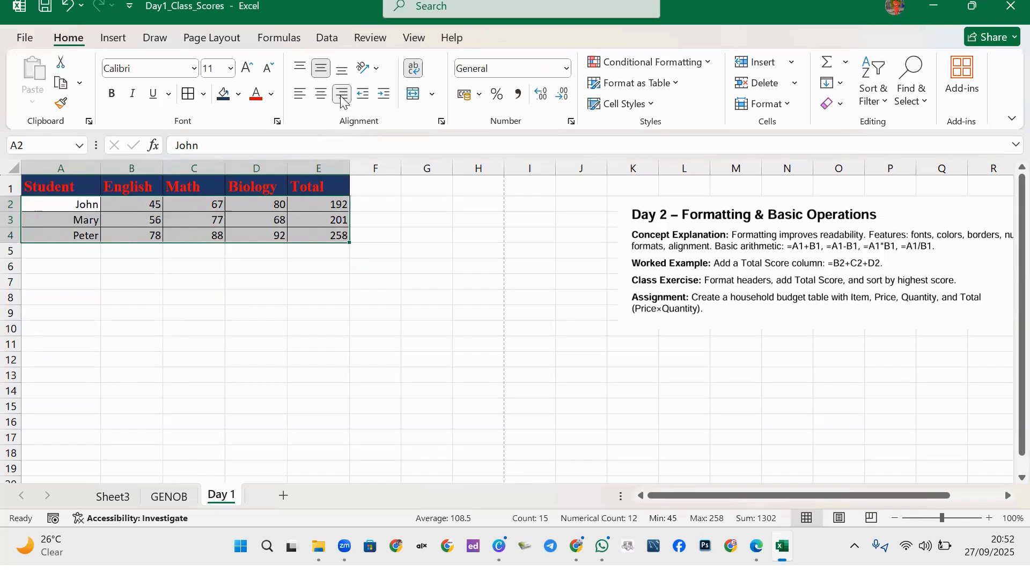
{"action": "left_click", "coordinate": [302, 96]}
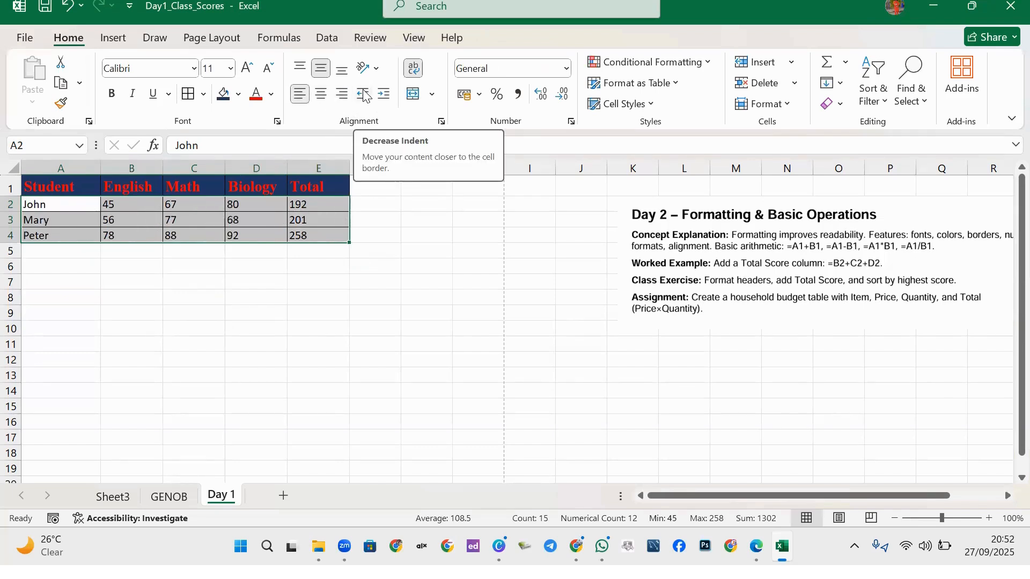
Increase the header row A1:E1 indent twice, then decrease it again.
{"action": "left_click_drag", "start_coordinate": [34, 187], "coordinate": [322, 186]}
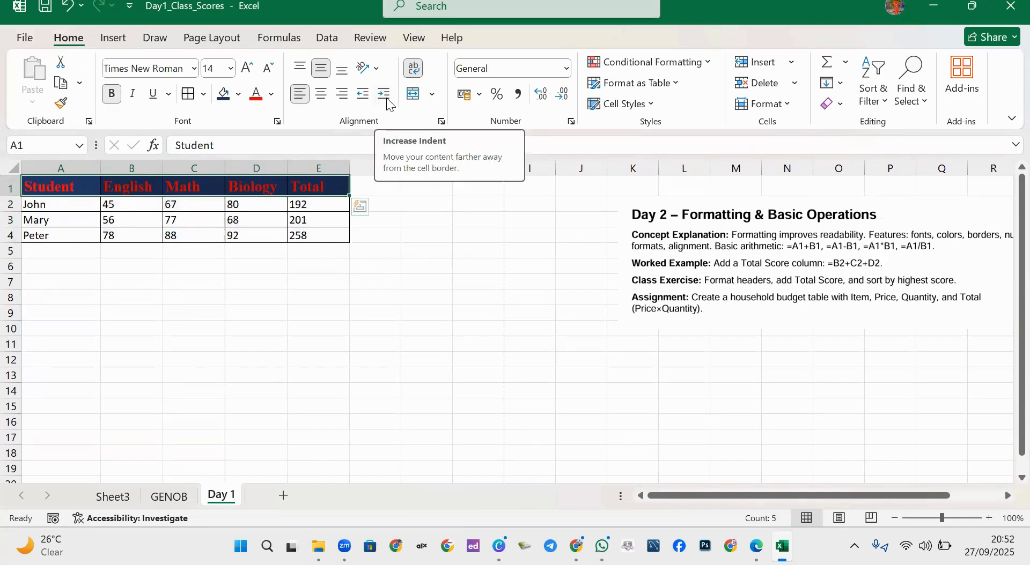
{"action": "left_click", "coordinate": [388, 104]}
{"action": "left_click", "coordinate": [389, 104]}
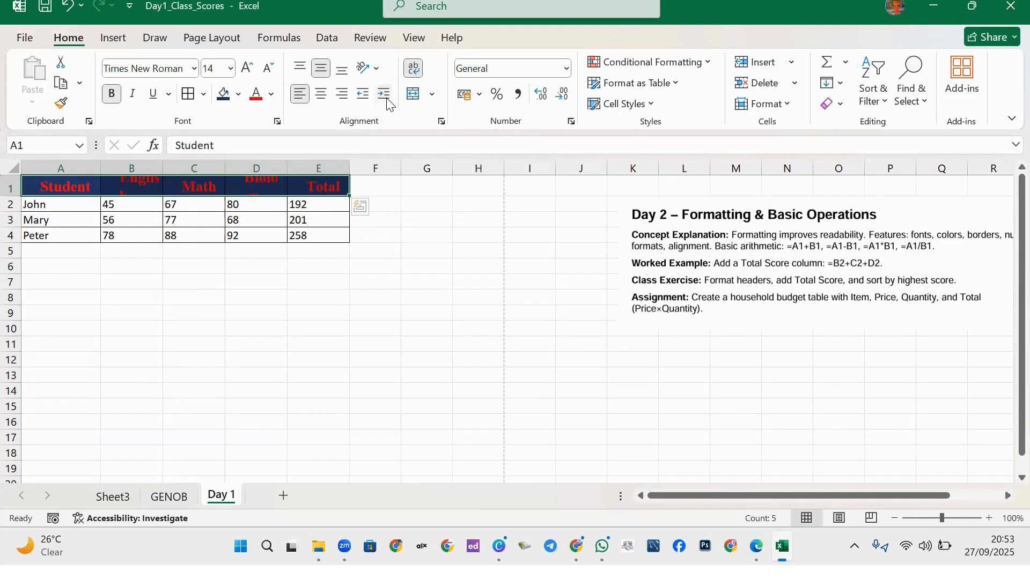
{"action": "left_click", "coordinate": [369, 101]}
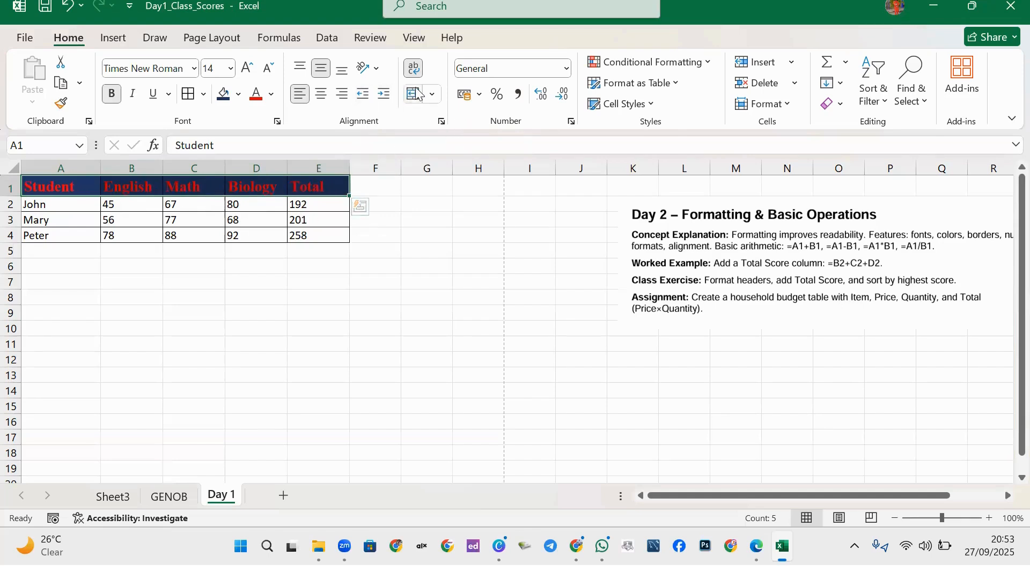
{"action": "left_click", "coordinate": [148, 206]}
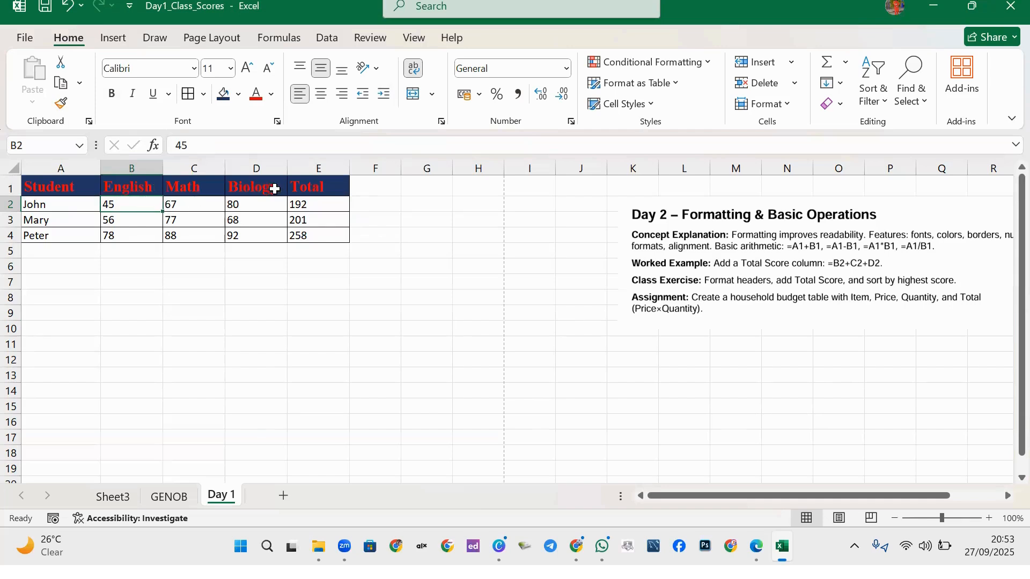
Insert a blank row above row 1 of the scores table.
{"action": "left_click", "coordinate": [11, 186]}
{"action": "right_click", "coordinate": [11, 187]}
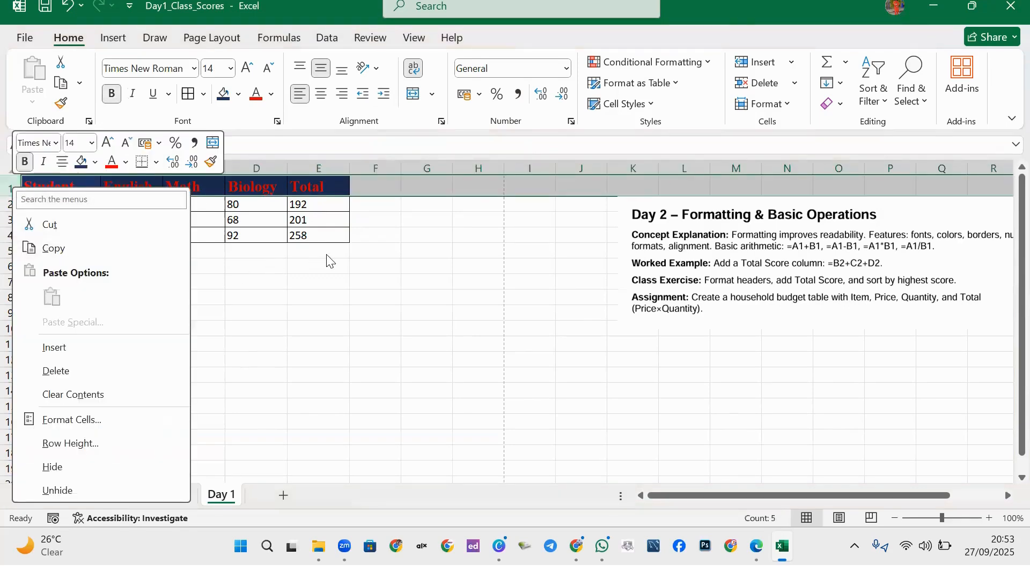
{"action": "key", "text": "Escape"}
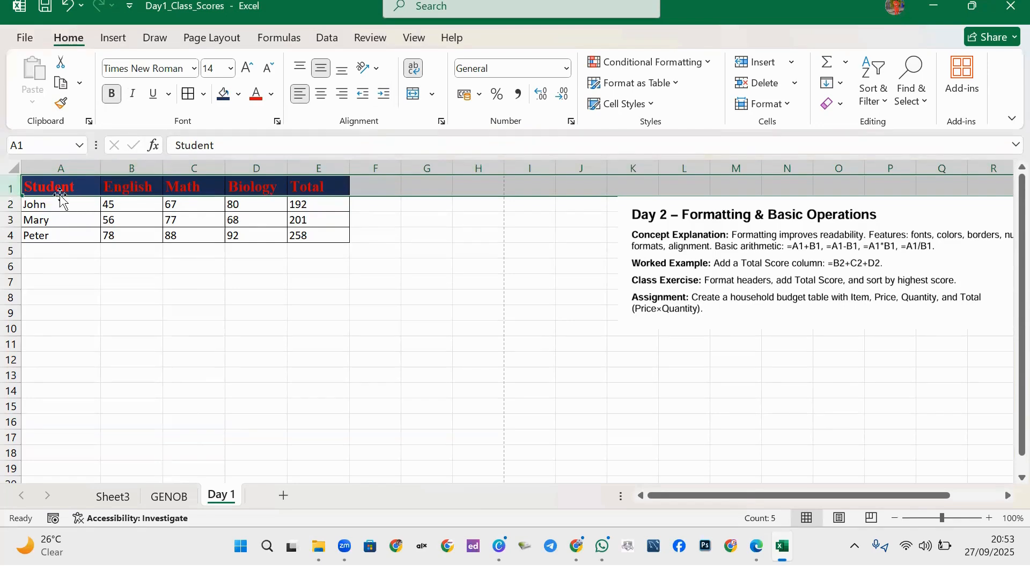
{"action": "right_click", "coordinate": [11, 187]}
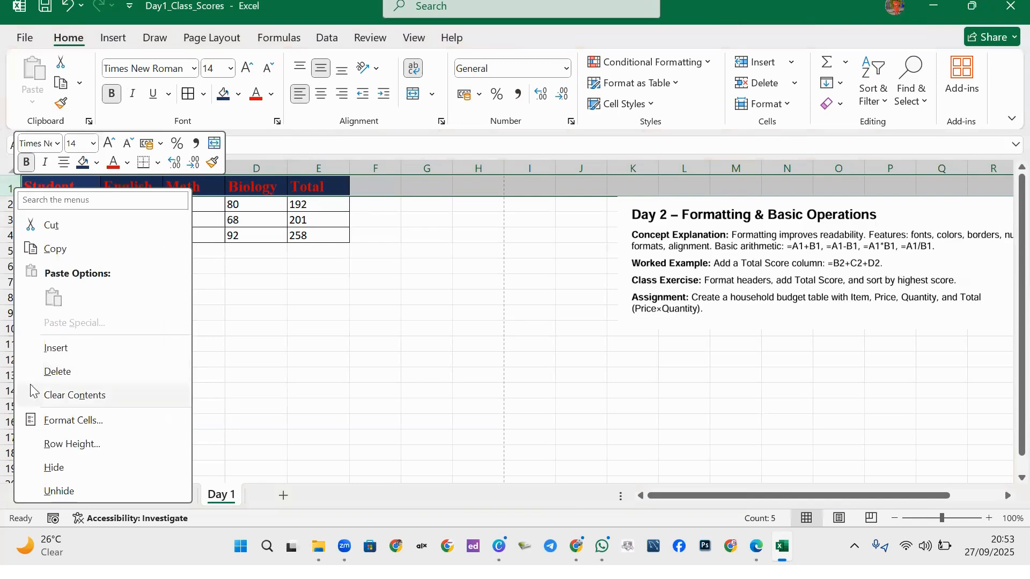
{"action": "left_click", "coordinate": [58, 349]}
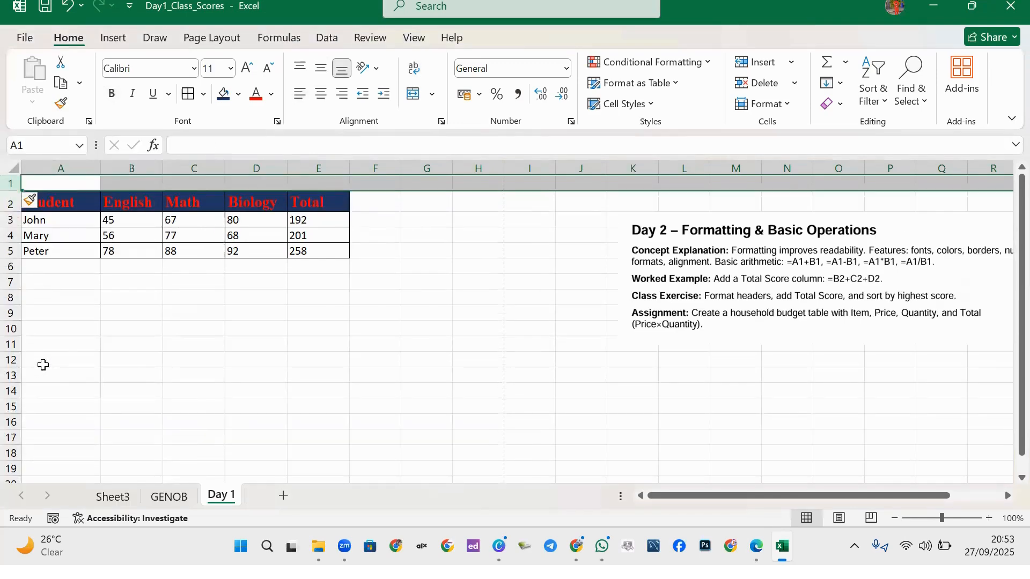
Start typing the EXAMS RECORD title into the empty cell A1.
{"action": "left_click", "coordinate": [138, 329]}
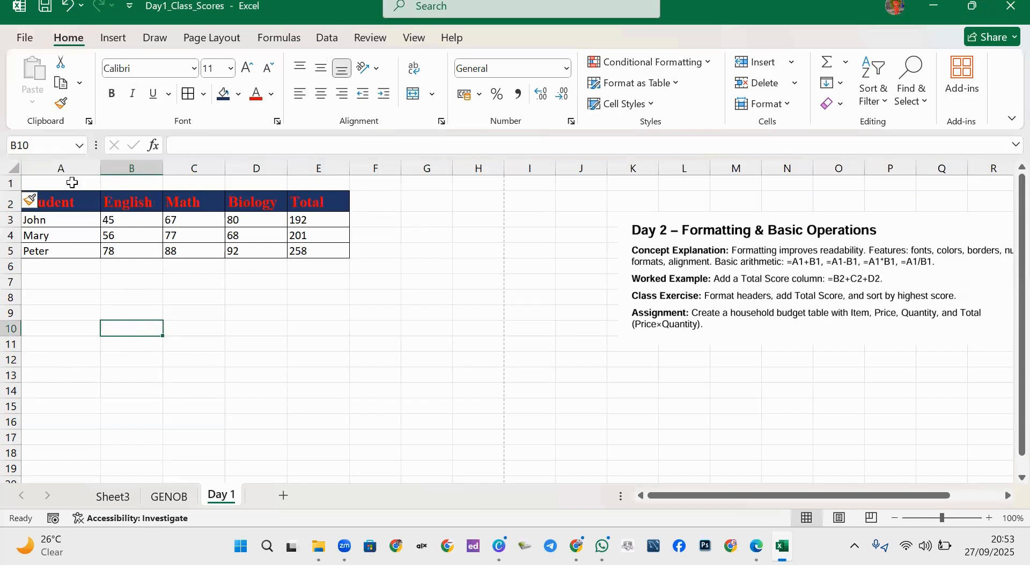
{"action": "left_click", "coordinate": [75, 183]}
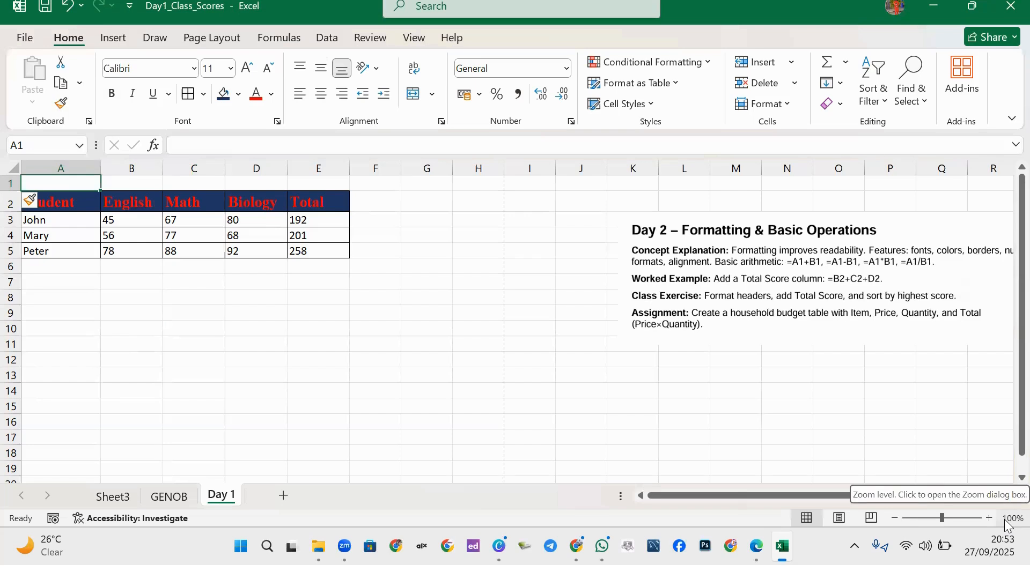
{"action": "type", "text": "e"}
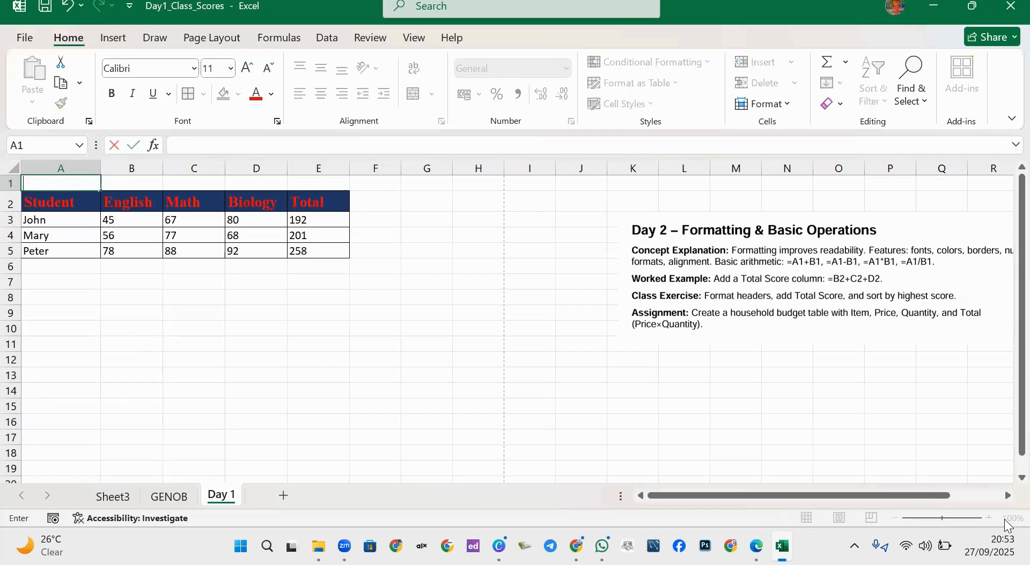
{"action": "type", "text": "XAMS REC"}
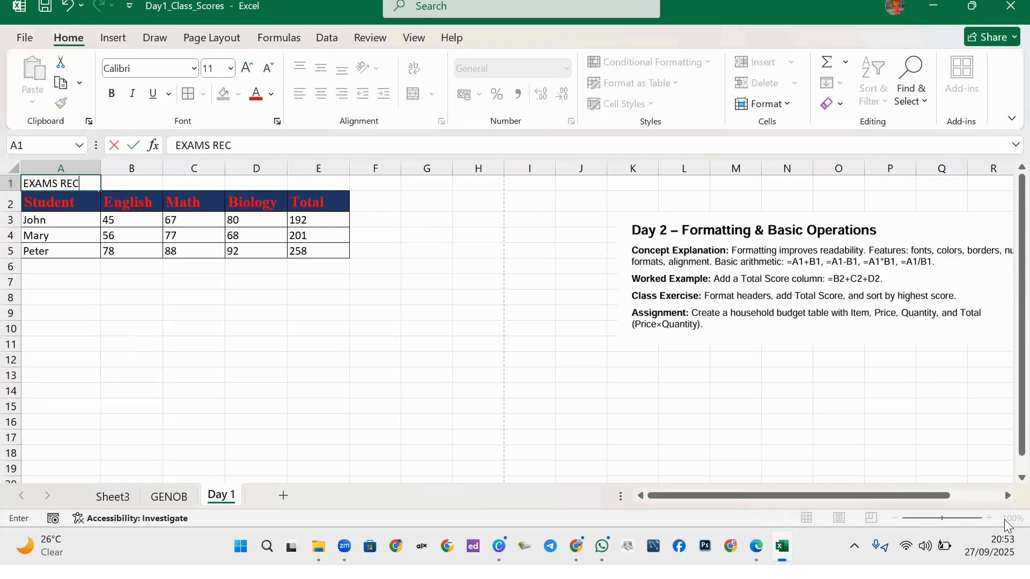
{"action": "type", "text": "ORD"}
Commit the EXAMS RECORD title in A1 and select the title row A1:E1.
{"action": "left_click", "coordinate": [136, 310]}
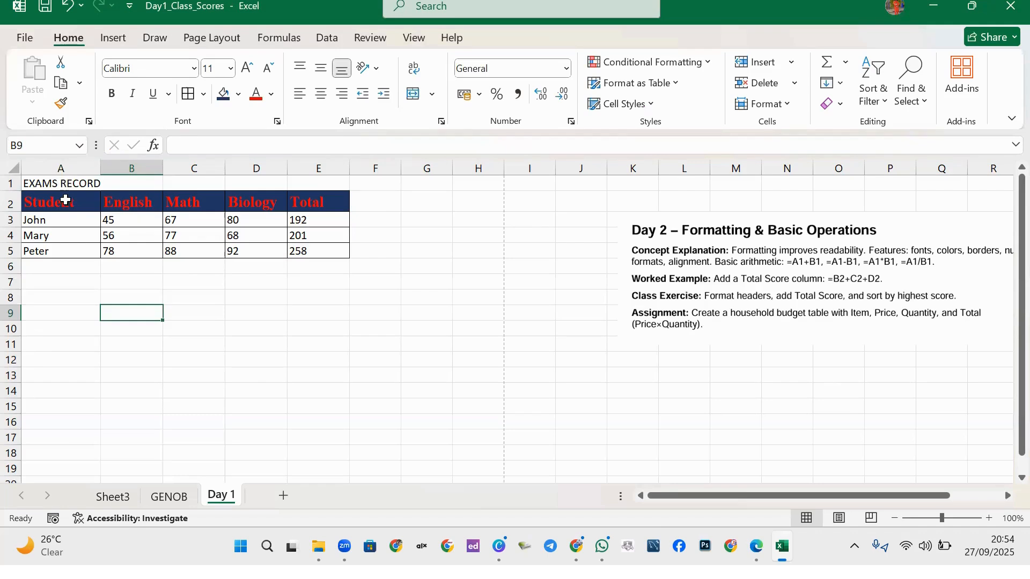
{"action": "left_click", "coordinate": [69, 183]}
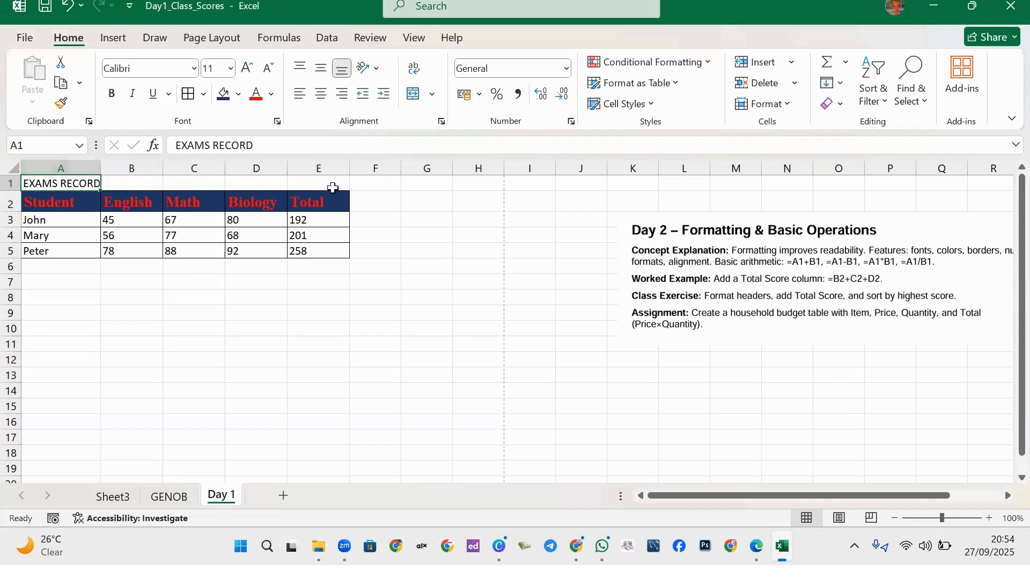
{"action": "left_click", "coordinate": [211, 205]}
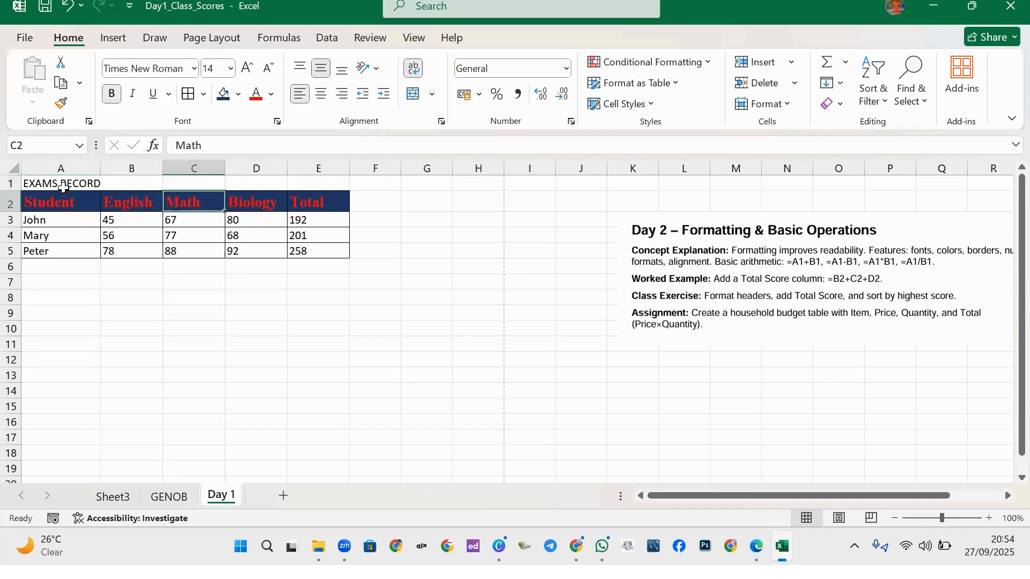
{"action": "left_click_drag", "start_coordinate": [64, 187], "coordinate": [322, 184]}
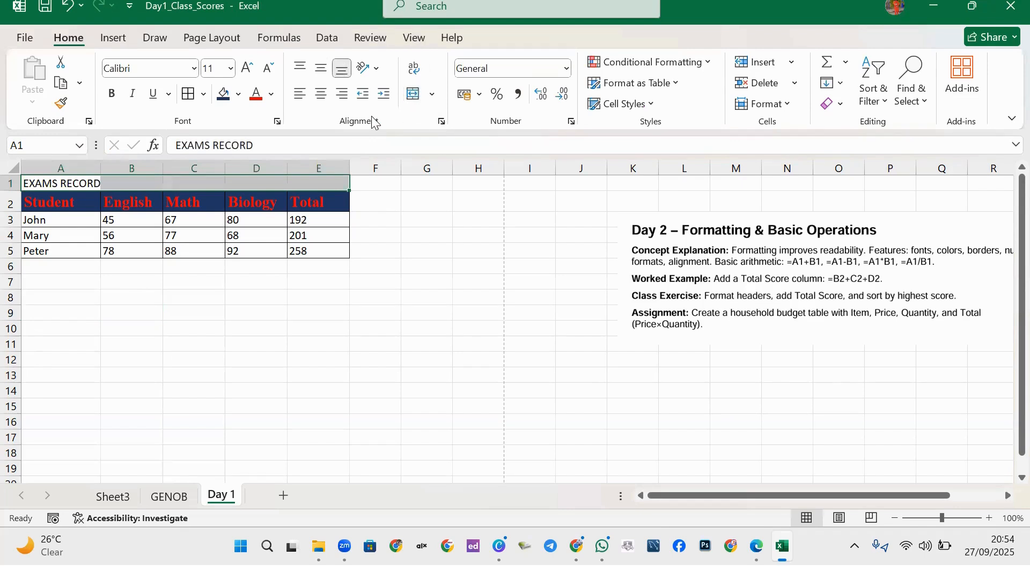
{"action": "left_click", "coordinate": [433, 97]}
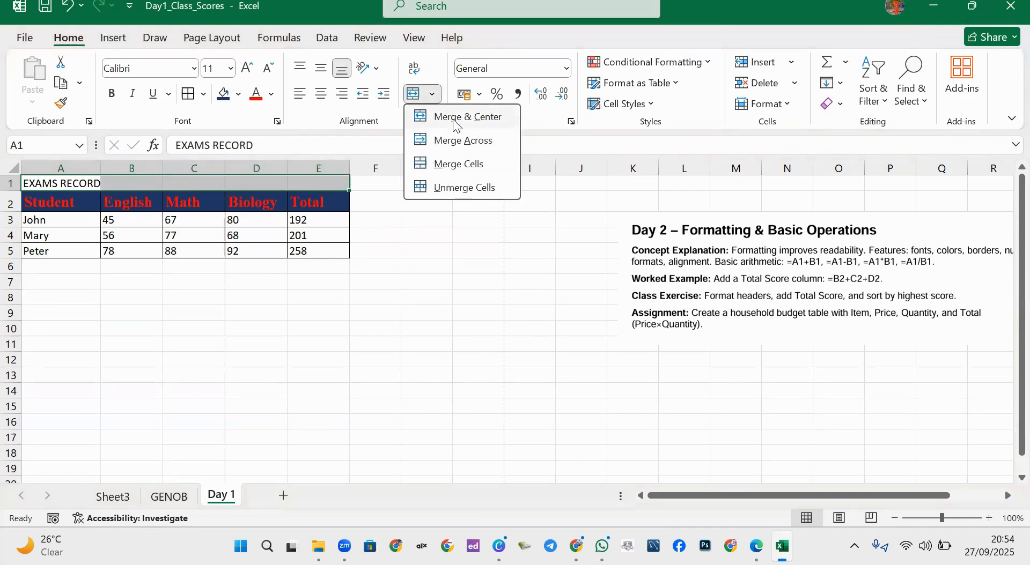
{"action": "left_click", "coordinate": [460, 141]}
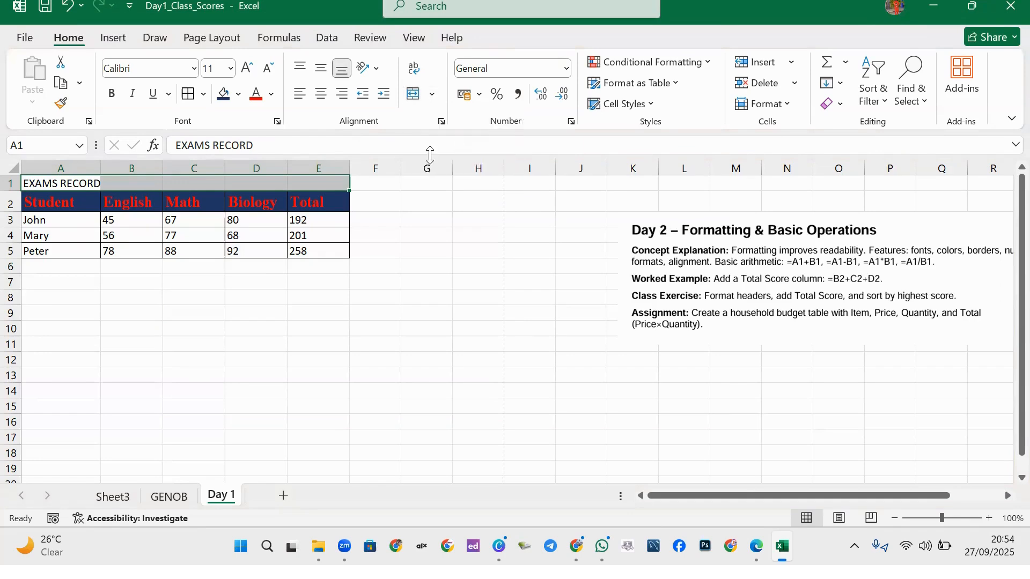
{"action": "left_click", "coordinate": [45, 284]}
{"action": "left_click", "coordinate": [72, 185]}
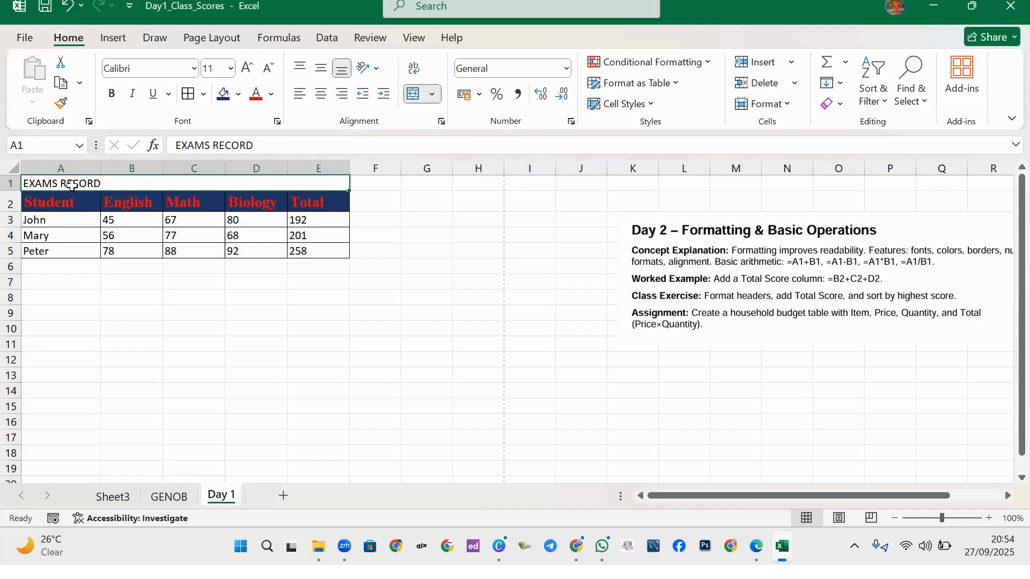
{"action": "left_click", "coordinate": [322, 100]}
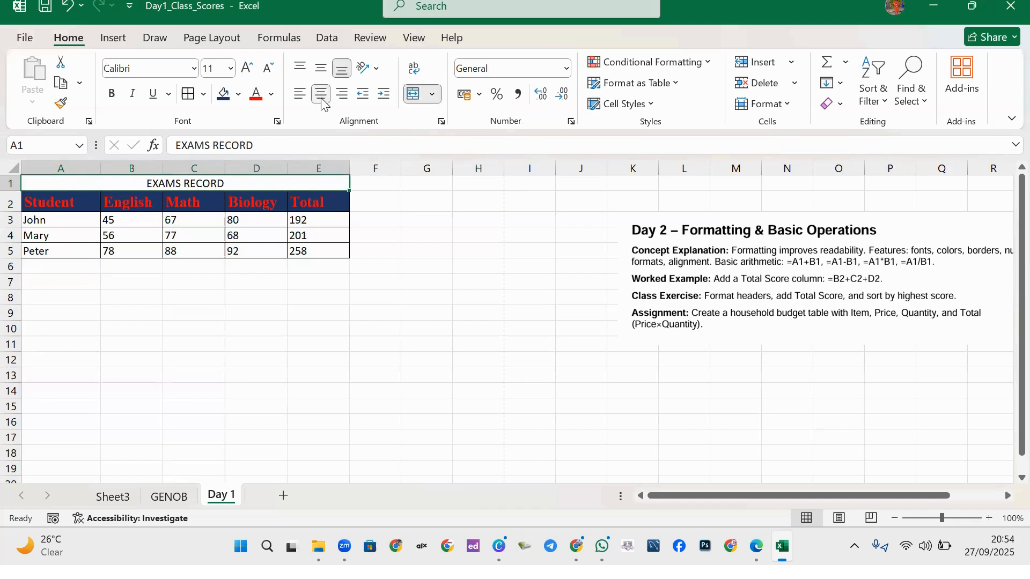
{"action": "key", "text": "ctrl+z"}
{"action": "key", "text": "ctrl+z"}
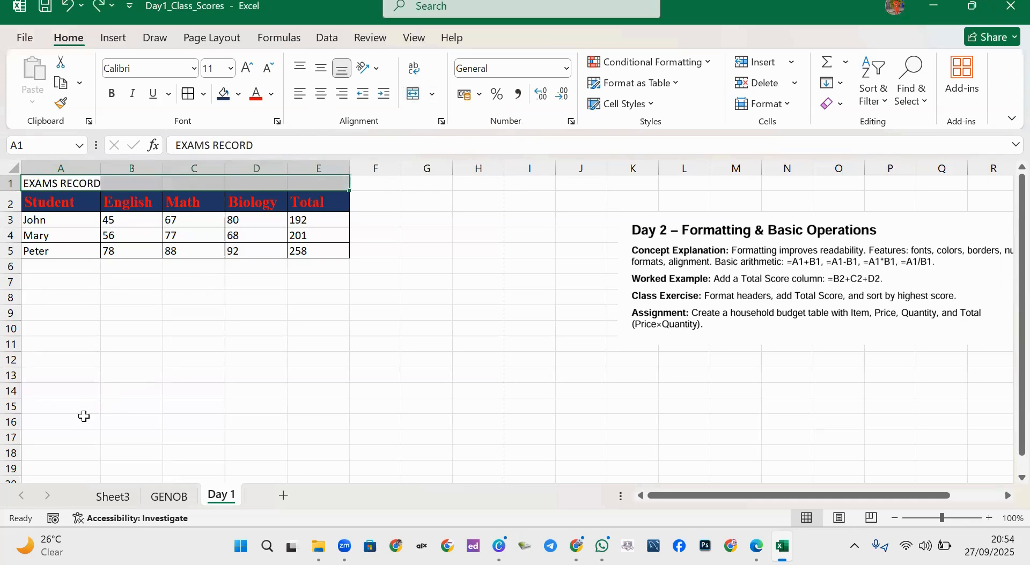
{"action": "left_click", "coordinate": [413, 96]}
{"action": "left_click", "coordinate": [433, 95]}
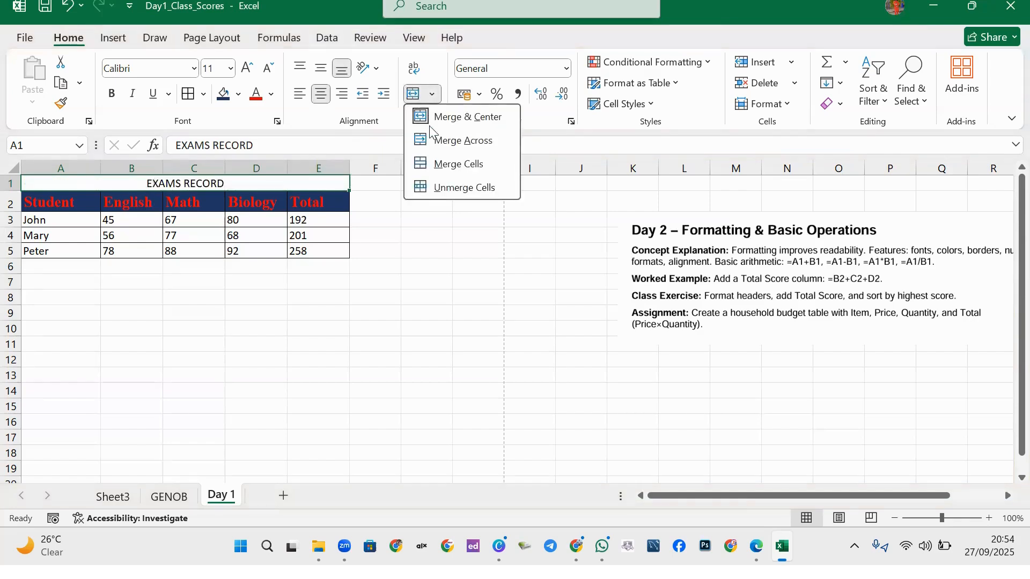
{"action": "left_click", "coordinate": [449, 118]}
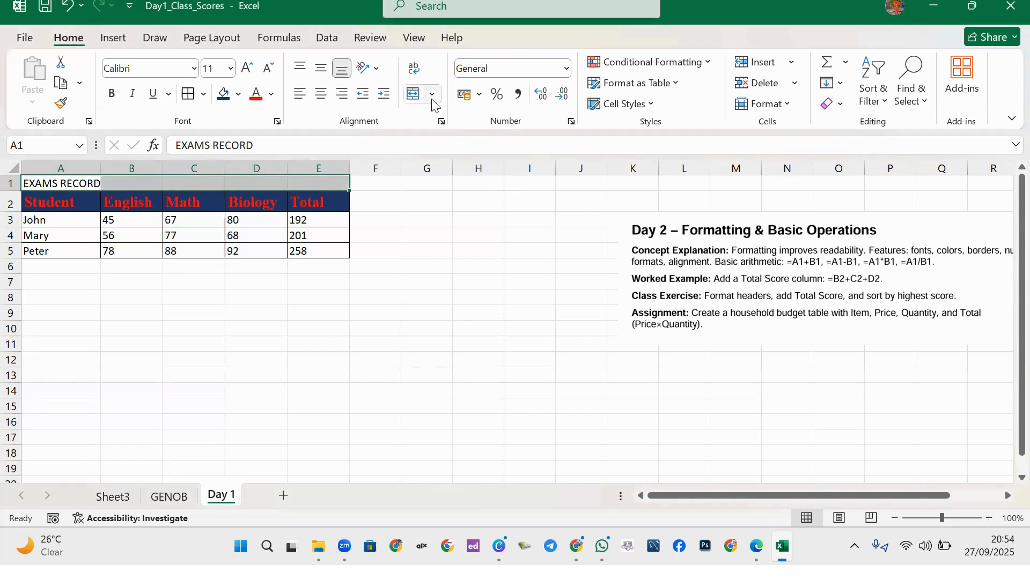
{"action": "left_click", "coordinate": [432, 95]}
{"action": "left_click", "coordinate": [454, 120]}
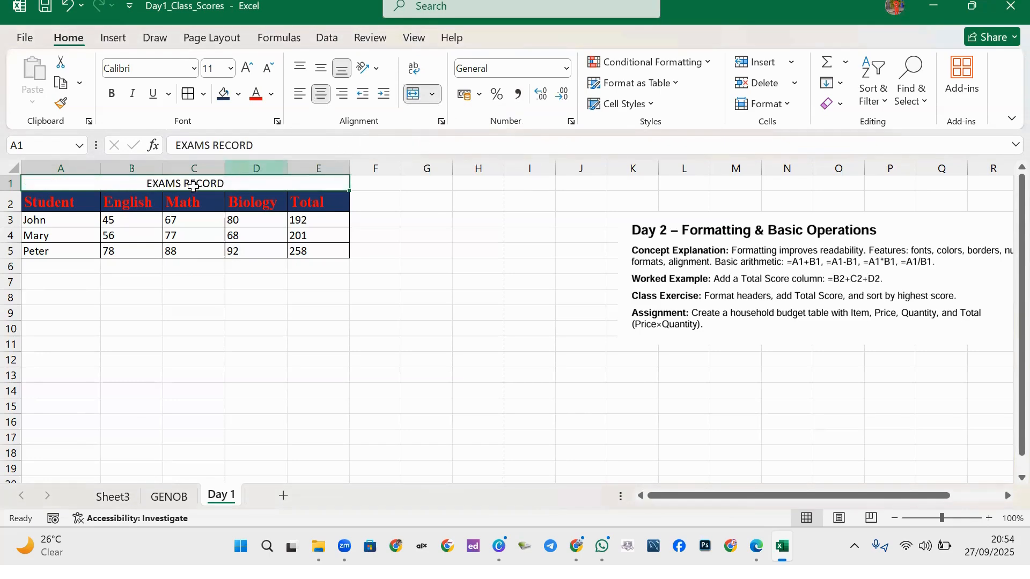
{"action": "key", "text": "ctrl+z"}
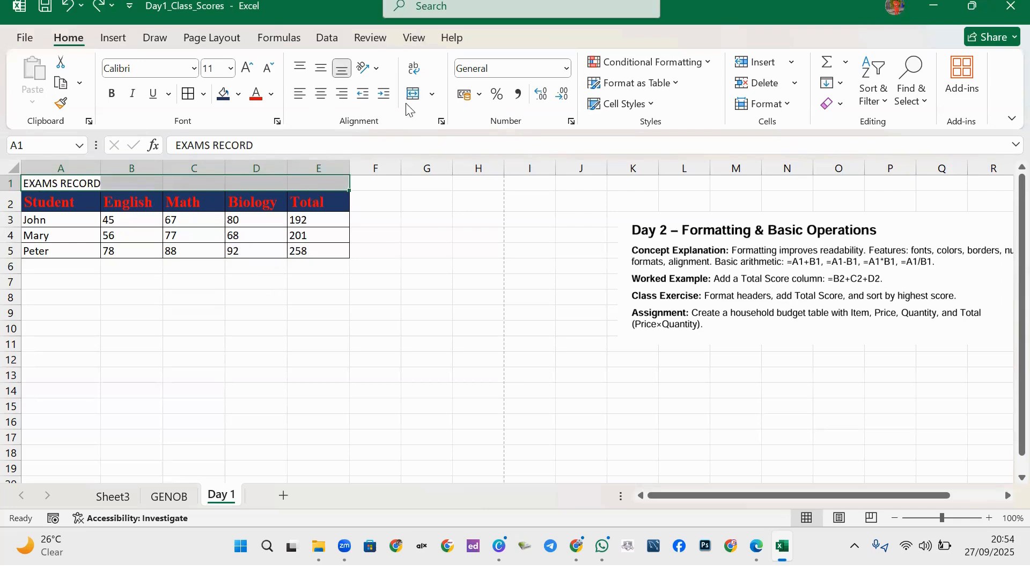
{"action": "left_click", "coordinate": [432, 95]}
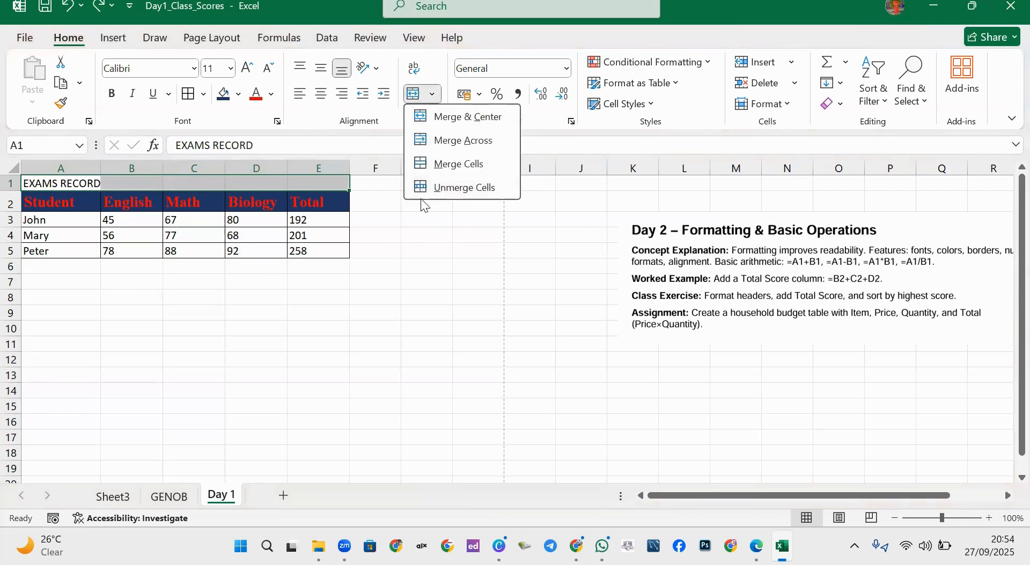
{"action": "left_click", "coordinate": [513, 253]}
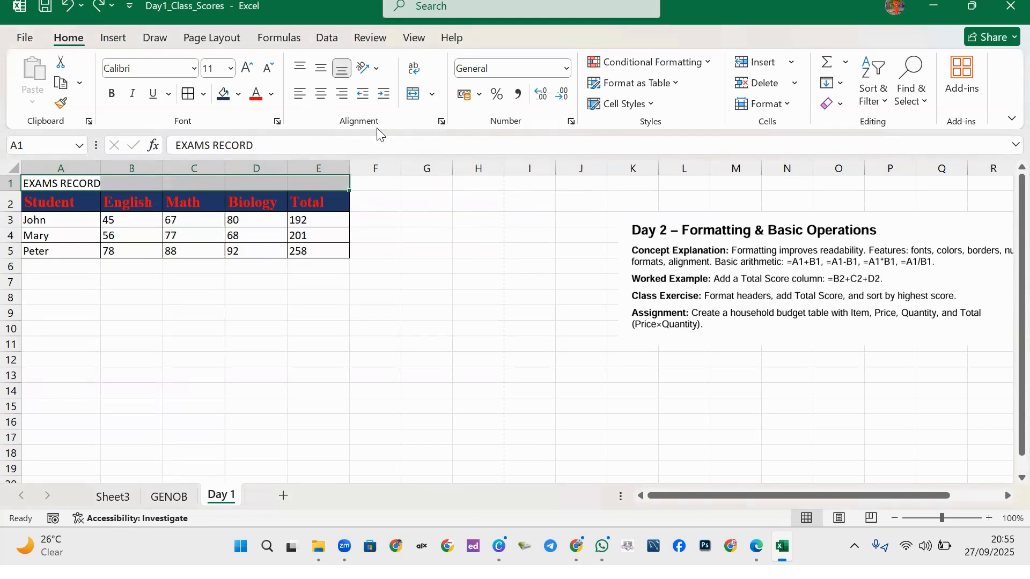
Set A1:E1's horizontal alignment to Center Across Selection in Format Cells.
{"action": "left_click", "coordinate": [441, 123]}
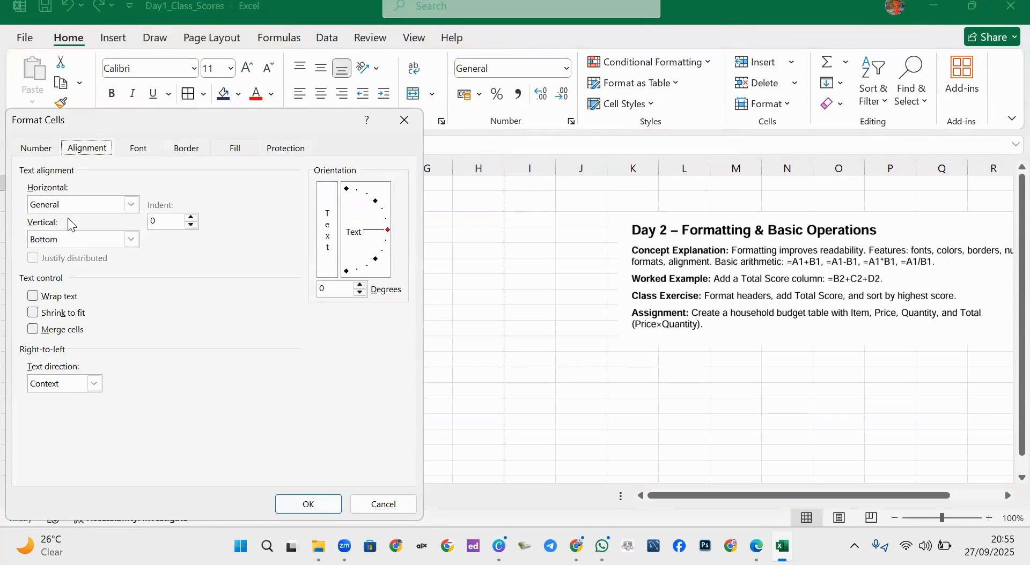
{"action": "left_click", "coordinate": [132, 240]}
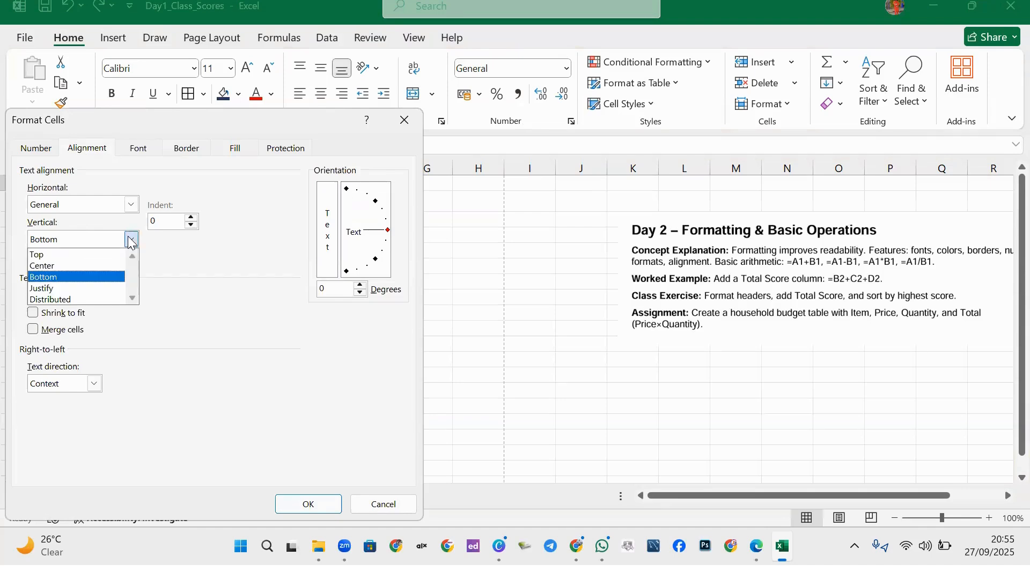
{"action": "left_click", "coordinate": [136, 207]}
{"action": "left_click", "coordinate": [134, 207]}
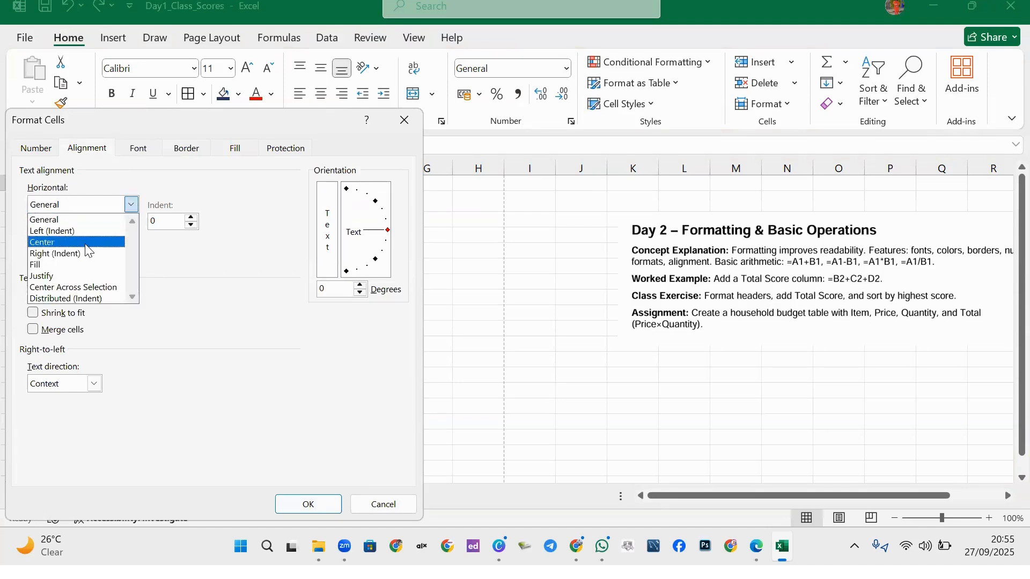
{"action": "left_click", "coordinate": [65, 293]}
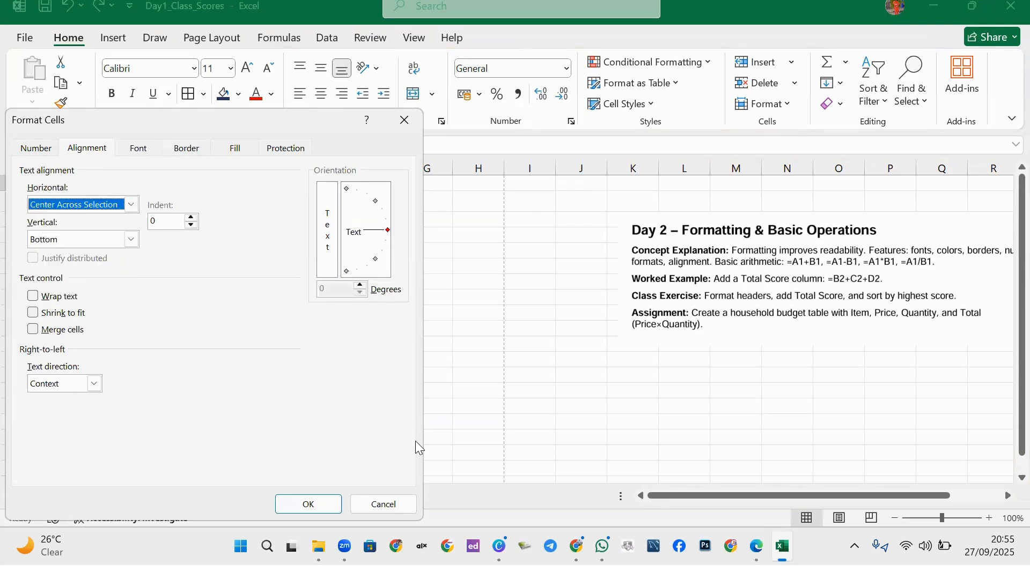
{"action": "left_click", "coordinate": [306, 504]}
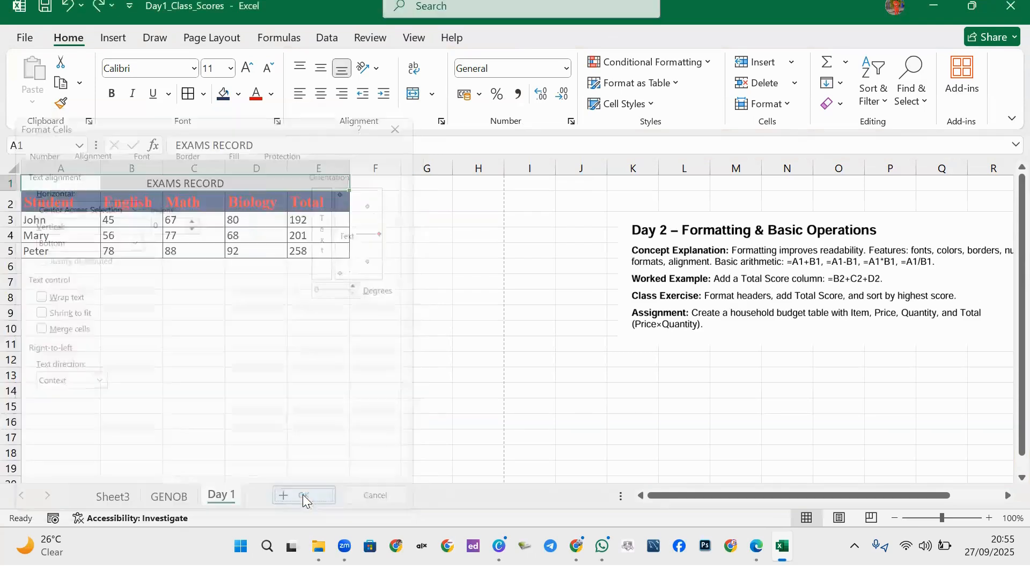
{"action": "left_click", "coordinate": [177, 293]}
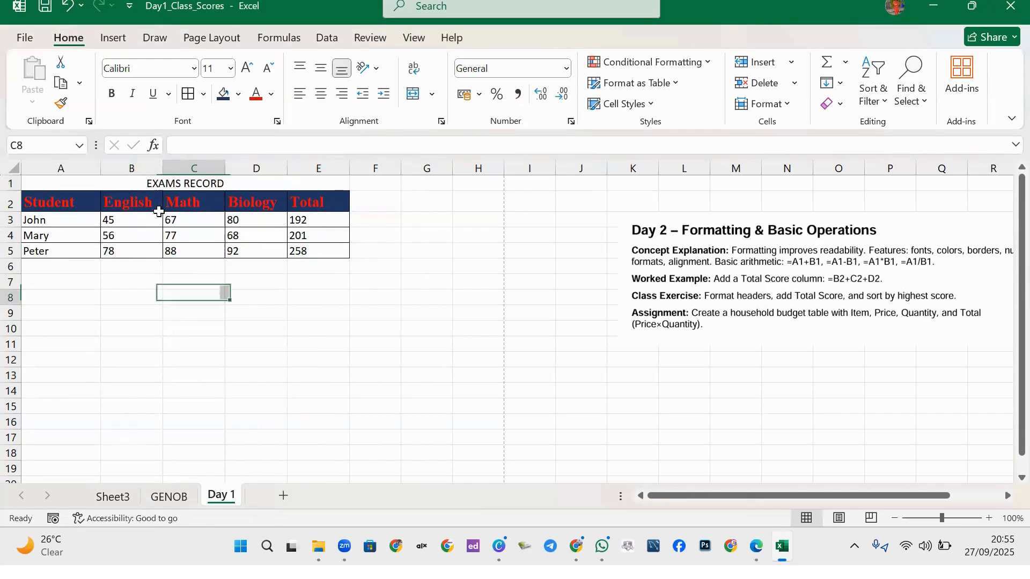
{"action": "left_click", "coordinate": [171, 184]}
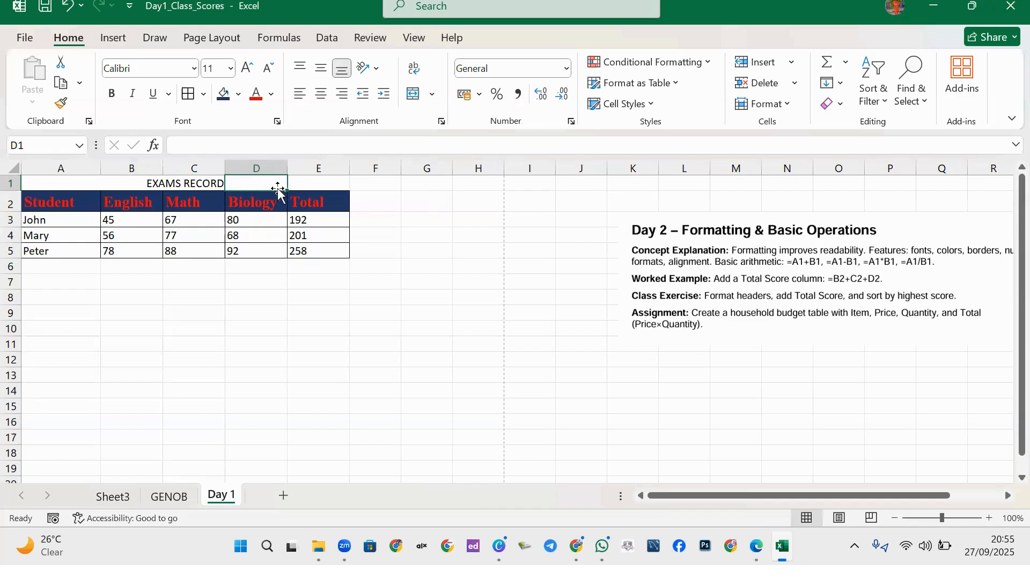
{"action": "left_click", "coordinate": [304, 184]}
{"action": "left_click", "coordinate": [104, 183]}
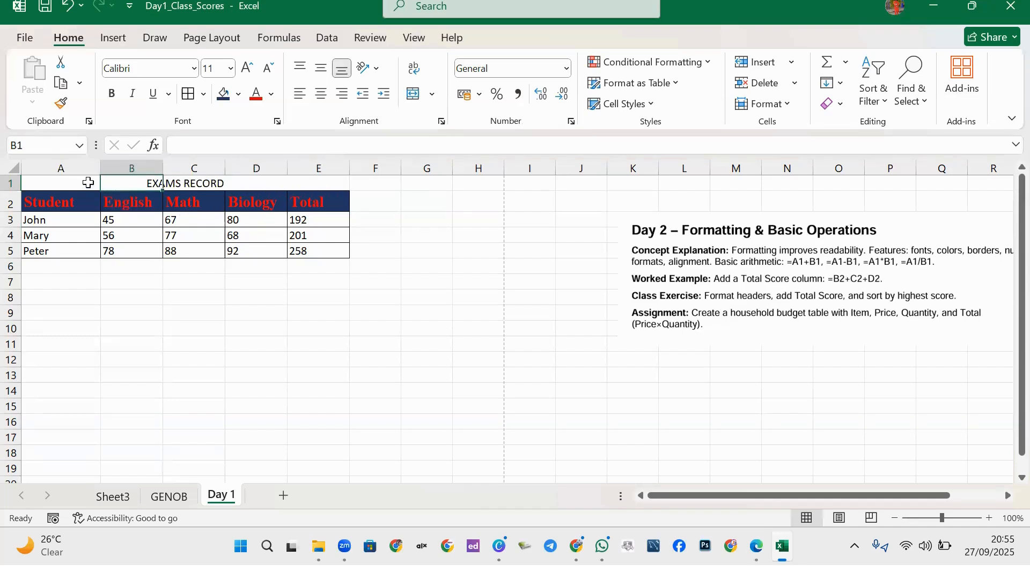
{"action": "left_click", "coordinate": [63, 189]}
{"action": "left_click", "coordinate": [128, 182]}
{"action": "left_click", "coordinate": [258, 185]}
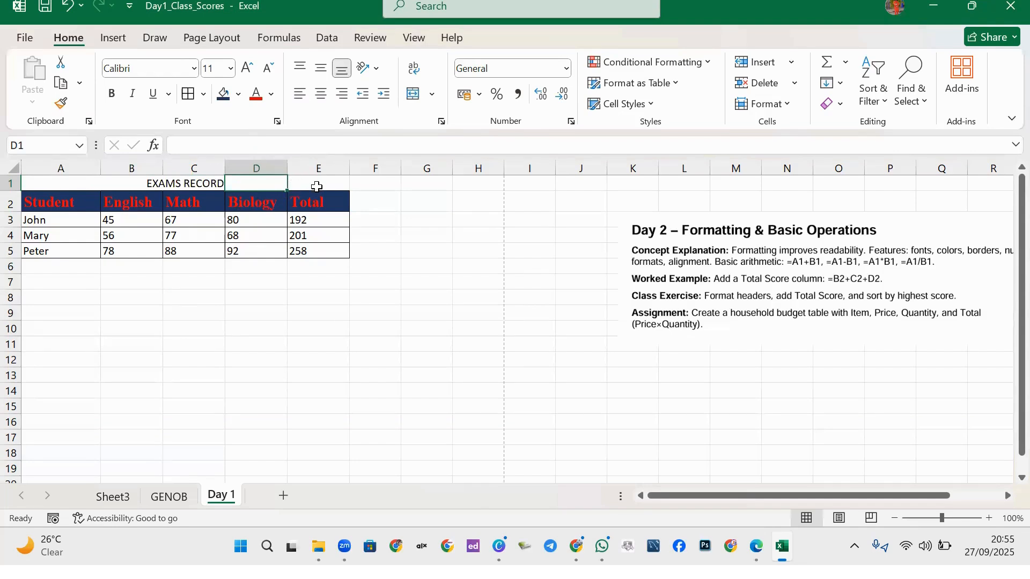
{"action": "left_click", "coordinate": [188, 186]}
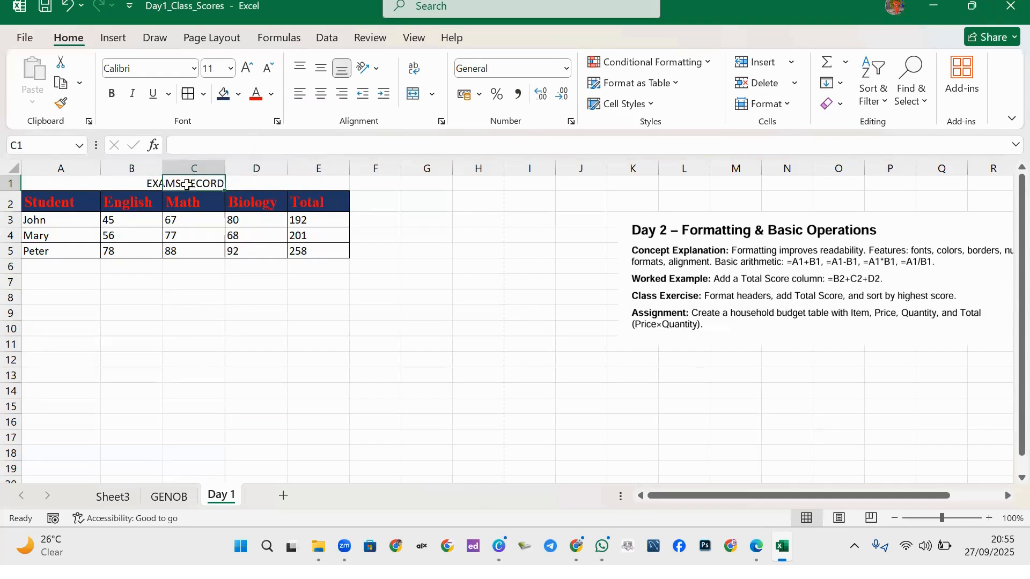
{"action": "left_click", "coordinate": [112, 186]}
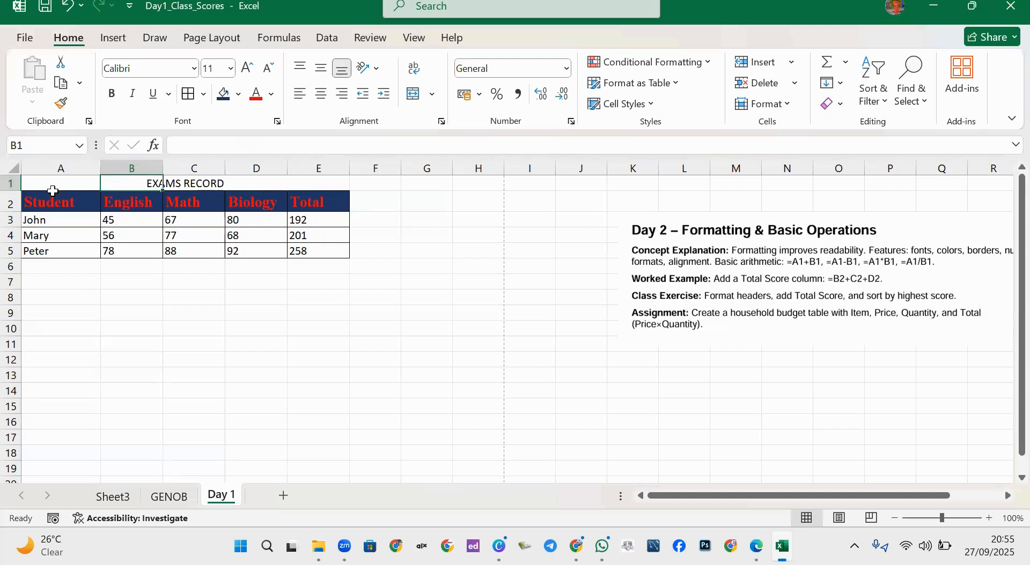
{"action": "type", "text": "TGHG"}
{"action": "left_click", "coordinate": [309, 303]}
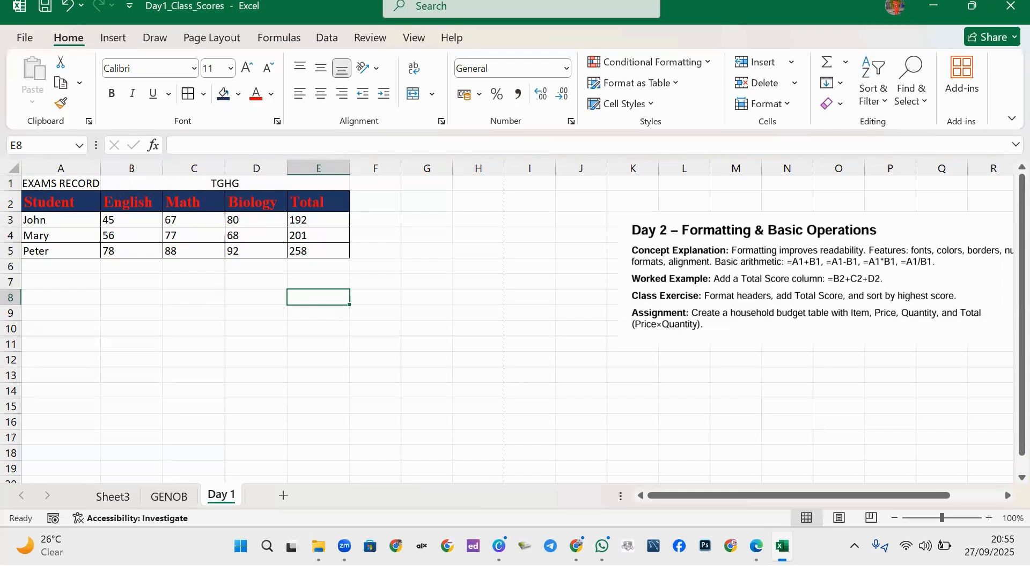
{"action": "mouse_move", "coordinate": [344, 546]}
{"action": "key", "text": "ctrl+z"}
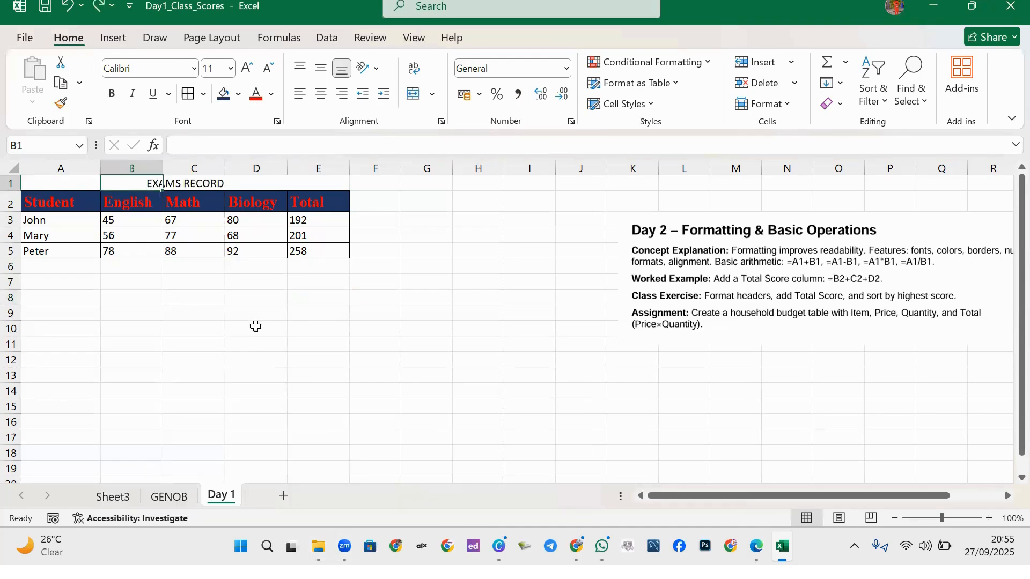
{"action": "left_click", "coordinate": [218, 311]}
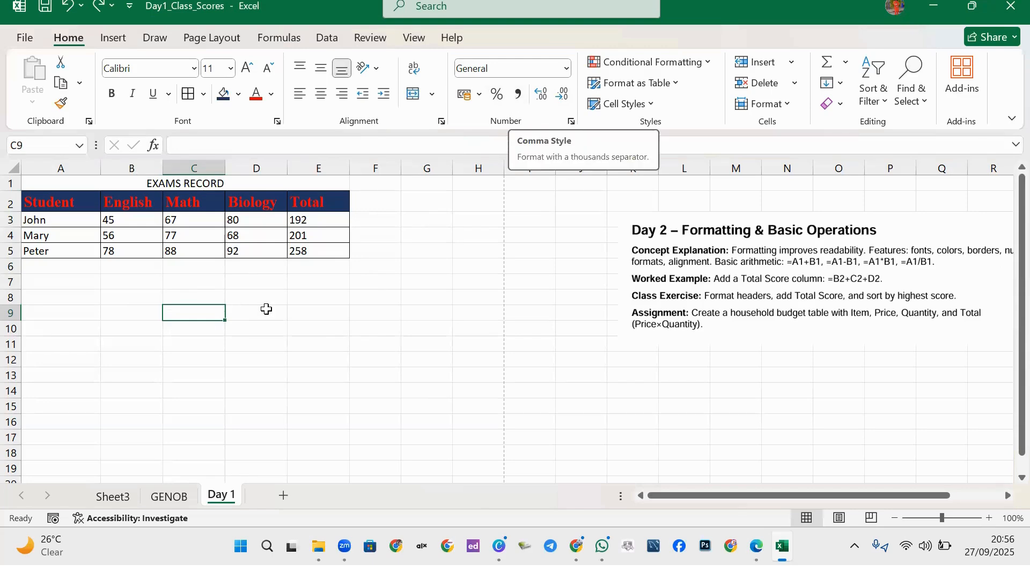
Enter 1000 and 2000 as starting values in G3:G4 and I3:I4.
{"action": "left_click", "coordinate": [403, 222]}
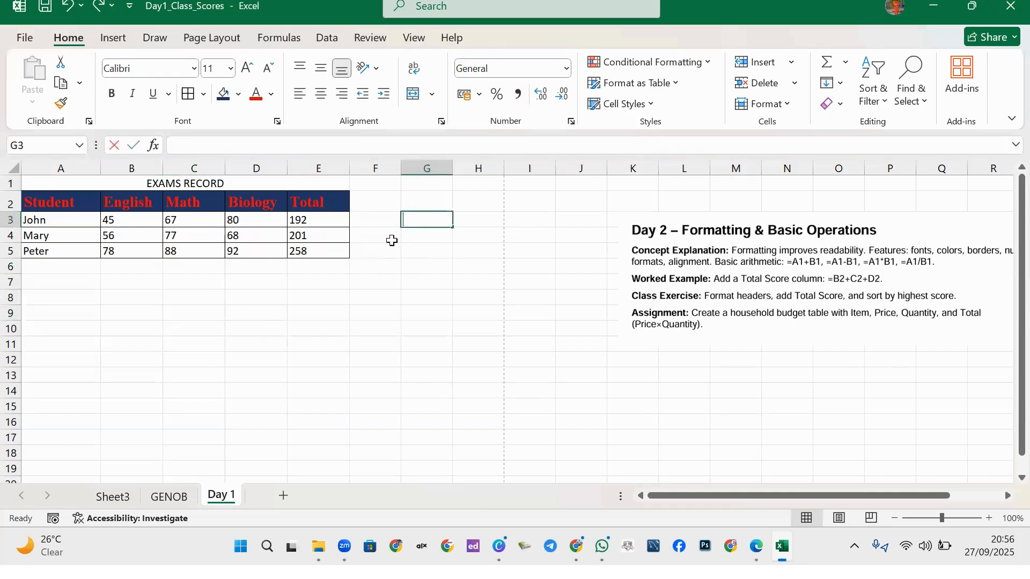
{"action": "type", "text": "1"}
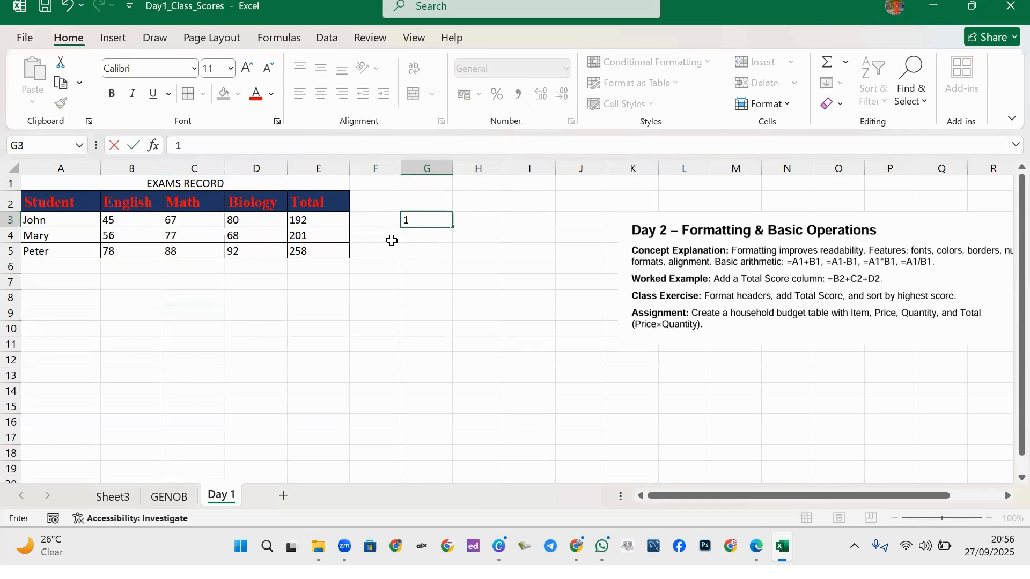
{"action": "type", "text": "91000"}
{"action": "key", "text": "Return"}
{"action": "type", "text": "200"}
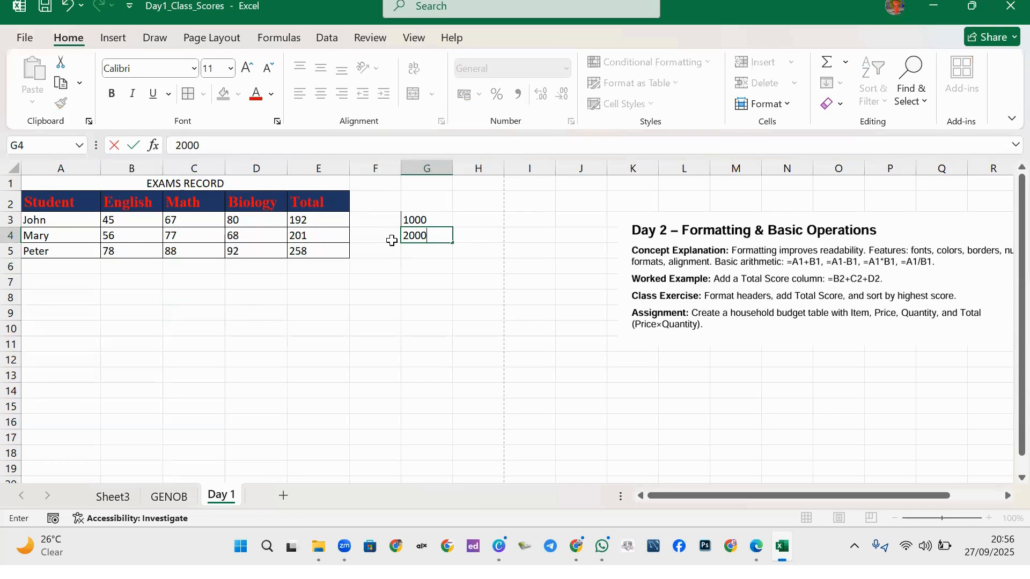
{"action": "type", "text": "0"}
{"action": "left_click", "coordinate": [525, 220]}
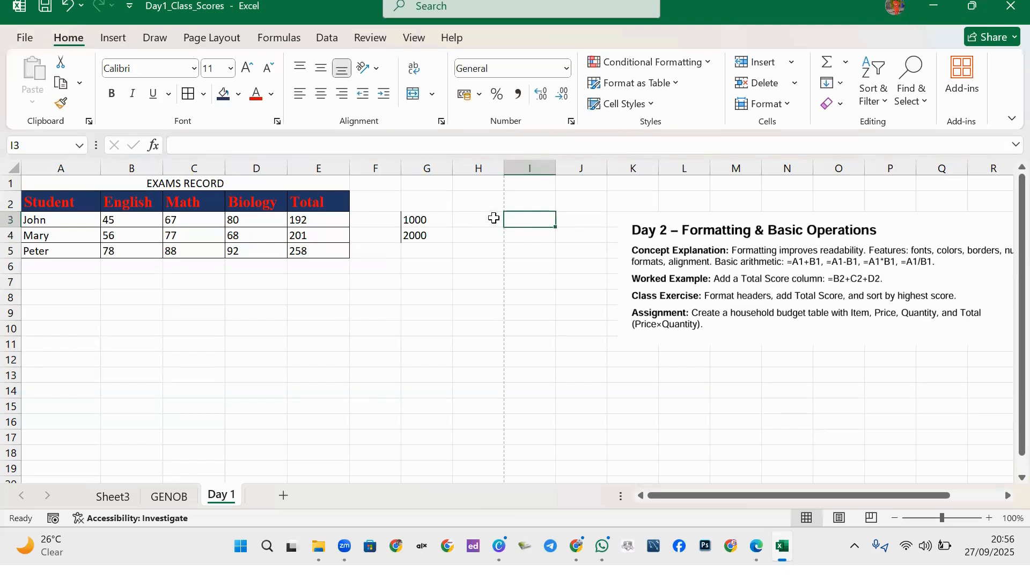
{"action": "type", "text": "2"}
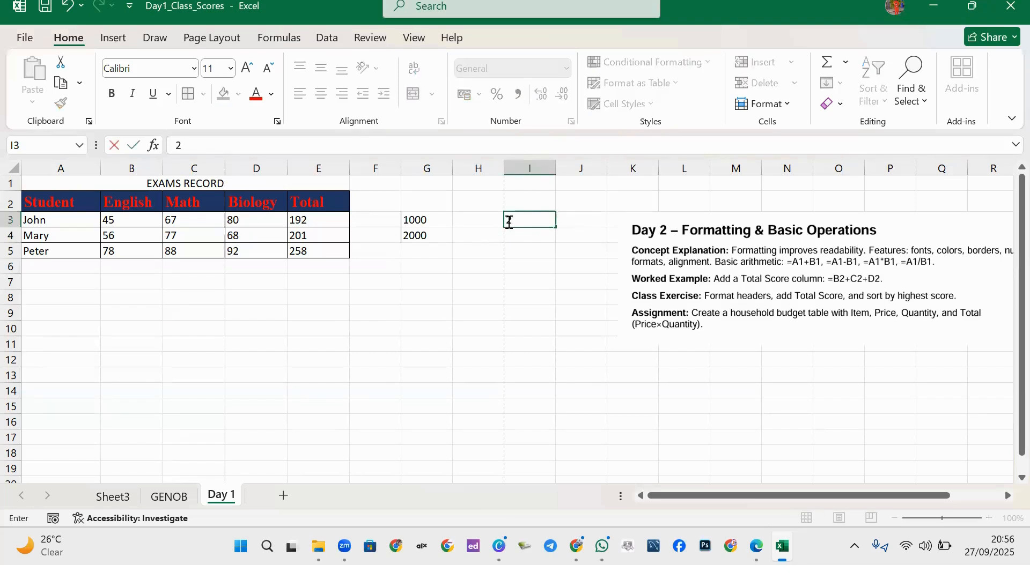
{"action": "type", "text": "000"}
{"action": "key", "text": "Return"}
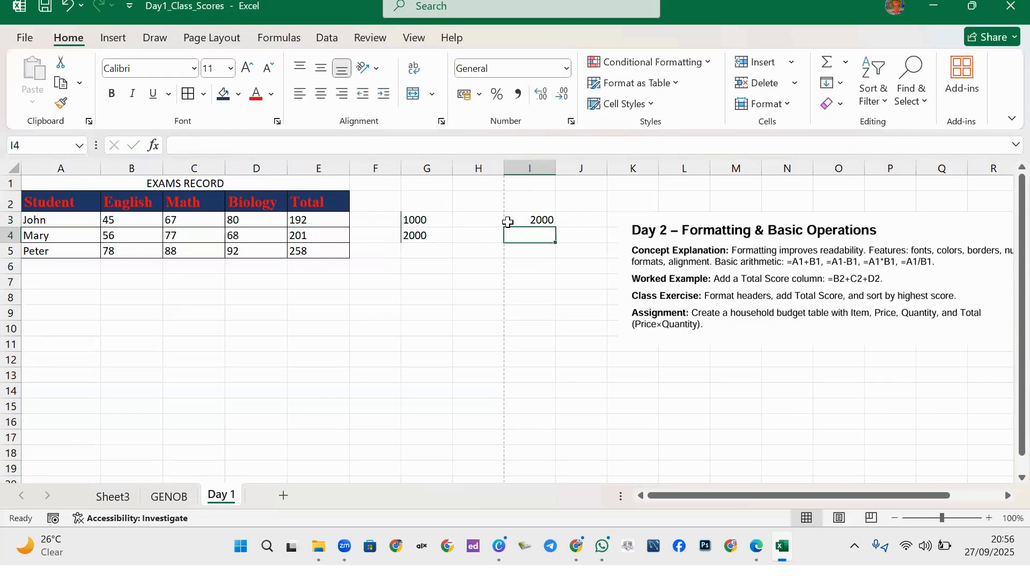
{"action": "key", "text": "BackSpace"}
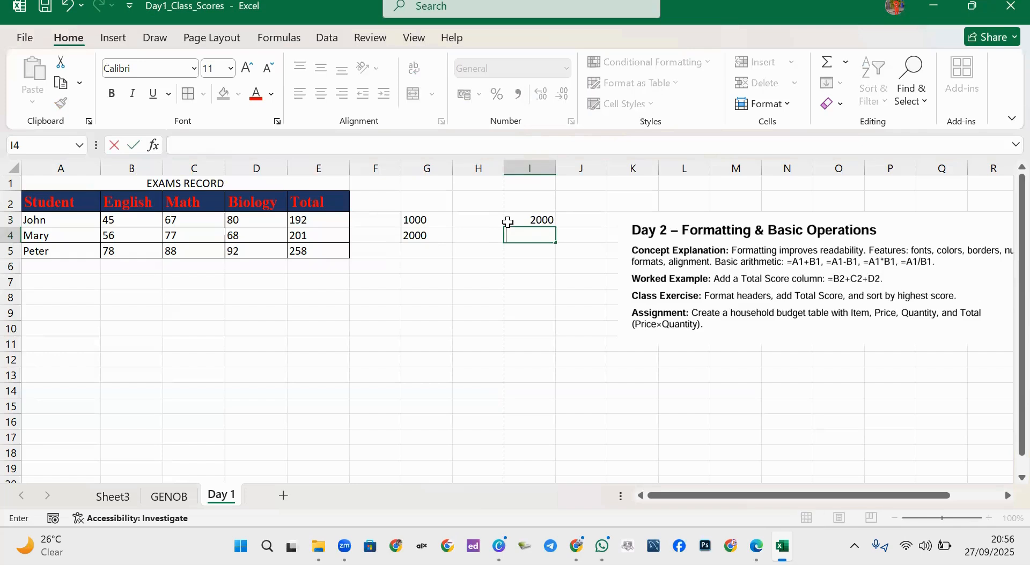
{"action": "left_click", "coordinate": [507, 222]}
{"action": "type", "text": "100"}
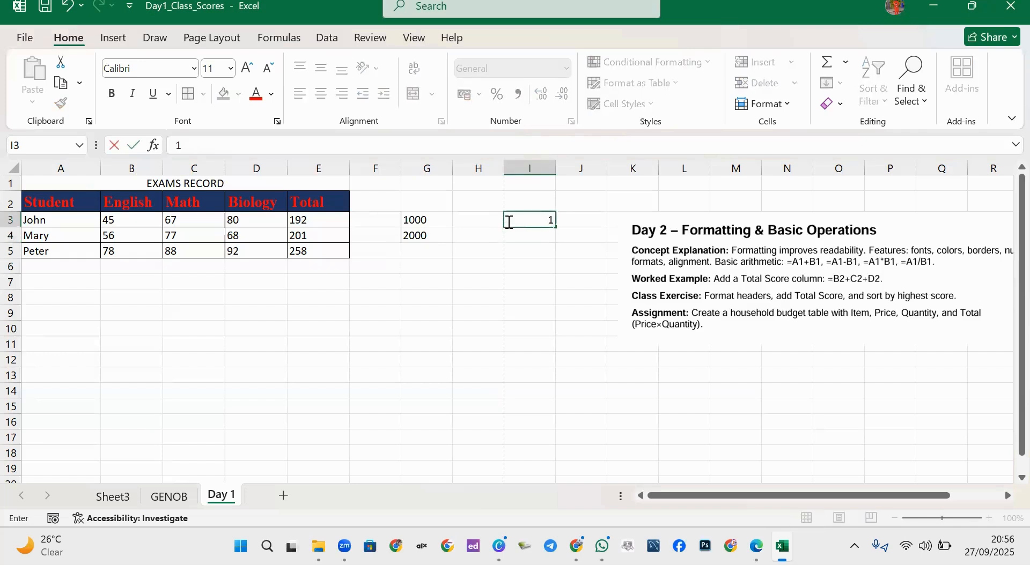
{"action": "key", "text": "Return"}
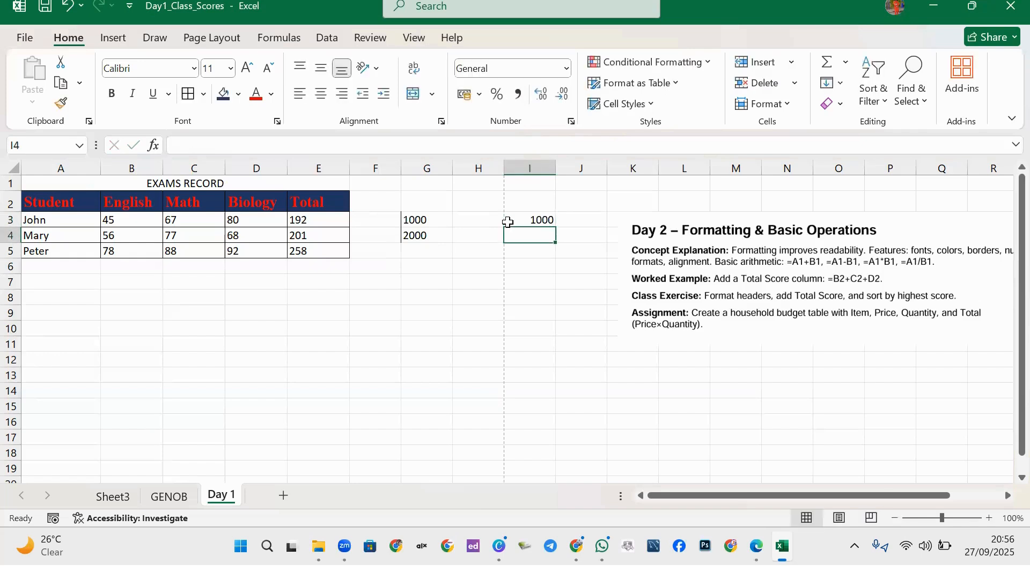
{"action": "type", "text": "2000"}
{"action": "key", "text": "Return"}
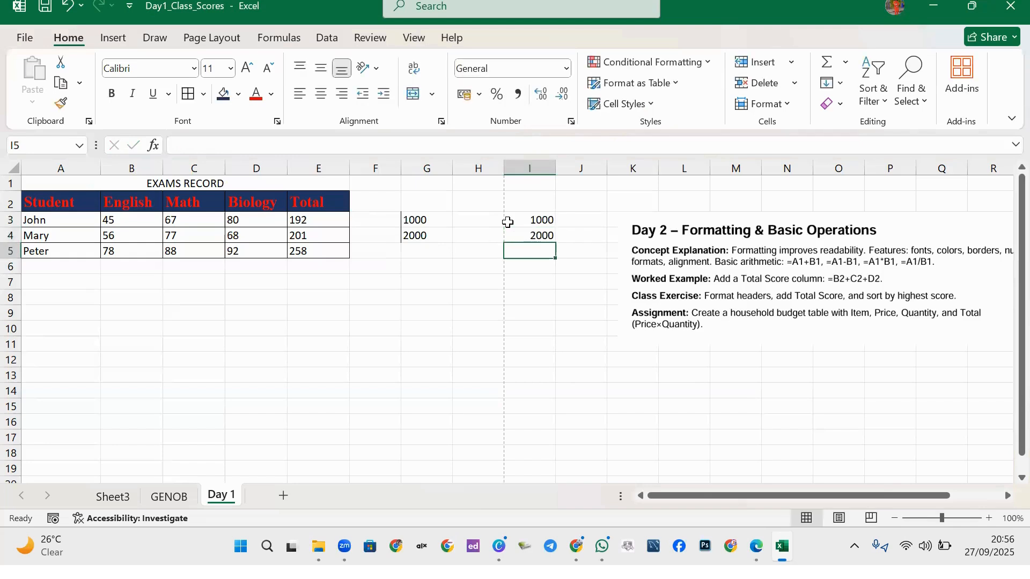
Fill the series down to row 8, giving 3000 through 6000.
{"action": "left_click", "coordinate": [433, 219]}
{"action": "left_click_drag", "start_coordinate": [433, 219], "coordinate": [435, 306]}
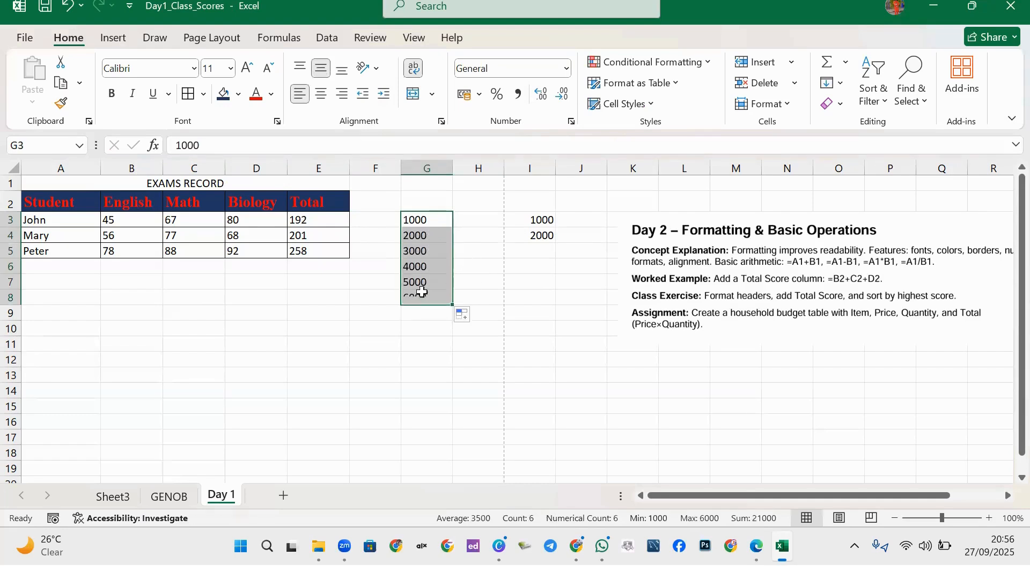
{"action": "left_click", "coordinate": [548, 235]}
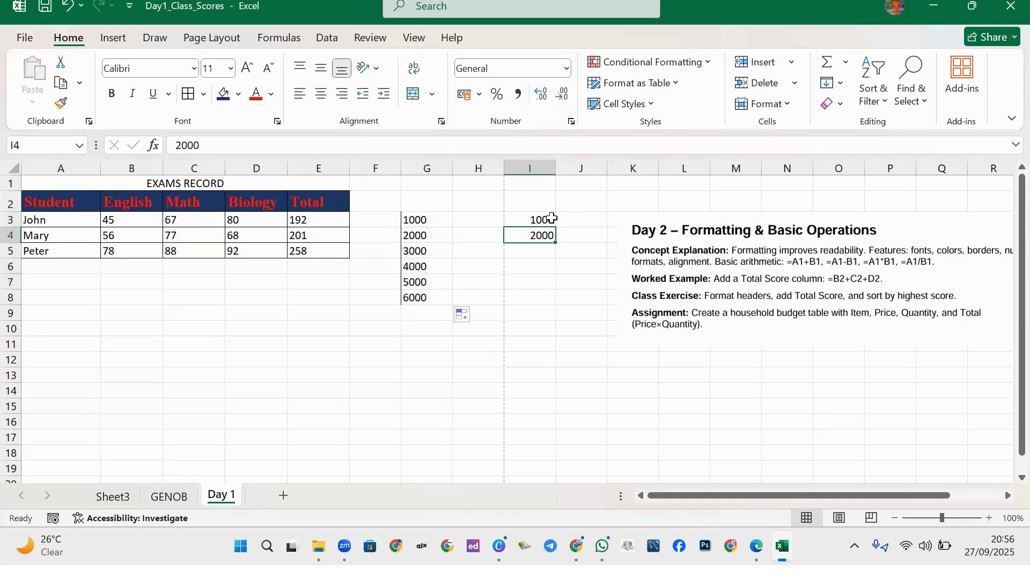
{"action": "left_click_drag", "start_coordinate": [547, 219], "coordinate": [546, 237]}
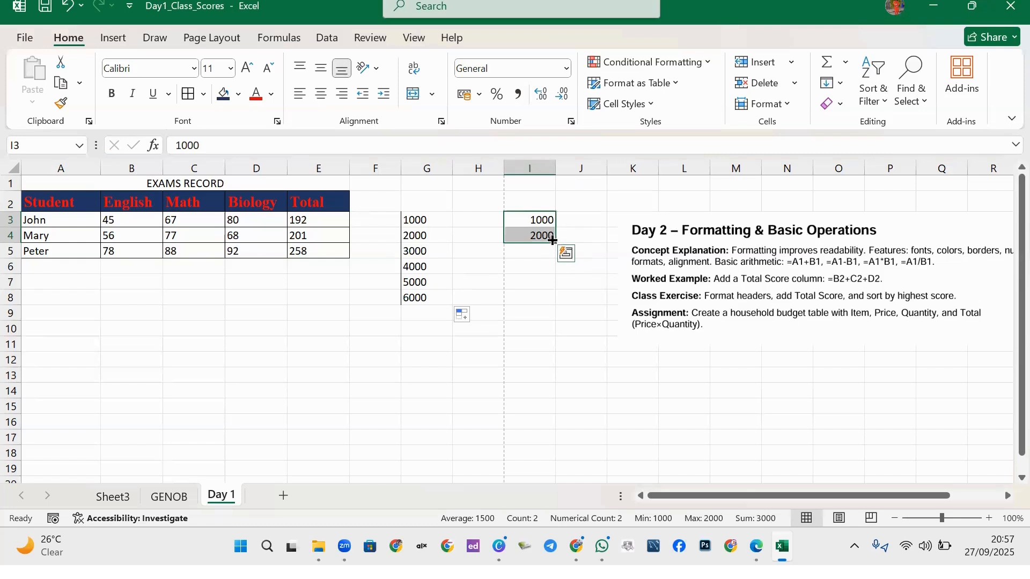
{"action": "left_click_drag", "start_coordinate": [558, 245], "coordinate": [541, 312]}
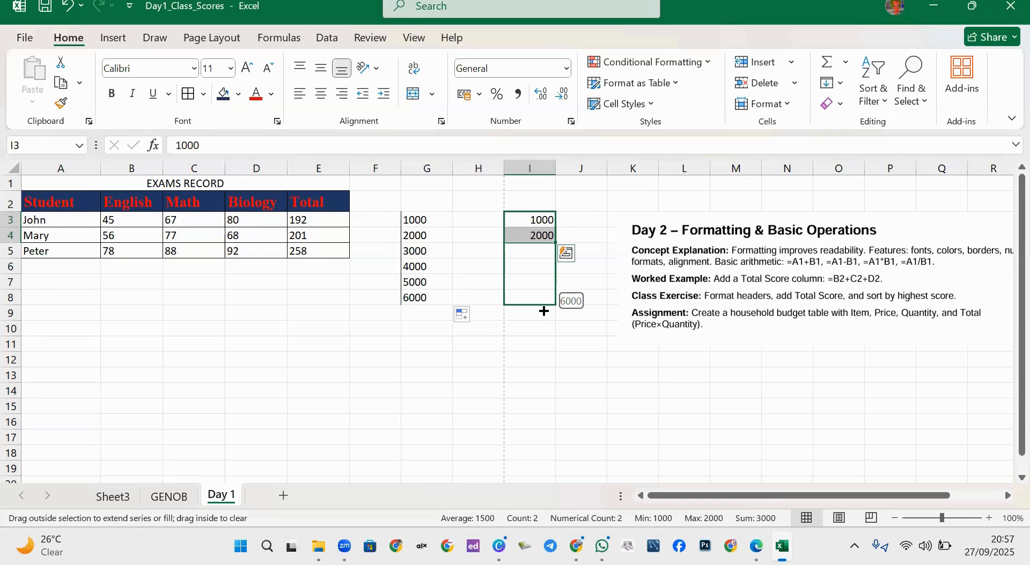
{"action": "left_click_drag", "start_coordinate": [543, 311], "coordinate": [543, 311]}
{"action": "left_click", "coordinate": [424, 280]}
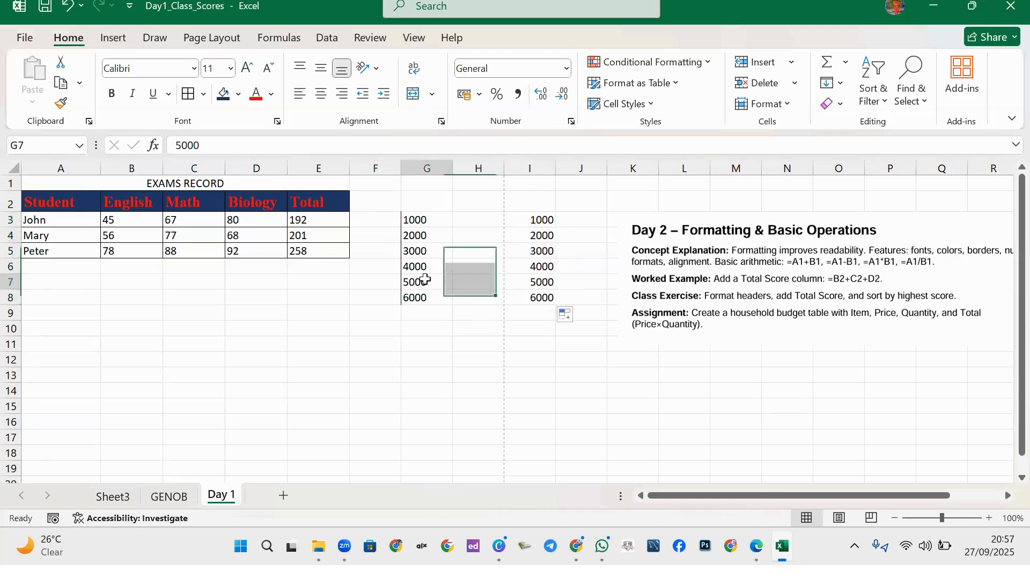
{"action": "left_click", "coordinate": [420, 220]}
Change cell I3 to read NGN 1000 and widen columns I and G.
{"action": "double_click", "coordinate": [522, 220]}
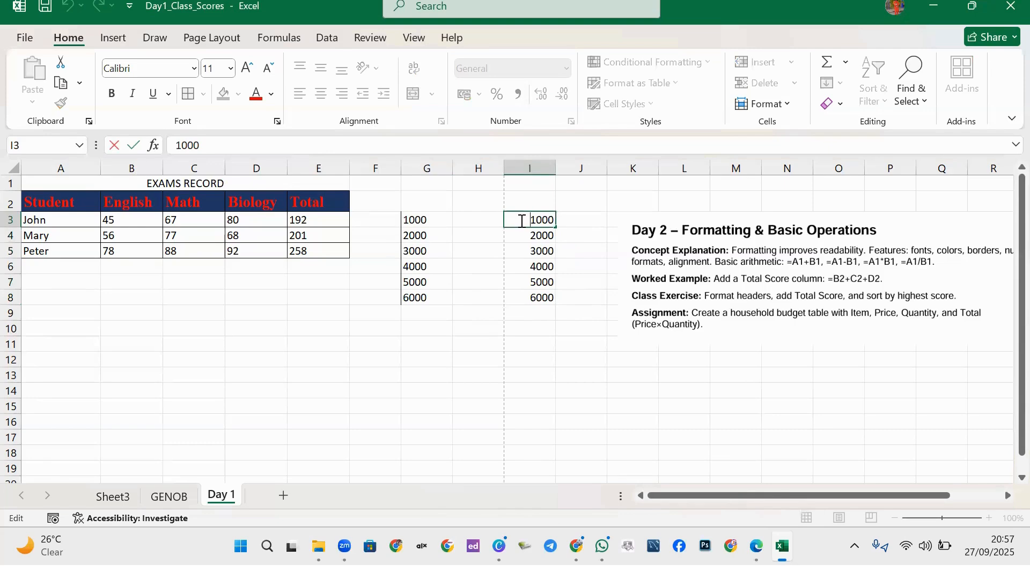
{"action": "type", "text": "NGN"}
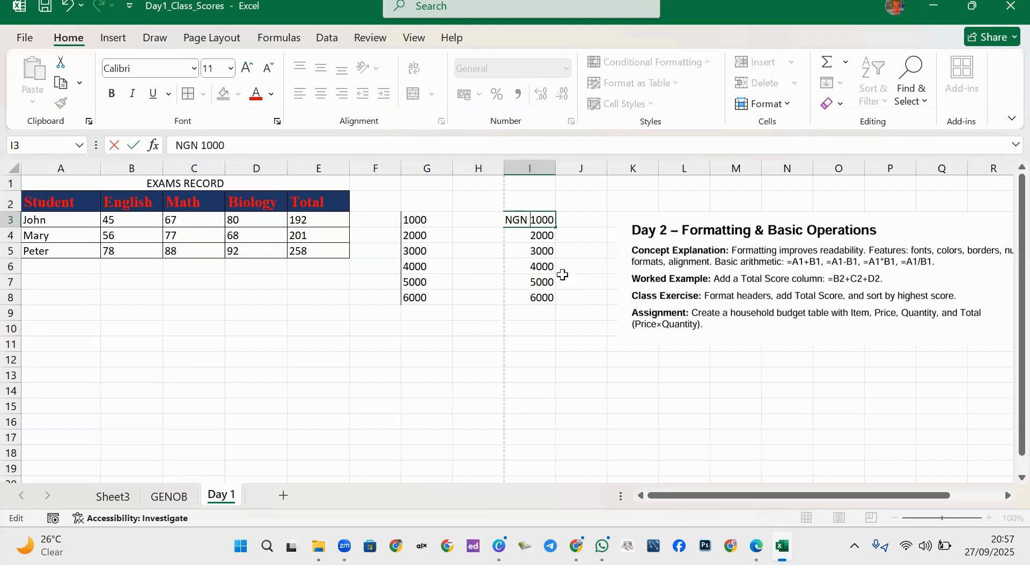
{"action": "left_click", "coordinate": [478, 327]}
{"action": "left_click_drag", "start_coordinate": [562, 170], "coordinate": [580, 170]}
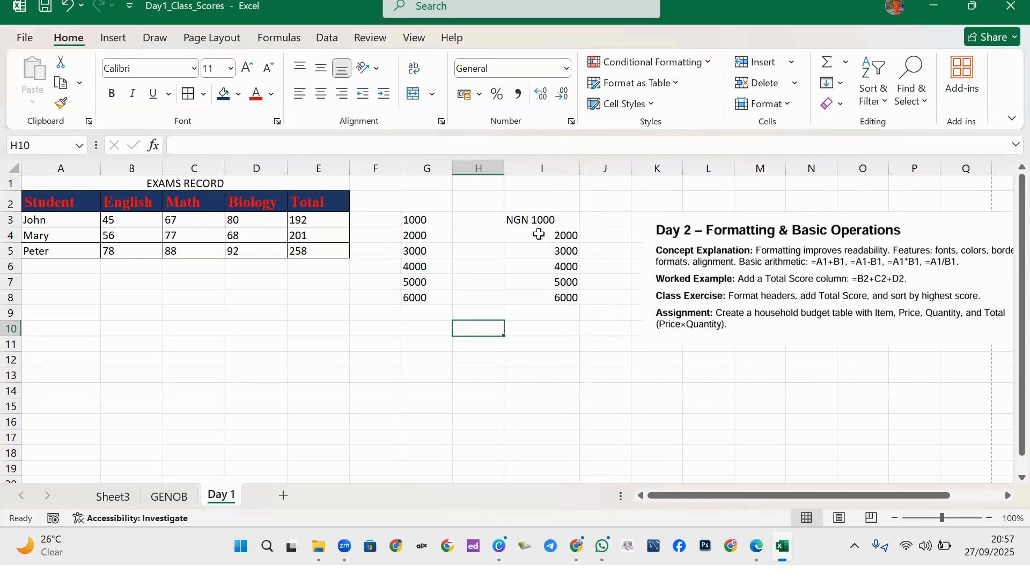
{"action": "left_click_drag", "start_coordinate": [452, 164], "coordinate": [472, 165]}
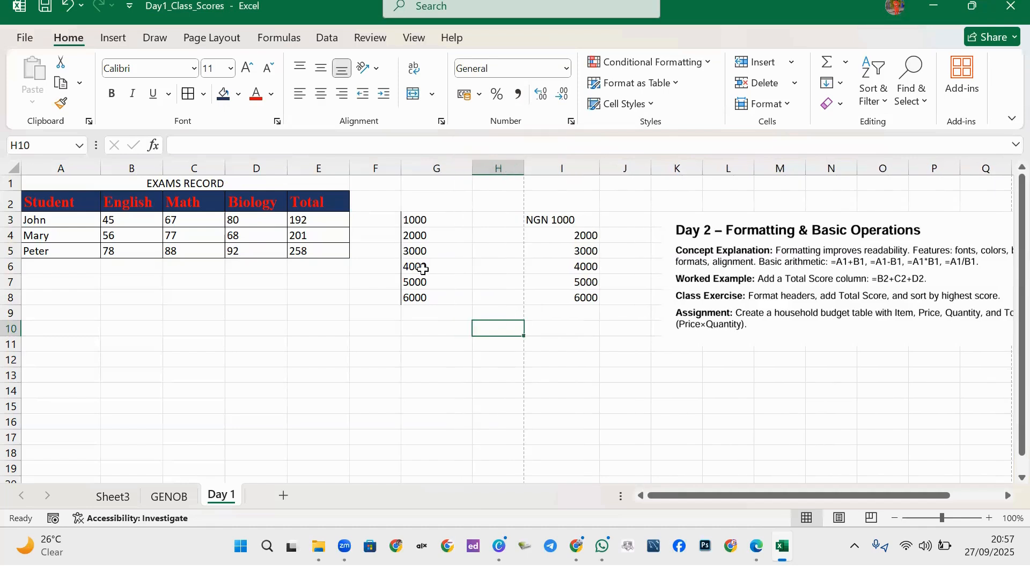
Leave cell I4 unchanged, then select the G3:G8 series.
{"action": "left_click", "coordinate": [557, 235]}
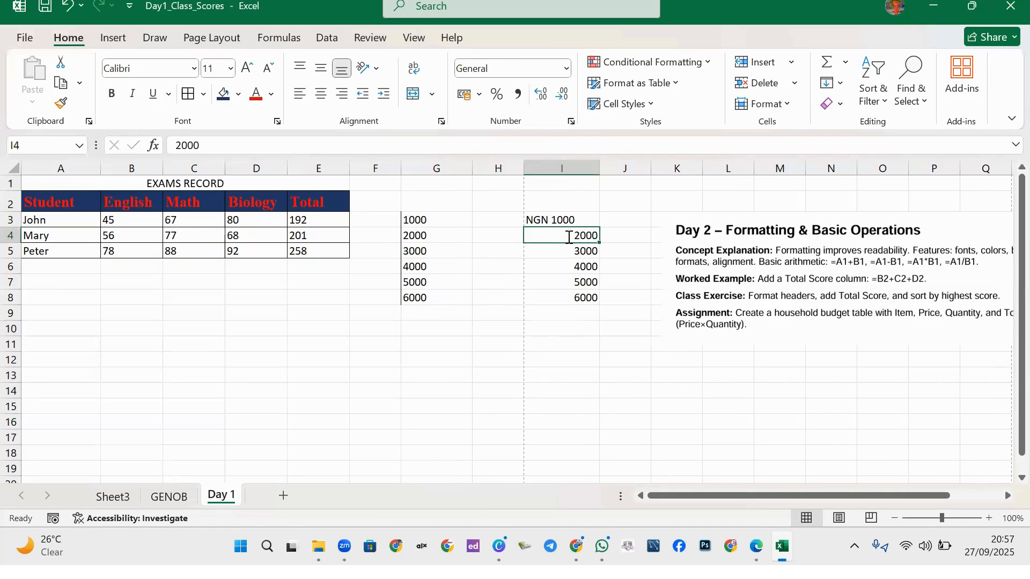
{"action": "double_click", "coordinate": [567, 239]}
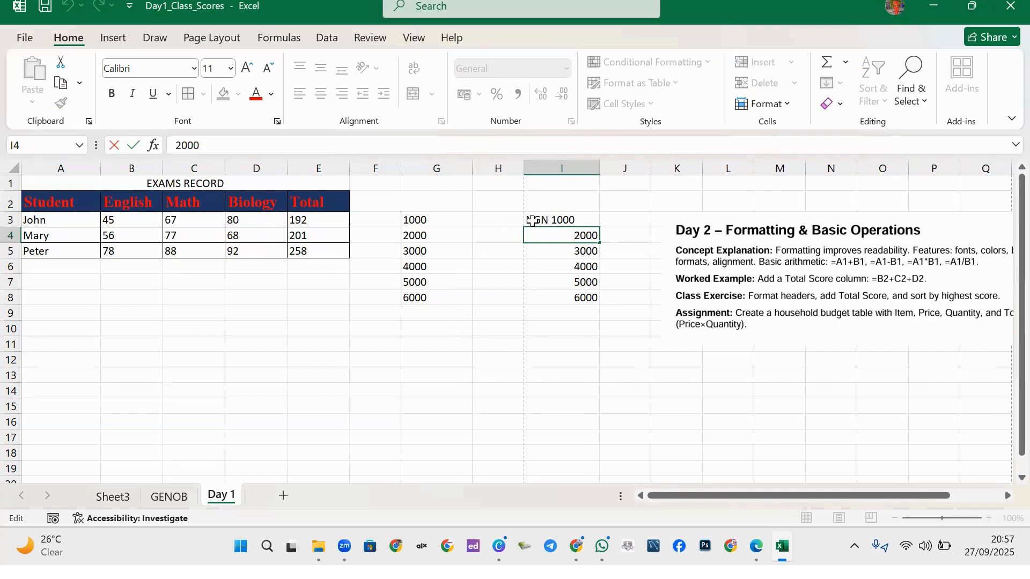
{"action": "key", "text": "Return"}
{"action": "left_click", "coordinate": [560, 224]}
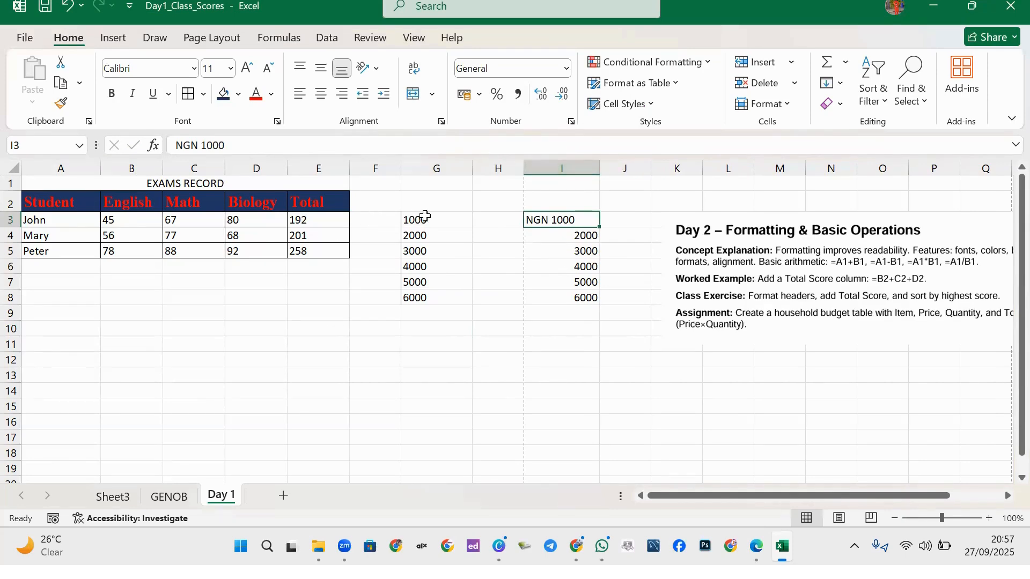
{"action": "left_click_drag", "start_coordinate": [419, 217], "coordinate": [418, 296]}
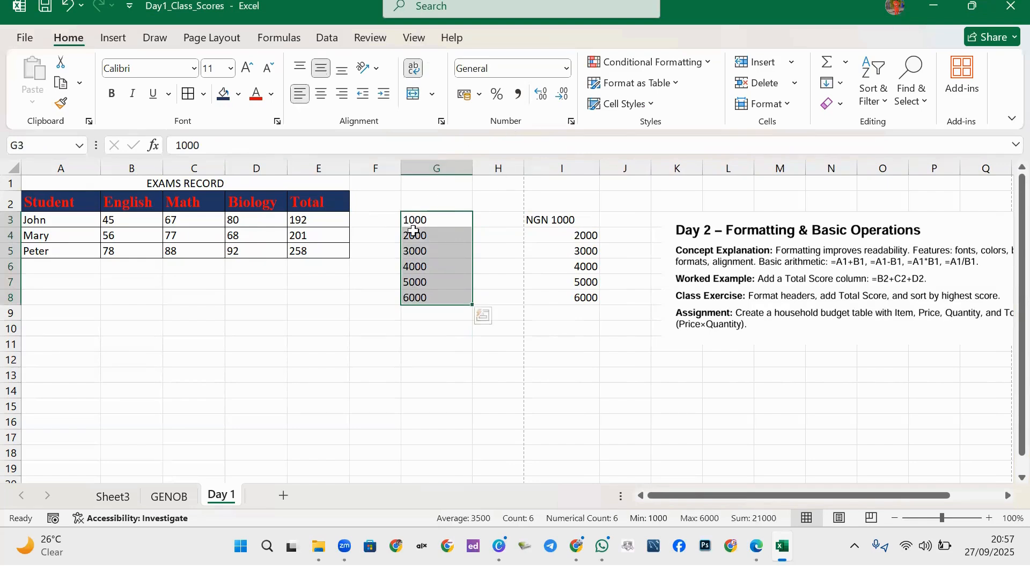
{"action": "left_click", "coordinate": [498, 96]}
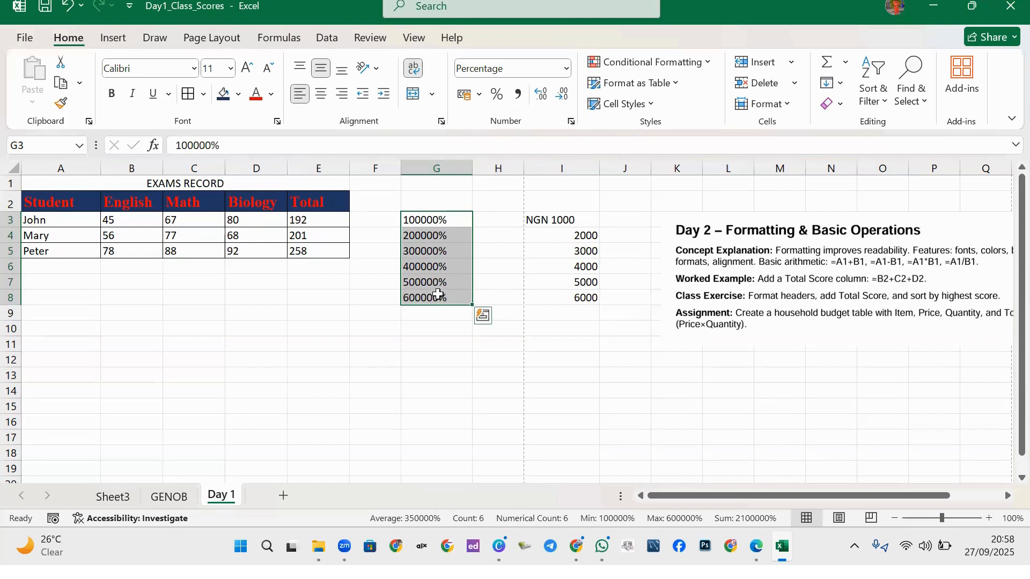
{"action": "key", "text": "ctrl+q"}
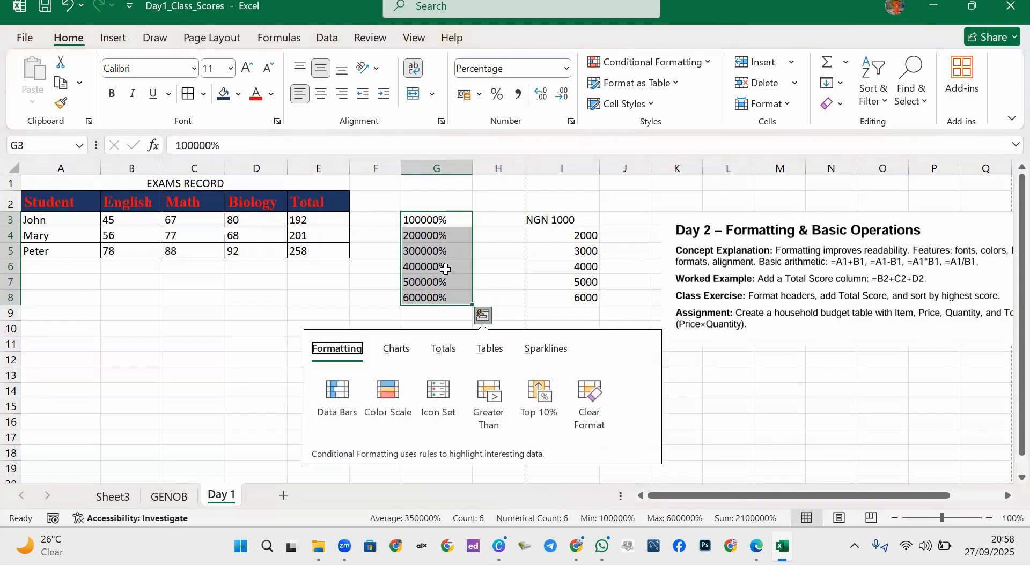
{"action": "left_click", "coordinate": [540, 96]}
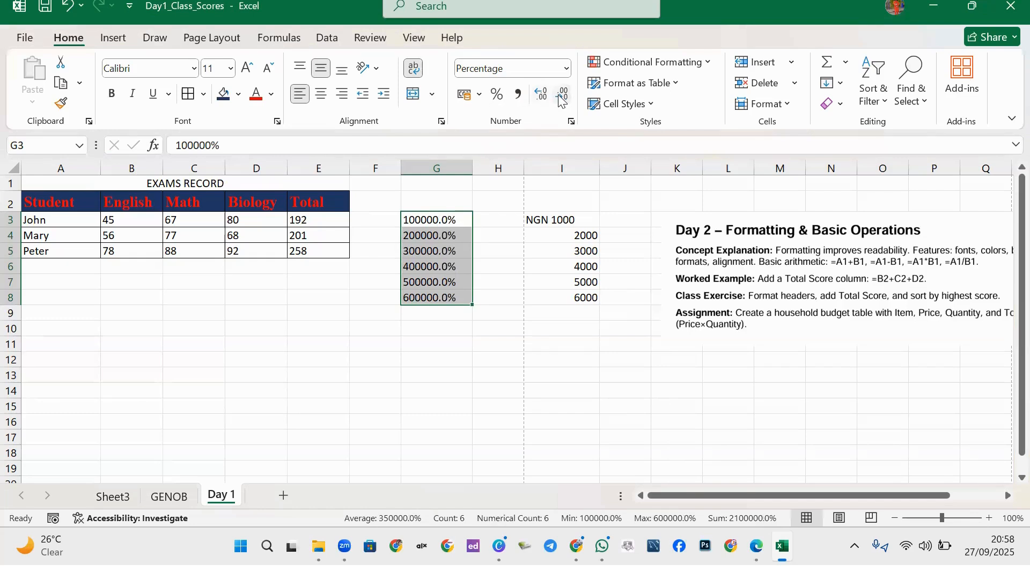
{"action": "left_click", "coordinate": [561, 97]}
{"action": "left_click", "coordinate": [540, 97]}
{"action": "left_click", "coordinate": [540, 96]}
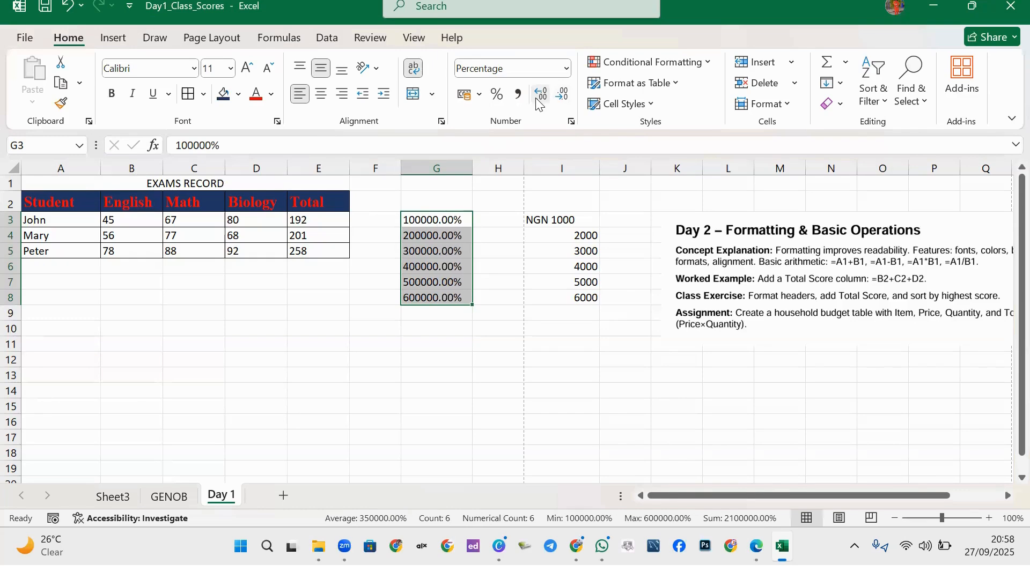
{"action": "left_click", "coordinate": [563, 97]}
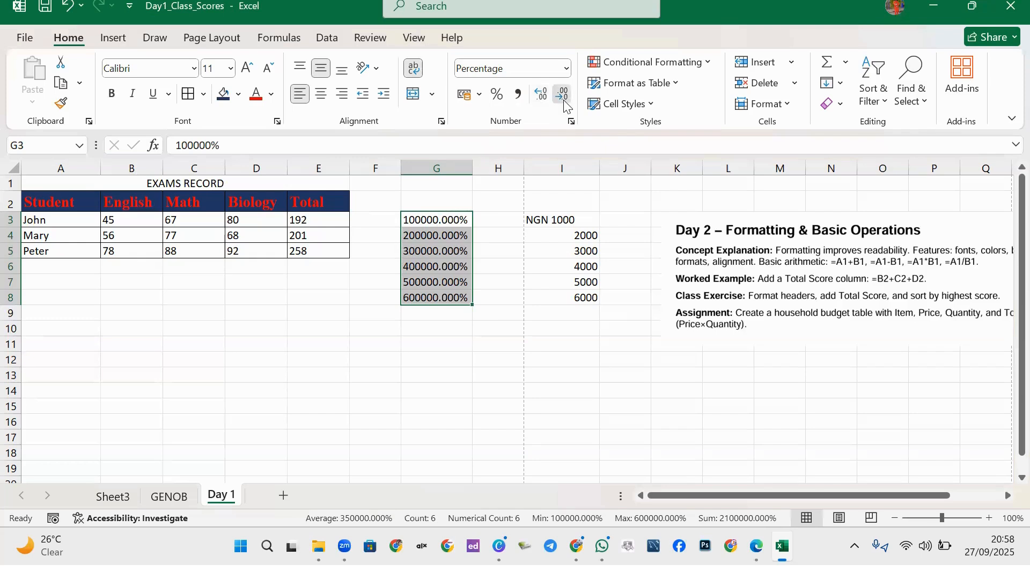
{"action": "left_click", "coordinate": [563, 97]}
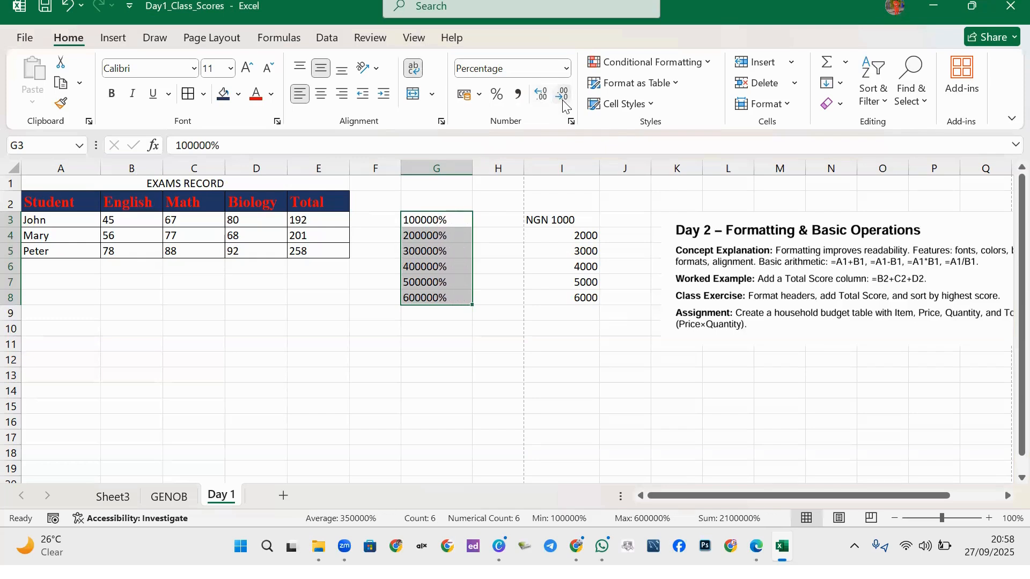
{"action": "key", "text": "ctrl+z"}
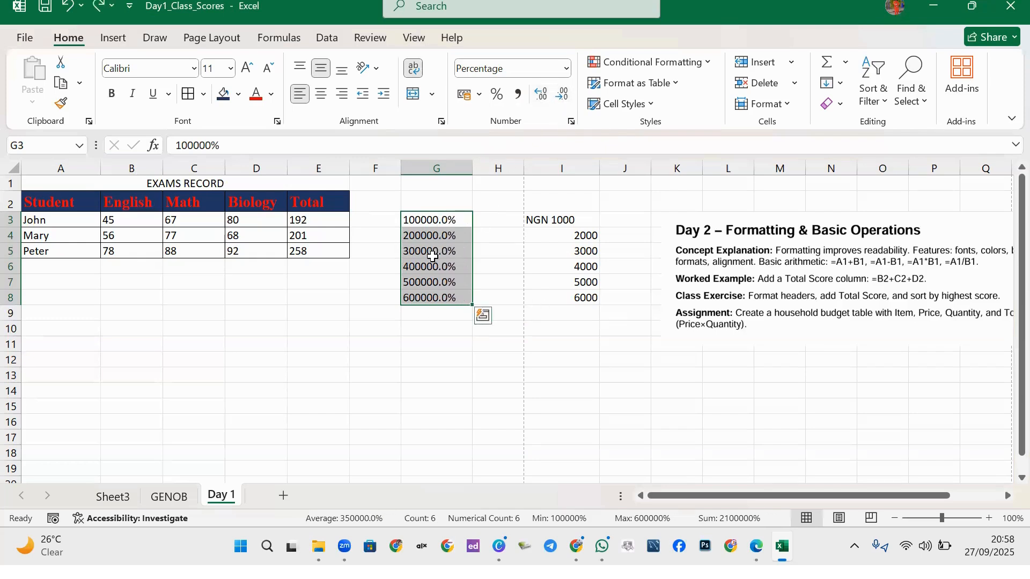
{"action": "key", "text": "ctrl+z"}
{"action": "key", "text": "ctrl+z"}
{"action": "key", "text": "ctrl+z"}
{"action": "key", "text": "ctrl+z"}
{"action": "key", "text": "ctrl+z"}
{"action": "key", "text": "ctrl+z"}
{"action": "key", "text": "ctrl+z"}
{"action": "key", "text": "ctrl+z"}
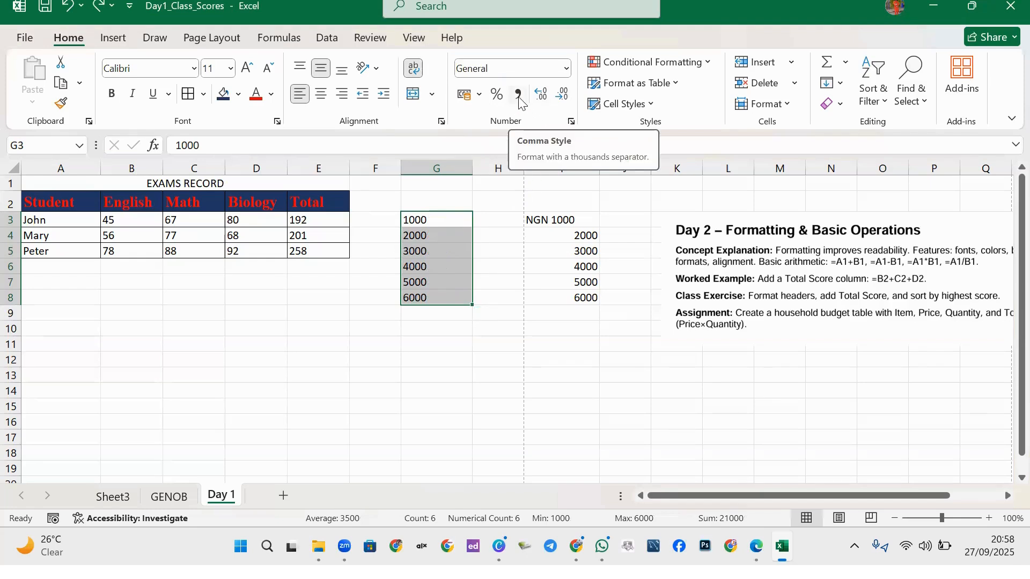
Try comma style and right alignment on G3:G8, undoing both.
{"action": "left_click", "coordinate": [518, 96]}
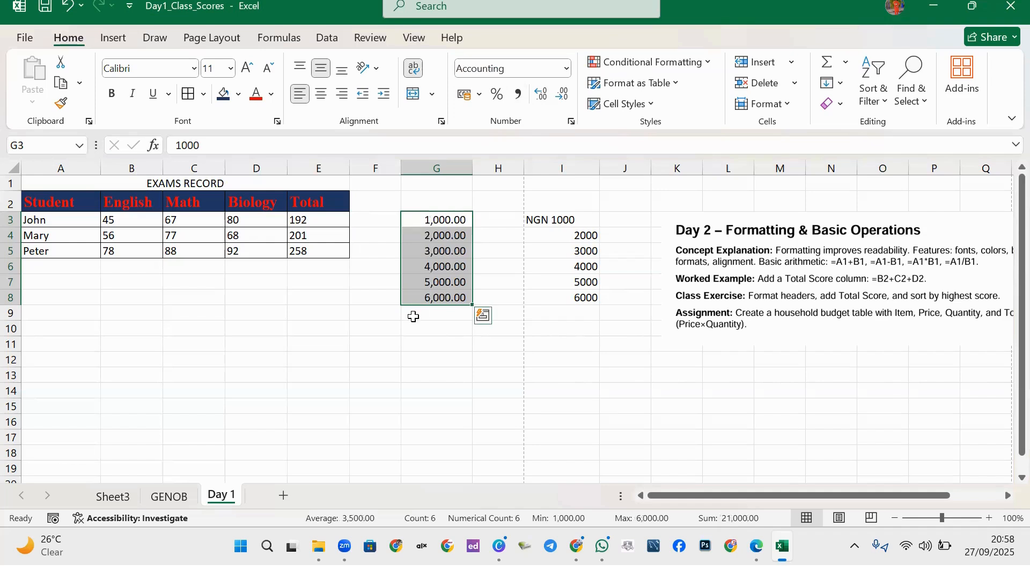
{"action": "key", "text": "ctrl+z"}
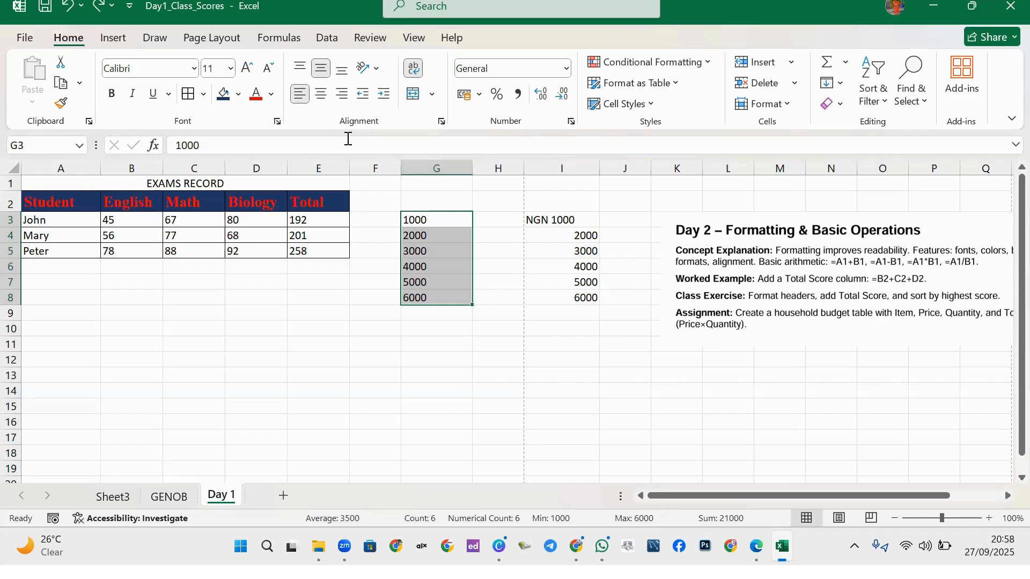
{"action": "left_click", "coordinate": [342, 96]}
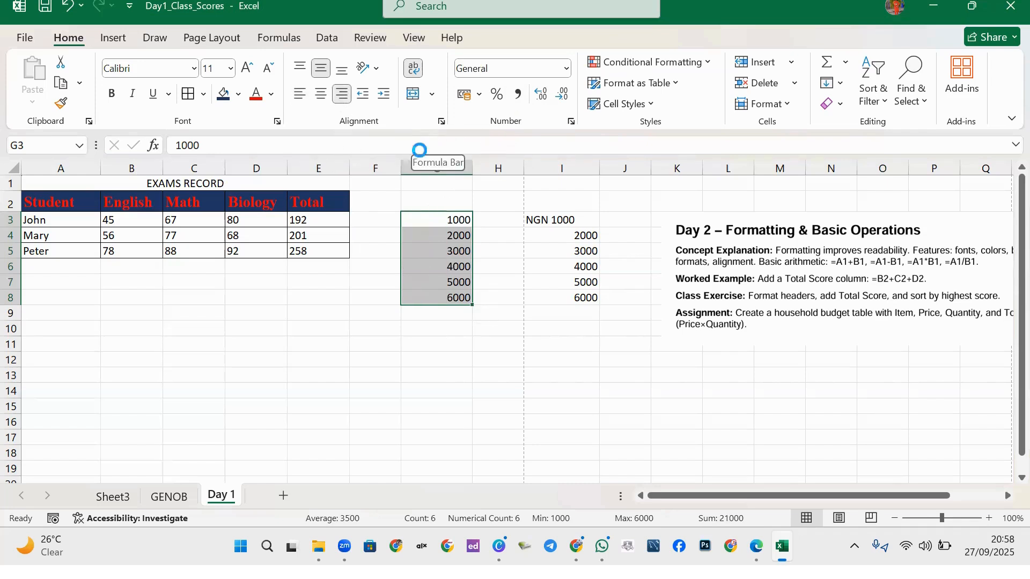
{"action": "key", "text": "ctrl+z"}
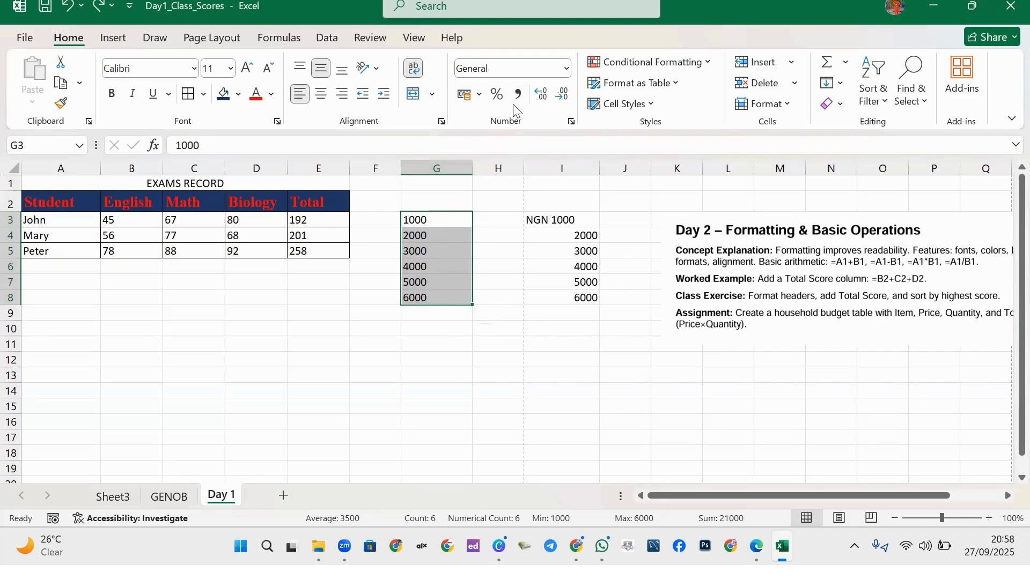
Apply Accounting format to G3:G8 and adjust decimals until none remain.
{"action": "left_click", "coordinate": [518, 94]}
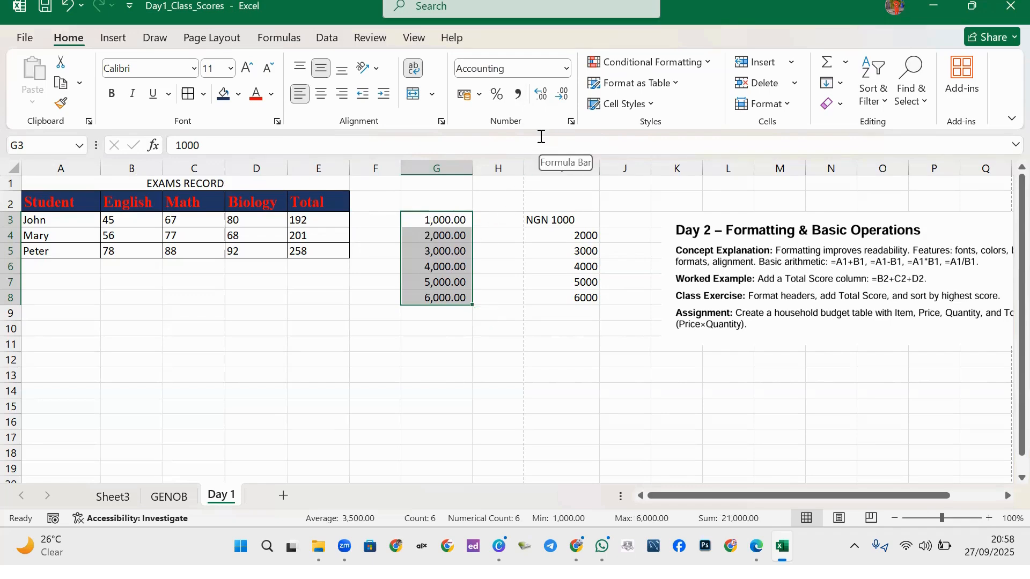
{"action": "left_click", "coordinate": [564, 96]}
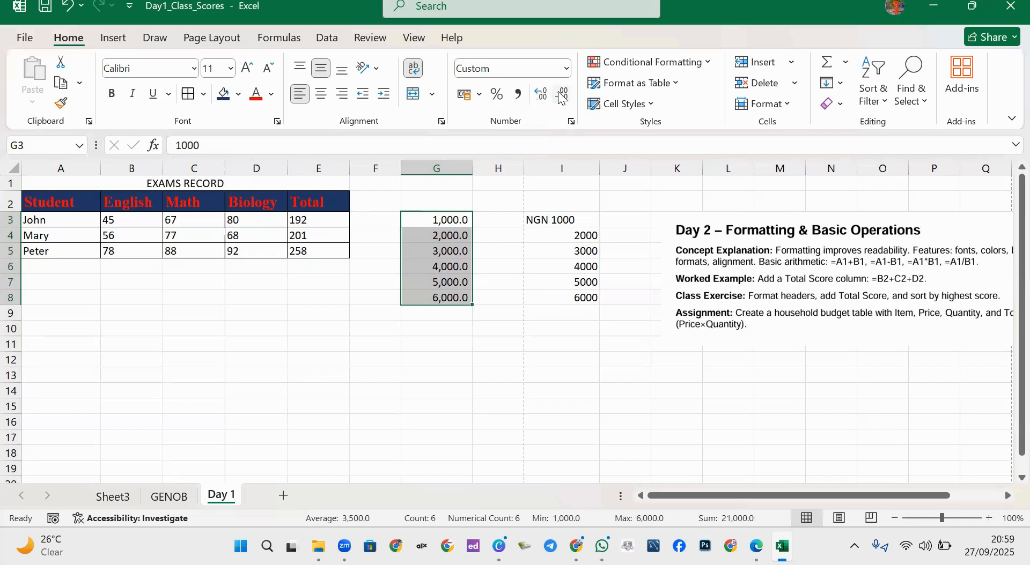
{"action": "left_click", "coordinate": [542, 94]}
{"action": "left_click", "coordinate": [542, 95]}
{"action": "left_click", "coordinate": [542, 94]}
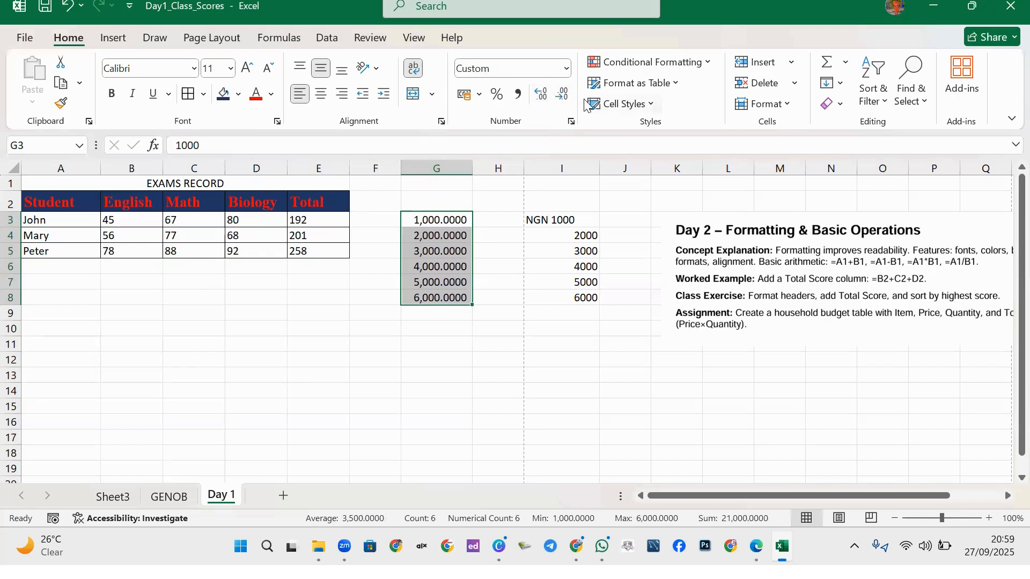
{"action": "left_click", "coordinate": [565, 95]}
{"action": "left_click", "coordinate": [564, 96]}
{"action": "left_click", "coordinate": [564, 95]}
{"action": "left_click", "coordinate": [564, 95]}
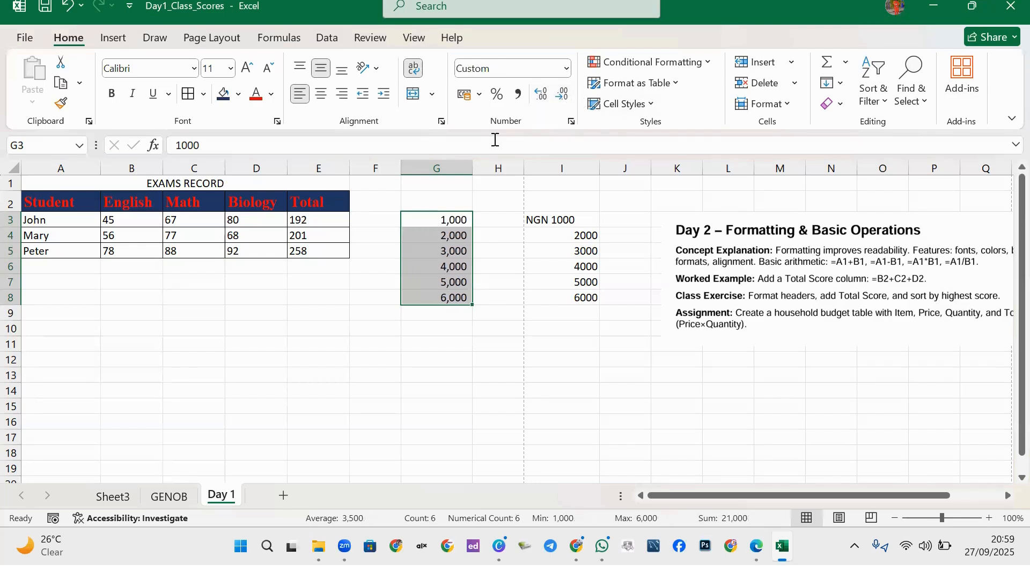
Switch G3:G8's accounting currency from US dollar to euro, ending with British pound.
{"action": "left_click", "coordinate": [479, 97]}
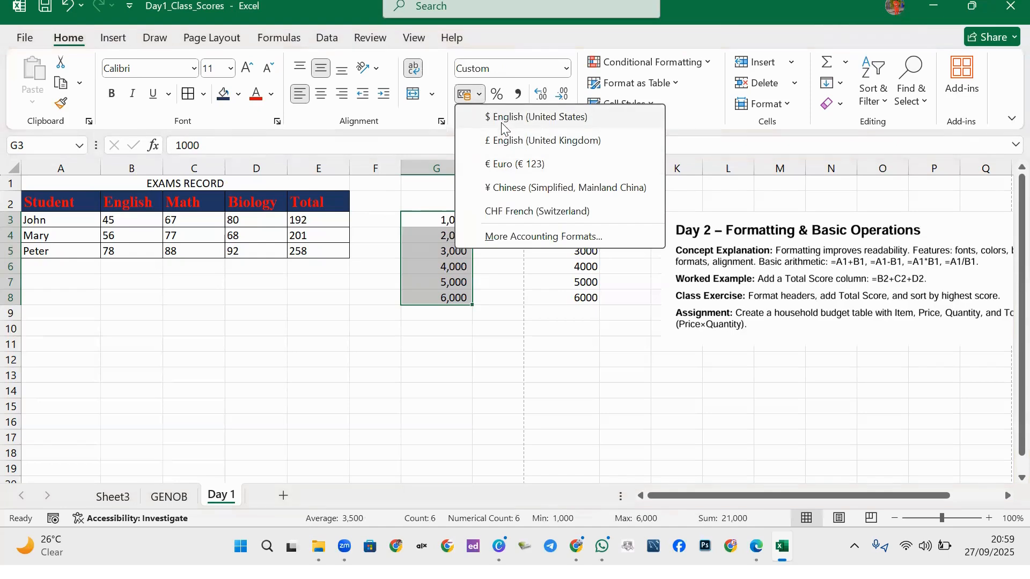
{"action": "left_click", "coordinate": [518, 117]}
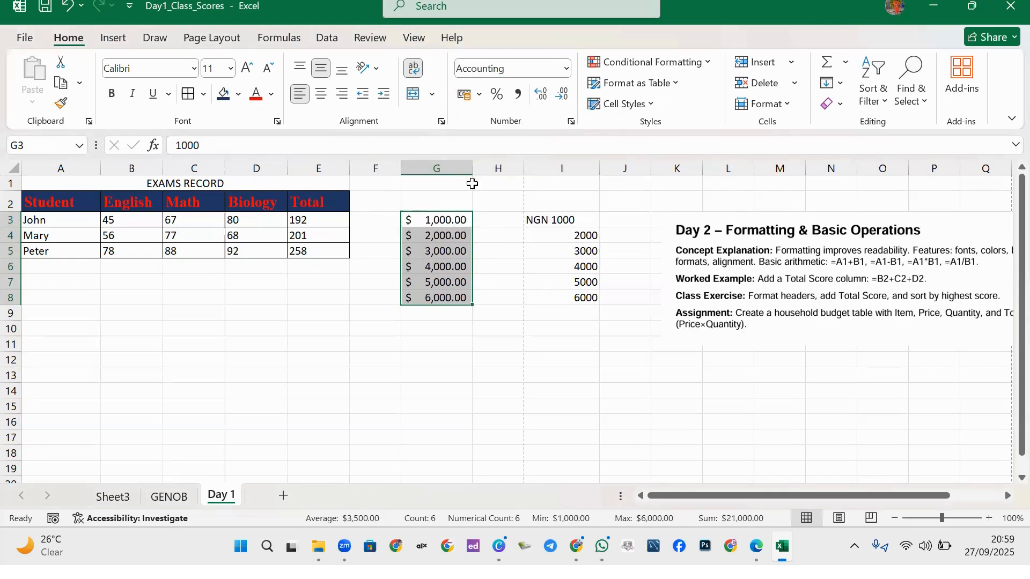
{"action": "left_click", "coordinate": [480, 96]}
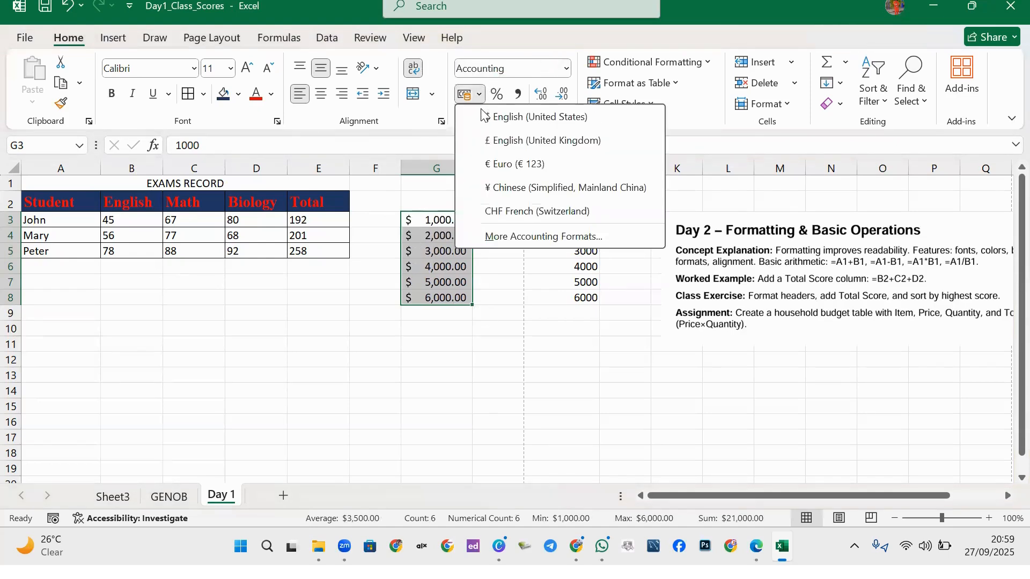
{"action": "left_click", "coordinate": [503, 155]}
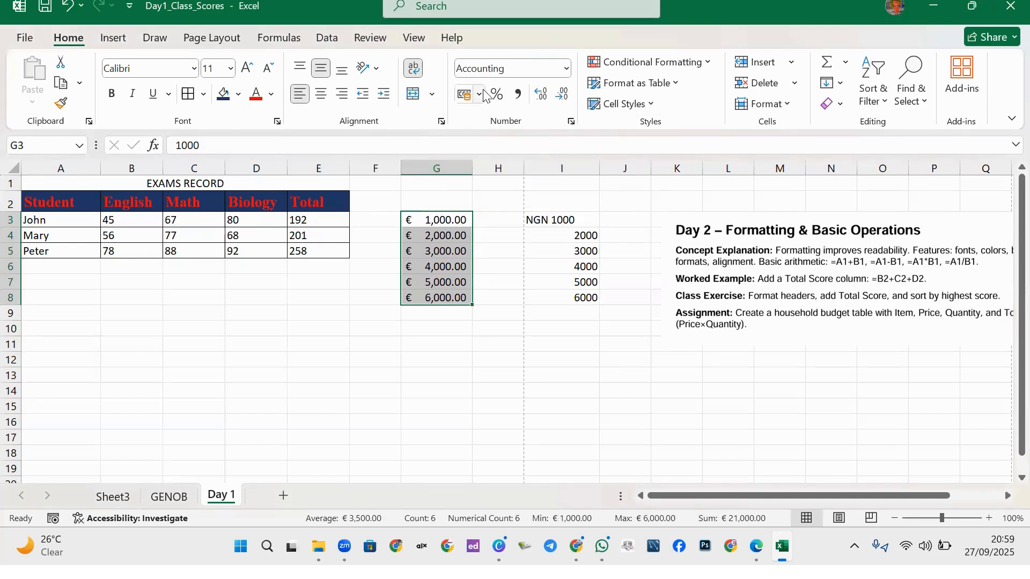
{"action": "left_click", "coordinate": [480, 95]}
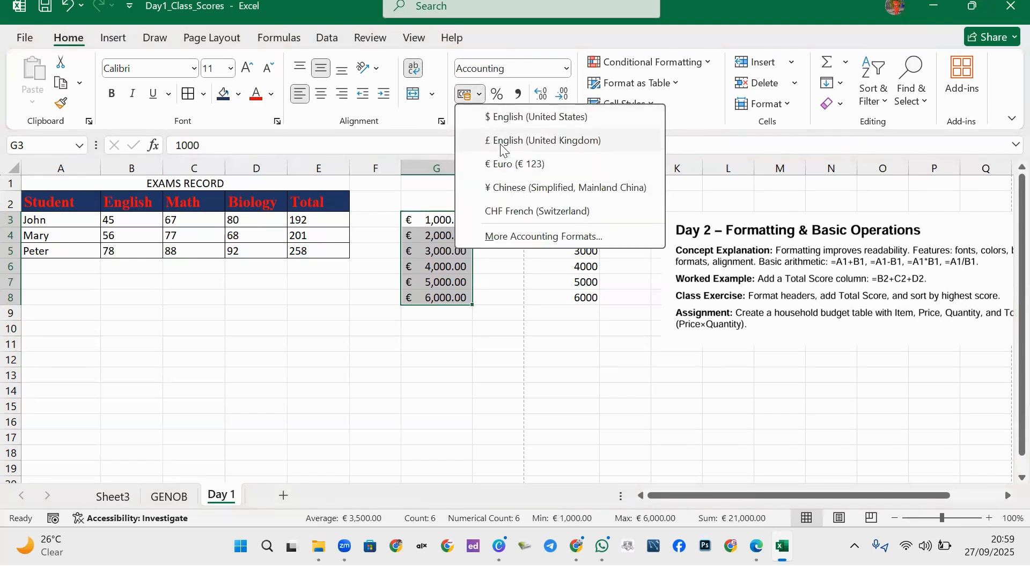
{"action": "left_click", "coordinate": [509, 142]}
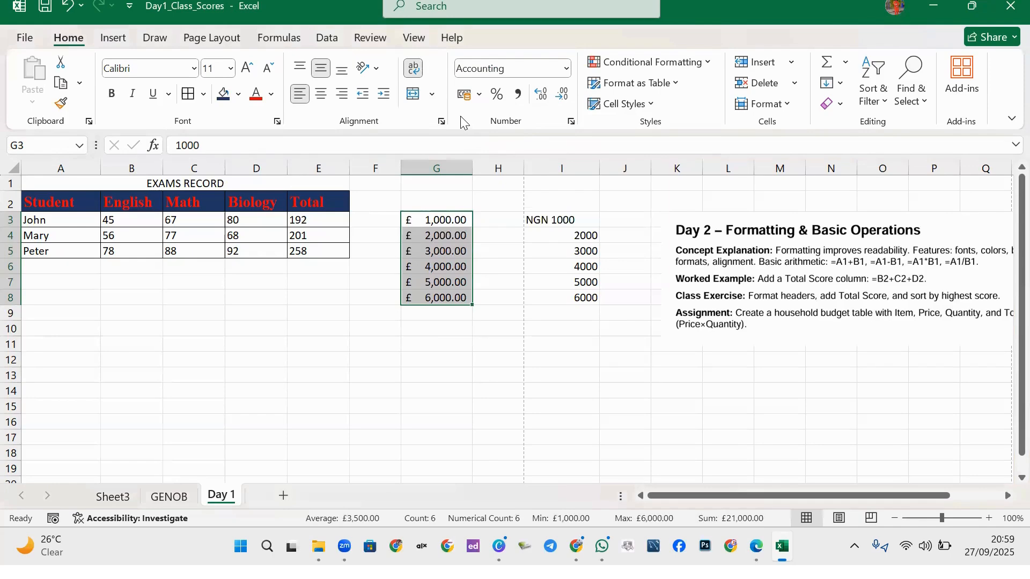
{"action": "left_click", "coordinate": [479, 96]}
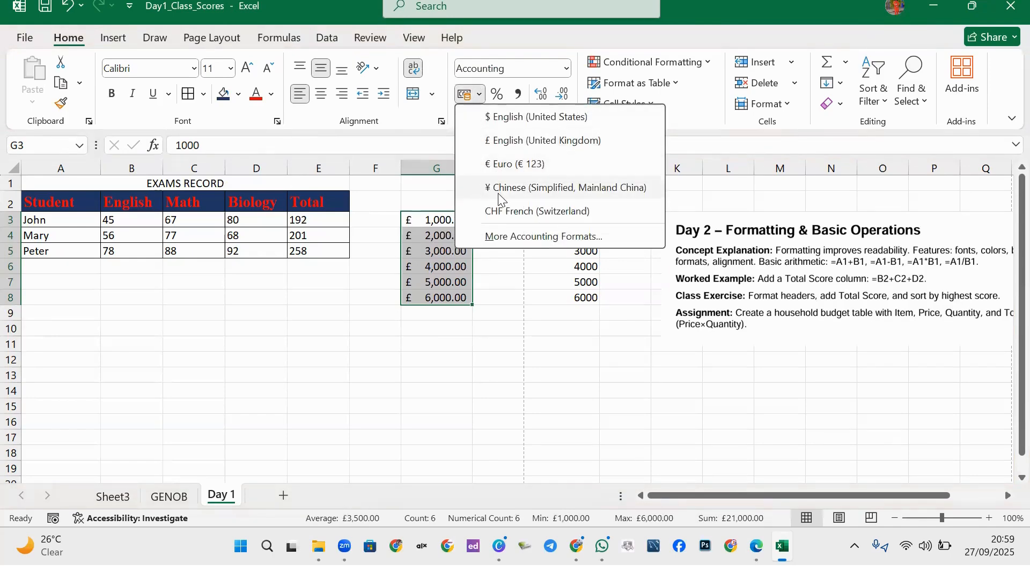
Format the selected series as Currency with the naira ₦ symbol.
{"action": "left_click", "coordinate": [534, 241]}
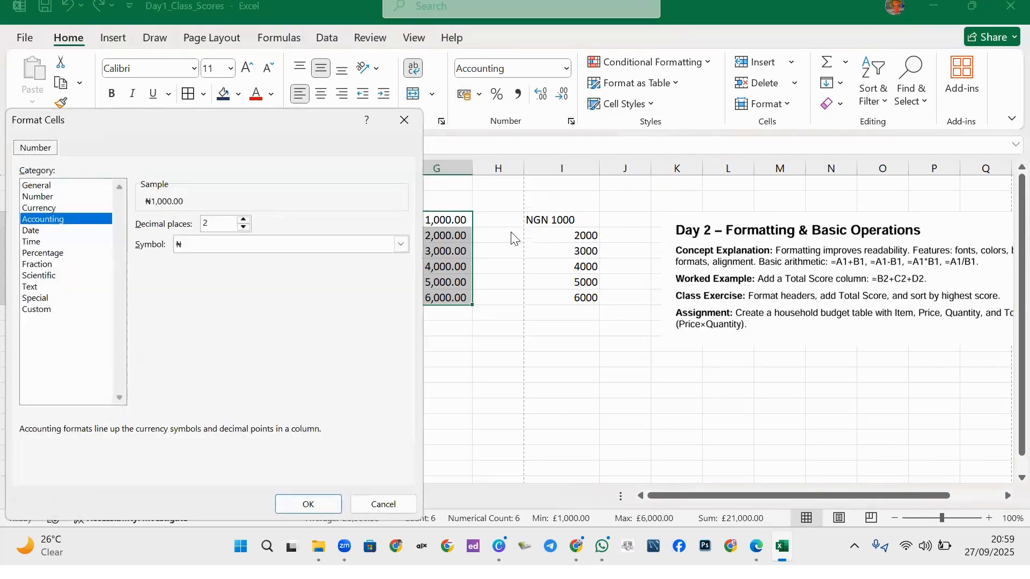
{"action": "left_click", "coordinate": [46, 208]}
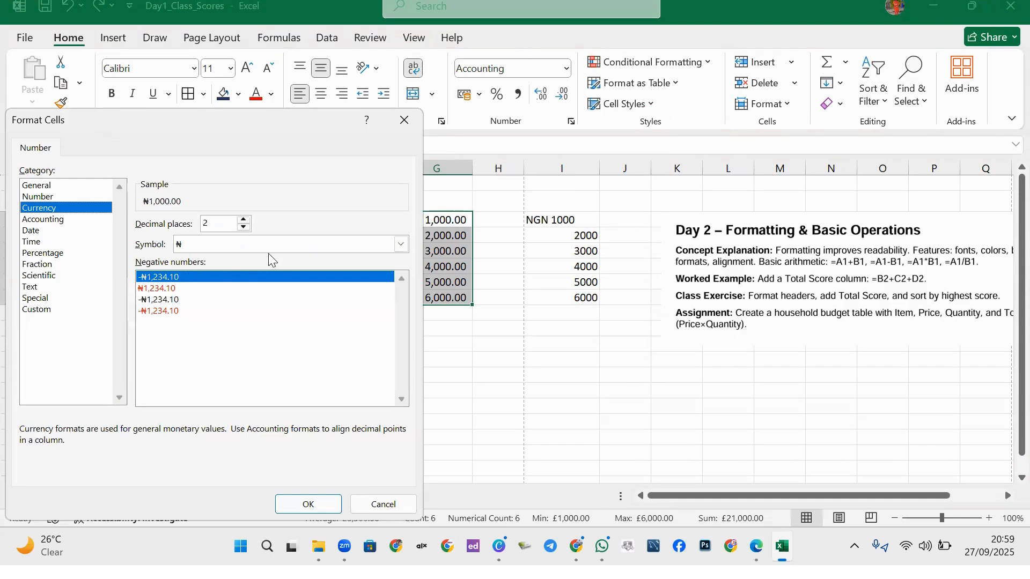
{"action": "left_click", "coordinate": [241, 248]}
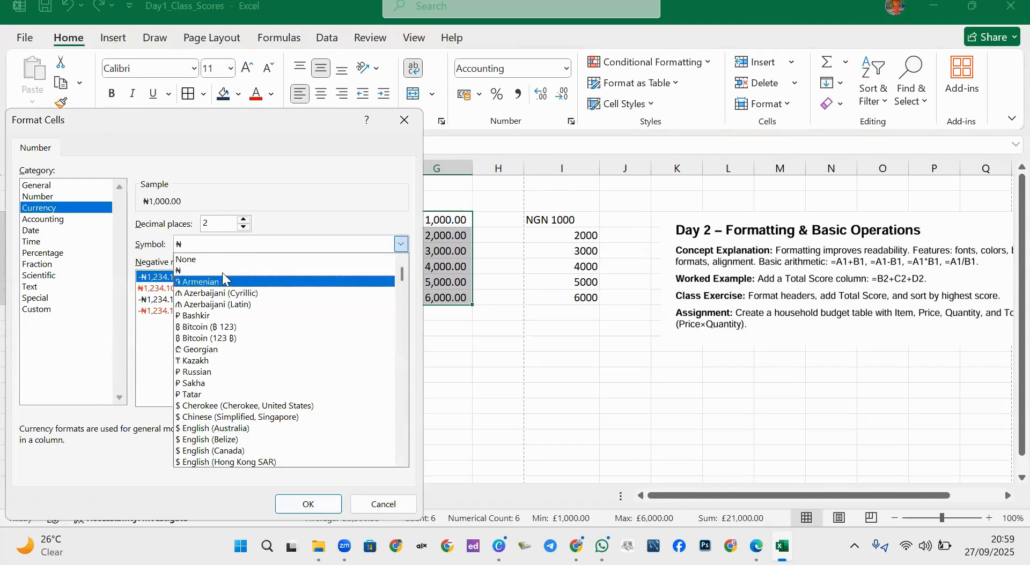
{"action": "left_click", "coordinate": [129, 353]}
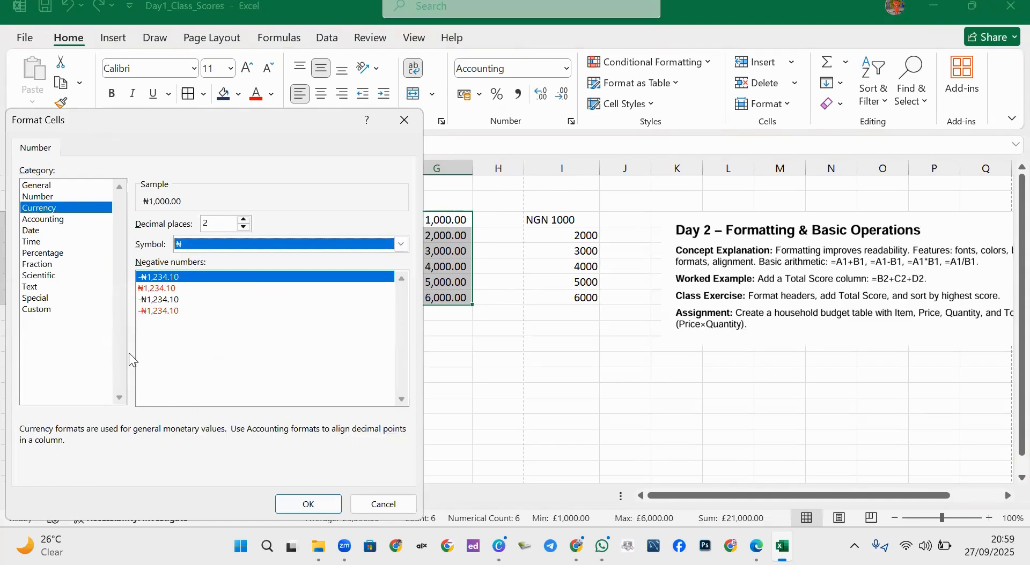
{"action": "left_click", "coordinate": [309, 505]}
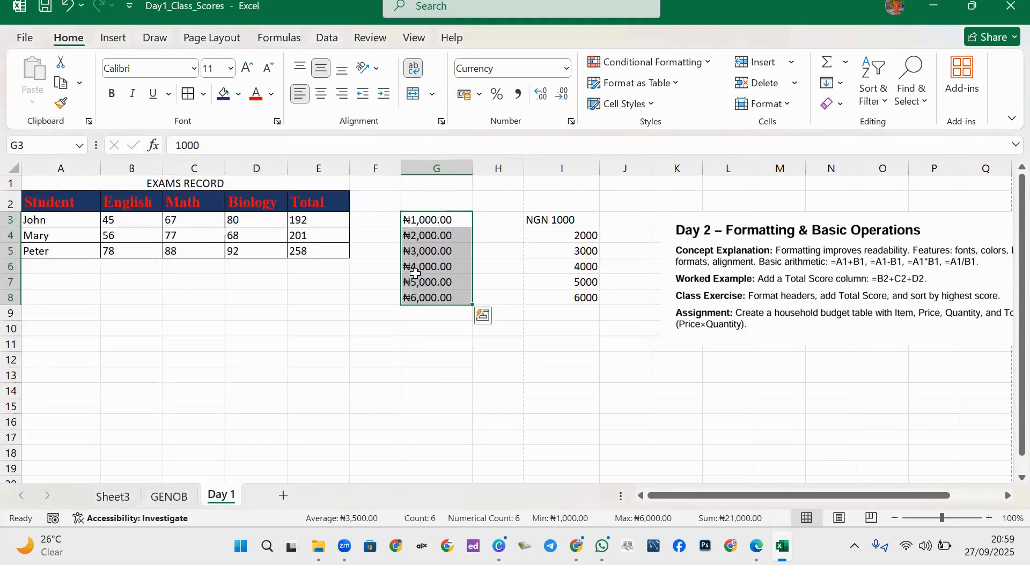
Check G3's underlying value in the formula bar, then right-align G6.
{"action": "left_click", "coordinate": [430, 335]}
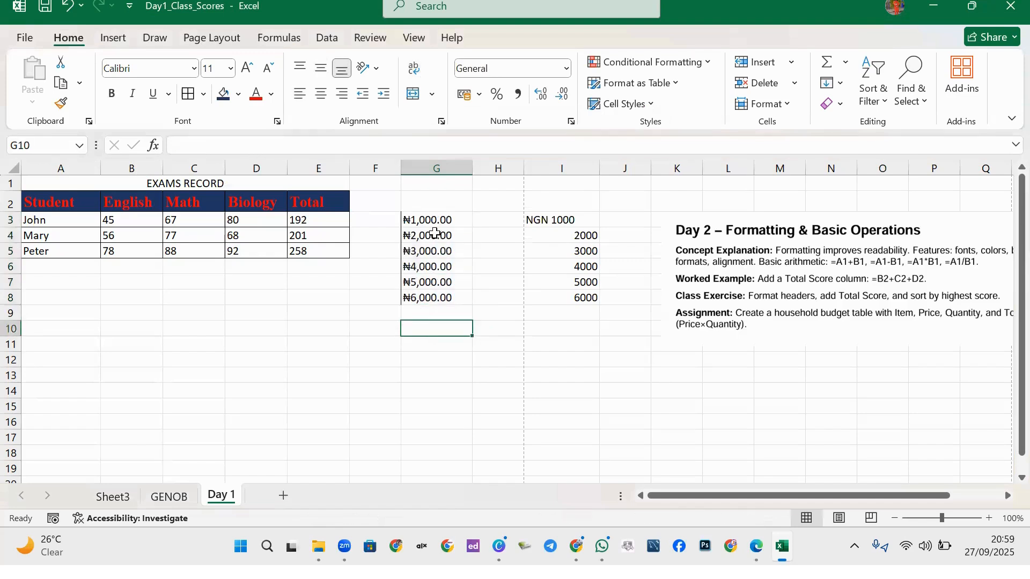
{"action": "left_click", "coordinate": [428, 225]}
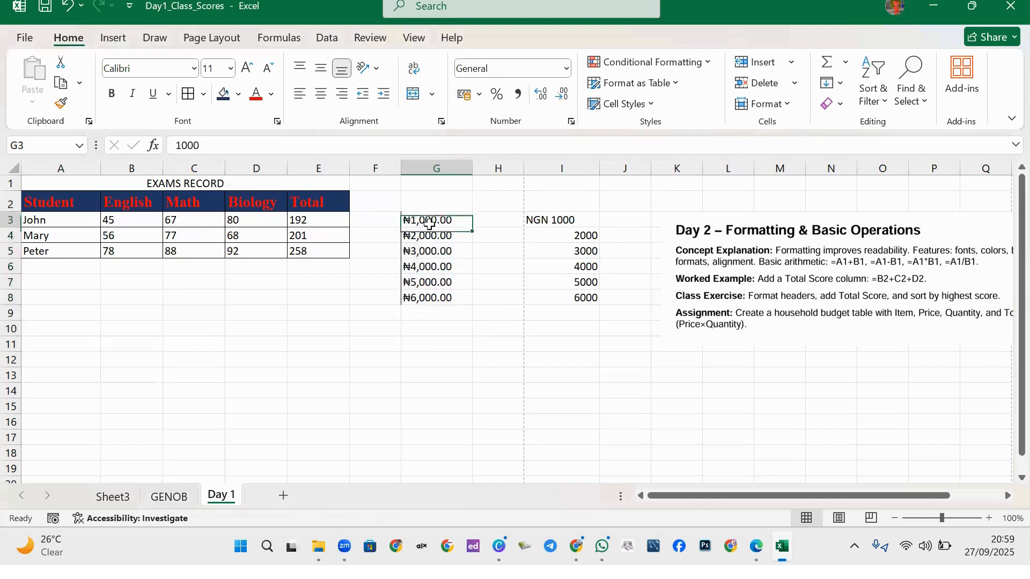
{"action": "left_click", "coordinate": [238, 150]}
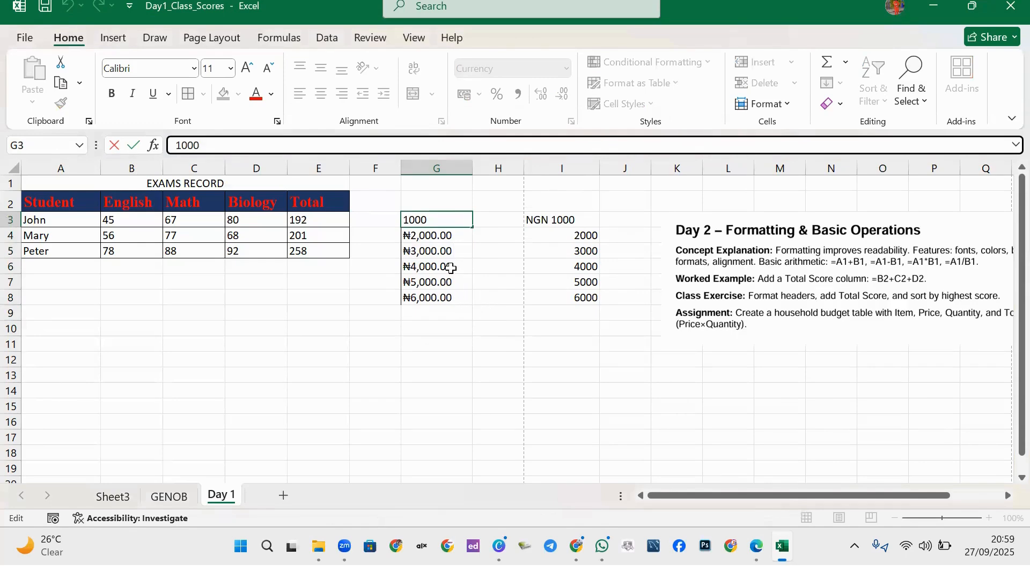
{"action": "left_click", "coordinate": [419, 265]}
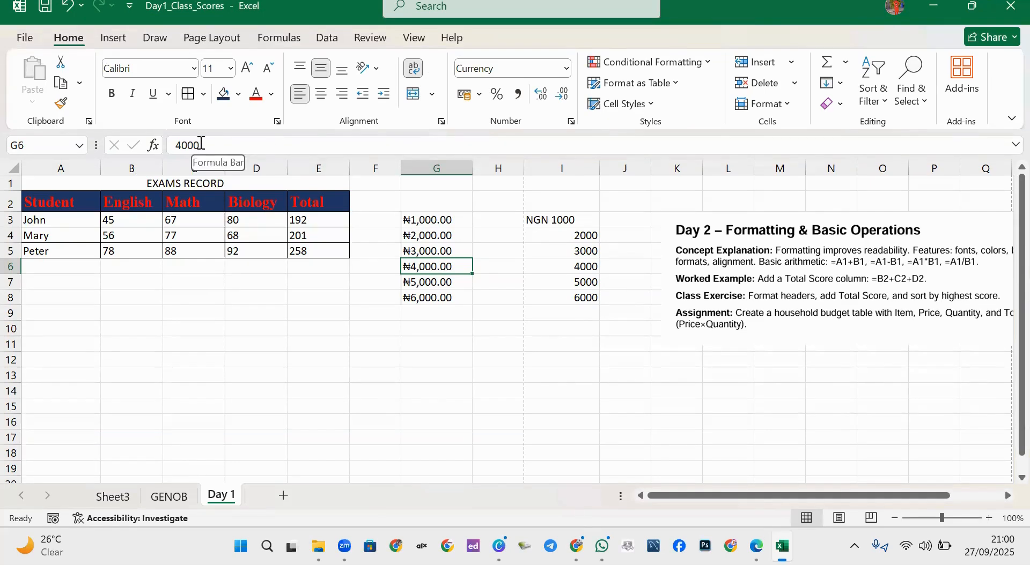
{"action": "left_click", "coordinate": [342, 94]}
Undo G6's alignment and right-align the whole G3:G8 naira series instead.
{"action": "key", "text": "ctrl+z"}
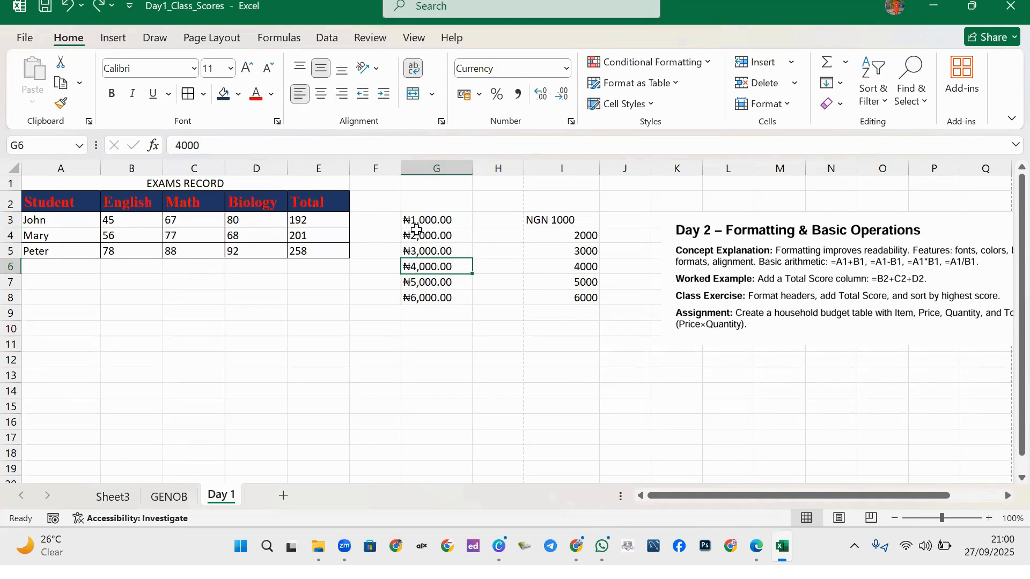
{"action": "left_click_drag", "start_coordinate": [424, 226], "coordinate": [429, 298]}
{"action": "left_click", "coordinate": [342, 94]}
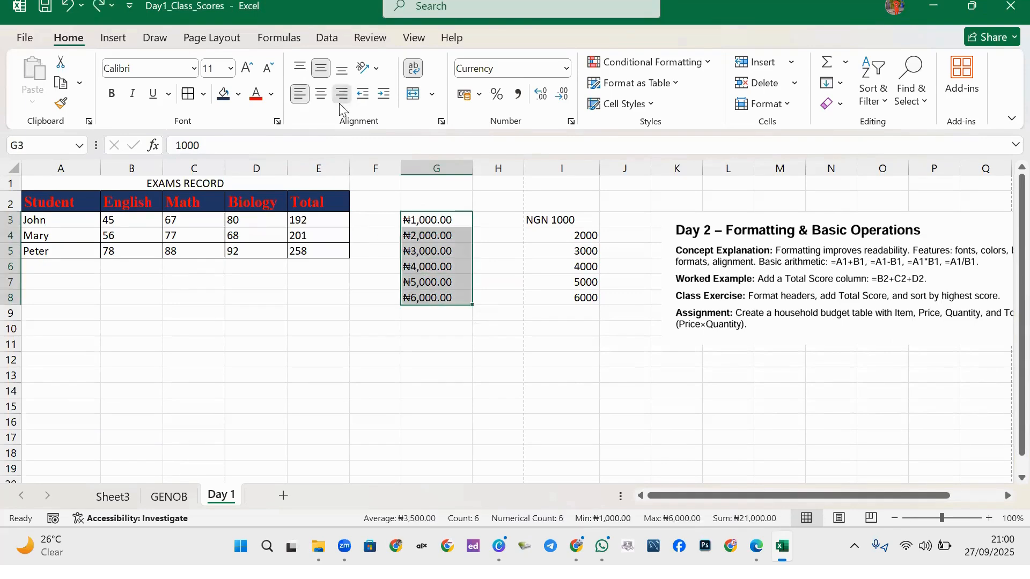
Review the formatted cells G3, G5 and G7, ending with G3 selected alone.
{"action": "left_click", "coordinate": [437, 282]}
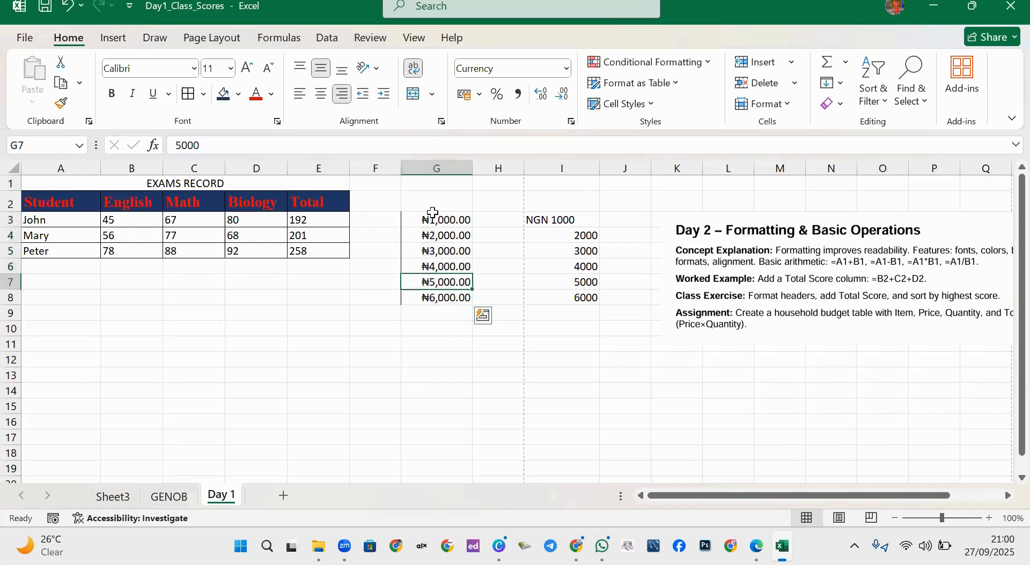
{"action": "left_click", "coordinate": [437, 251]}
{"action": "left_click", "coordinate": [442, 221]}
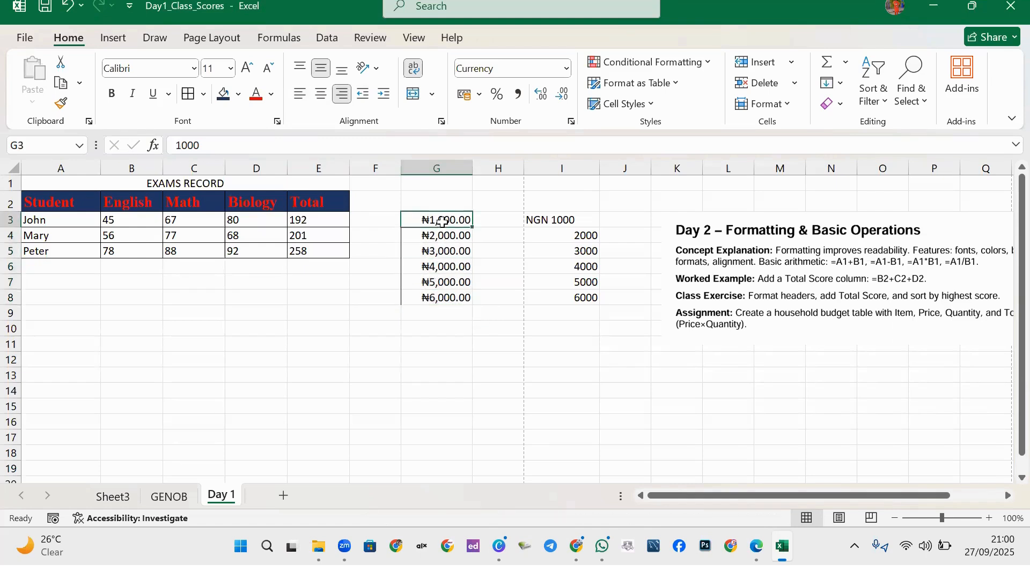
{"action": "left_click", "coordinate": [438, 250]}
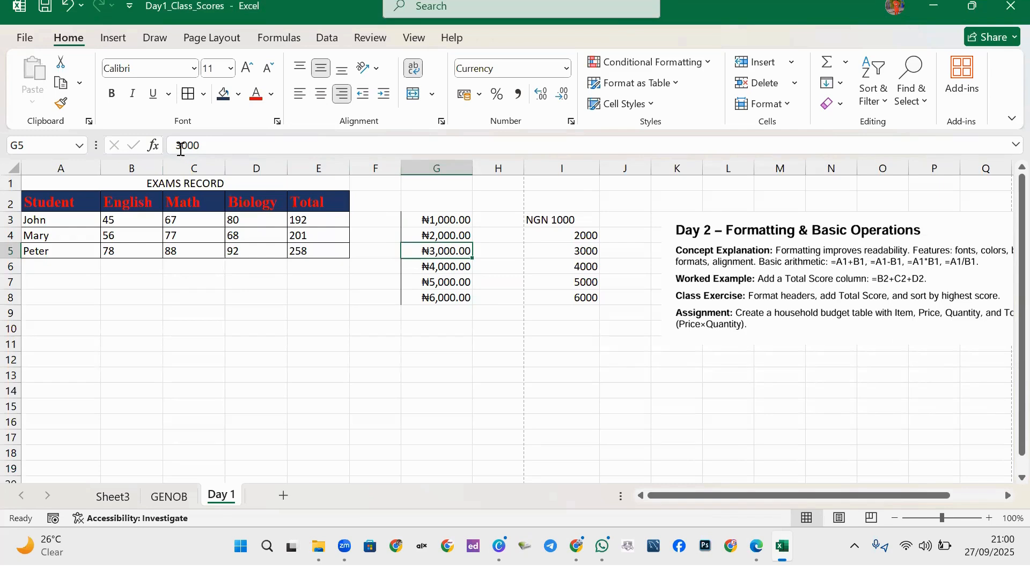
{"action": "left_click", "coordinate": [443, 214]}
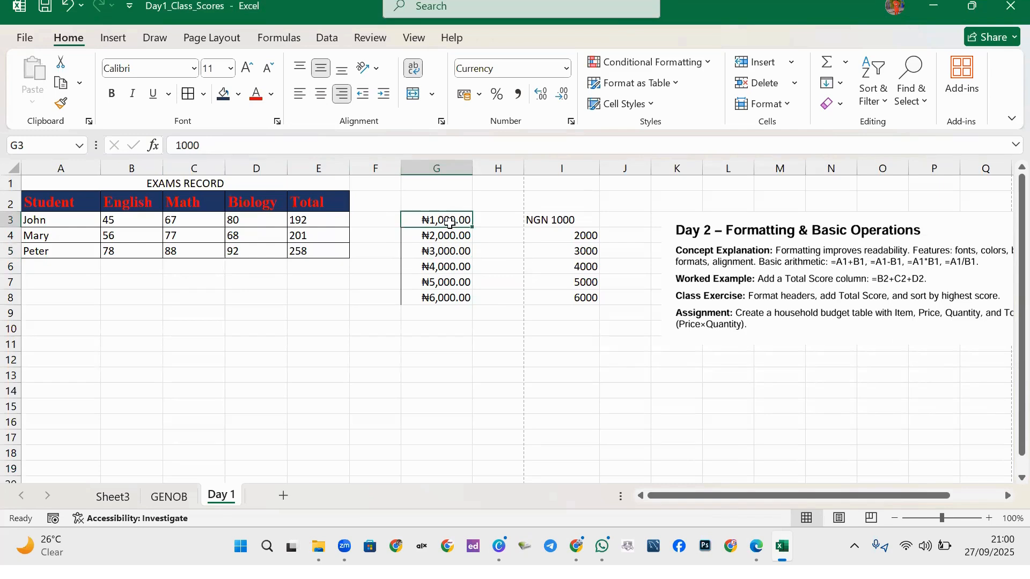
{"action": "left_click", "coordinate": [439, 252]}
{"action": "left_click_drag", "start_coordinate": [437, 221], "coordinate": [446, 296]}
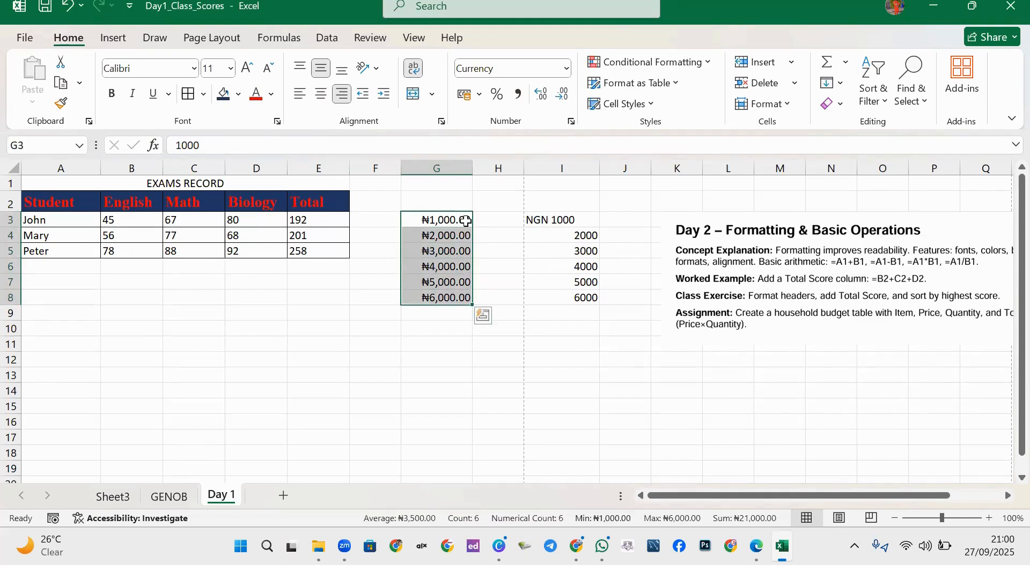
{"action": "left_click", "coordinate": [437, 221]}
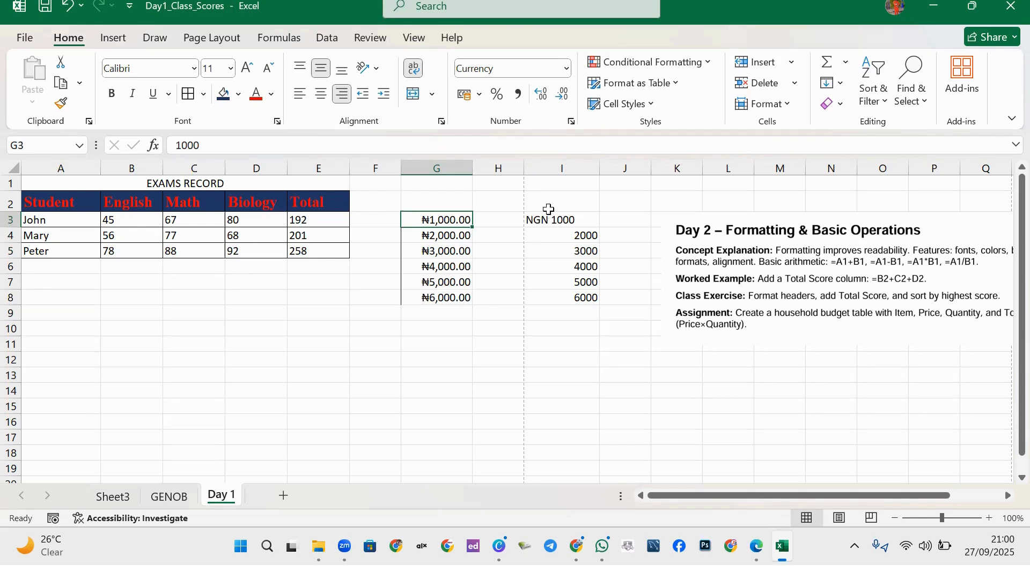
Switch G3's currency symbol from ₦ to NGN so it reads NGN 1,000.00.
{"action": "left_click", "coordinate": [571, 124]}
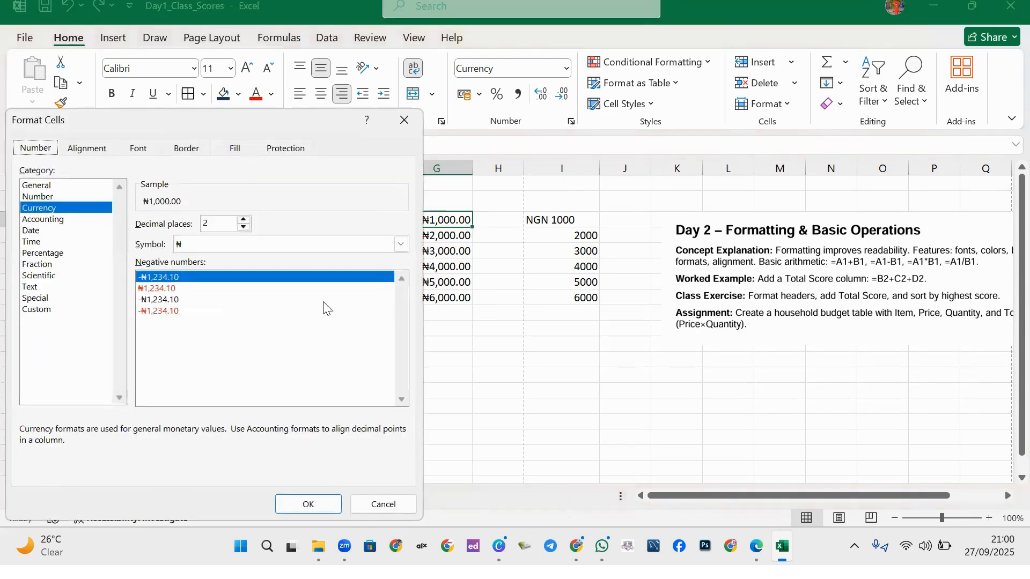
{"action": "left_click", "coordinate": [240, 242]}
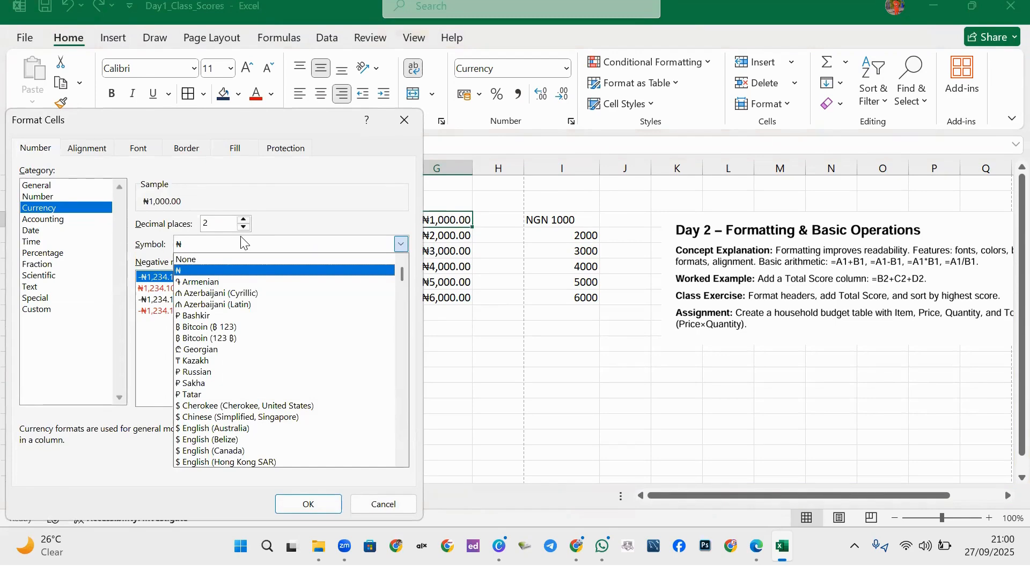
{"action": "type", "text": "NGN"}
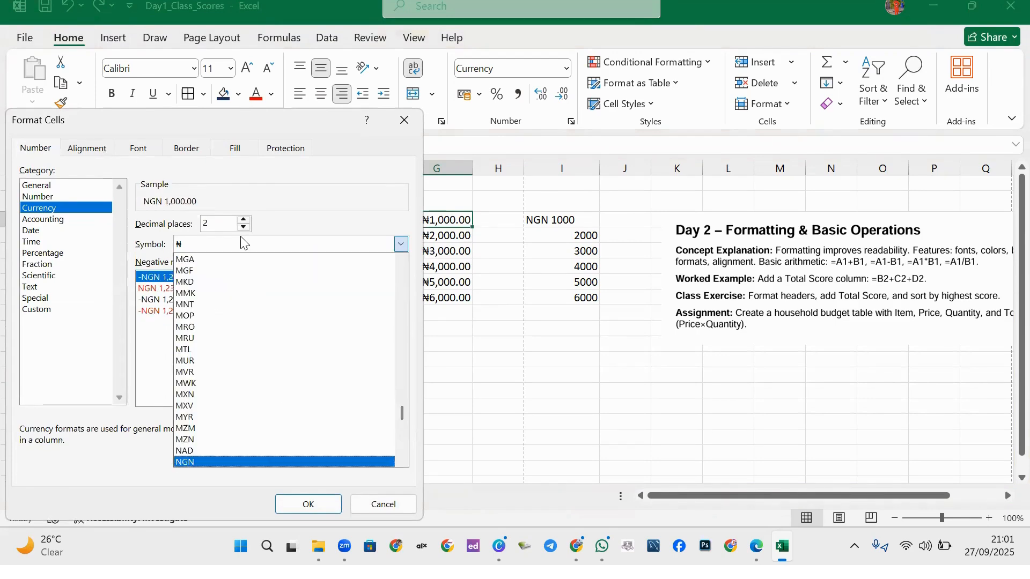
{"action": "left_click", "coordinate": [196, 462]}
{"action": "left_click", "coordinate": [331, 504]}
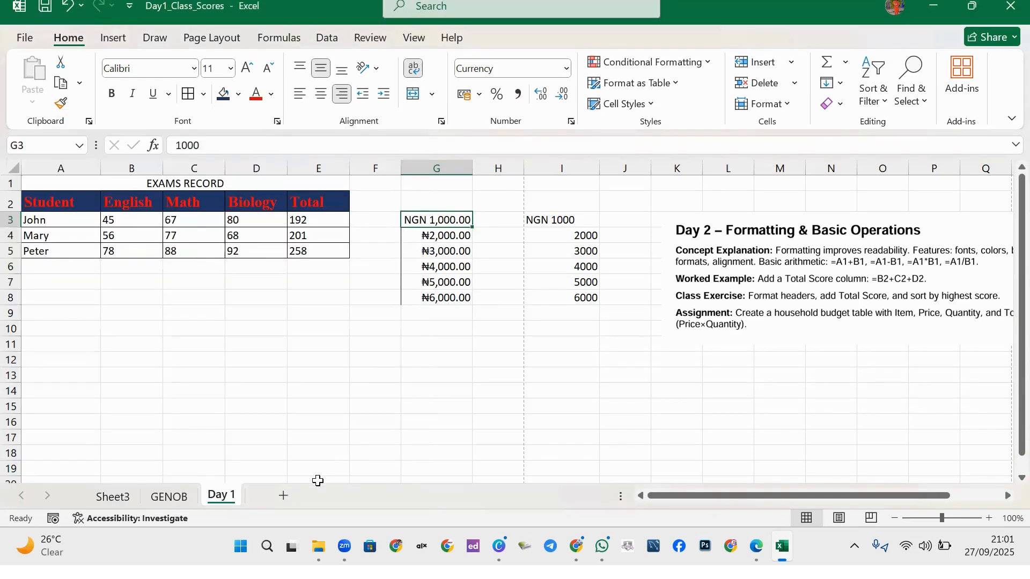
{"action": "left_click", "coordinate": [532, 300]}
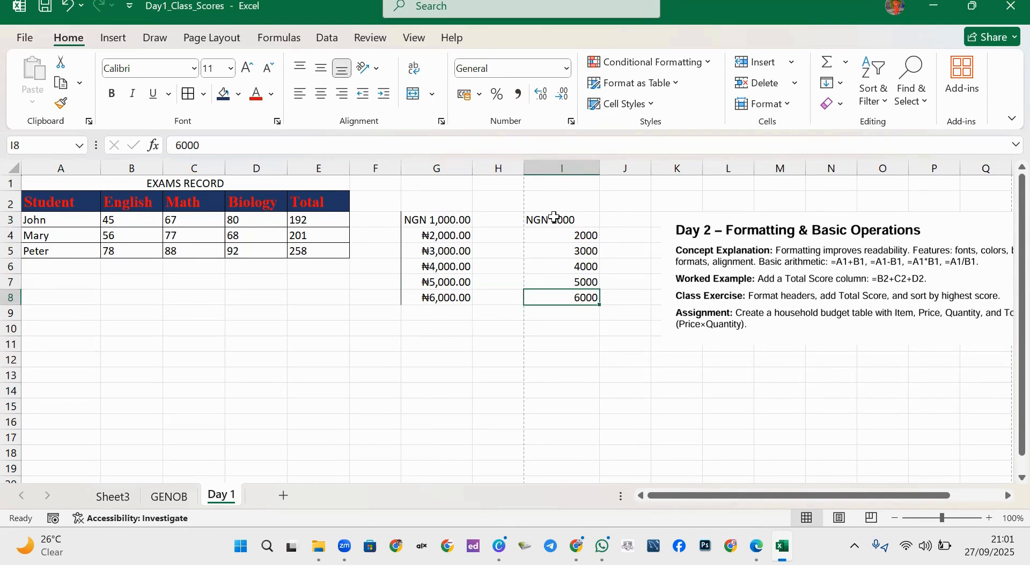
Add a thousands comma to I3 so it reads NGN 1,000.
{"action": "left_click", "coordinate": [554, 217]}
{"action": "triple_click", "coordinate": [555, 219]}
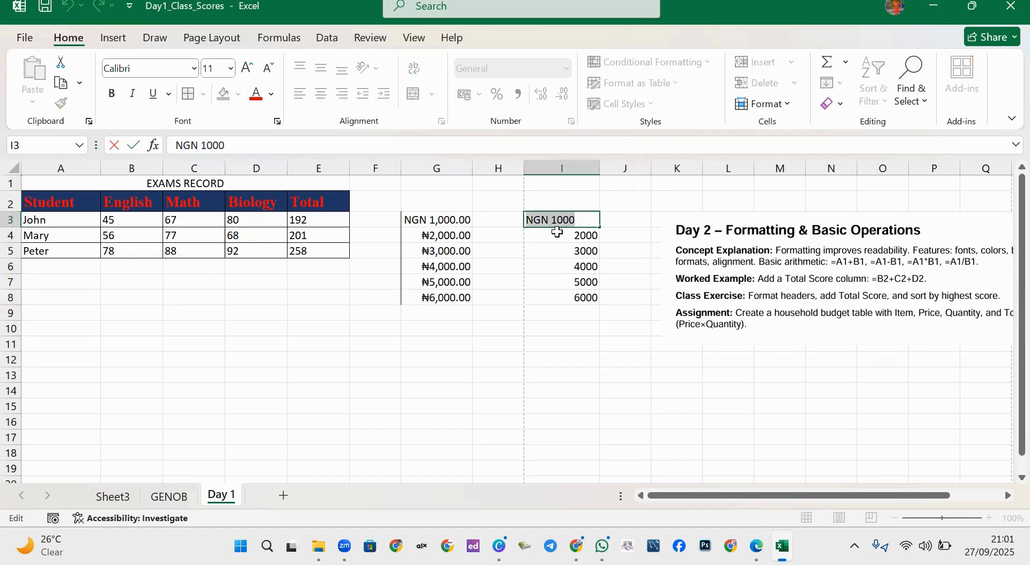
{"action": "left_click", "coordinate": [560, 221]}
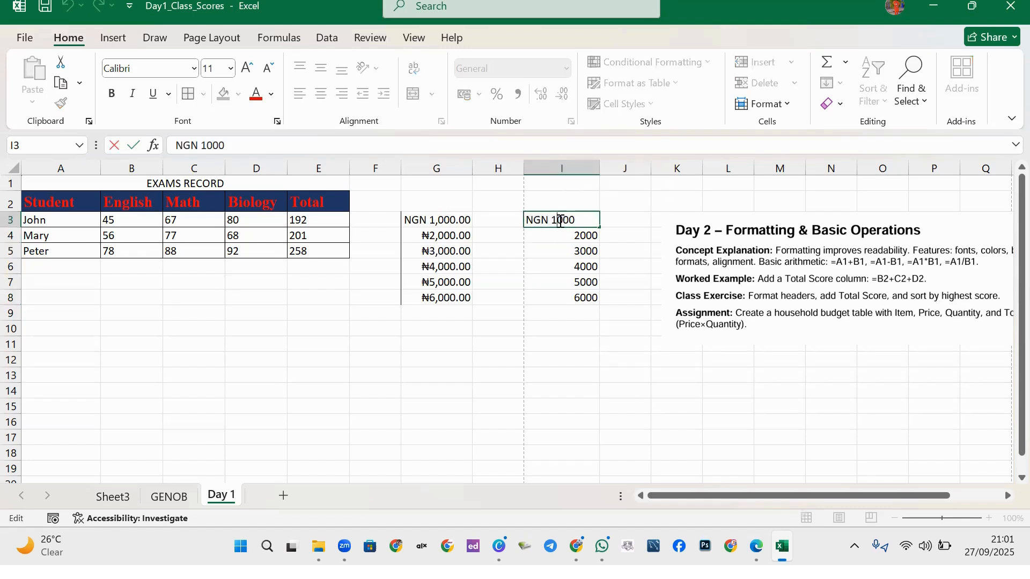
{"action": "type", "text": ","}
{"action": "left_click", "coordinate": [568, 298]}
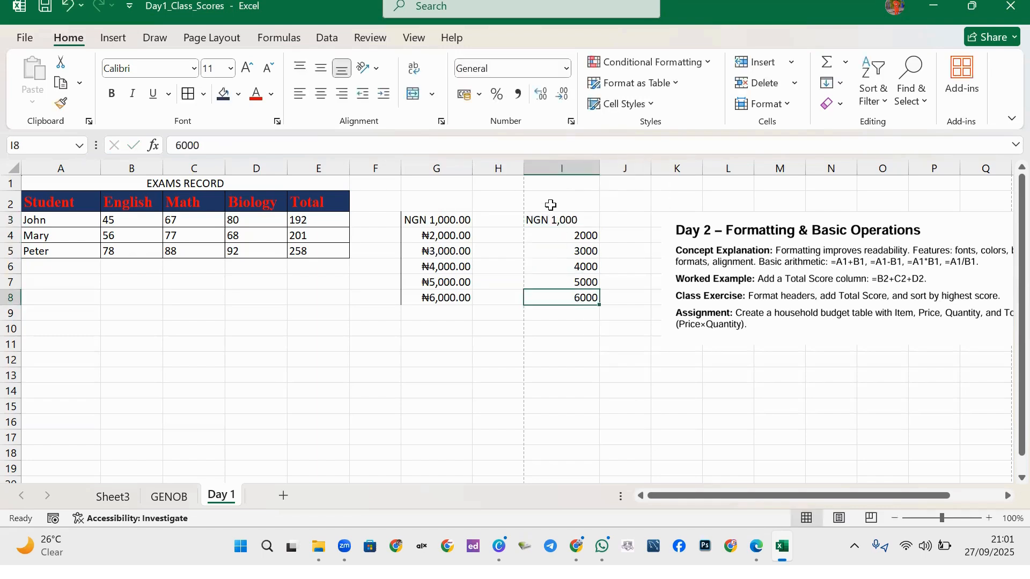
Widen columns I and G slightly and select the amounts G3:G8.
{"action": "left_click_drag", "start_coordinate": [600, 169], "coordinate": [608, 168]}
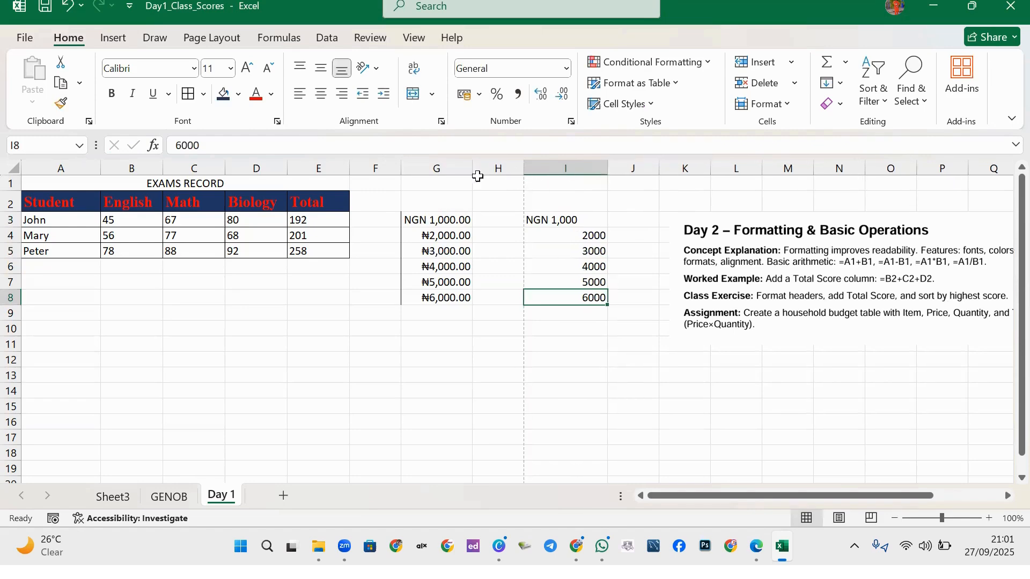
{"action": "mouse_move", "coordinate": [472, 165]}
{"action": "left_mouse_down"}
{"action": "mouse_move", "coordinate": [481, 160]}
{"action": "mouse_move", "coordinate": [480, 176]}
{"action": "left_mouse_up"}
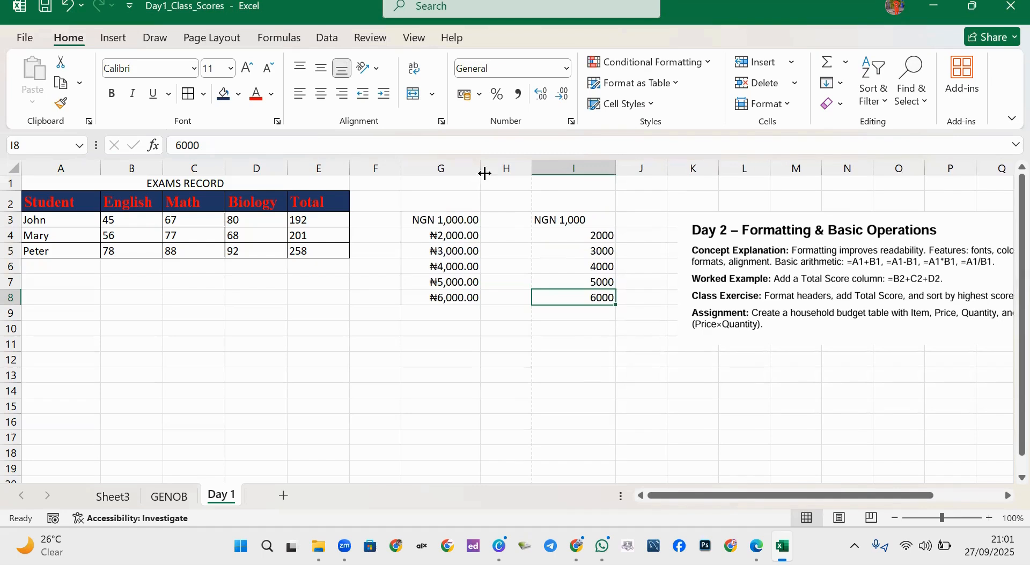
{"action": "left_click_drag", "start_coordinate": [458, 217], "coordinate": [462, 298]}
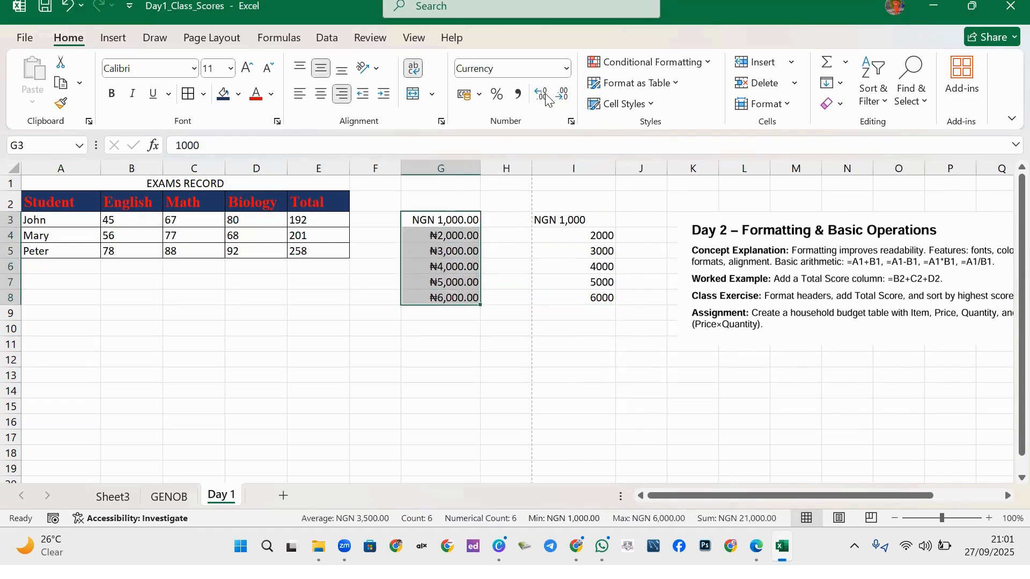
Drop both decimal places so G3:G8 read NGN 1,000 through NGN 6,000.
{"action": "left_click", "coordinate": [563, 94]}
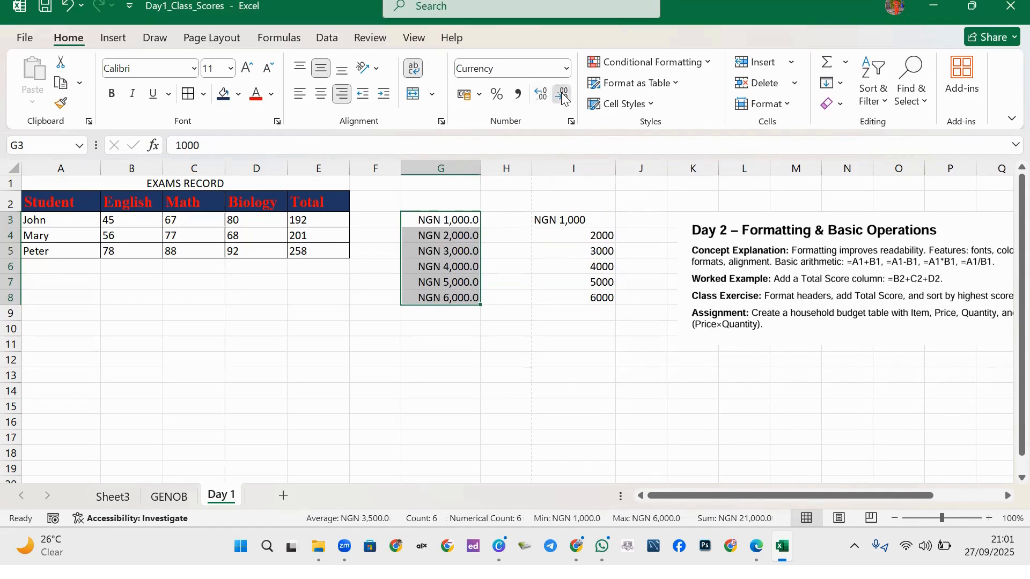
{"action": "left_click", "coordinate": [563, 95]}
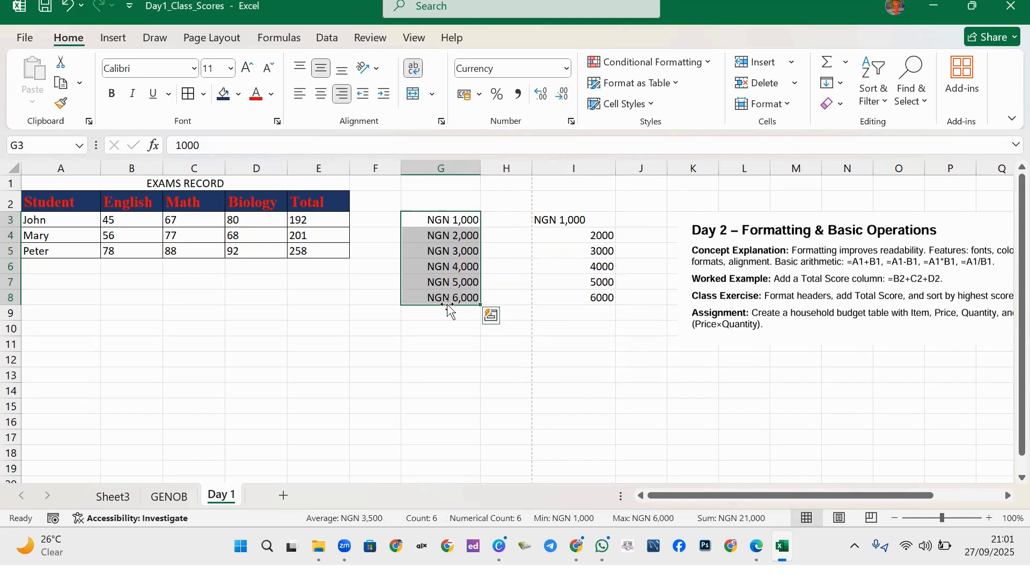
{"action": "left_click", "coordinate": [539, 248]}
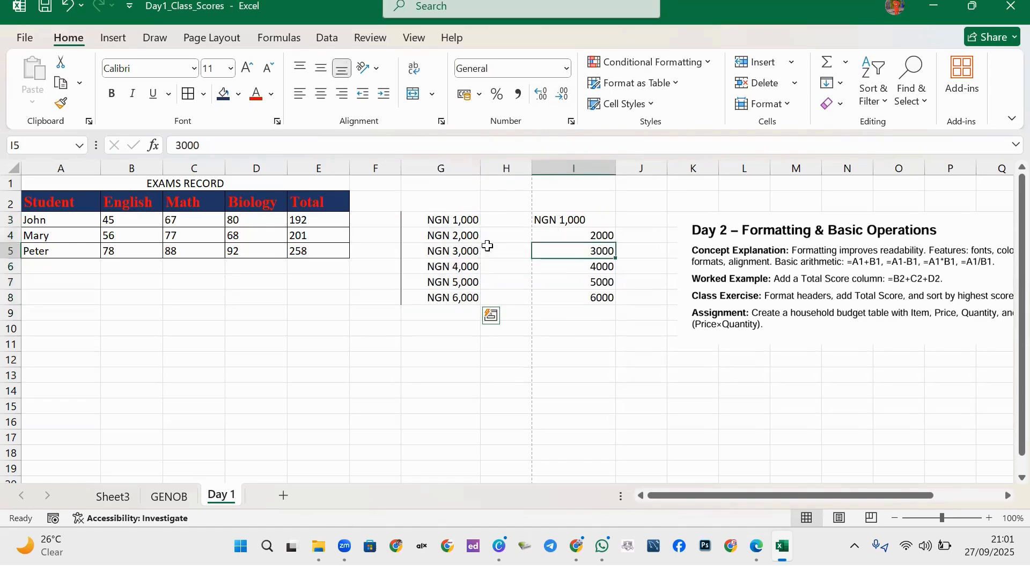
{"action": "left_click", "coordinate": [455, 223]}
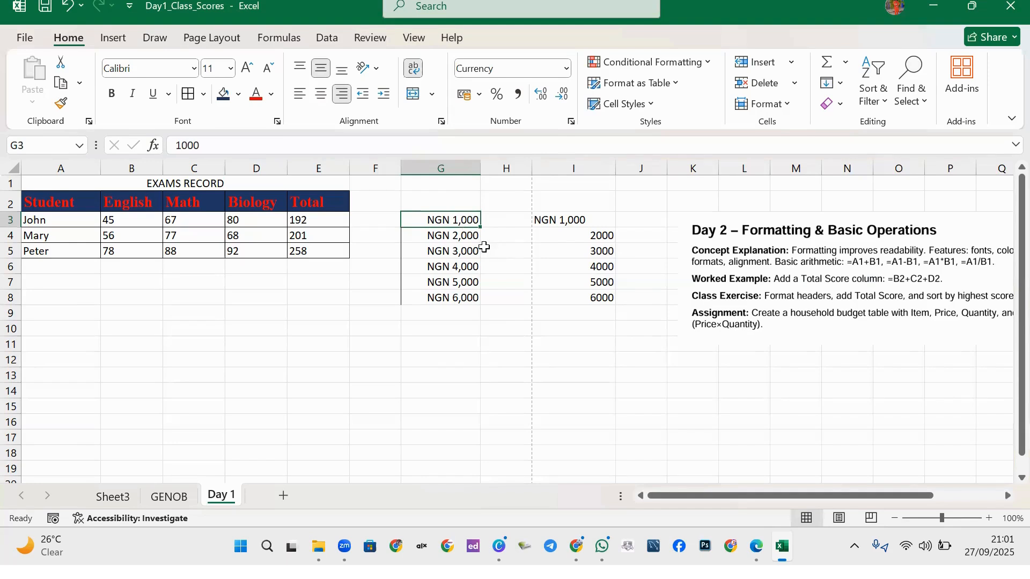
{"action": "left_click", "coordinate": [566, 217]}
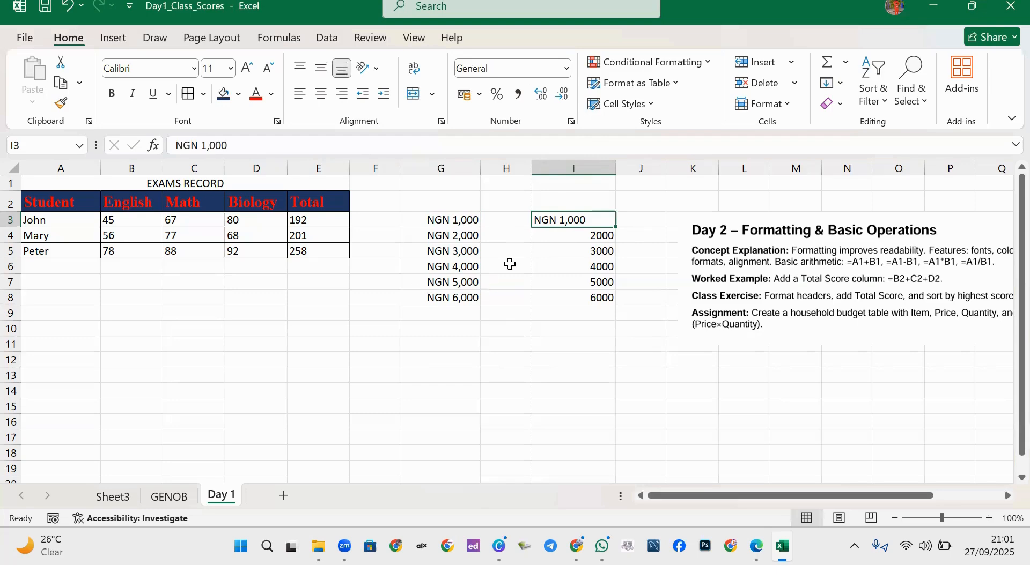
{"action": "left_click", "coordinate": [454, 221]}
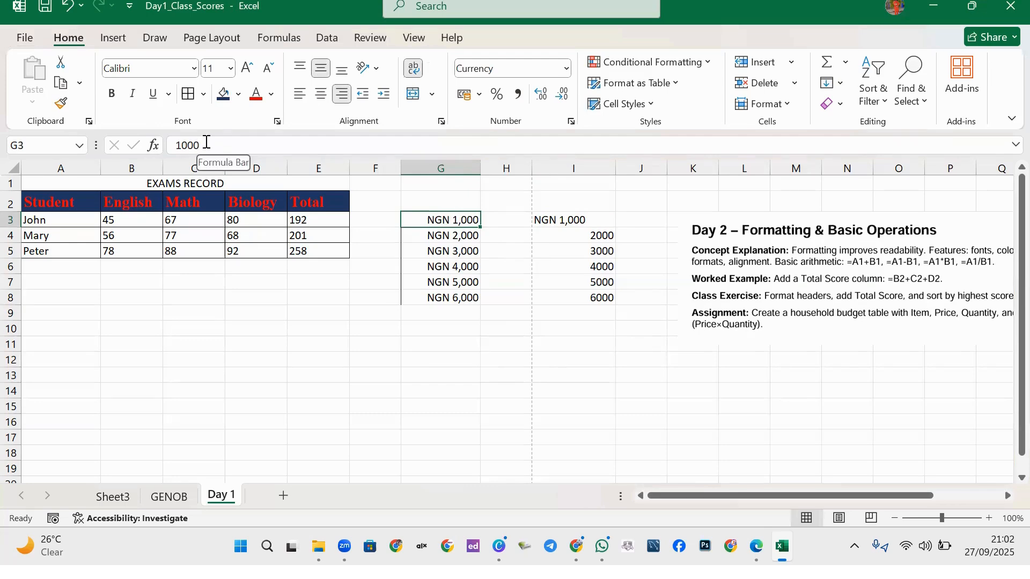
{"action": "left_click", "coordinate": [577, 221]}
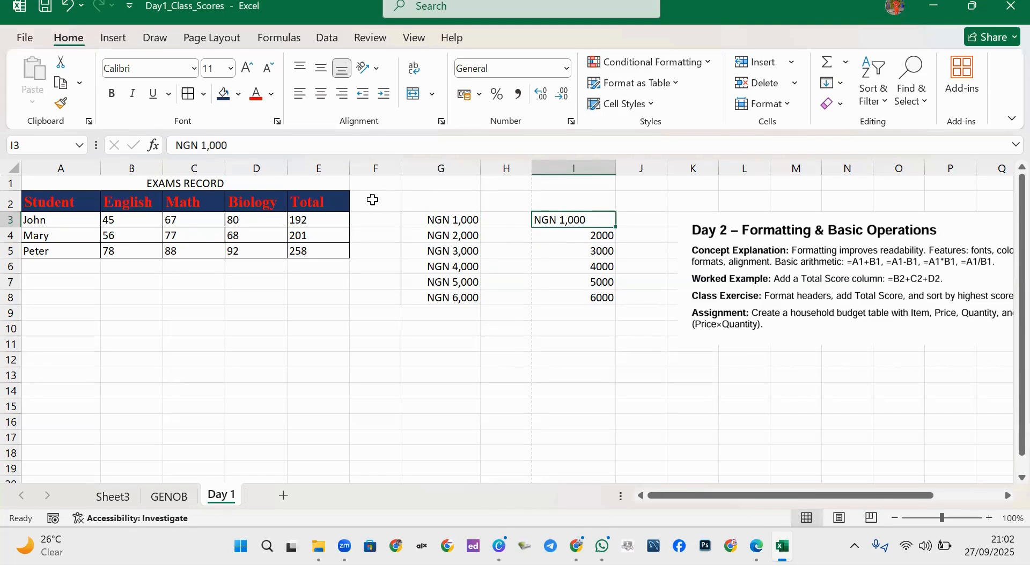
{"action": "left_click", "coordinate": [456, 222]}
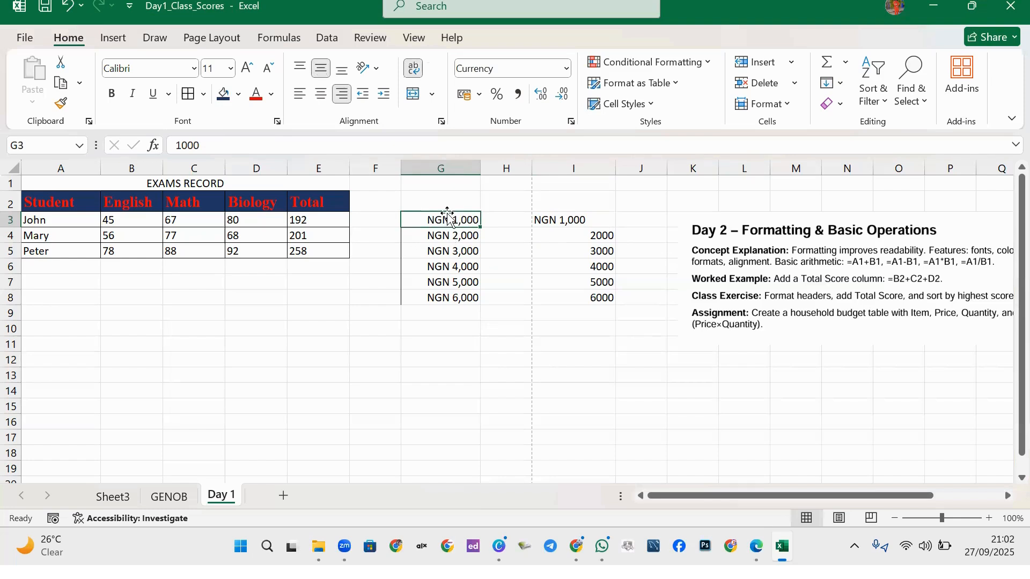
{"action": "left_click", "coordinate": [560, 219]}
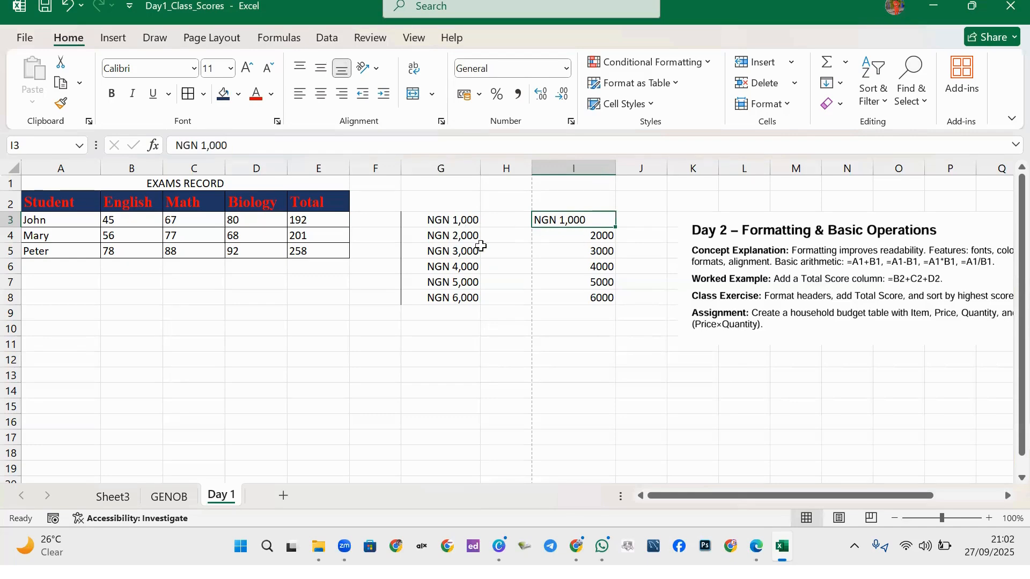
{"action": "left_click", "coordinate": [577, 236]}
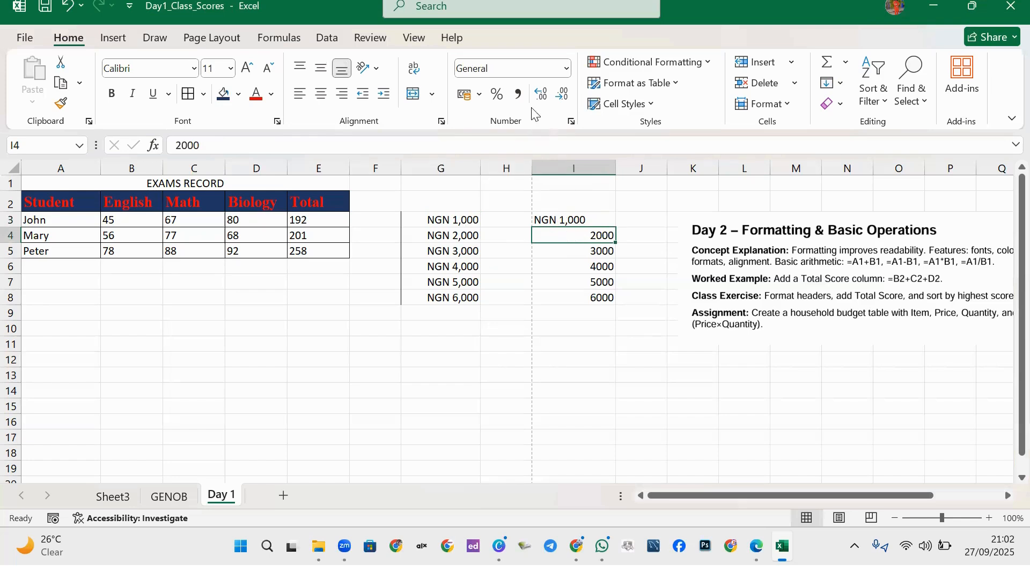
Copy G4's NGN currency format onto I4 with Format Painter, making it NGN 2,000.
{"action": "left_click", "coordinate": [461, 235]}
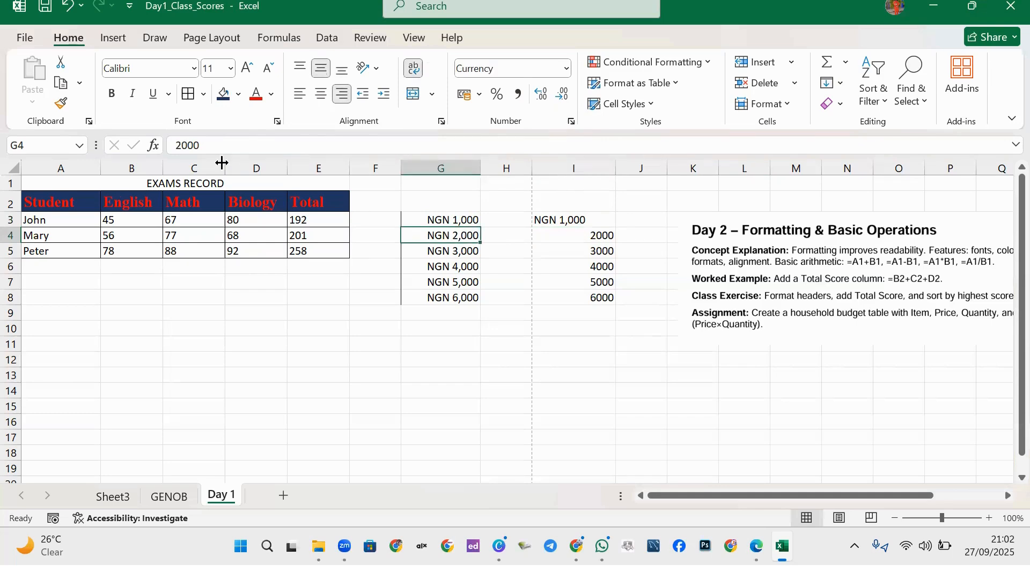
{"action": "left_click", "coordinate": [61, 107]}
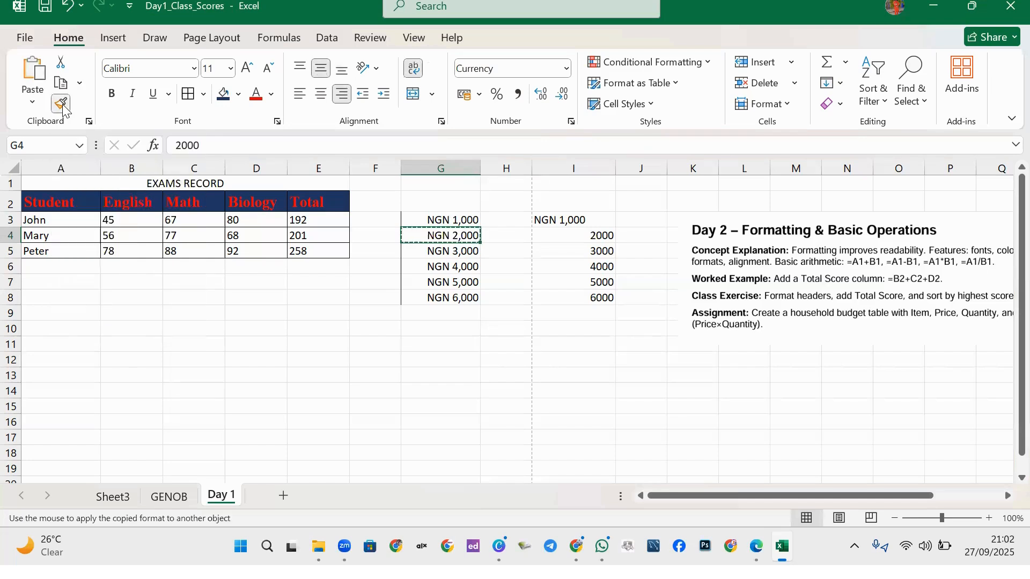
{"action": "left_click", "coordinate": [590, 237]}
{"action": "left_click", "coordinate": [561, 276]}
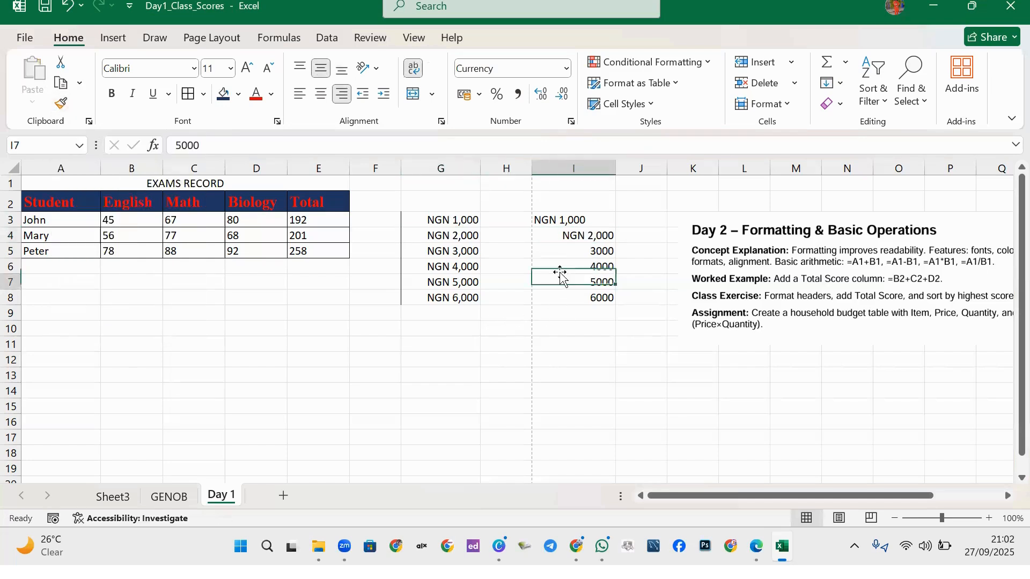
{"action": "left_click", "coordinate": [585, 237]}
{"action": "left_click", "coordinate": [569, 222]}
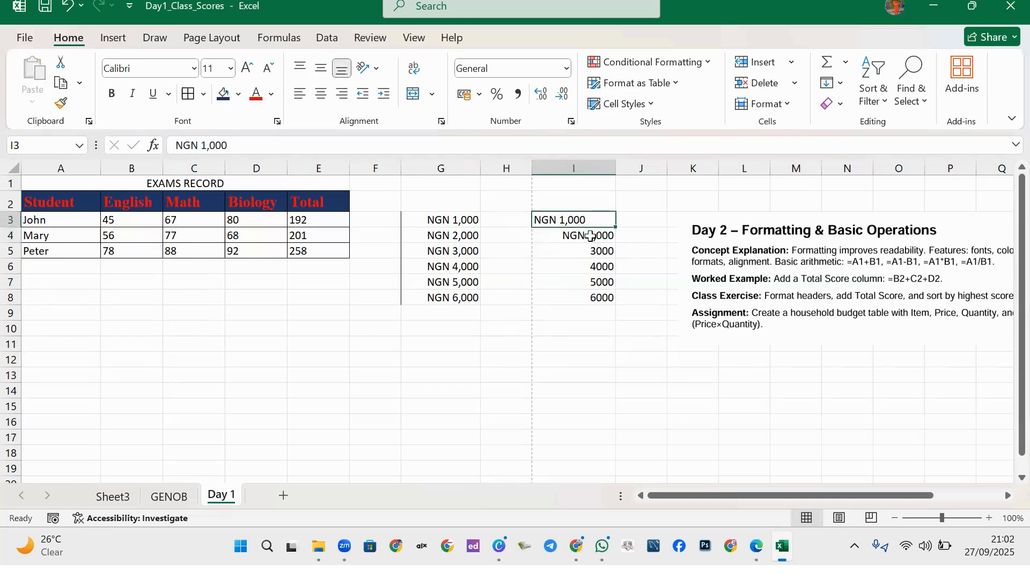
{"action": "left_click", "coordinate": [583, 237]}
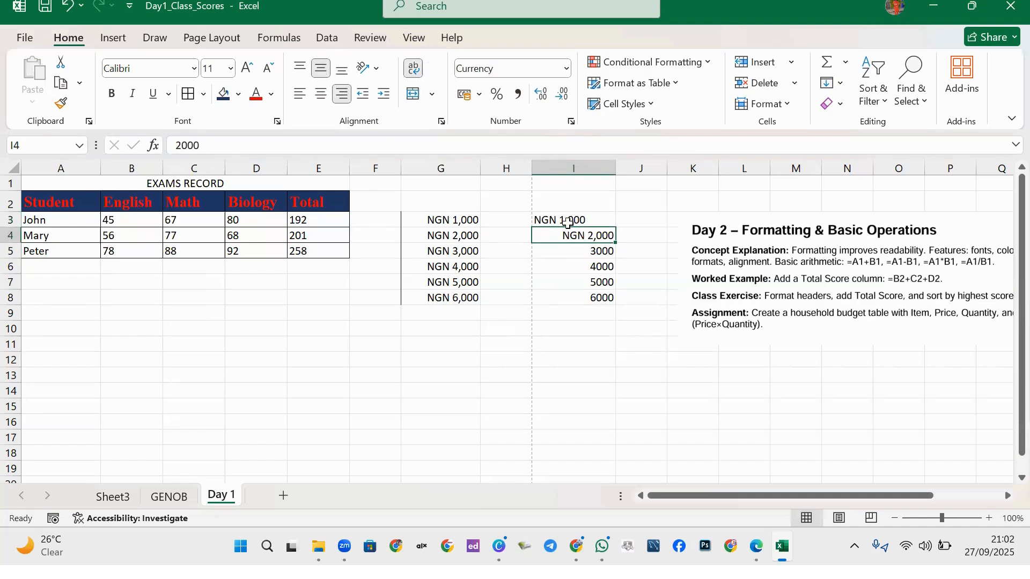
{"action": "left_click", "coordinate": [565, 221]}
{"action": "left_click", "coordinate": [585, 235]}
{"action": "left_click", "coordinate": [643, 218]}
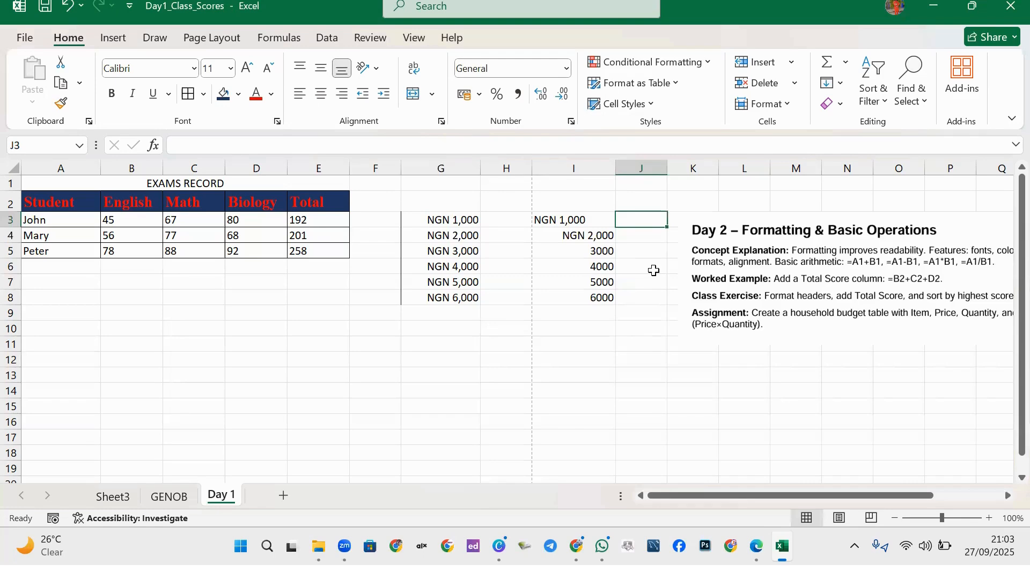
Enter =G3+I3 in J3, which gives #VALUE!, and =G4+I4 in J4.
{"action": "type", "text": "="}
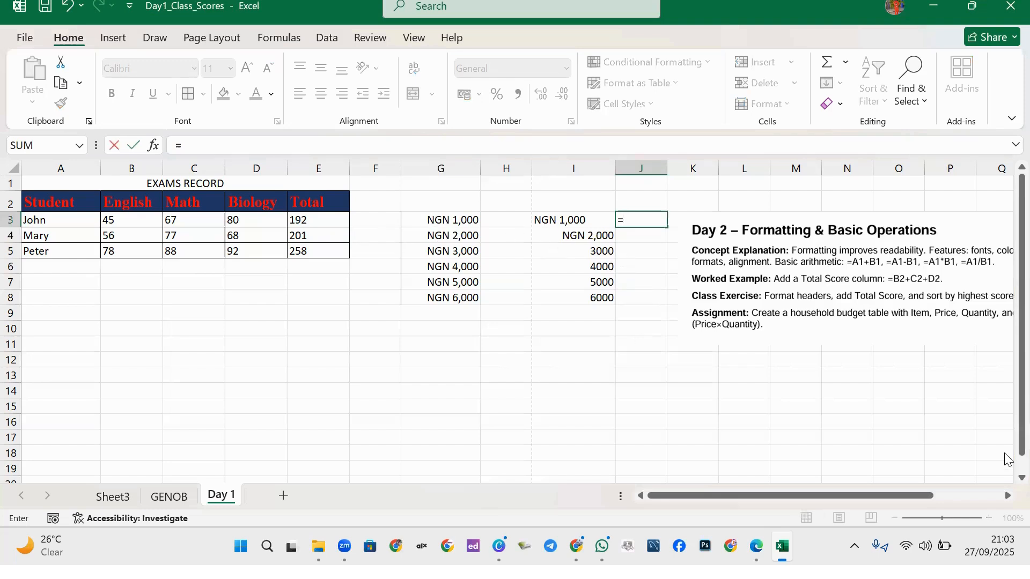
{"action": "type", "text": "G"}
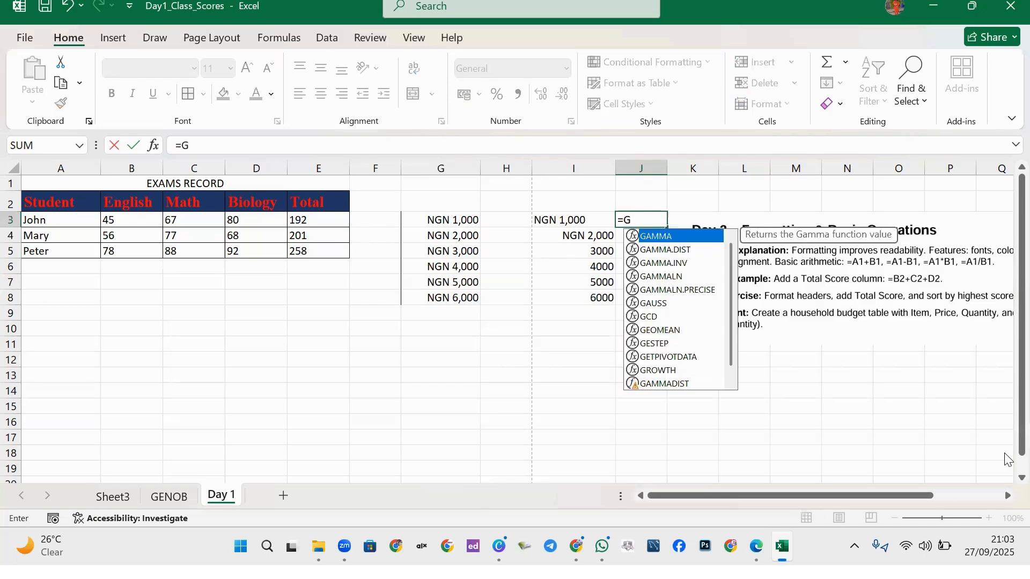
{"action": "type", "text": "3"}
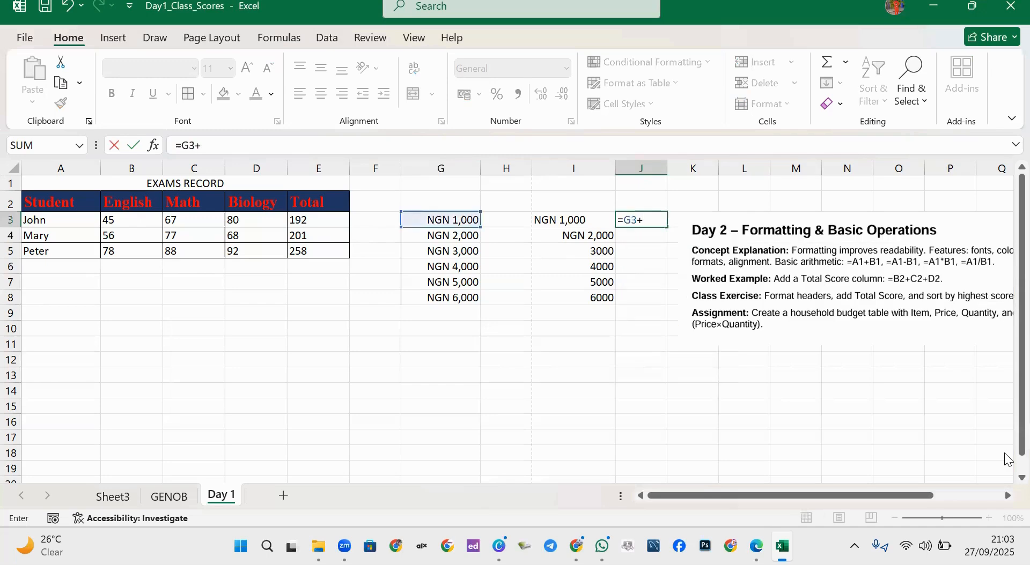
{"action": "type", "text": "+I3"}
{"action": "key", "text": "Return"}
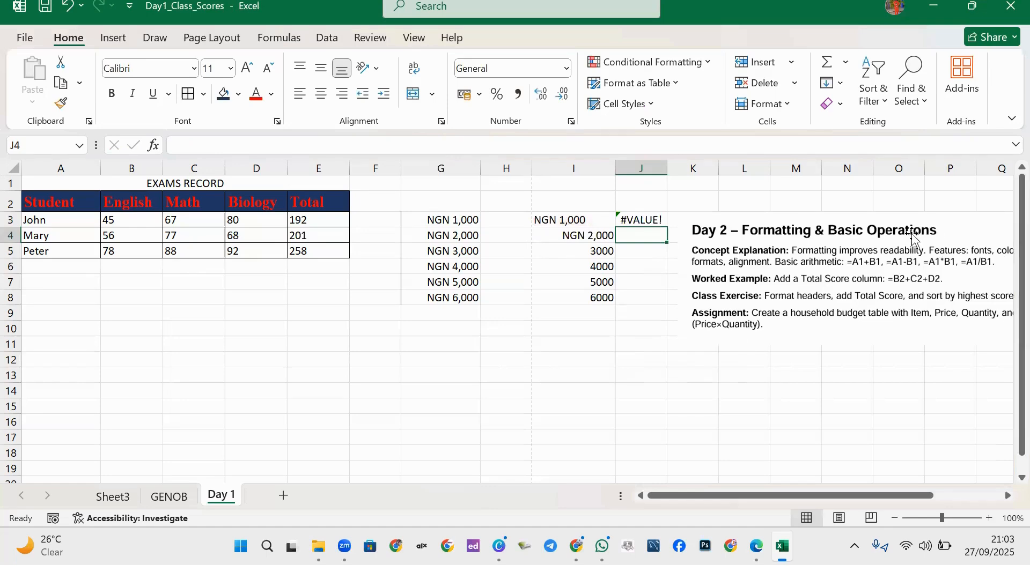
{"action": "left_click", "coordinate": [636, 214]}
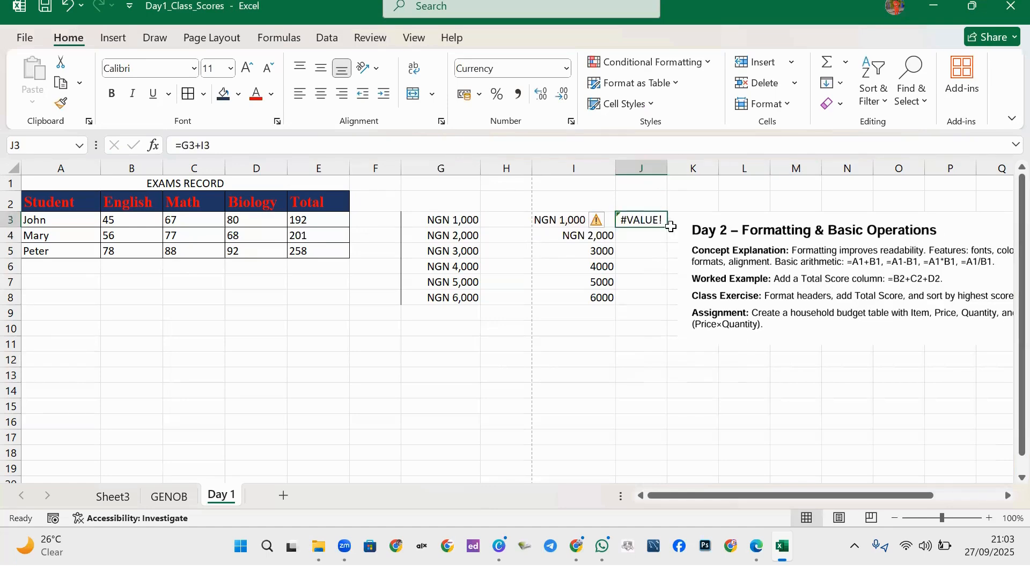
{"action": "left_click", "coordinate": [655, 235]}
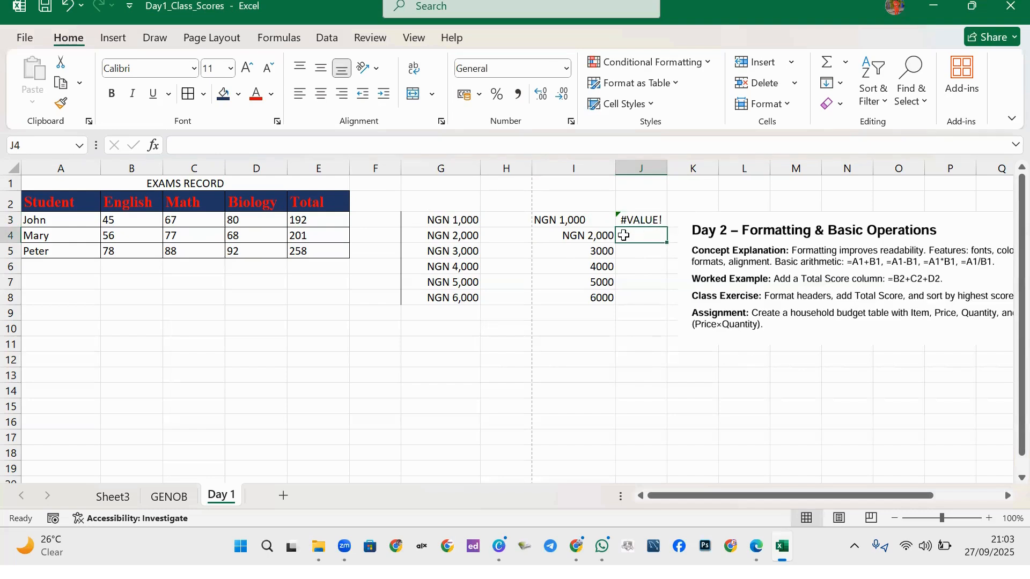
{"action": "type", "text": "="}
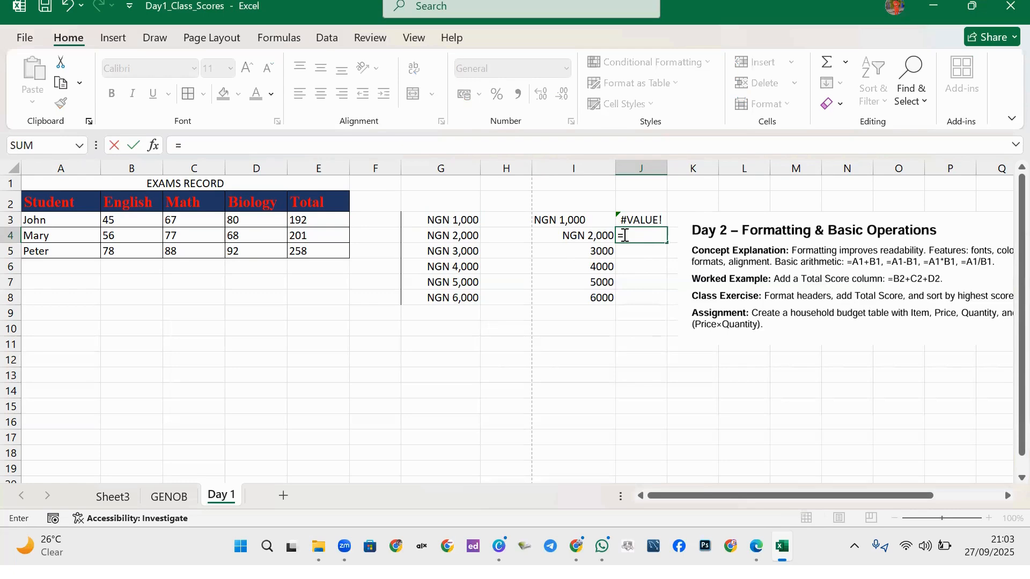
{"action": "type", "text": "G"}
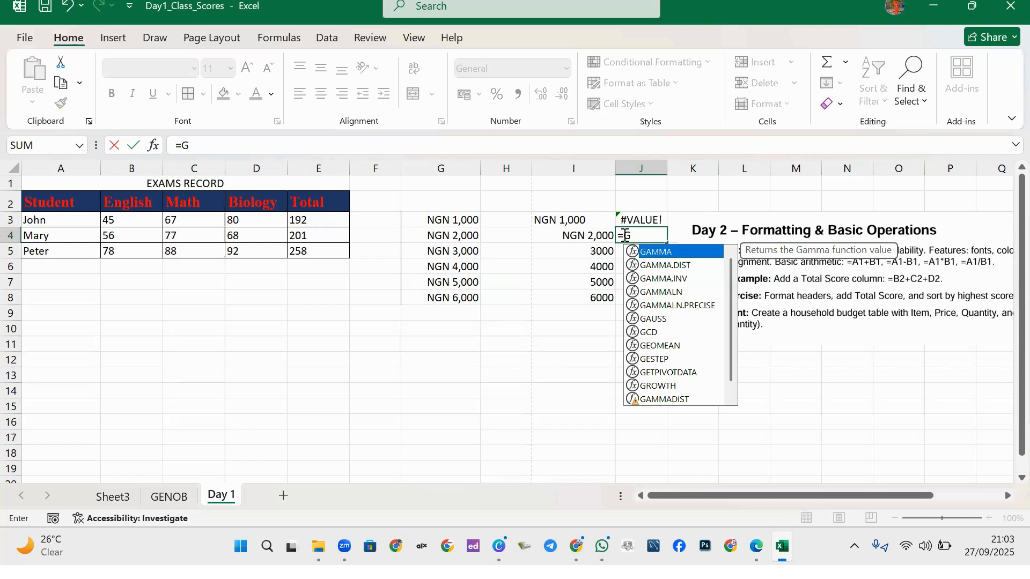
{"action": "type", "text": "4"}
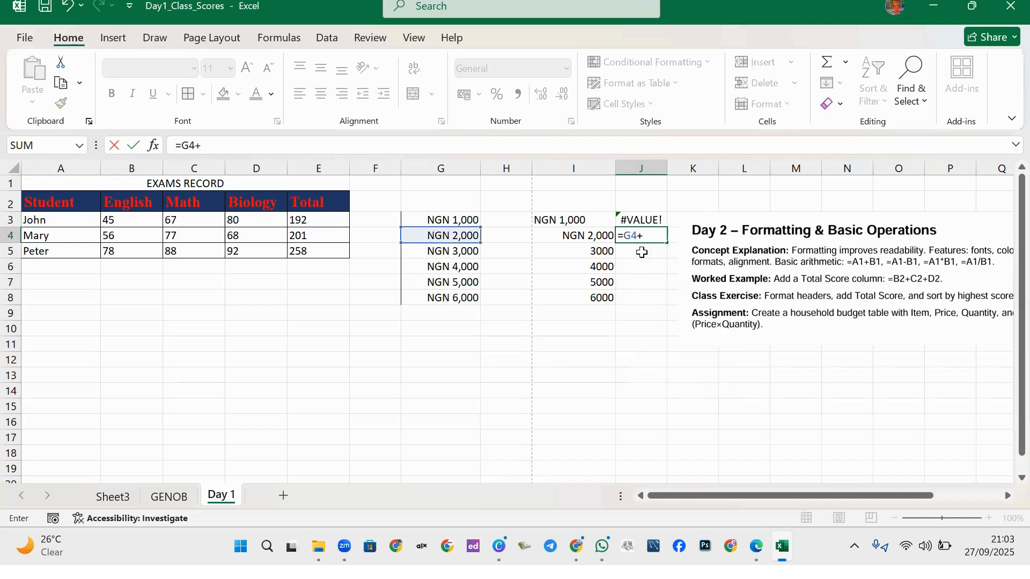
{"action": "type", "text": "+I4"}
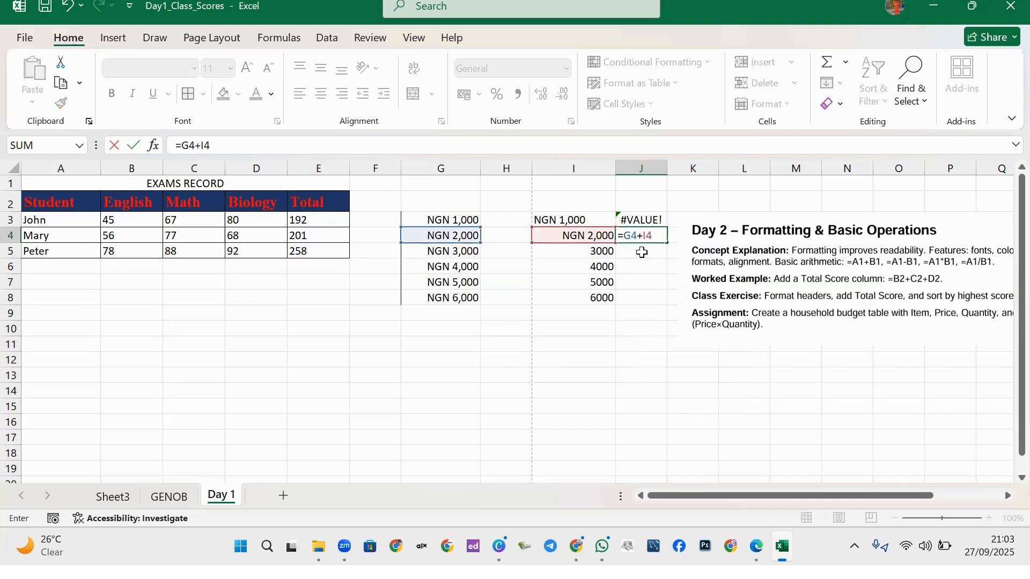
{"action": "key", "text": "Return"}
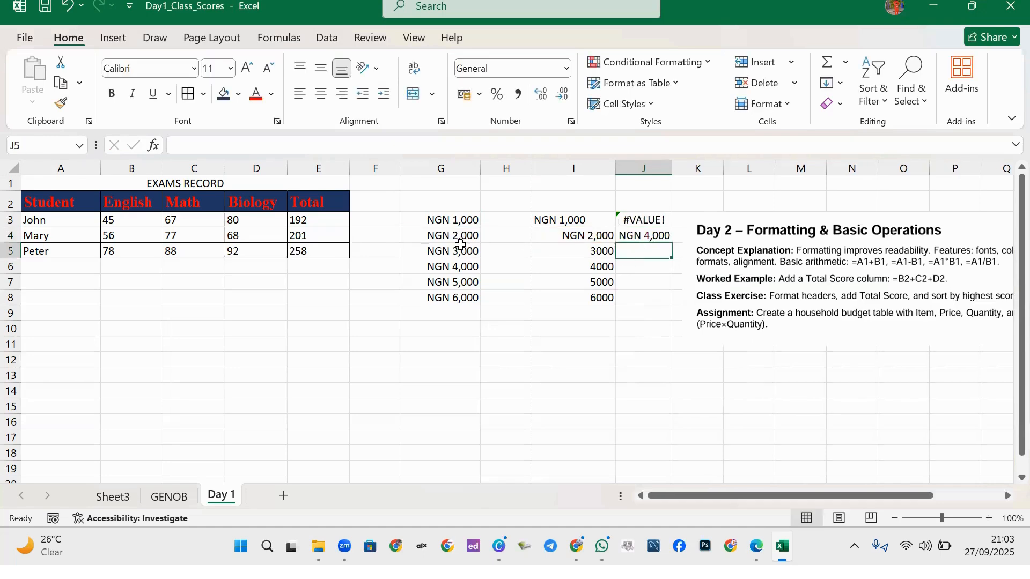
Check J4's NGN 4,000 result, then show the error-checking options for J3's #VALUE!
{"action": "left_click", "coordinate": [650, 237]}
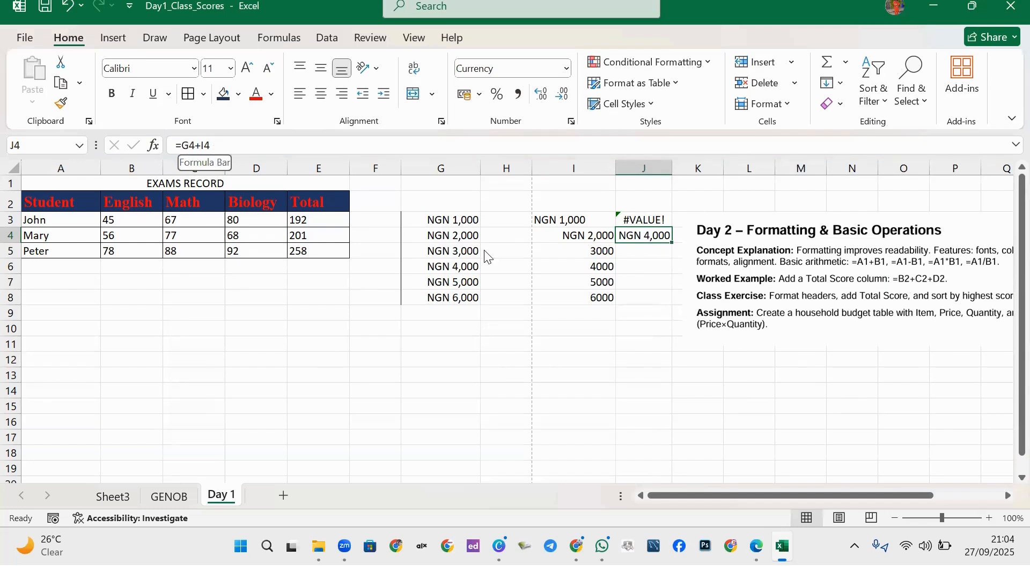
{"action": "left_click", "coordinate": [646, 221]}
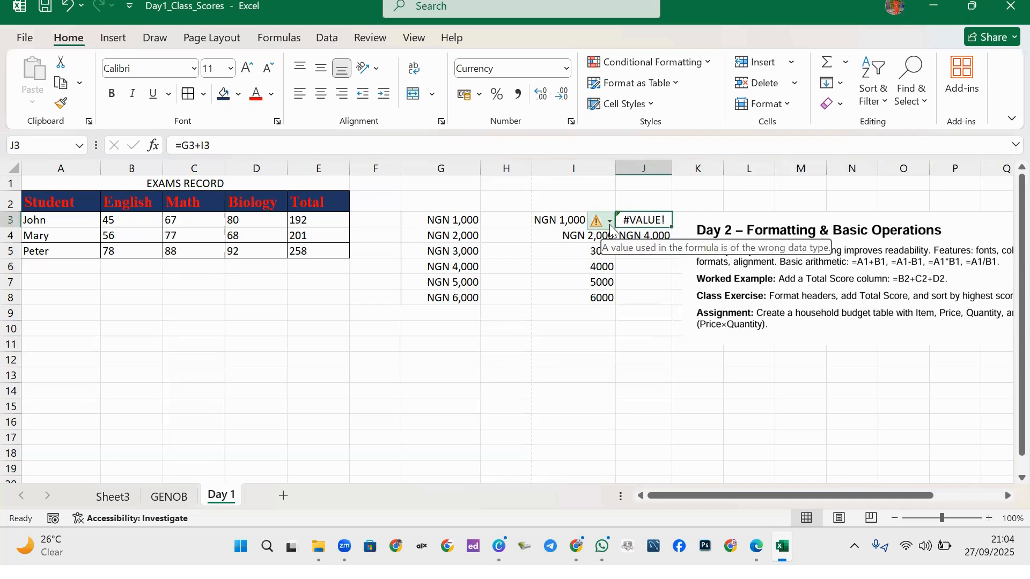
{"action": "left_click", "coordinate": [609, 223]}
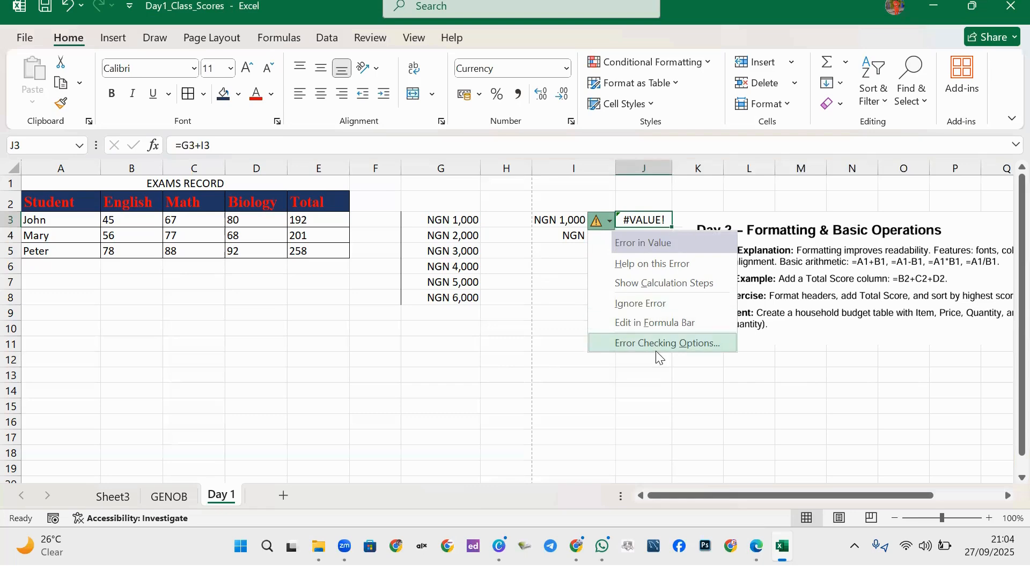
{"action": "left_click", "coordinate": [669, 344]}
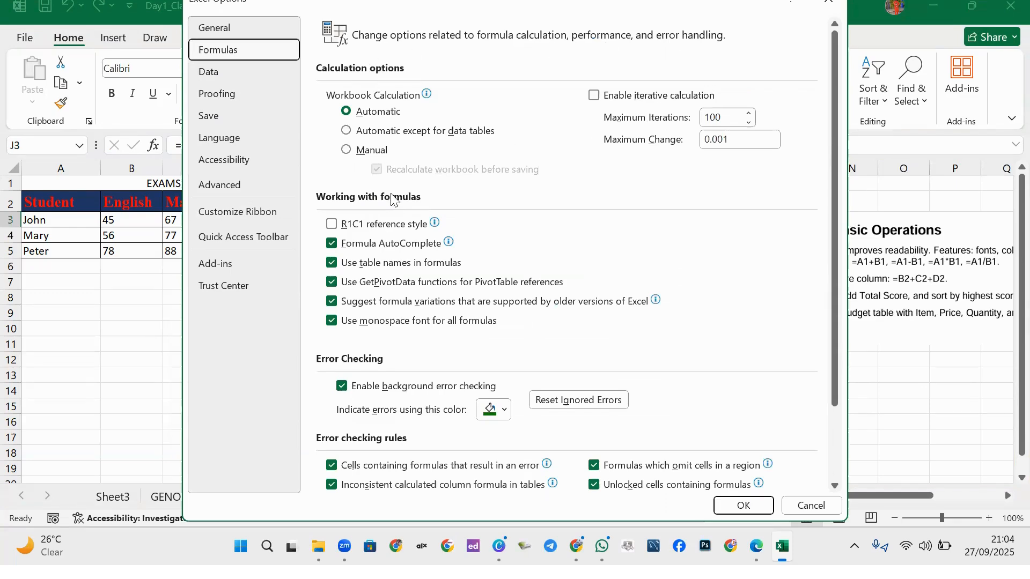
{"action": "scroll", "coordinate": [663, 144], "scroll_direction": "down", "scroll_amount": 3}
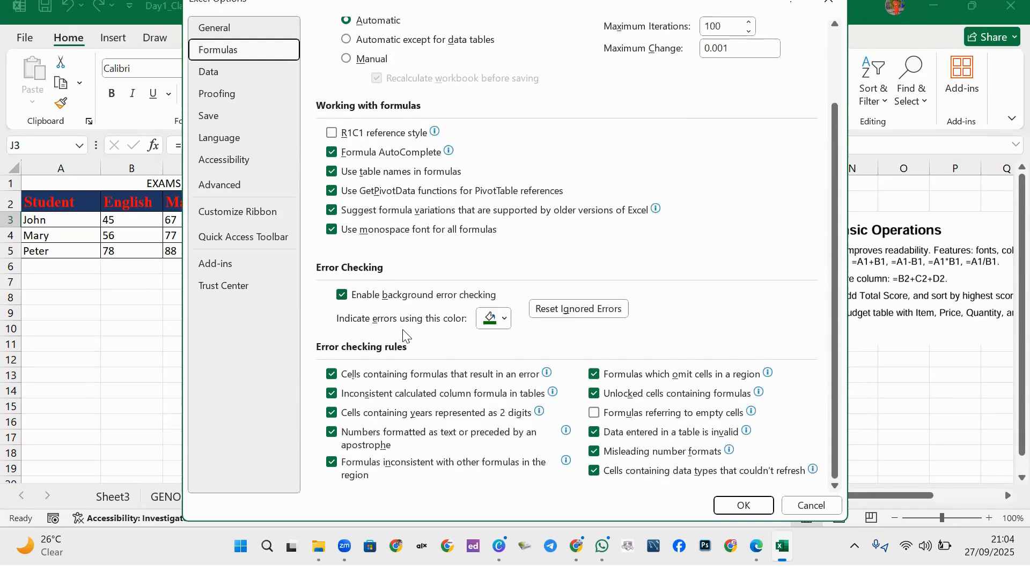
{"action": "scroll", "coordinate": [704, 113], "scroll_direction": "up", "scroll_amount": 3}
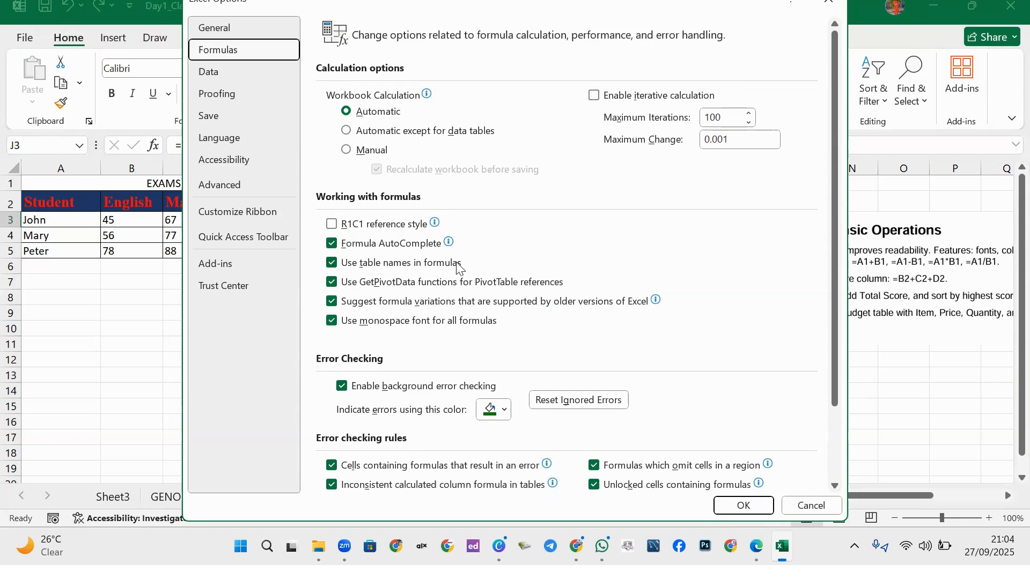
{"action": "left_click", "coordinate": [828, 2]}
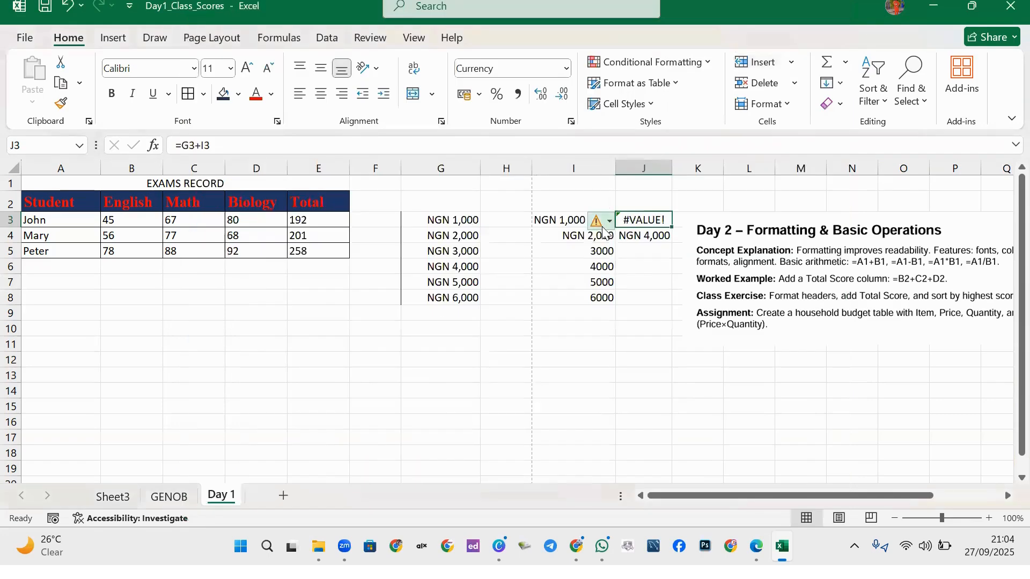
Delete the 'NGN ' text in I3 so it holds the plain number 1,000.
{"action": "mouse_move", "coordinate": [600, 225]}
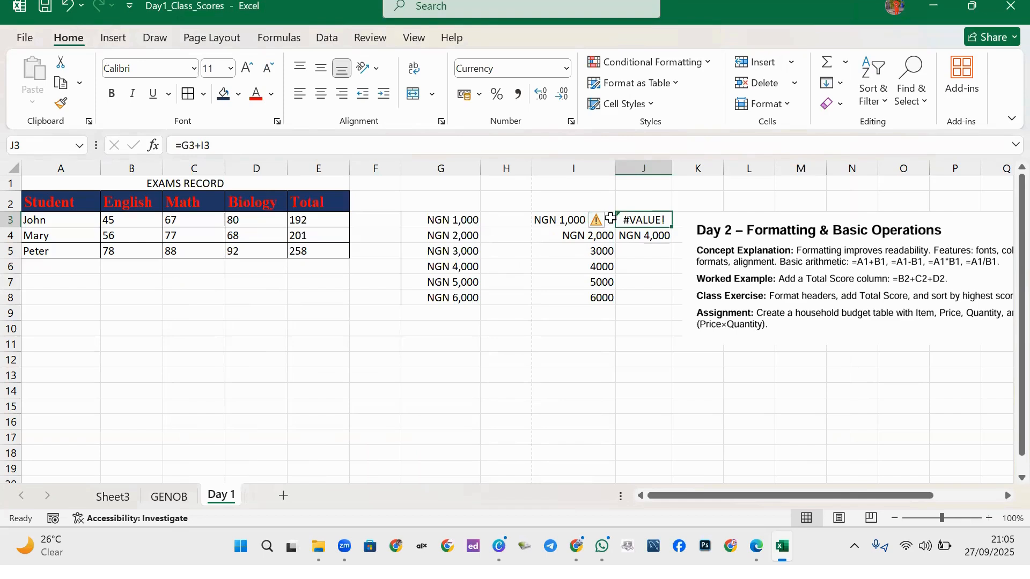
{"action": "left_click", "coordinate": [560, 221]}
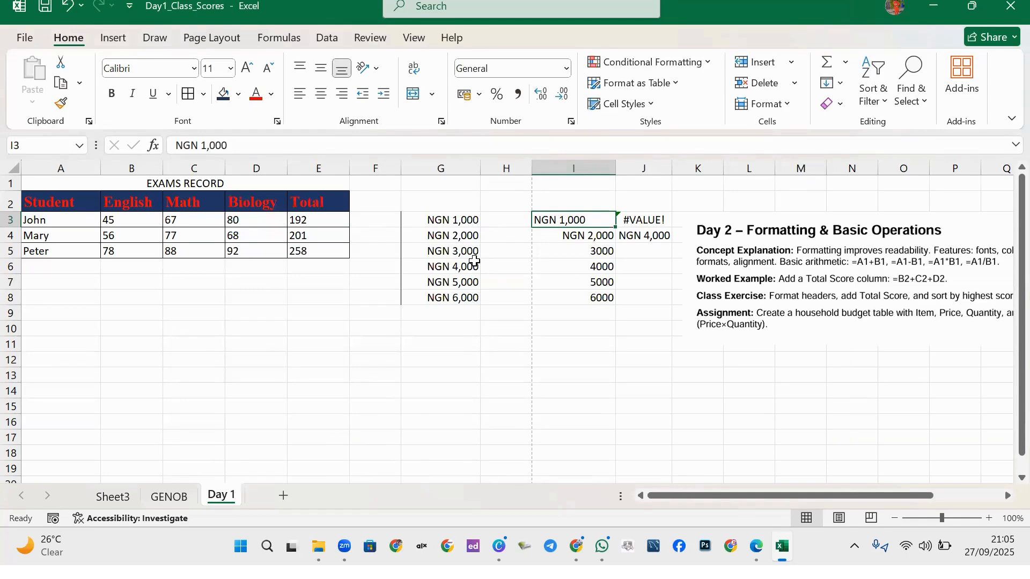
{"action": "double_click", "coordinate": [558, 220]}
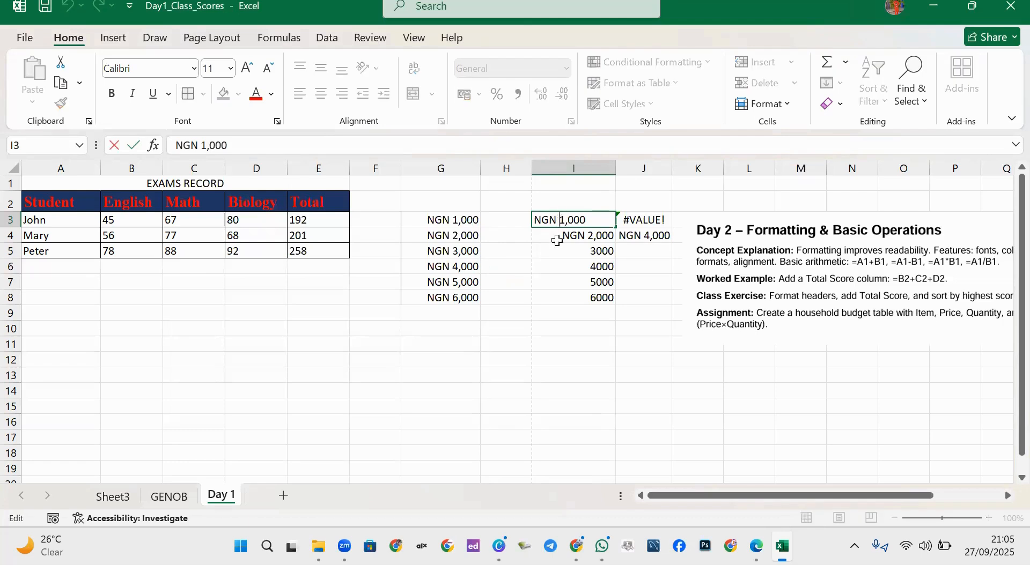
{"action": "key", "text": "BackSpace"}
{"action": "key", "text": "BackSpace"}
{"action": "key", "text": "BackSpace"}
{"action": "key", "text": "BackSpace"}
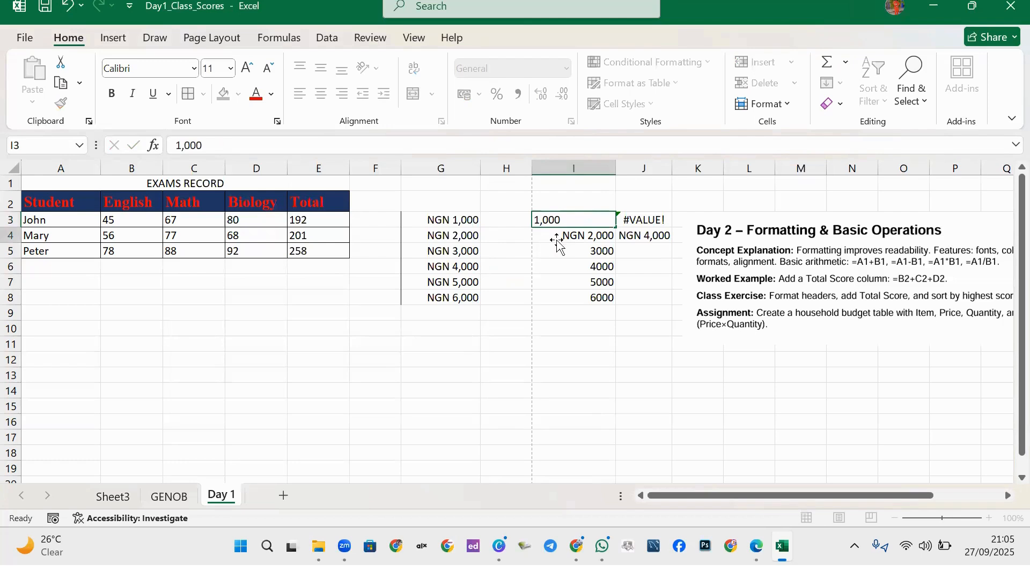
{"action": "key", "text": "Return"}
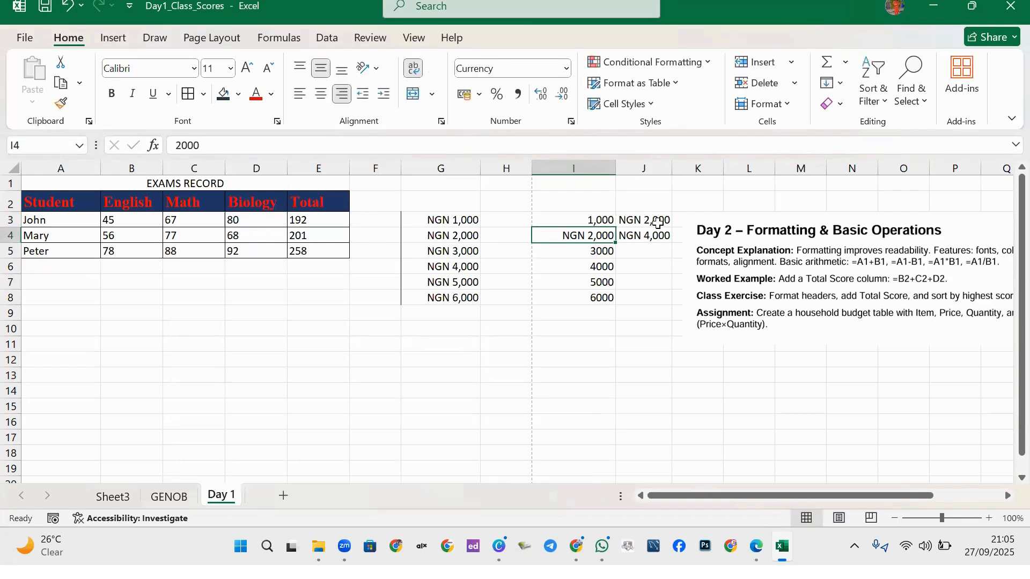
{"action": "left_click", "coordinate": [595, 220]}
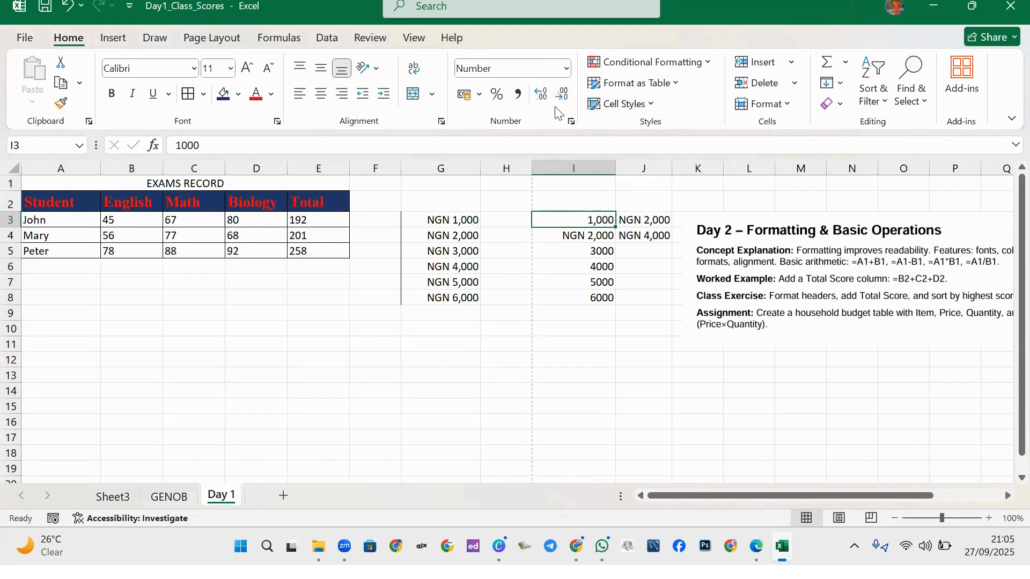
Format I3 as Currency with the NGN symbol and 0 decimal places.
{"action": "left_click", "coordinate": [571, 122]}
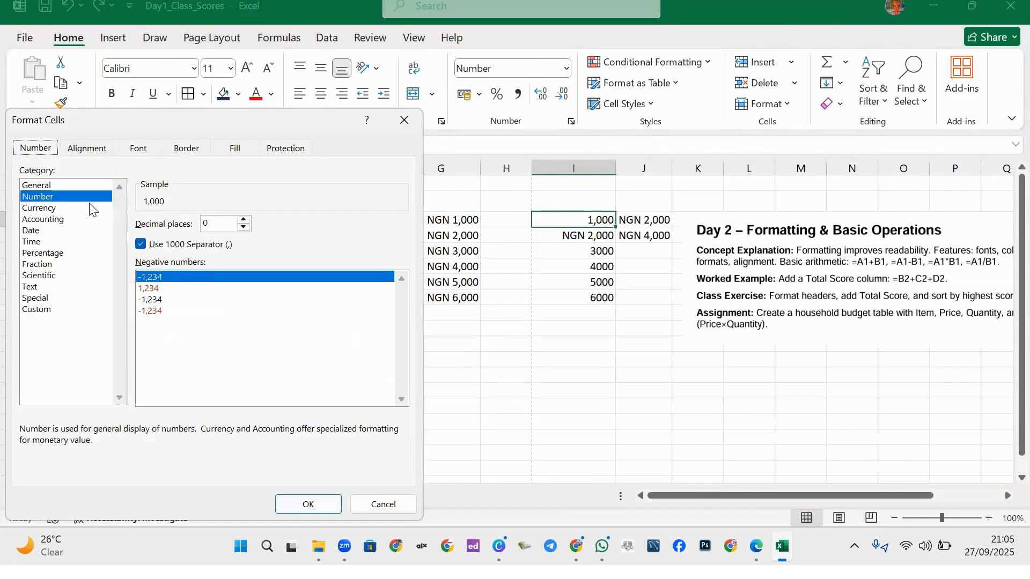
{"action": "left_click", "coordinate": [62, 208]}
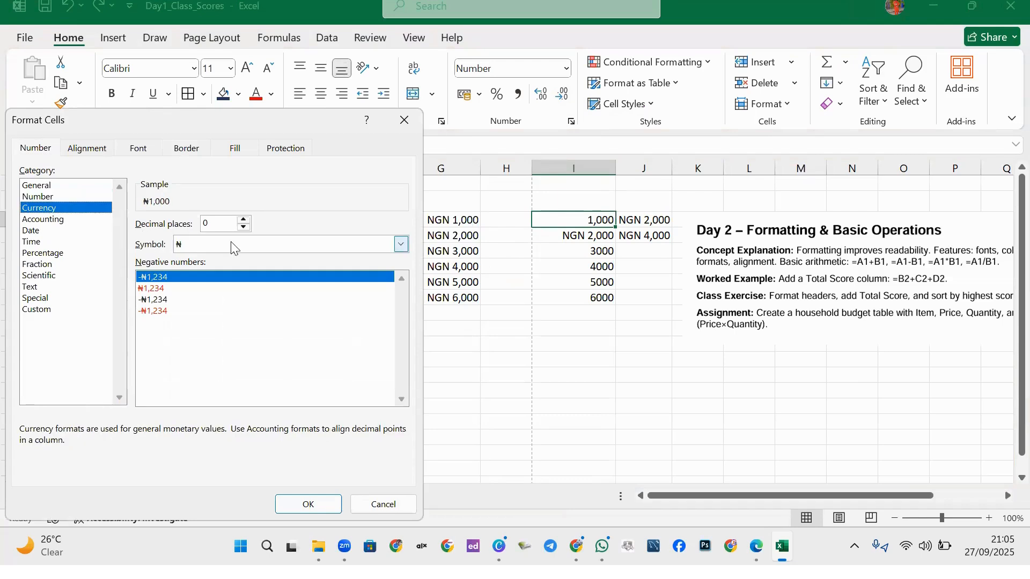
{"action": "left_click", "coordinate": [210, 245]}
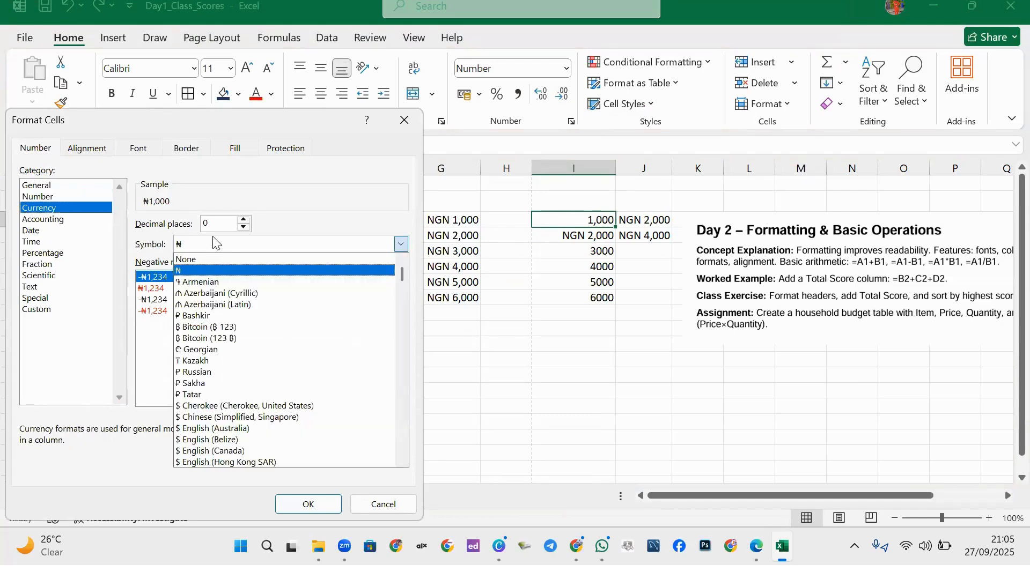
{"action": "type", "text": "NGN"}
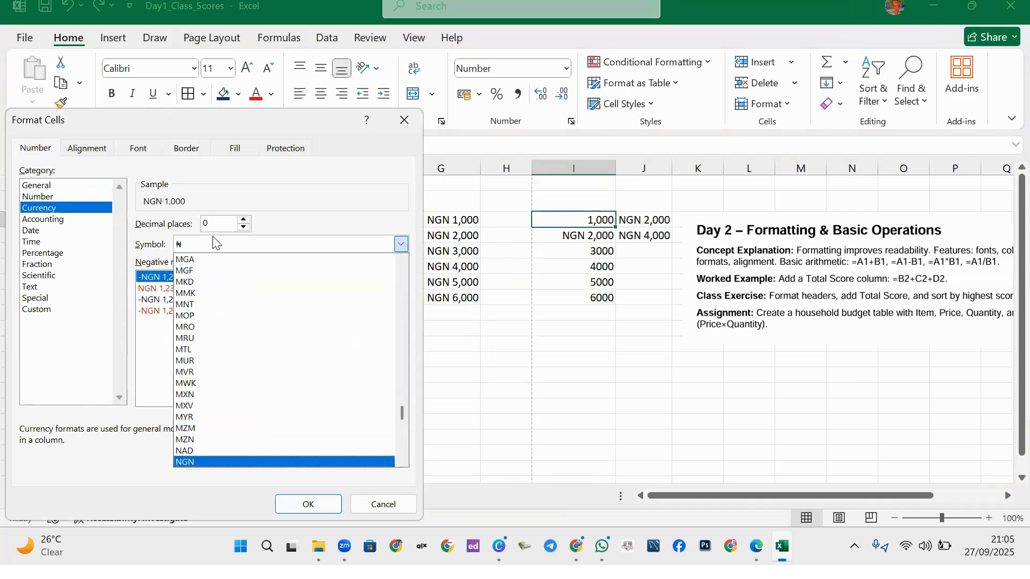
{"action": "key", "text": "Return"}
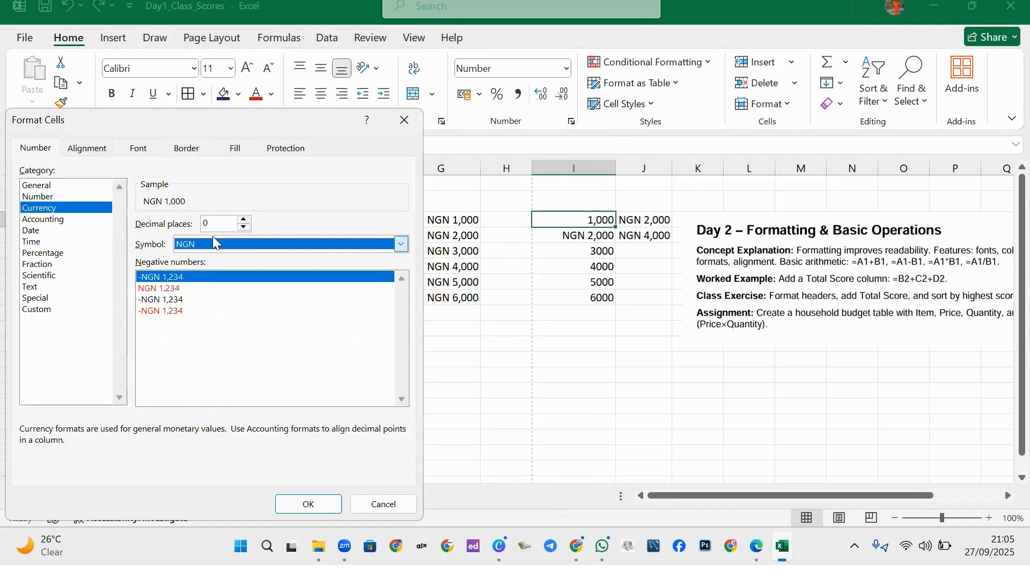
{"action": "left_click", "coordinate": [306, 513]}
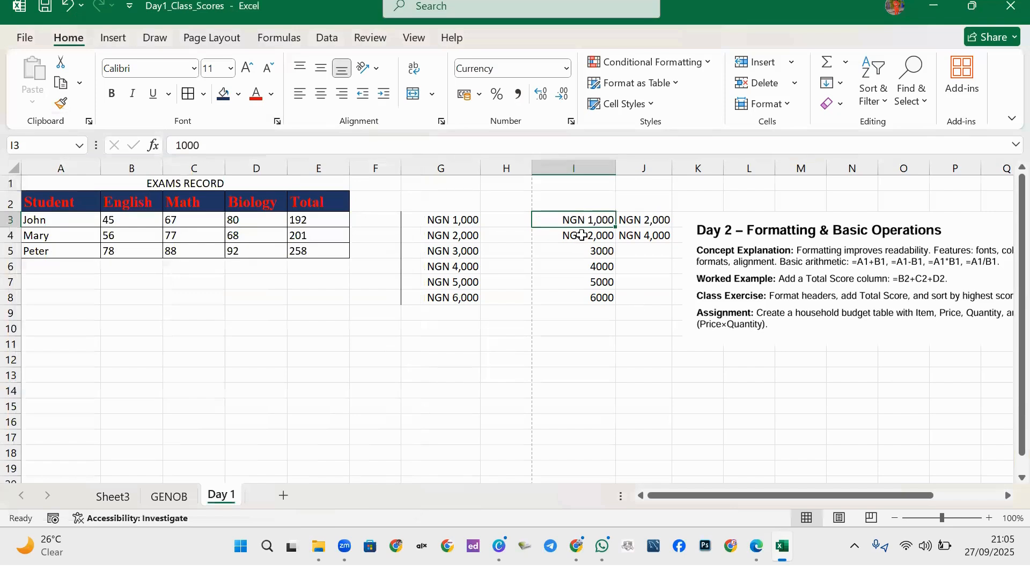
{"action": "left_click", "coordinate": [581, 313]}
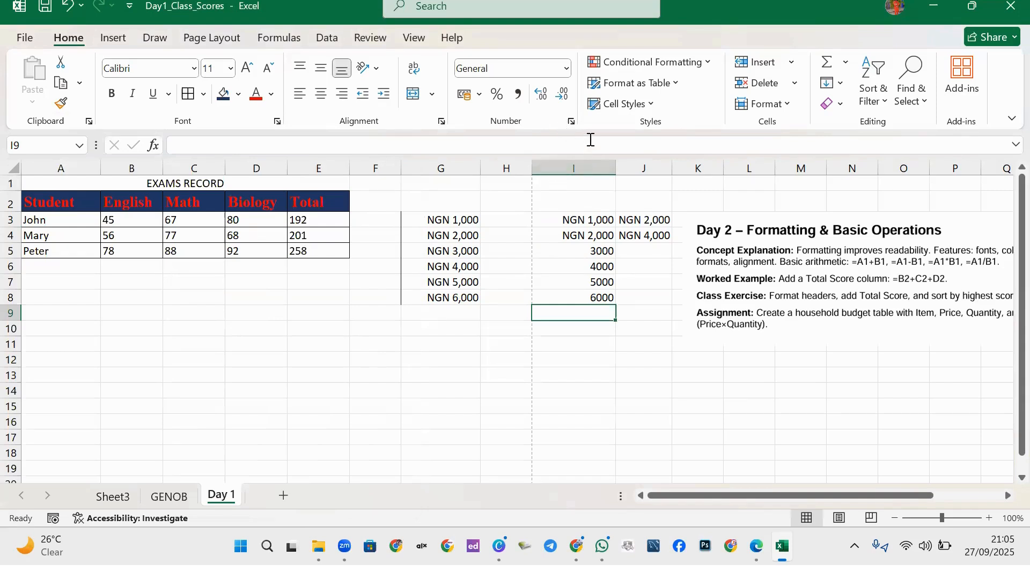
{"action": "left_click_drag", "start_coordinate": [592, 255], "coordinate": [597, 299]}
{"action": "left_click", "coordinate": [571, 122]}
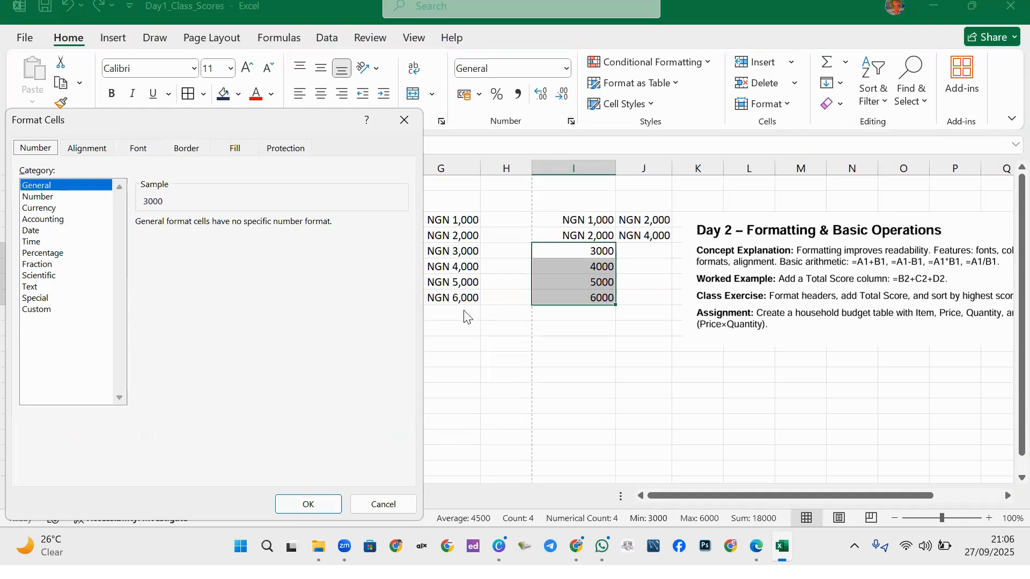
{"action": "left_click", "coordinate": [409, 124]}
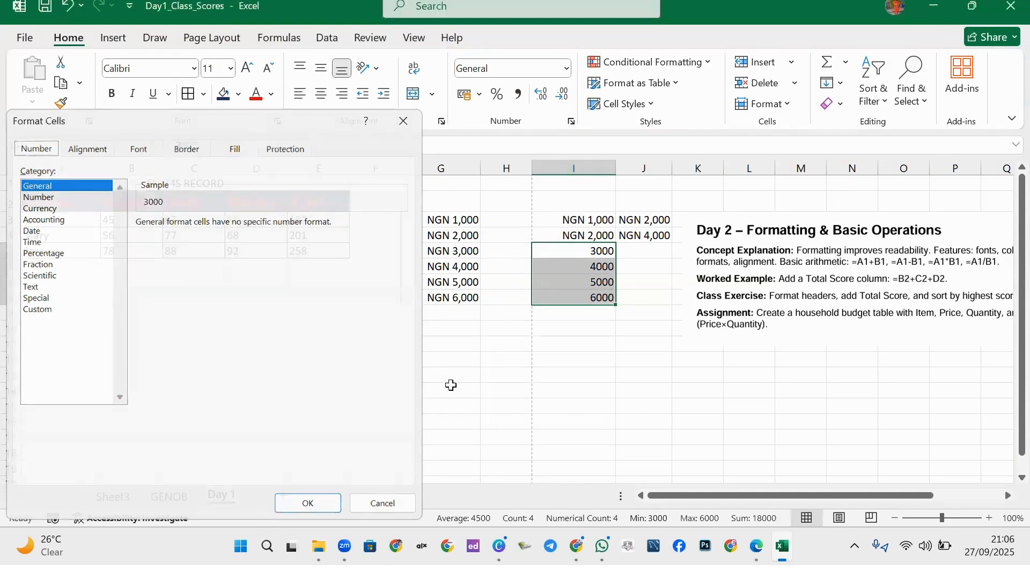
{"action": "left_click", "coordinate": [418, 330]}
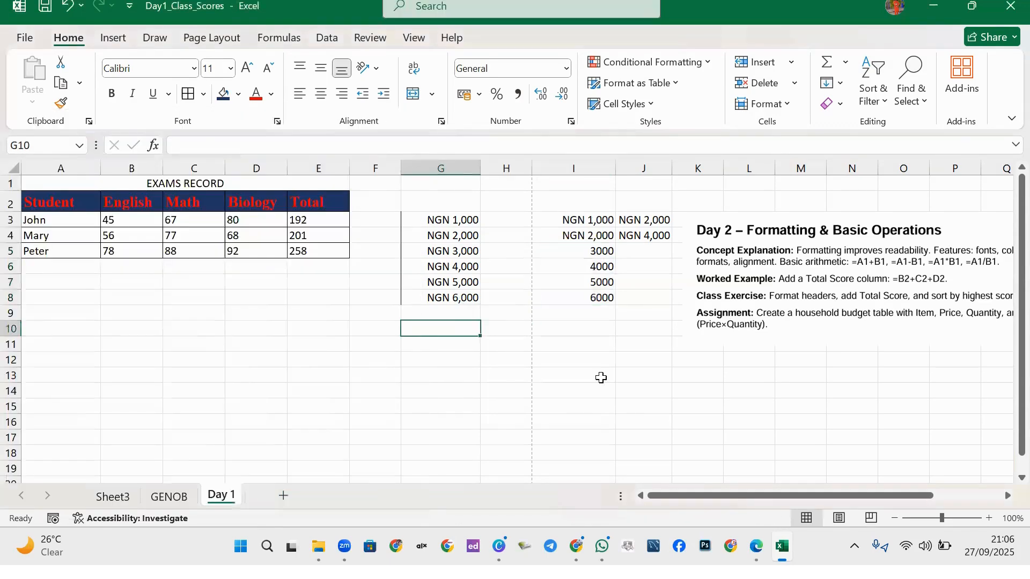
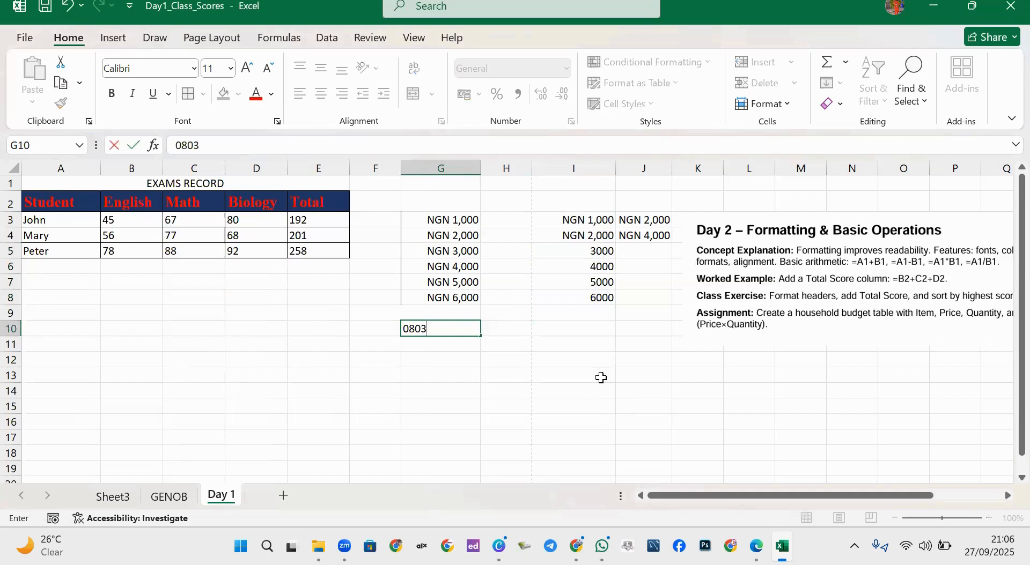
Enter a phone-style number in G10 and autofit column G to display it.
{"action": "key", "text": "Return"}
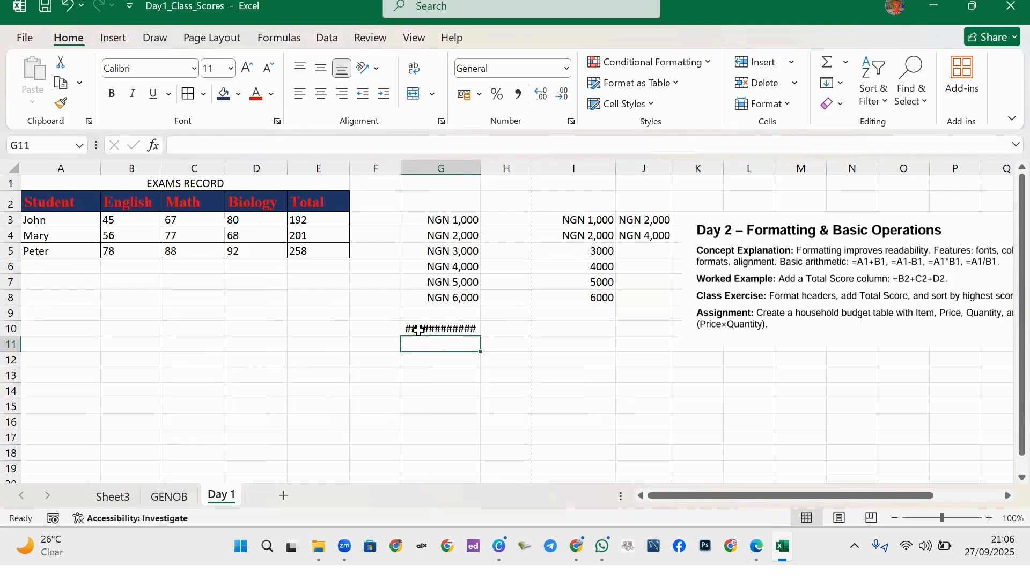
{"action": "double_click", "coordinate": [481, 171]}
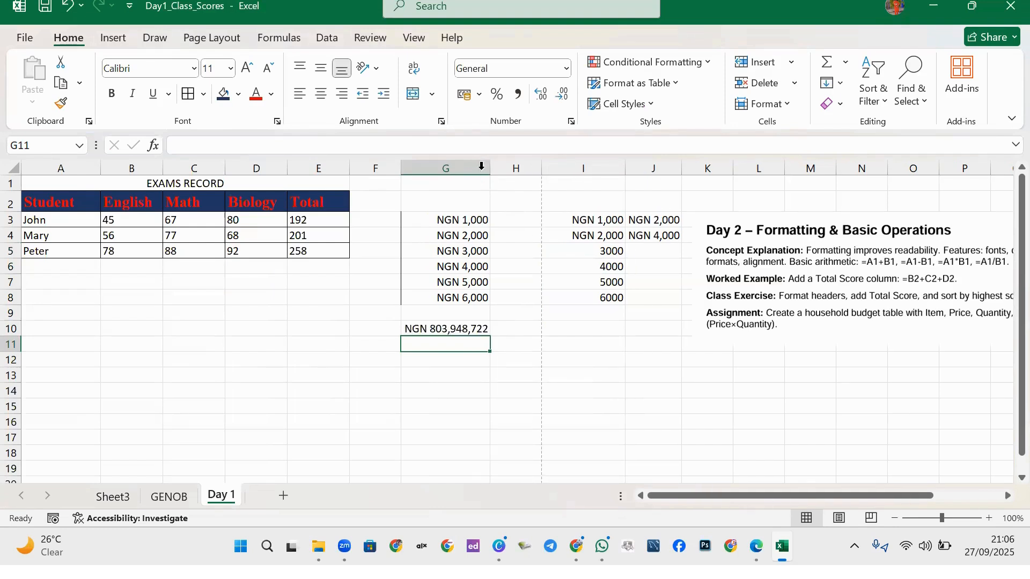
{"action": "left_click", "coordinate": [451, 328]}
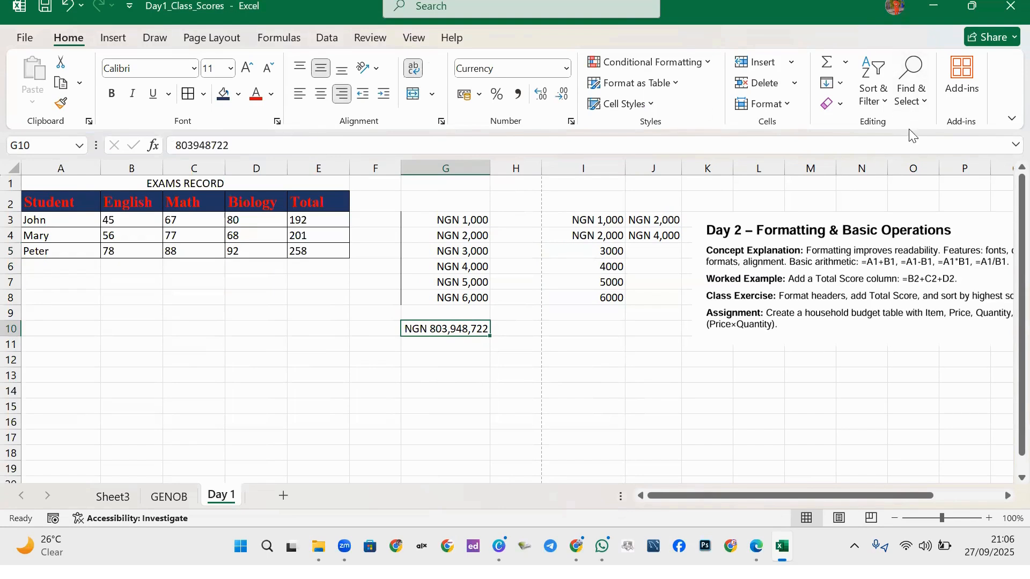
Clear G10's currency formatting, retype its leading zero, and enter a second number in G11.
{"action": "left_click", "coordinate": [841, 106]}
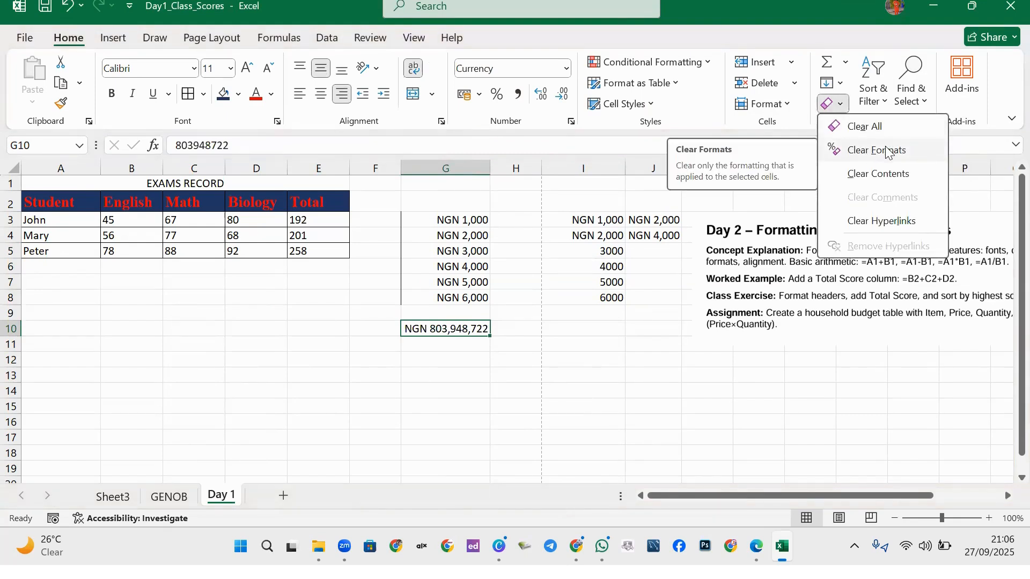
{"action": "left_click", "coordinate": [884, 158]}
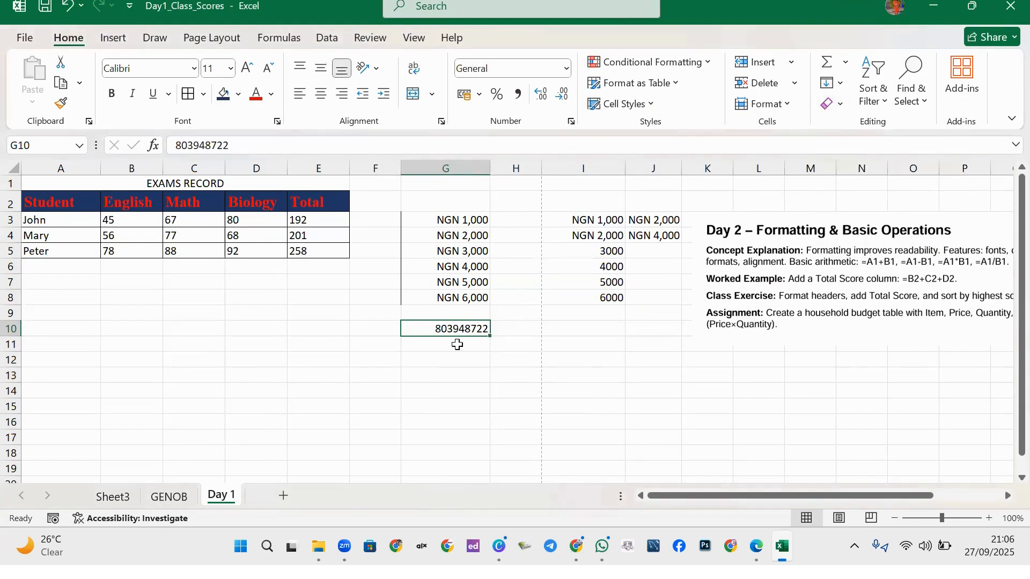
{"action": "double_click", "coordinate": [438, 329]}
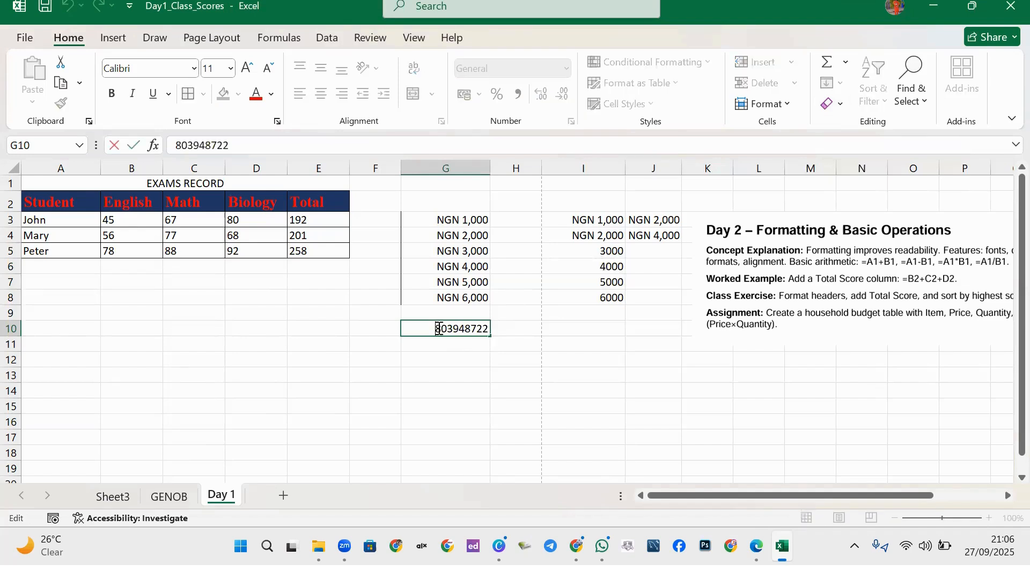
{"action": "type", "text": "0"}
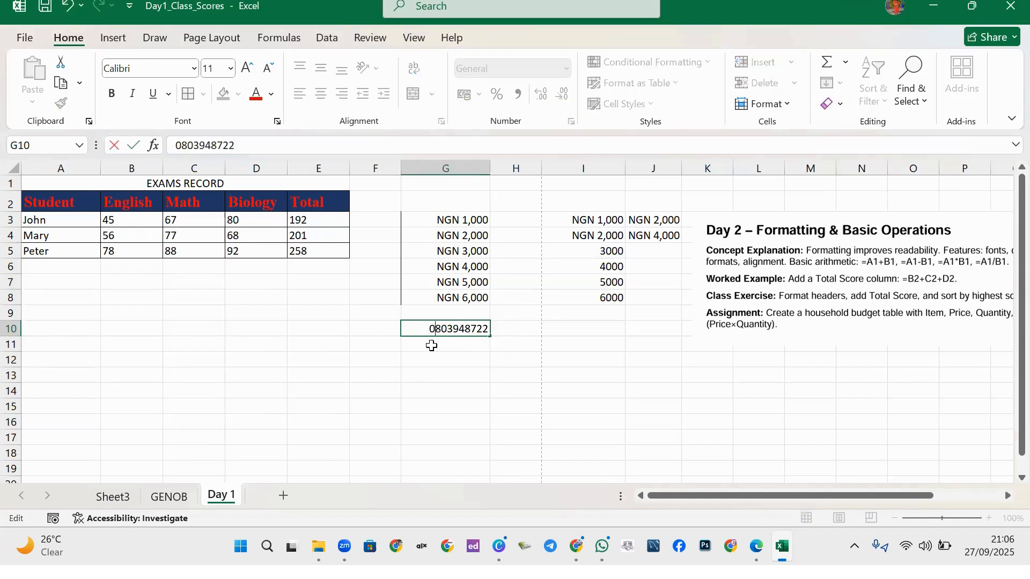
{"action": "left_click", "coordinate": [443, 358]}
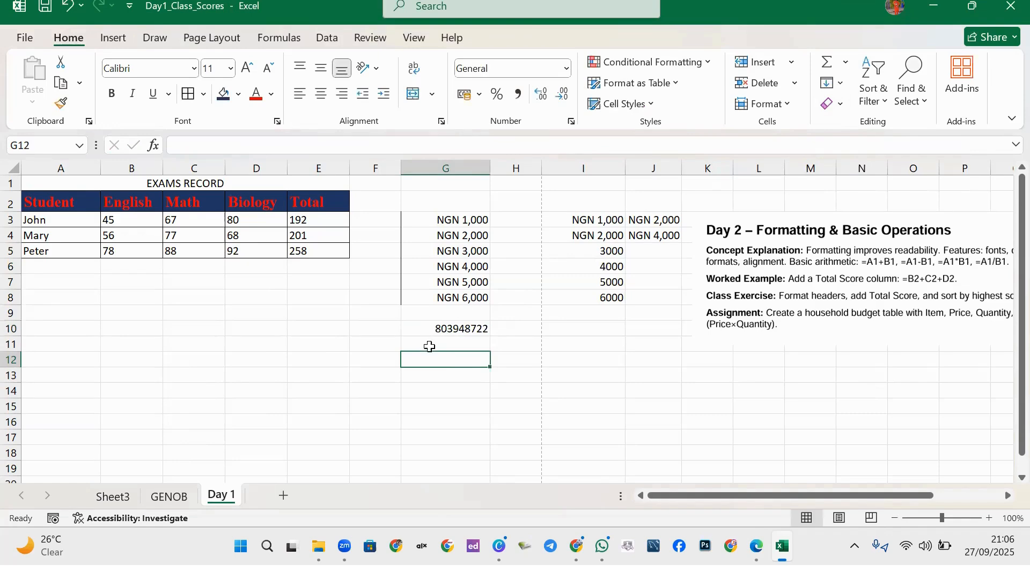
{"action": "left_click", "coordinate": [443, 343]}
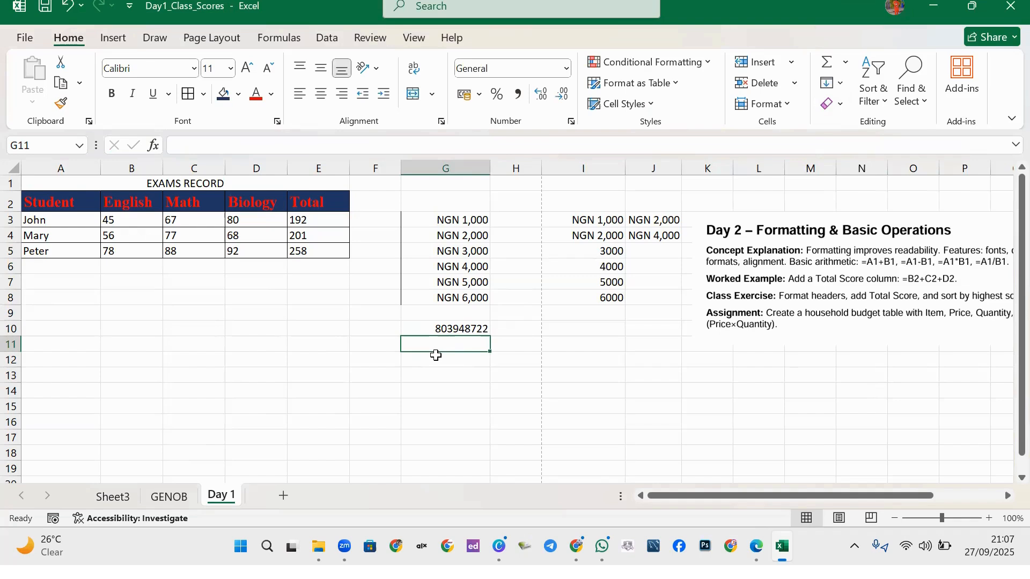
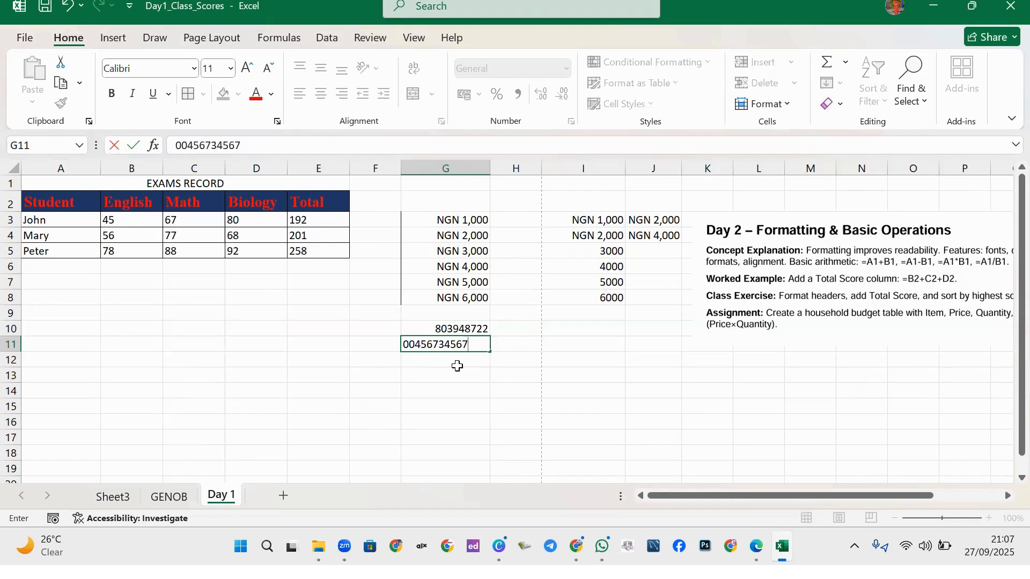
{"action": "key", "text": "Return"}
Clear the formats from G11 and re-edit it as a plain General number.
{"action": "left_click", "coordinate": [443, 345]}
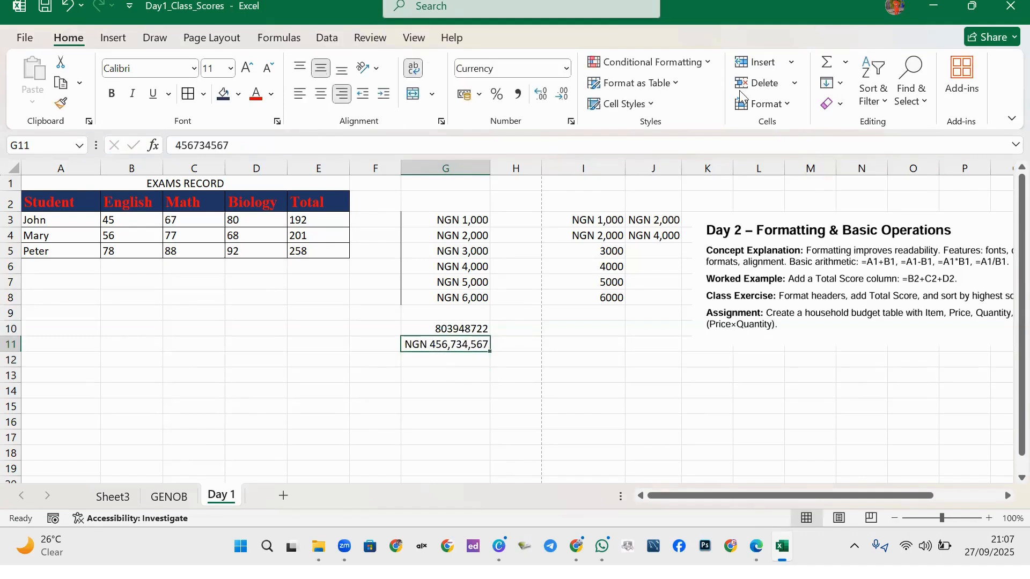
{"action": "left_click", "coordinate": [844, 107]}
{"action": "left_click", "coordinate": [868, 150]}
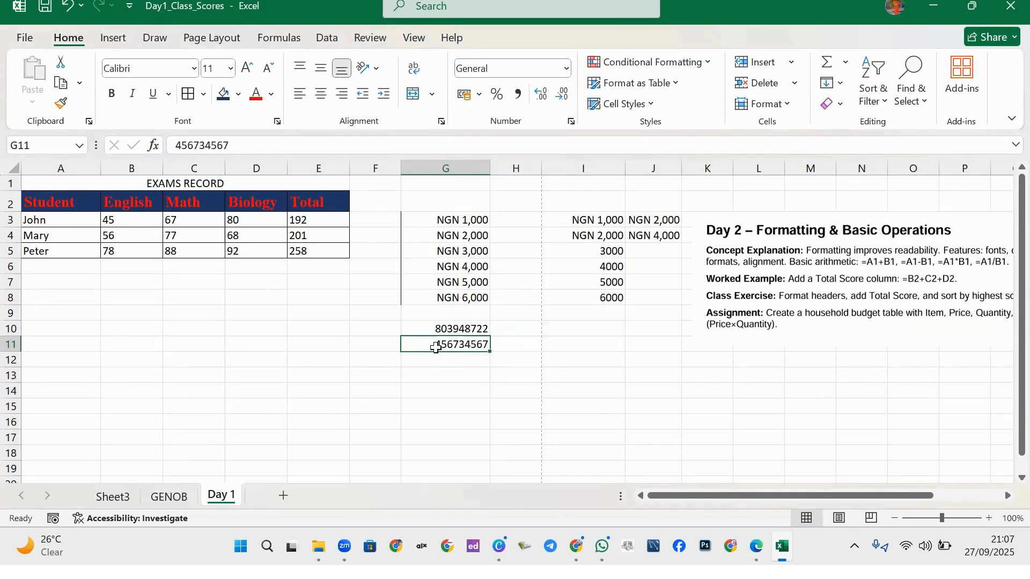
{"action": "key", "text": "shift+Up"}
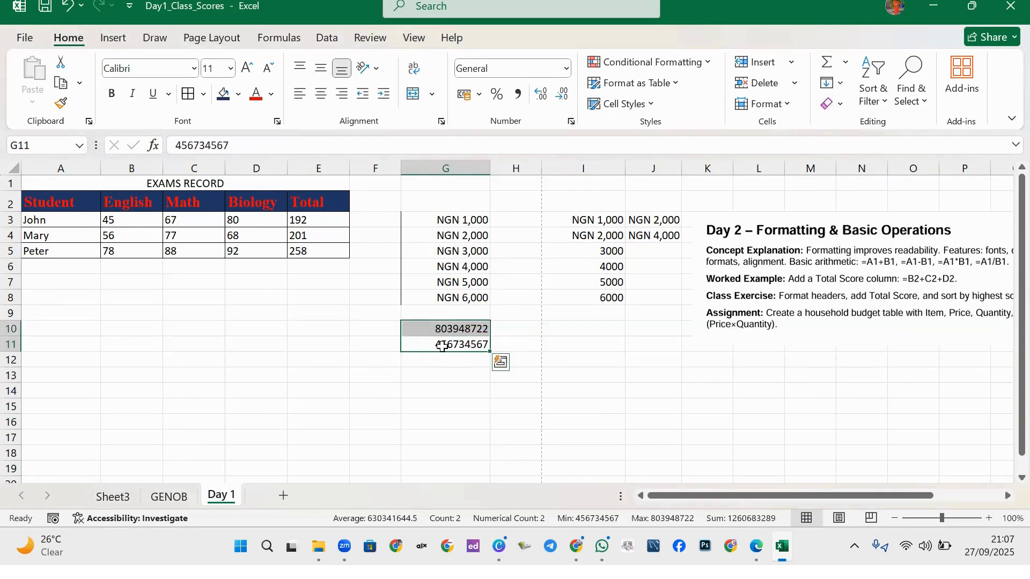
{"action": "left_click", "coordinate": [442, 347]}
{"action": "left_click", "coordinate": [613, 357]}
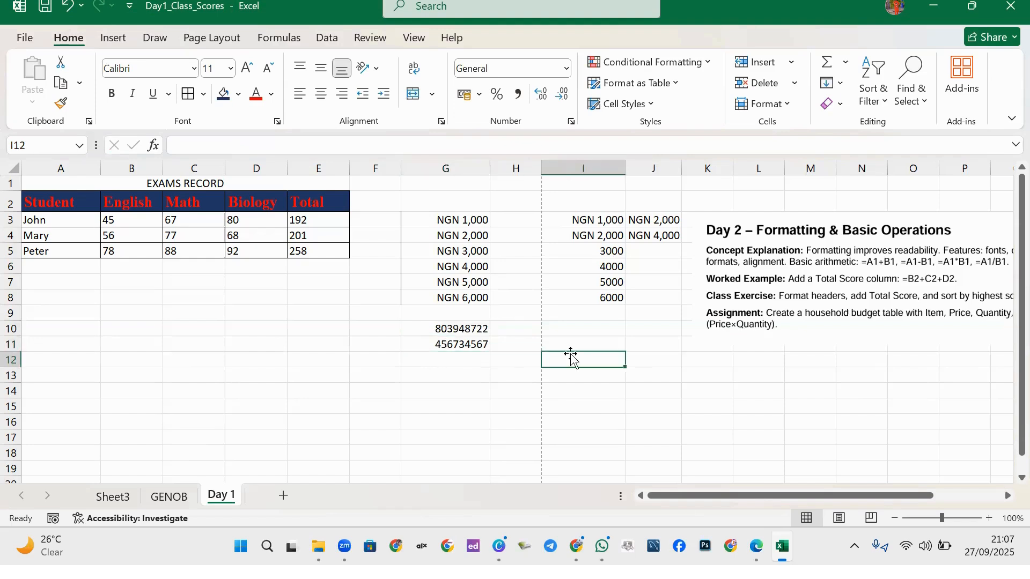
{"action": "left_click", "coordinate": [420, 347]}
{"action": "double_click", "coordinate": [422, 346]}
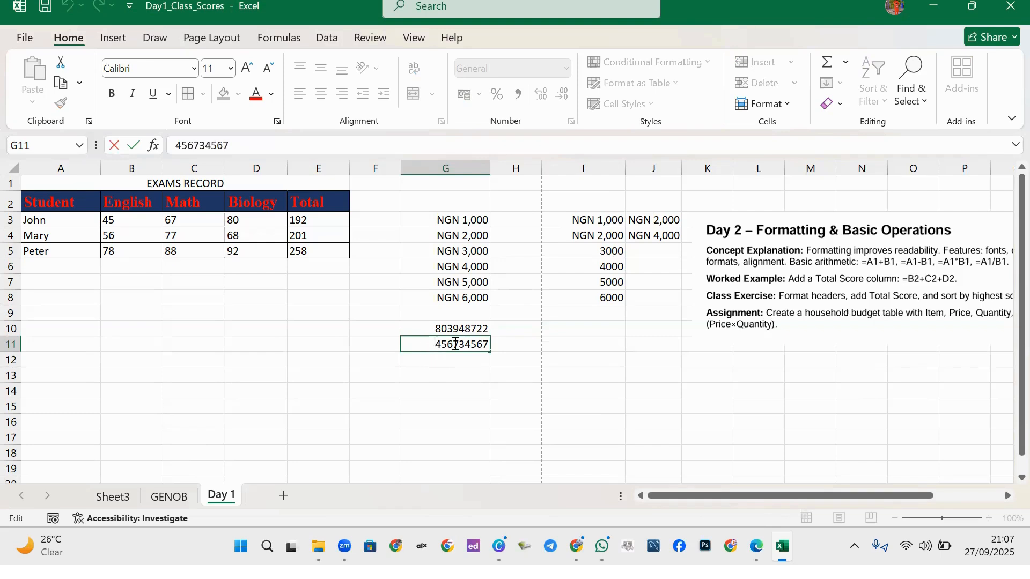
{"action": "left_click", "coordinate": [501, 348]}
{"action": "left_click", "coordinate": [462, 327]}
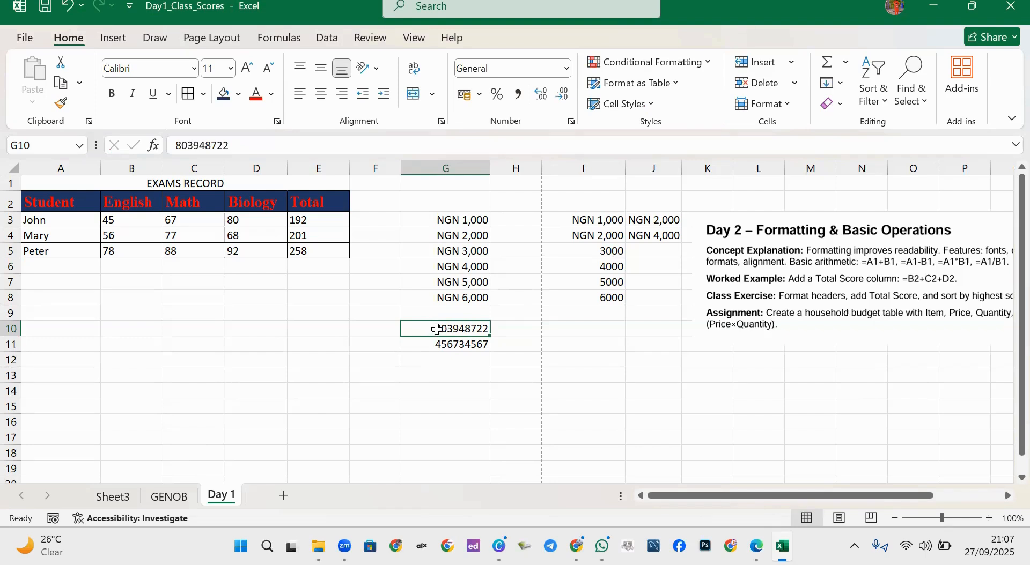
Try an apostrophe prefix to keep G10's leading zero, then revert it to a plain number.
{"action": "double_click", "coordinate": [437, 330]}
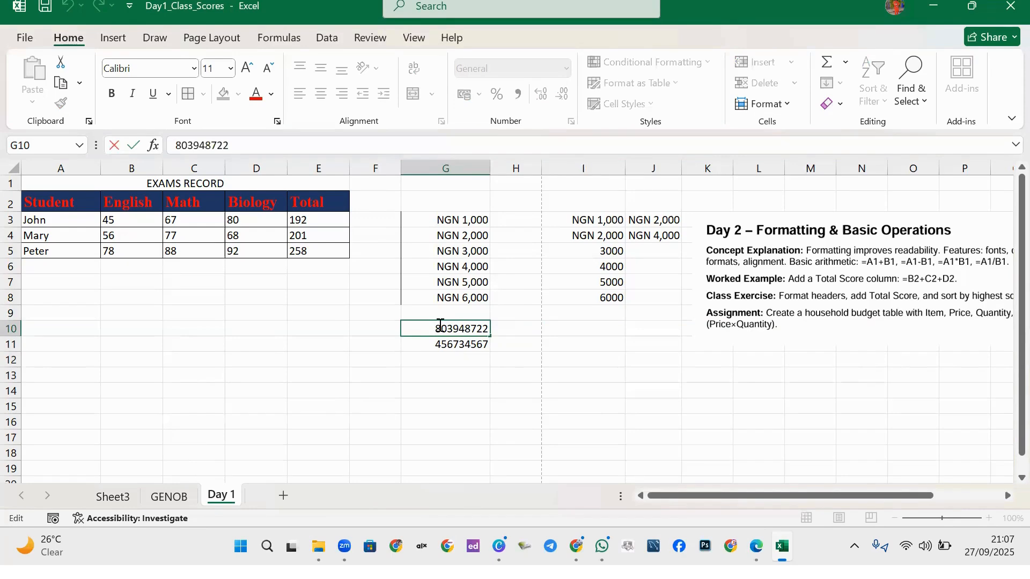
{"action": "type", "text": "'"}
{"action": "type", "text": "0"}
{"action": "key", "text": "Return"}
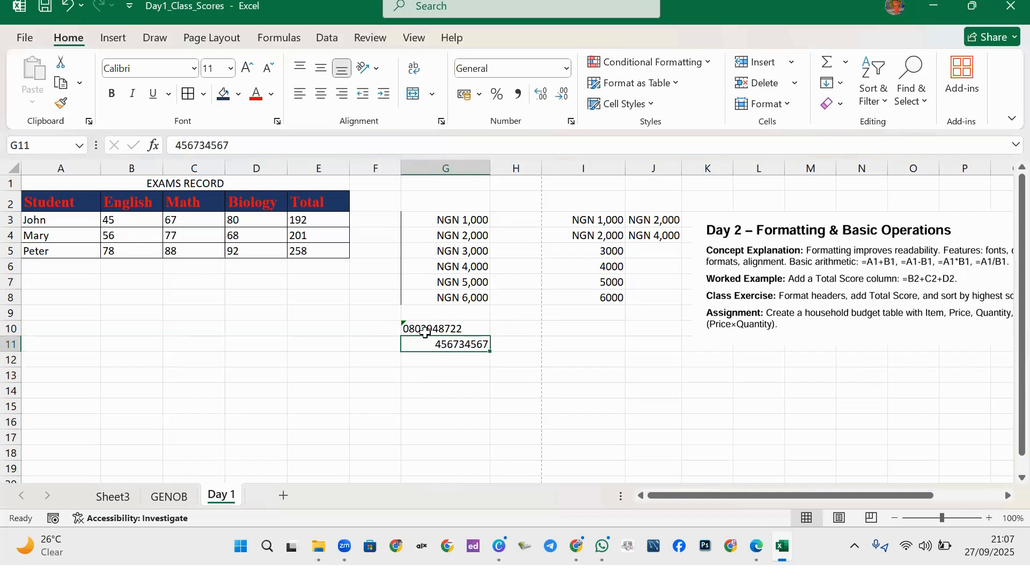
{"action": "left_click", "coordinate": [423, 328]}
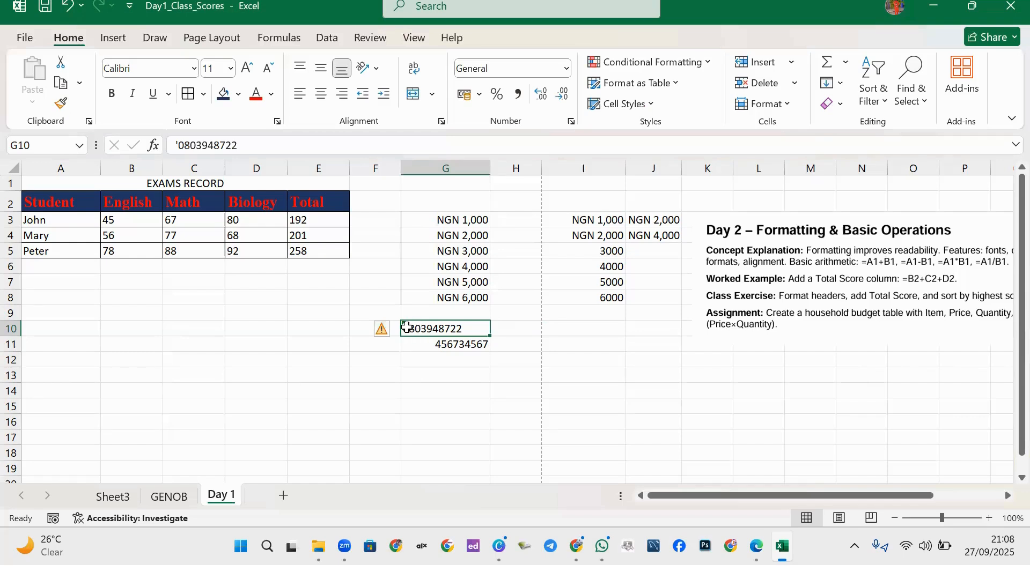
{"action": "double_click", "coordinate": [406, 328]}
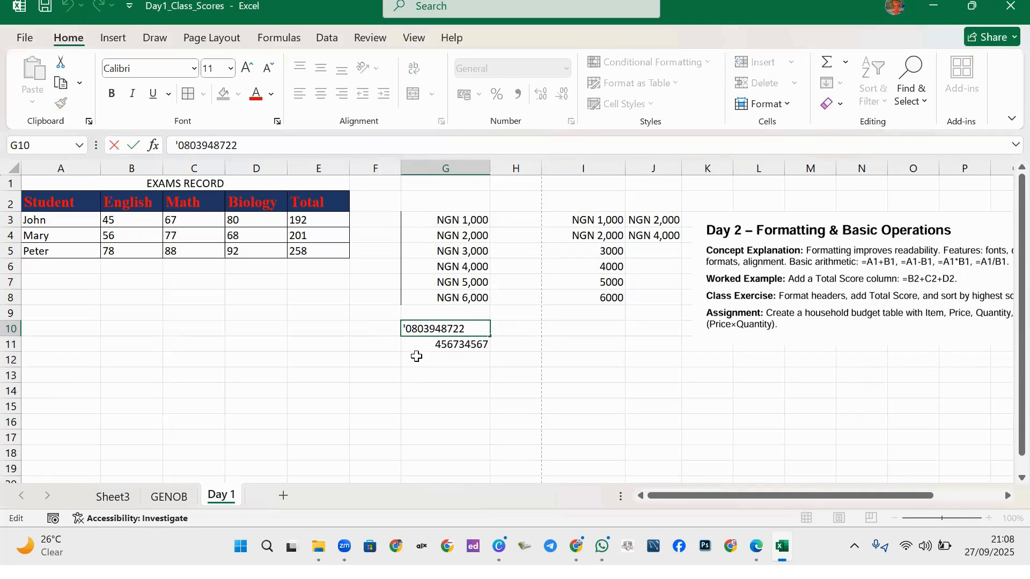
{"action": "key", "text": "Delete"}
{"action": "left_click", "coordinate": [474, 358]}
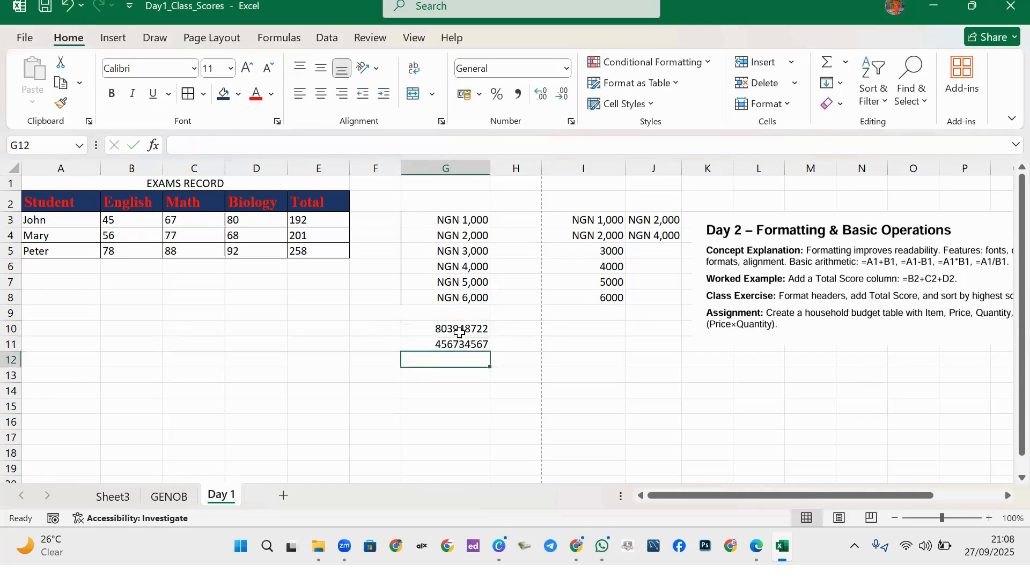
{"action": "left_click", "coordinate": [460, 331]}
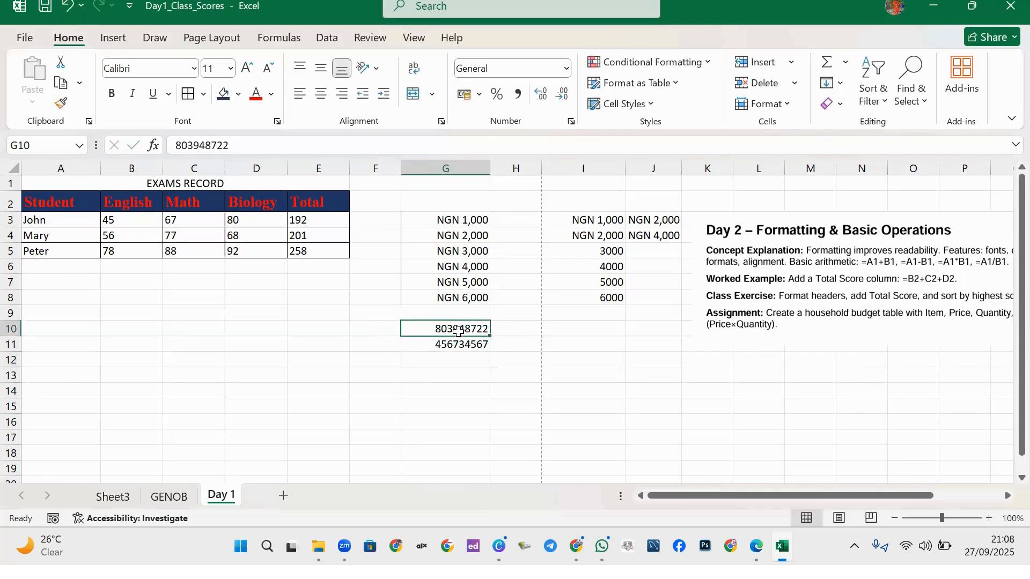
{"action": "left_click", "coordinate": [571, 122]}
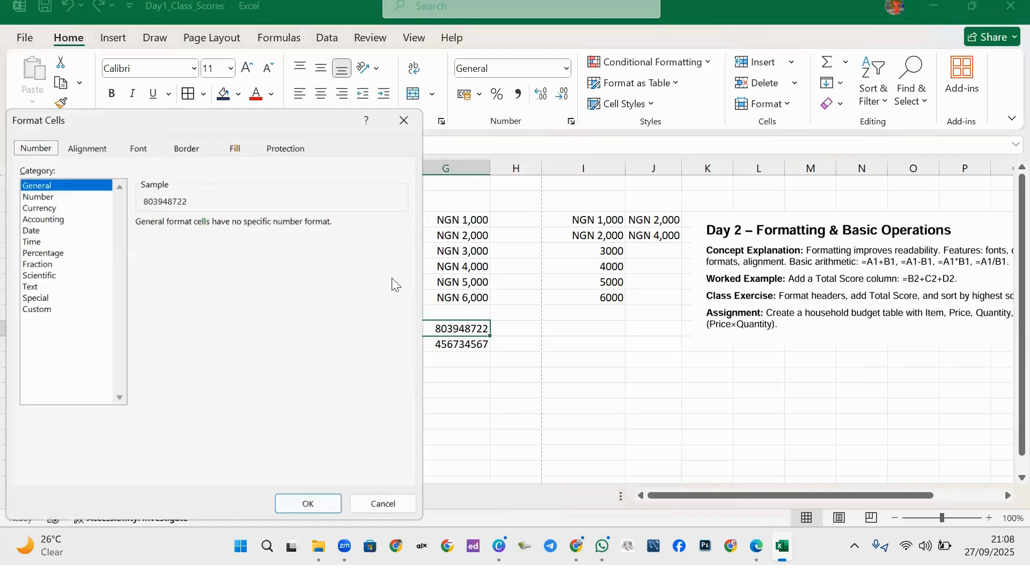
{"action": "left_click", "coordinate": [53, 197]}
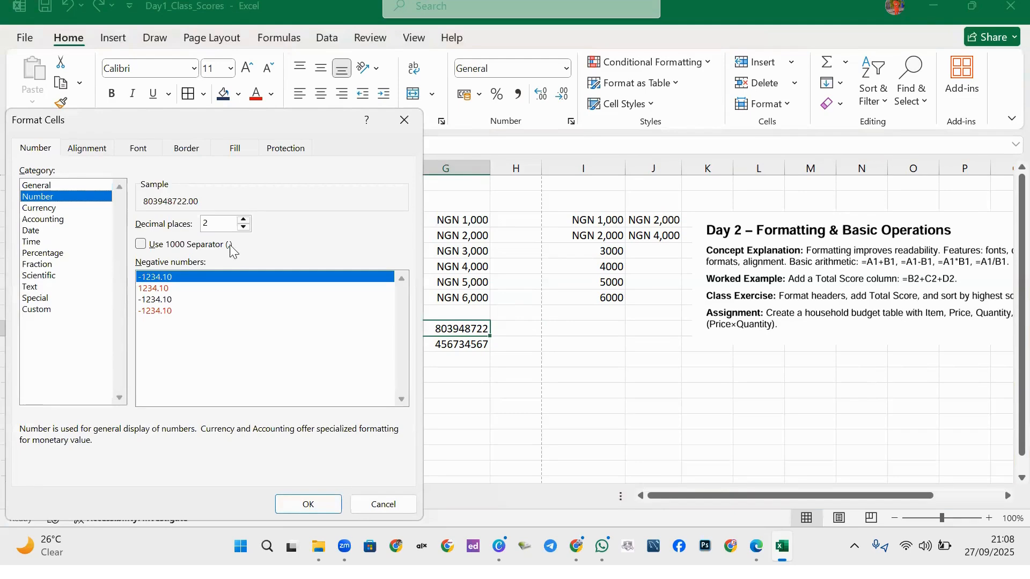
{"action": "left_click", "coordinate": [161, 288]}
{"action": "left_click", "coordinate": [37, 310]}
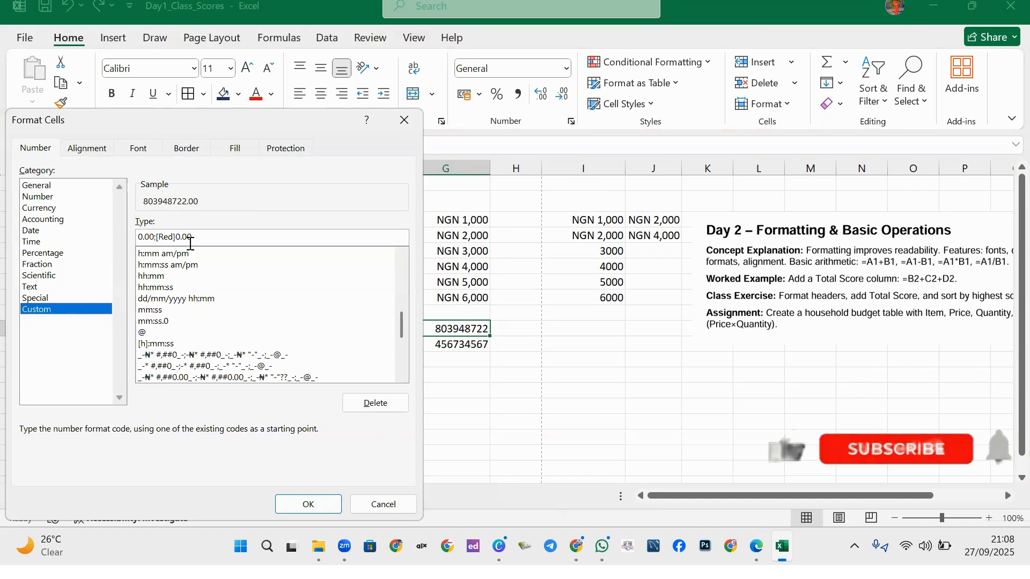
{"action": "left_click_drag", "start_coordinate": [190, 236], "coordinate": [122, 241]}
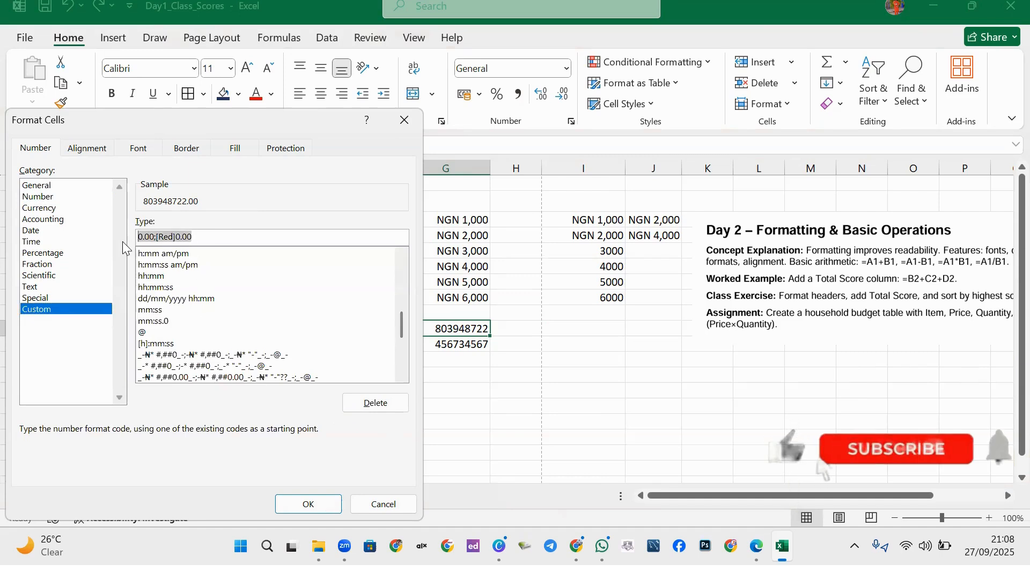
{"action": "type", "text": "00000"}
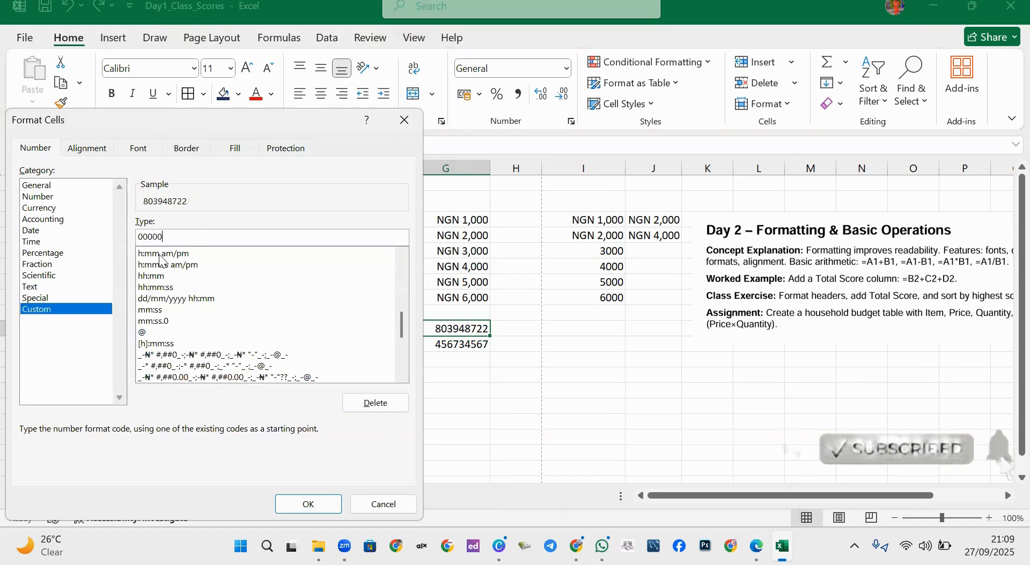
{"action": "type", "text": "000"}
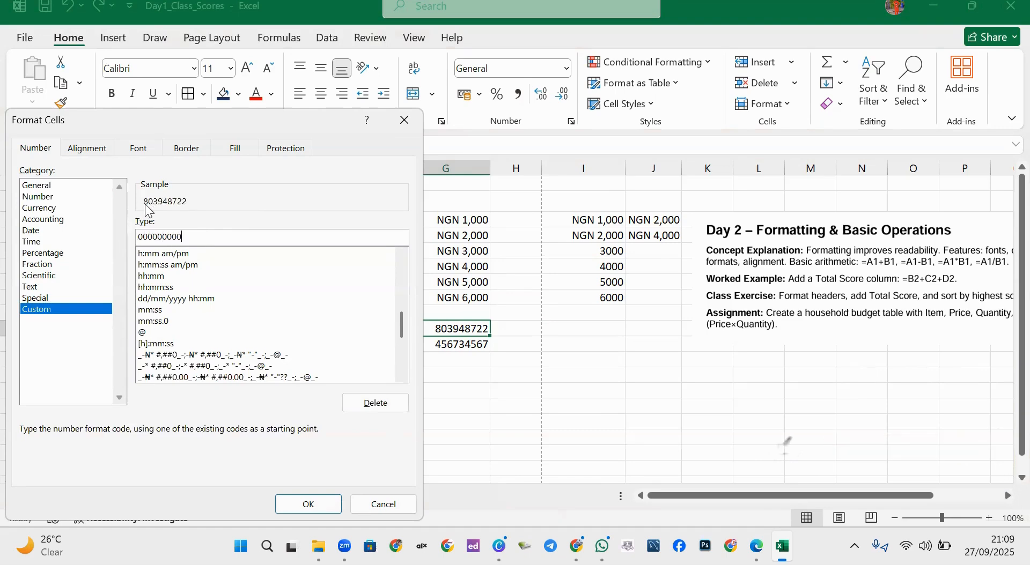
{"action": "type", "text": "00"}
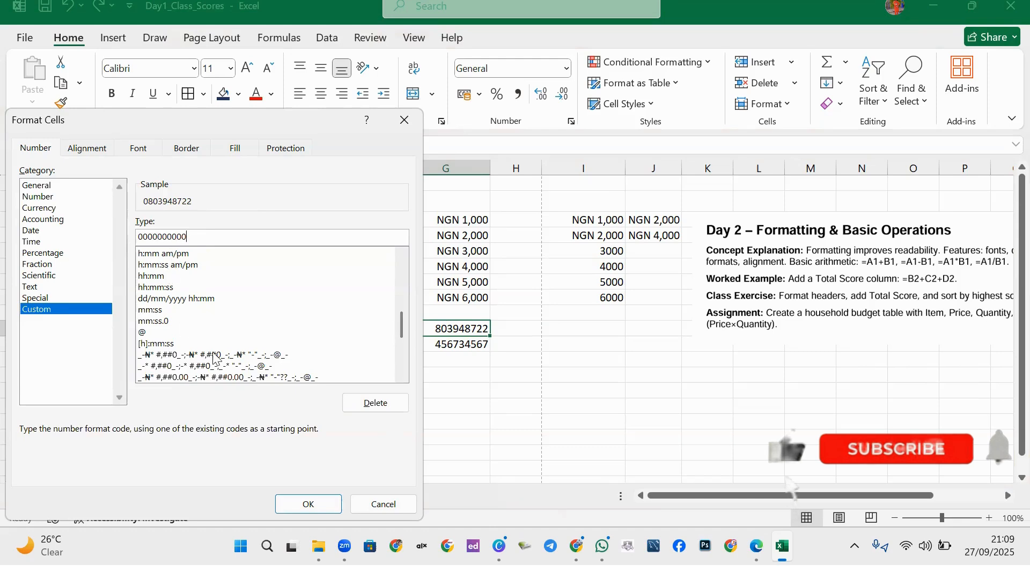
{"action": "left_click", "coordinate": [305, 505]}
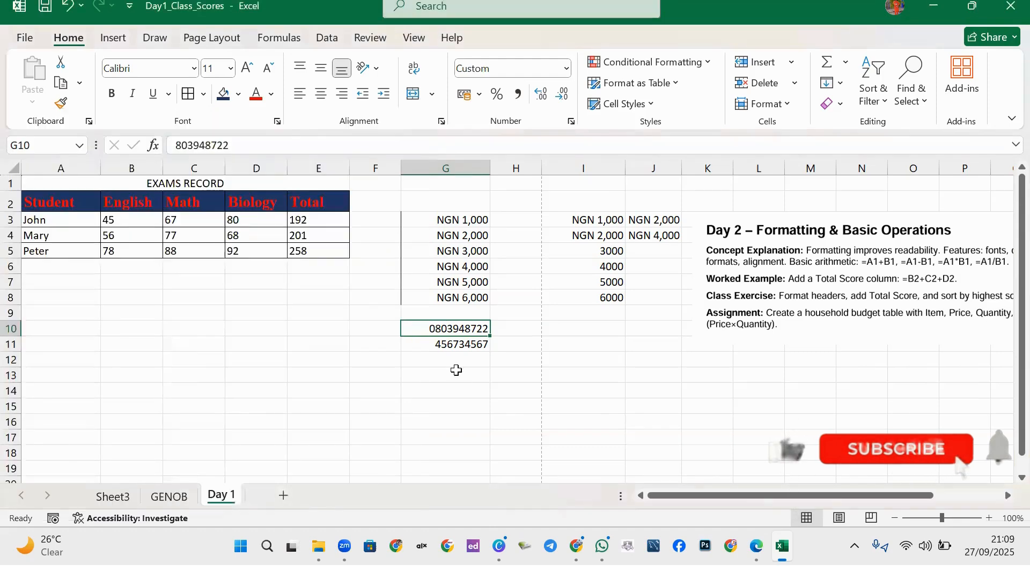
{"action": "left_click", "coordinate": [440, 344]}
{"action": "left_click", "coordinate": [446, 329]}
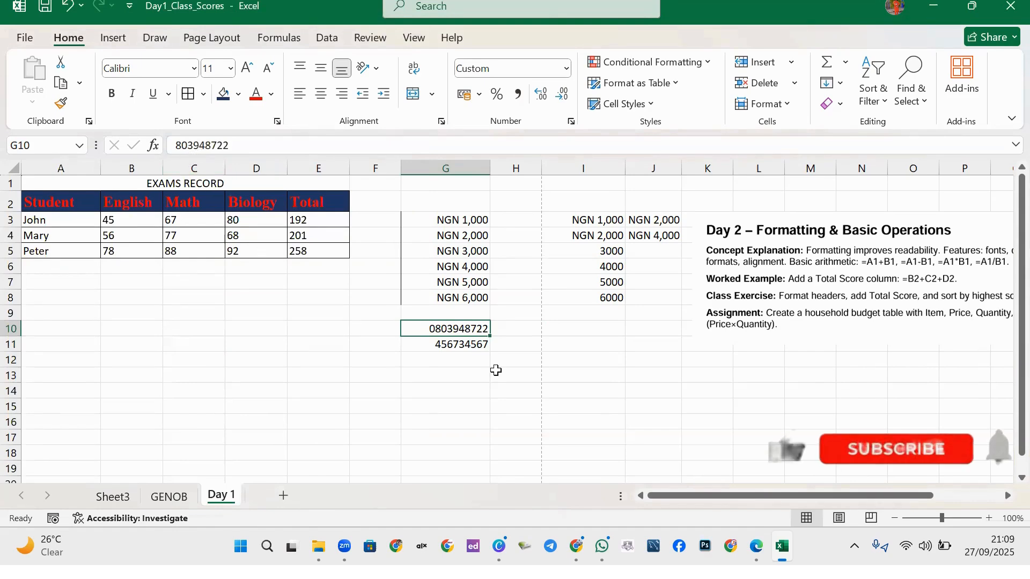
{"action": "left_click", "coordinate": [465, 345]}
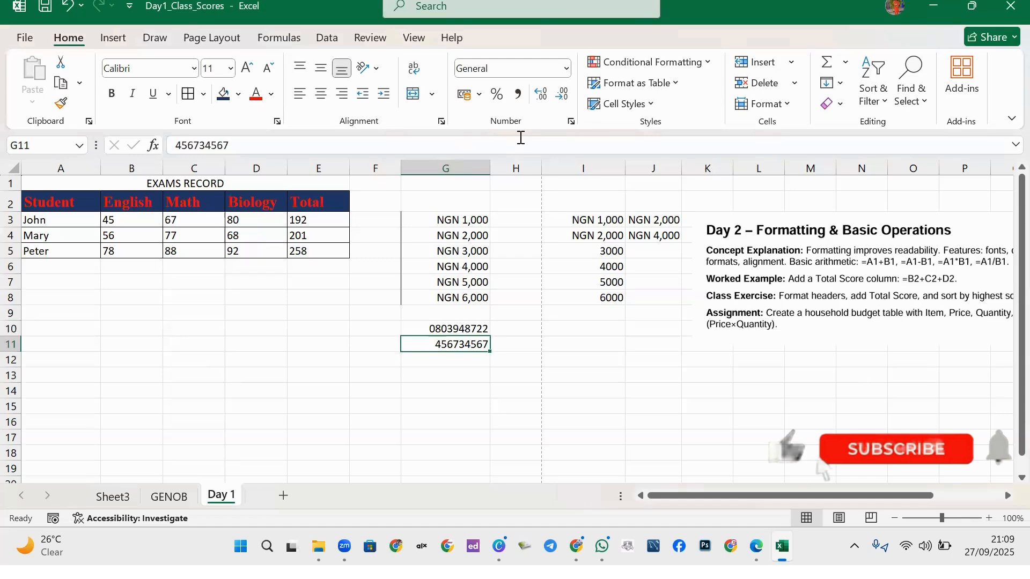
Apply a zero-padded custom number format to G11 so it shows two leading zeros.
{"action": "left_click", "coordinate": [571, 121]}
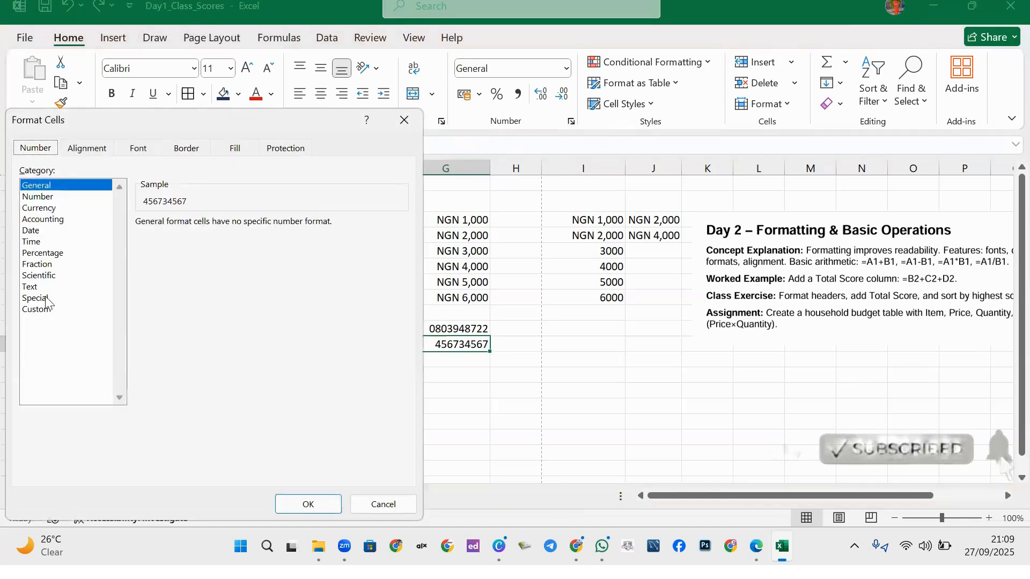
{"action": "left_click", "coordinate": [47, 310]}
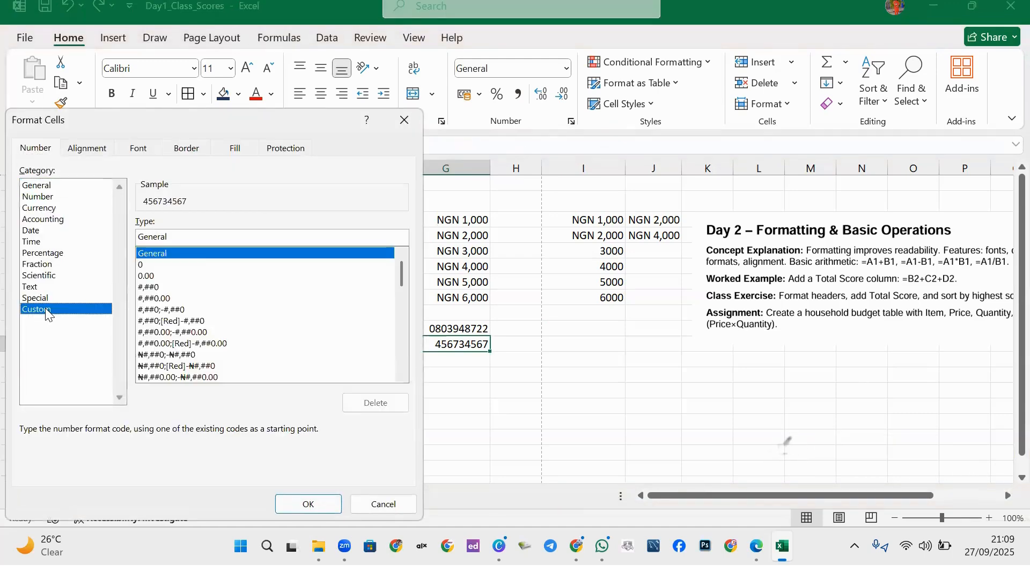
{"action": "left_click", "coordinate": [158, 265]}
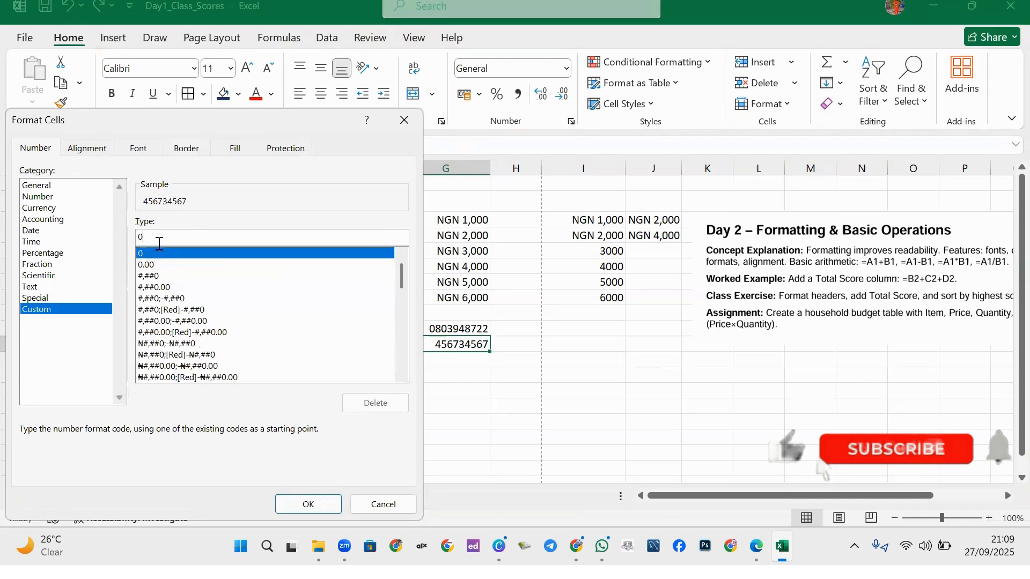
{"action": "left_click", "coordinate": [162, 238]}
{"action": "type", "text": "000000"}
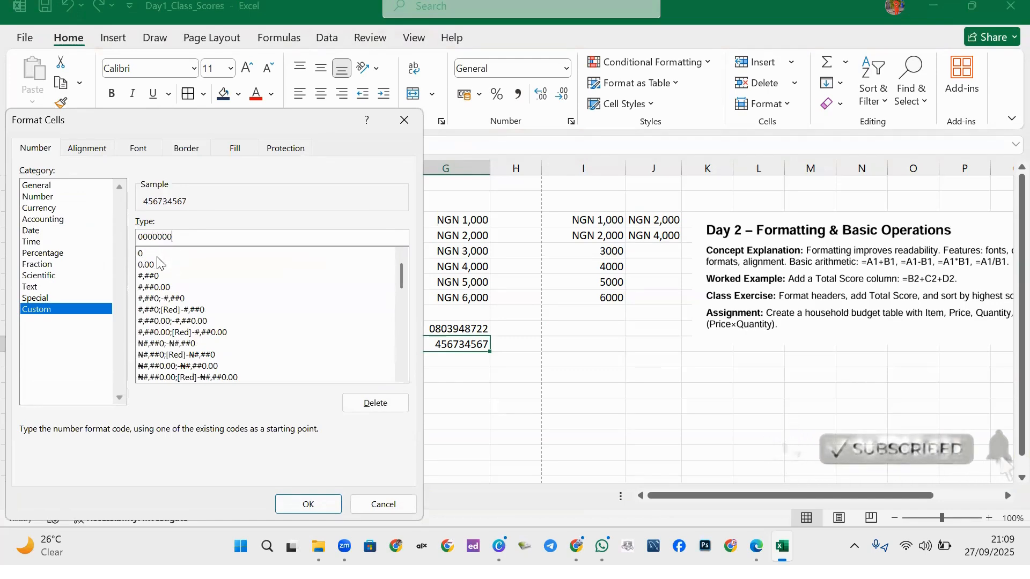
{"action": "type", "text": "0000"}
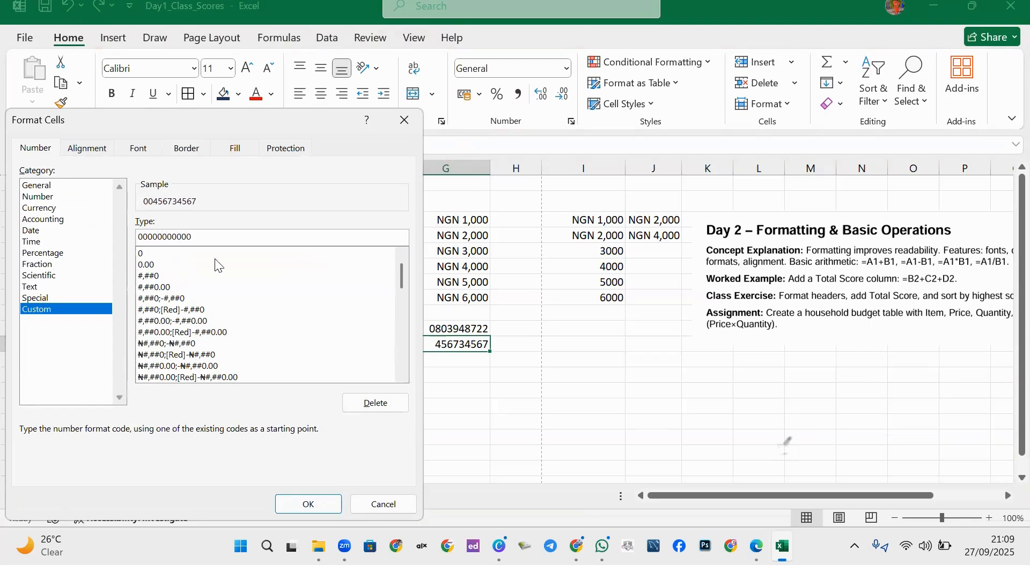
{"action": "left_click", "coordinate": [307, 503]}
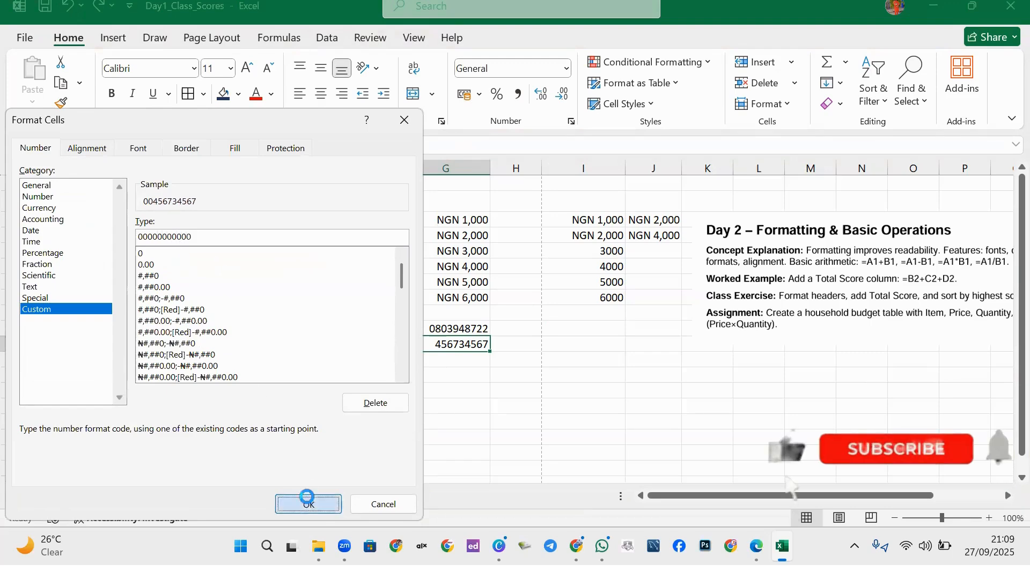
{"action": "left_click", "coordinate": [526, 359]}
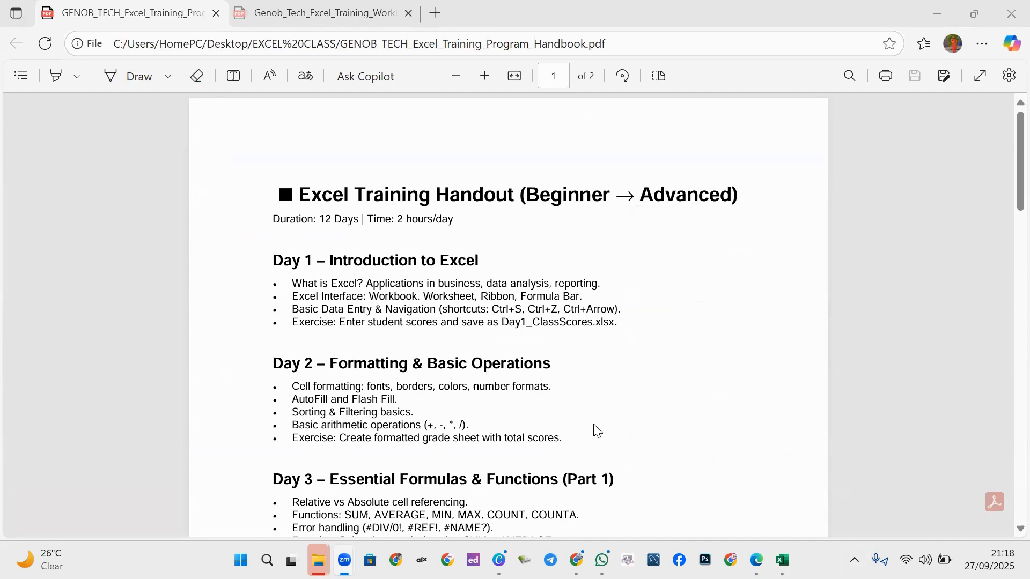
Switch to the Edge window showing the GENOB_TECH Excel training handbook PDF.
{"action": "mouse_move", "coordinate": [781, 560]}
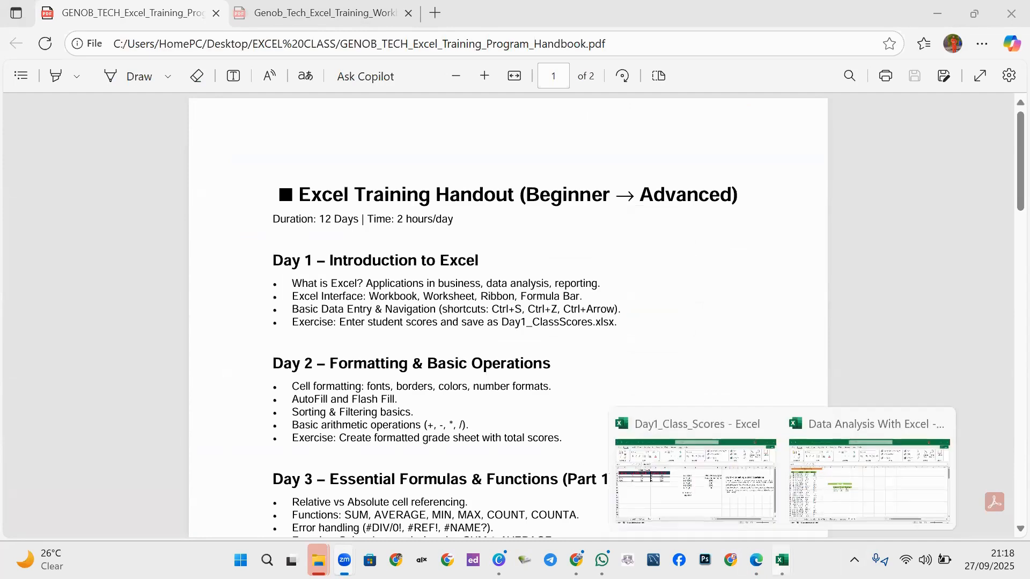
{"action": "left_click", "coordinate": [695, 472]}
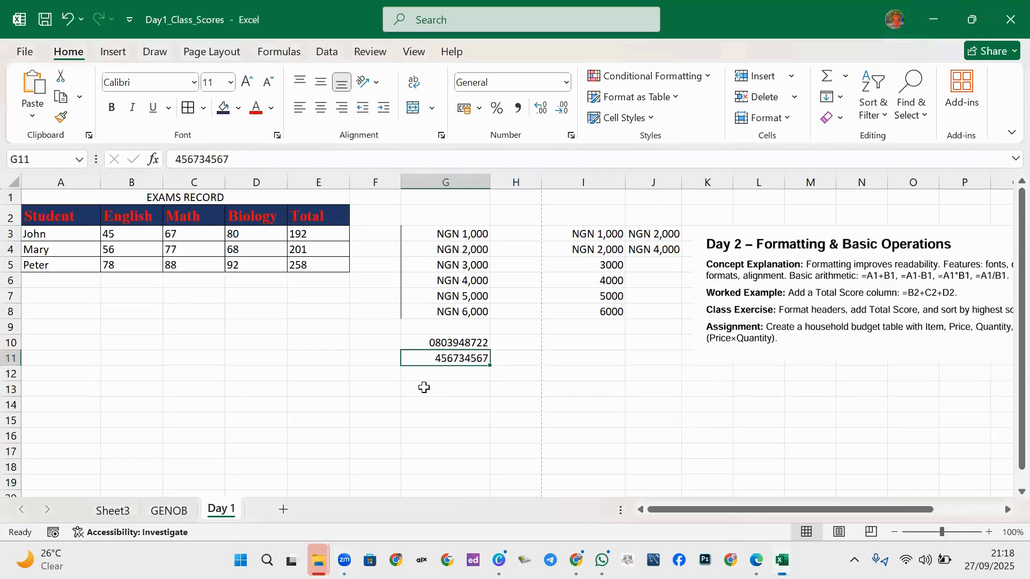
{"action": "left_click", "coordinate": [334, 328]}
{"action": "left_click", "coordinate": [340, 296]}
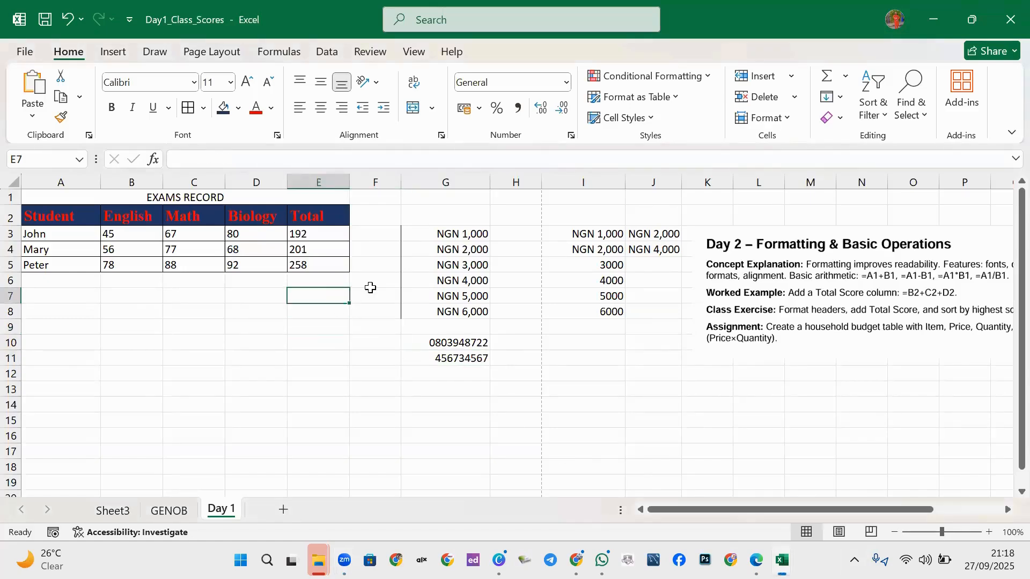
{"action": "left_click", "coordinate": [322, 311]}
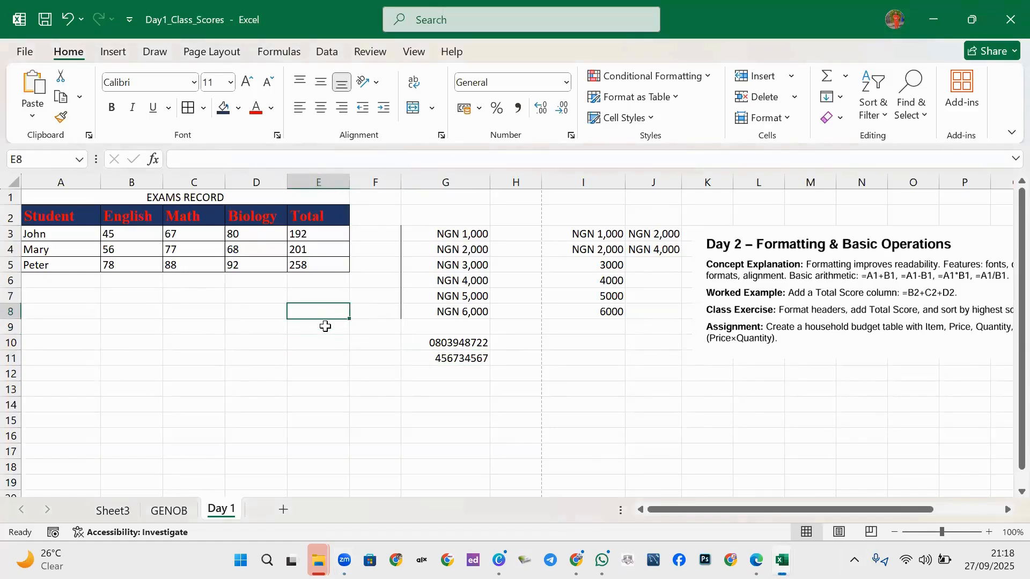
{"action": "left_click", "coordinate": [325, 325]}
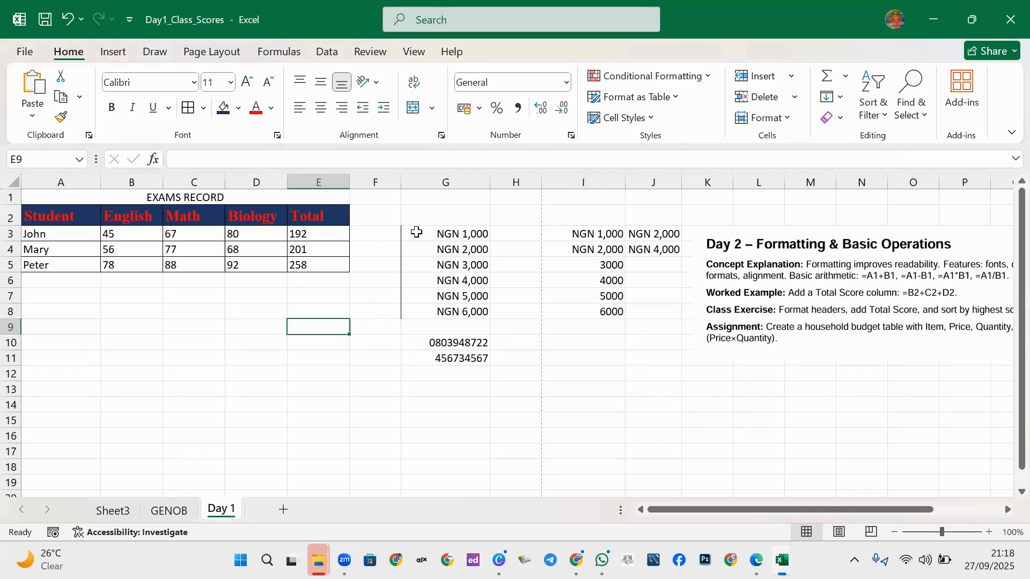
{"action": "left_click", "coordinate": [441, 248]}
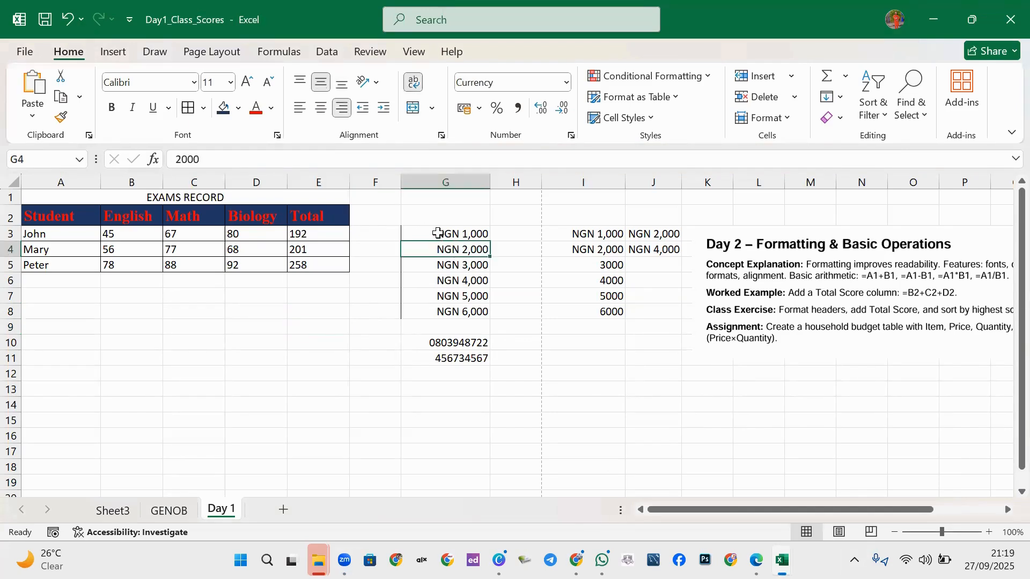
{"action": "left_click", "coordinate": [438, 232]}
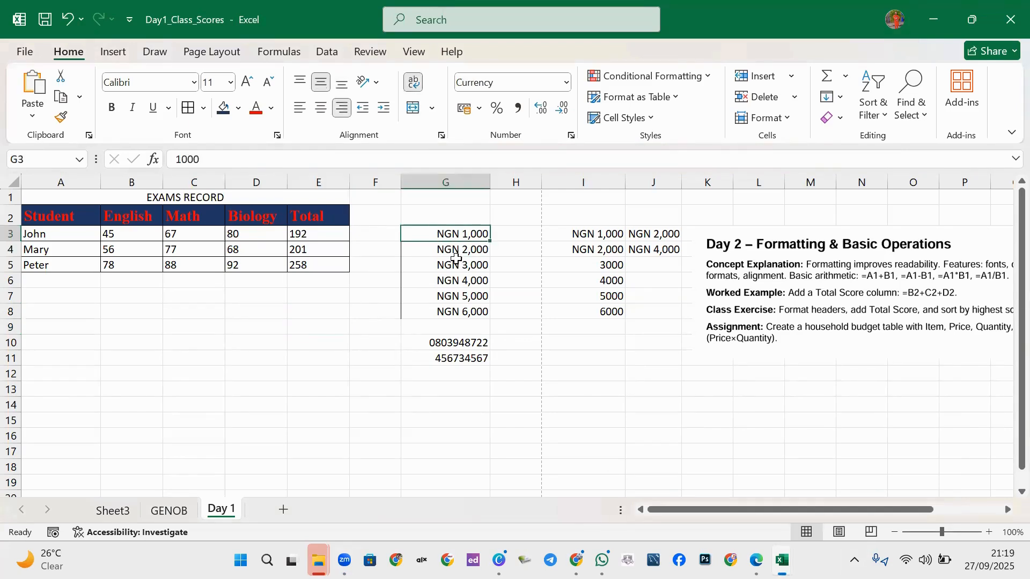
{"action": "left_click", "coordinate": [605, 263]}
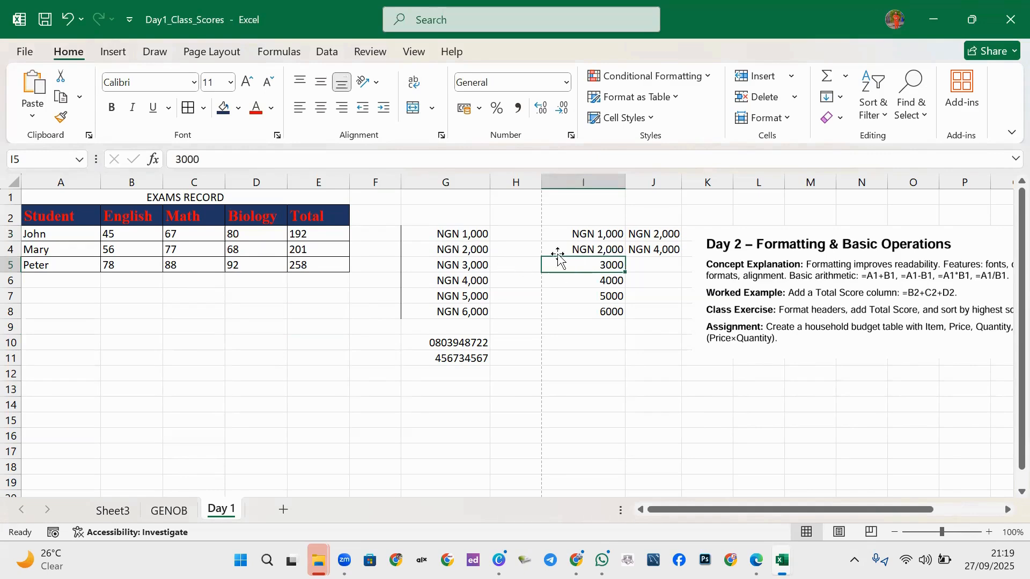
{"action": "left_click", "coordinate": [602, 248]}
{"action": "left_click", "coordinate": [652, 251]}
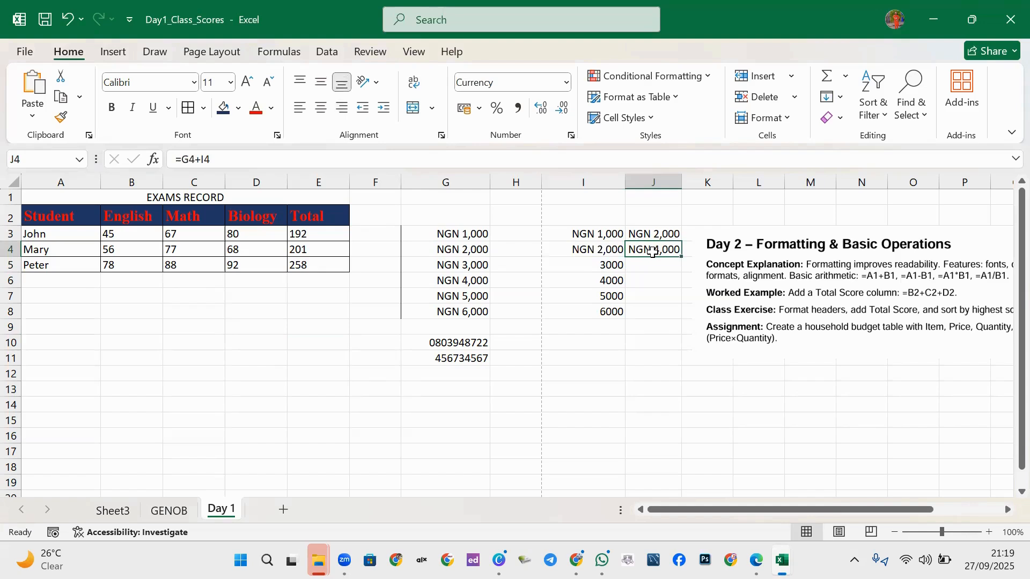
{"action": "key", "text": "Delete"}
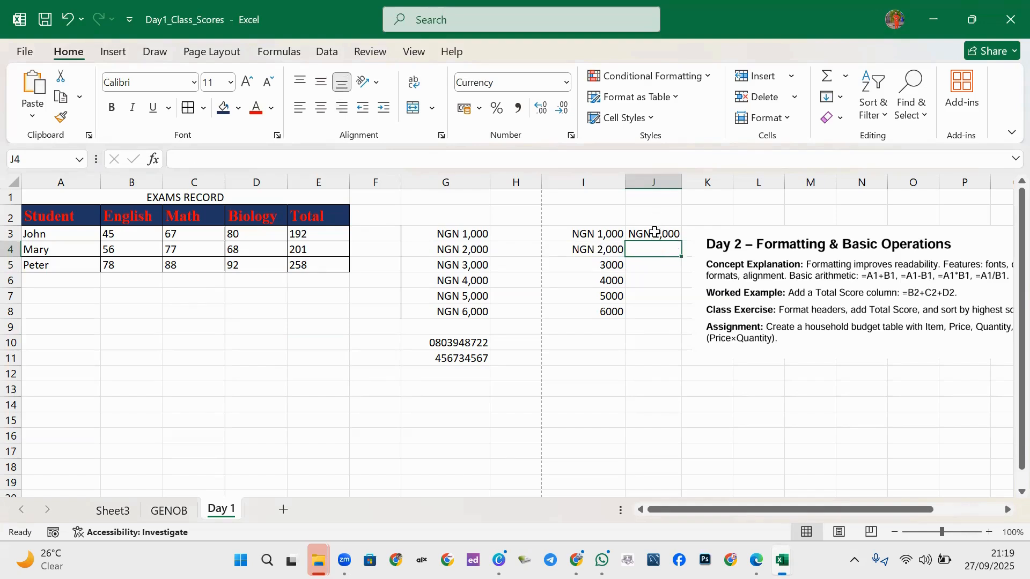
{"action": "left_click", "coordinate": [655, 232]}
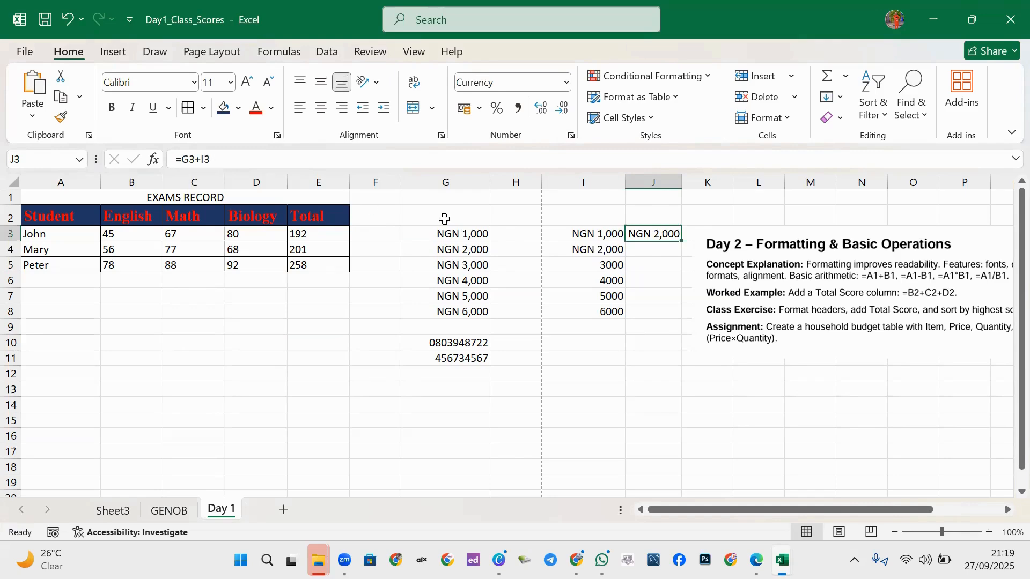
{"action": "left_click", "coordinate": [457, 233]}
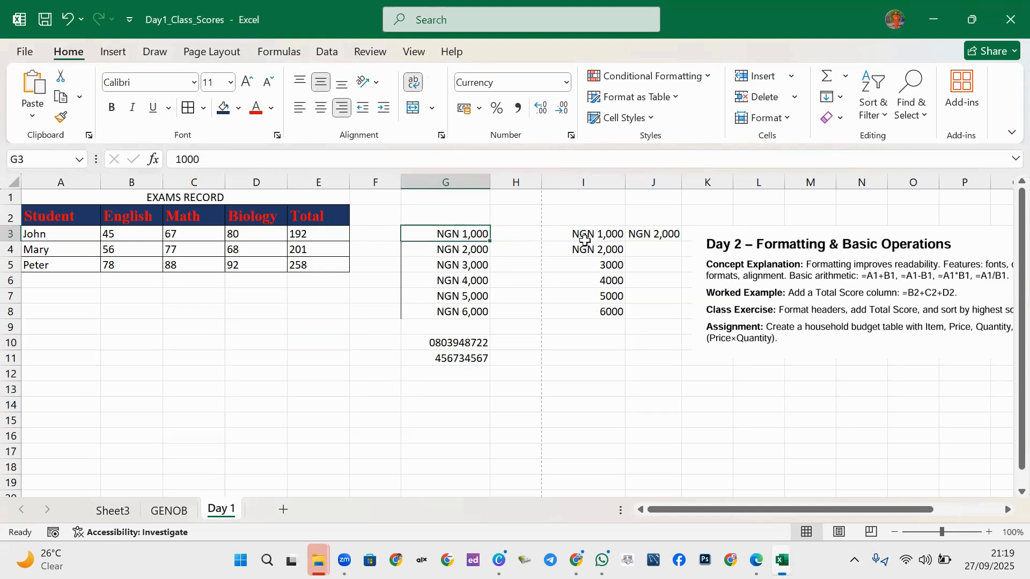
{"action": "left_click", "coordinate": [670, 234]}
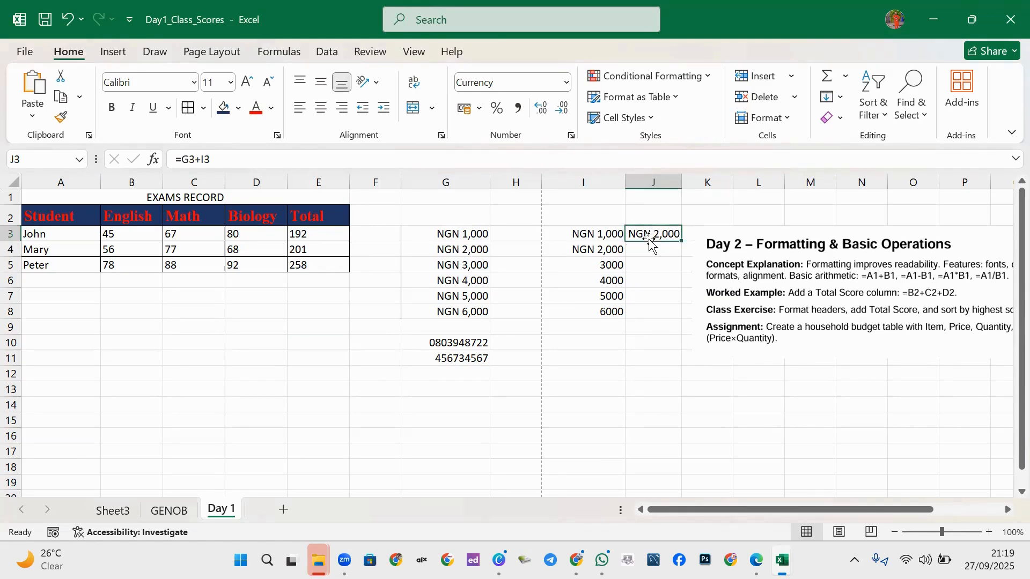
{"action": "left_click", "coordinate": [631, 279]}
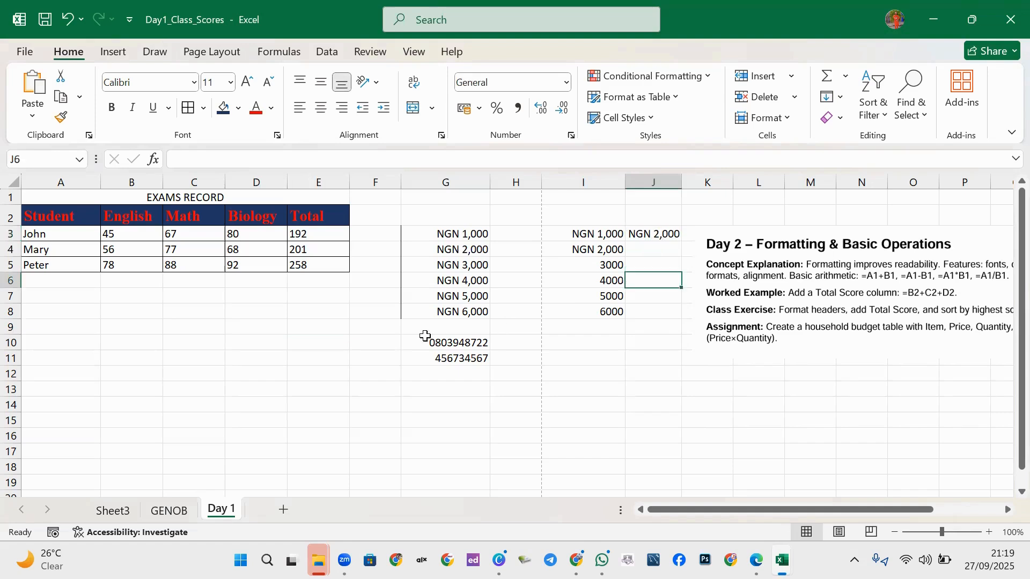
{"action": "left_click", "coordinate": [311, 360]}
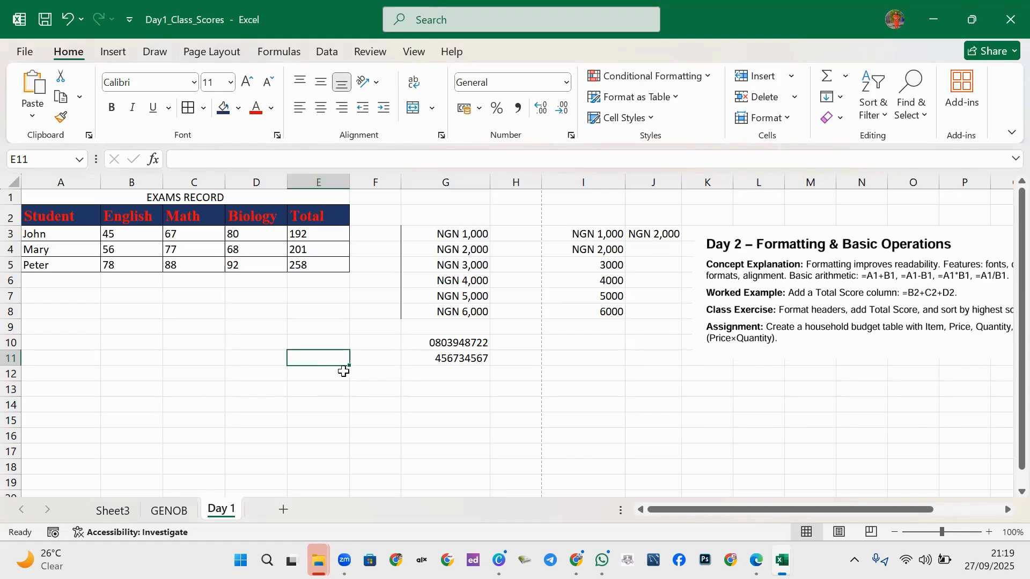
{"action": "scroll", "coordinate": [345, 361], "scroll_direction": "up", "scroll_amount": 6}
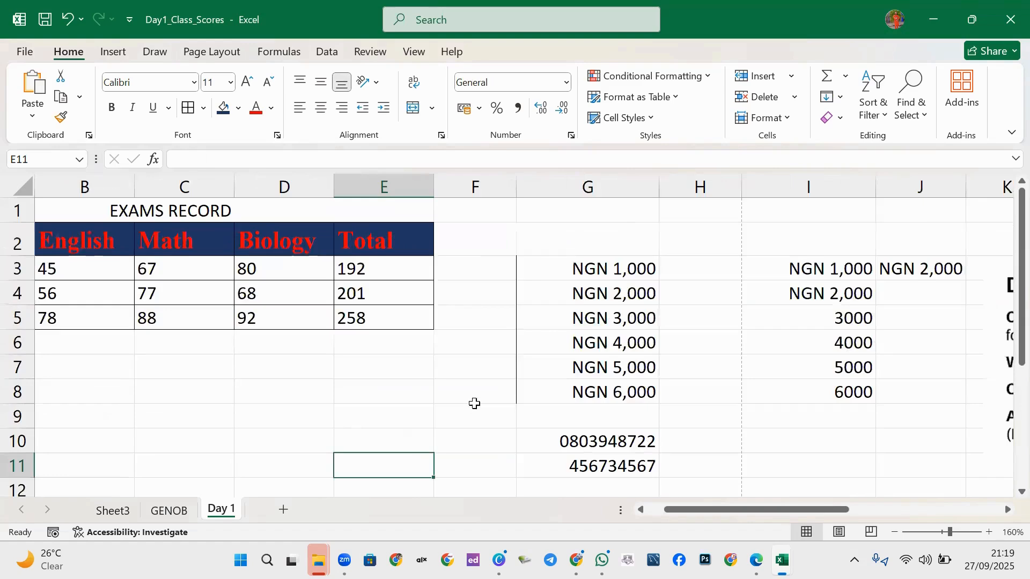
{"action": "scroll", "coordinate": [403, 282], "scroll_direction": "up", "scroll_amount": 3}
{"action": "scroll", "coordinate": [402, 315], "scroll_direction": "down", "scroll_amount": 6}
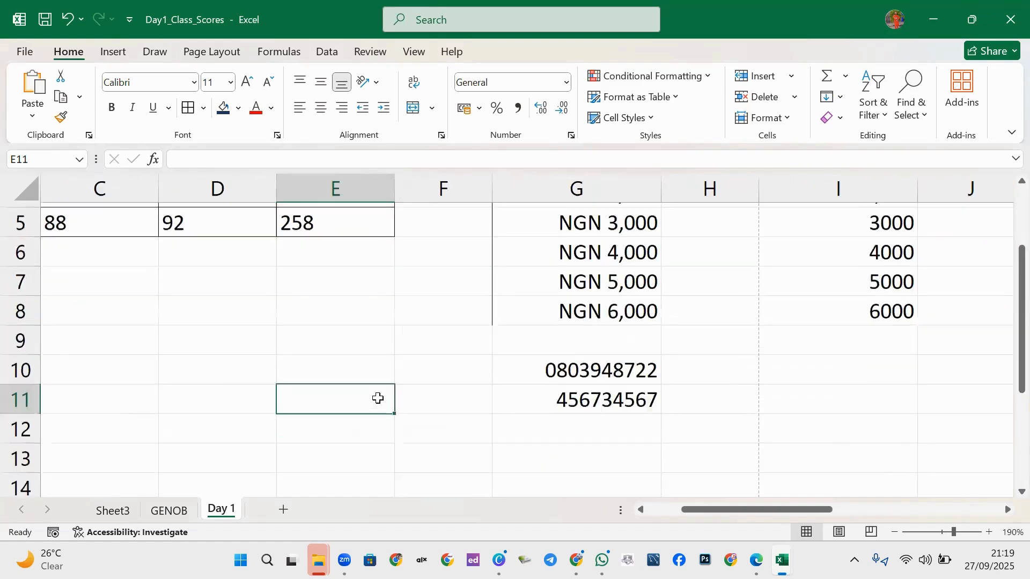
{"action": "scroll", "coordinate": [381, 322], "scroll_direction": "up", "scroll_amount": 4}
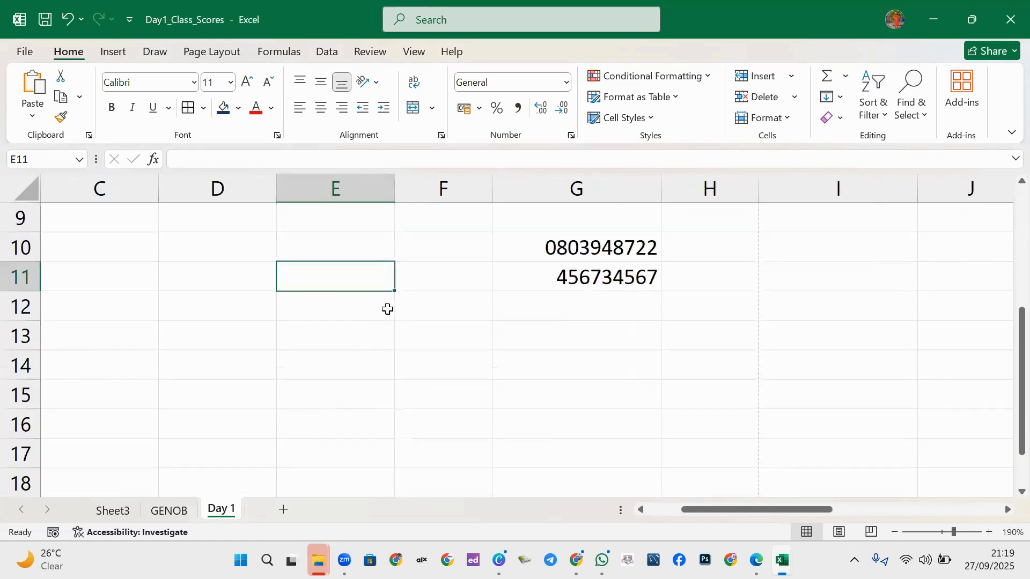
{"action": "scroll", "coordinate": [391, 303], "scroll_direction": "up", "scroll_amount": 3}
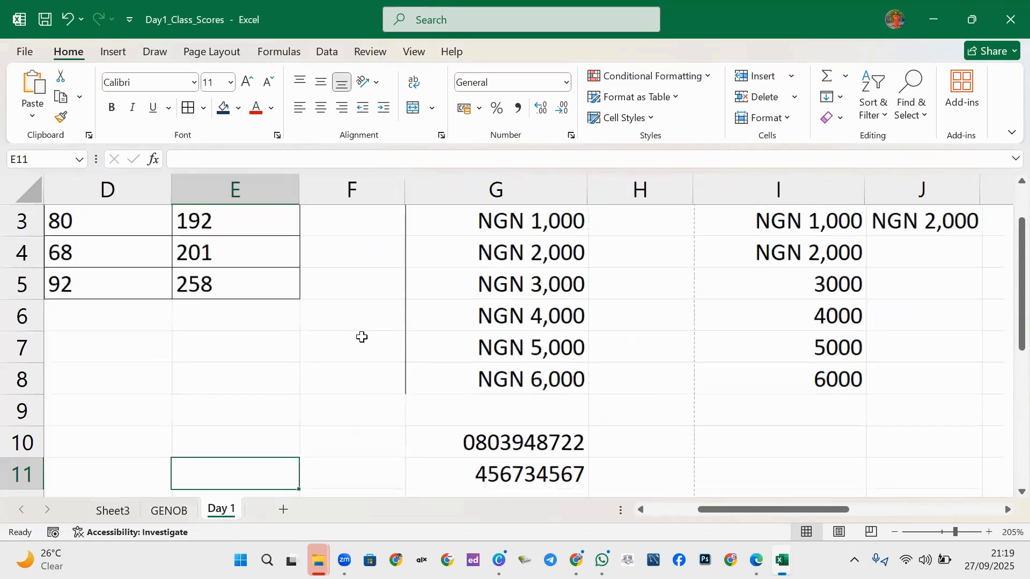
{"action": "scroll", "coordinate": [343, 311], "scroll_direction": "down", "scroll_amount": 4}
{"action": "scroll", "coordinate": [327, 291], "scroll_direction": "up", "scroll_amount": 1}
{"action": "scroll", "coordinate": [326, 292], "scroll_direction": "up", "scroll_amount": 1}
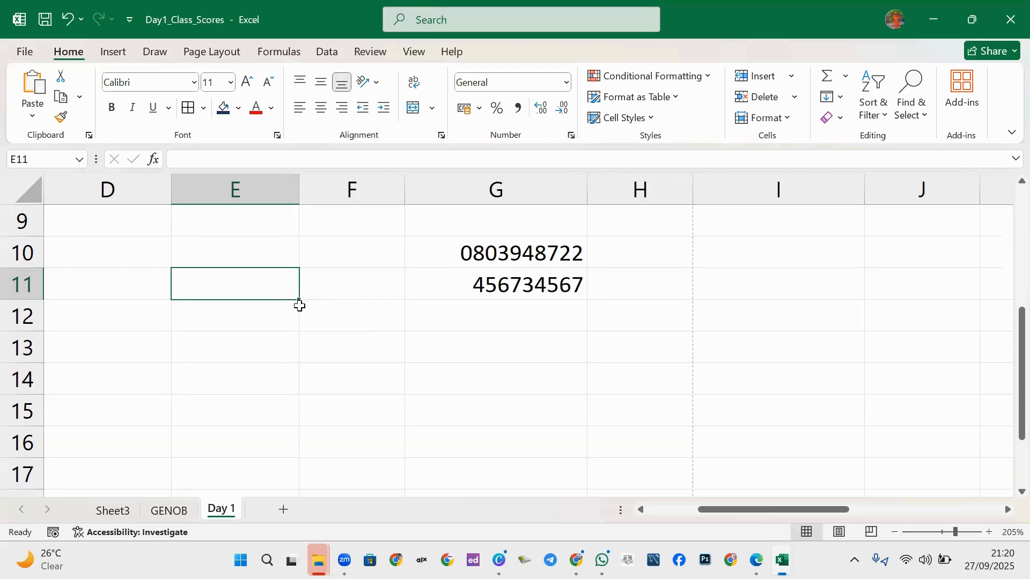
{"action": "scroll", "coordinate": [475, 318], "scroll_direction": "down", "scroll_amount": 2, "text": "ctrl"}
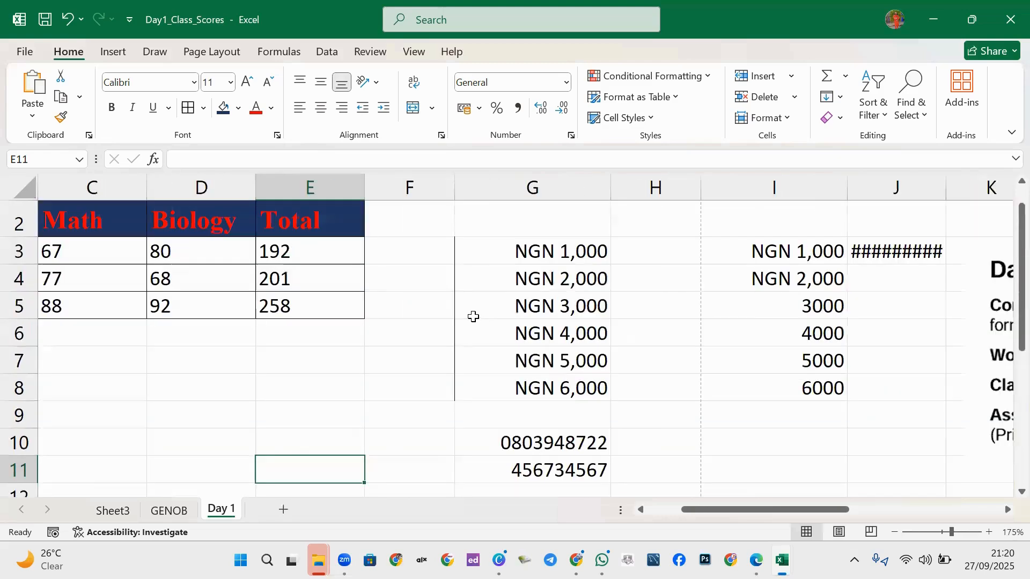
{"action": "scroll", "coordinate": [714, 286], "scroll_direction": "down", "scroll_amount": 1}
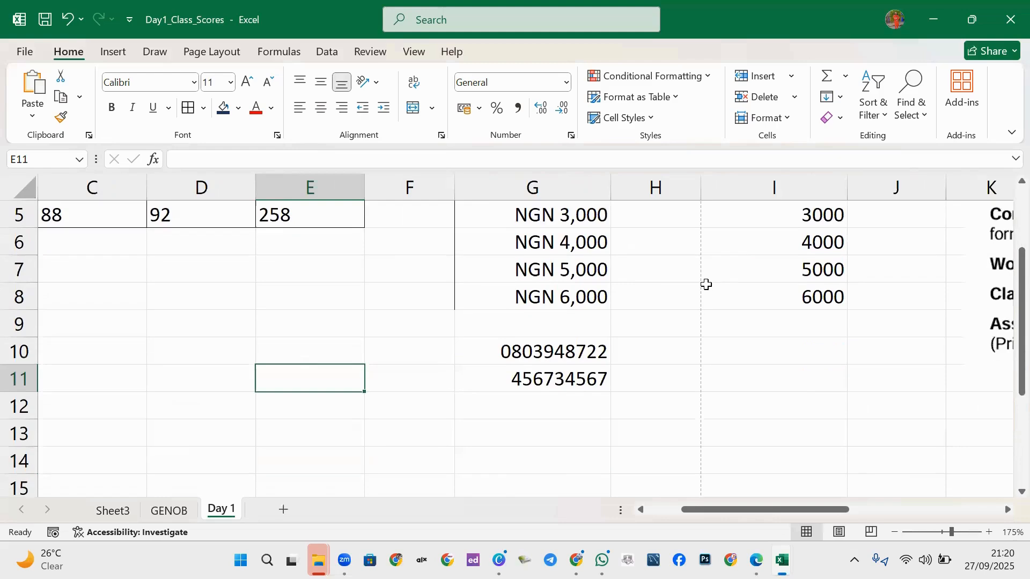
{"action": "scroll", "coordinate": [705, 284], "scroll_direction": "down", "scroll_amount": 2, "text": "ctrl"}
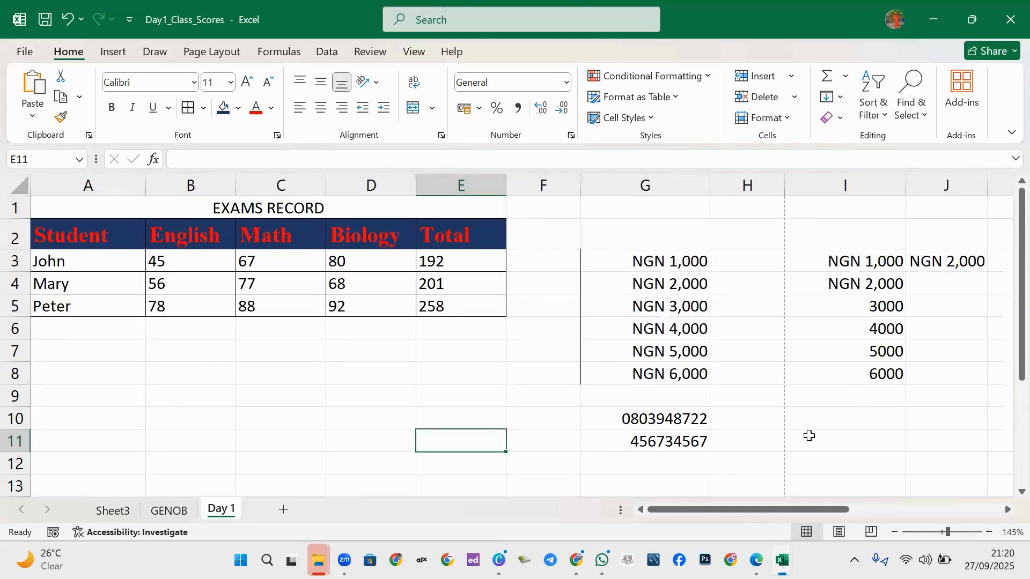
{"action": "scroll", "coordinate": [705, 394], "scroll_direction": "down", "scroll_amount": 3, "text": "ctrl"}
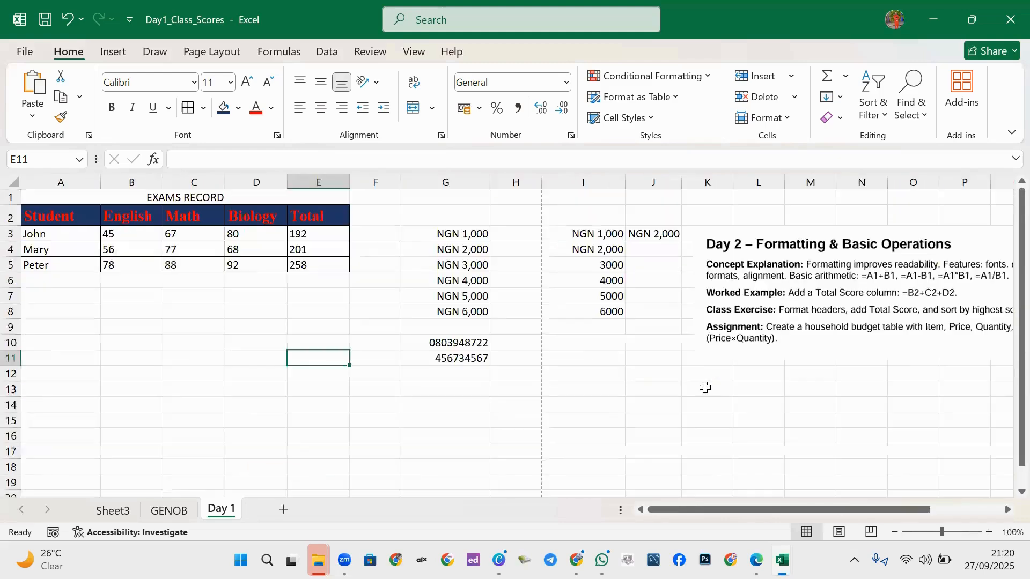
{"action": "left_click", "coordinate": [657, 233]}
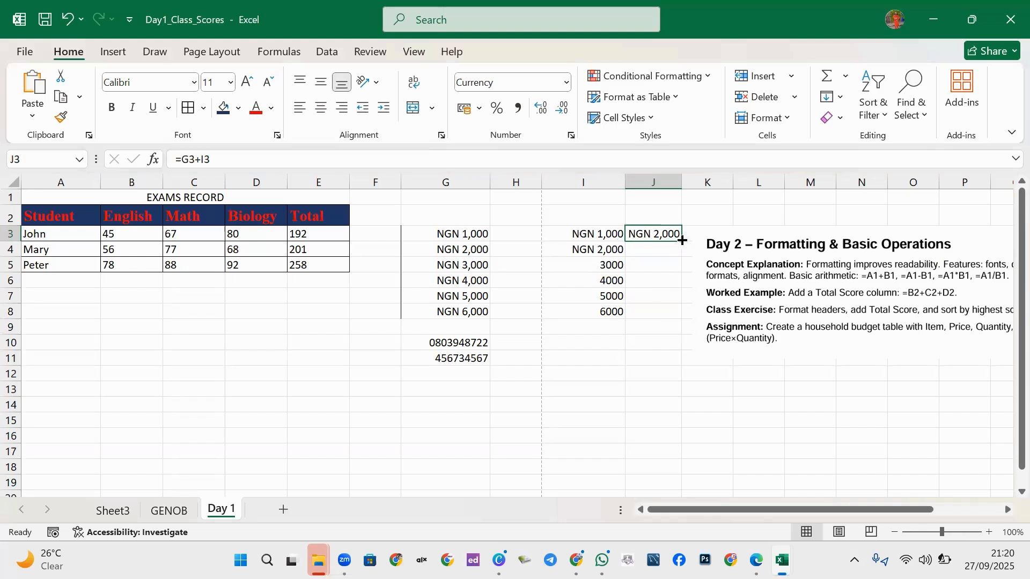
Copy the J3 sum formula down to J8 (NGN 2,000–12,000) and autofit column J.
{"action": "left_click_drag", "start_coordinate": [682, 241], "coordinate": [665, 324]}
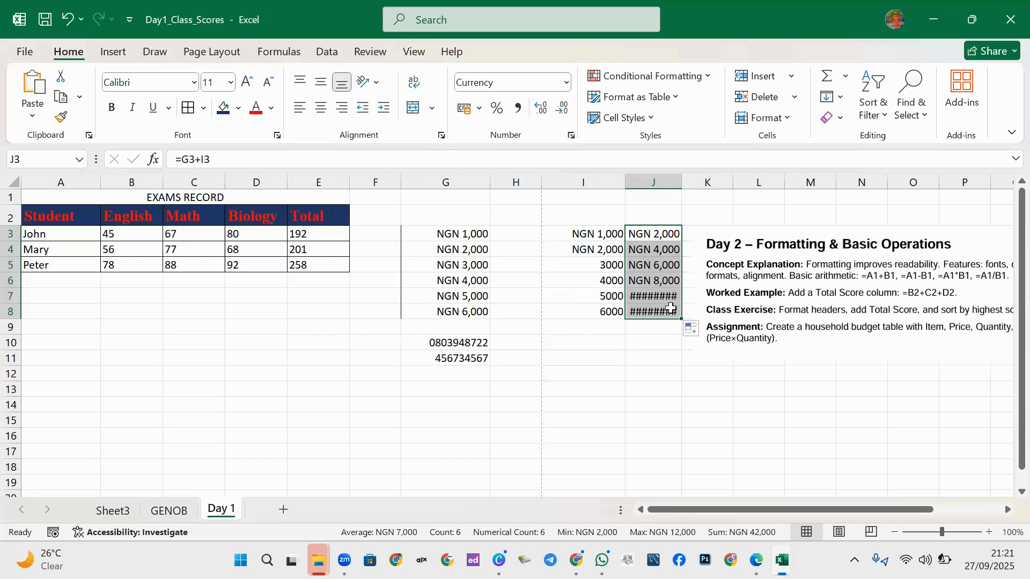
{"action": "left_click", "coordinate": [682, 181]}
{"action": "double_click", "coordinate": [682, 181]}
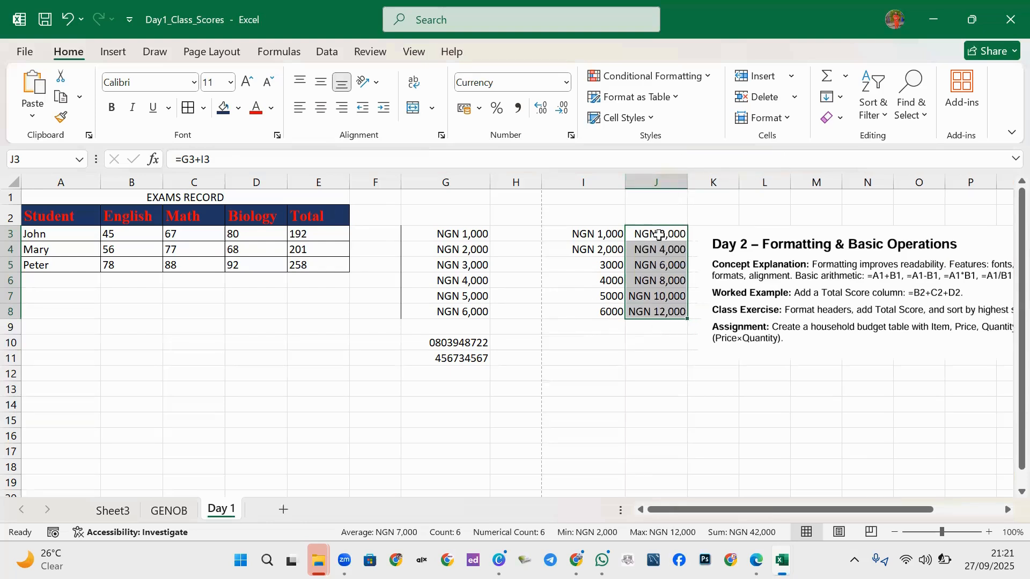
{"action": "left_click", "coordinate": [659, 235]}
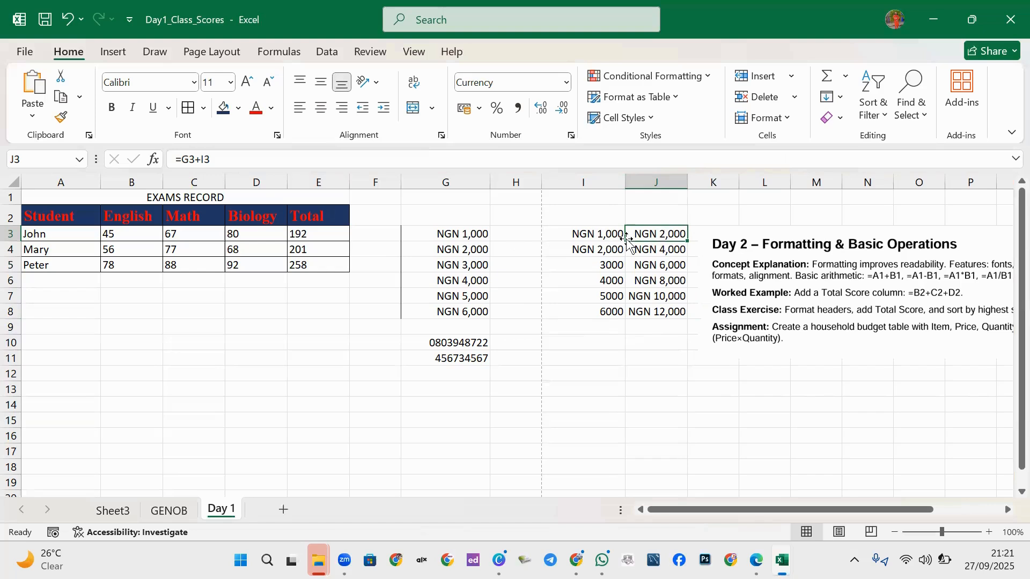
{"action": "left_click", "coordinate": [659, 316]}
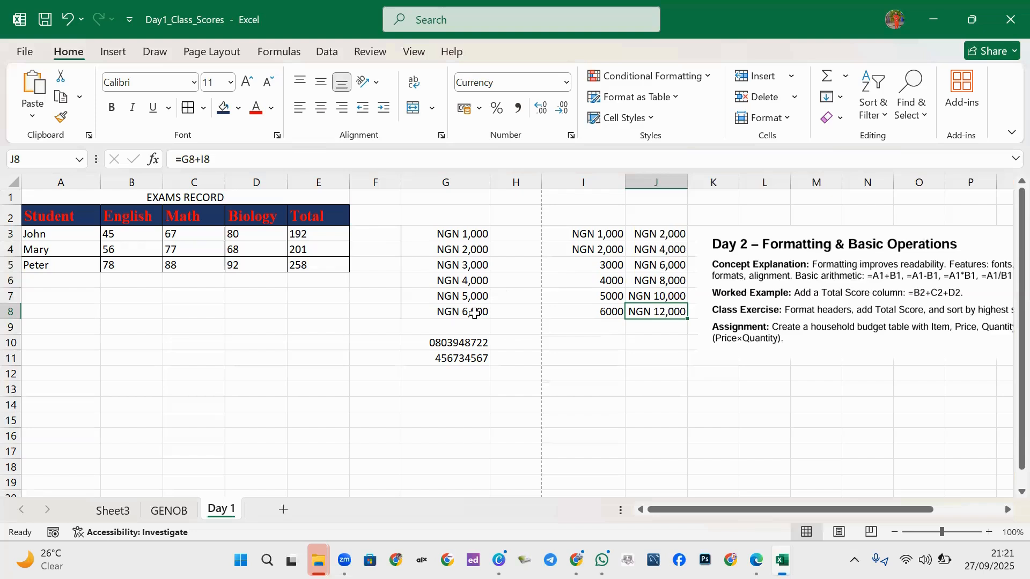
{"action": "key", "text": "Up"}
{"action": "key", "text": "Up"}
{"action": "key", "text": "Up"}
{"action": "key", "text": "Up"}
{"action": "key", "text": "Up"}
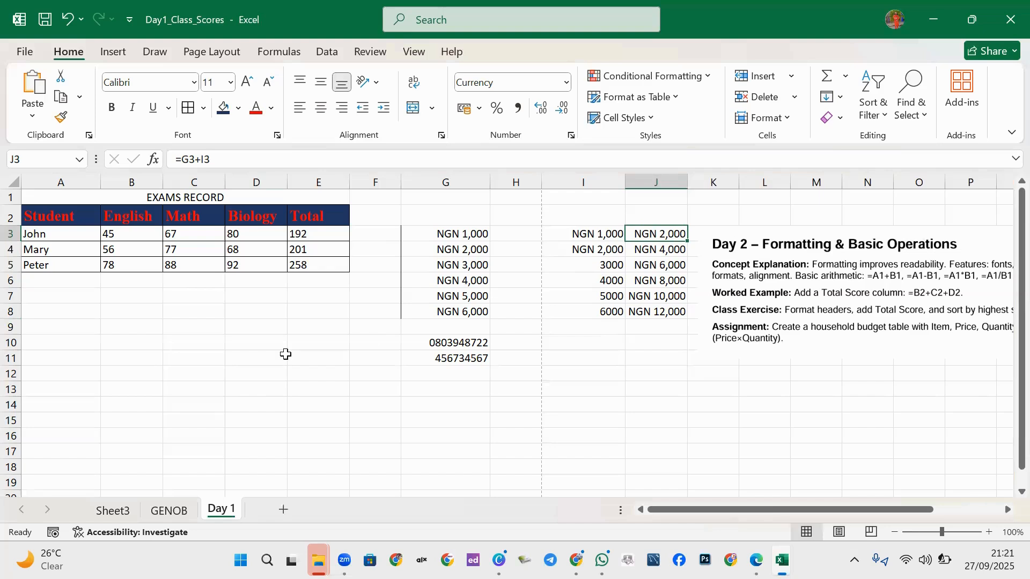
{"action": "left_click", "coordinate": [302, 326]}
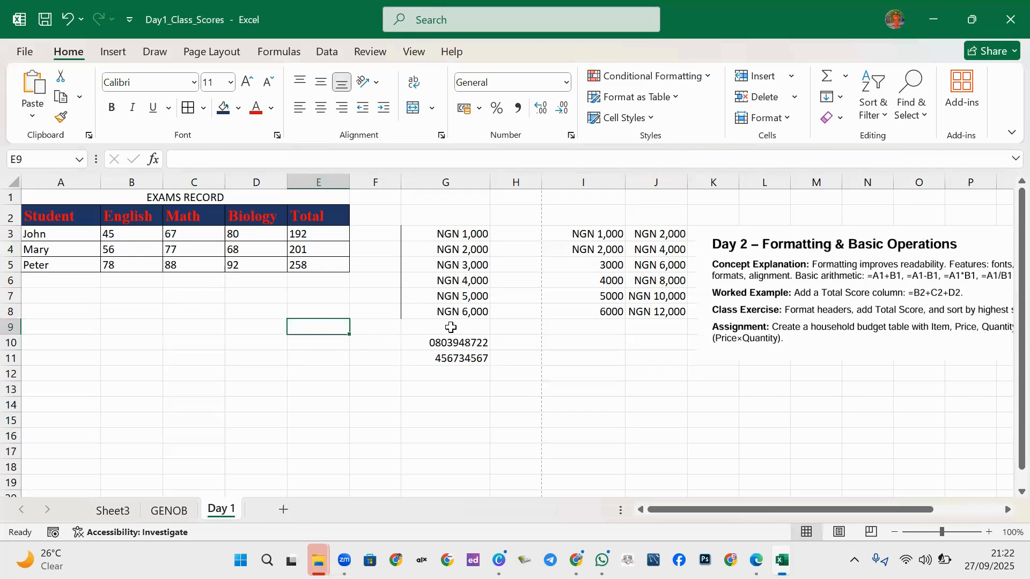
{"action": "type", "text": "g"}
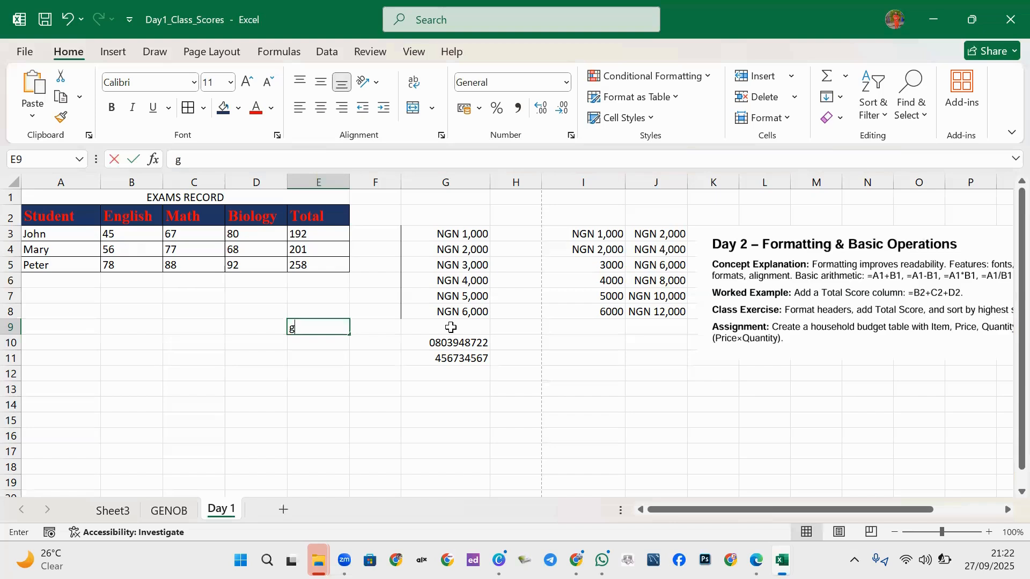
{"action": "type", "text": "eno"}
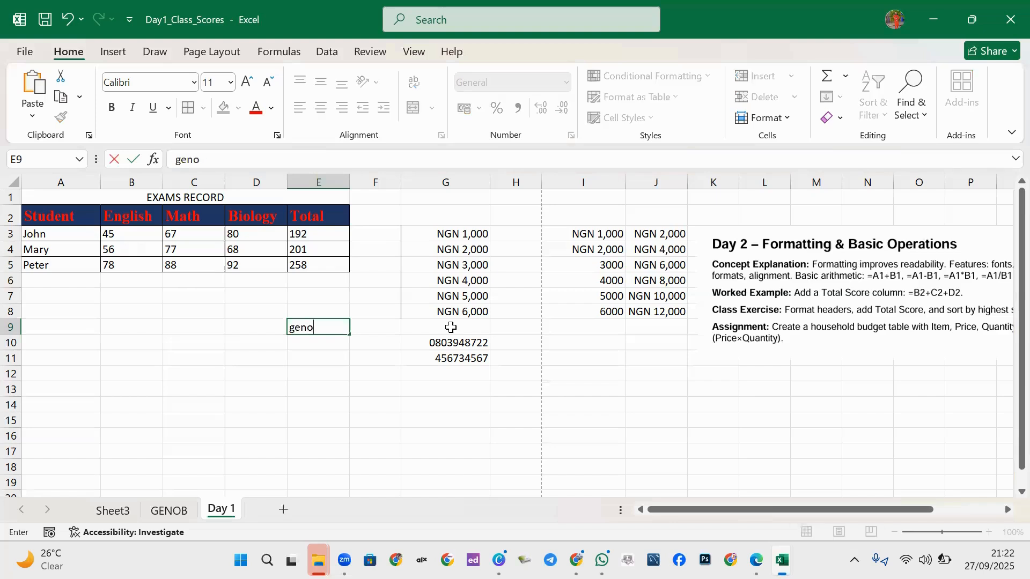
{"action": "type", "text": "b"}
{"action": "left_click", "coordinate": [351, 354]}
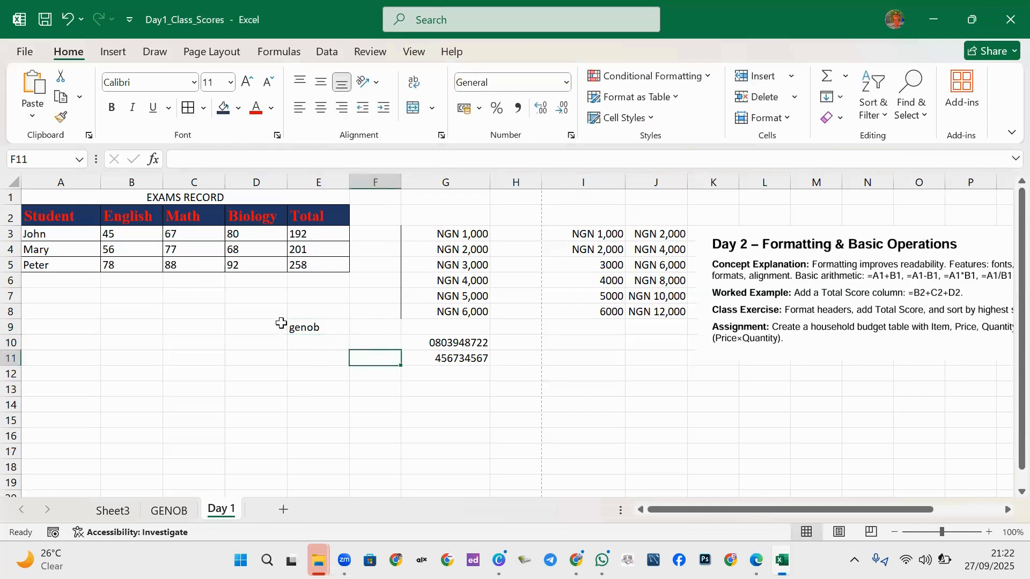
{"action": "left_click", "coordinate": [281, 324]}
{"action": "left_click", "coordinate": [329, 328]}
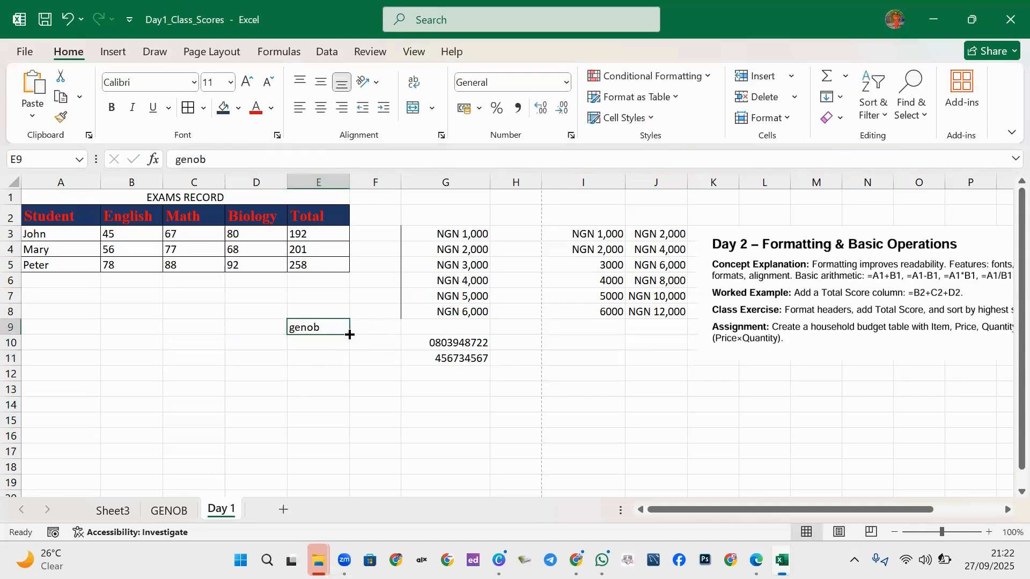
{"action": "left_click_drag", "start_coordinate": [348, 335], "coordinate": [328, 433]}
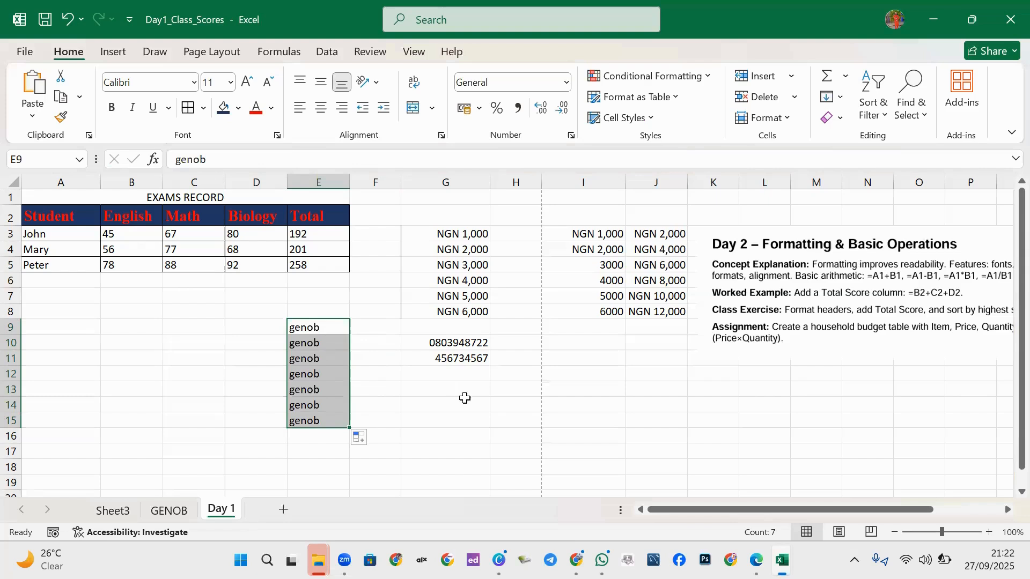
{"action": "key", "text": "Delete"}
{"action": "left_click", "coordinate": [412, 328]}
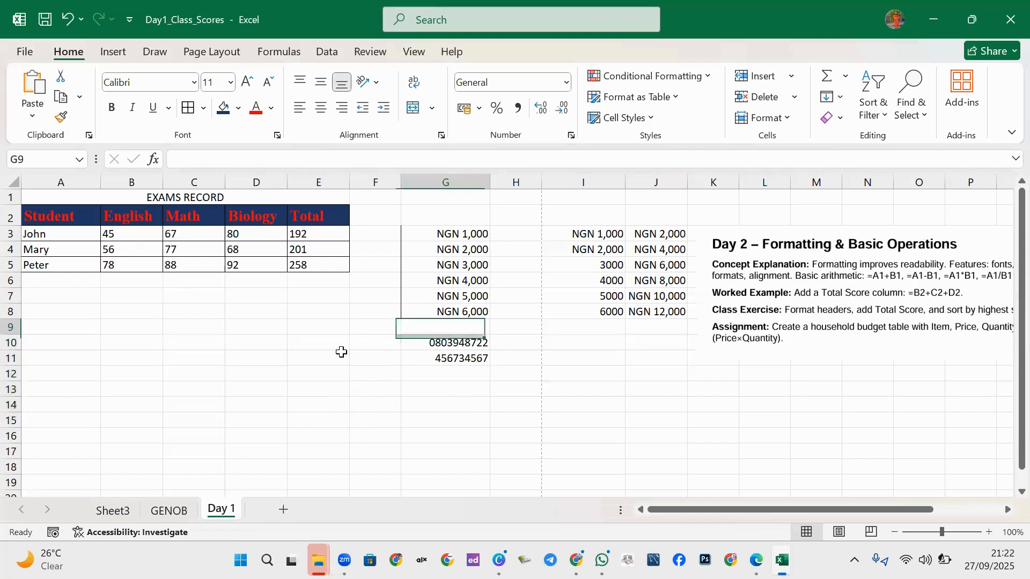
{"action": "left_click", "coordinate": [379, 239]}
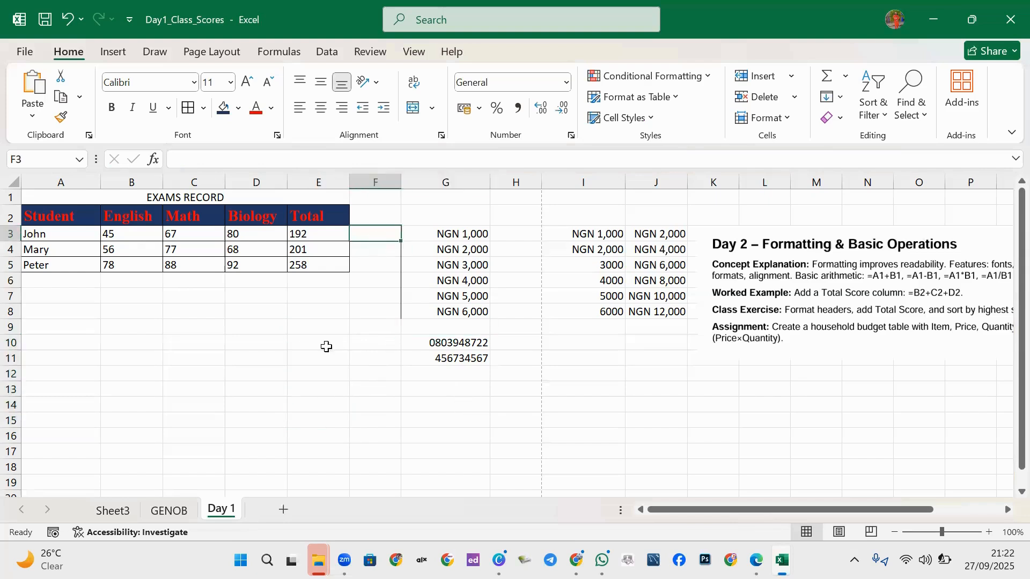
{"action": "left_click", "coordinate": [320, 294]}
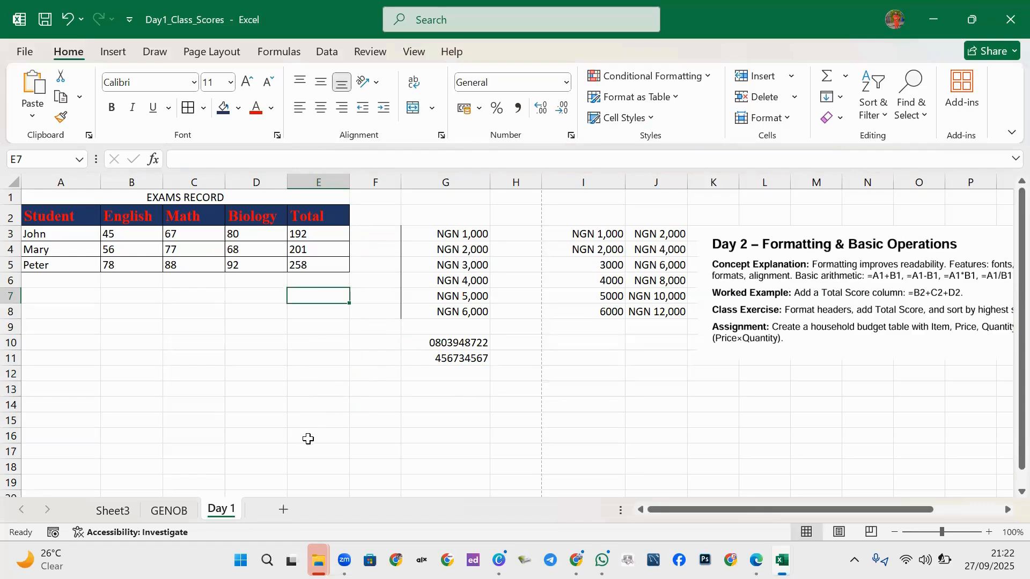
Enter 1 in E7, copy it down to E13, then clear the repeated 1s.
{"action": "type", "text": "1"}
{"action": "left_click", "coordinate": [324, 340]}
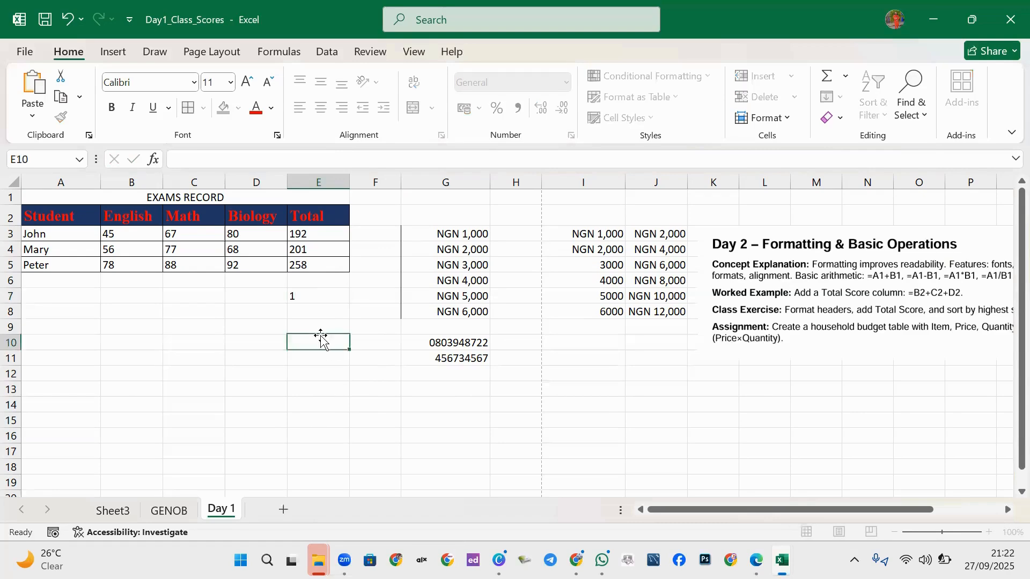
{"action": "left_click", "coordinate": [318, 299]}
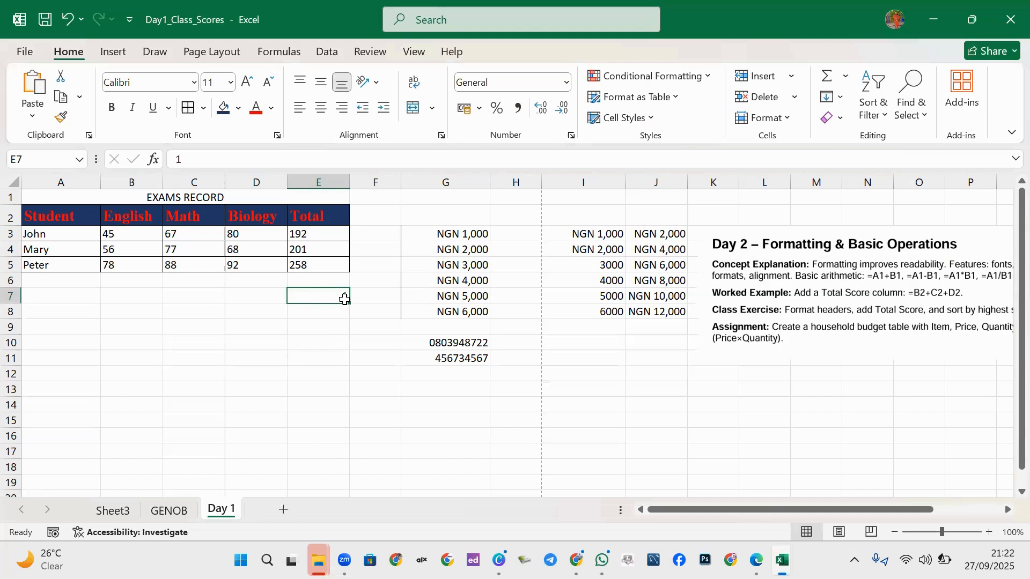
{"action": "left_click_drag", "start_coordinate": [349, 304], "coordinate": [319, 391]}
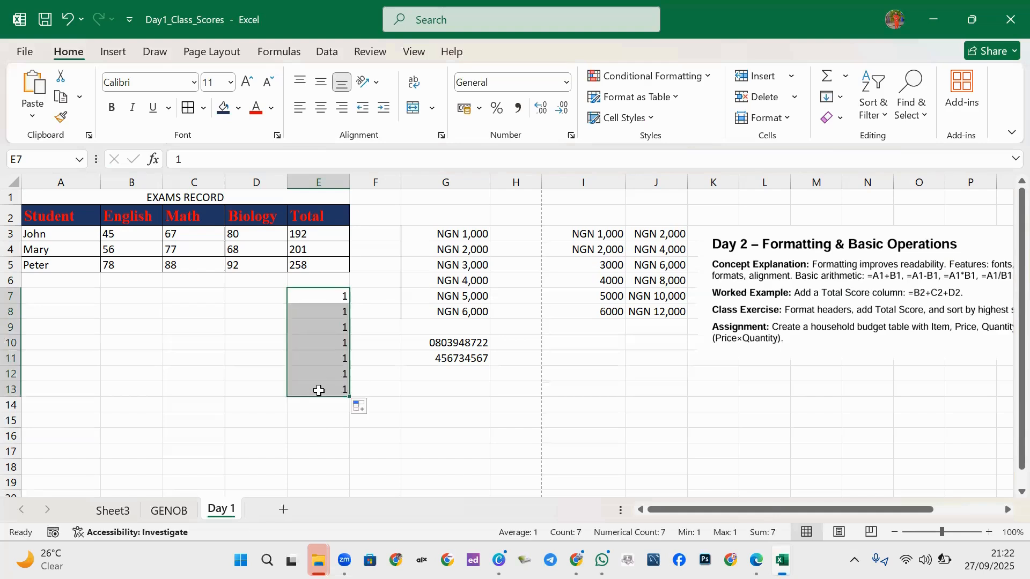
{"action": "key", "text": "Delete"}
Type MON in E7 and fill the weekdays TUE through SUN down to E13.
{"action": "left_click", "coordinate": [296, 269]}
{"action": "left_click", "coordinate": [305, 295]}
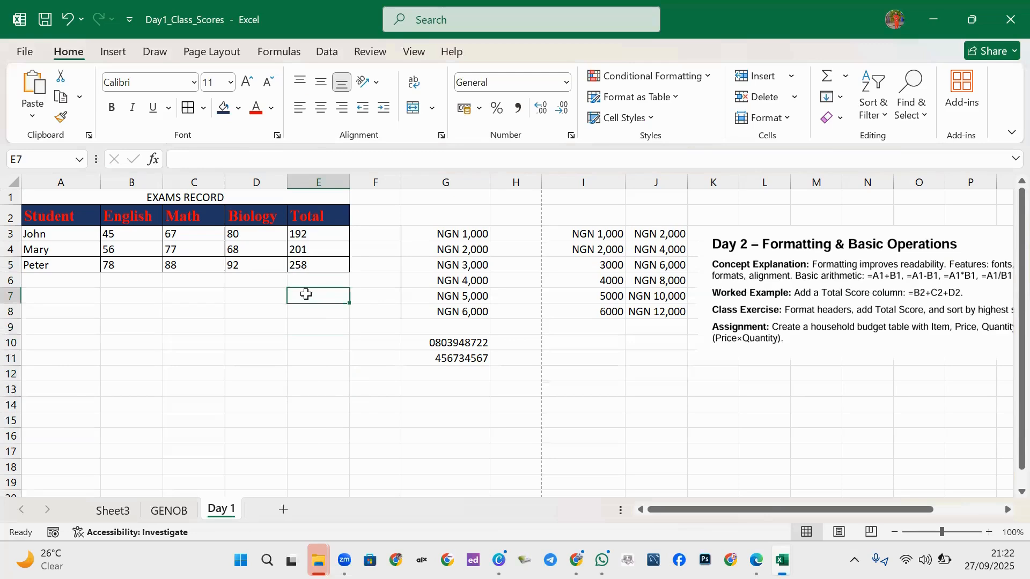
{"action": "type", "text": "MON"}
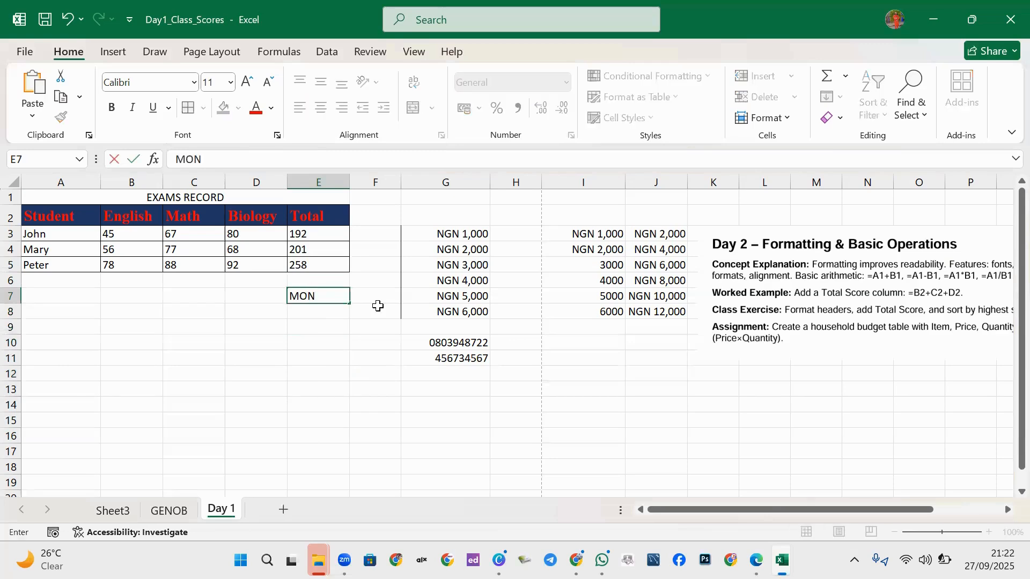
{"action": "left_click", "coordinate": [329, 329]}
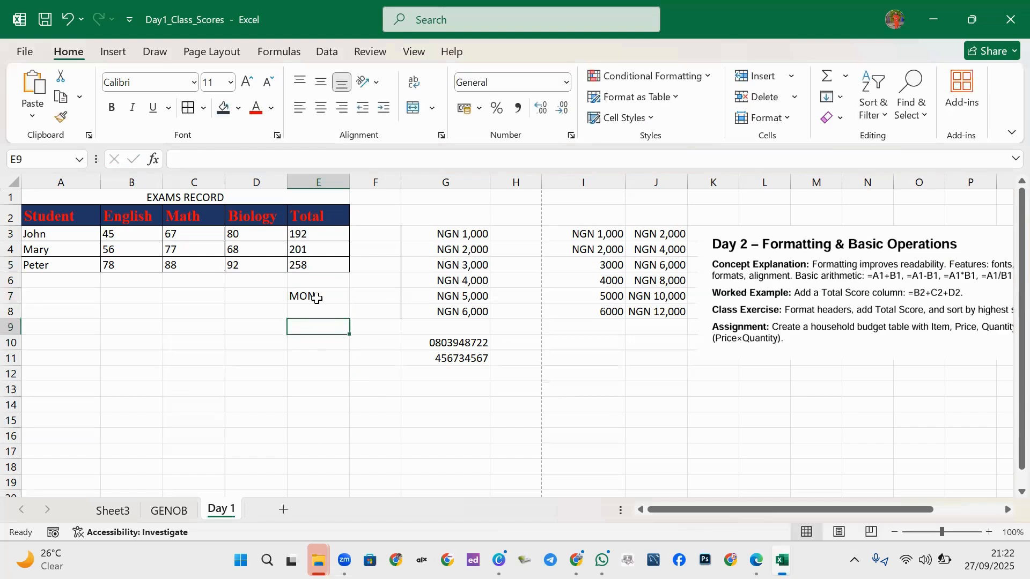
{"action": "left_click", "coordinate": [320, 296]}
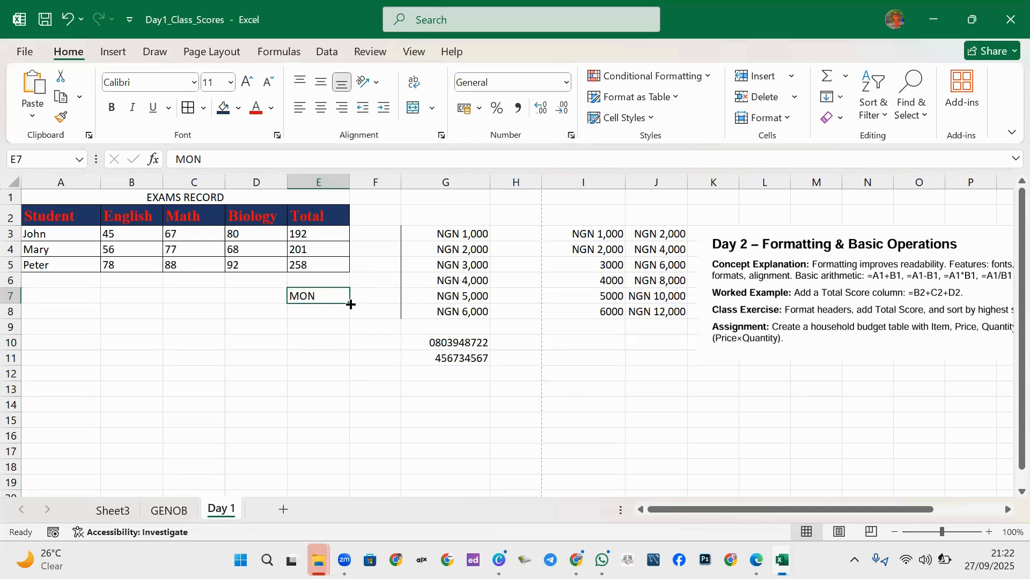
{"action": "left_click_drag", "start_coordinate": [351, 304], "coordinate": [338, 392]}
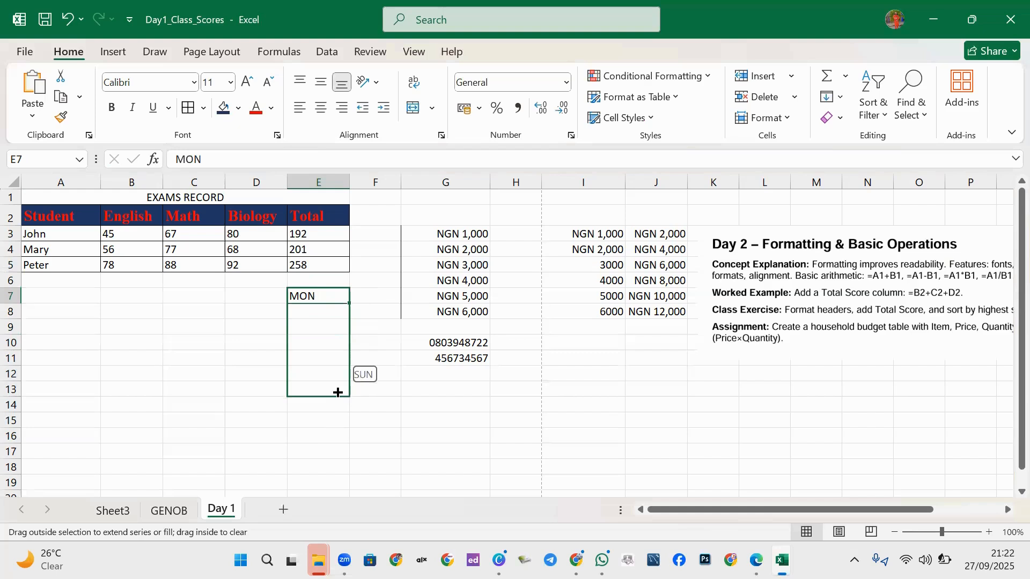
{"action": "left_click_drag", "start_coordinate": [338, 392], "coordinate": [338, 393]}
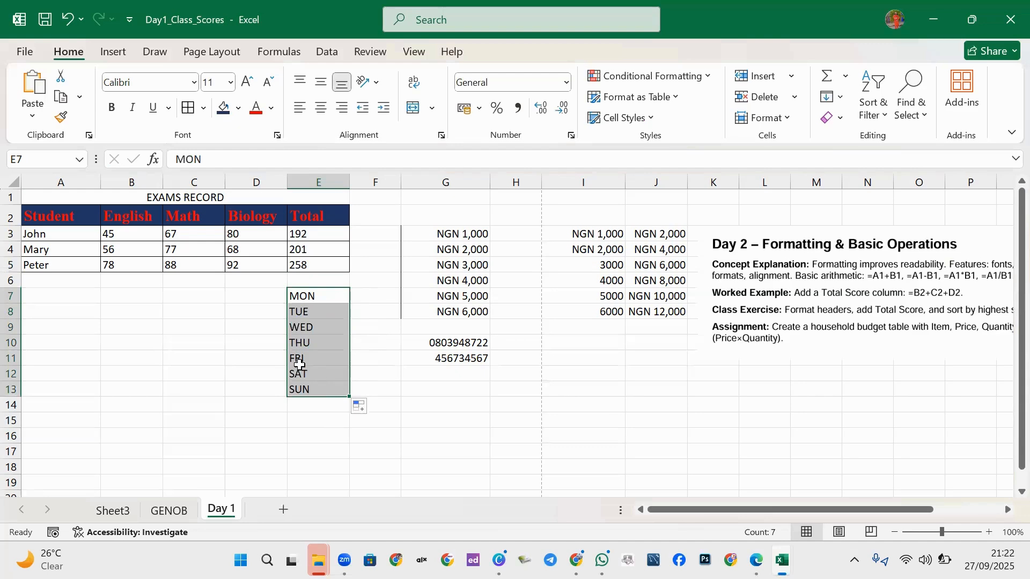
Type JAN in F7 and fill the months FEB through DEC down to F18.
{"action": "left_click", "coordinate": [373, 299]}
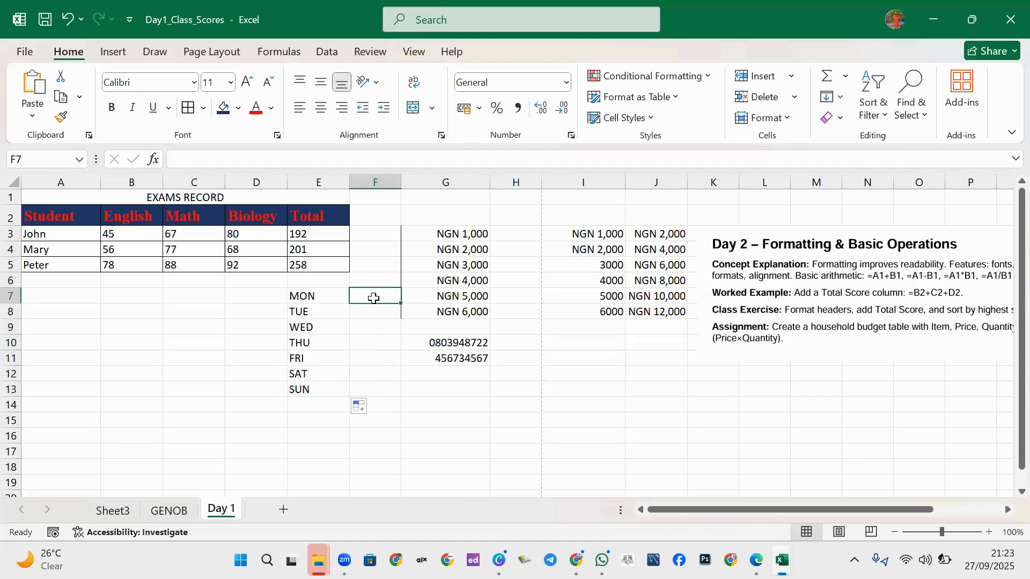
{"action": "type", "text": "JAN"}
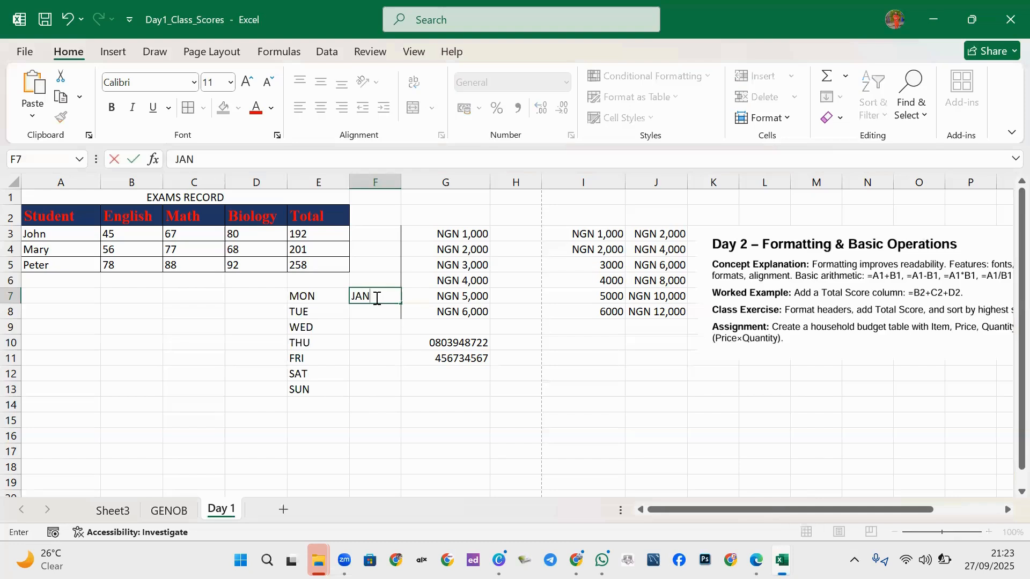
{"action": "left_click", "coordinate": [392, 346]}
{"action": "left_click", "coordinate": [389, 296]}
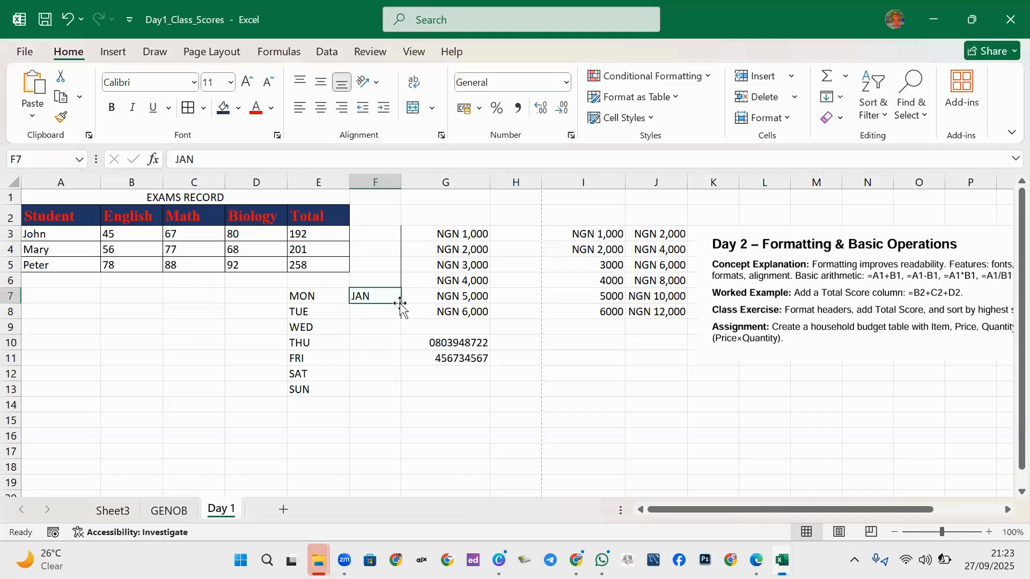
{"action": "left_click_drag", "start_coordinate": [403, 303], "coordinate": [376, 394]}
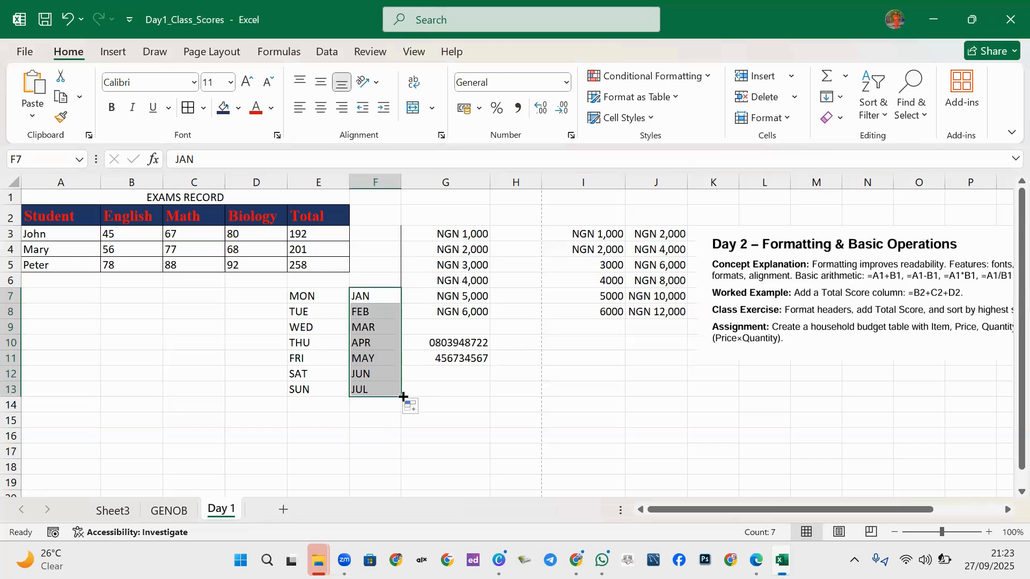
{"action": "left_click_drag", "start_coordinate": [402, 395], "coordinate": [398, 452]}
Enter the number 1 in cell D7.
{"action": "scroll", "coordinate": [399, 452], "scroll_direction": "down", "scroll_amount": 1}
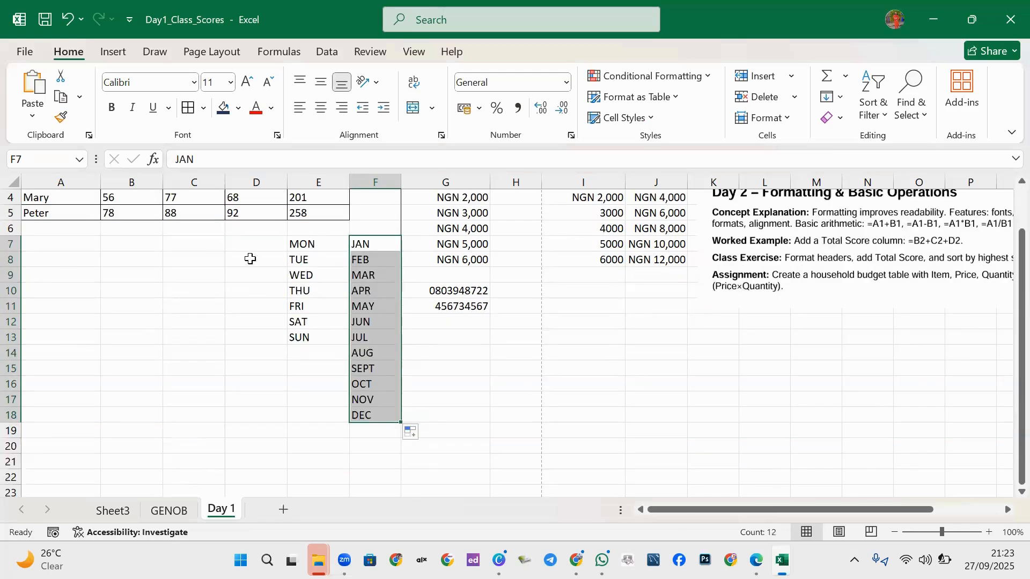
{"action": "left_click", "coordinate": [242, 241]}
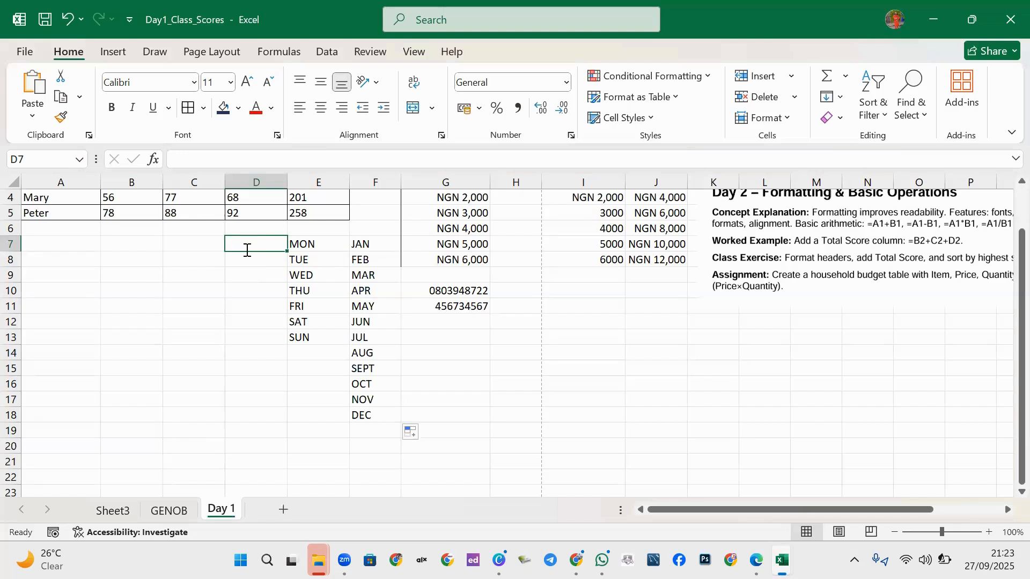
{"action": "type", "text": "1"}
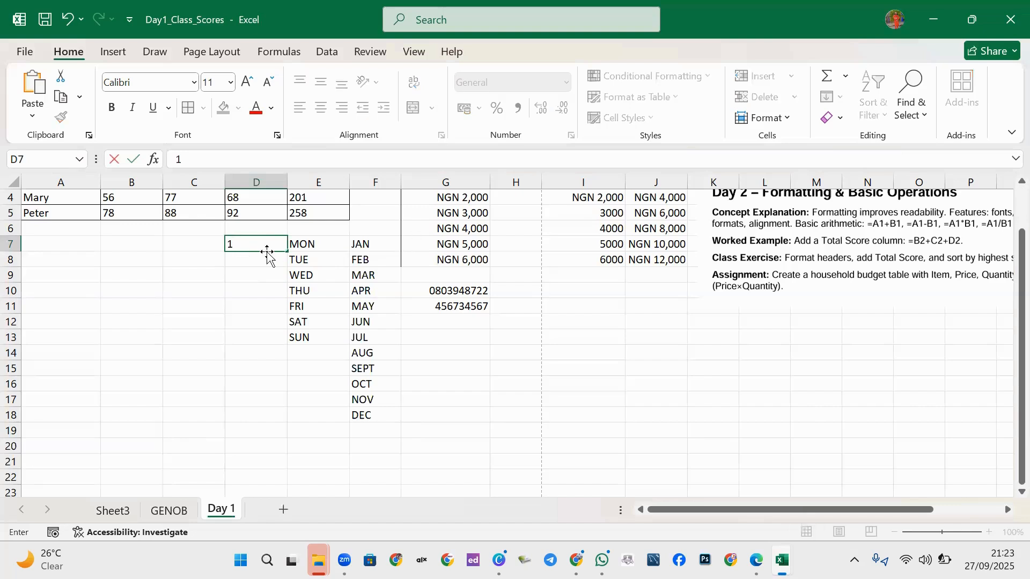
{"action": "left_click", "coordinate": [264, 269]}
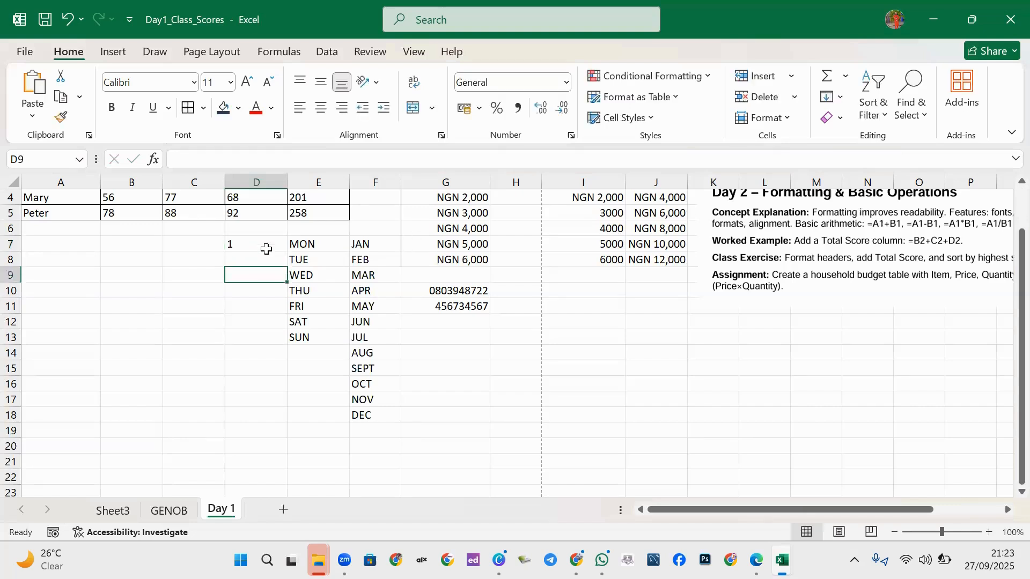
{"action": "left_click", "coordinate": [260, 254]}
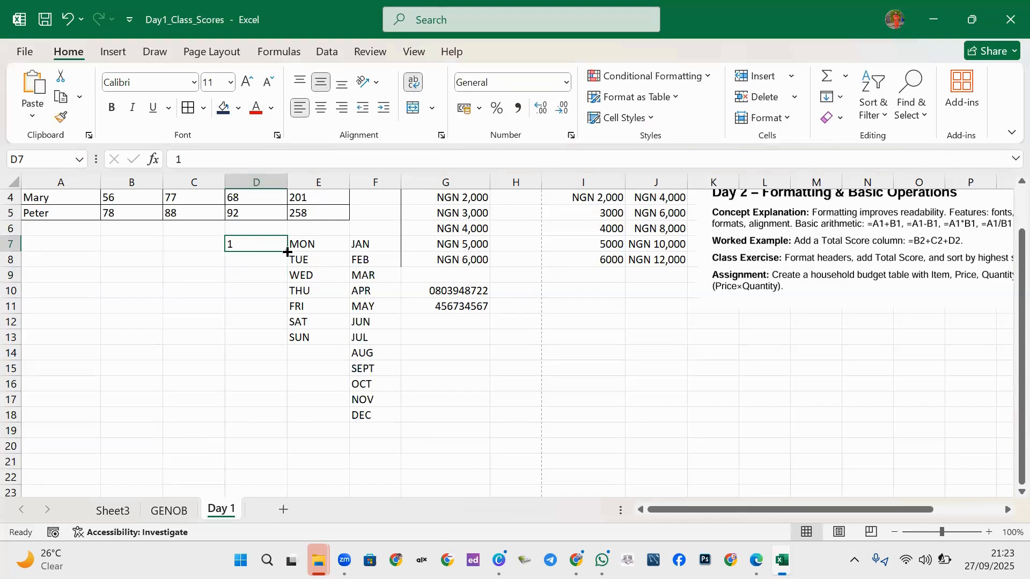
Copy the 1 from D7 down to D18, then clear the 1s from C7:D18.
{"action": "left_click_drag", "start_coordinate": [287, 251], "coordinate": [234, 418]}
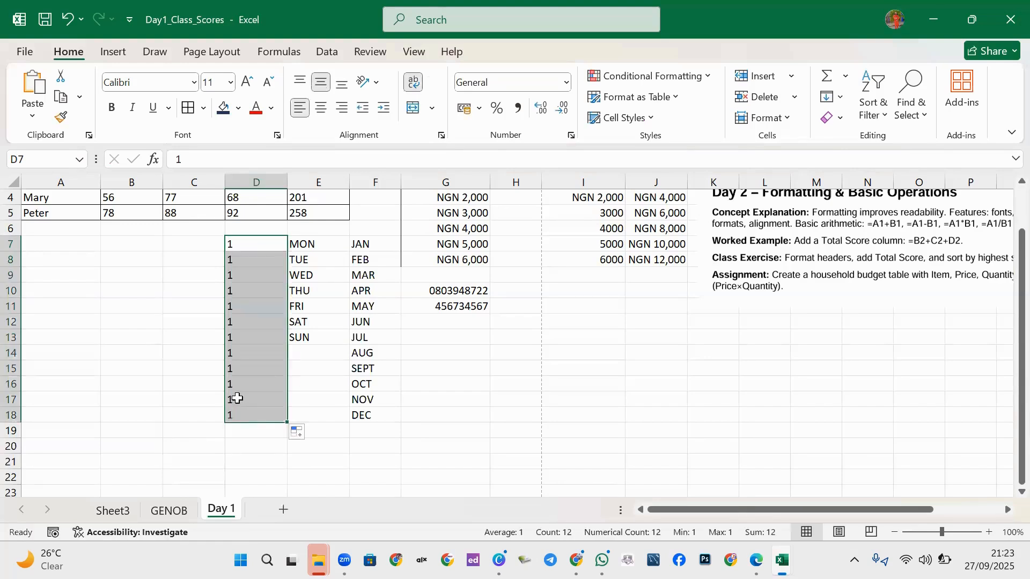
{"action": "left_click", "coordinate": [253, 263]}
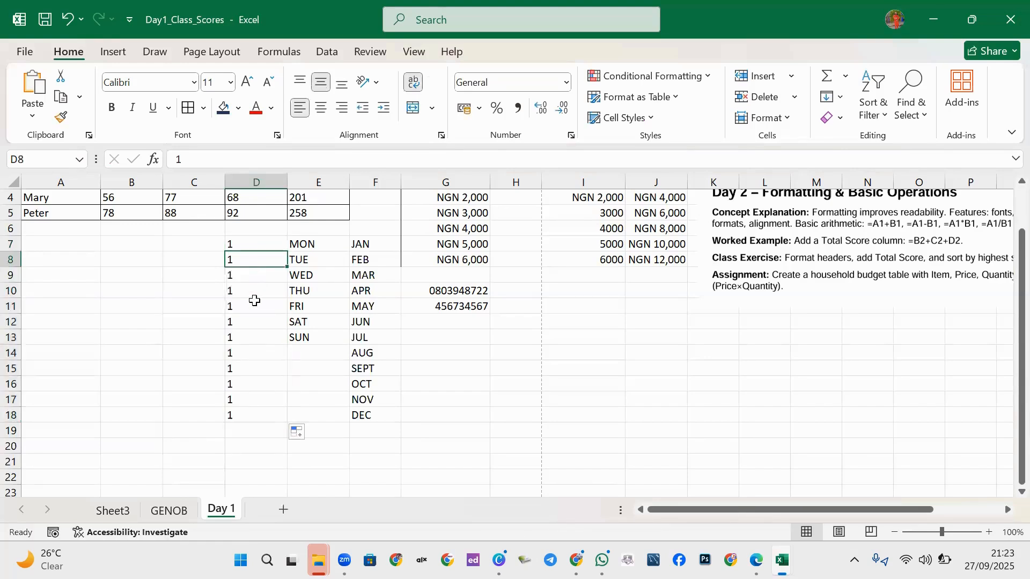
{"action": "left_click_drag", "start_coordinate": [236, 245], "coordinate": [232, 422]}
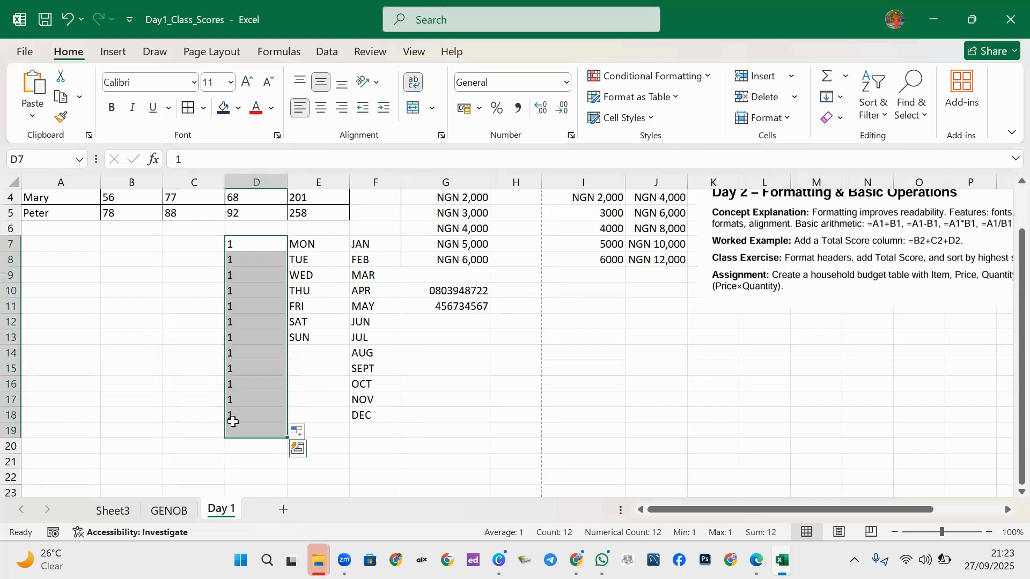
{"action": "type", "text": "1"}
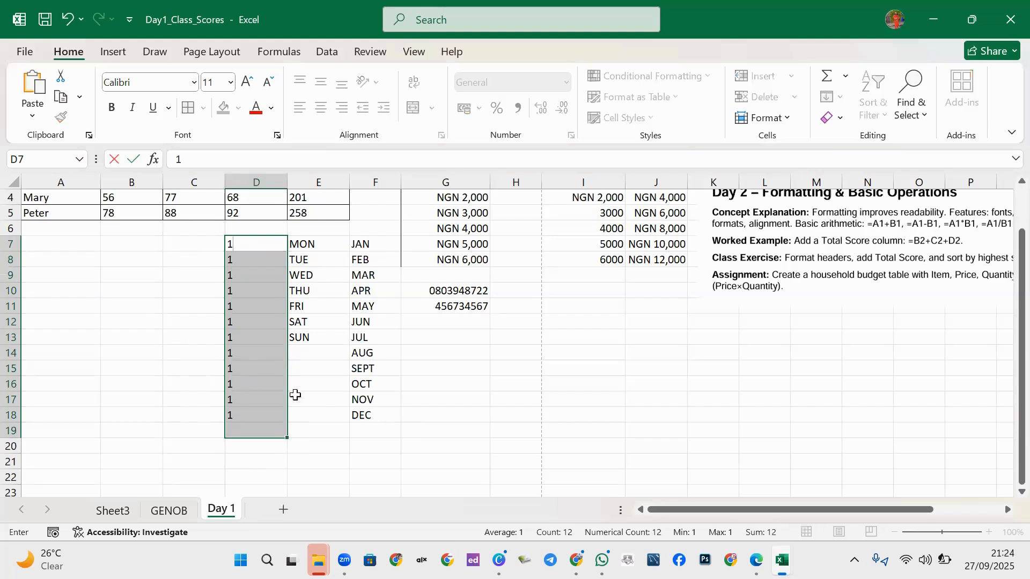
{"action": "left_click", "coordinate": [321, 398]}
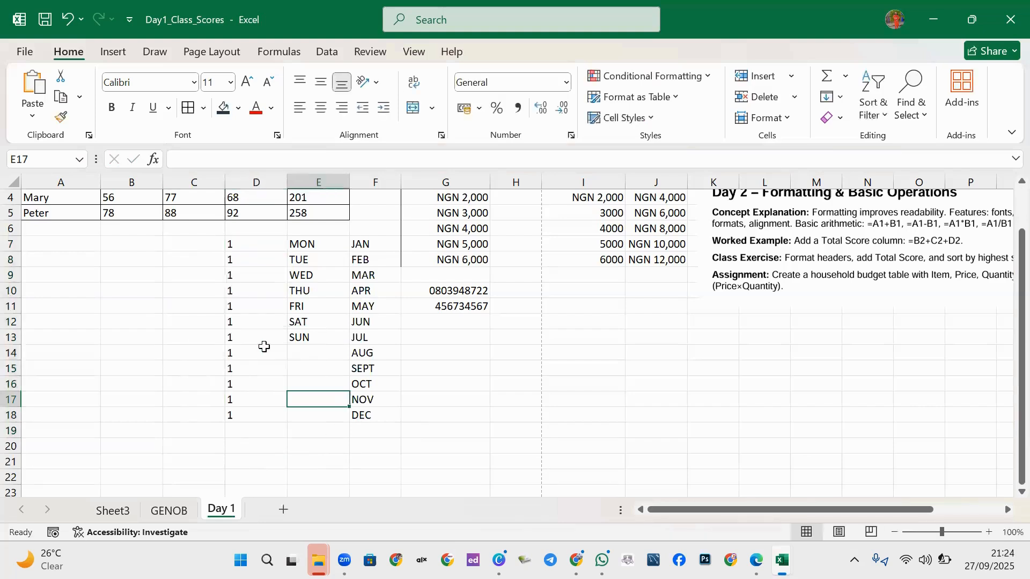
{"action": "left_click_drag", "start_coordinate": [242, 251], "coordinate": [222, 411]}
{"action": "key", "text": "Delete"}
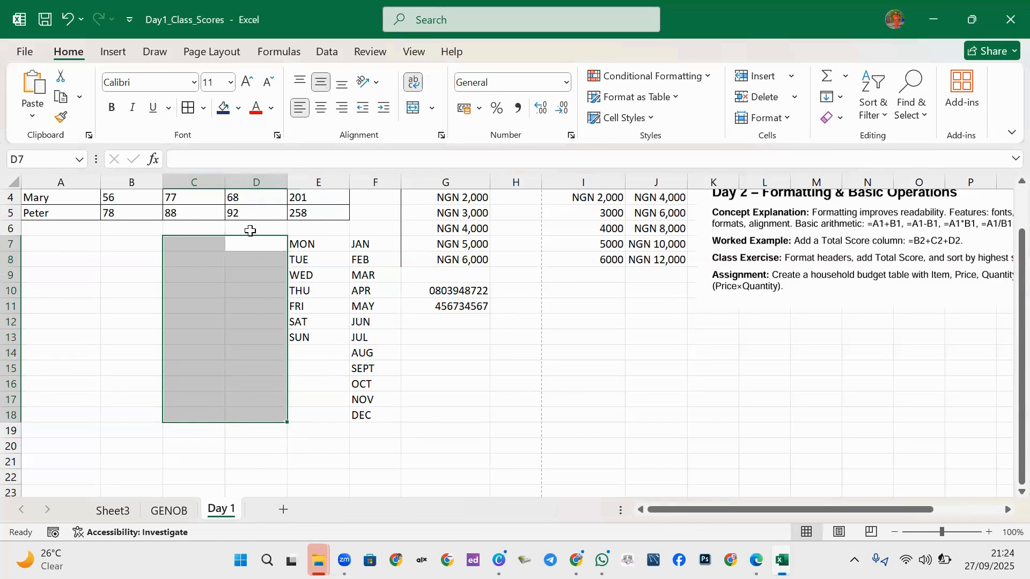
Enter 1, 1.3 and 1.23323 in cells D7, D8 and D9.
{"action": "left_click", "coordinate": [250, 250]}
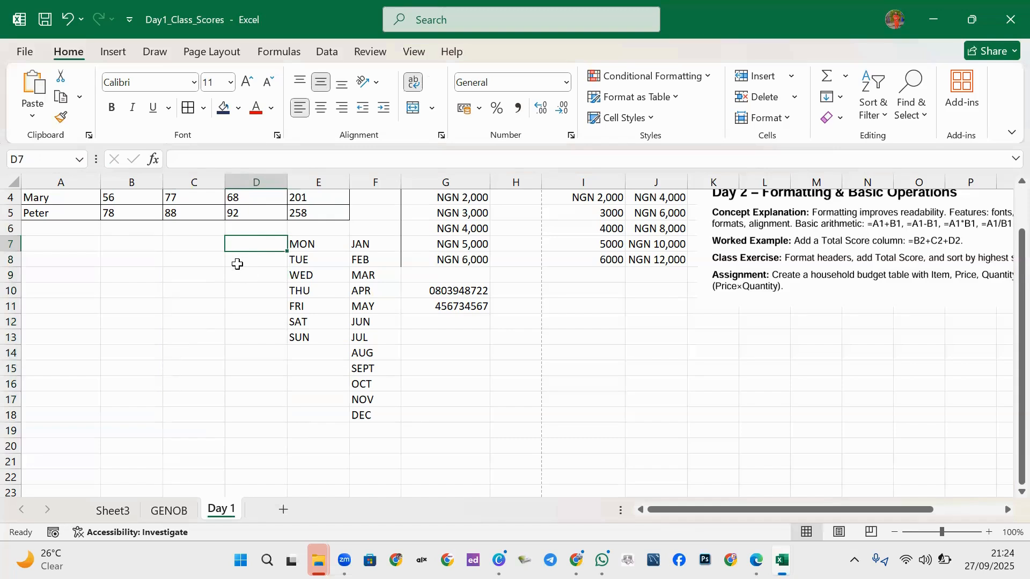
{"action": "type", "text": "1"}
{"action": "key", "text": "Return"}
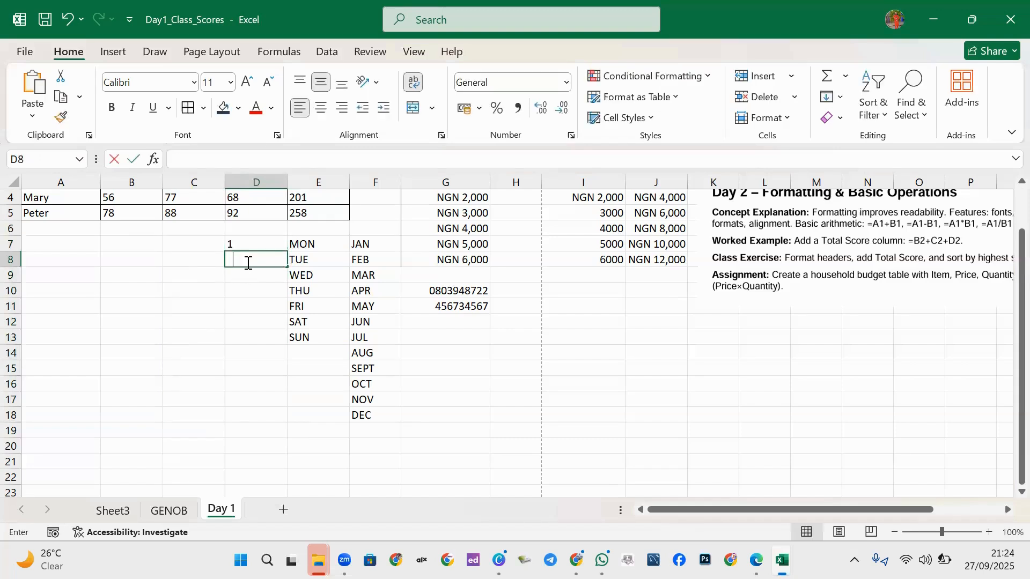
{"action": "type", "text": "1.3"}
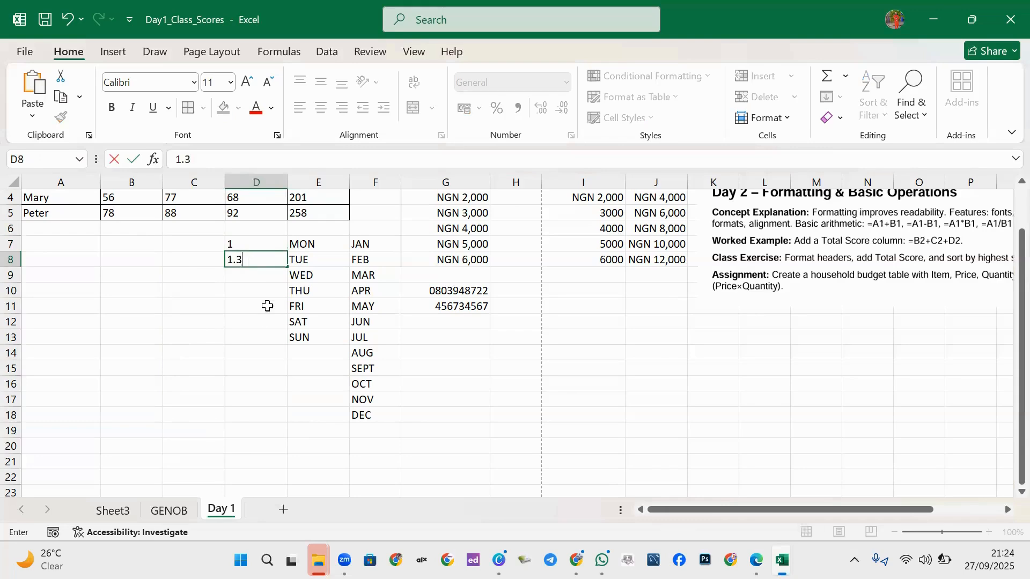
{"action": "key", "text": "Return"}
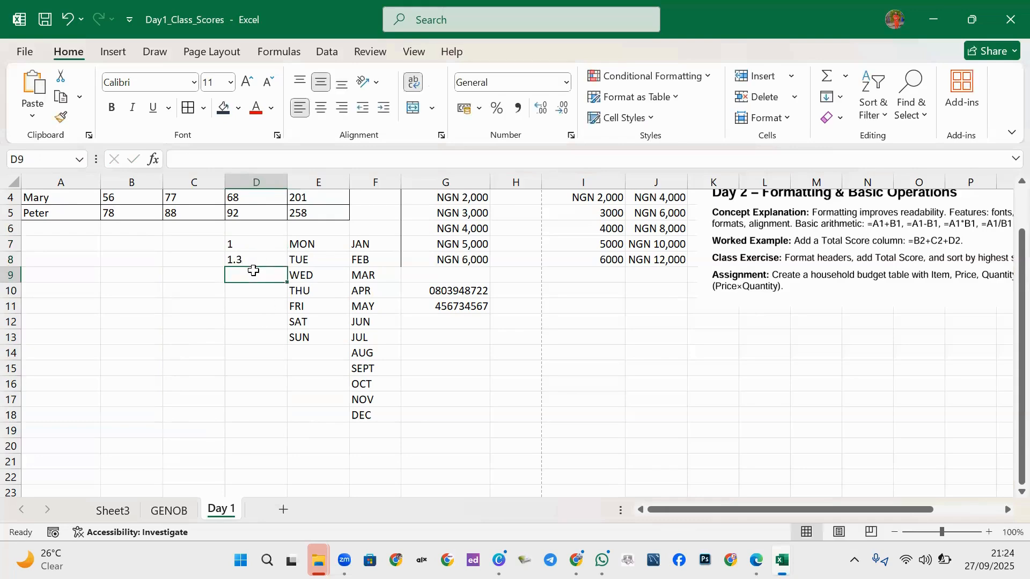
{"action": "type", "text": "1.23"}
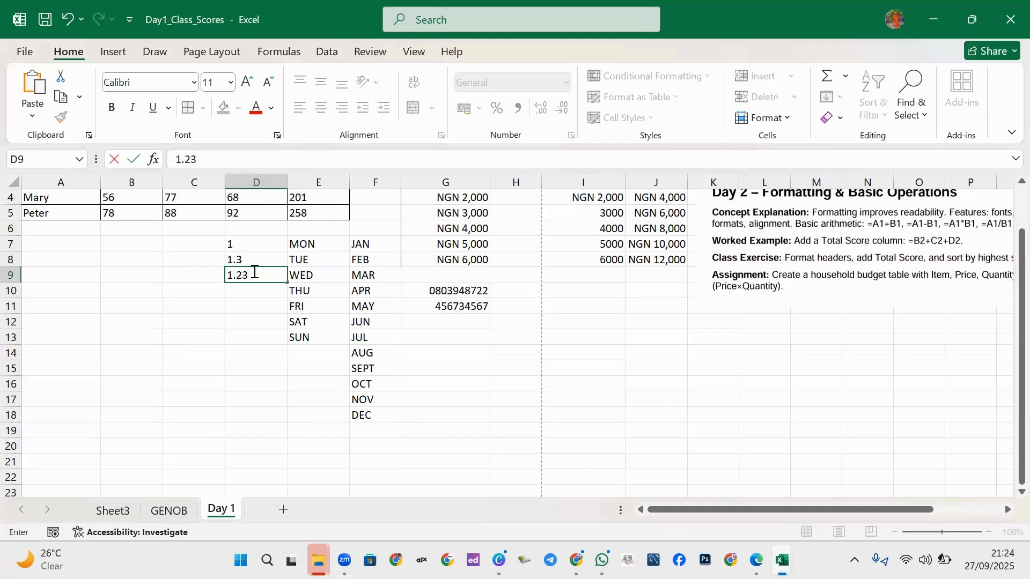
{"action": "type", "text": "323"}
{"action": "left_click", "coordinate": [239, 304]}
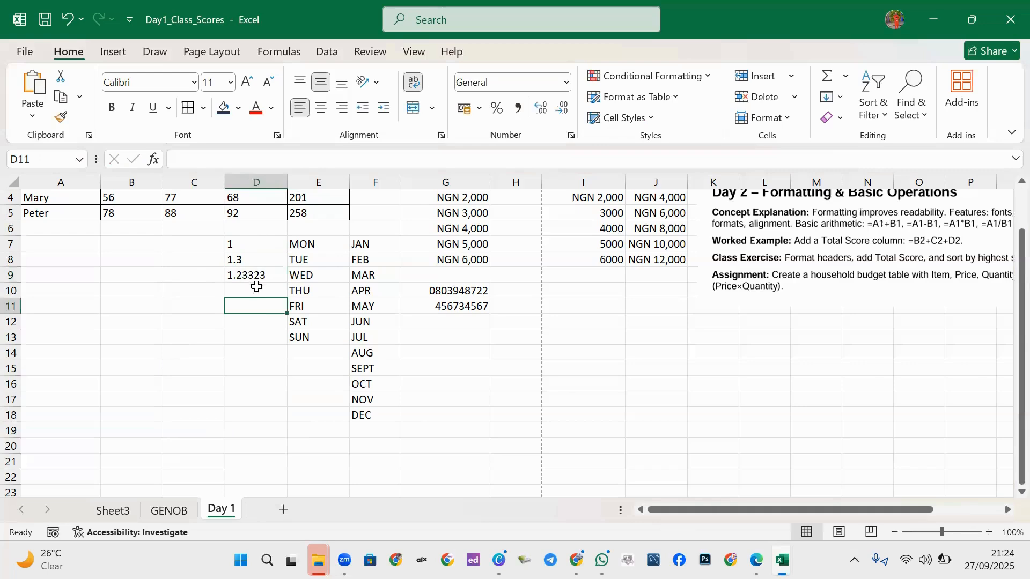
Select D7:D9 and delete the three decimal values.
{"action": "left_click", "coordinate": [249, 244]}
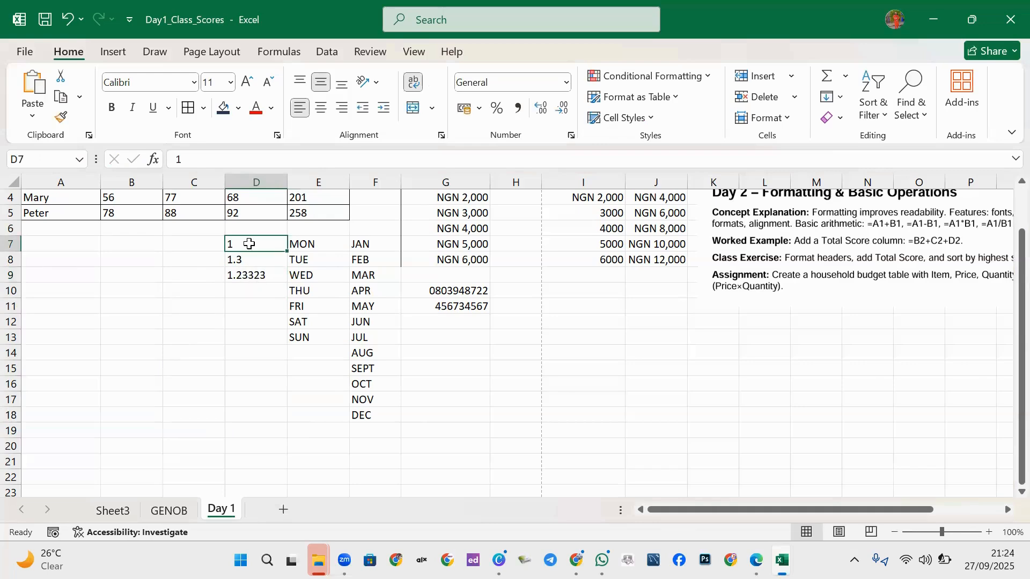
{"action": "left_click_drag", "start_coordinate": [249, 244], "coordinate": [257, 275]}
{"action": "key", "text": "Delete"}
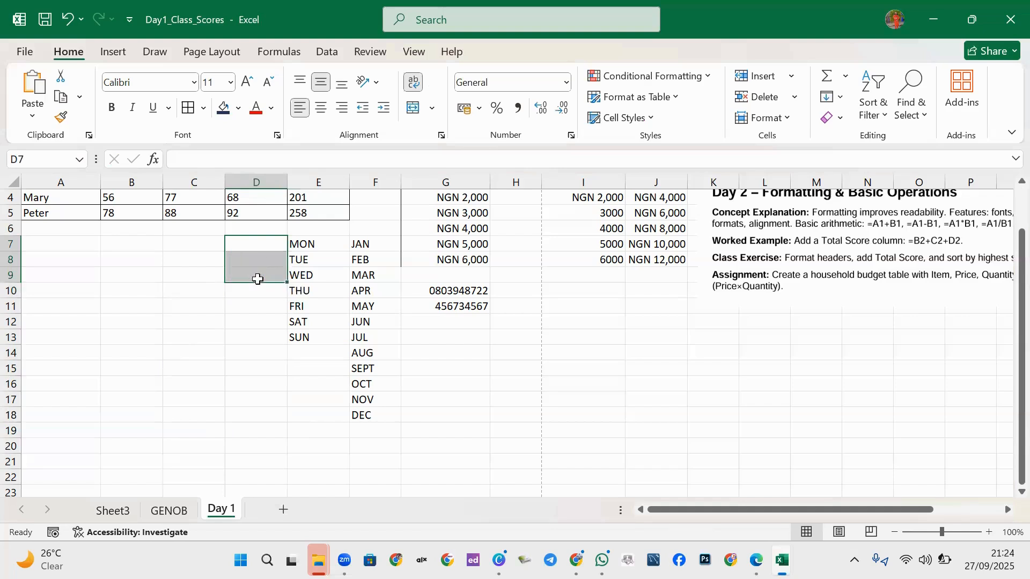
Enter 1 in D7 and 2 in D8.
{"action": "left_click", "coordinate": [259, 245]}
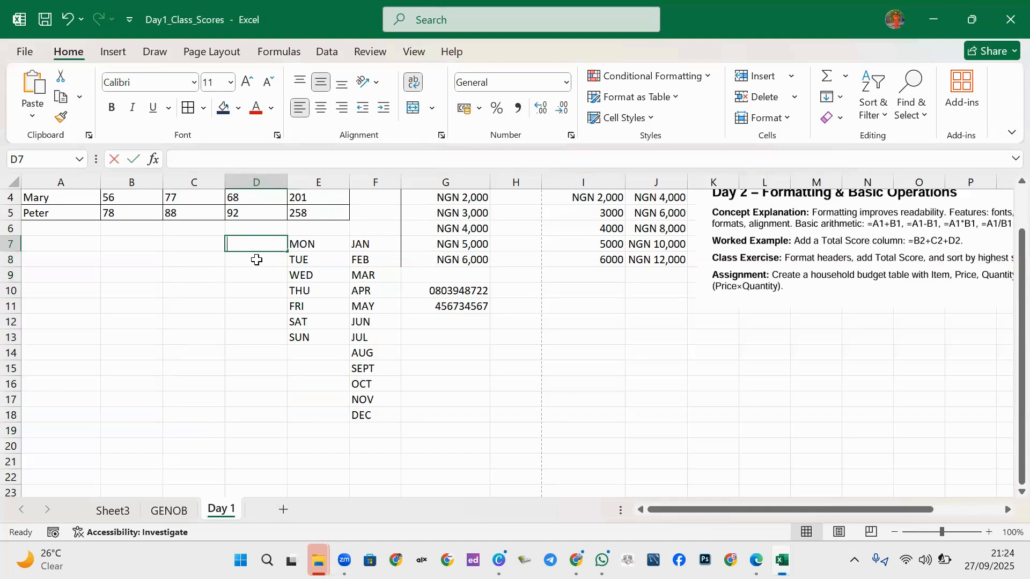
{"action": "type", "text": "1"}
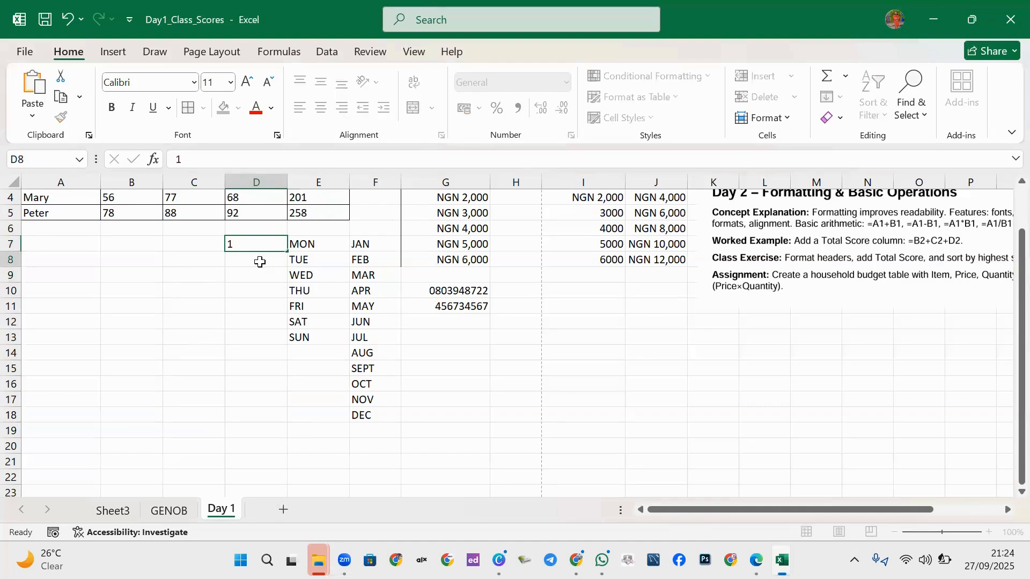
{"action": "key", "text": "Return"}
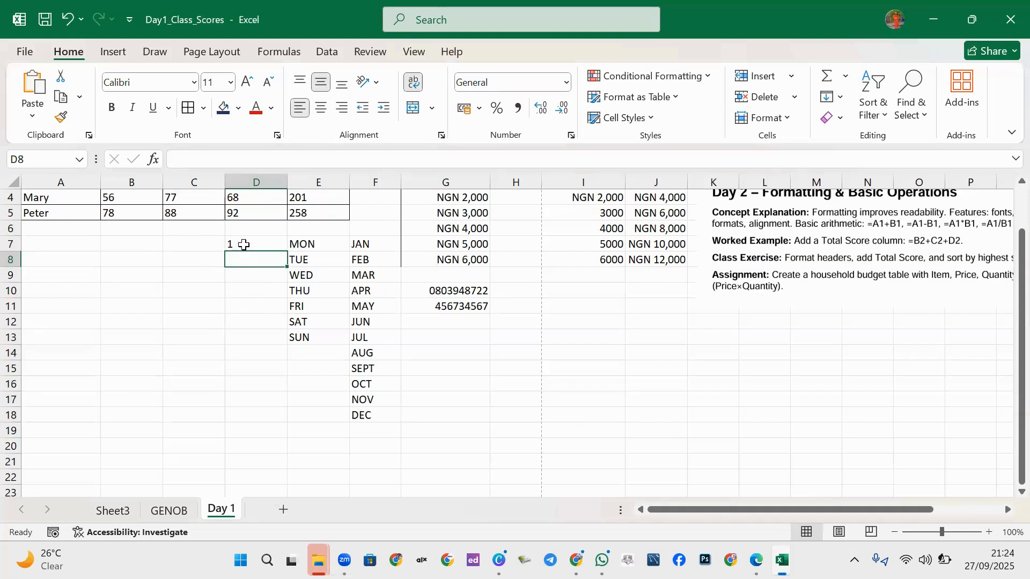
{"action": "left_click", "coordinate": [244, 244]}
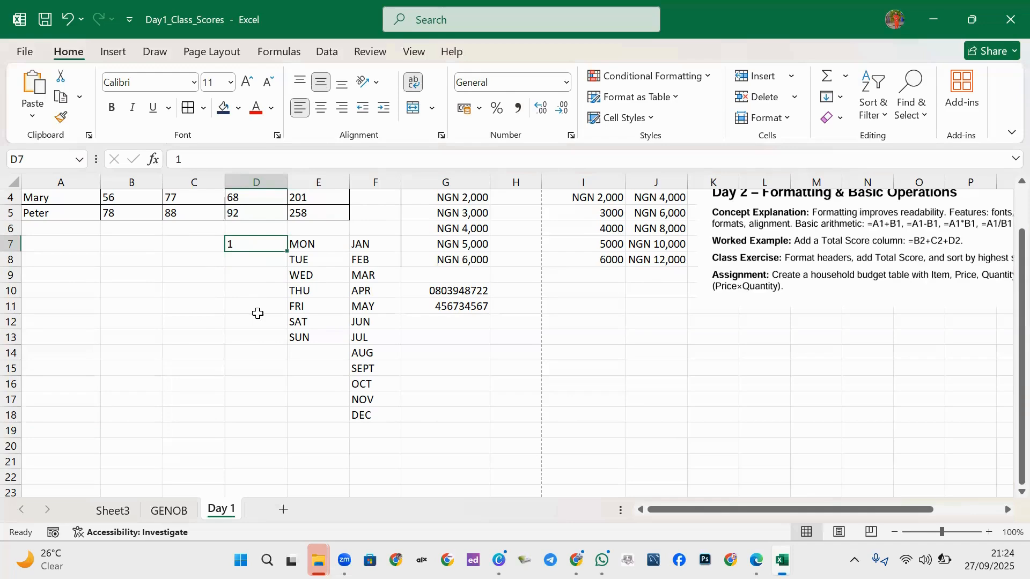
{"action": "left_click", "coordinate": [265, 261]}
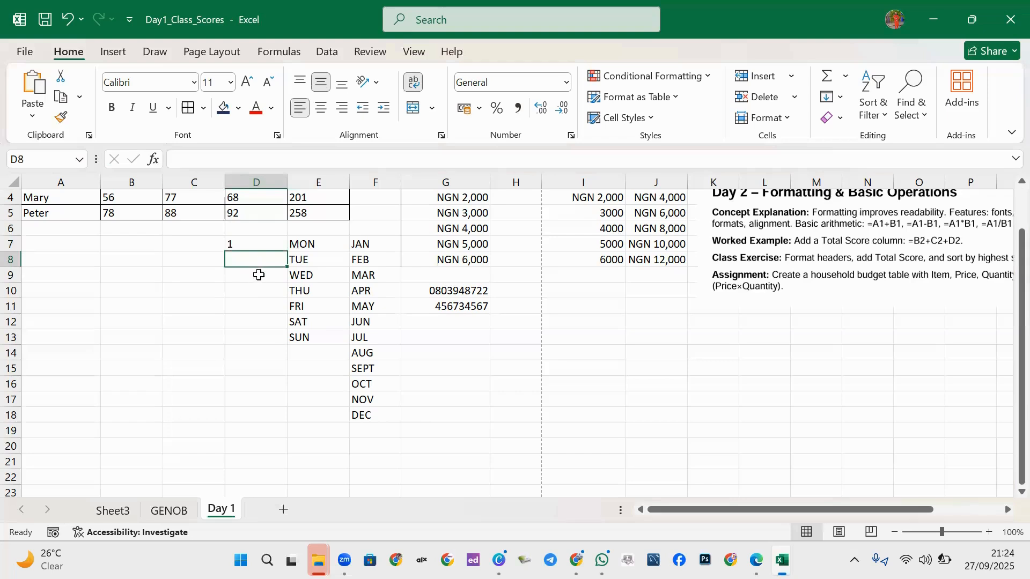
{"action": "type", "text": "2"}
{"action": "left_click", "coordinate": [241, 292]}
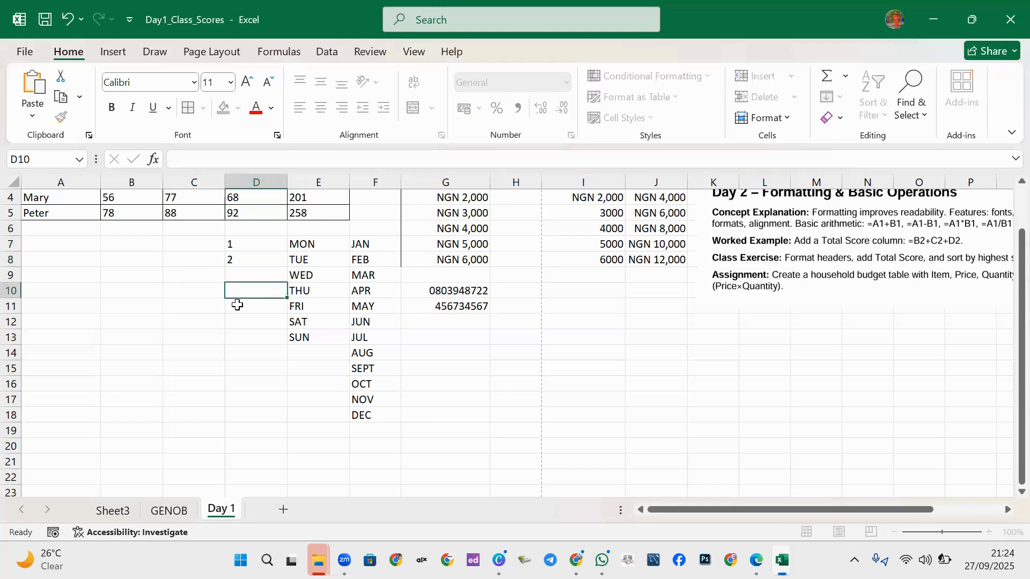
Try extending the 1, 2 series upward to D6, then undo the fill.
{"action": "left_click_drag", "start_coordinate": [235, 243], "coordinate": [240, 261]}
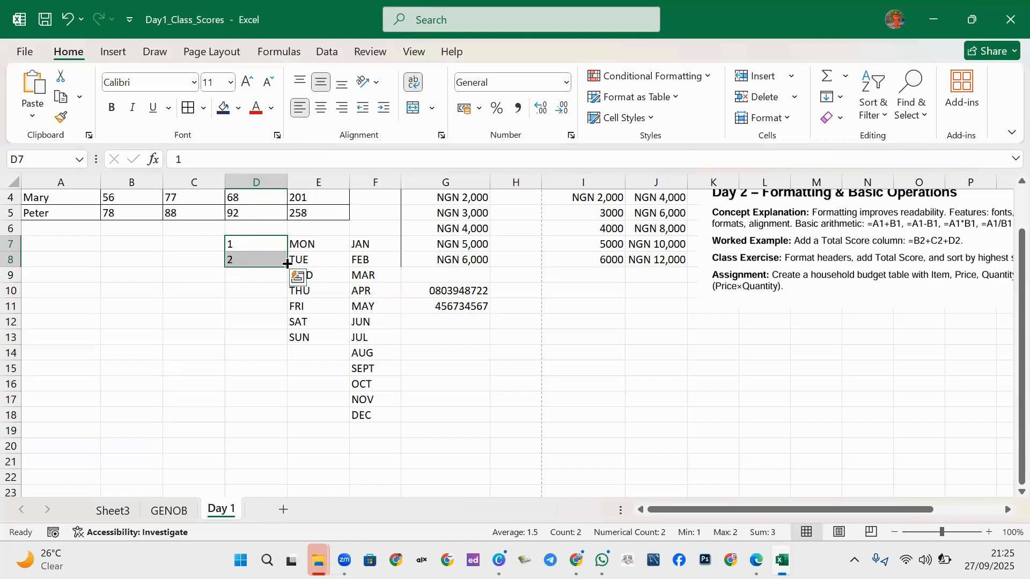
{"action": "left_click_drag", "start_coordinate": [286, 264], "coordinate": [286, 263]}
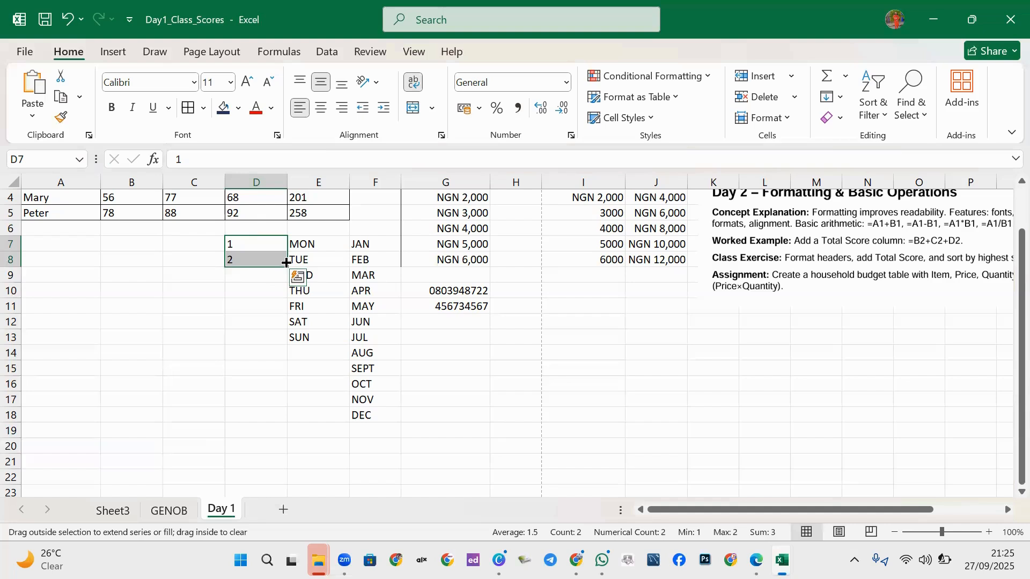
{"action": "left_click_drag", "start_coordinate": [286, 264], "coordinate": [285, 225]}
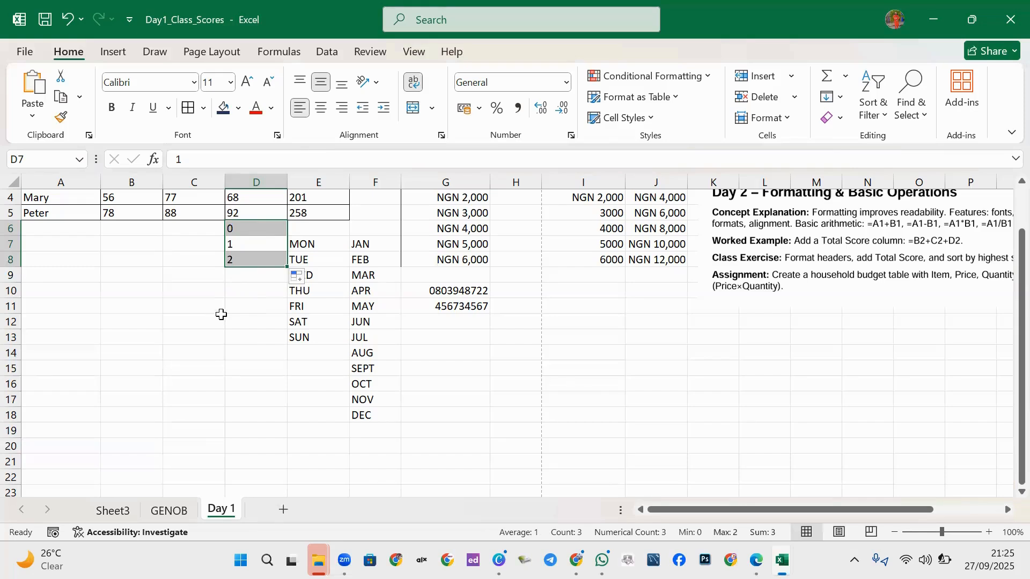
{"action": "key", "text": "ctrl+z"}
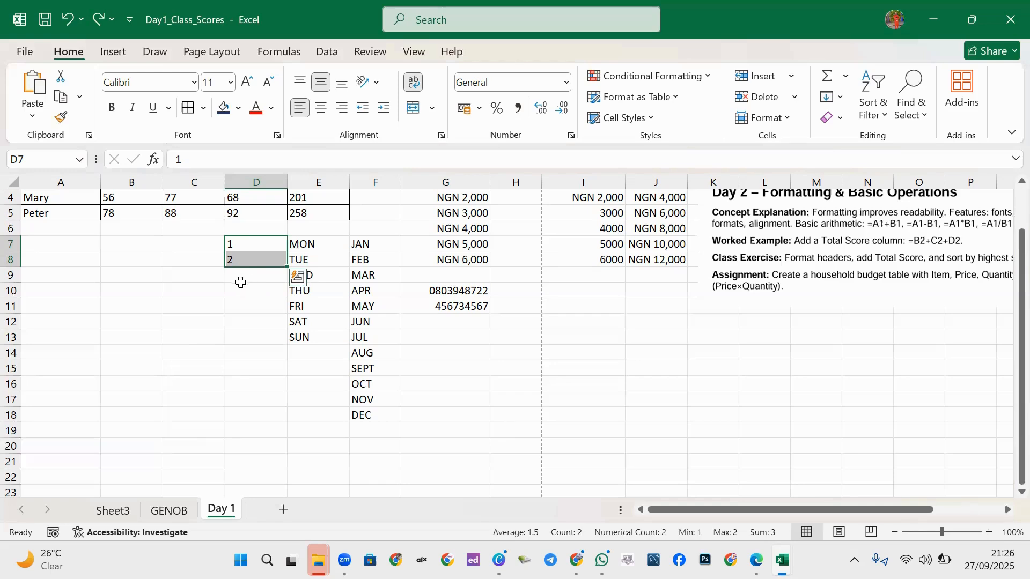
Enter 1 in I17 and 2 in I18.
{"action": "left_click", "coordinate": [601, 411]}
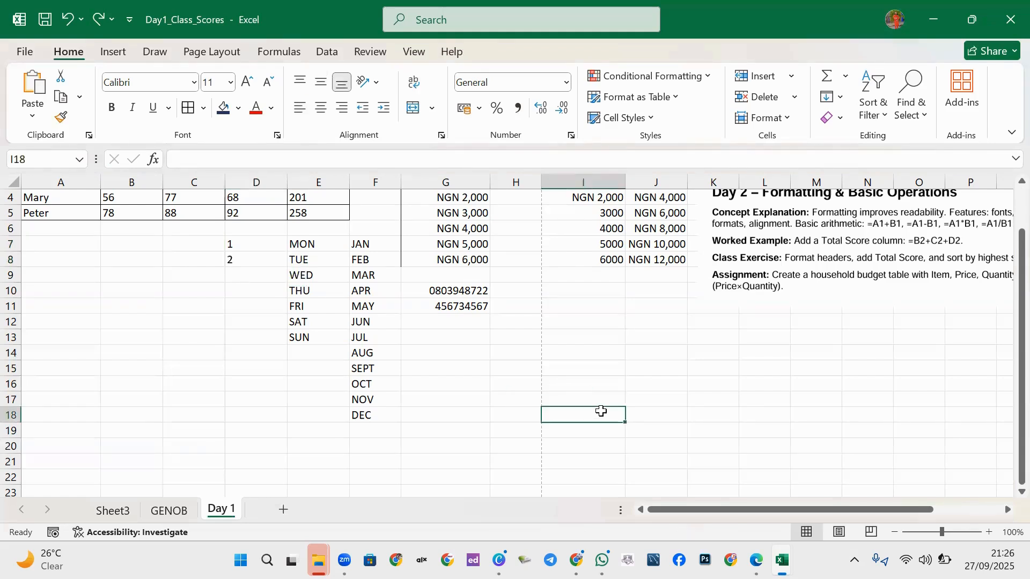
{"action": "type", "text": "2"}
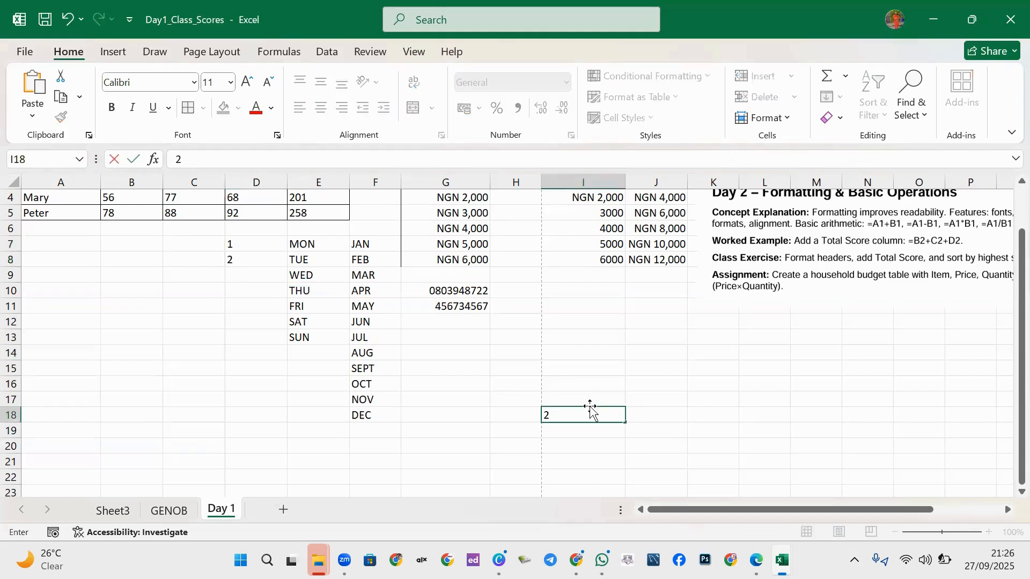
{"action": "key", "text": "Up"}
{"action": "key", "text": "BackSpace"}
{"action": "type", "text": "1"}
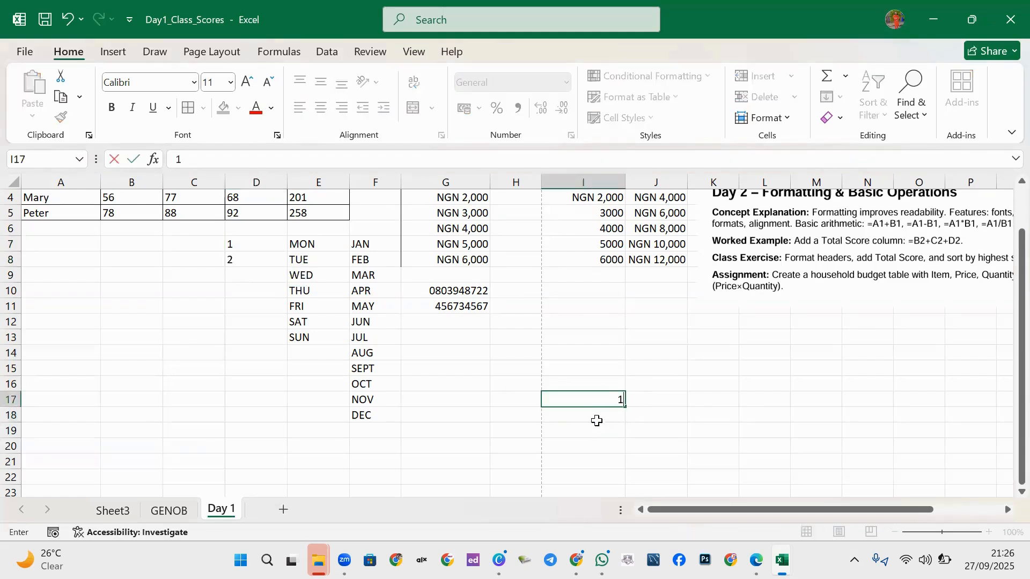
{"action": "left_click", "coordinate": [606, 415]}
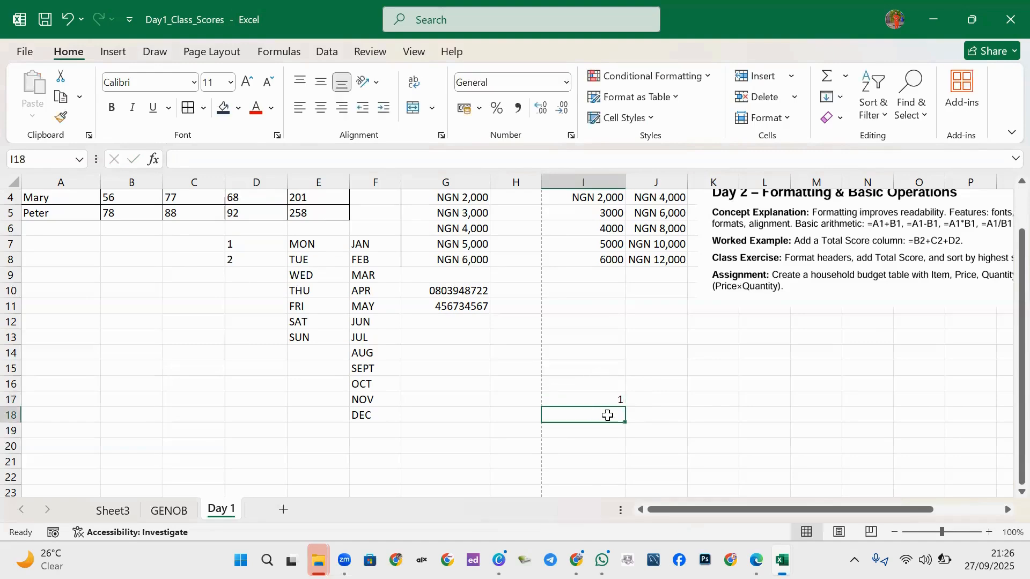
{"action": "type", "text": "2"}
{"action": "key", "text": "Return"}
{"action": "left_click", "coordinate": [612, 410]}
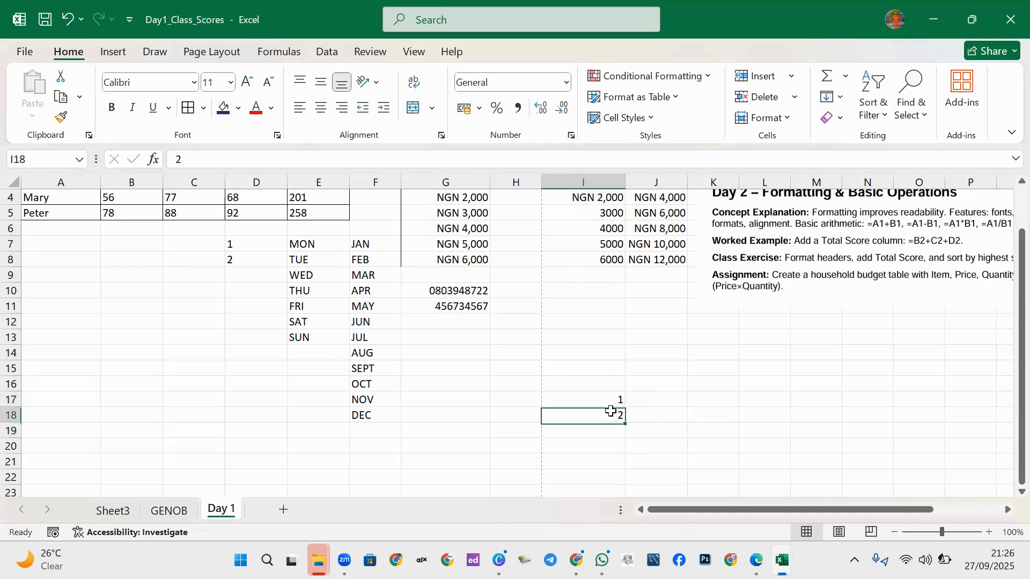
Extend the 1, 2 series upward to I13, giving -3 through 2.
{"action": "left_click_drag", "start_coordinate": [611, 411], "coordinate": [596, 357]}
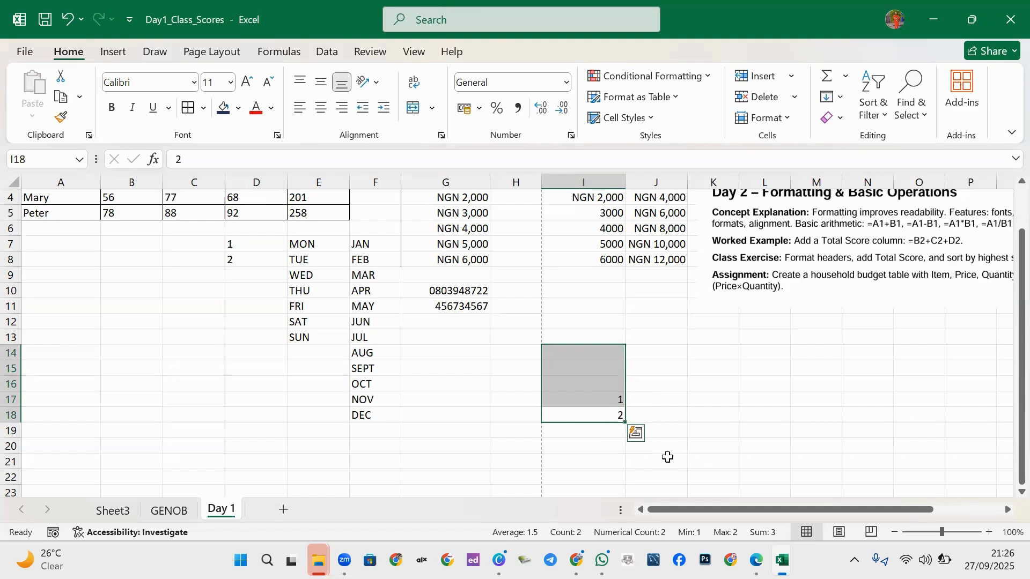
{"action": "left_click", "coordinate": [614, 404]}
{"action": "left_click", "coordinate": [612, 408]}
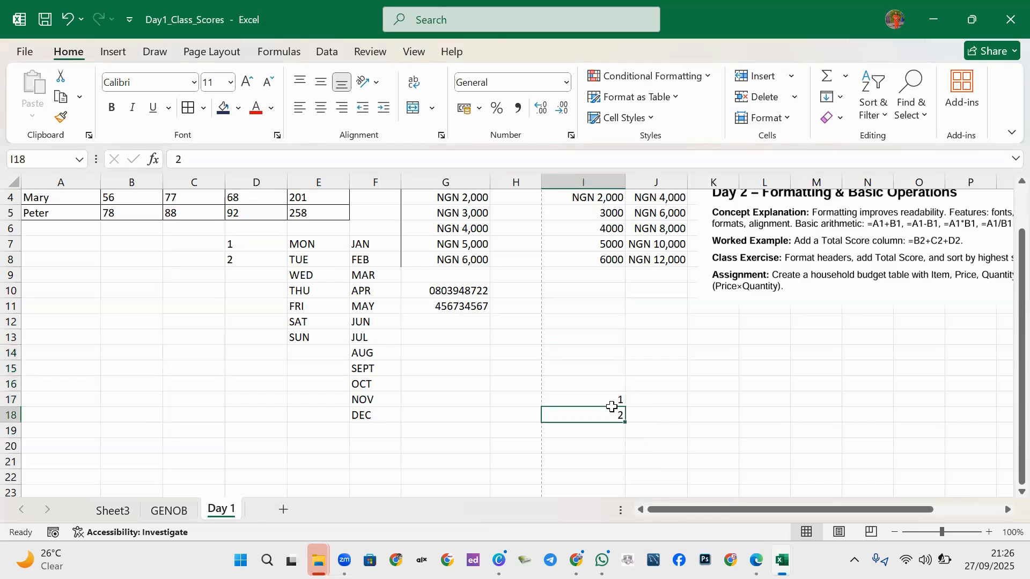
{"action": "left_click_drag", "start_coordinate": [612, 408], "coordinate": [609, 398]}
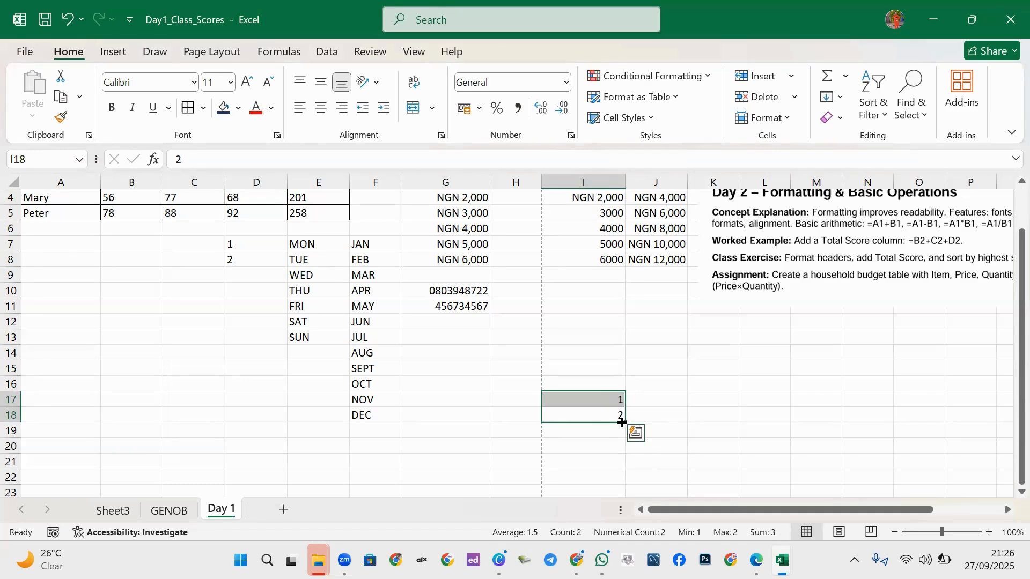
{"action": "left_click_drag", "start_coordinate": [624, 421], "coordinate": [611, 335]}
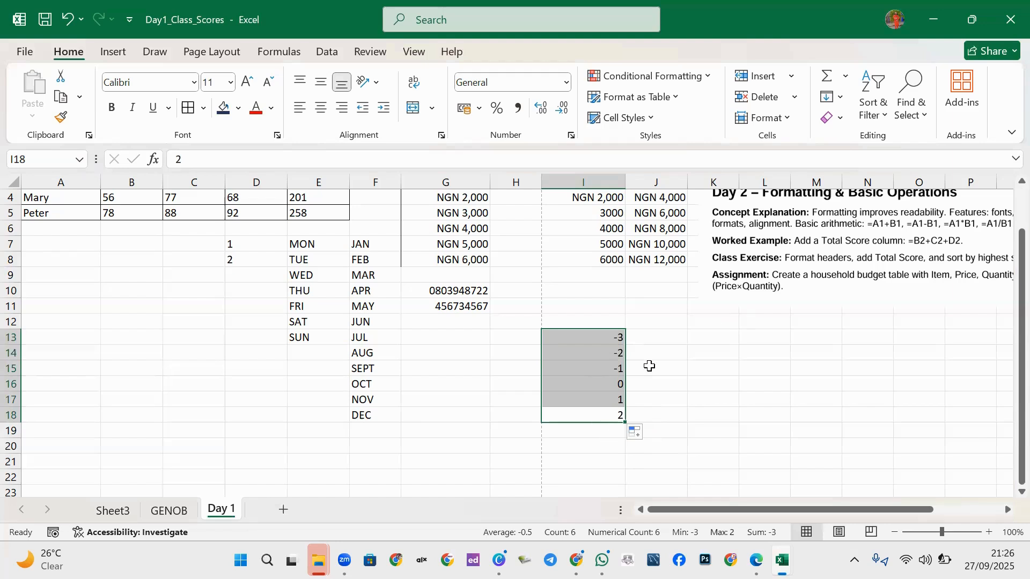
Enter 2 in J17 and extend the I17:J17 row series leftward to G17 with -1 and 0.
{"action": "left_click", "coordinate": [645, 368]}
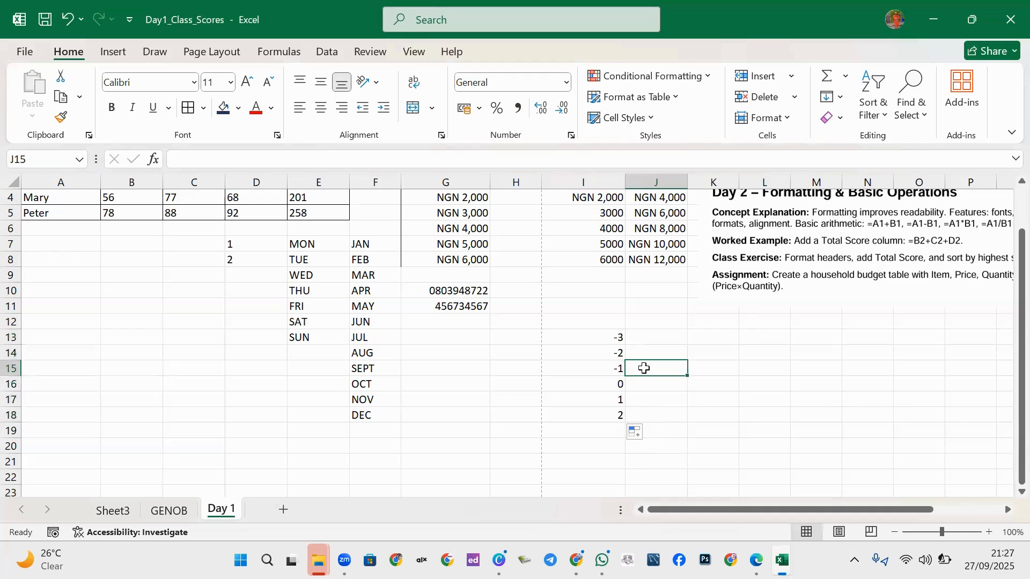
{"action": "left_click", "coordinate": [647, 402]}
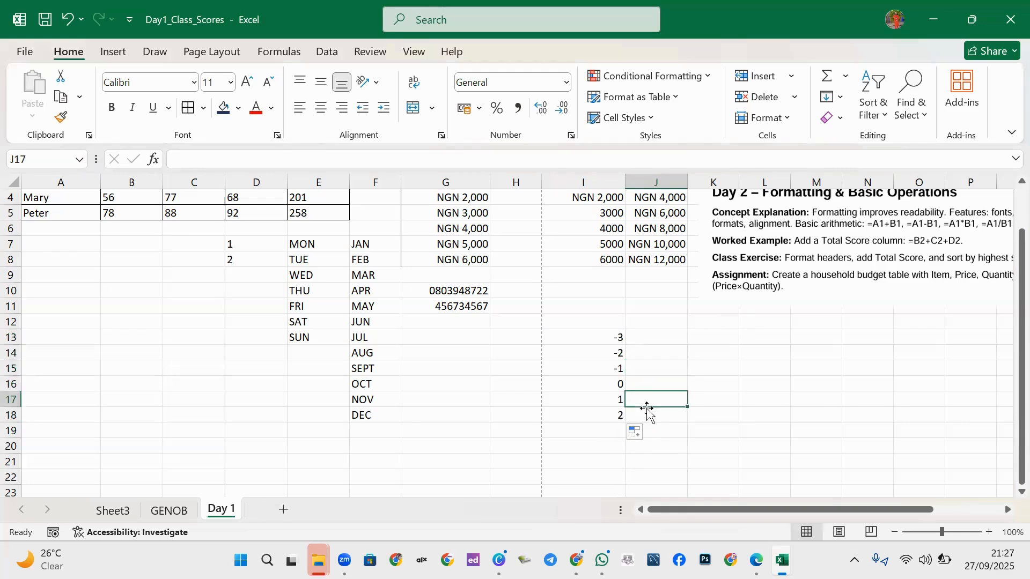
{"action": "type", "text": "2"}
{"action": "left_click", "coordinate": [719, 385]}
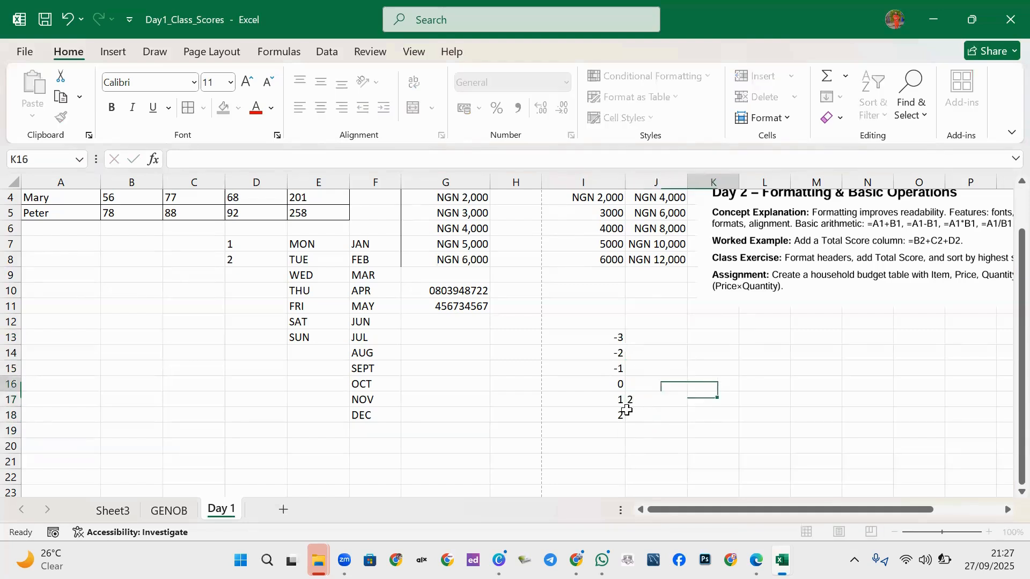
{"action": "left_click_drag", "start_coordinate": [619, 402], "coordinate": [884, 402]}
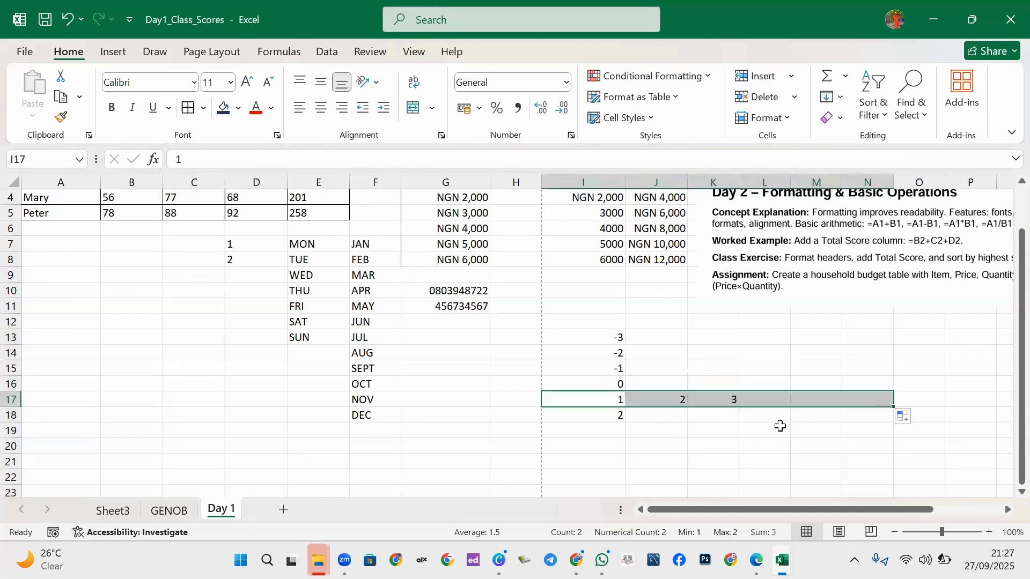
{"action": "left_click", "coordinate": [665, 399]}
{"action": "left_click_drag", "start_coordinate": [665, 399], "coordinate": [609, 400]}
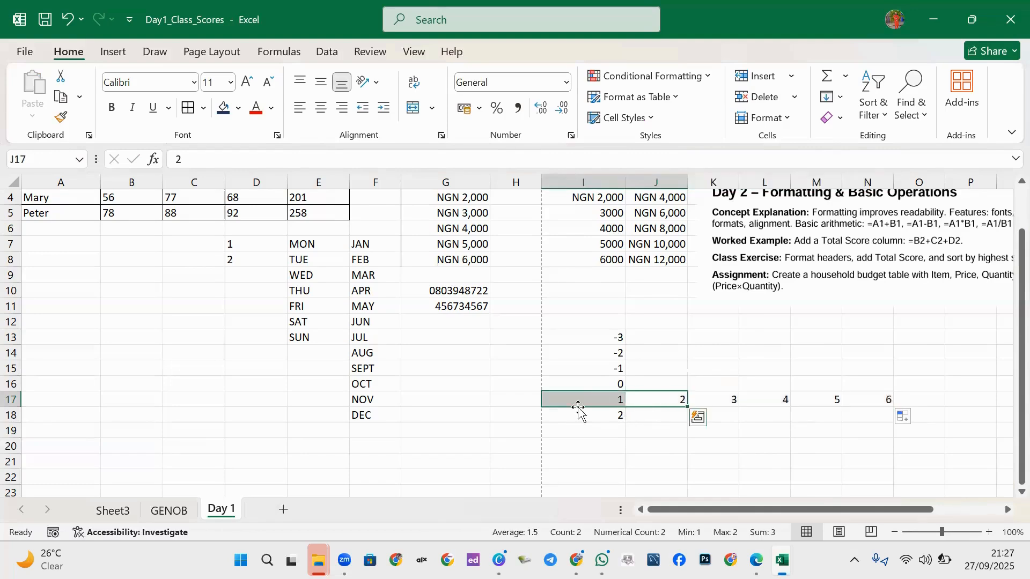
{"action": "left_click_drag", "start_coordinate": [686, 406], "coordinate": [472, 455]}
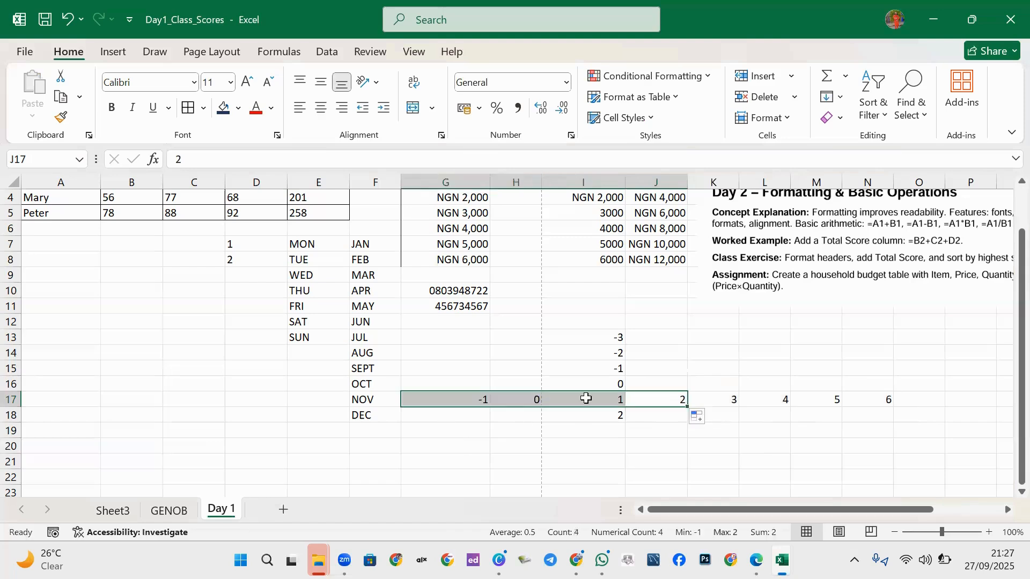
Clear the practice series around columns G–J, including the leftover -1 in G17.
{"action": "left_click", "coordinate": [565, 412]}
{"action": "left_click_drag", "start_coordinate": [519, 321], "coordinate": [857, 437]}
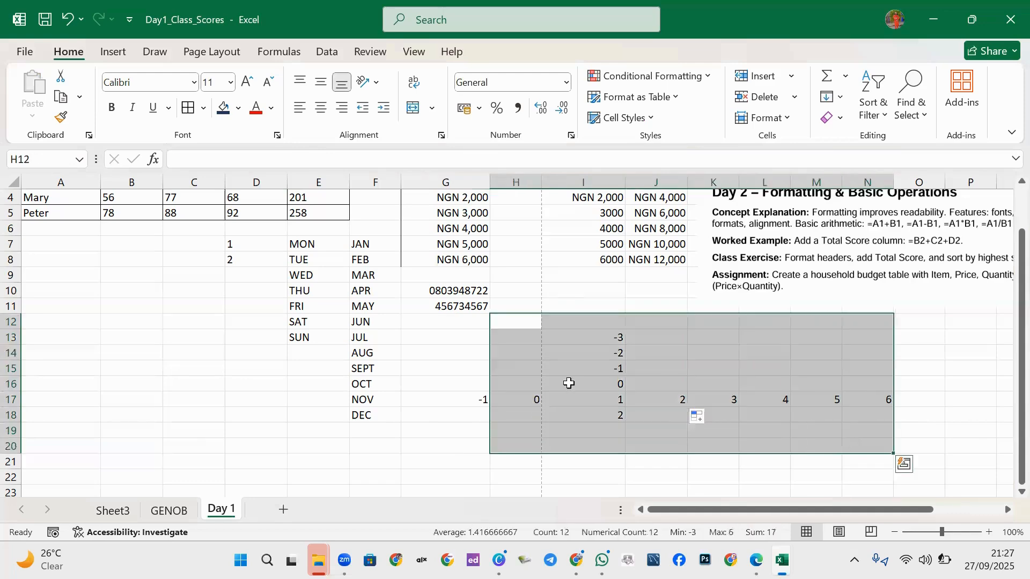
{"action": "key", "text": "Delete"}
{"action": "left_click", "coordinate": [487, 399]}
{"action": "key", "text": "Delete"}
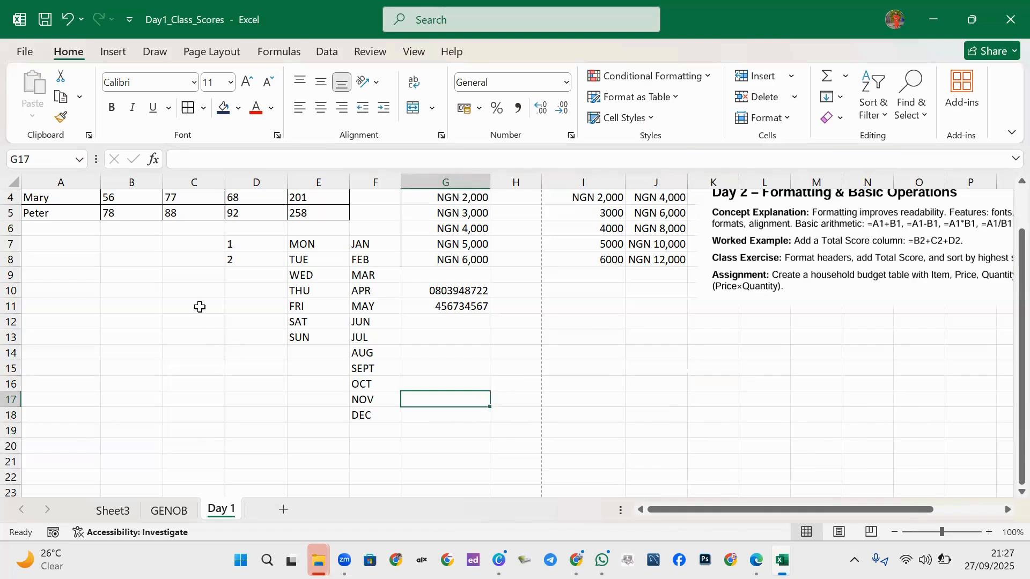
{"action": "left_click_drag", "start_coordinate": [230, 245], "coordinate": [241, 413]}
Enter 2 in cell J13 to start a new series.
{"action": "left_click", "coordinate": [678, 336]}
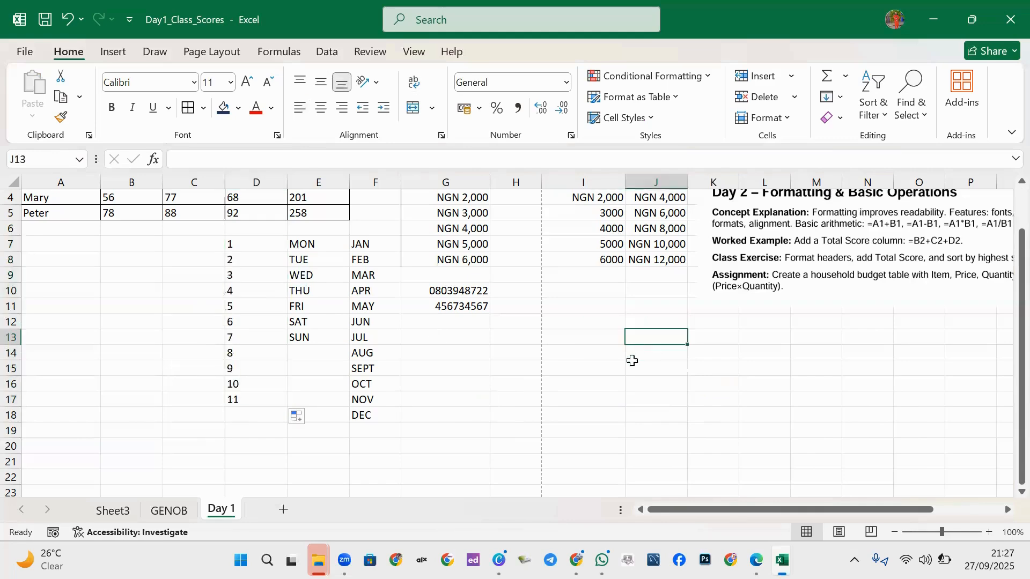
{"action": "type", "text": "2"}
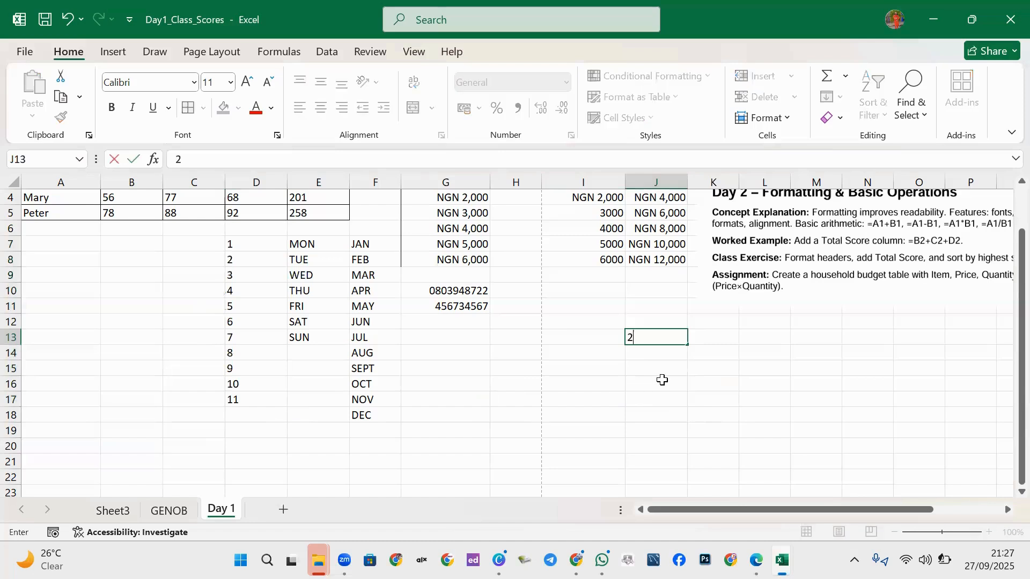
{"action": "left_click", "coordinate": [662, 380]}
{"action": "left_click", "coordinate": [658, 352]}
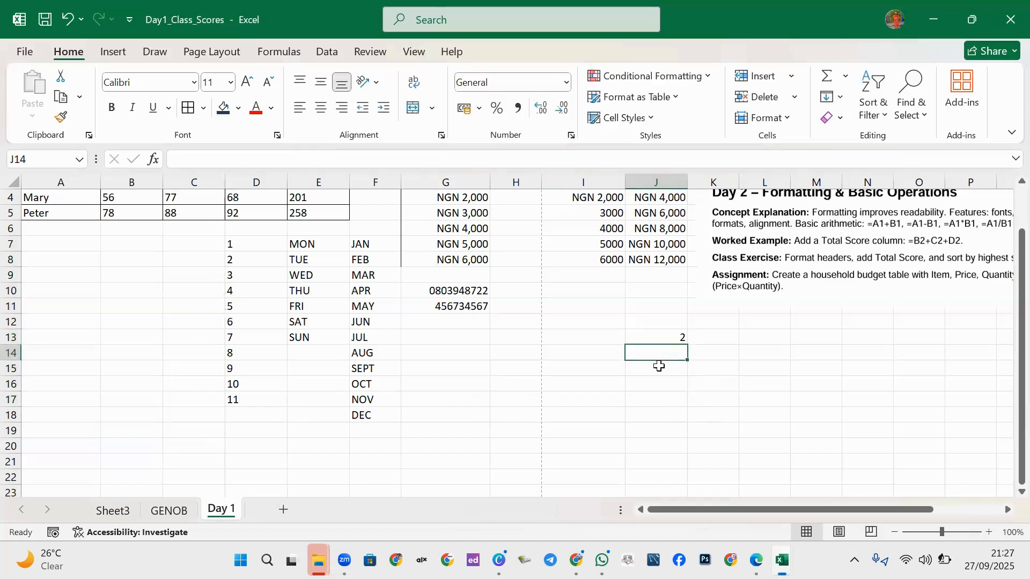
Enter 5 in J14 and fill J13:J16 with the series 2, 5, 8, 11.
{"action": "type", "text": "5"}
{"action": "left_click", "coordinate": [672, 380]}
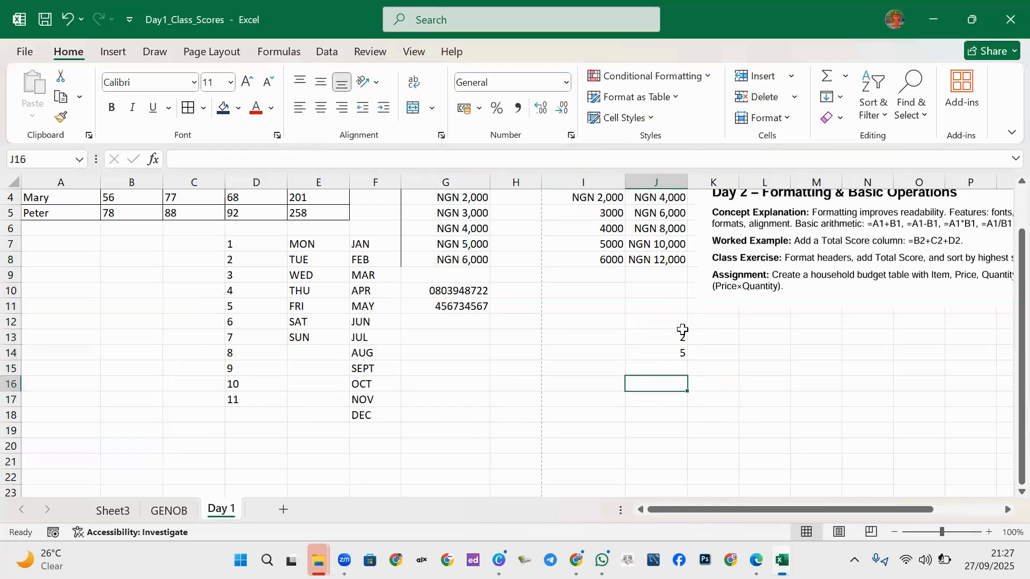
{"action": "left_click", "coordinate": [675, 337]}
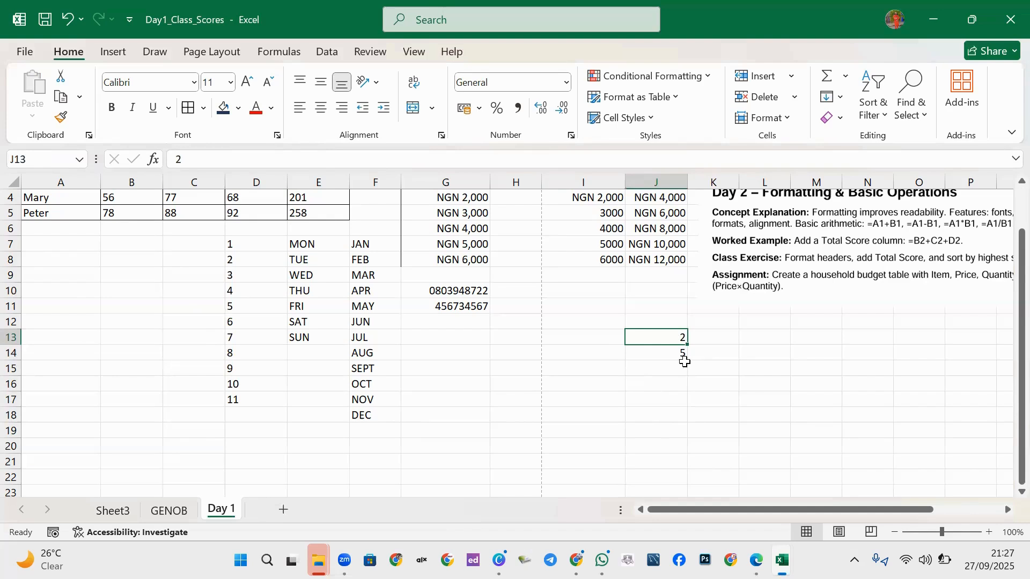
{"action": "mouse_move", "coordinate": [667, 336]}
{"action": "left_mouse_down"}
{"action": "mouse_move", "coordinate": [664, 352]}
{"action": "mouse_move", "coordinate": [675, 350]}
{"action": "left_mouse_up"}
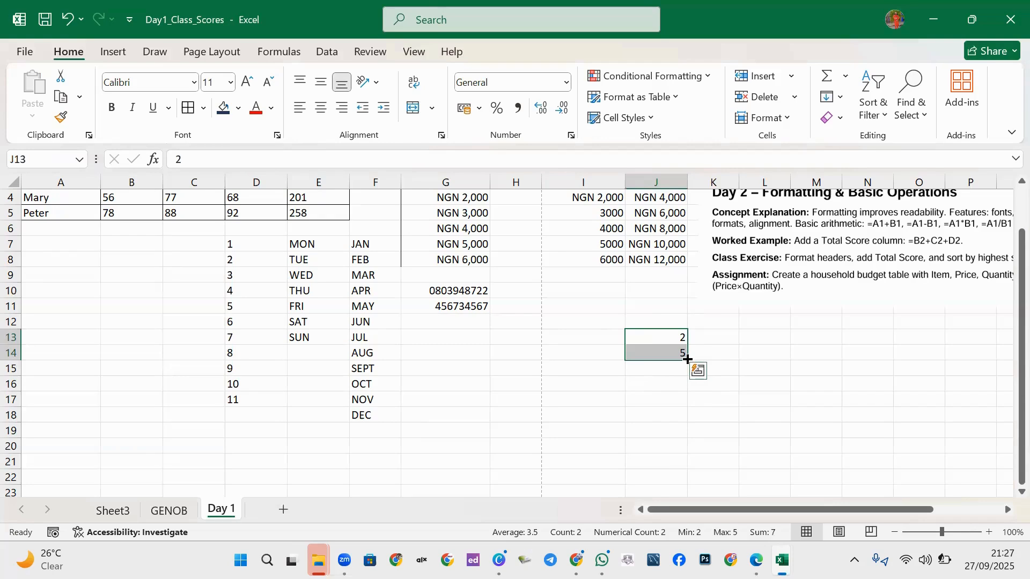
{"action": "left_click_drag", "start_coordinate": [688, 360], "coordinate": [690, 395]}
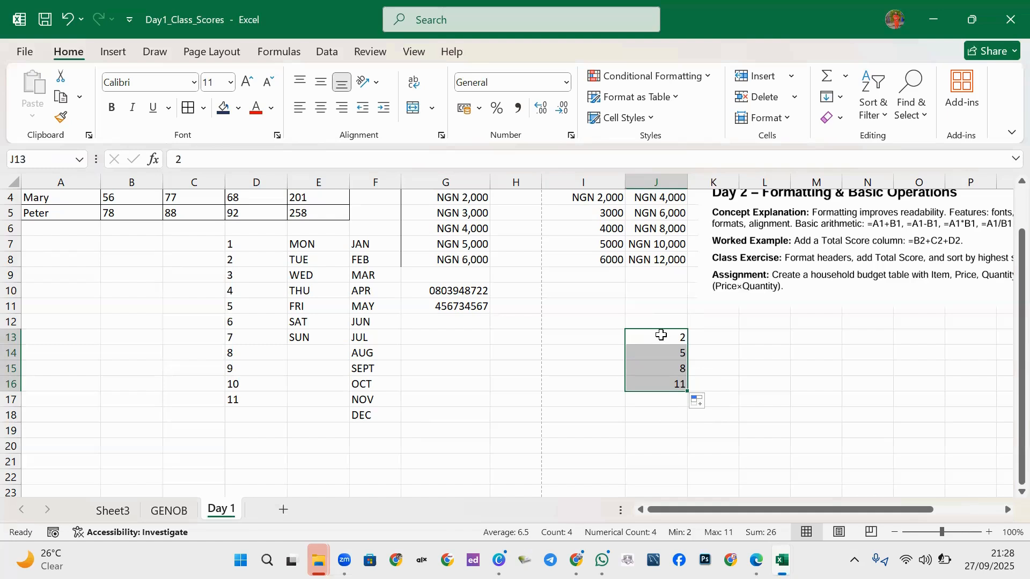
{"action": "left_click", "coordinate": [646, 369]}
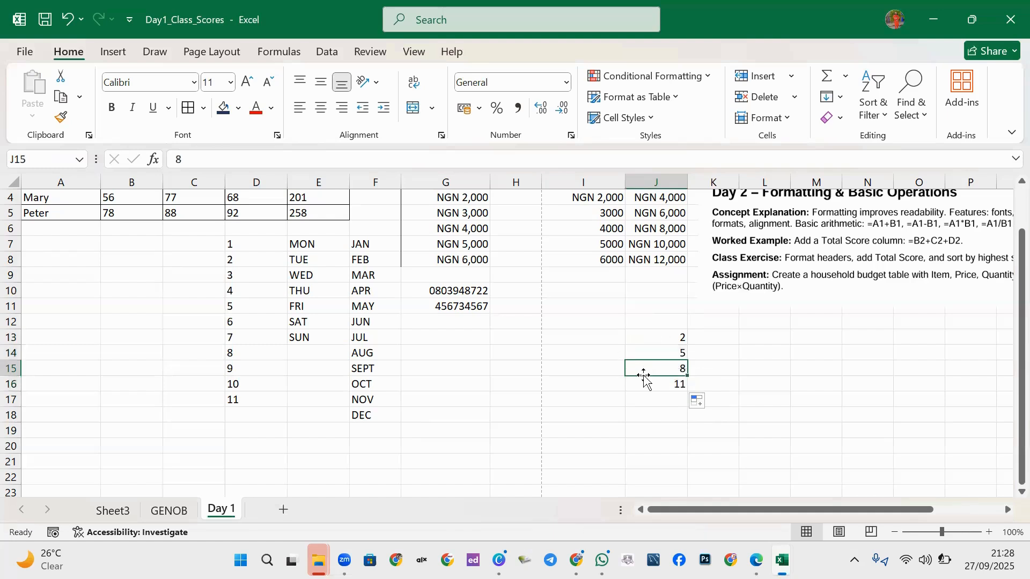
{"action": "left_click", "coordinate": [649, 336]}
Enter 2 in I13 and 5 in I14.
{"action": "left_click", "coordinate": [566, 343]}
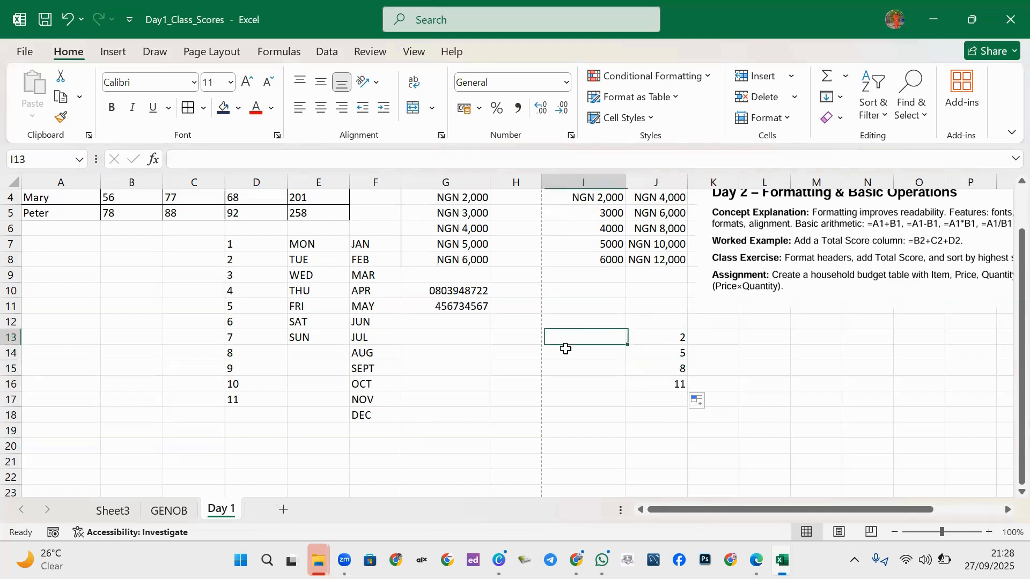
{"action": "type", "text": "2"}
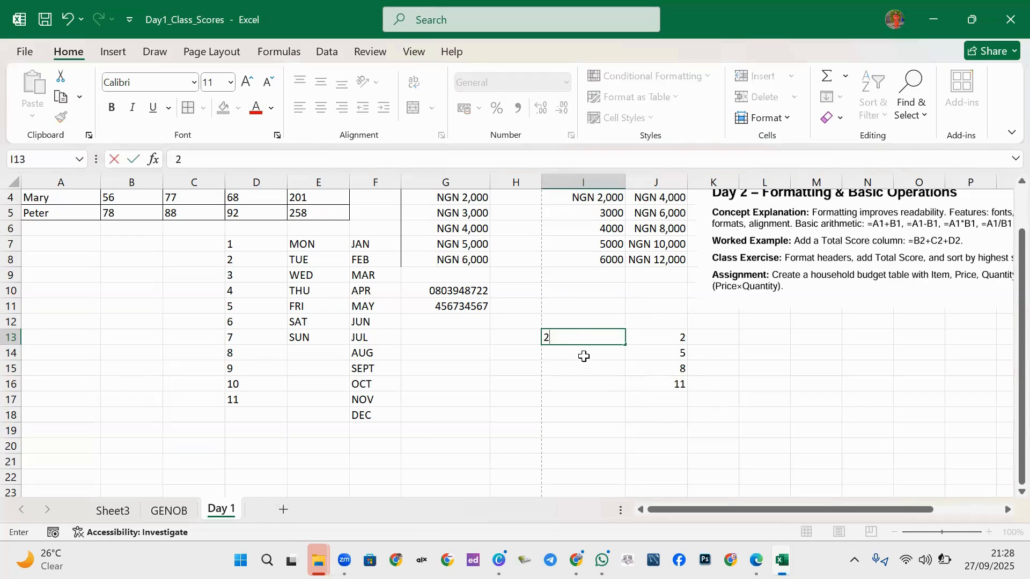
{"action": "key", "text": "Return"}
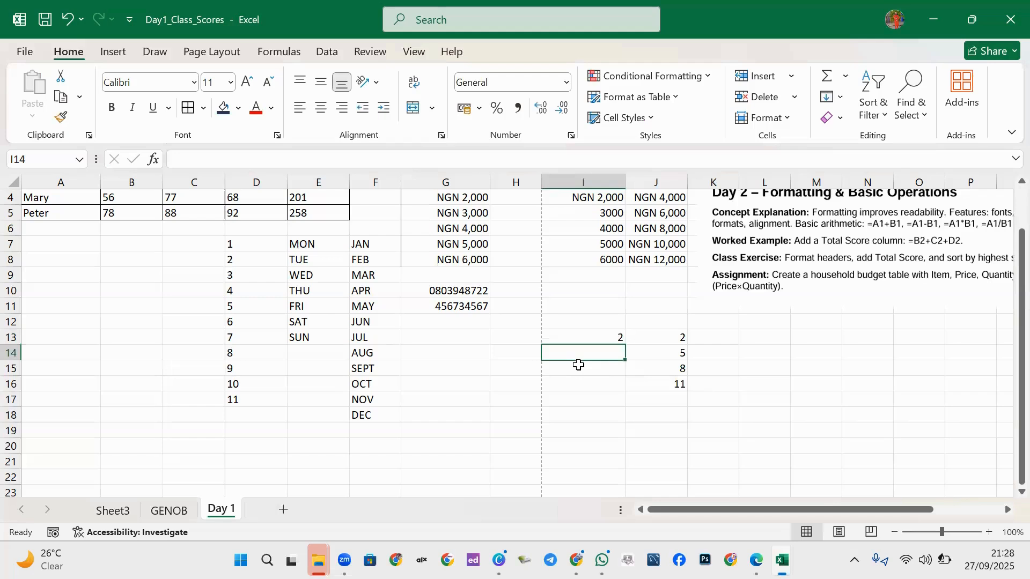
{"action": "type", "text": "5"}
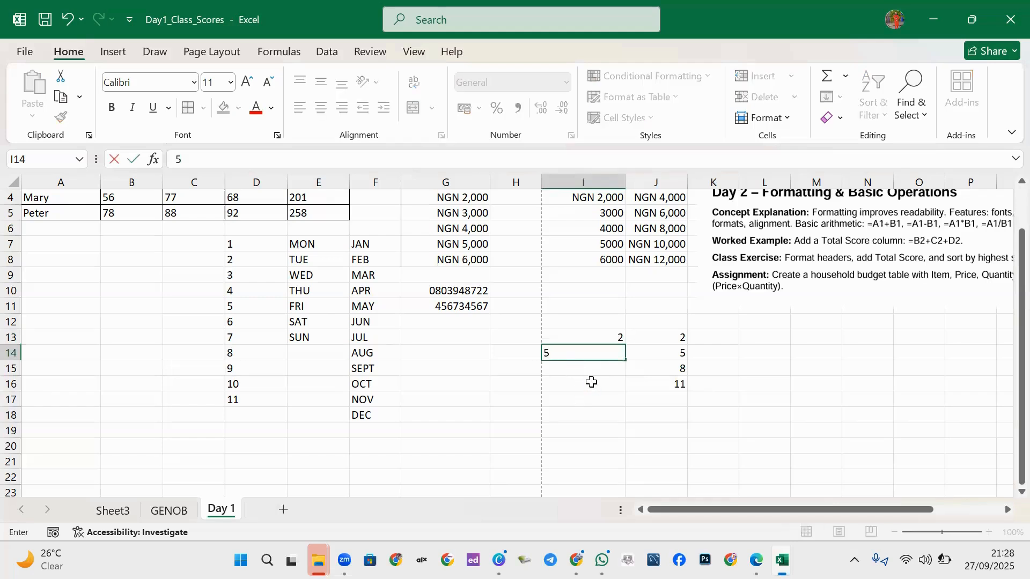
{"action": "key", "text": "Return"}
{"action": "key", "text": "Return"}
Extend the step-of-three series from I13:I14 down to I19, ending at 20.
{"action": "left_click_drag", "start_coordinate": [600, 355], "coordinate": [594, 382]}
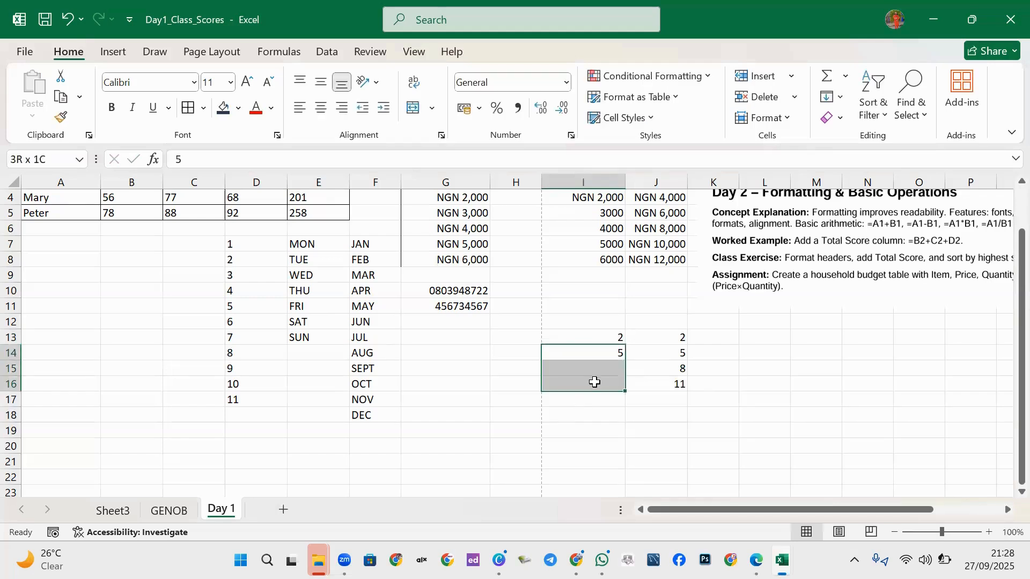
{"action": "left_click", "coordinate": [595, 336]}
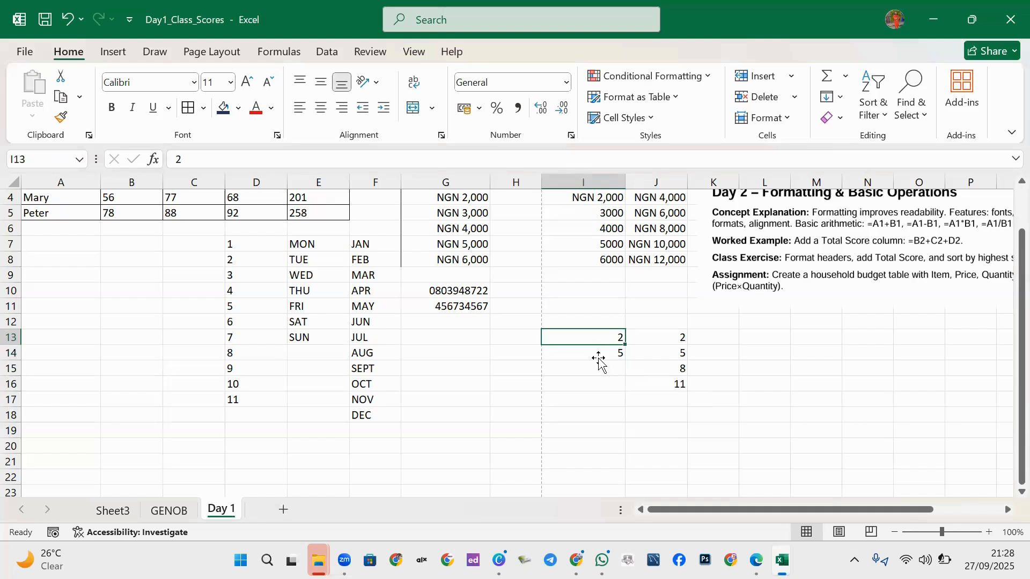
{"action": "left_click", "coordinate": [596, 355]}
{"action": "left_click_drag", "start_coordinate": [600, 337], "coordinate": [595, 355]}
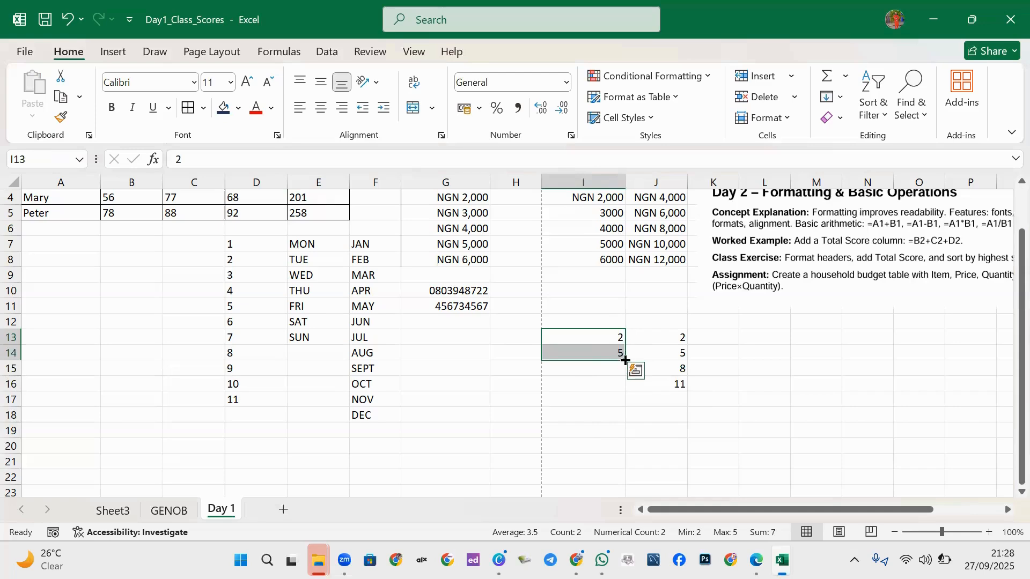
{"action": "left_click_drag", "start_coordinate": [625, 359], "coordinate": [588, 453]}
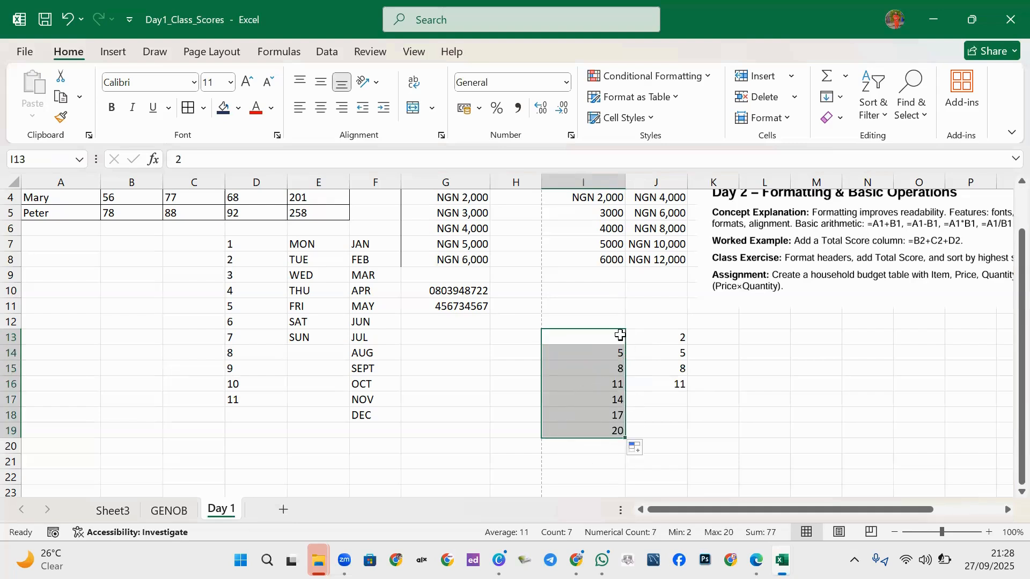
{"action": "left_click_drag", "start_coordinate": [603, 320], "coordinate": [667, 430]}
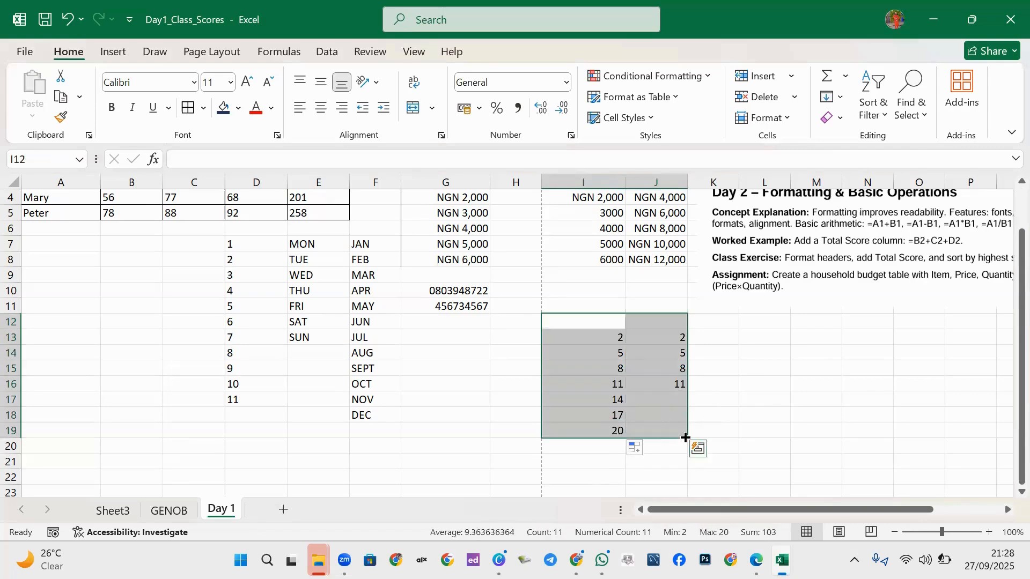
Clear the practice series in I12:J19 and the number, day and month series in C7:F19.
{"action": "key", "text": "Delete"}
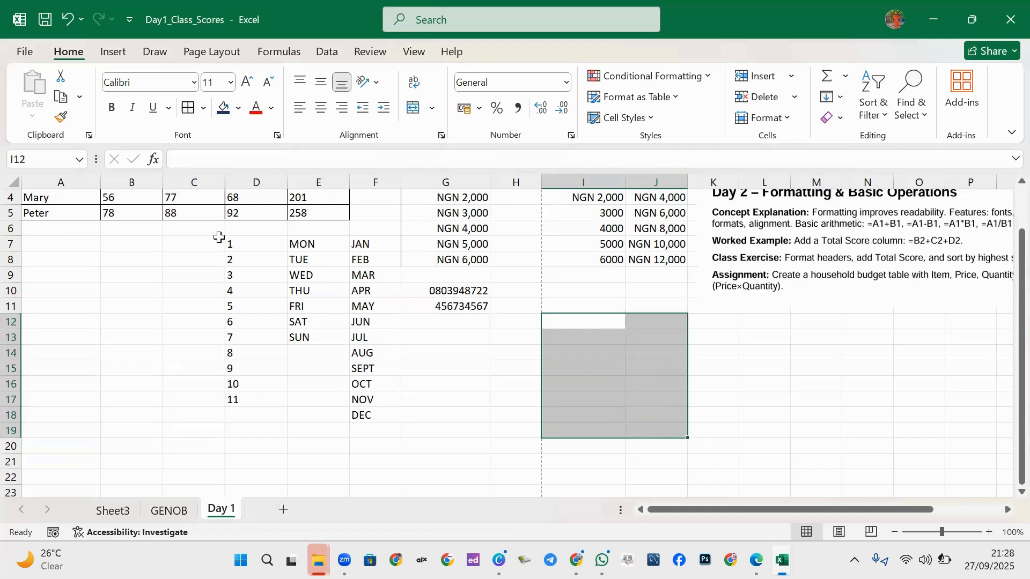
{"action": "left_click_drag", "start_coordinate": [218, 237], "coordinate": [395, 420]}
{"action": "key", "text": "Delete"}
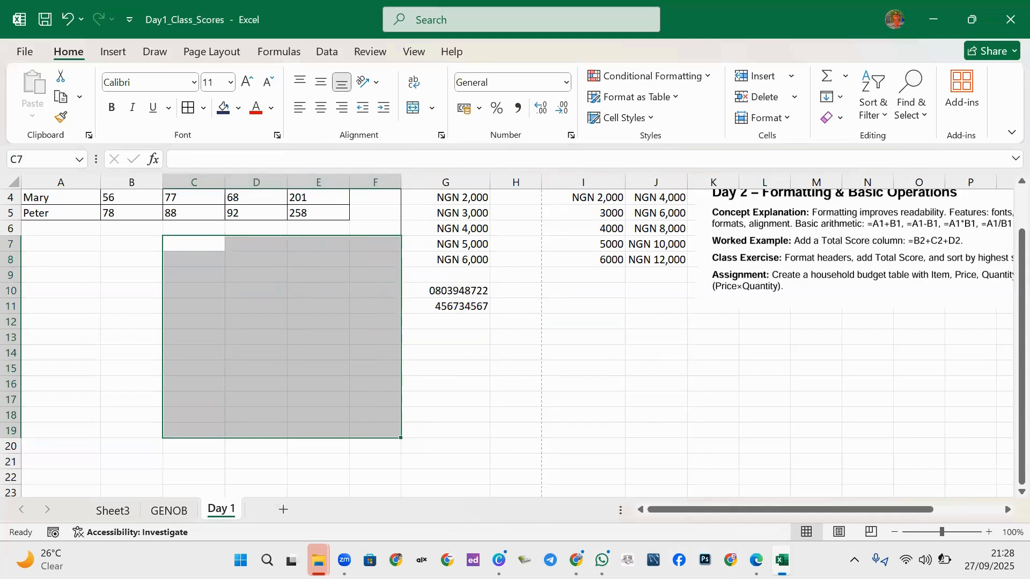
Glance at the training handbook PDF, then return to the Day1_Class_Scores workbook at F12.
{"action": "mouse_move", "coordinate": [756, 557]}
{"action": "left_click", "coordinate": [770, 539]}
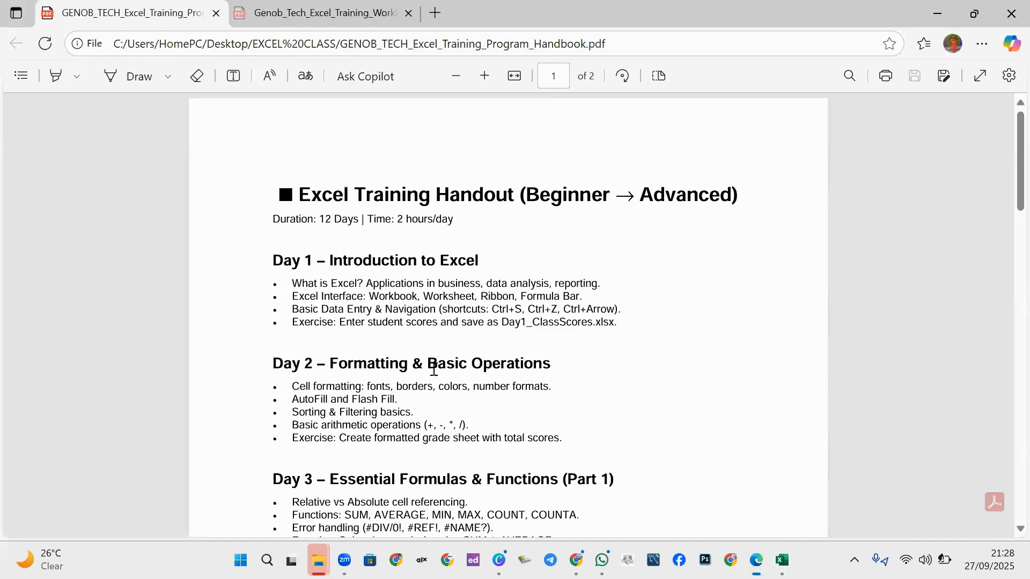
{"action": "left_click", "coordinate": [782, 560]}
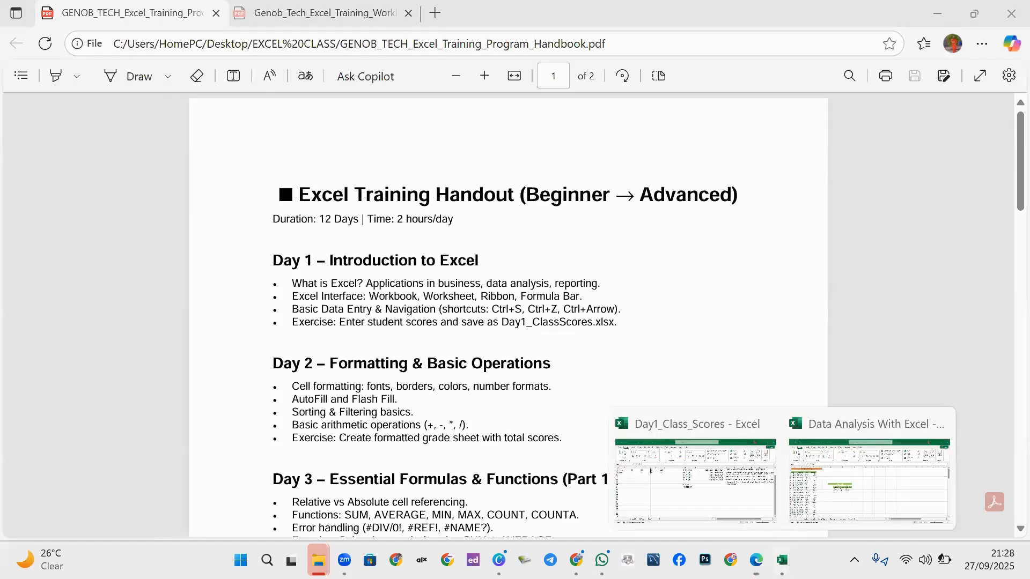
{"action": "left_click", "coordinate": [695, 480]}
{"action": "left_click", "coordinate": [351, 316]}
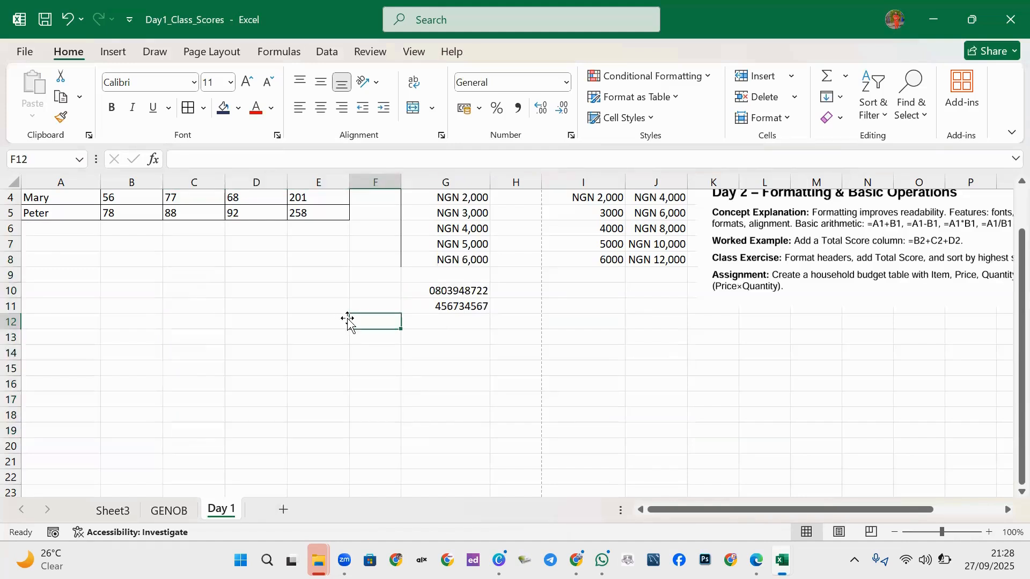
{"action": "type", "text": "2"}
{"action": "key", "text": "Return"}
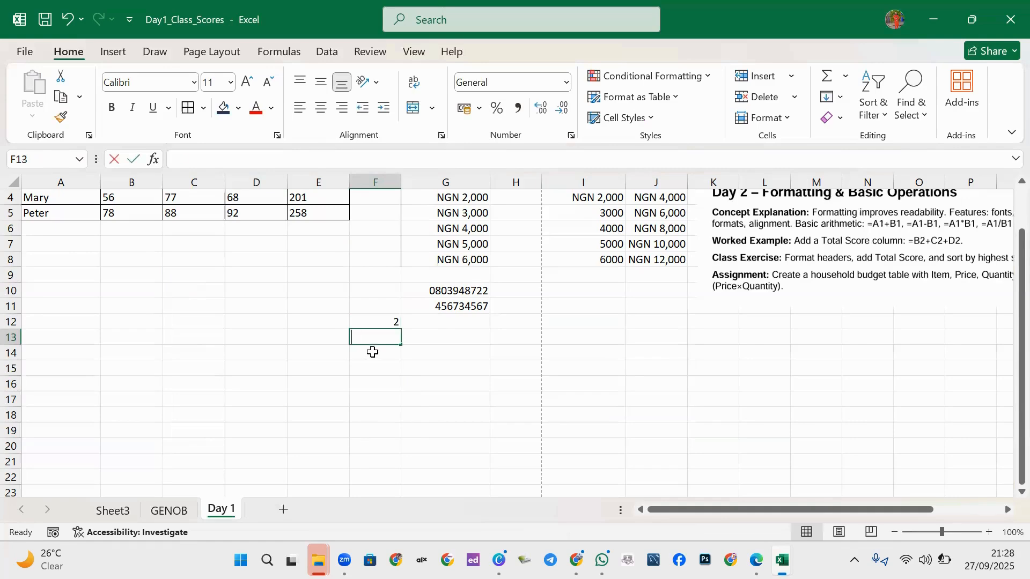
{"action": "type", "text": "5"}
{"action": "key", "text": "Escape"}
{"action": "left_click", "coordinate": [393, 324]}
{"action": "left_click", "coordinate": [391, 336], "text": "shift"}
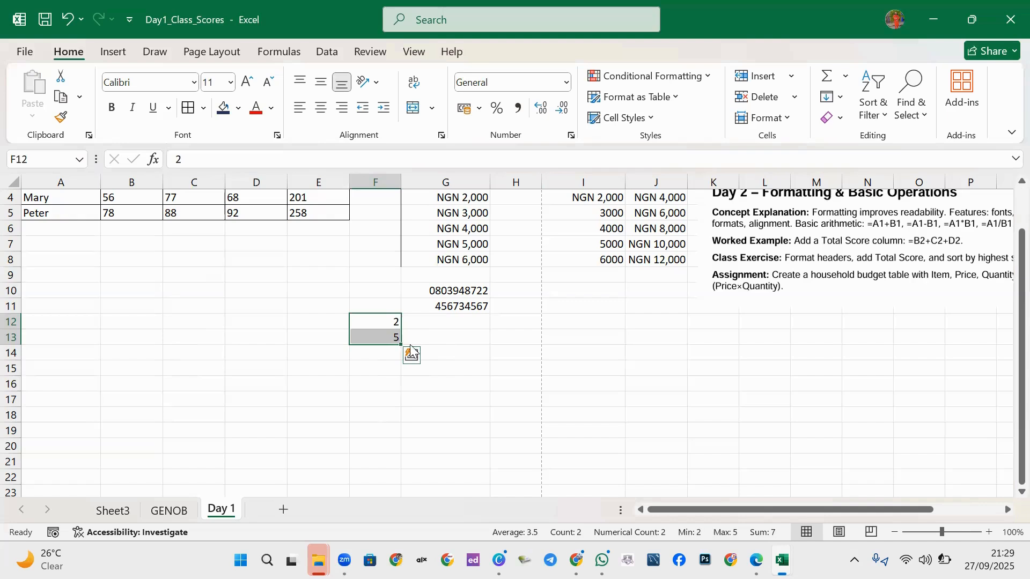
{"action": "key", "text": "Delete"}
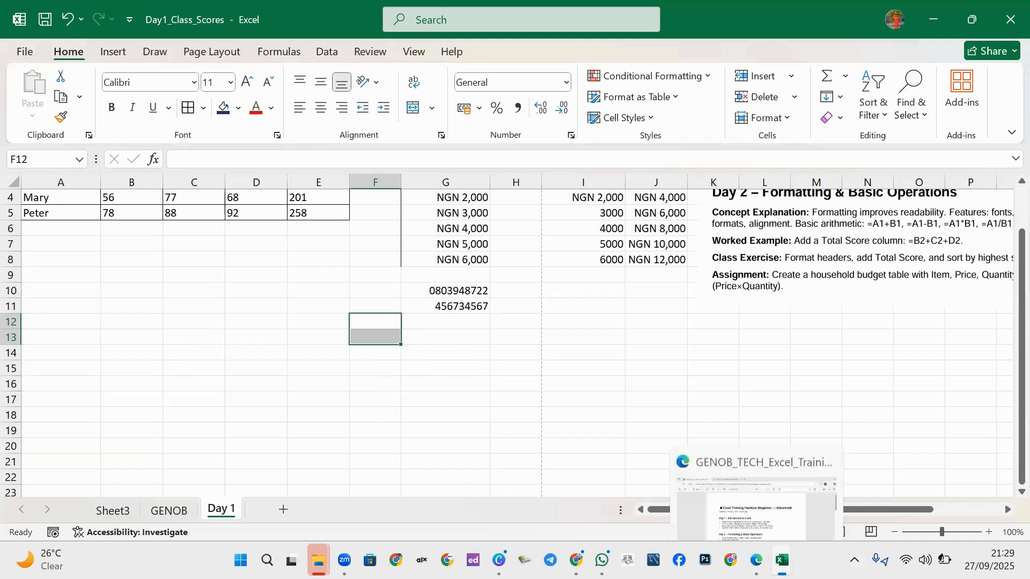
{"action": "left_click", "coordinate": [756, 559]}
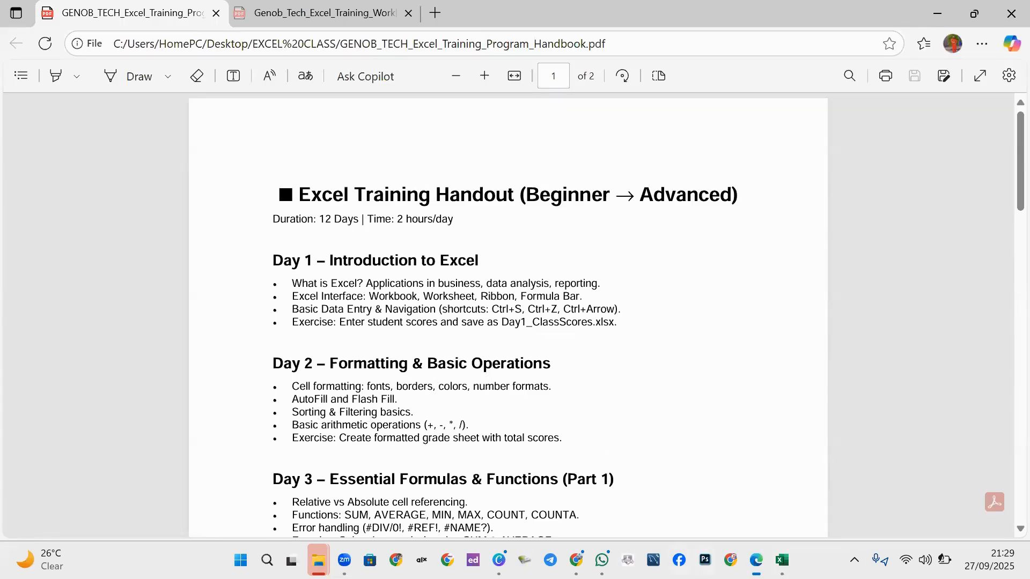
{"action": "mouse_move", "coordinate": [782, 560]}
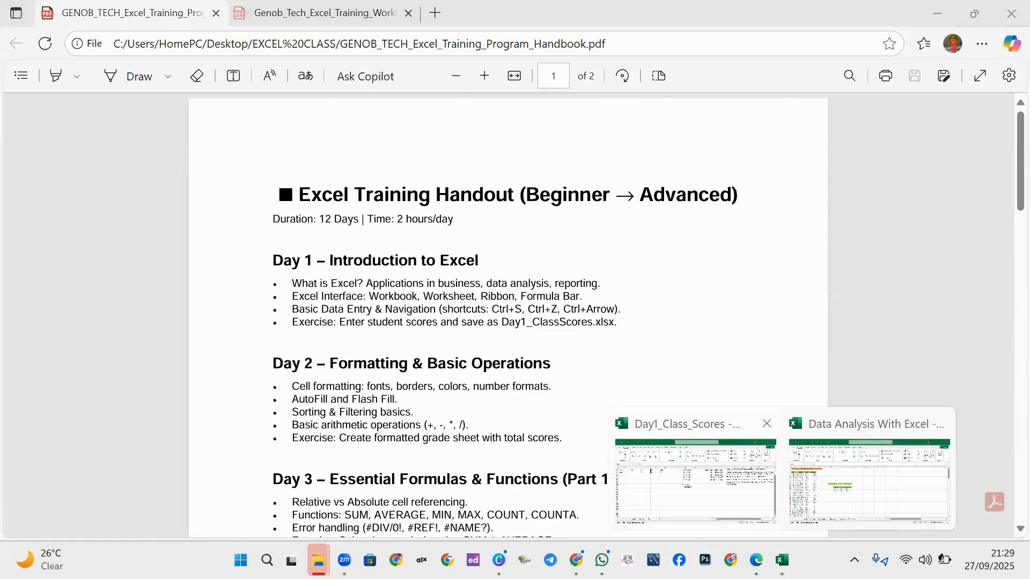
{"action": "left_click", "coordinate": [703, 469]}
{"action": "left_click", "coordinate": [270, 290]}
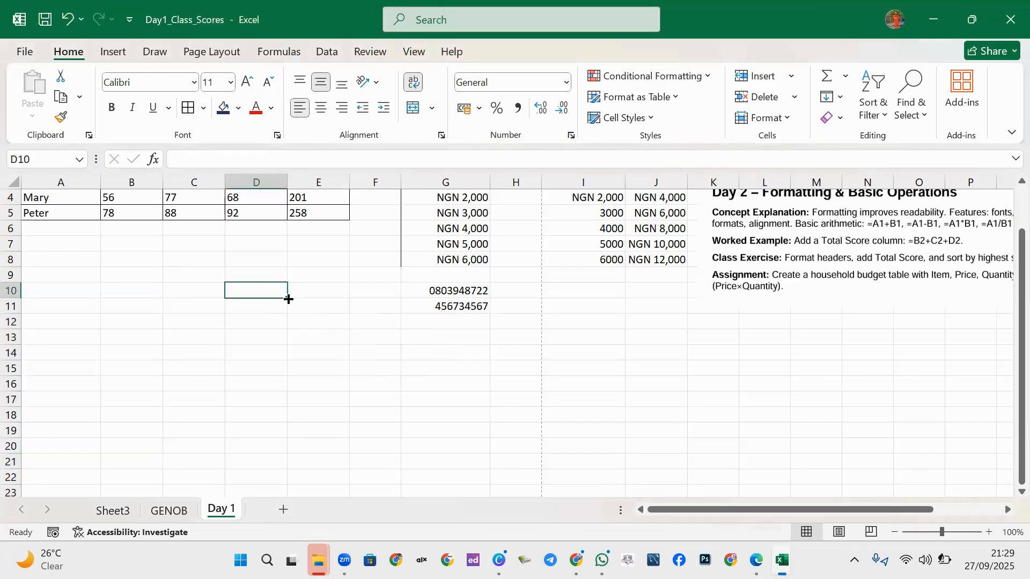
Enter 01/01/2025 in D10 and fill it down to D17 as a daily date series.
{"action": "type", "text": "191"}
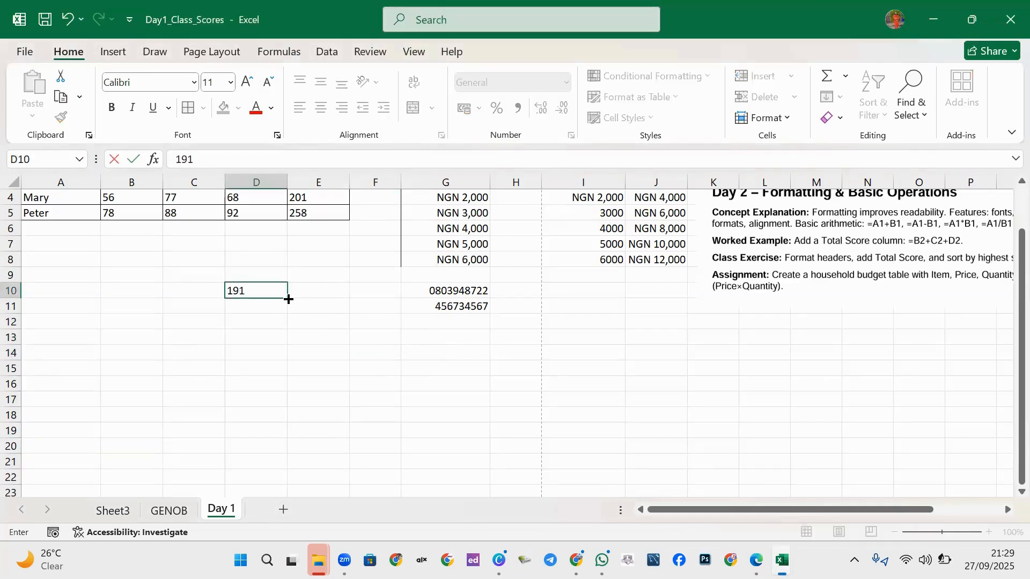
{"action": "key", "text": "BackSpace"}
{"action": "key", "text": "BackSpace"}
{"action": "key", "text": "BackSpace"}
{"action": "type", "text": "01/01/2025"}
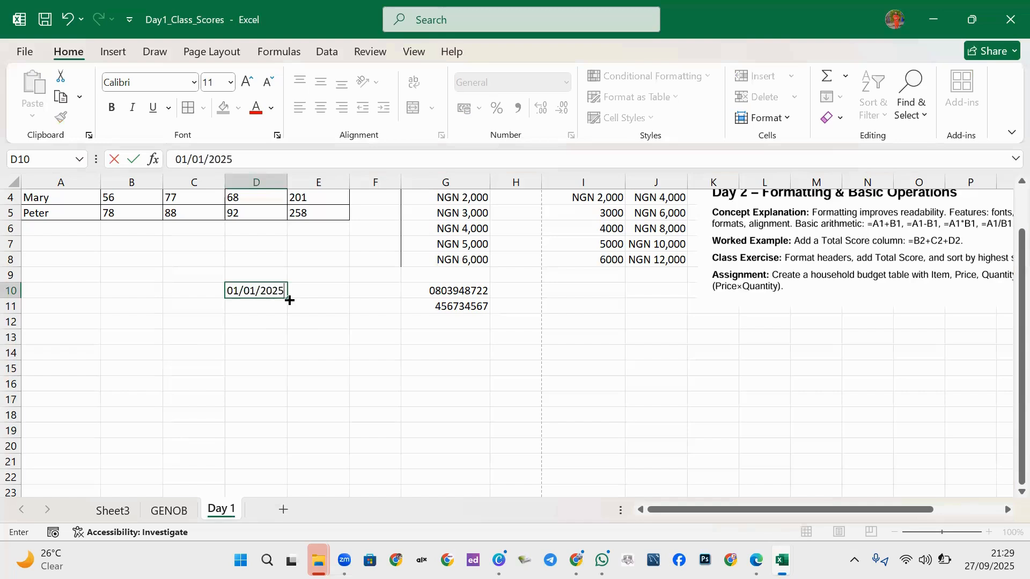
{"action": "left_click", "coordinate": [284, 337]}
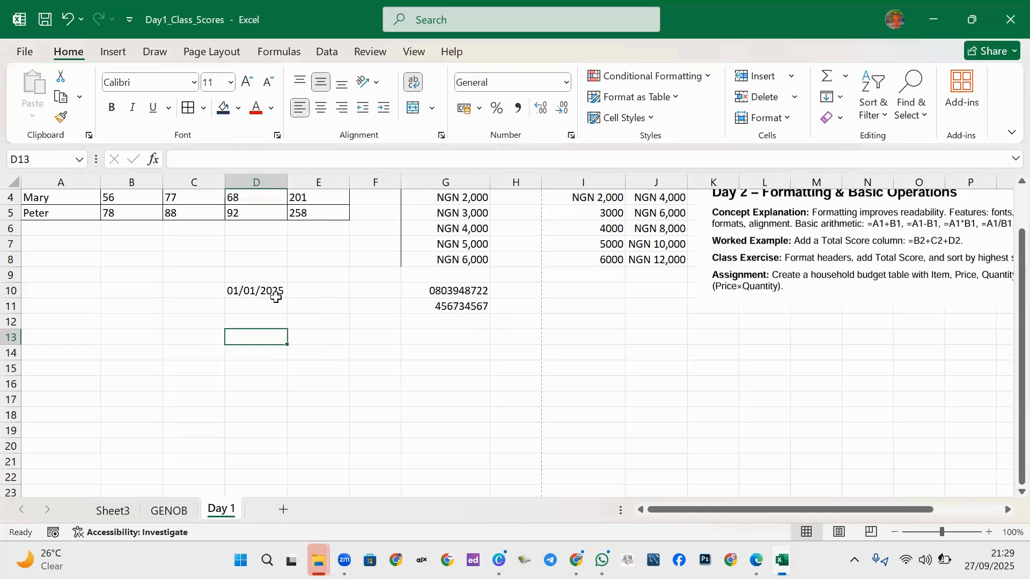
{"action": "left_click", "coordinate": [276, 292]}
{"action": "left_click_drag", "start_coordinate": [287, 297], "coordinate": [271, 401]}
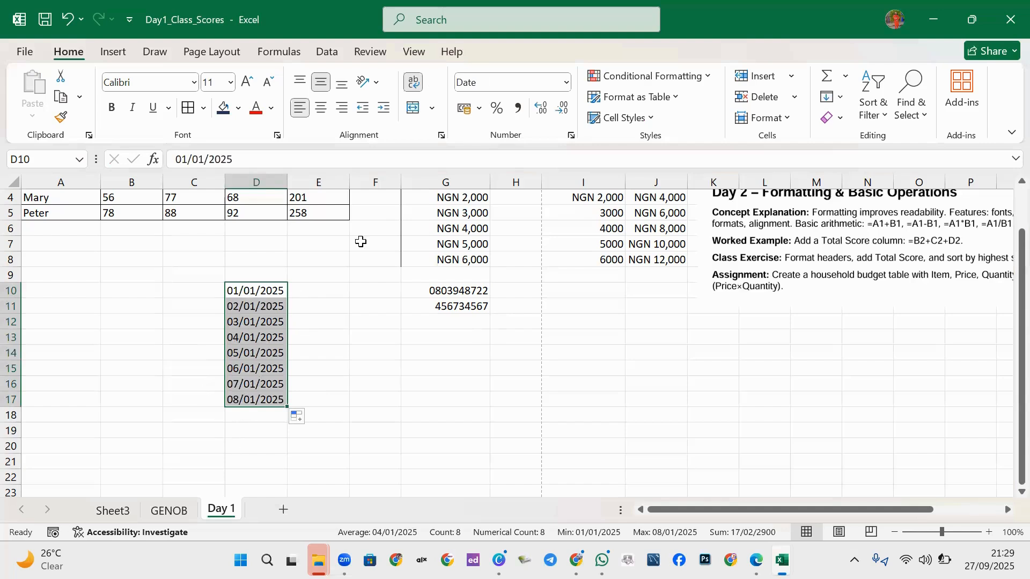
{"action": "left_click", "coordinate": [323, 290]}
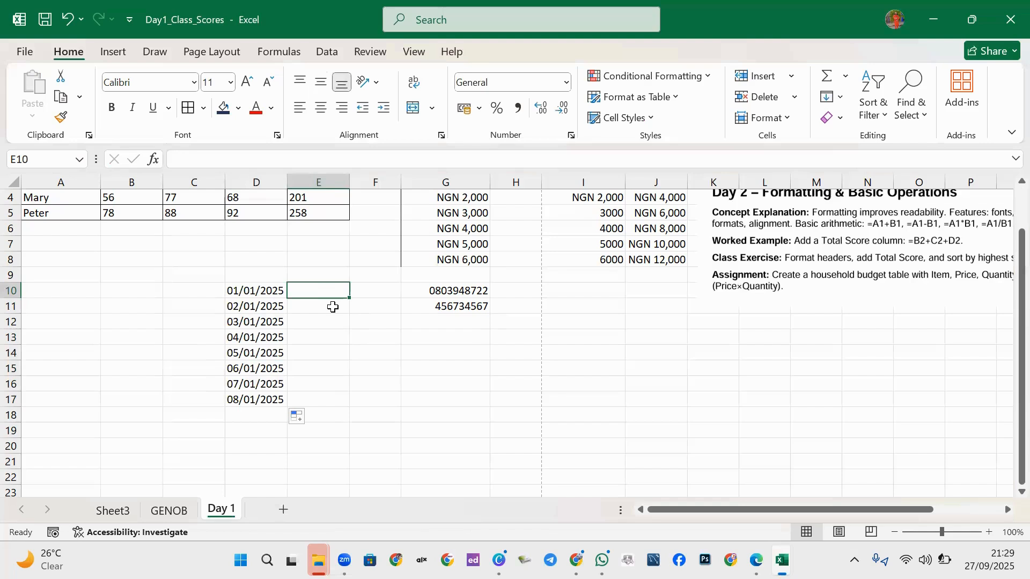
Enter =TEXT(D10,"MMM") in E10 and fill it down to E17, showing Jan.
{"action": "type", "text": "=T"}
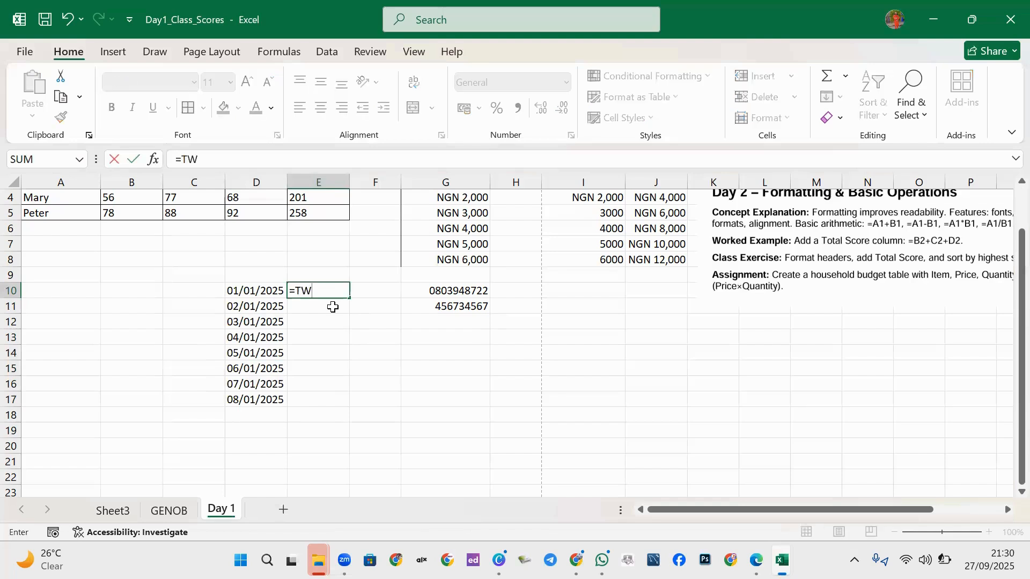
{"action": "type", "text": "W"}
{"action": "key", "text": "BackSpace"}
{"action": "type", "text": "EXT"}
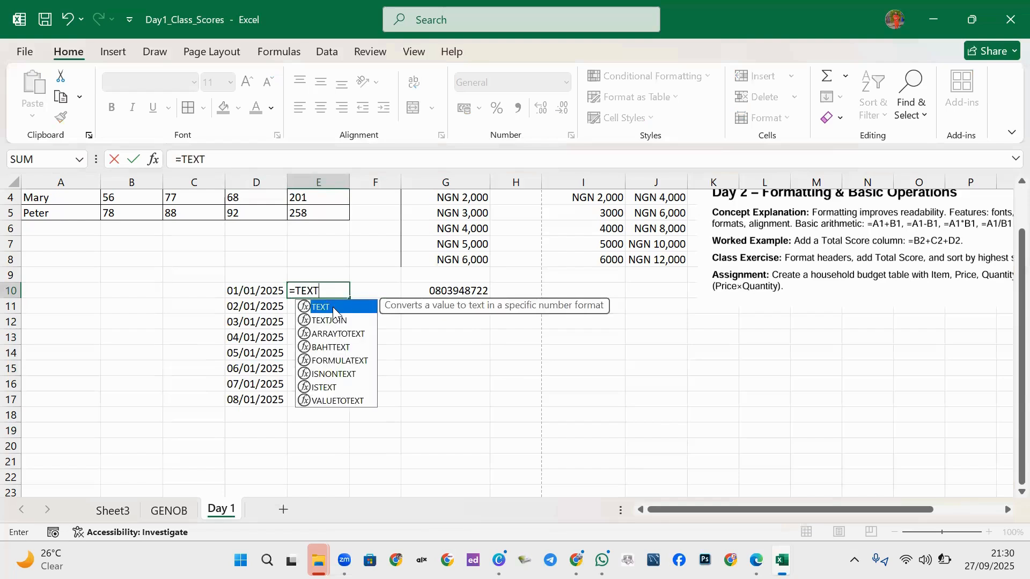
{"action": "double_click", "coordinate": [333, 308]}
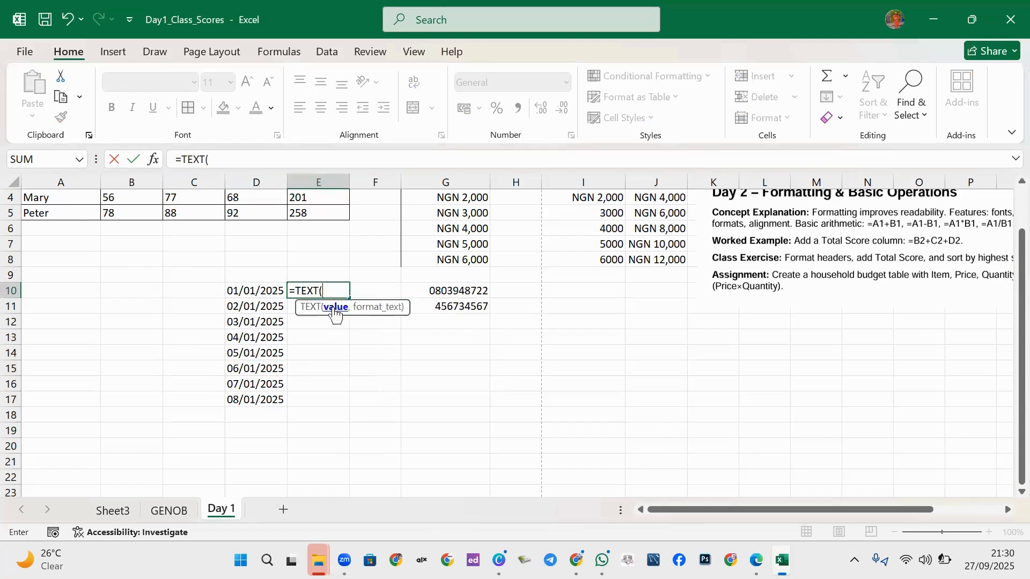
{"action": "left_click", "coordinate": [249, 290]}
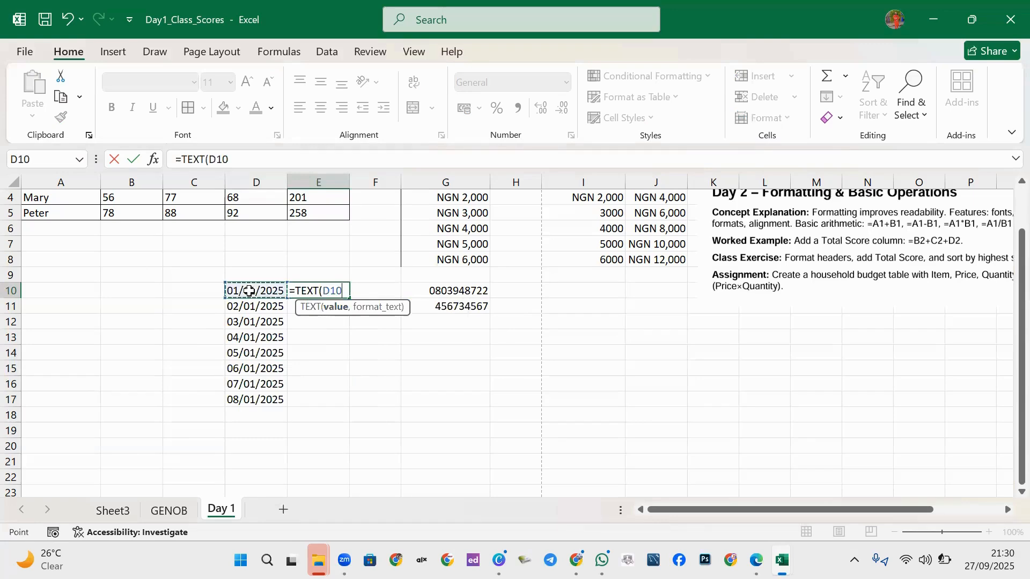
{"action": "type", "text": ","}
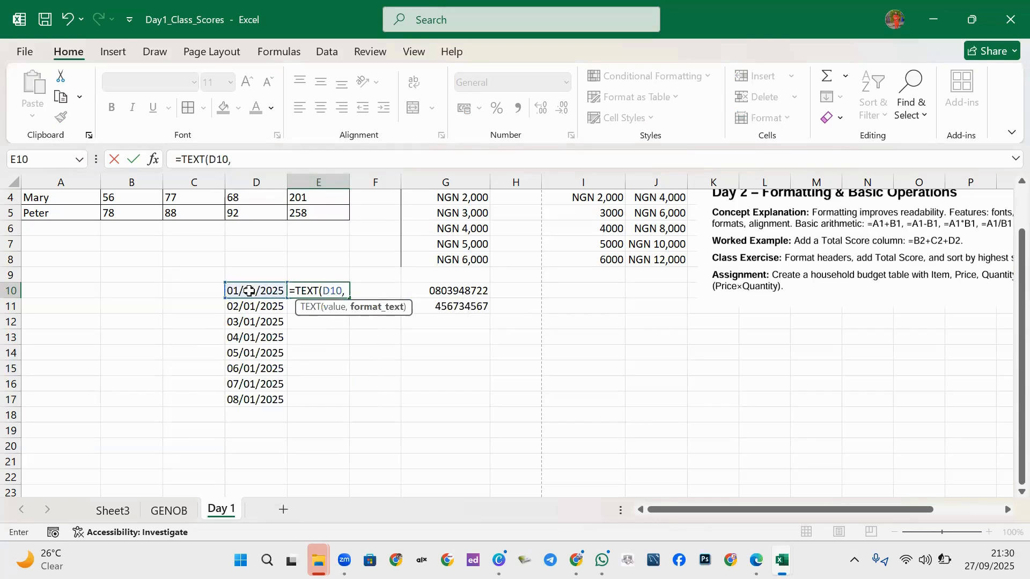
{"action": "type", "text": "\"MMM\")"}
{"action": "key", "text": "Return"}
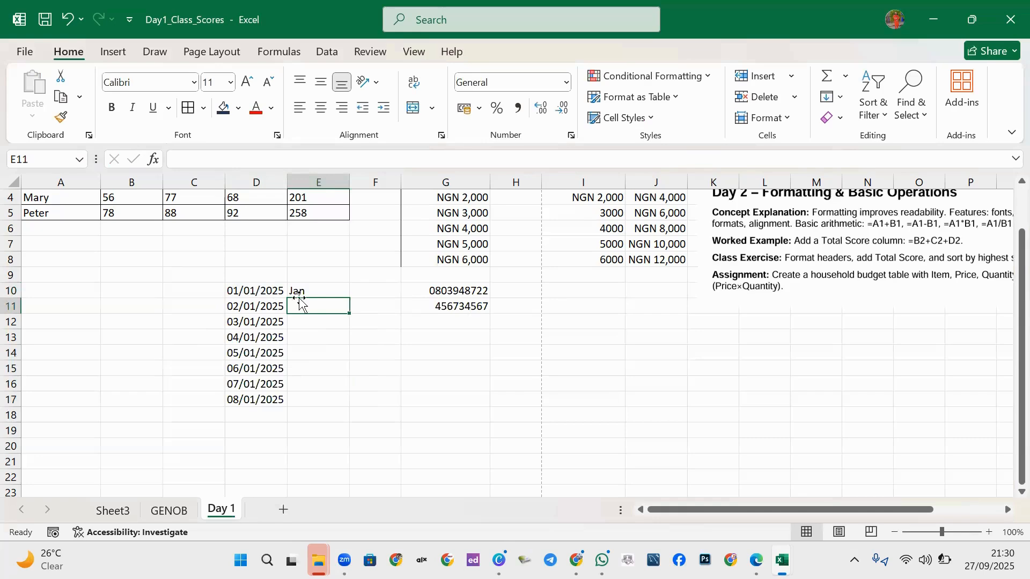
{"action": "left_click", "coordinate": [316, 292]}
{"action": "left_click_drag", "start_coordinate": [350, 297], "coordinate": [315, 411]}
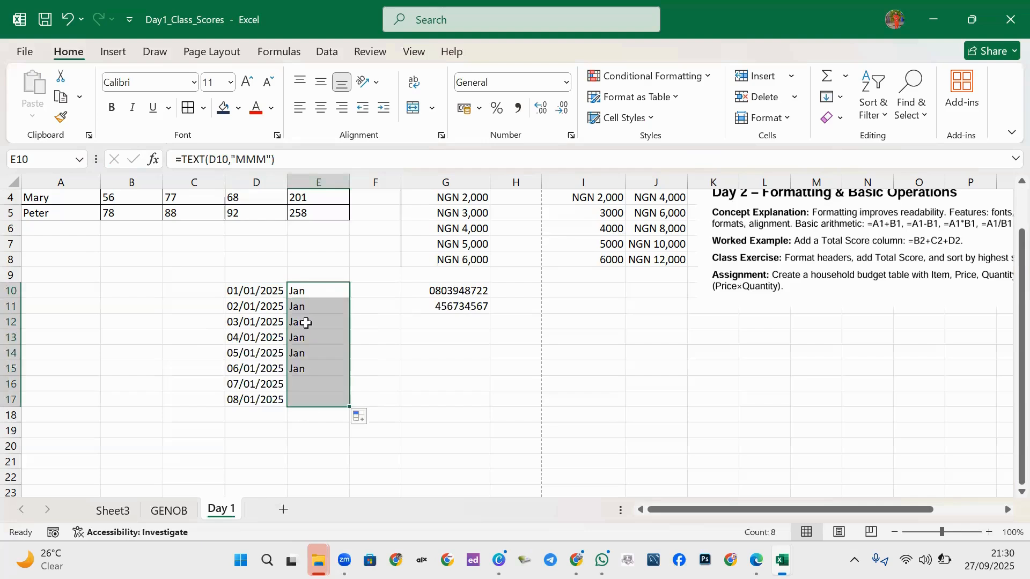
{"action": "key", "text": "ctrl+Down"}
{"action": "left_click", "coordinate": [310, 291]}
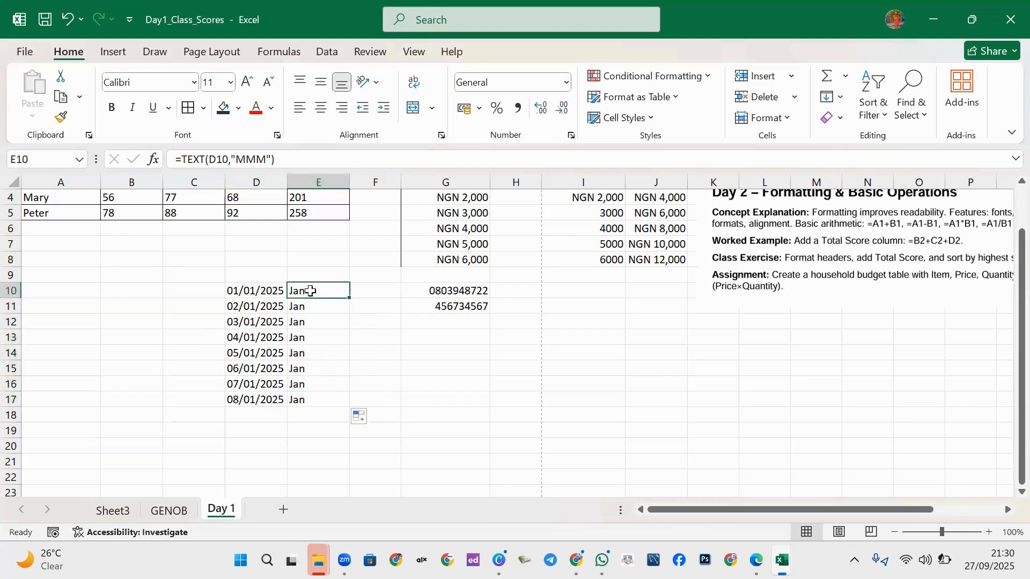
Change E10's format code to "DDD" and fill down to E17, showing Wed through Wed.
{"action": "double_click", "coordinate": [310, 291]}
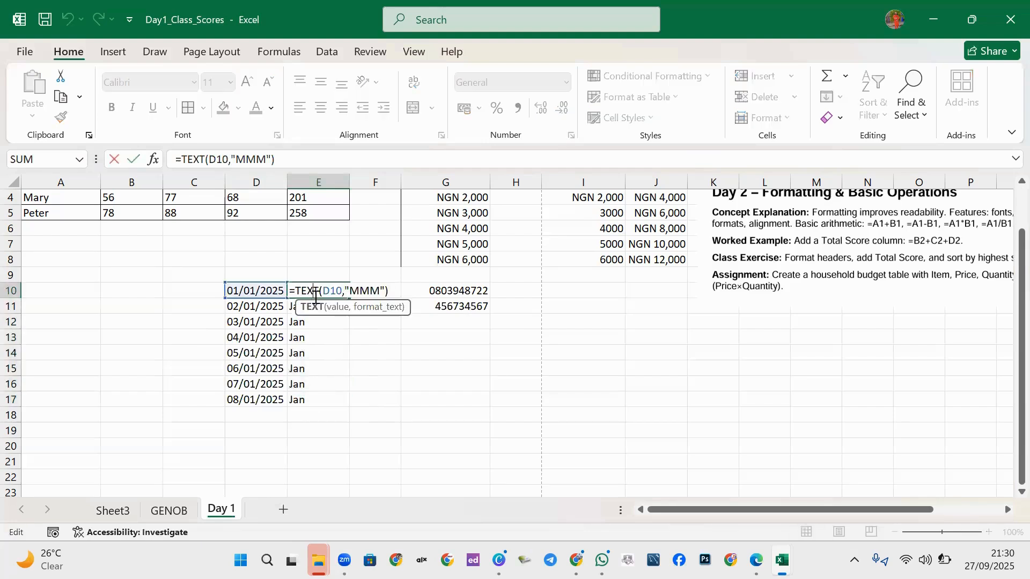
{"action": "left_click", "coordinate": [380, 291]}
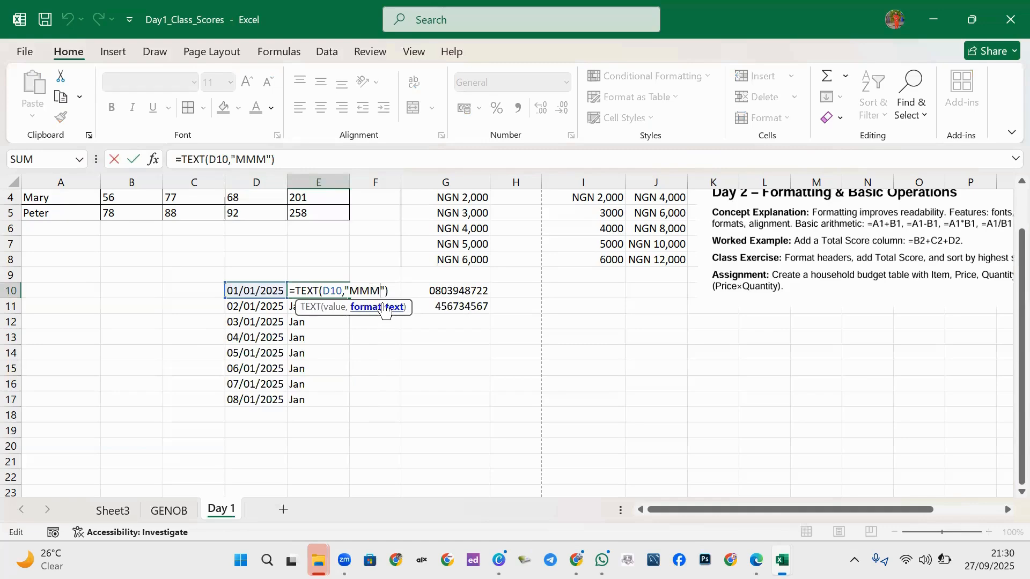
{"action": "key", "text": "BackSpace"}
{"action": "key", "text": "BackSpace"}
{"action": "key", "text": "BackSpace"}
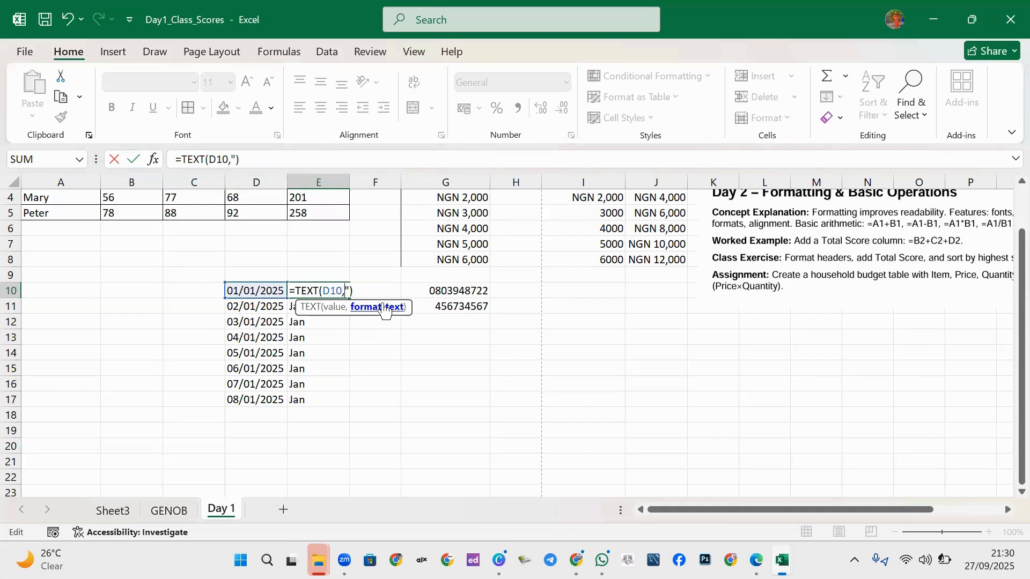
{"action": "type", "text": "\"DDD"}
{"action": "key", "text": "Return"}
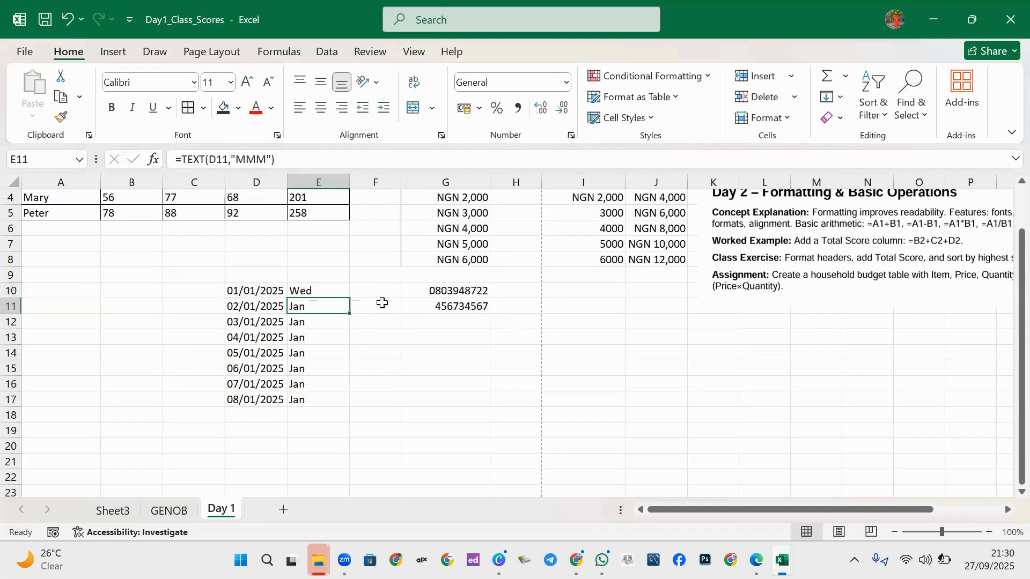
{"action": "left_click", "coordinate": [329, 291]}
{"action": "left_click_drag", "start_coordinate": [348, 298], "coordinate": [332, 414]}
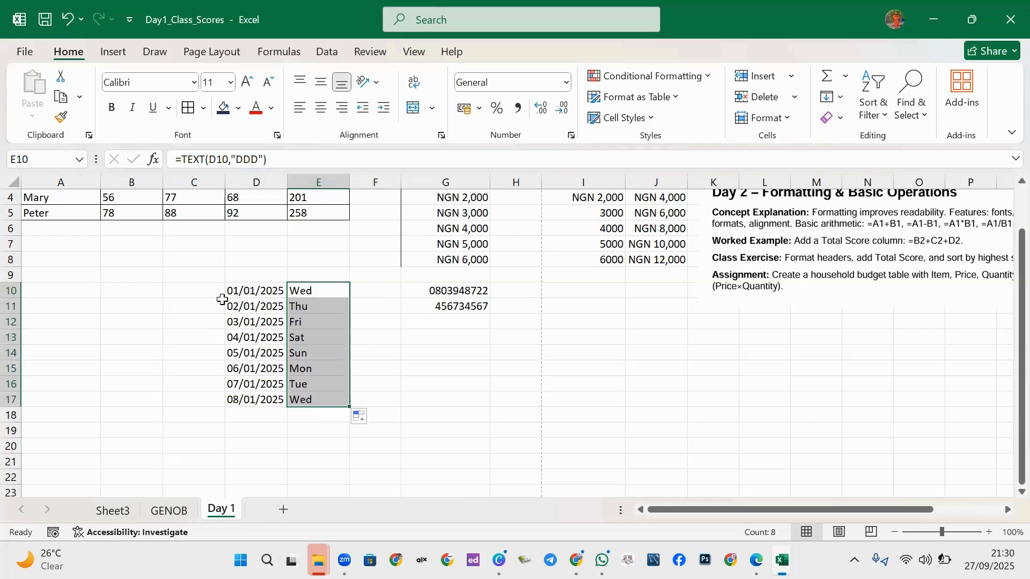
{"action": "left_click", "coordinate": [358, 364]}
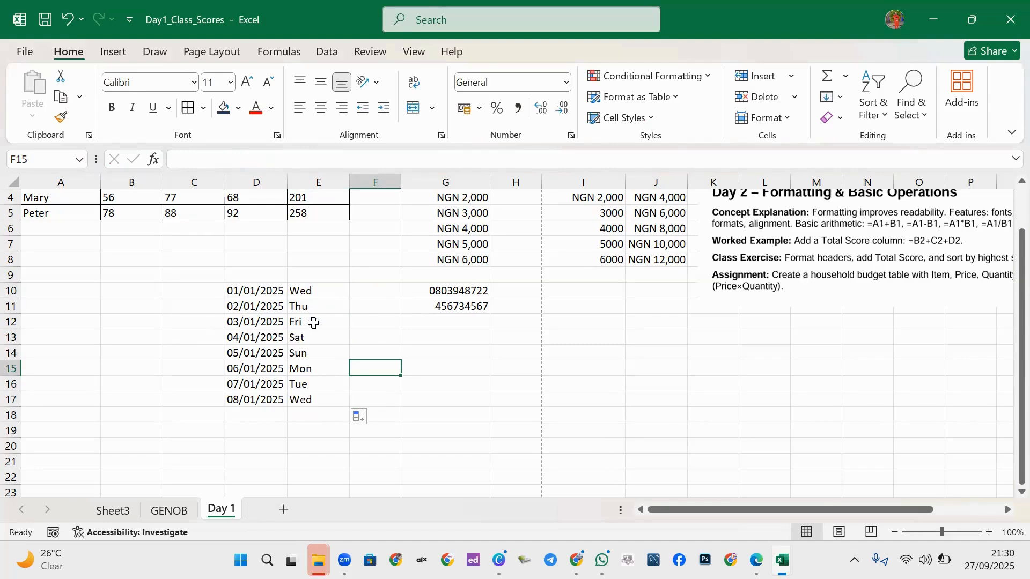
Enter 1 PM in C10 so it displays as the time 1:00 pm.
{"action": "left_click", "coordinate": [175, 290]}
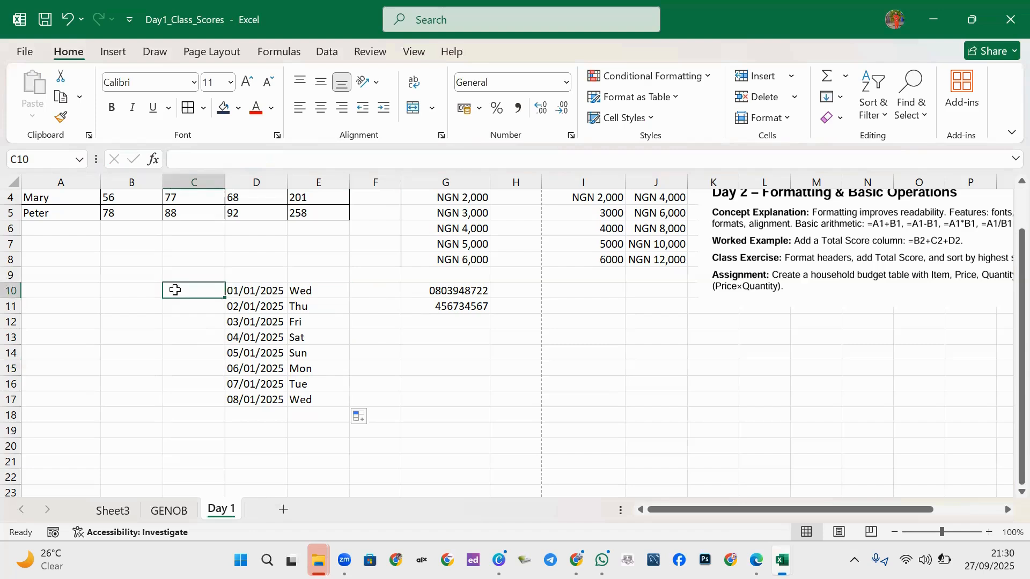
{"action": "type", "text": "10"}
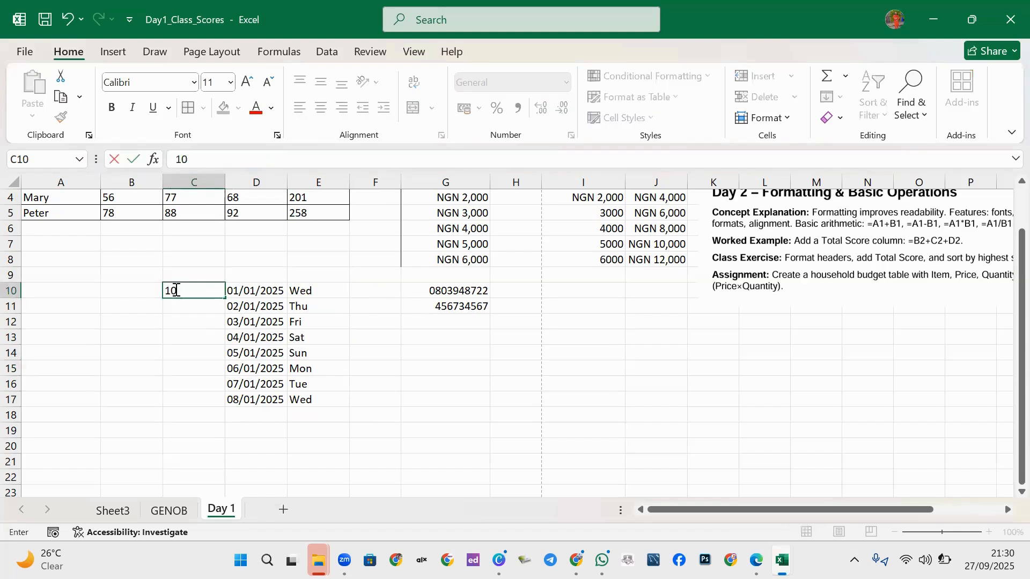
{"action": "key", "text": "BackSpace"}
{"action": "type", "text": "PM"}
{"action": "left_click", "coordinate": [135, 304]}
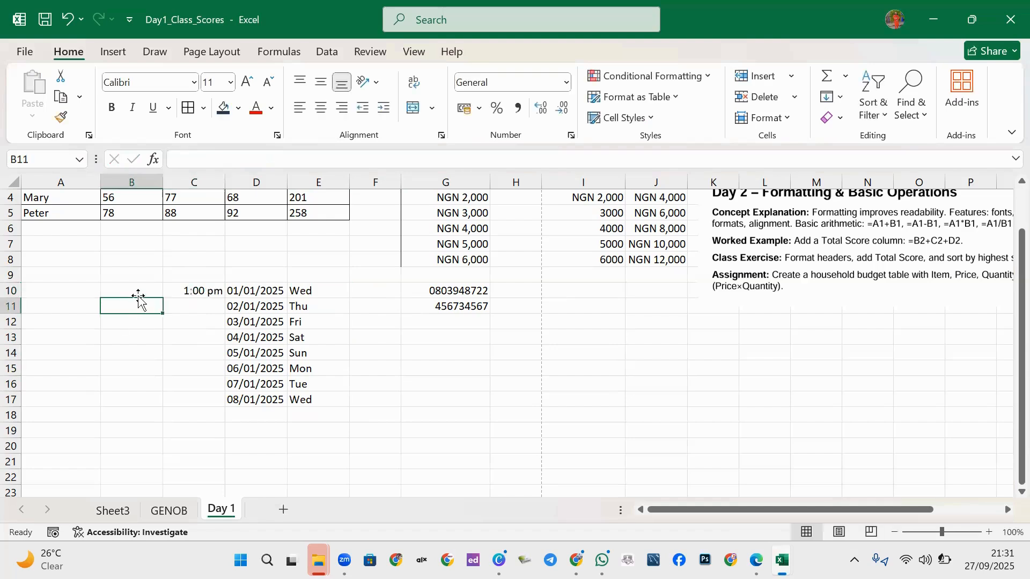
Type 1PM without a space in B10, where it stays as left-aligned text.
{"action": "left_click", "coordinate": [133, 288]}
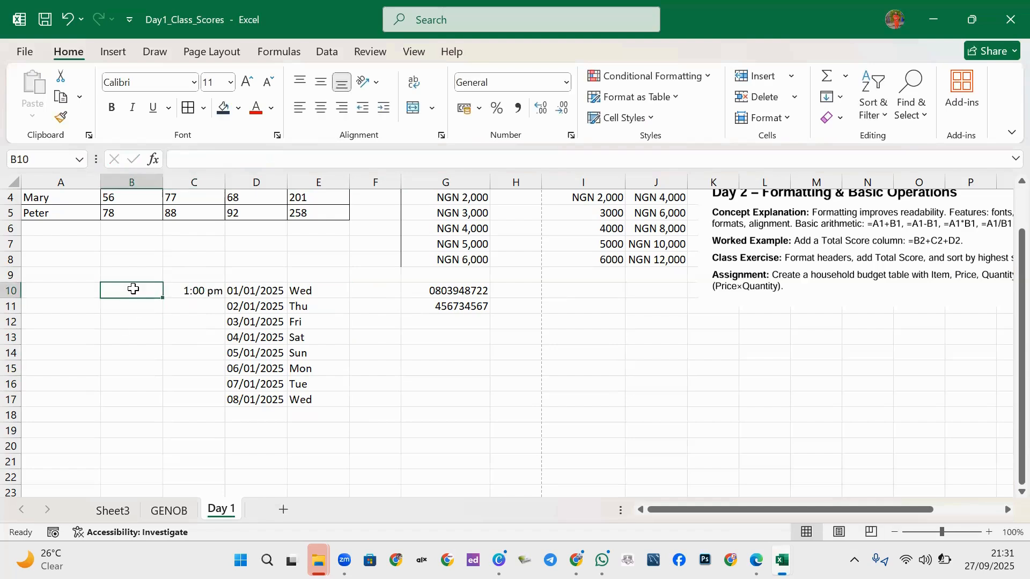
{"action": "type", "text": "1PM"}
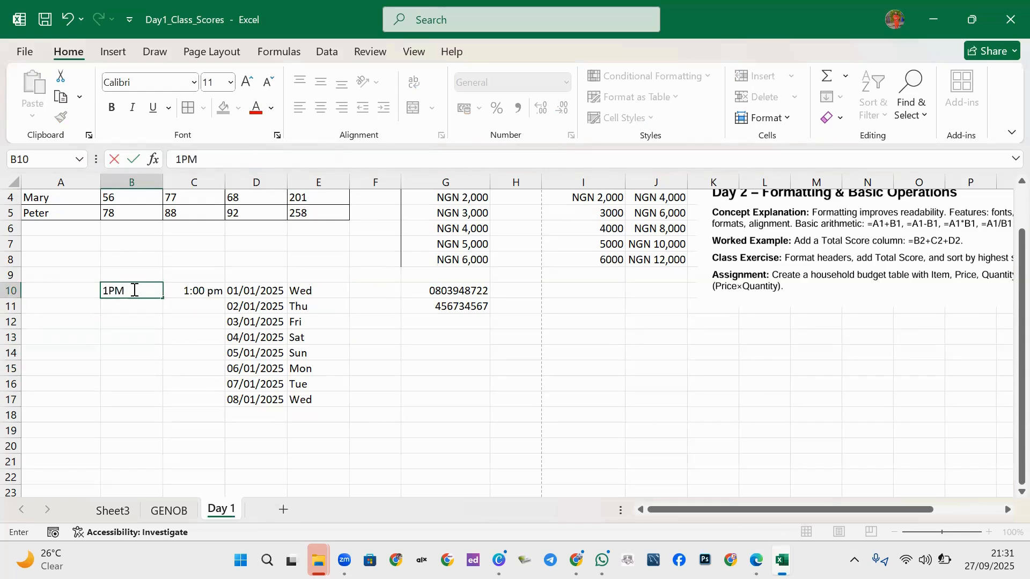
{"action": "key", "text": "Return"}
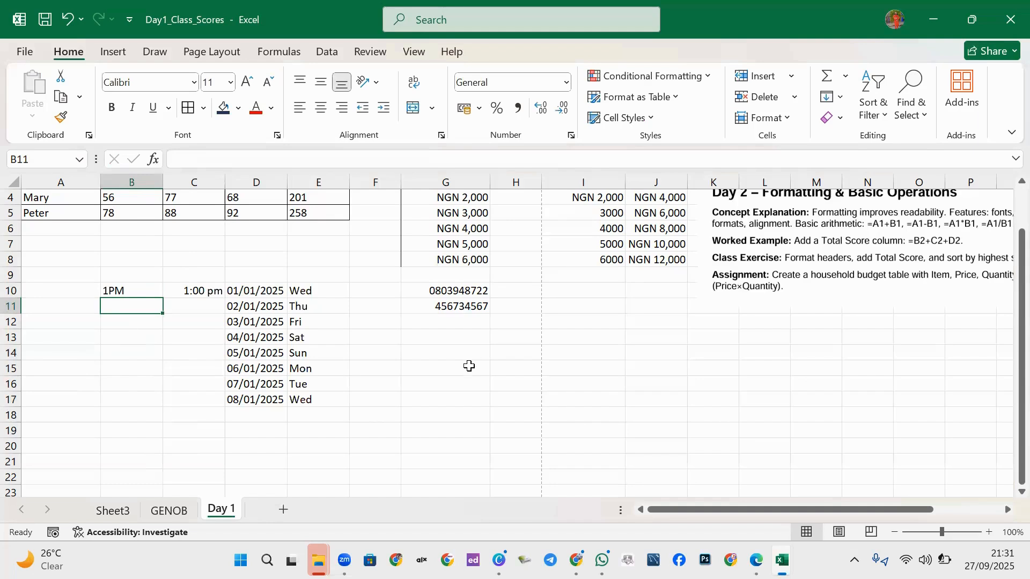
Enter 1 AM in H13 as the time 1:00 am and 1am in I13 as text.
{"action": "left_click_drag", "start_coordinate": [468, 356], "coordinate": [470, 366]}
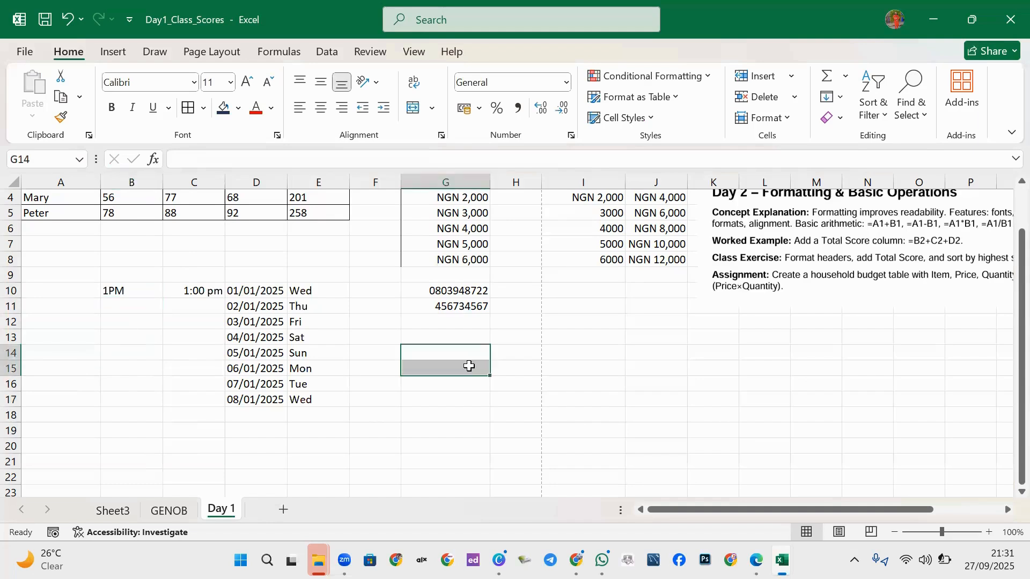
{"action": "left_click", "coordinate": [500, 338]}
{"action": "type", "text": "1"}
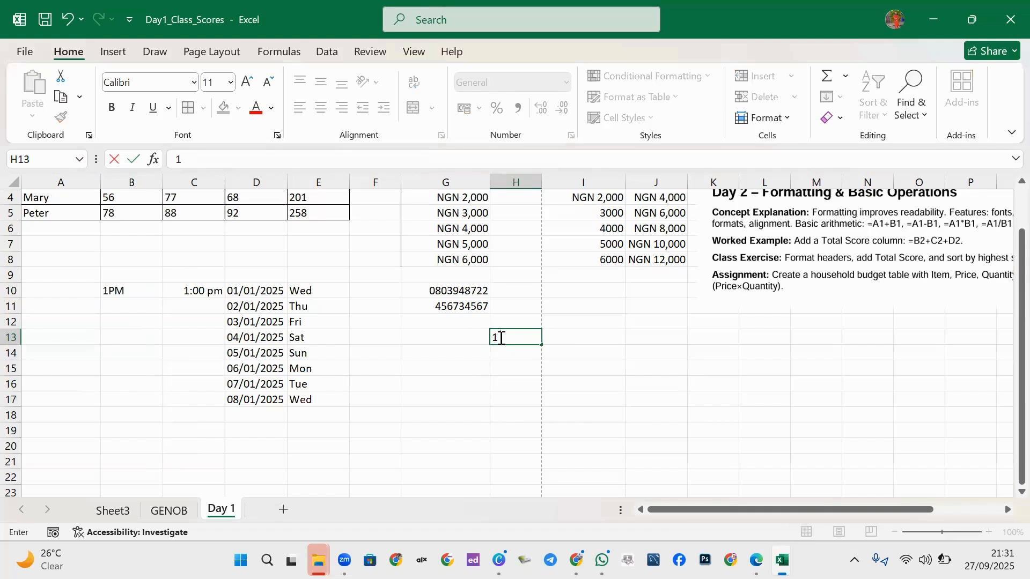
{"action": "type", "text": " AM"}
{"action": "left_click", "coordinate": [587, 338]}
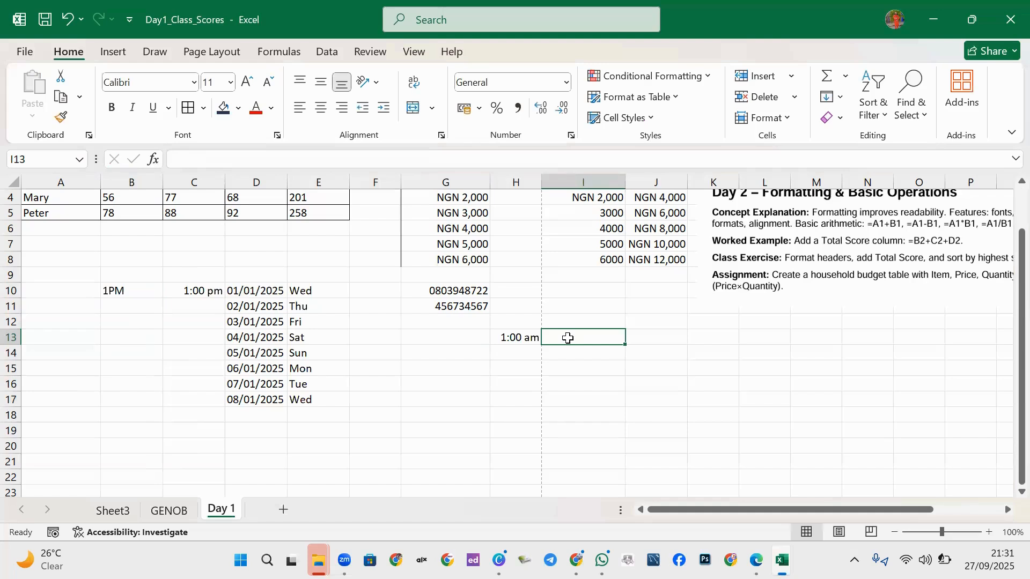
{"action": "type", "text": "1"}
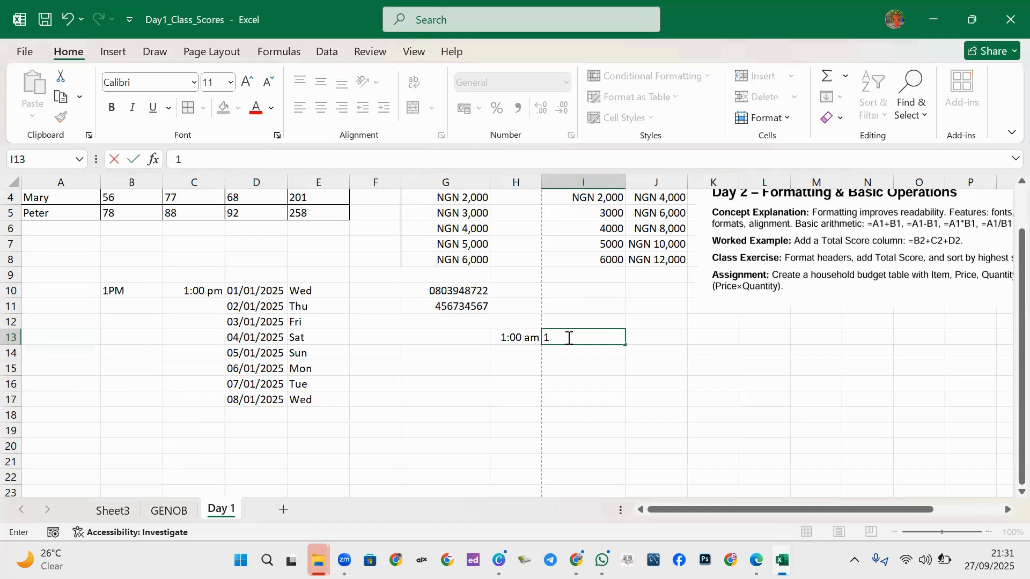
{"action": "type", "text": "AM"}
{"action": "key", "text": "BackSpace"}
{"action": "key", "text": "BackSpace"}
{"action": "type", "text": "am"}
{"action": "key", "text": "ctrl+Return"}
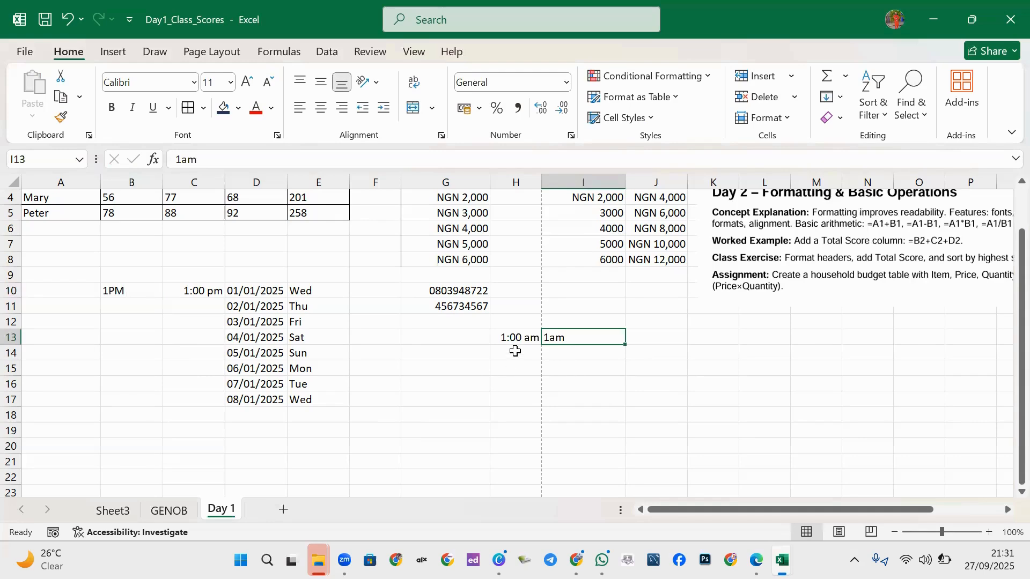
Enter 1 AM in H15 so it shows the time 1:00 am.
{"action": "left_click", "coordinate": [503, 366]}
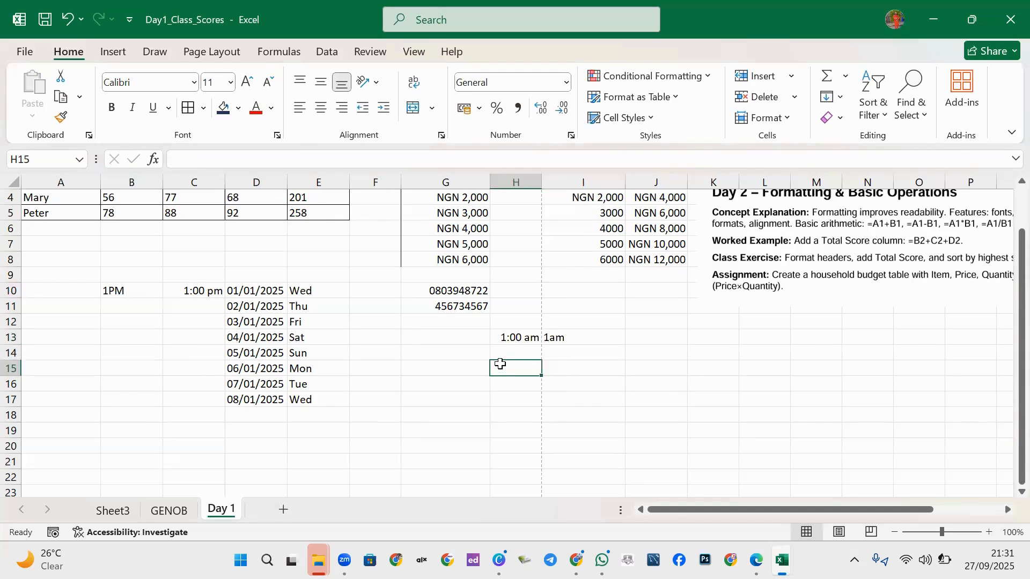
{"action": "type", "text": "1"}
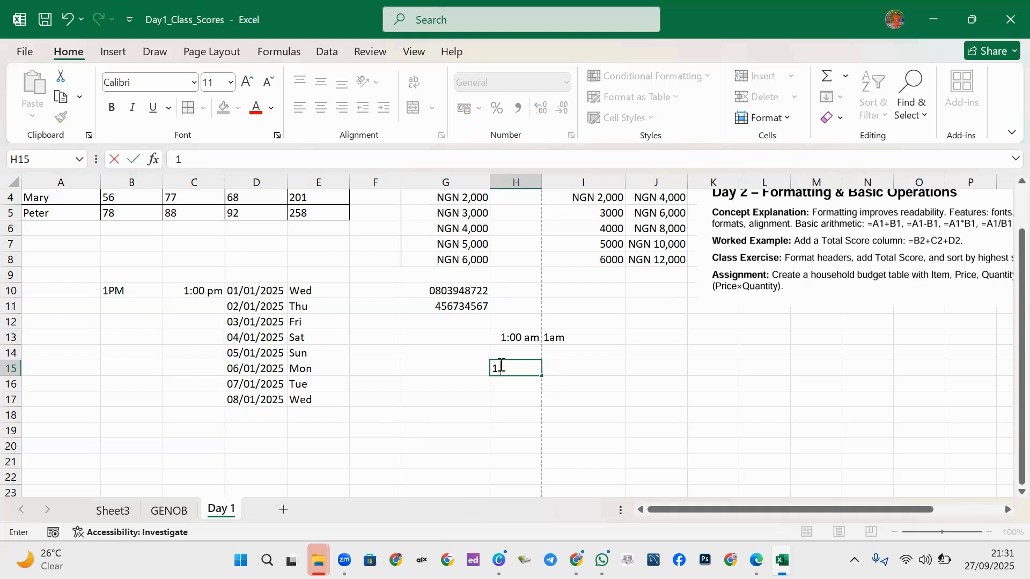
{"action": "type", "text": " AM"}
{"action": "key", "text": "Return"}
{"action": "left_click", "coordinate": [524, 364]}
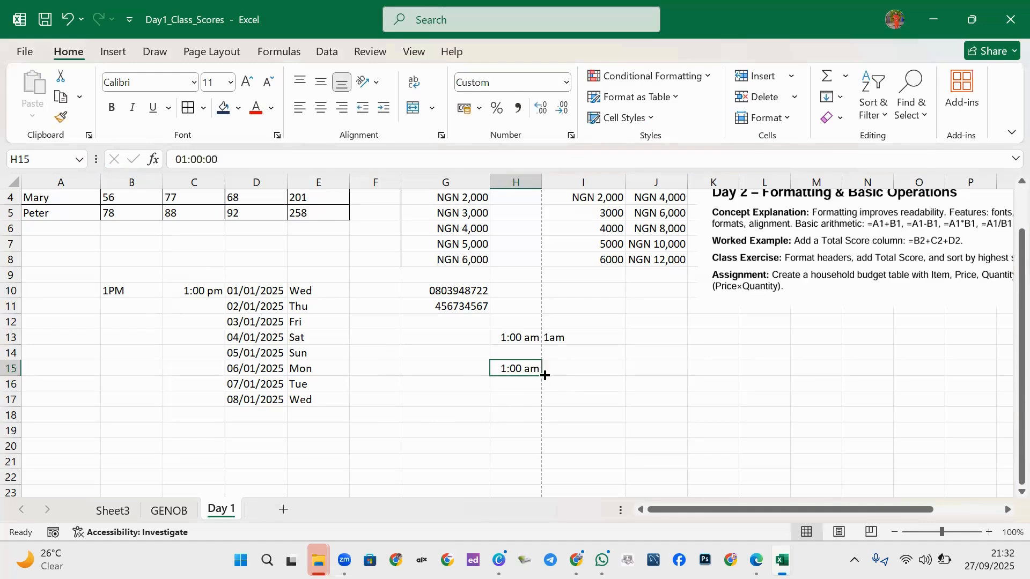
{"action": "left_click_drag", "start_coordinate": [540, 375], "coordinate": [531, 432]}
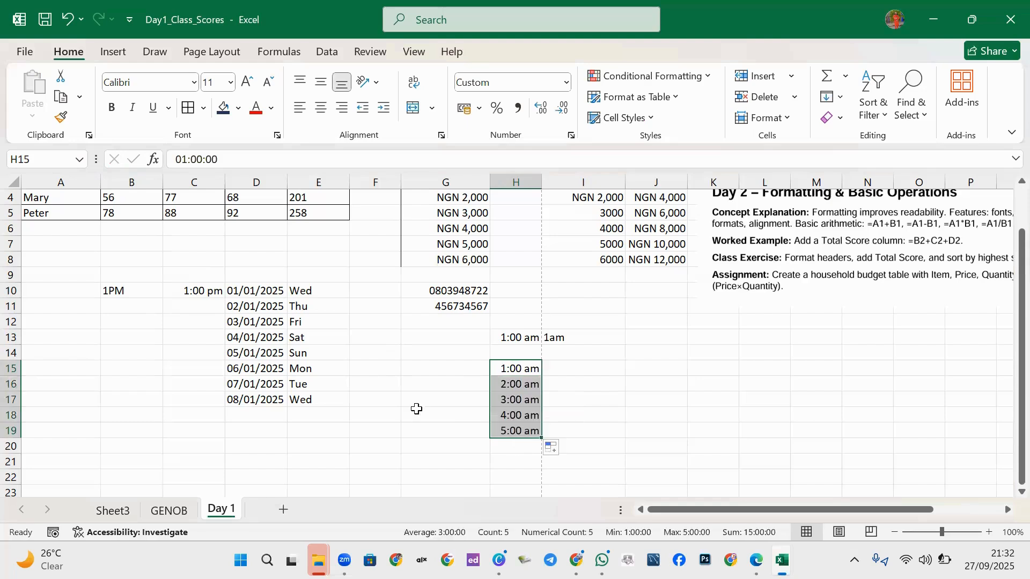
{"action": "left_click", "coordinate": [202, 293]}
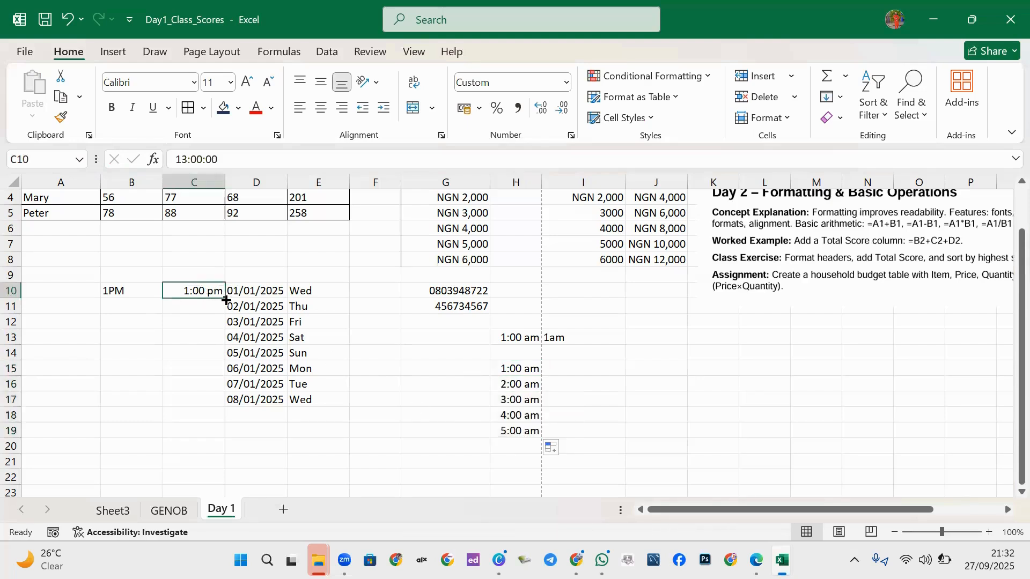
{"action": "left_click_drag", "start_coordinate": [226, 301], "coordinate": [212, 373]}
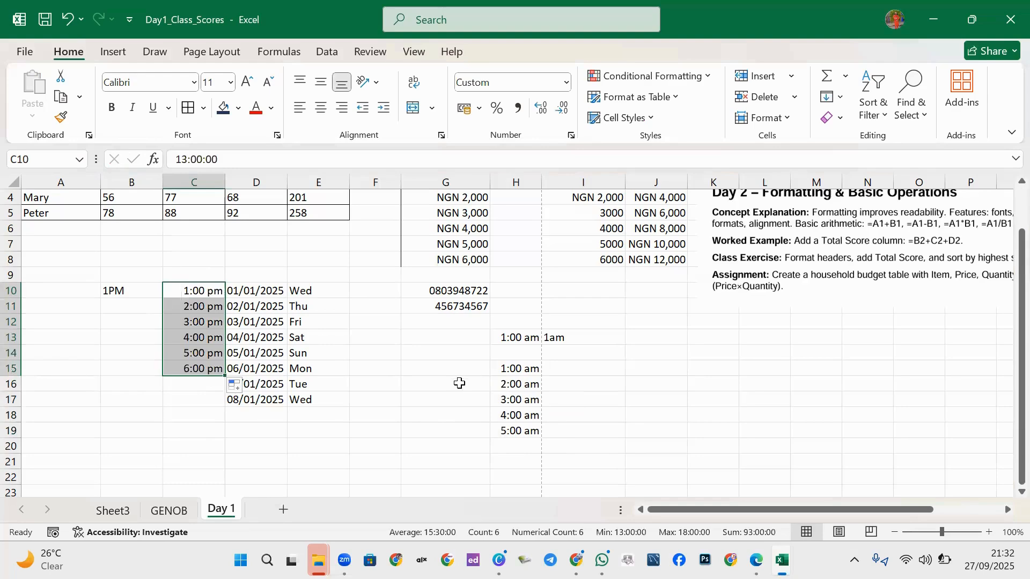
{"action": "left_click", "coordinate": [517, 373]}
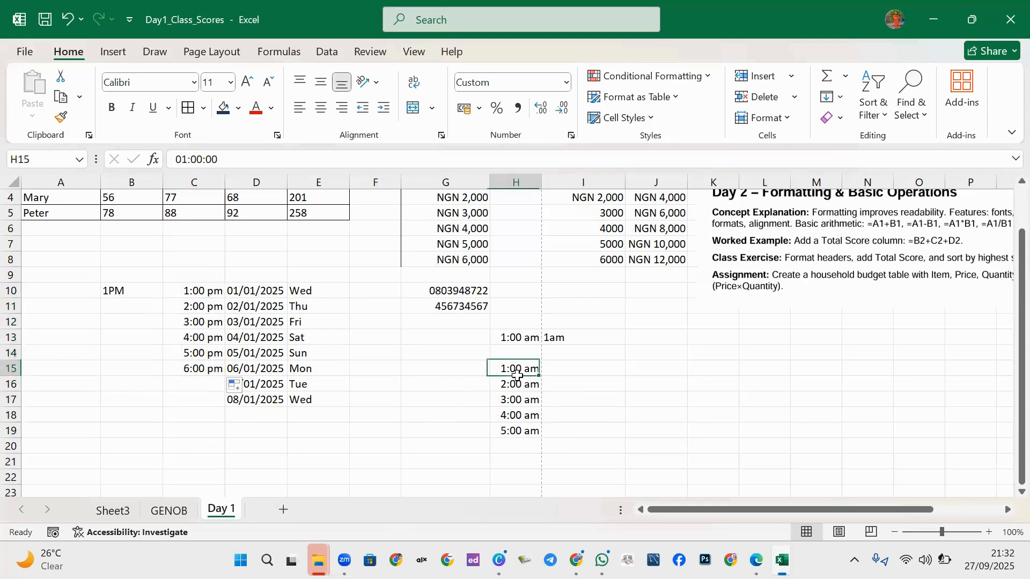
{"action": "left_click_drag", "start_coordinate": [516, 374], "coordinate": [537, 473]}
{"action": "scroll", "coordinate": [538, 419], "scroll_direction": "down", "scroll_amount": 2}
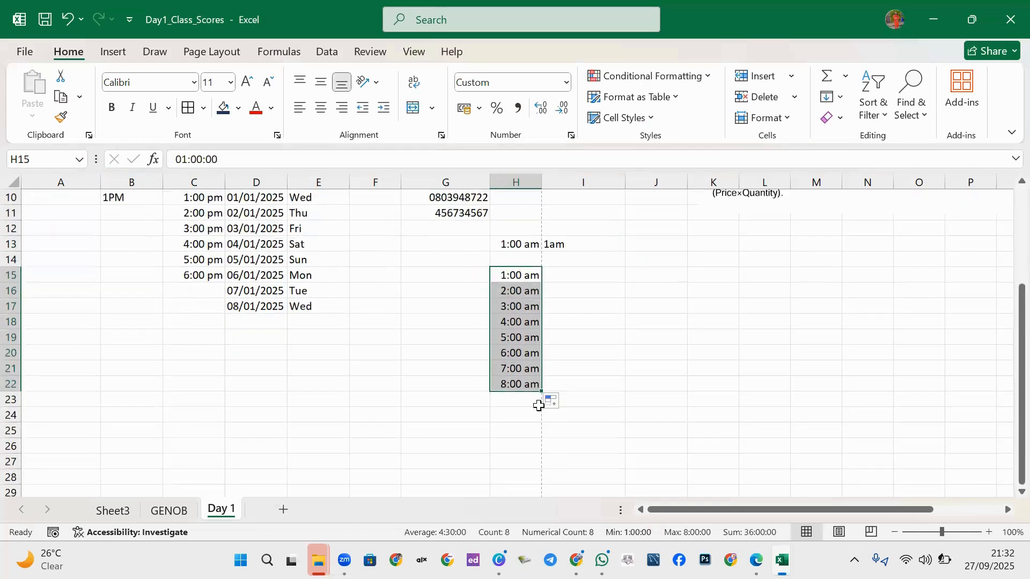
{"action": "left_click_drag", "start_coordinate": [542, 392], "coordinate": [542, 469]}
{"action": "scroll", "coordinate": [533, 420], "scroll_direction": "down", "scroll_amount": 8}
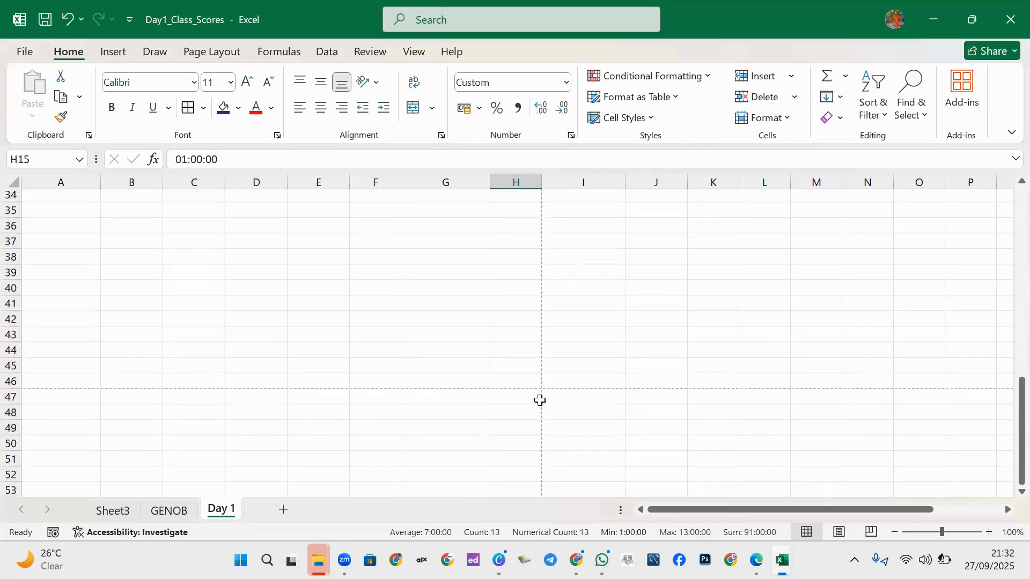
{"action": "scroll", "coordinate": [521, 275], "scroll_direction": "up", "scroll_amount": 3}
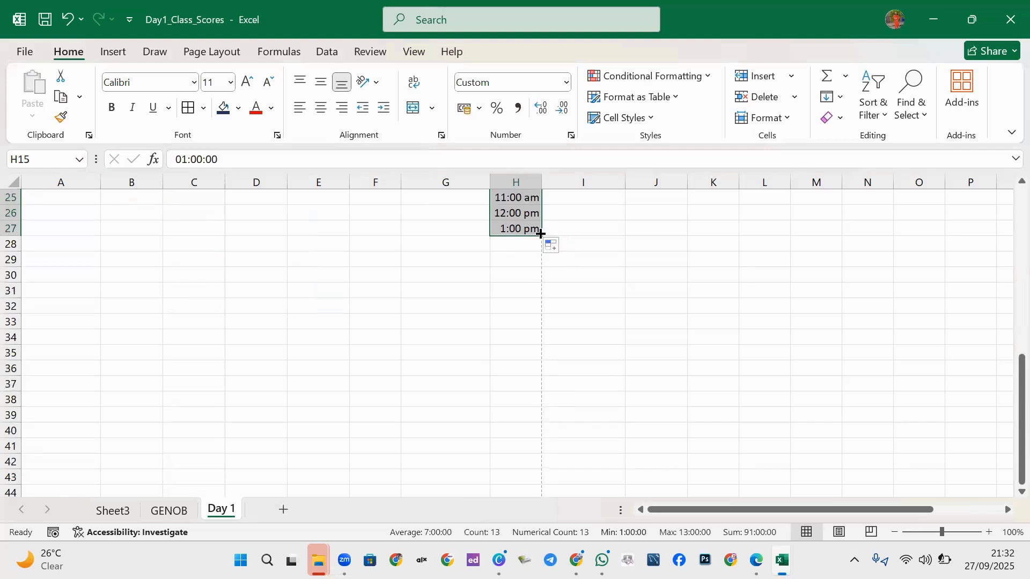
{"action": "left_click_drag", "start_coordinate": [541, 235], "coordinate": [517, 335]}
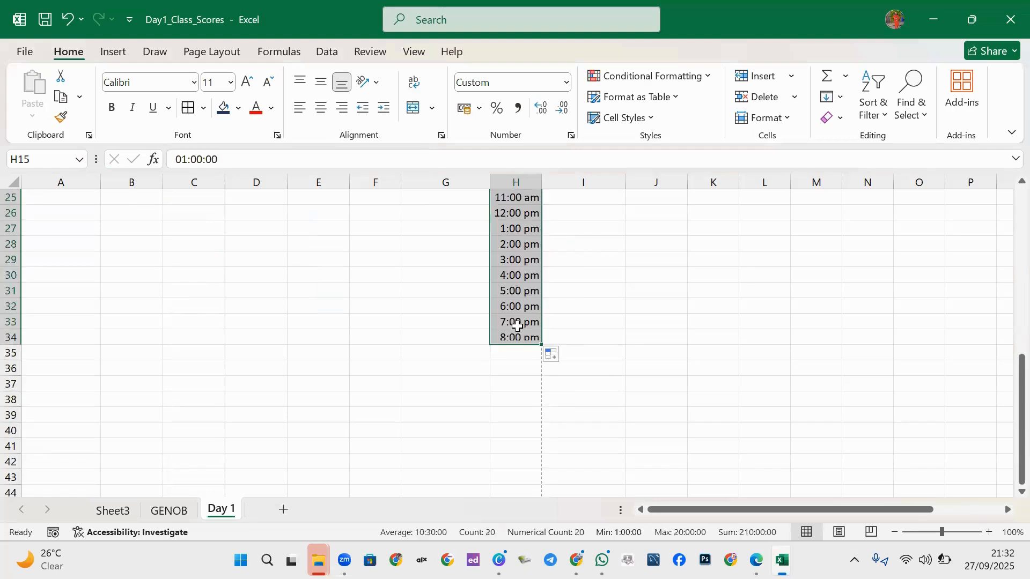
{"action": "scroll", "coordinate": [517, 335], "scroll_direction": "up", "scroll_amount": 6}
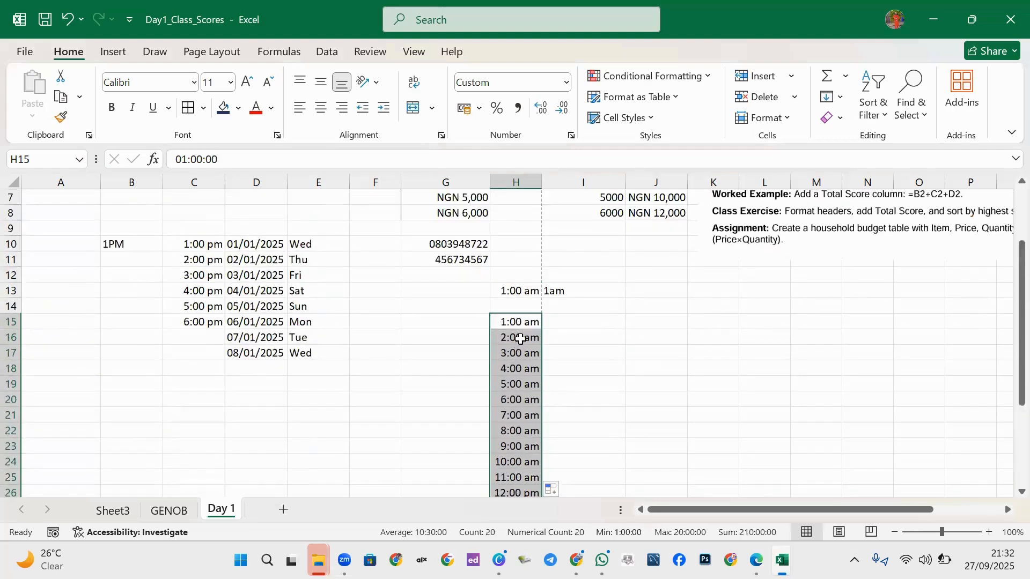
{"action": "key", "text": "ctrl+z"}
{"action": "key", "text": "ctrl+z"}
{"action": "key", "text": "ctrl+z"}
{"action": "key", "text": "ctrl+z"}
{"action": "key", "text": "ctrl+z"}
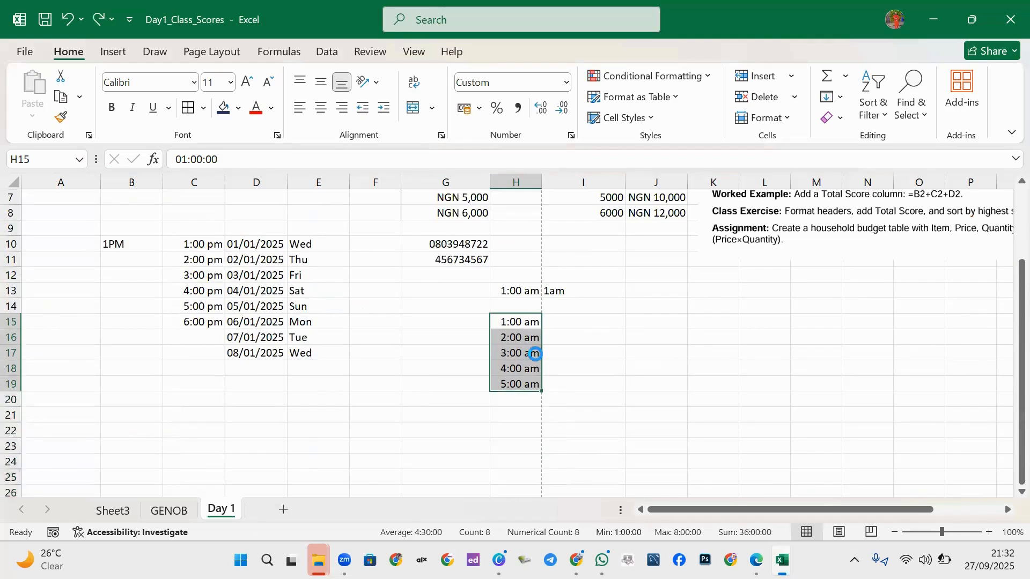
{"action": "key", "text": "ctrl+z"}
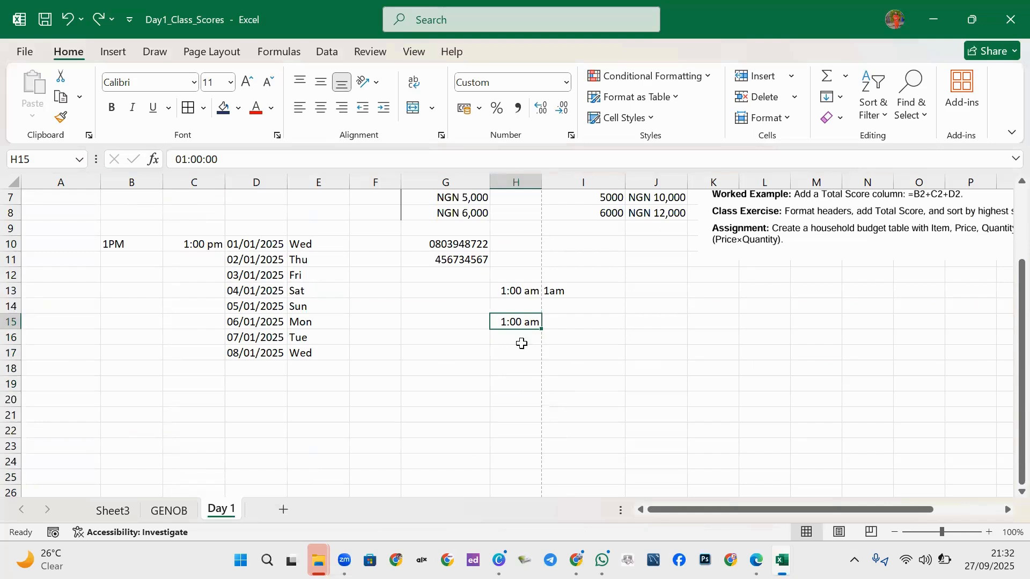
Enter the time 1:30 AM in H16 below the 1:00 am entry.
{"action": "left_click", "coordinate": [521, 342]}
{"action": "type", "text": "1"}
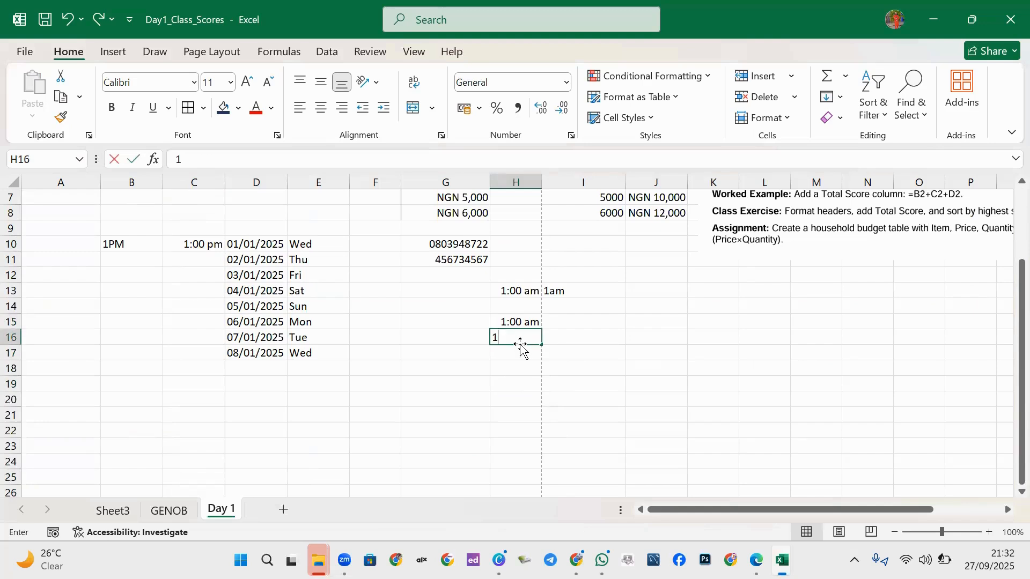
{"action": "type", "text": ":"}
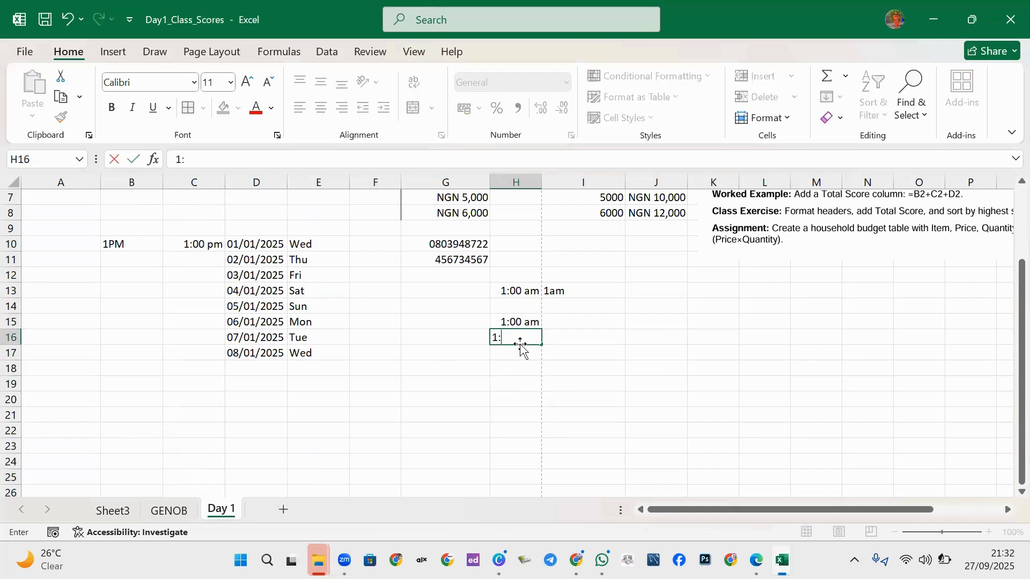
{"action": "type", "text": "30 AM"}
{"action": "key", "text": "Return"}
Clear the times in H15:H22, the B9:E17 date and time block, and the leftover row-13 entries.
{"action": "left_click_drag", "start_coordinate": [517, 322], "coordinate": [515, 432]}
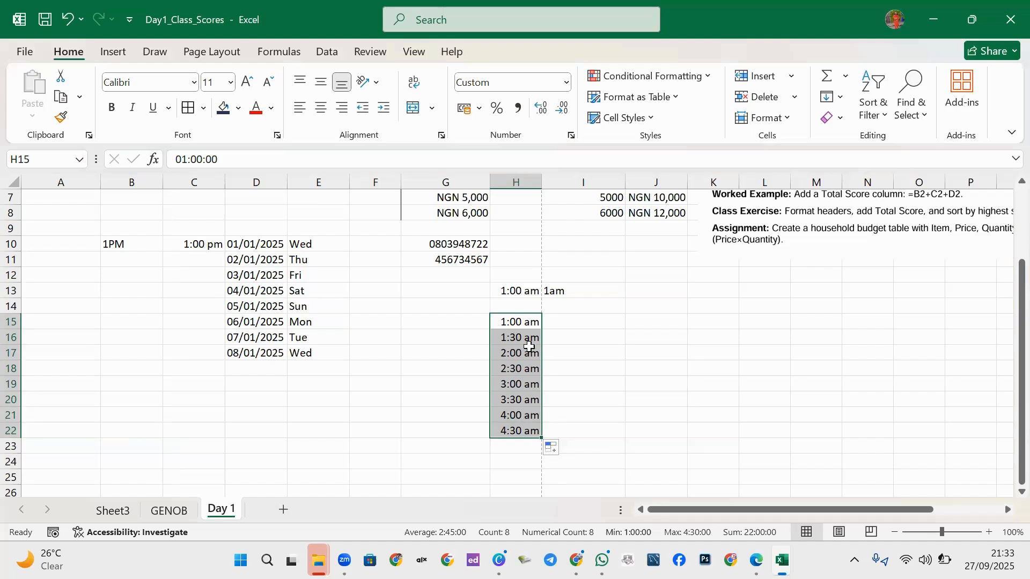
{"action": "key", "text": "Delete"}
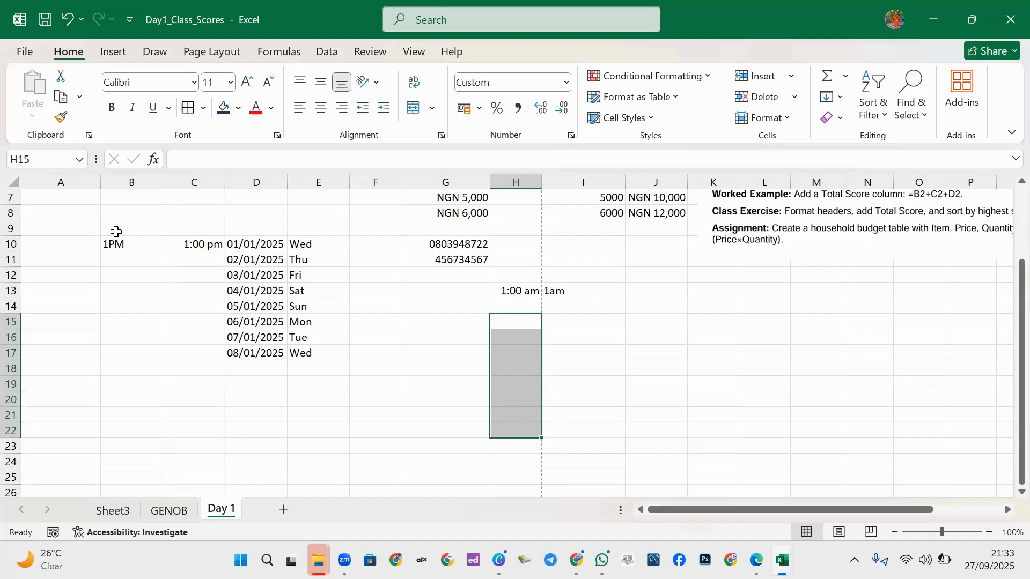
{"action": "left_click_drag", "start_coordinate": [116, 231], "coordinate": [336, 349]}
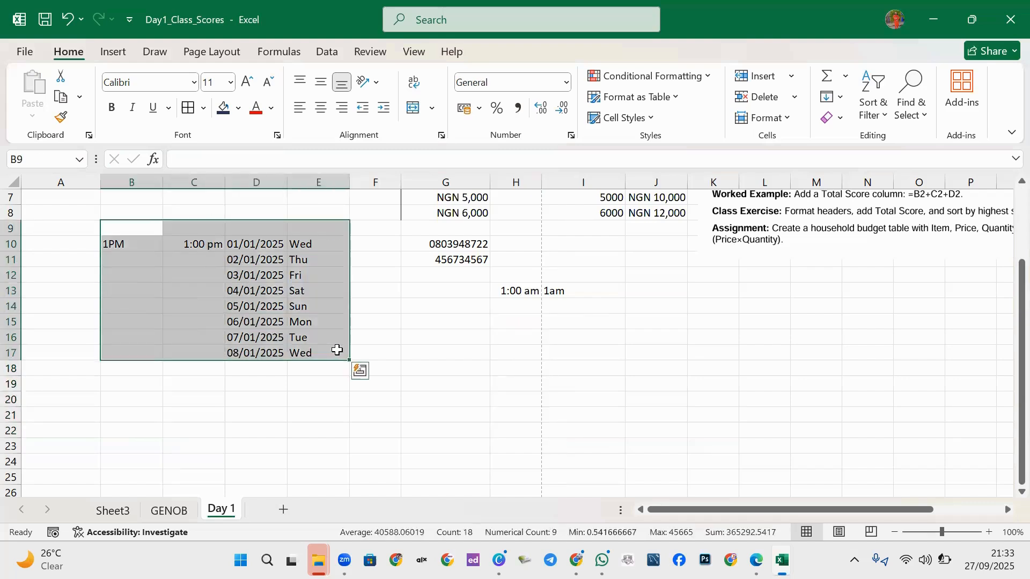
{"action": "key", "text": "Delete"}
{"action": "left_click_drag", "start_coordinate": [472, 292], "coordinate": [617, 322]}
{"action": "key", "text": "Delete"}
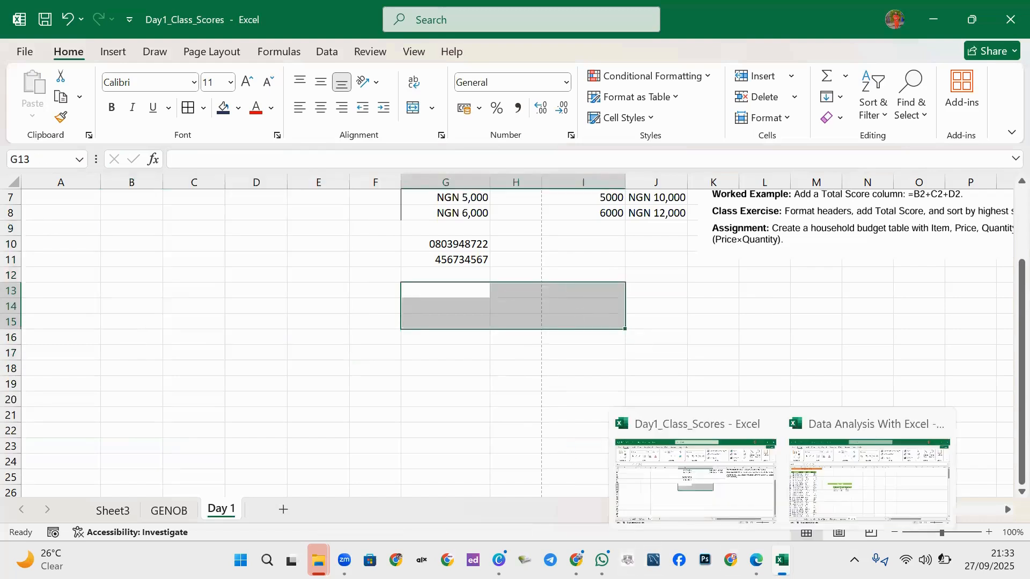
View the training handbook PDF in Edge, then switch to the Data Analysis With Excel workbook.
{"action": "left_click", "coordinate": [756, 560]}
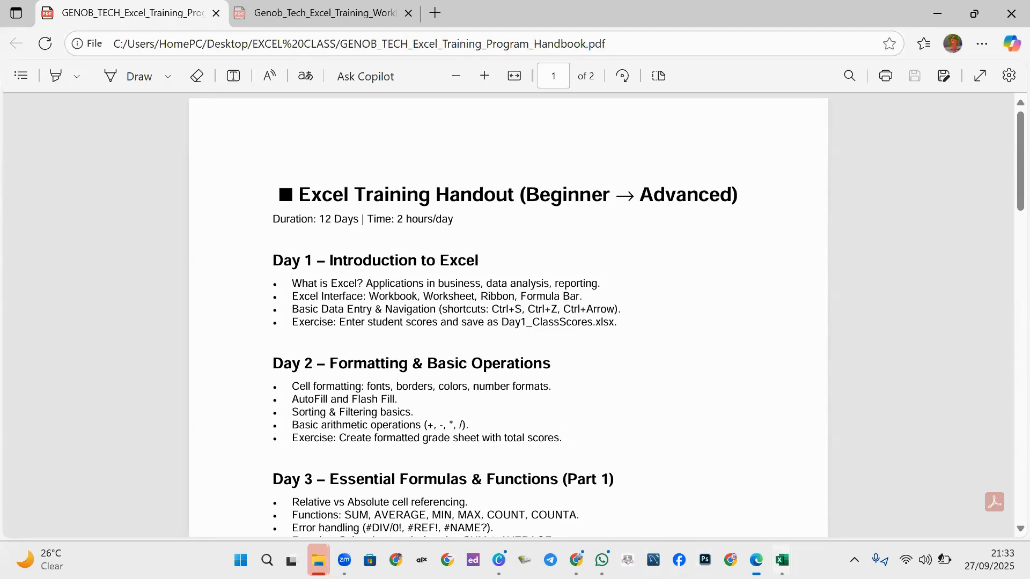
{"action": "mouse_move", "coordinate": [782, 560]}
{"action": "left_click", "coordinate": [865, 472]}
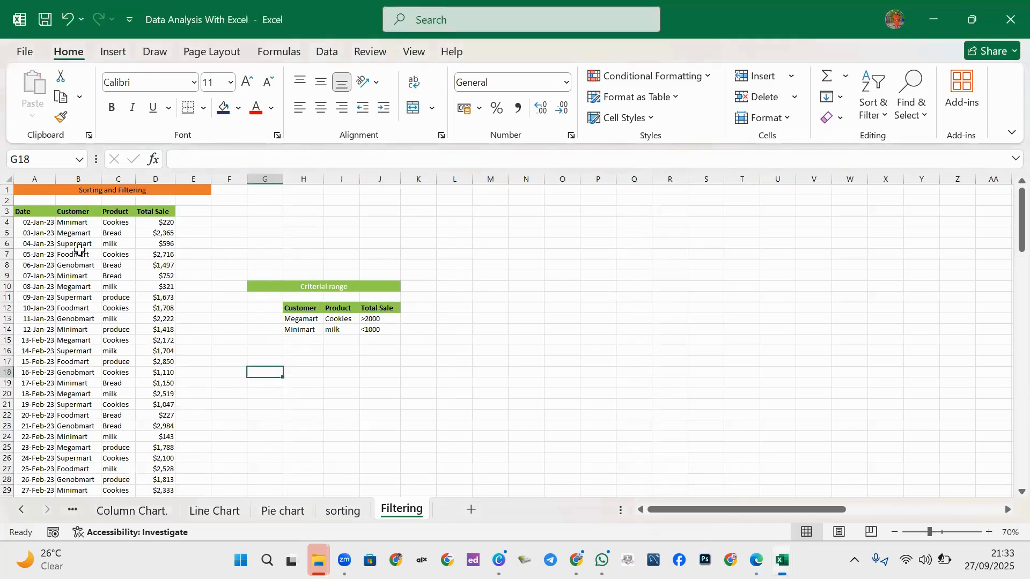
Zoom the Filtering sheet to 130%, scroll back to the top, and select the Date header in A3.
{"action": "scroll", "coordinate": [43, 244], "scroll_direction": "up", "scroll_amount": 1, "text": "ctrl"}
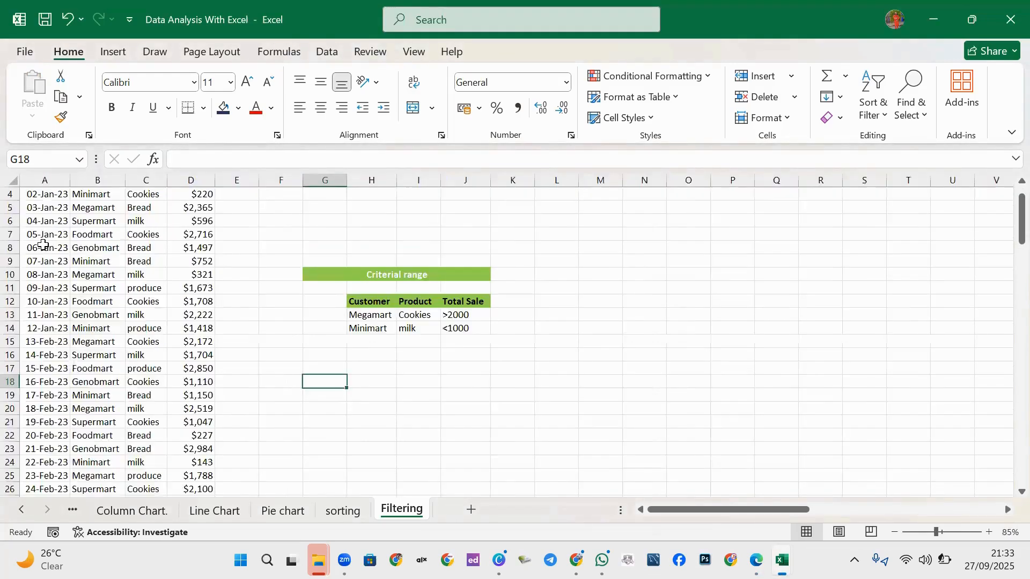
{"action": "scroll", "coordinate": [43, 245], "scroll_direction": "up", "scroll_amount": 3, "text": "ctrl"}
{"action": "scroll", "coordinate": [32, 268], "scroll_direction": "down", "scroll_amount": 3}
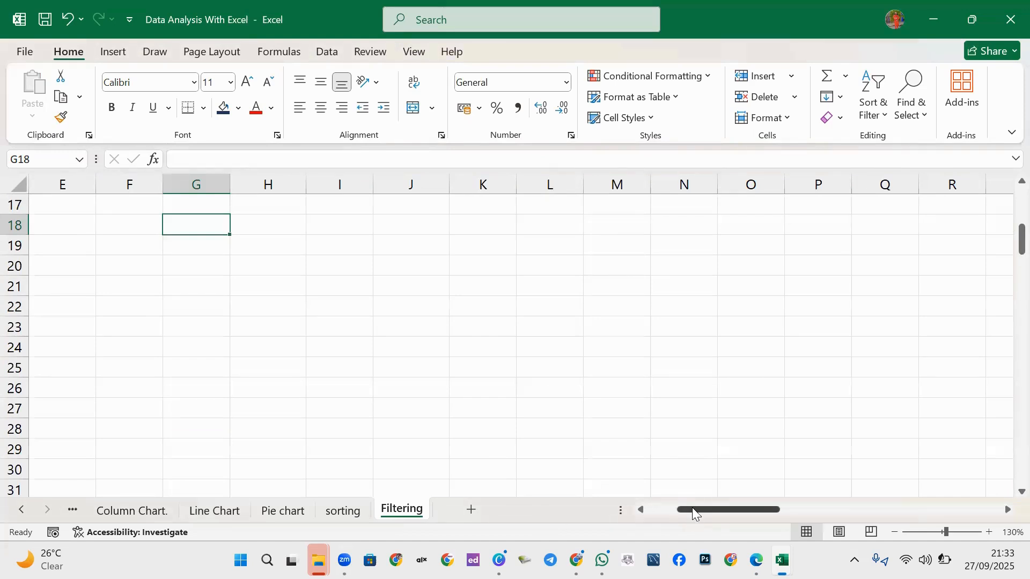
{"action": "left_click_drag", "start_coordinate": [692, 507], "coordinate": [631, 507]}
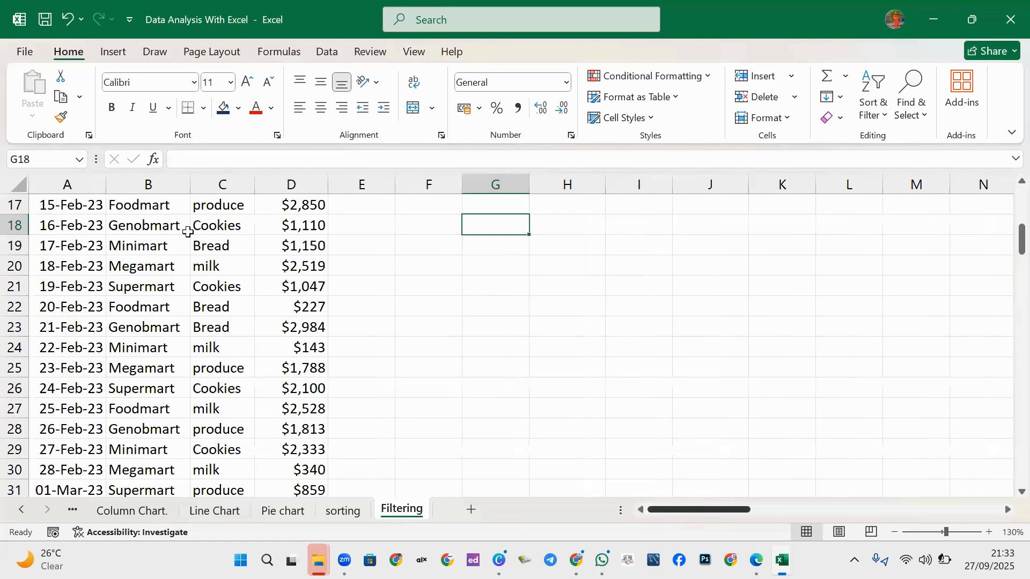
{"action": "scroll", "coordinate": [188, 231], "scroll_direction": "up", "scroll_amount": 5}
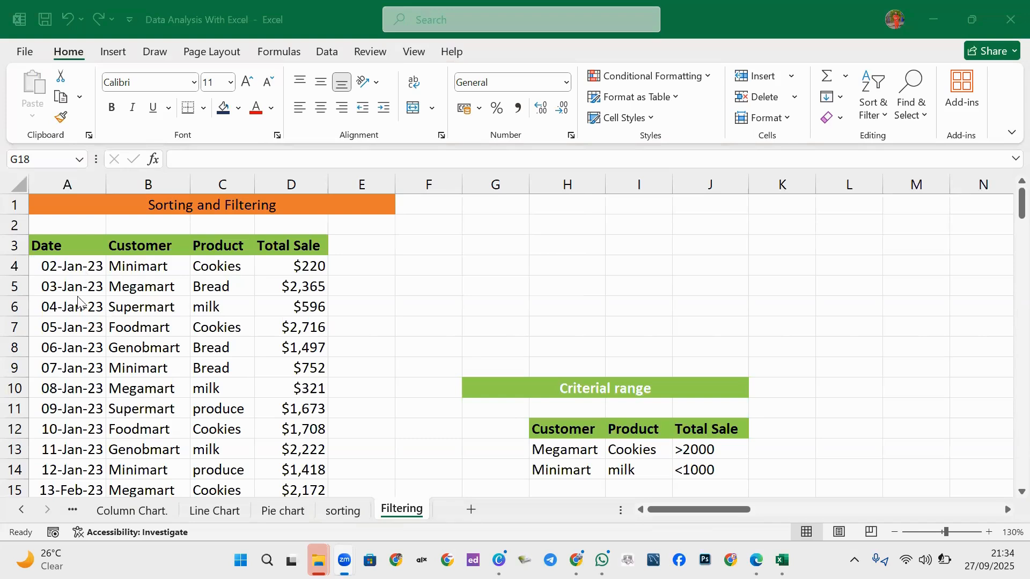
{"action": "scroll", "coordinate": [72, 294], "scroll_direction": "down", "scroll_amount": 1}
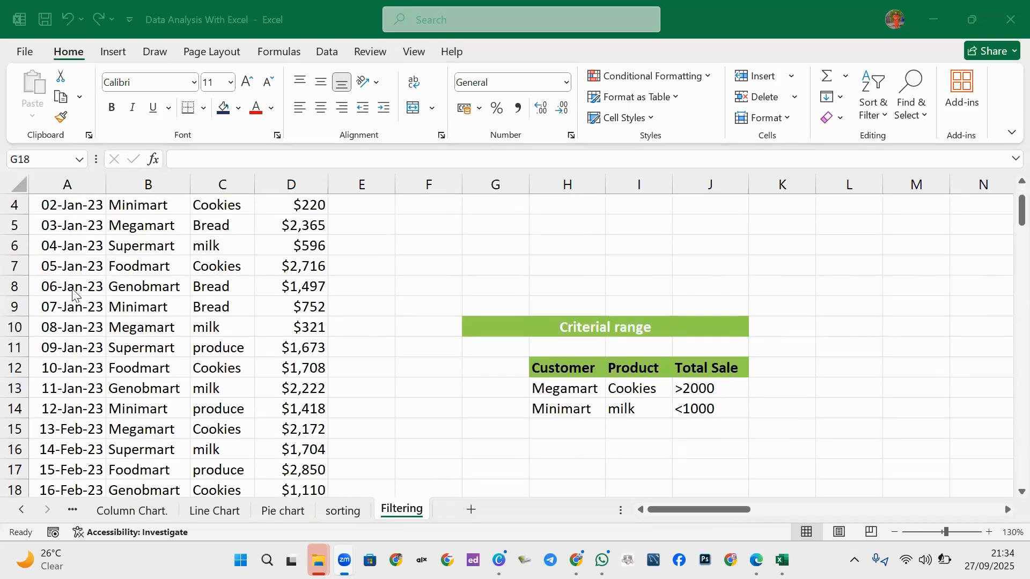
{"action": "scroll", "coordinate": [73, 294], "scroll_direction": "up", "scroll_amount": 1}
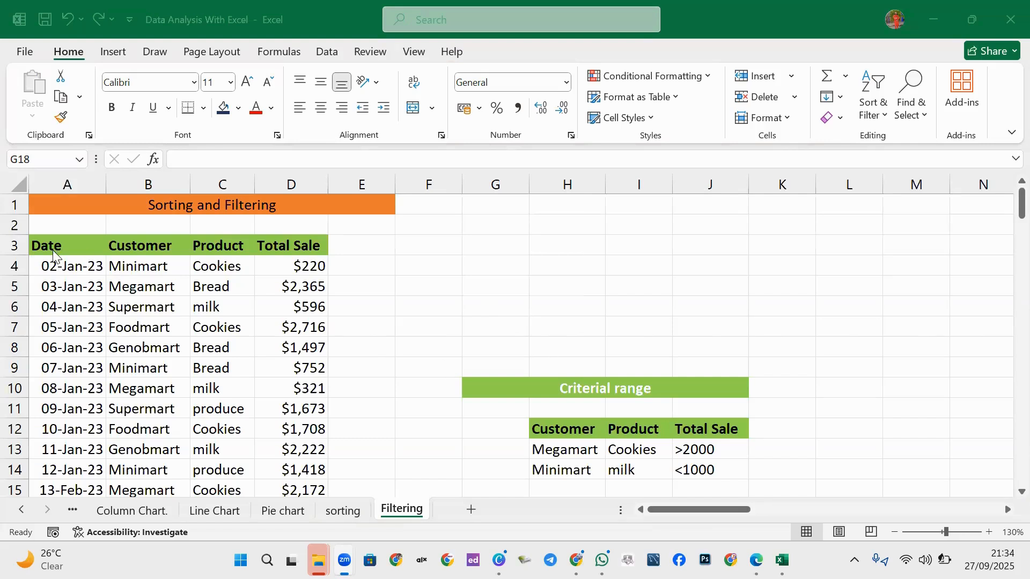
{"action": "left_click", "coordinate": [85, 250]}
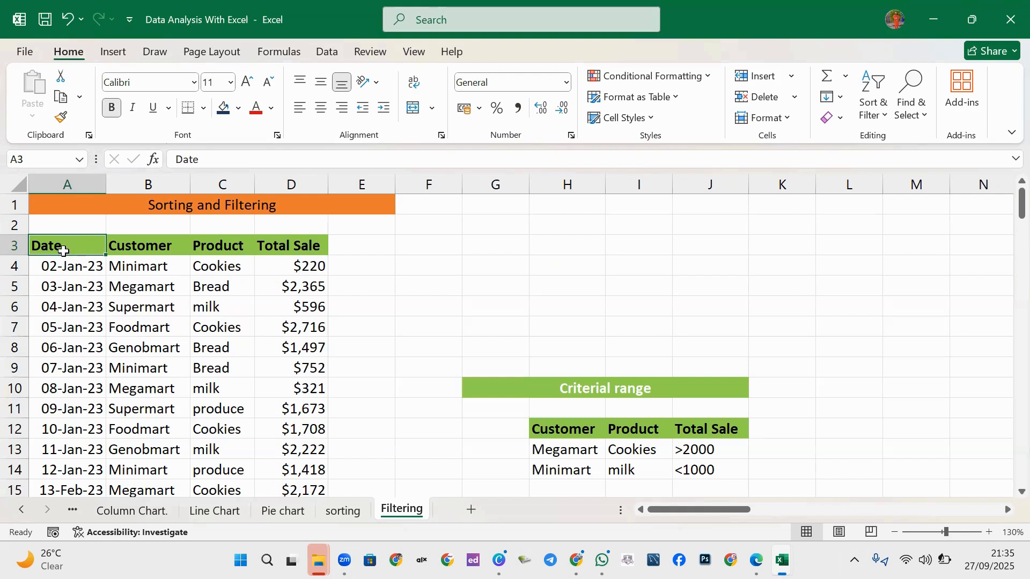
Select the header row A3:D3, bring up the Data tab's sort and filter tools, and pick D4.
{"action": "left_click_drag", "start_coordinate": [62, 243], "coordinate": [290, 241]}
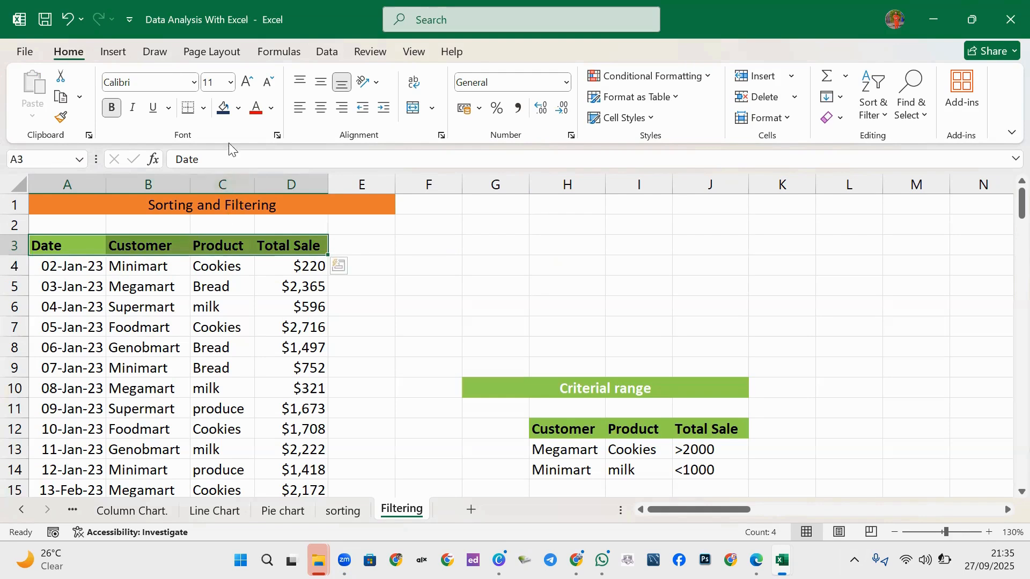
{"action": "left_click", "coordinate": [328, 52]}
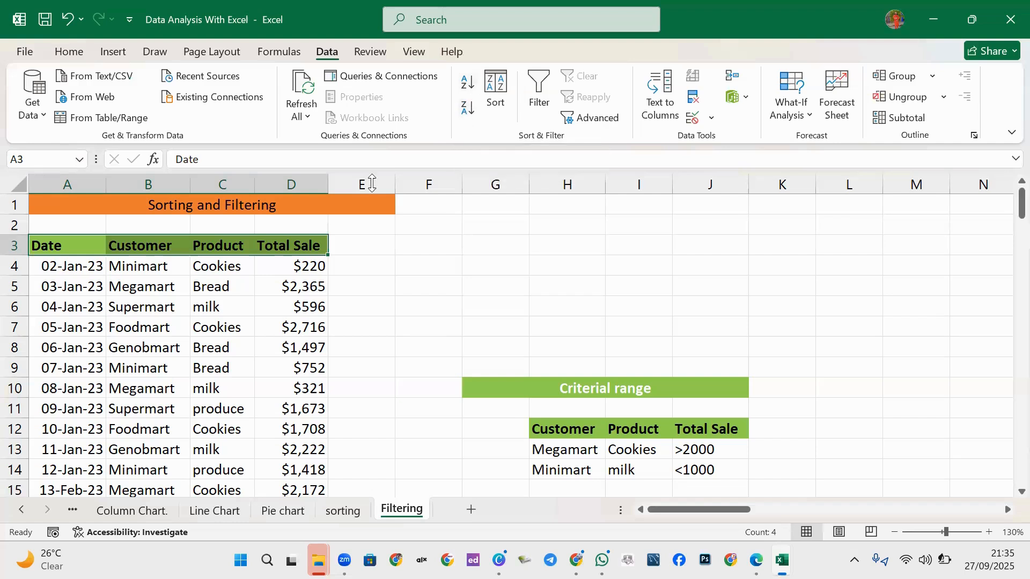
{"action": "left_click", "coordinate": [298, 266]}
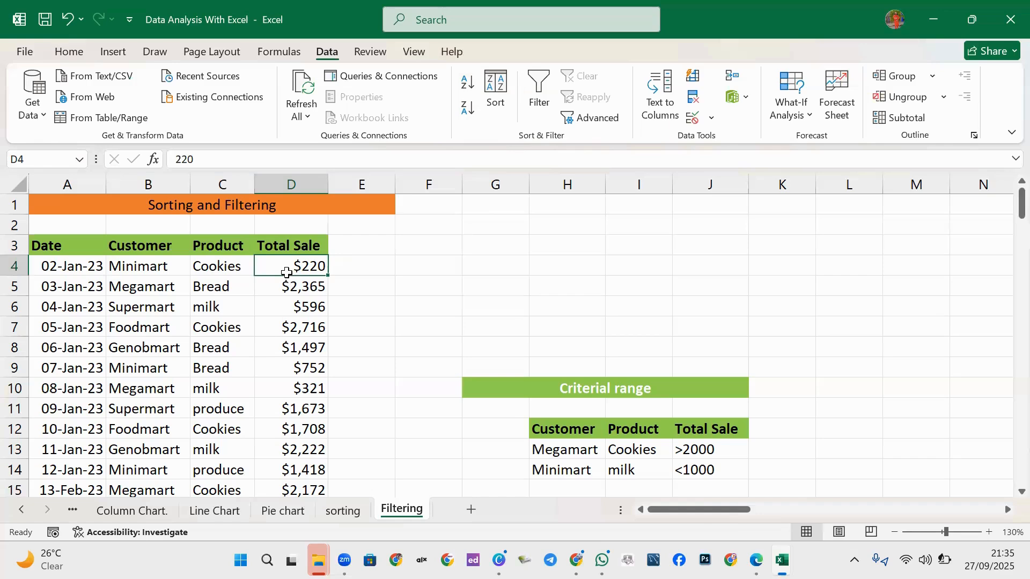
Sort the whole table by Total Sale (D4:D116) ascending, expanding the selection, then return to the top.
{"action": "key", "text": "ctrl+shift+Down"}
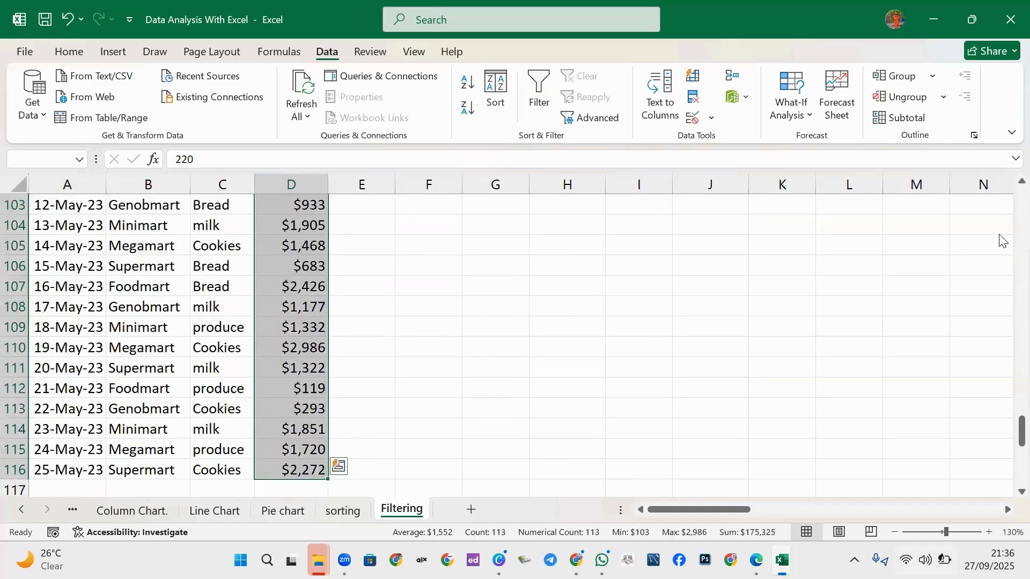
{"action": "scroll", "coordinate": [1005, 211], "scroll_direction": "up", "scroll_amount": 20}
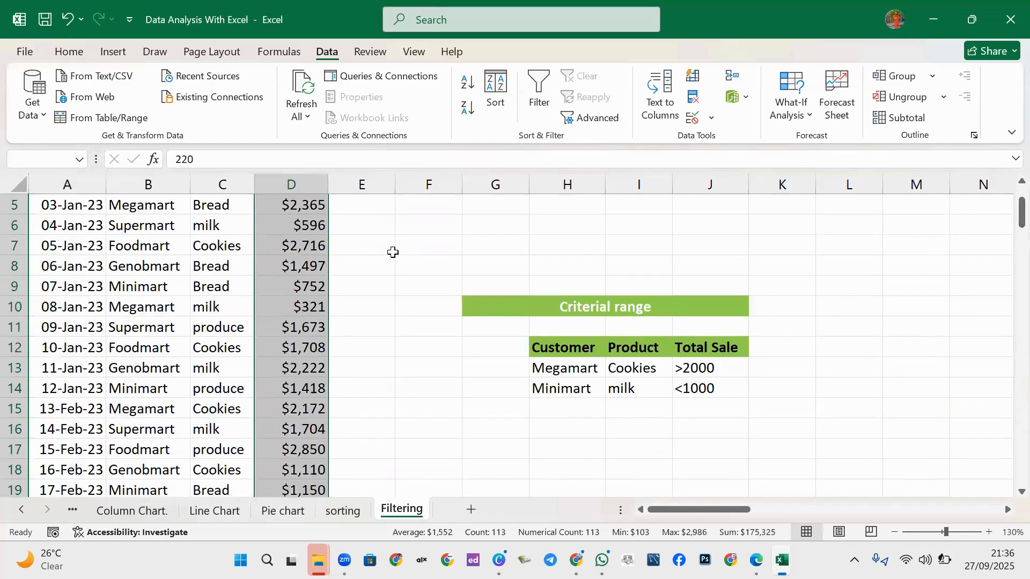
{"action": "scroll", "coordinate": [393, 253], "scroll_direction": "up", "scroll_amount": 2}
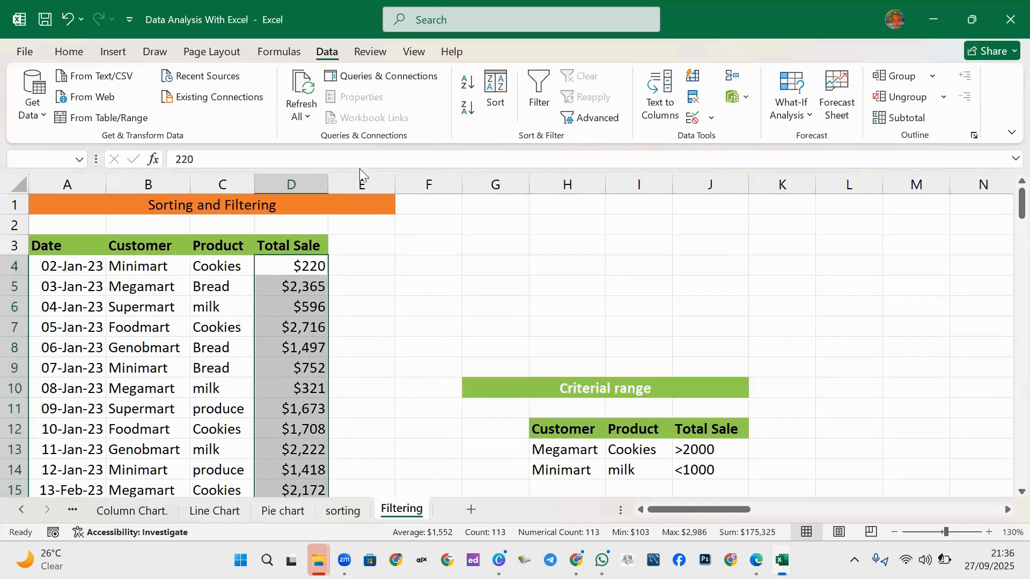
{"action": "left_click", "coordinate": [468, 94]}
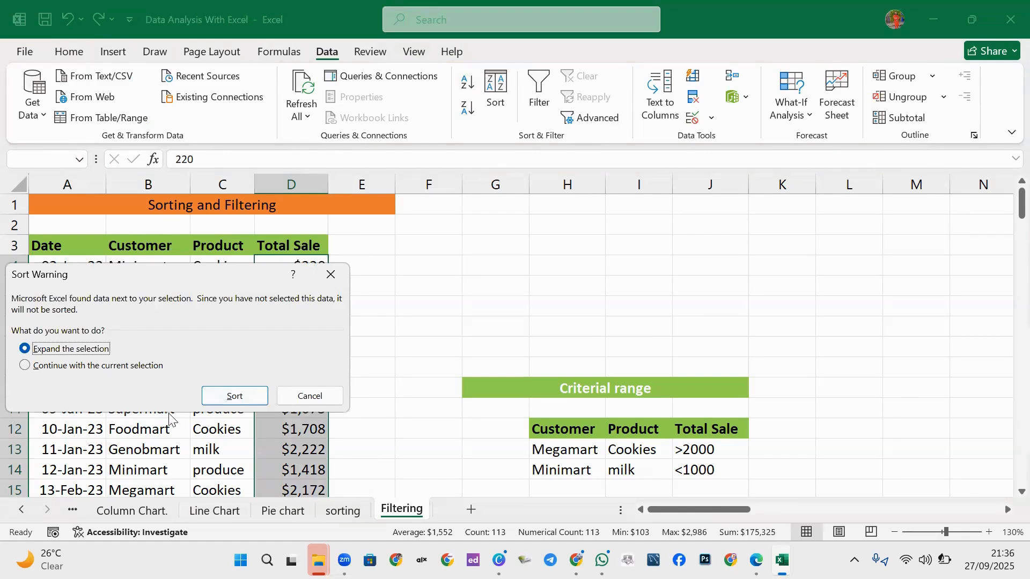
{"action": "left_click", "coordinate": [232, 395]}
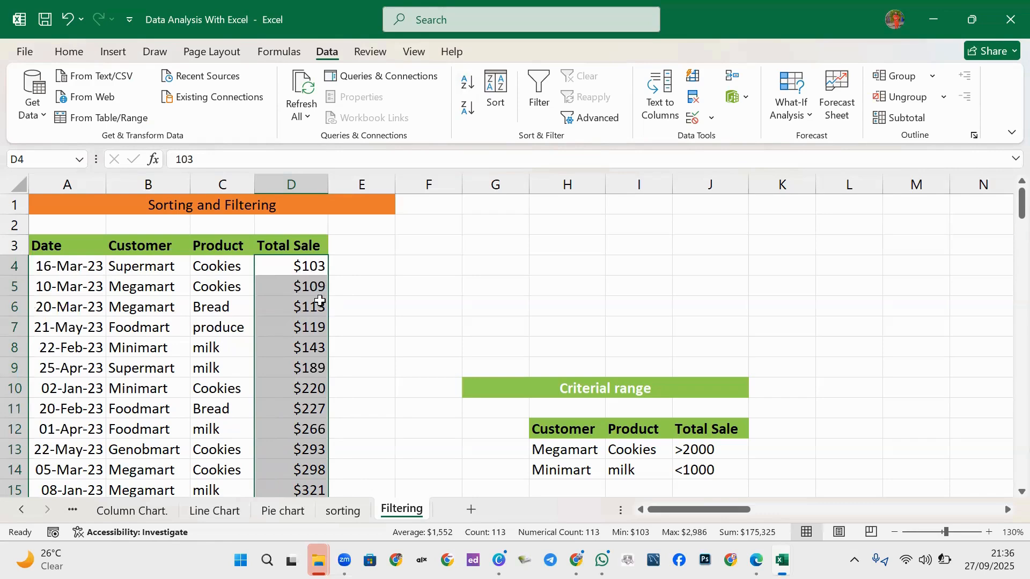
{"action": "scroll", "coordinate": [322, 366], "scroll_direction": "down", "scroll_amount": 20}
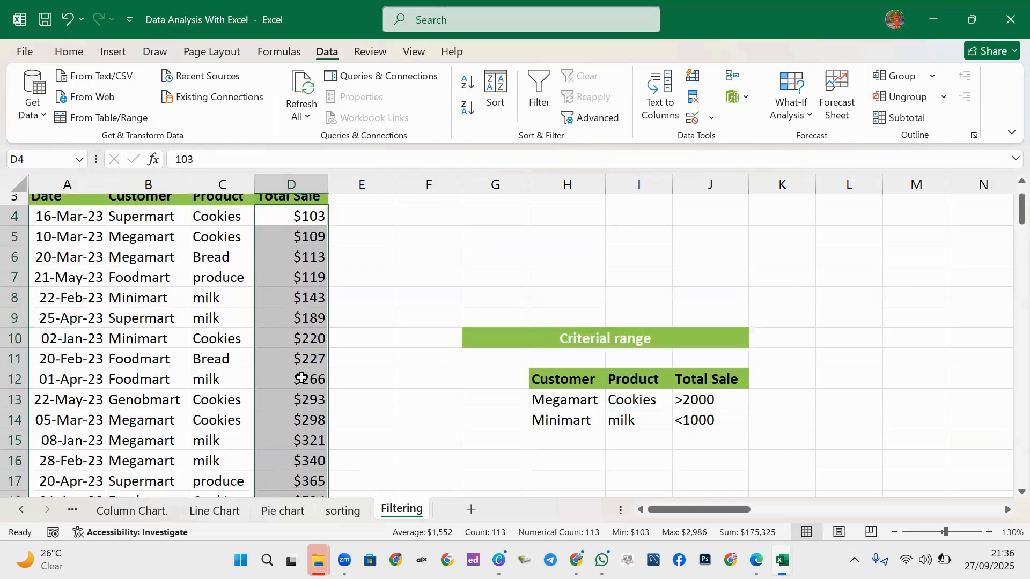
{"action": "scroll", "coordinate": [281, 404], "scroll_direction": "down", "scroll_amount": 17}
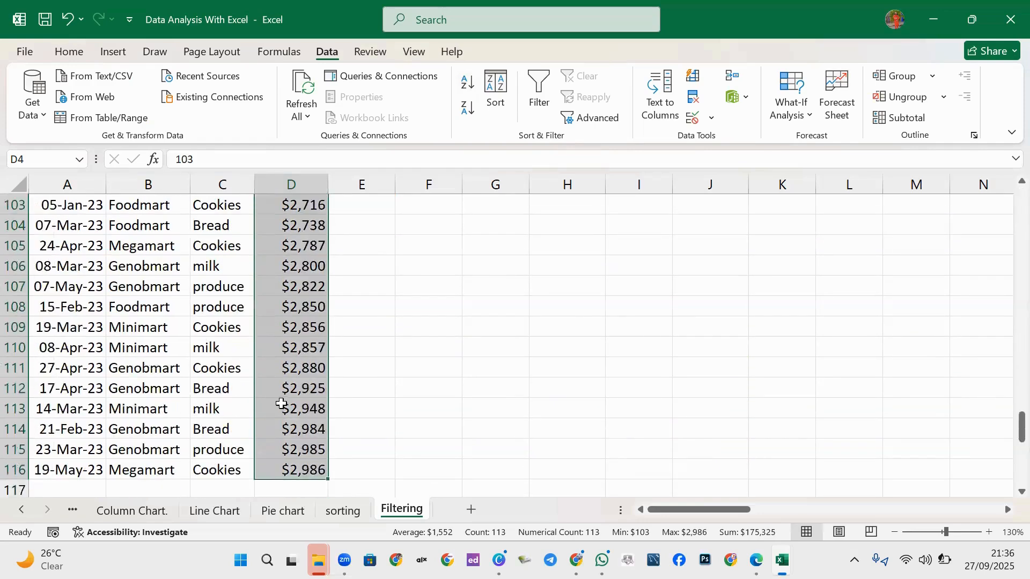
{"action": "scroll", "coordinate": [317, 321], "scroll_direction": "up", "scroll_amount": 3}
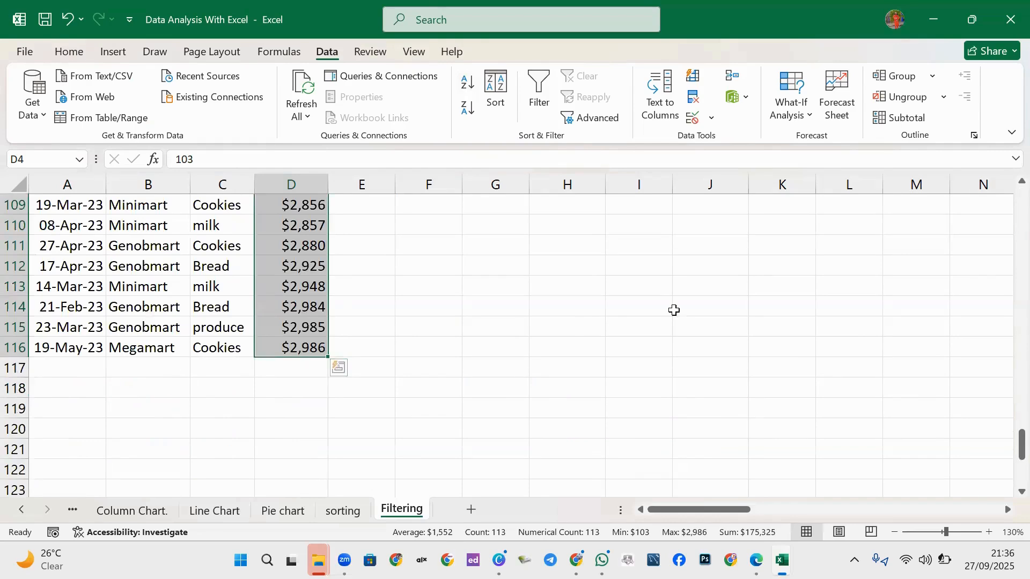
{"action": "key", "text": "ctrl+Up"}
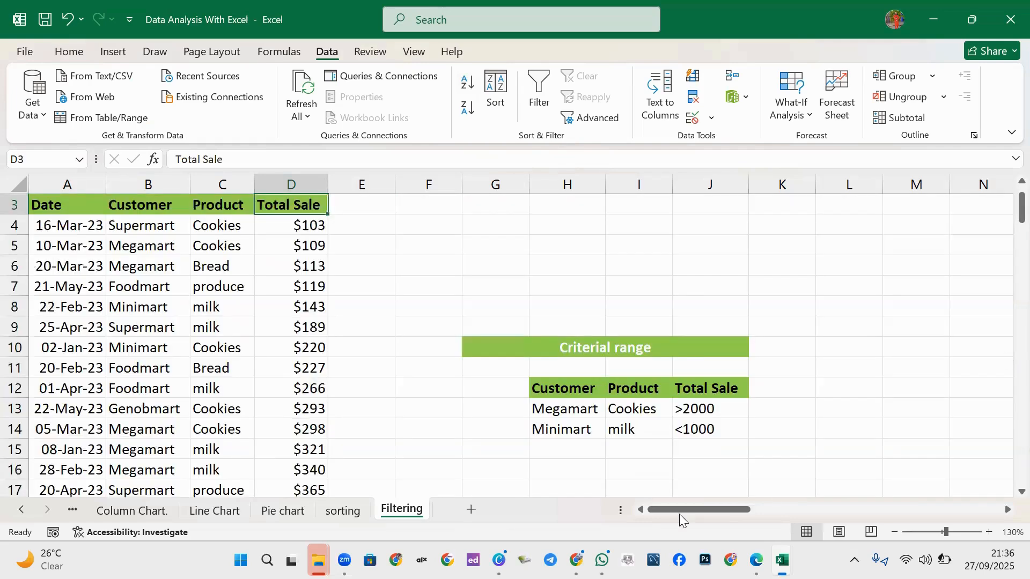
Sort the table by Total Sale, trying both directions and ending largest first with $2,986 on top.
{"action": "left_click", "coordinate": [308, 232]}
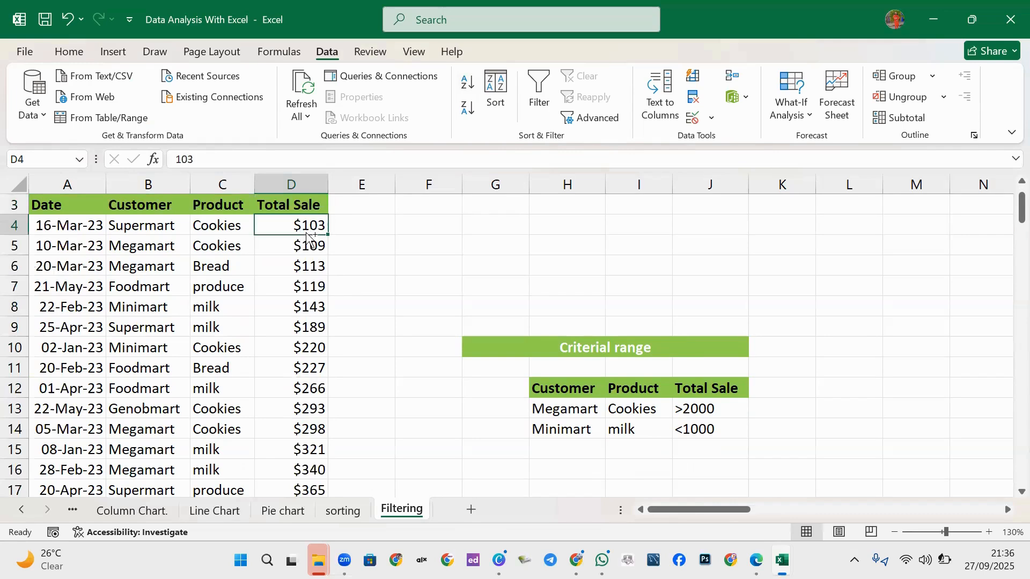
{"action": "key", "text": "shift+Down"}
{"action": "key", "text": "ctrl+shift+Down"}
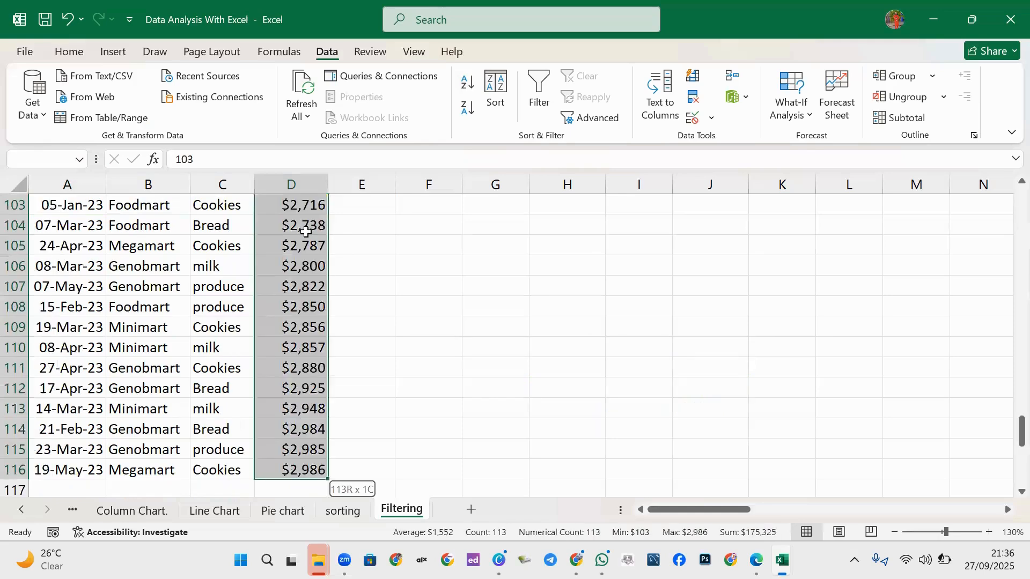
{"action": "key", "text": "ctrl+Up"}
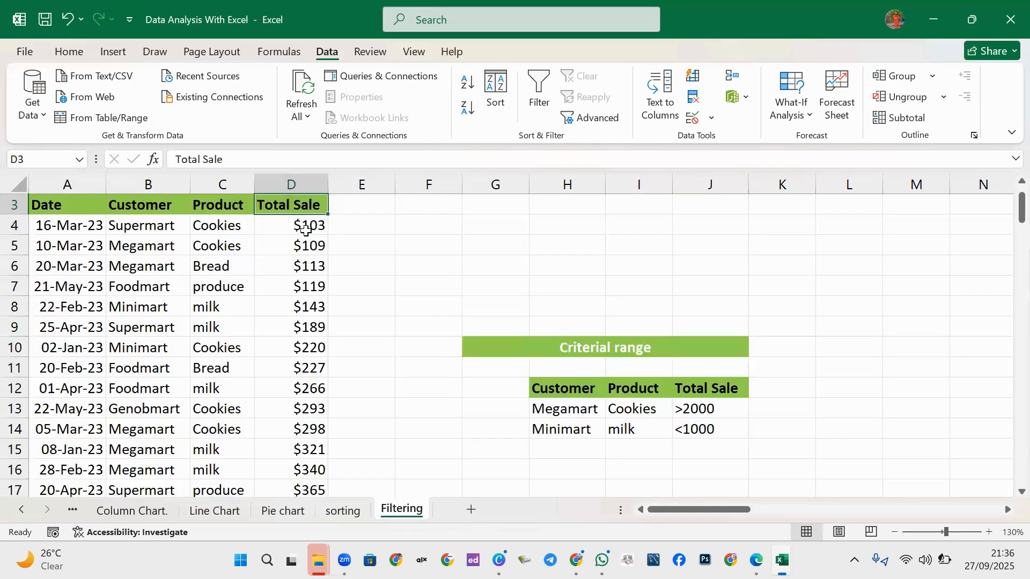
{"action": "left_click", "coordinate": [309, 225]}
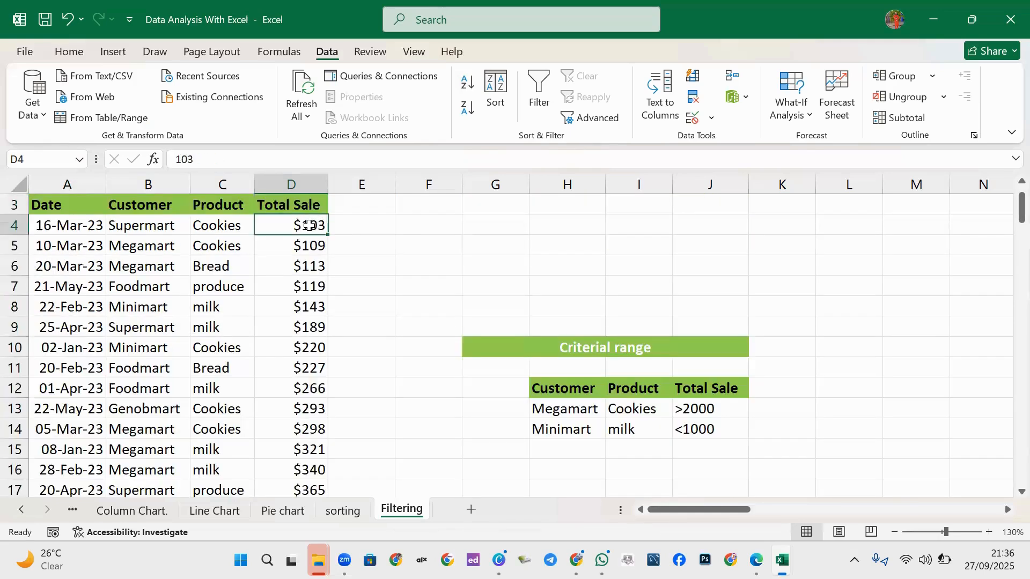
{"action": "left_click", "coordinate": [468, 107]}
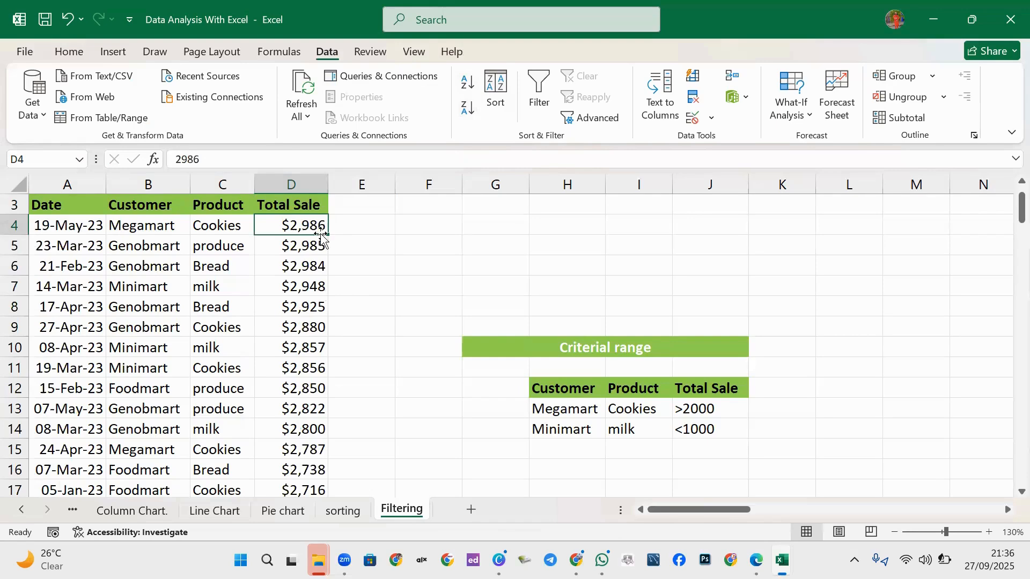
{"action": "left_click", "coordinate": [468, 85]}
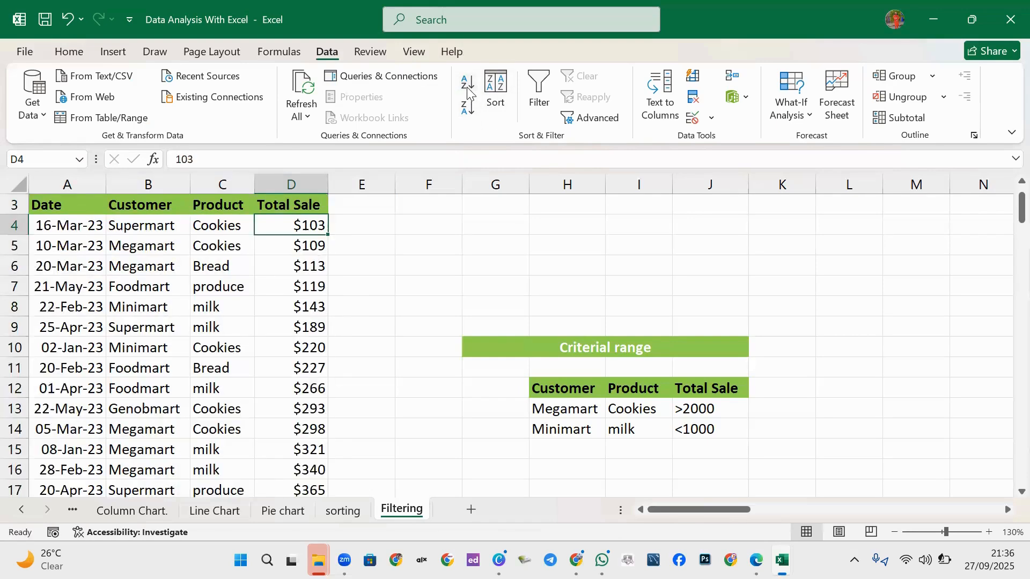
{"action": "left_click", "coordinate": [465, 117]}
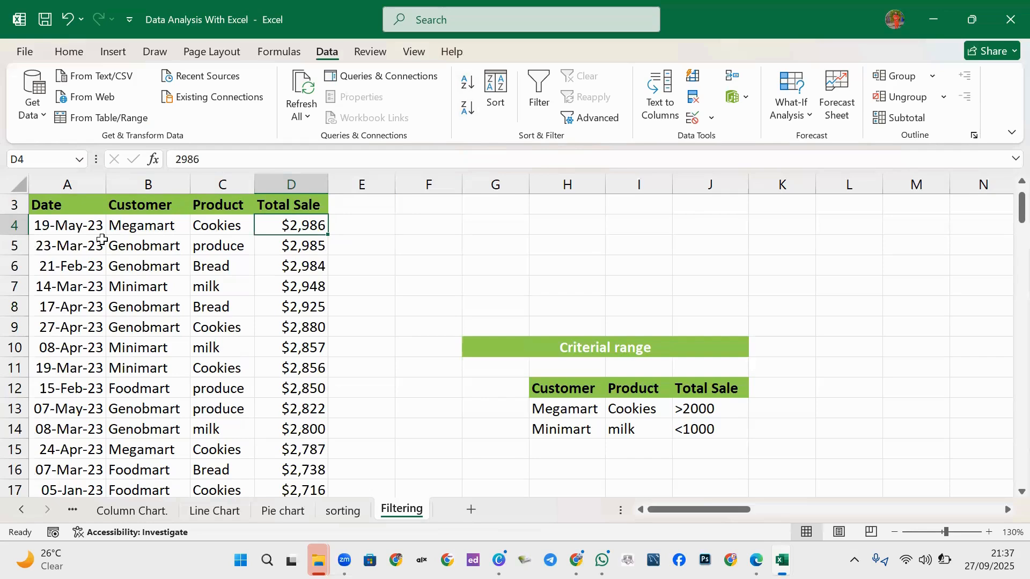
{"action": "left_click", "coordinate": [68, 226]}
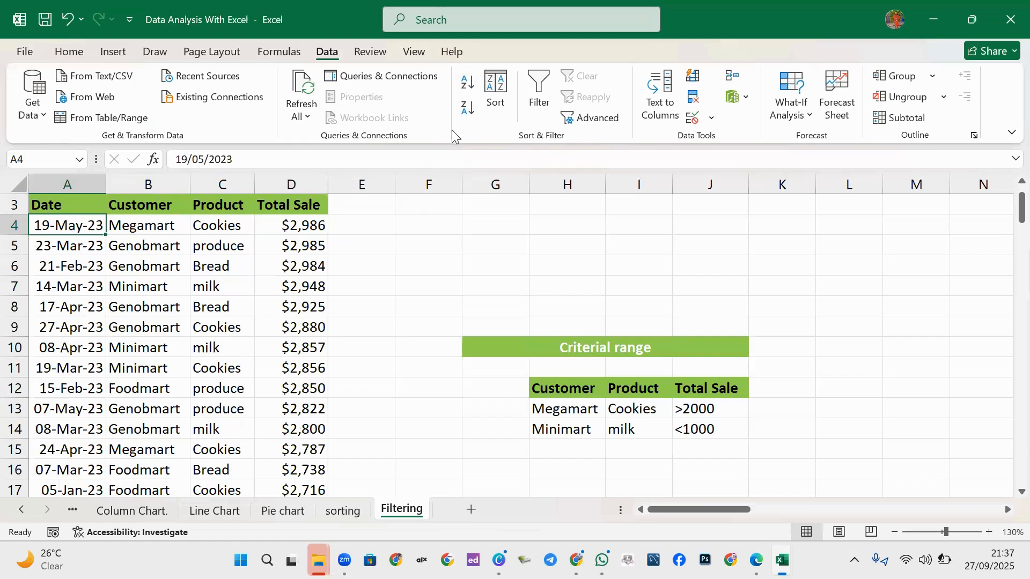
Sort the table by Date oldest first and check the last date in A116.
{"action": "left_click", "coordinate": [465, 83]}
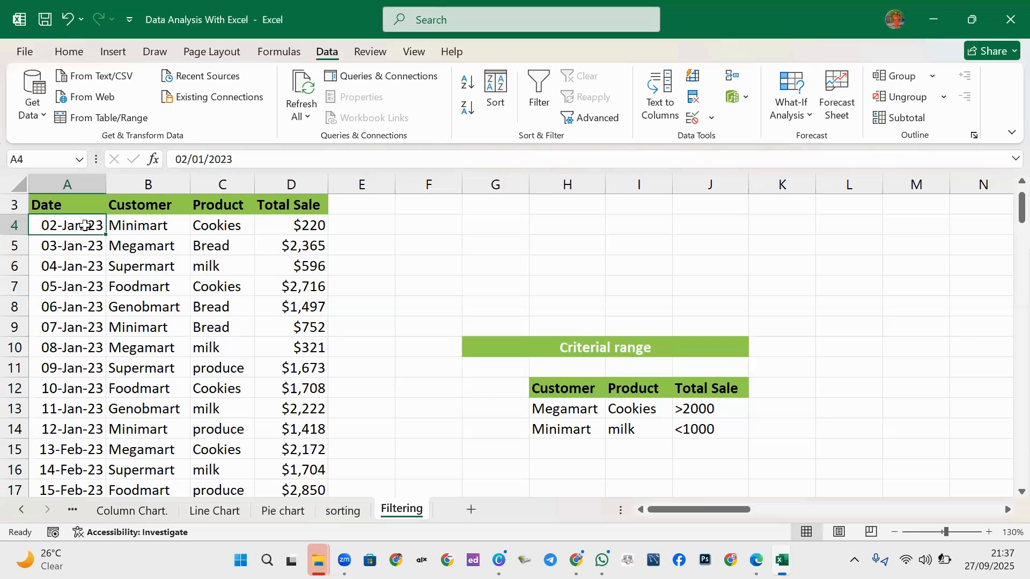
{"action": "scroll", "coordinate": [60, 412], "scroll_direction": "down", "scroll_amount": 16}
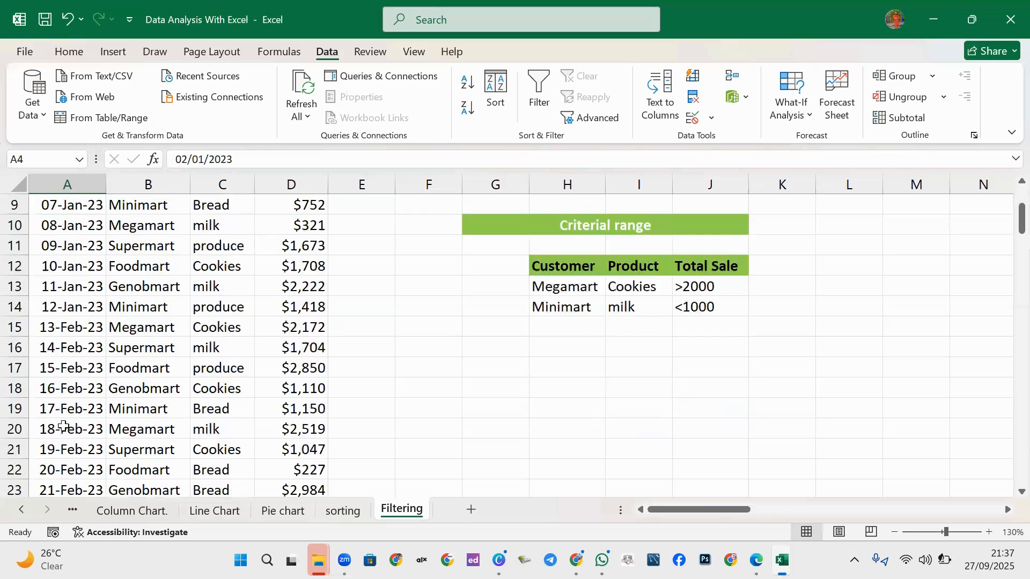
{"action": "scroll", "coordinate": [58, 435], "scroll_direction": "down", "scroll_amount": 20}
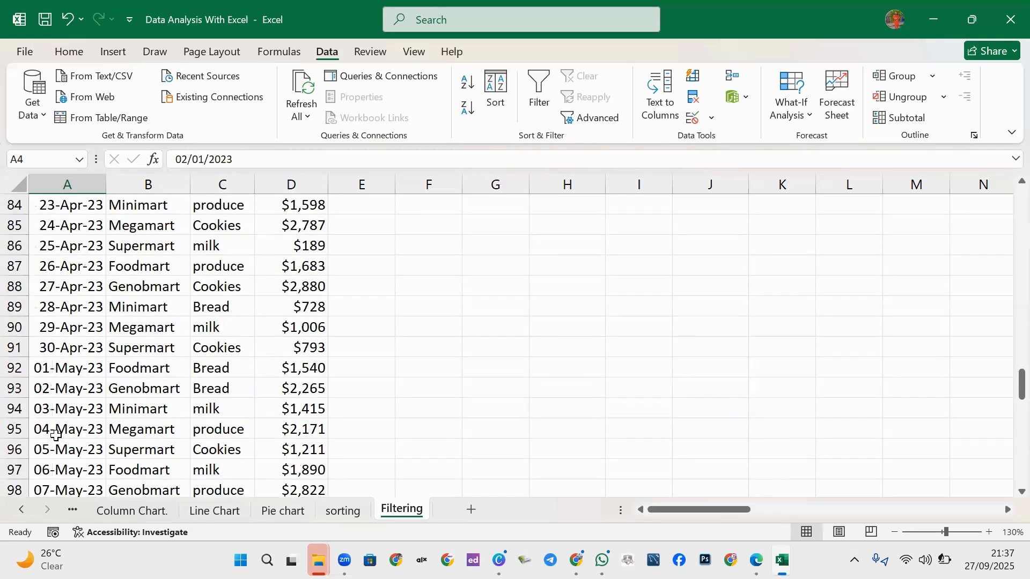
{"action": "scroll", "coordinate": [52, 432], "scroll_direction": "up", "scroll_amount": 2}
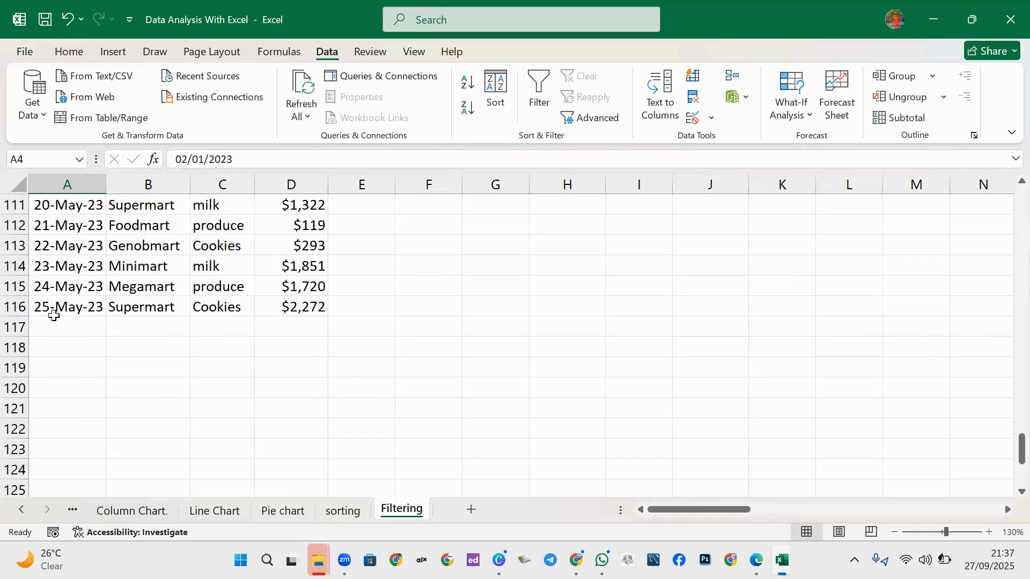
{"action": "scroll", "coordinate": [80, 330], "scroll_direction": "up", "scroll_amount": 1}
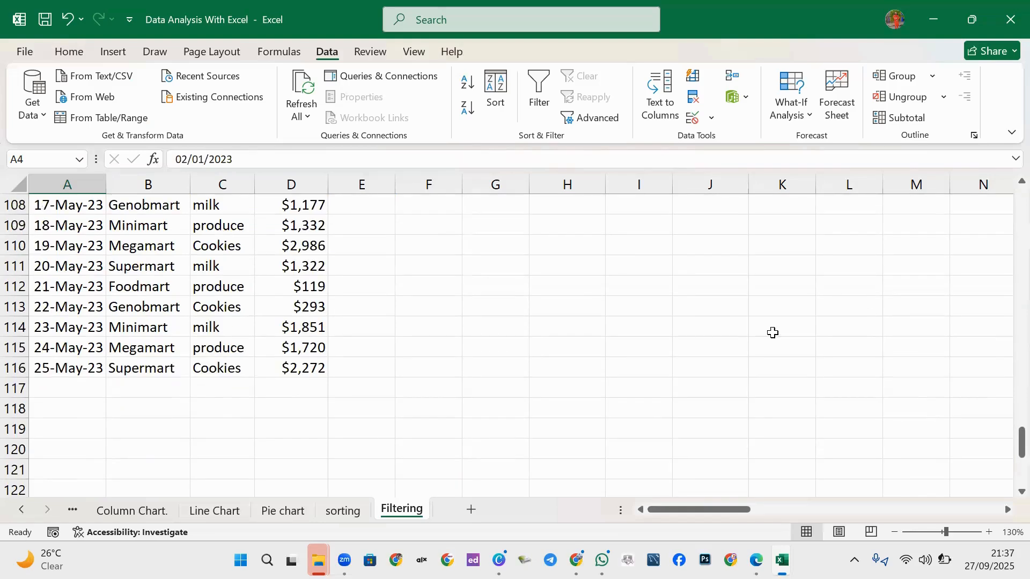
{"action": "left_click", "coordinate": [82, 373]}
{"action": "key", "text": "ctrl+Up"}
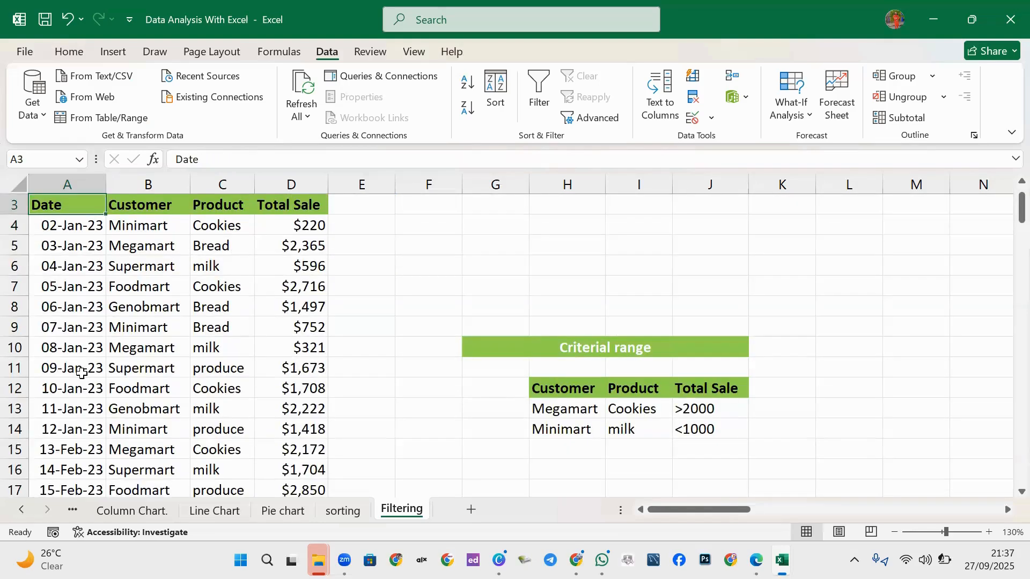
Re-sort by Date newest first so 25-May-23 leads the table.
{"action": "left_click", "coordinate": [83, 224]}
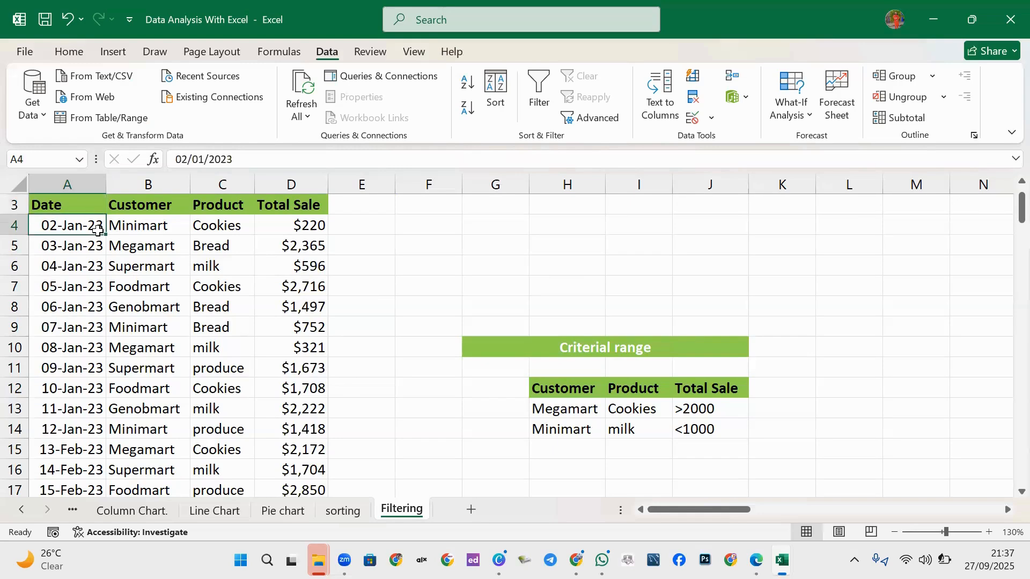
{"action": "left_click", "coordinate": [466, 109]}
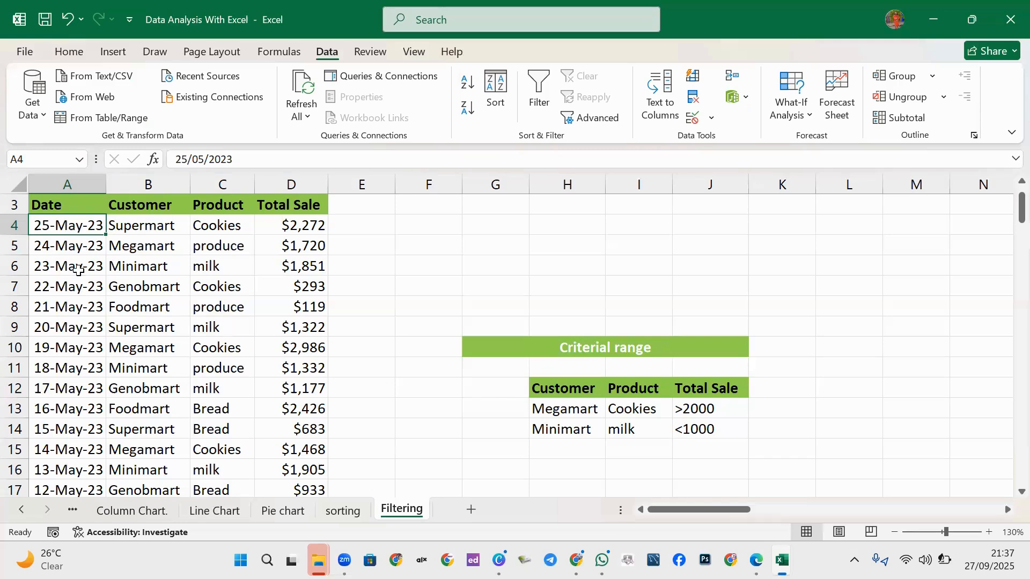
{"action": "scroll", "coordinate": [75, 250], "scroll_direction": "up", "scroll_amount": 1}
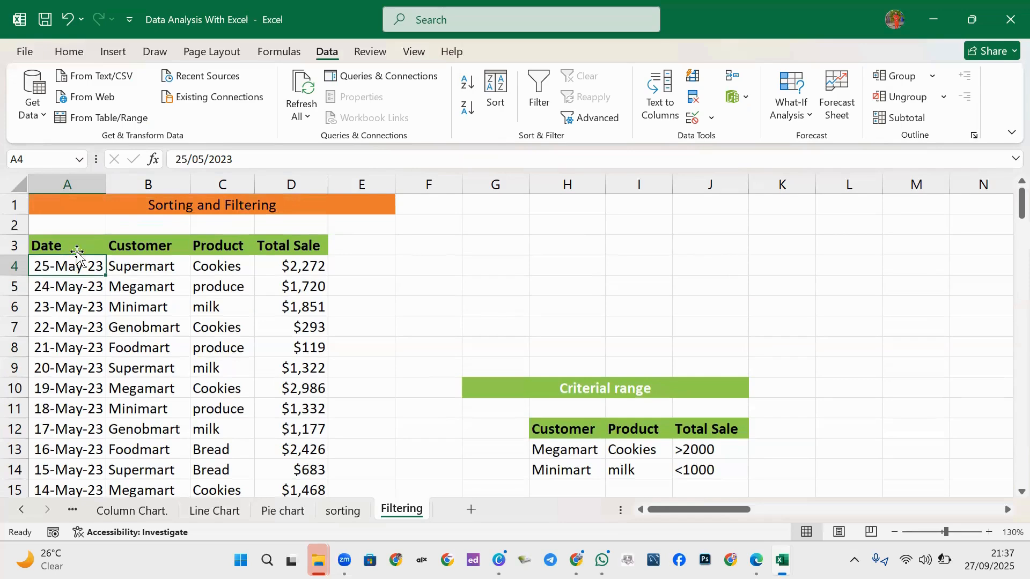
Add filter arrows to the header row A3:D3.
{"action": "left_click_drag", "start_coordinate": [92, 237], "coordinate": [313, 253]}
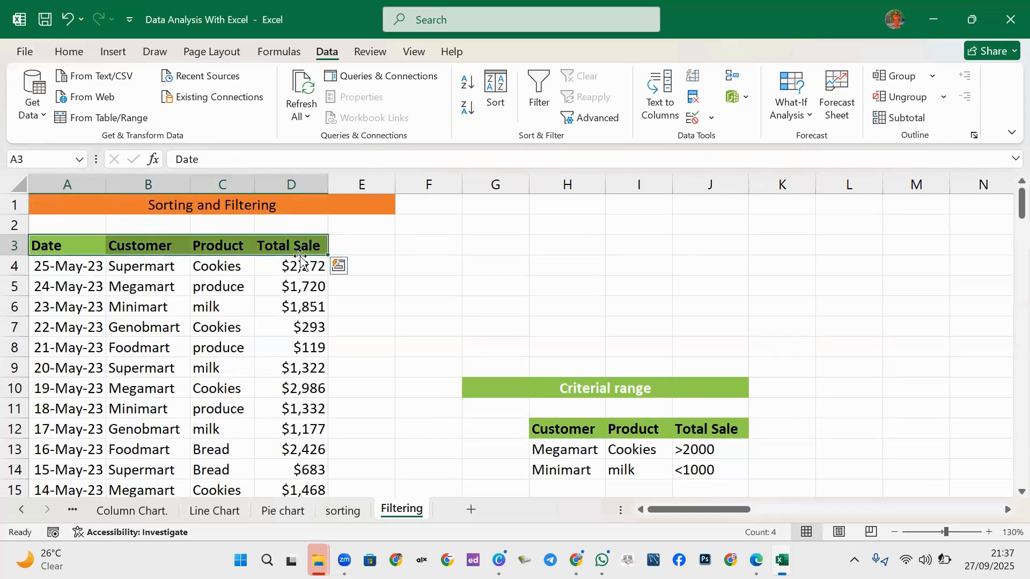
{"action": "left_click", "coordinate": [540, 92]}
{"action": "left_click", "coordinate": [121, 283]}
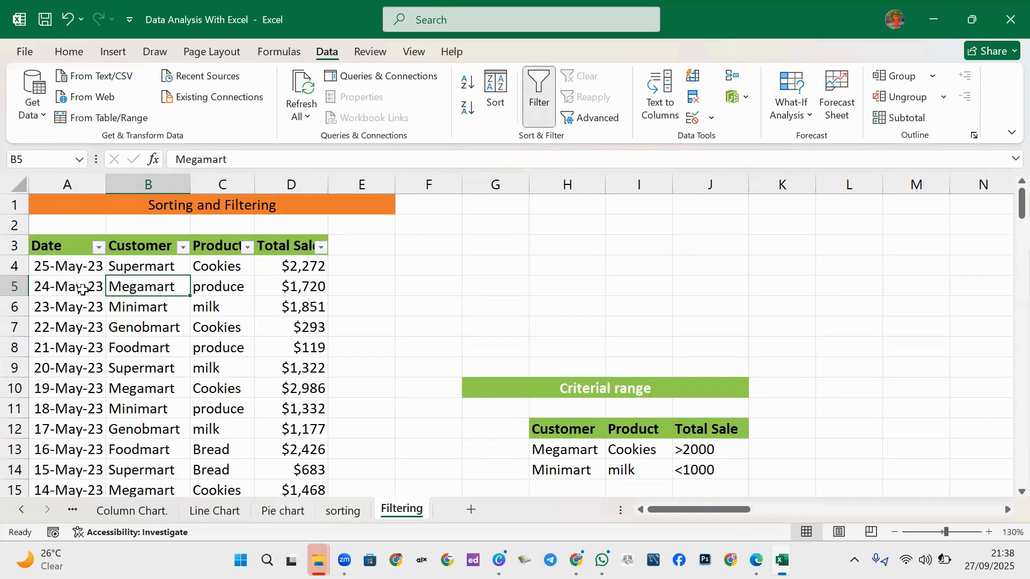
Filter the Date column to January only, showing 11 of 113 records.
{"action": "left_click", "coordinate": [98, 247]}
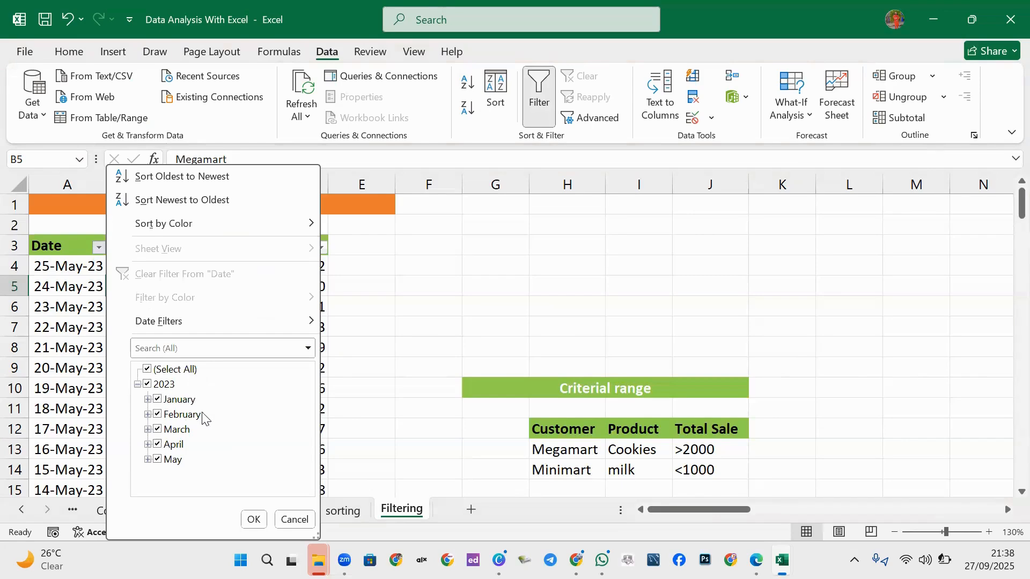
{"action": "left_click", "coordinate": [147, 370]}
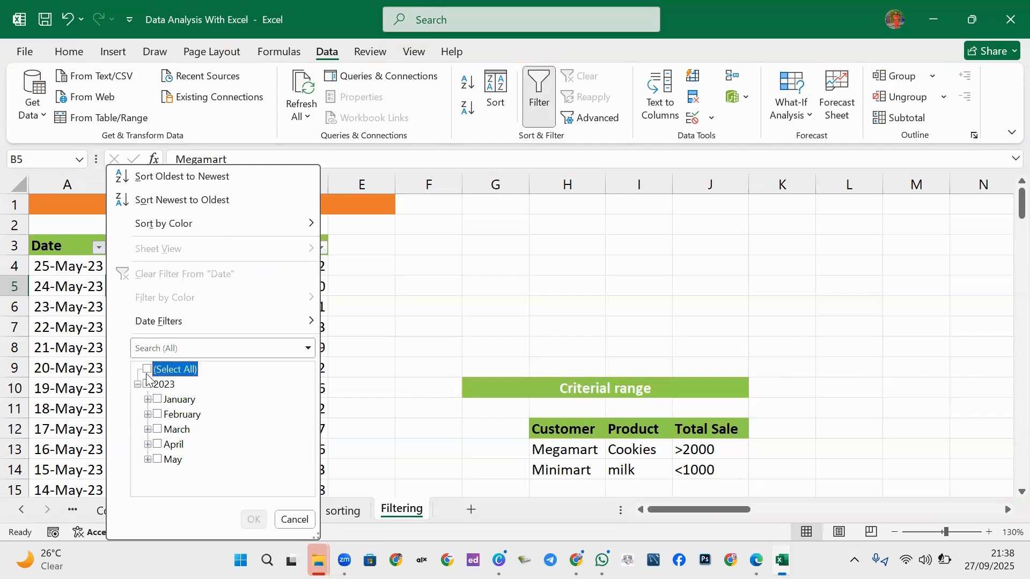
{"action": "left_click", "coordinate": [157, 400]}
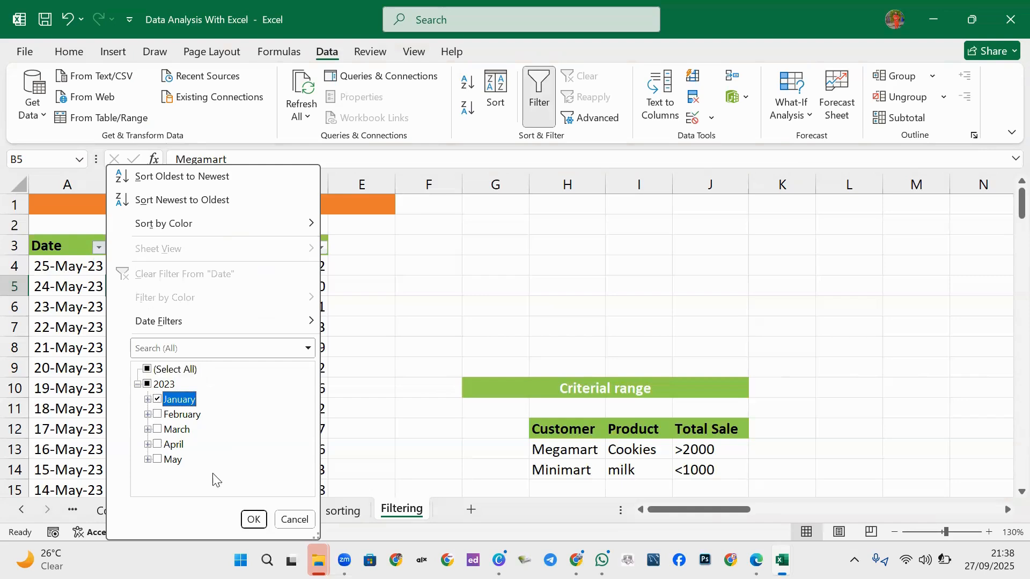
{"action": "left_click", "coordinate": [255, 520]}
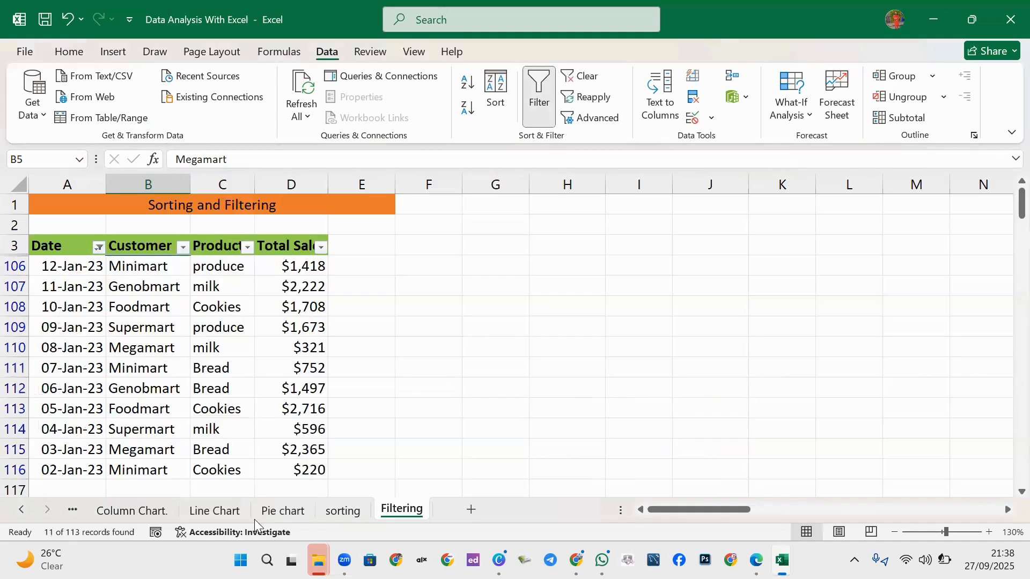
{"action": "scroll", "coordinate": [112, 410], "scroll_direction": "down", "scroll_amount": 1}
{"action": "scroll", "coordinate": [107, 408], "scroll_direction": "down", "scroll_amount": 1}
{"action": "scroll", "coordinate": [102, 402], "scroll_direction": "up", "scroll_amount": 2}
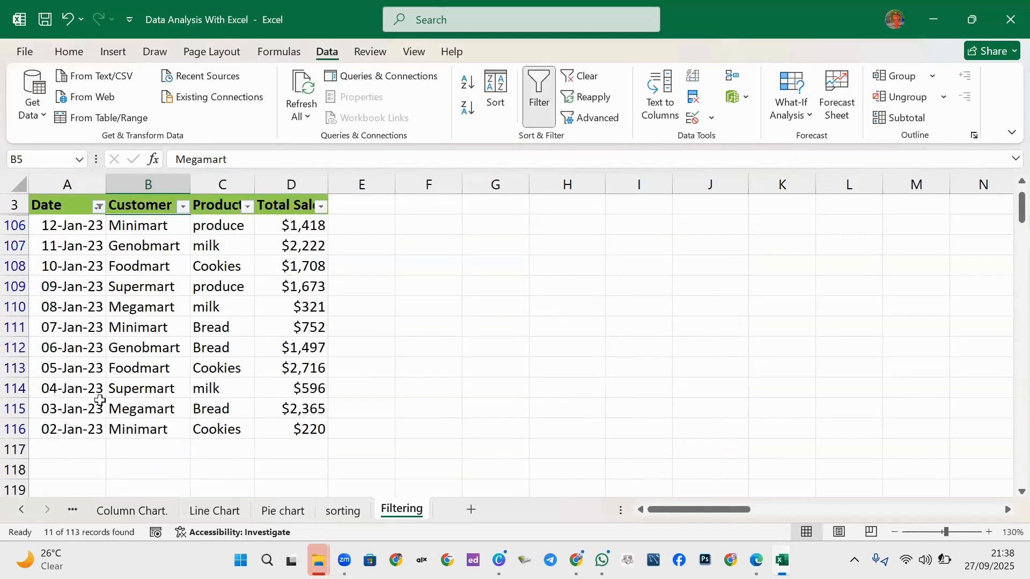
{"action": "scroll", "coordinate": [64, 424], "scroll_direction": "up", "scroll_amount": 1}
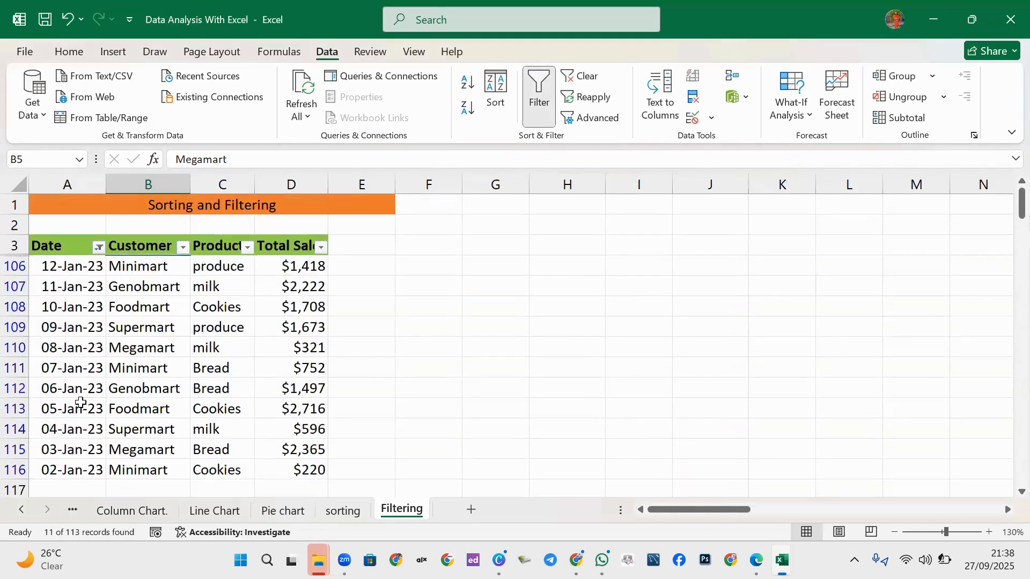
{"action": "scroll", "coordinate": [80, 392], "scroll_direction": "down", "scroll_amount": 1}
Limit the Customer filter to Minimart and Genobmart, leaving 5 of 113 January records.
{"action": "scroll", "coordinate": [134, 329], "scroll_direction": "up", "scroll_amount": 1}
{"action": "left_click", "coordinate": [183, 246]}
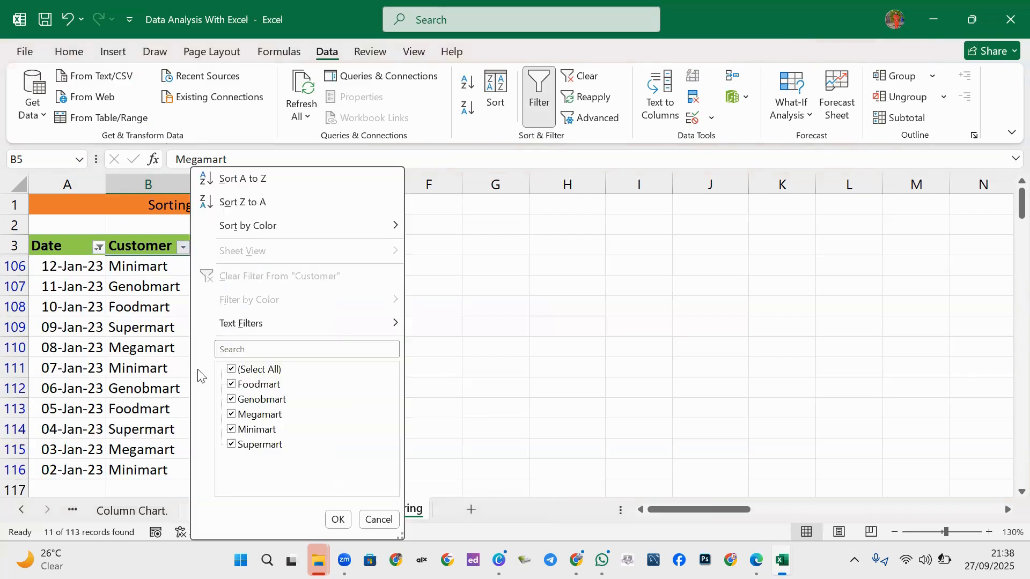
{"action": "left_click", "coordinate": [233, 372]}
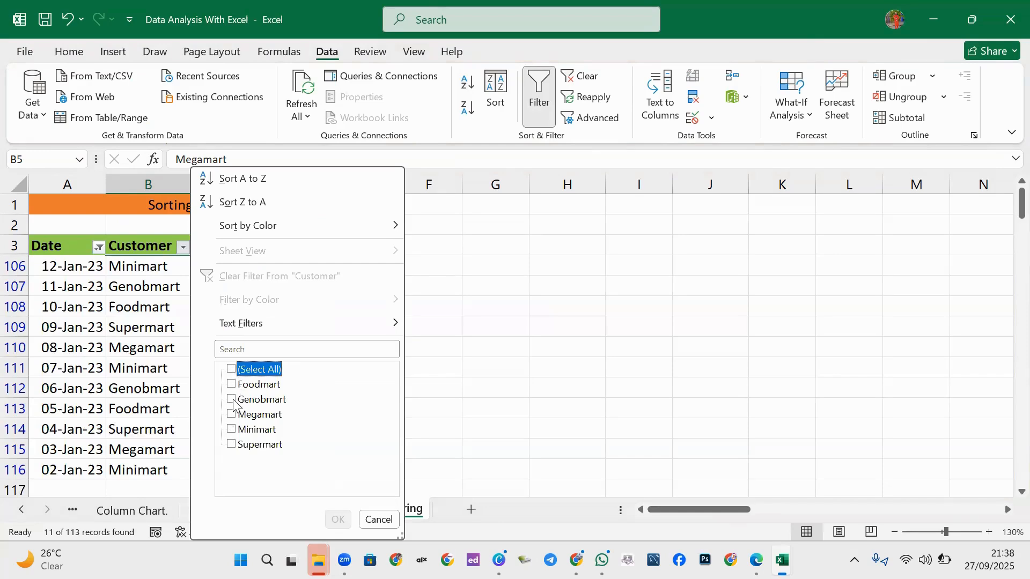
{"action": "left_click", "coordinate": [233, 431]}
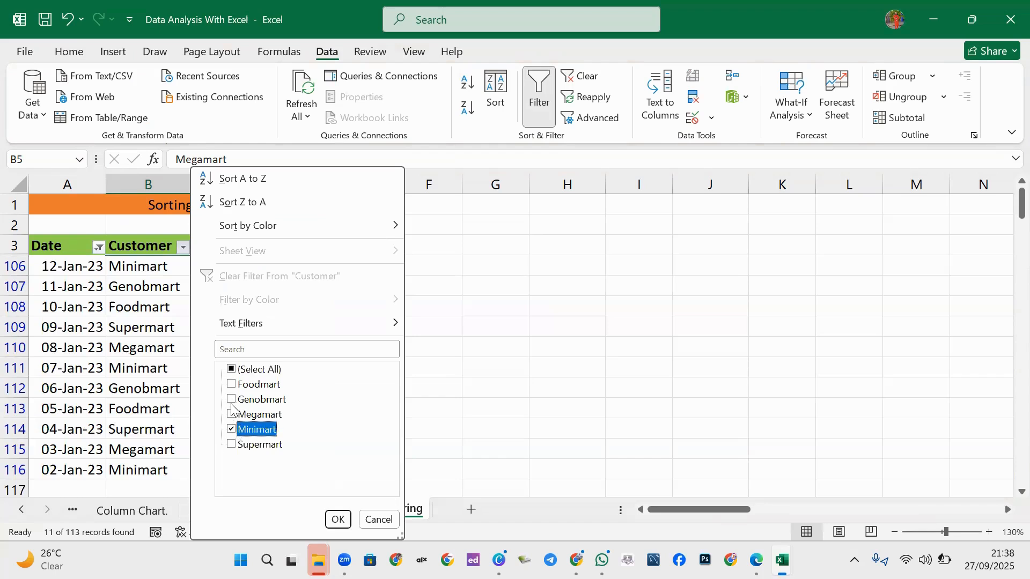
{"action": "left_click", "coordinate": [232, 400]}
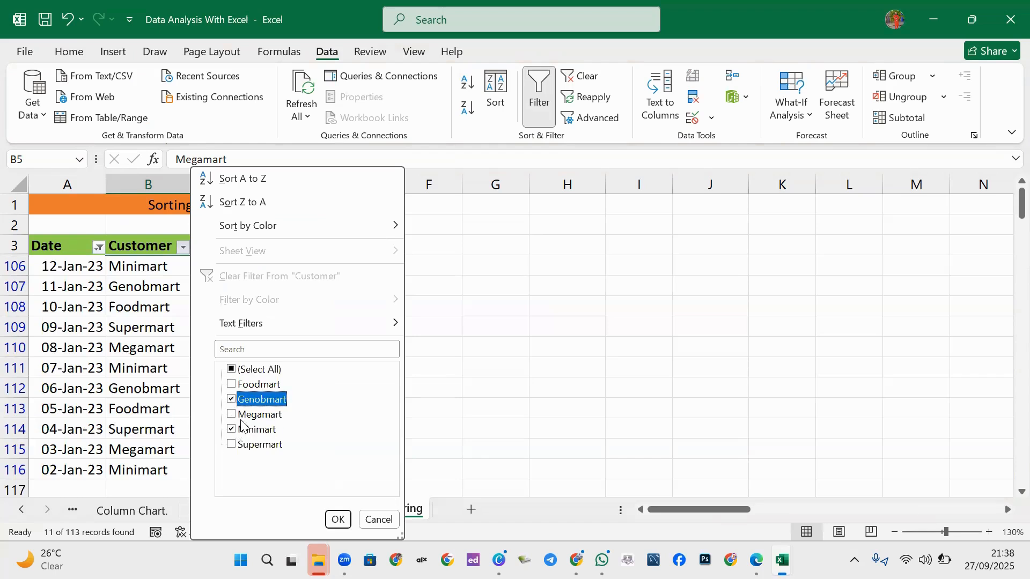
{"action": "left_click", "coordinate": [337, 520]}
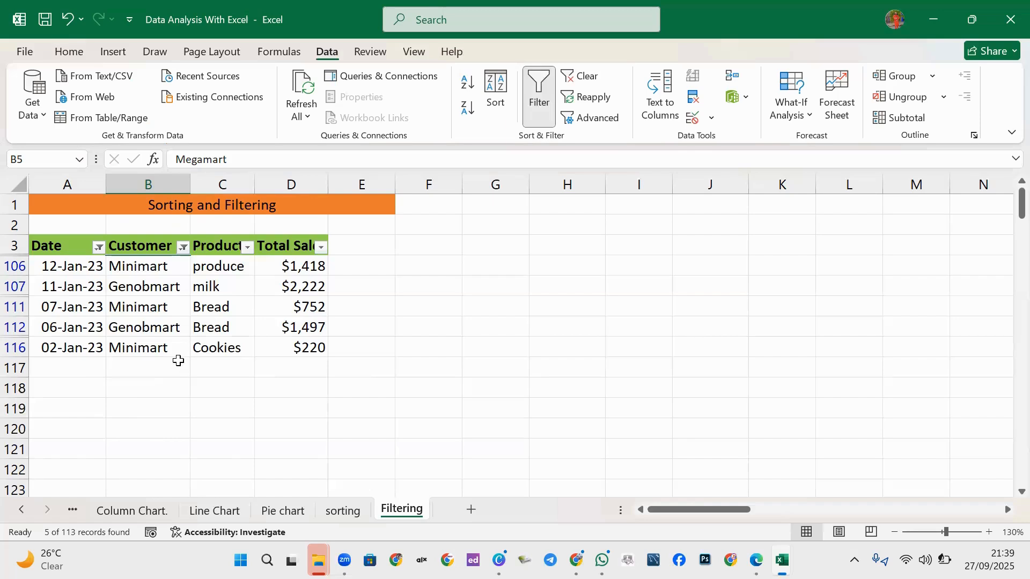
Clear the Customer filter and turn AutoFilter off so every row from 25-May-23 shows.
{"action": "left_click", "coordinate": [183, 247]}
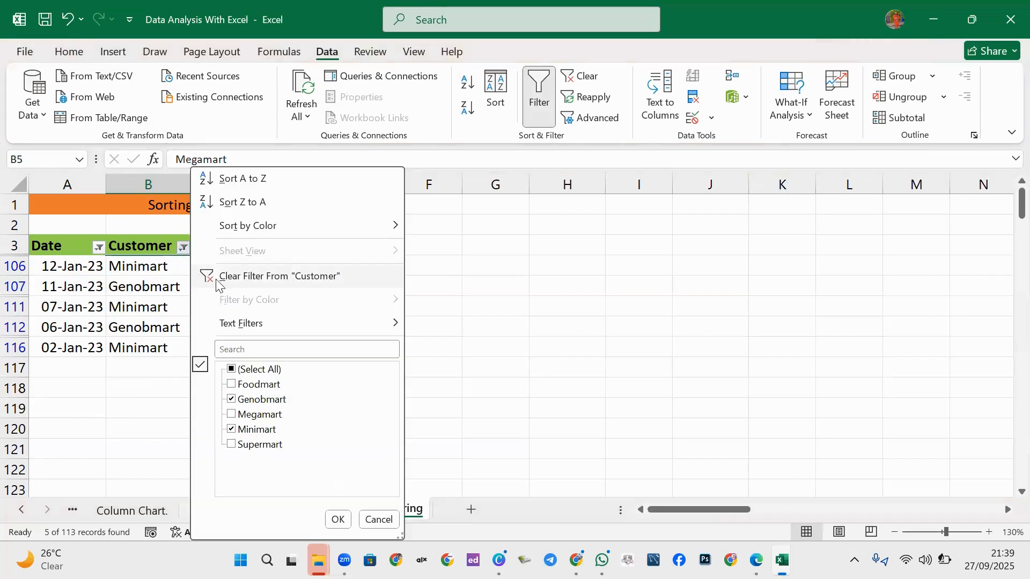
{"action": "left_click", "coordinate": [258, 277]}
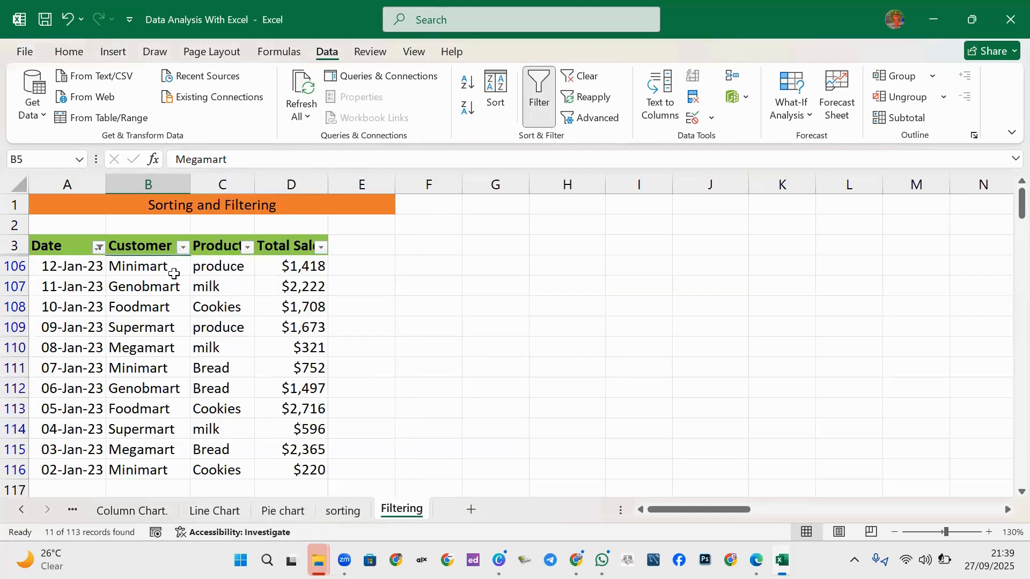
{"action": "left_click", "coordinate": [539, 88]}
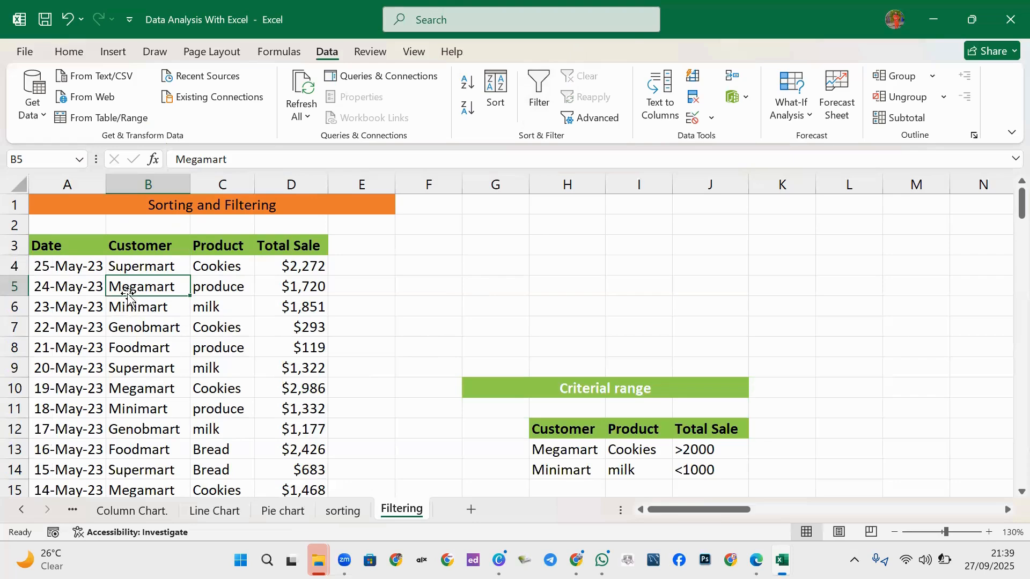
{"action": "scroll", "coordinate": [129, 308], "scroll_direction": "down", "scroll_amount": 2}
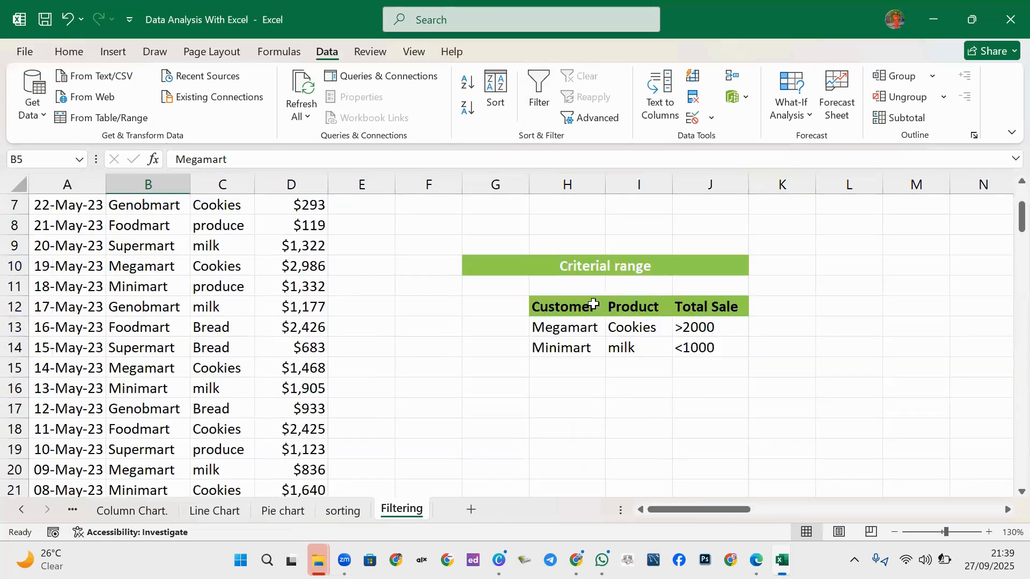
{"action": "scroll", "coordinate": [409, 322], "scroll_direction": "up", "scroll_amount": 1}
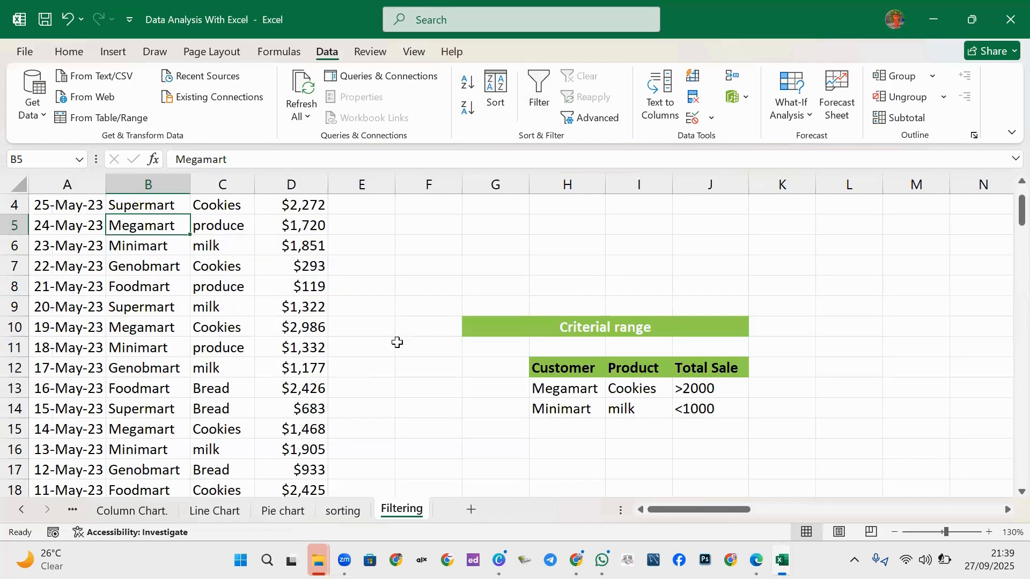
{"action": "scroll", "coordinate": [397, 338], "scroll_direction": "down", "scroll_amount": 1}
{"action": "scroll", "coordinate": [395, 340], "scroll_direction": "up", "scroll_amount": 2}
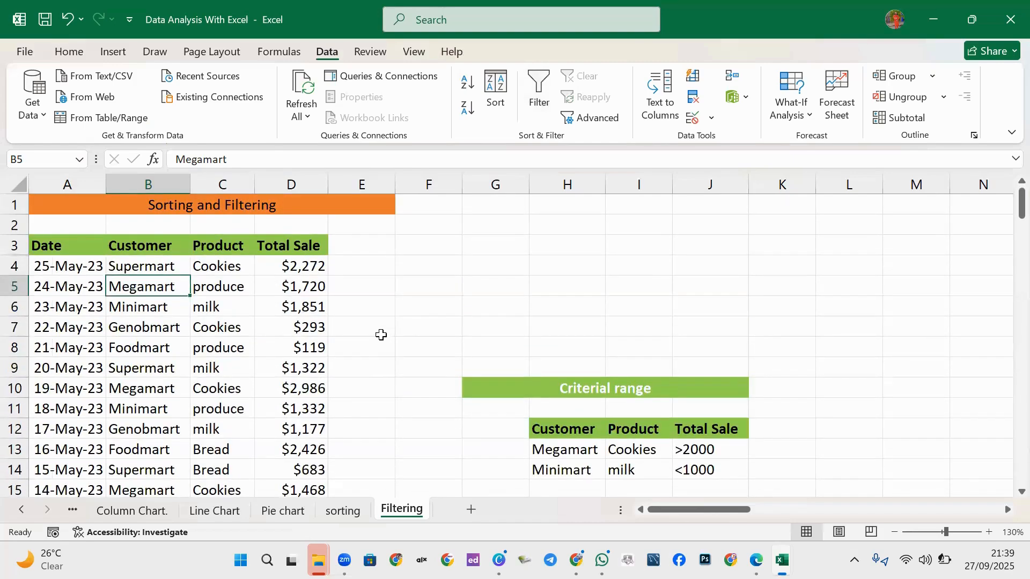
{"action": "scroll", "coordinate": [376, 335], "scroll_direction": "down", "scroll_amount": 3}
{"action": "scroll", "coordinate": [367, 329], "scroll_direction": "up", "scroll_amount": 3}
{"action": "scroll", "coordinate": [367, 322], "scroll_direction": "down", "scroll_amount": 3}
{"action": "scroll", "coordinate": [424, 276], "scroll_direction": "up", "scroll_amount": 1}
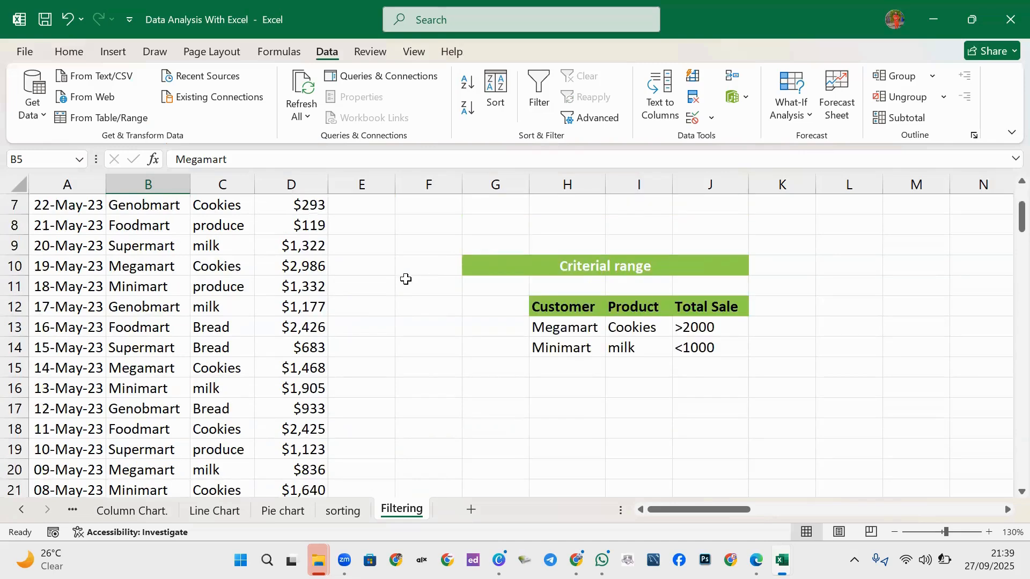
{"action": "scroll", "coordinate": [429, 284], "scroll_direction": "up", "scroll_amount": 1}
{"action": "scroll", "coordinate": [565, 289], "scroll_direction": "down", "scroll_amount": 1}
{"action": "left_click", "coordinate": [605, 267]}
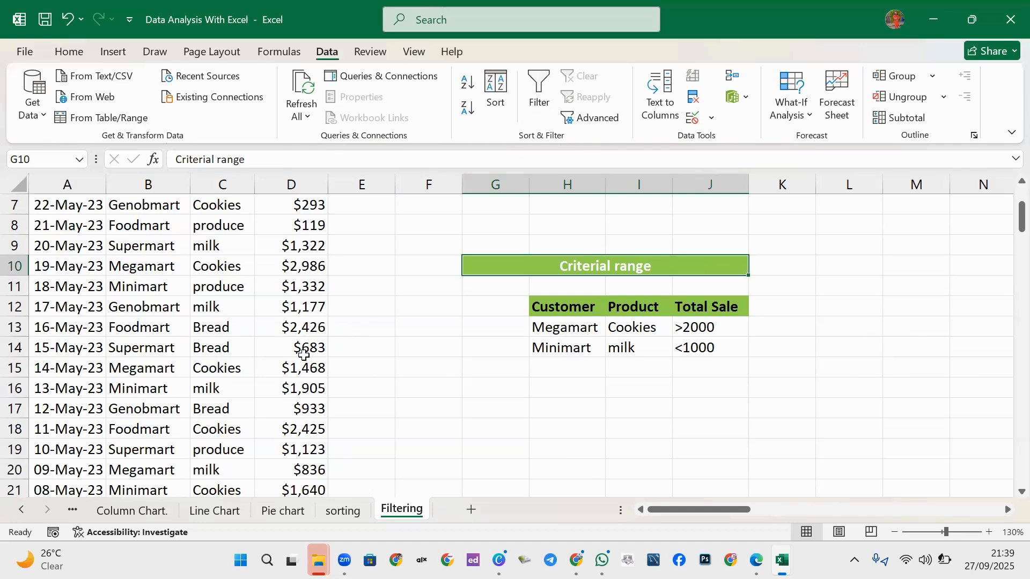
{"action": "scroll", "coordinate": [305, 355], "scroll_direction": "up", "scroll_amount": 2}
{"action": "scroll", "coordinate": [777, 349], "scroll_direction": "down", "scroll_amount": 1}
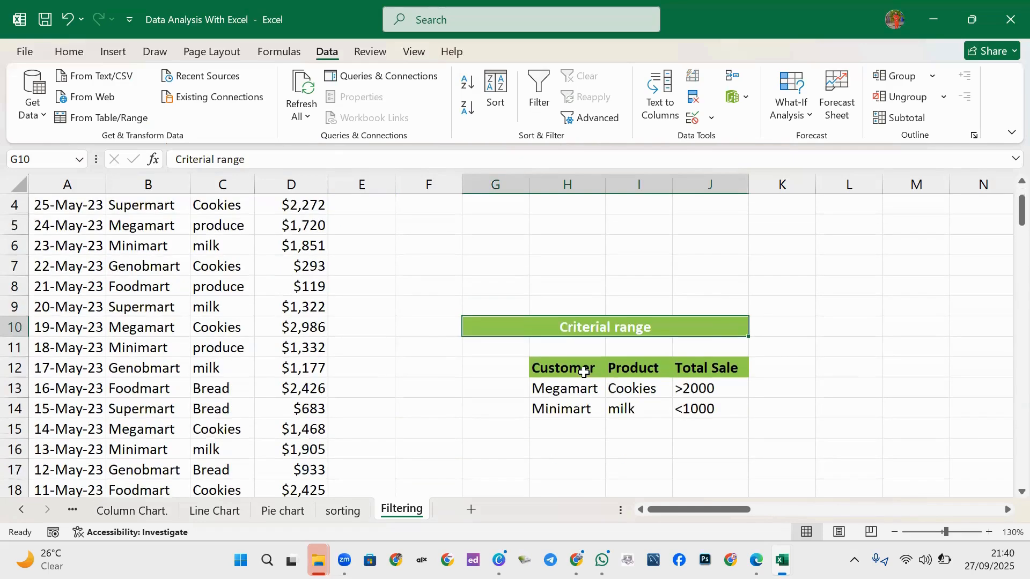
{"action": "scroll", "coordinate": [577, 357], "scroll_direction": "down", "scroll_amount": 1}
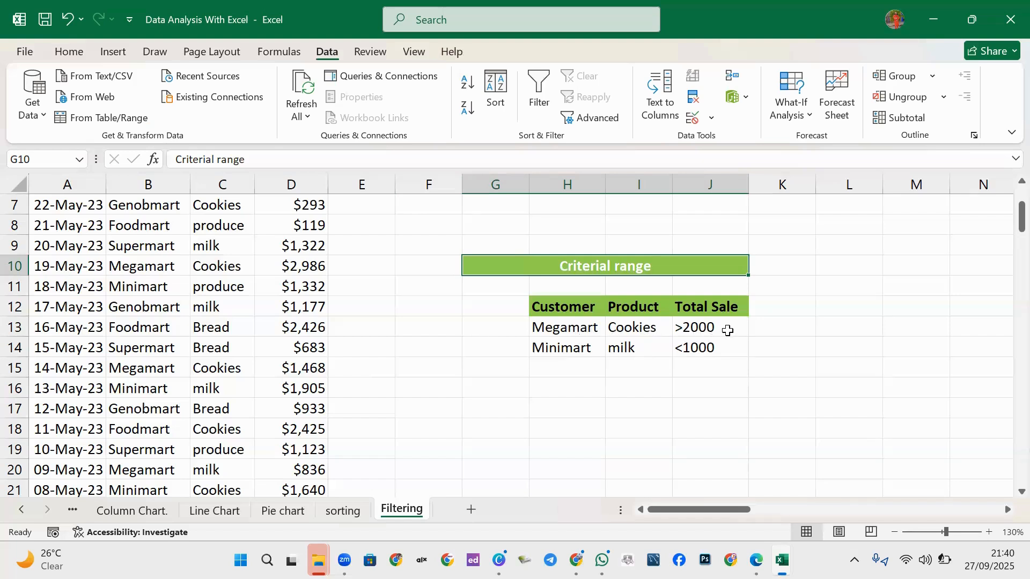
{"action": "scroll", "coordinate": [622, 333], "scroll_direction": "up", "scroll_amount": 1}
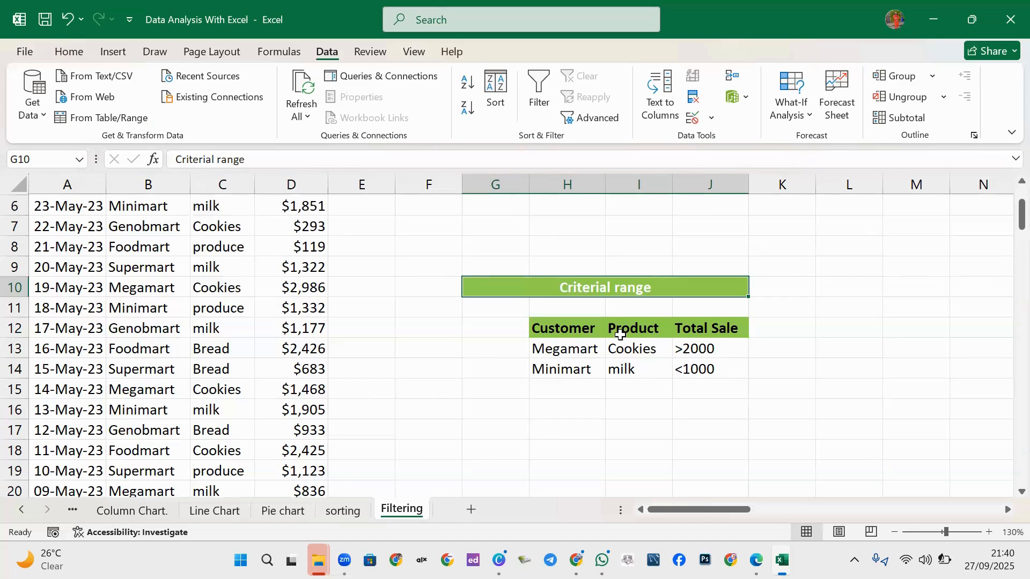
{"action": "scroll", "coordinate": [620, 341], "scroll_direction": "down", "scroll_amount": 1}
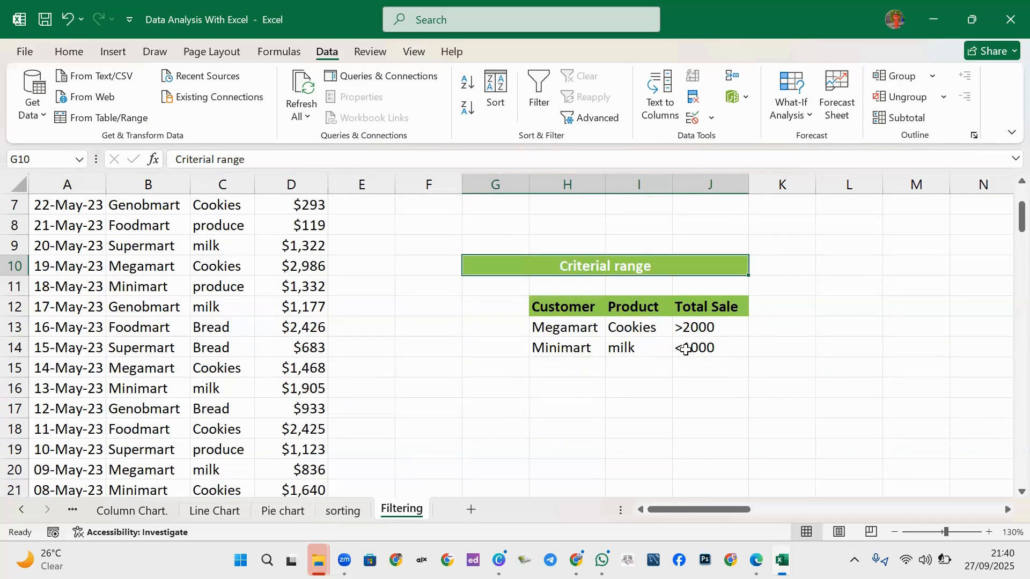
{"action": "scroll", "coordinate": [609, 361], "scroll_direction": "up", "scroll_amount": 3}
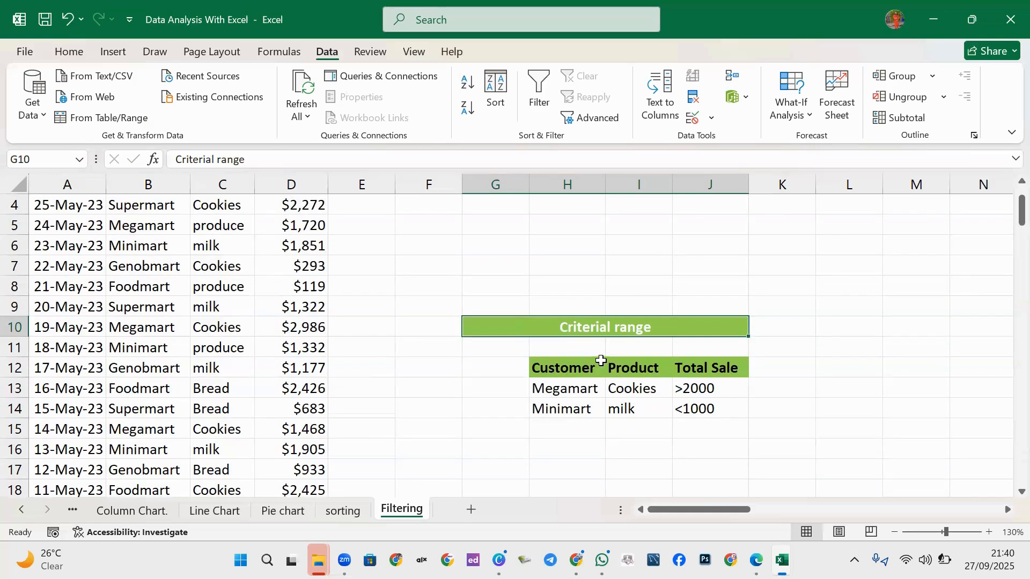
{"action": "scroll", "coordinate": [534, 258], "scroll_direction": "down", "scroll_amount": 9}
{"action": "scroll", "coordinate": [565, 299], "scroll_direction": "up", "scroll_amount": 3}
{"action": "scroll", "coordinate": [92, 298], "scroll_direction": "up", "scroll_amount": 9}
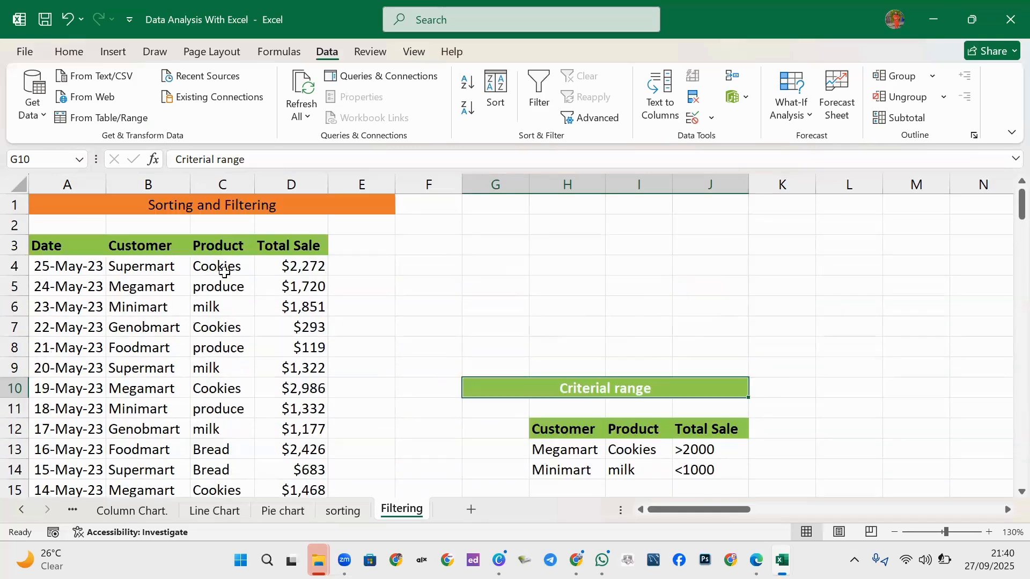
Turn on filter arrows for the Date to Total Sale header row.
{"action": "left_click_drag", "start_coordinate": [96, 246], "coordinate": [305, 239]}
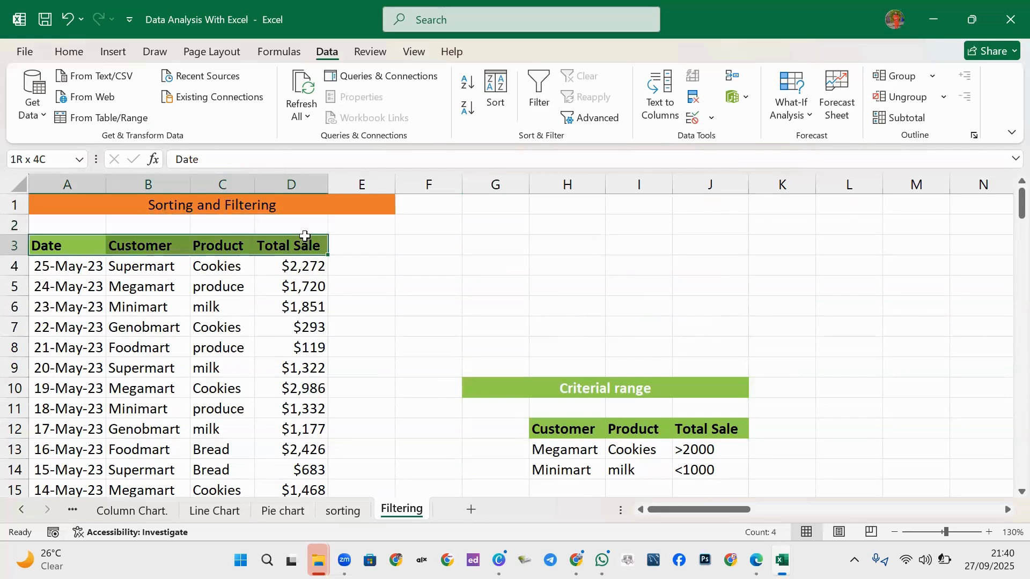
{"action": "left_click", "coordinate": [539, 92]}
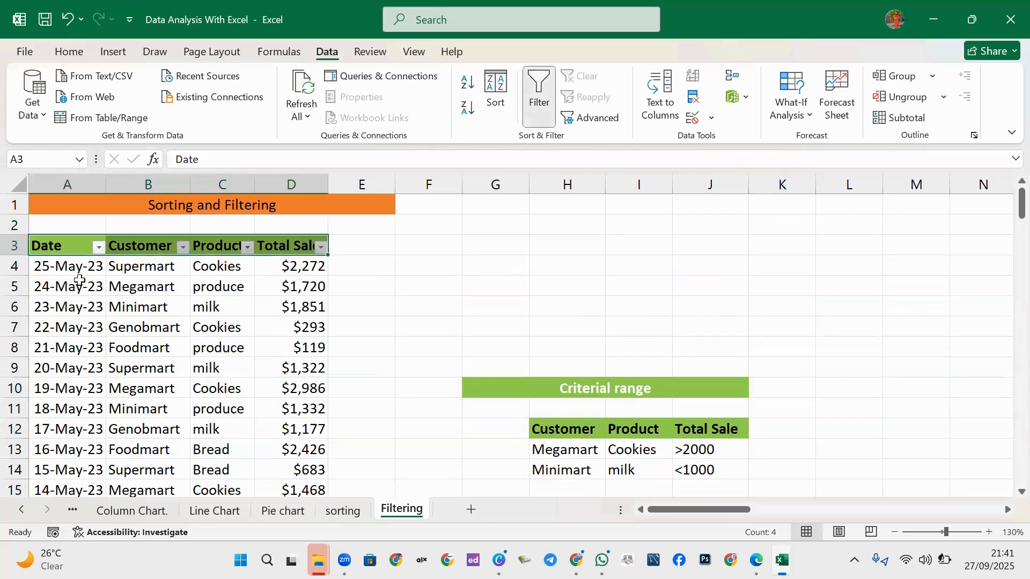
{"action": "left_click", "coordinate": [99, 248]}
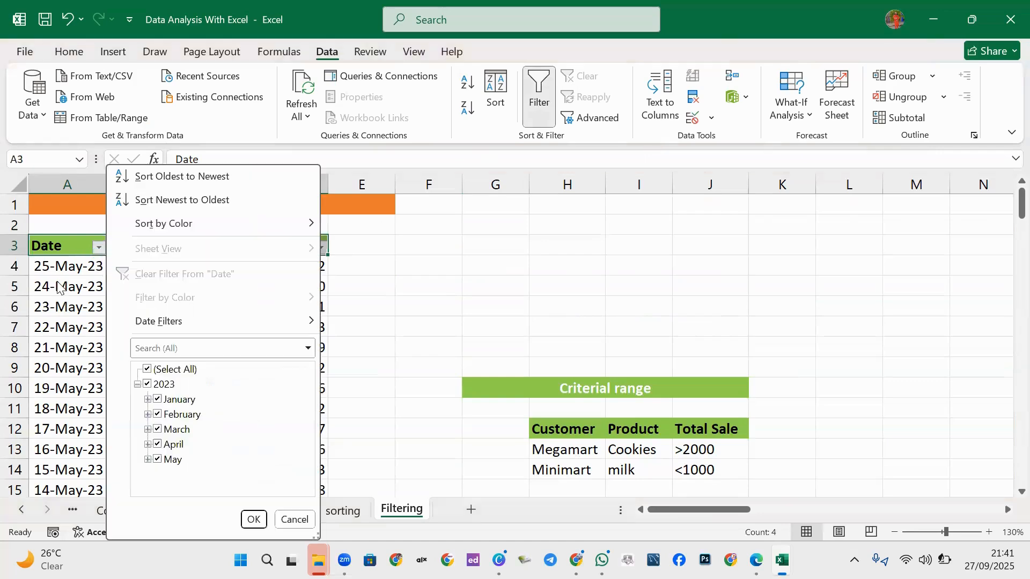
{"action": "left_click", "coordinate": [387, 261]}
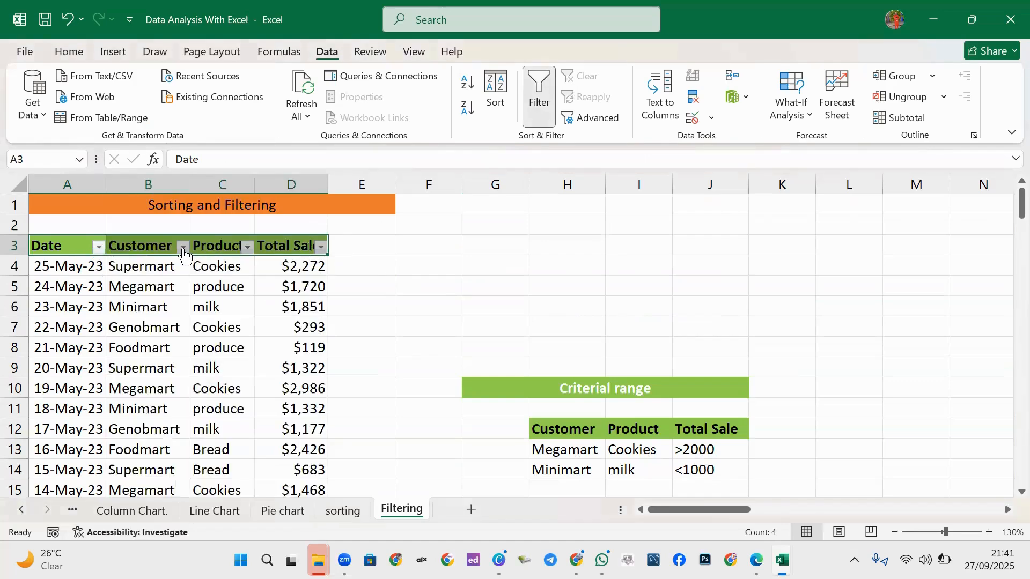
Filter the Customer column to Megamart and Minimart only.
{"action": "left_click", "coordinate": [183, 247]}
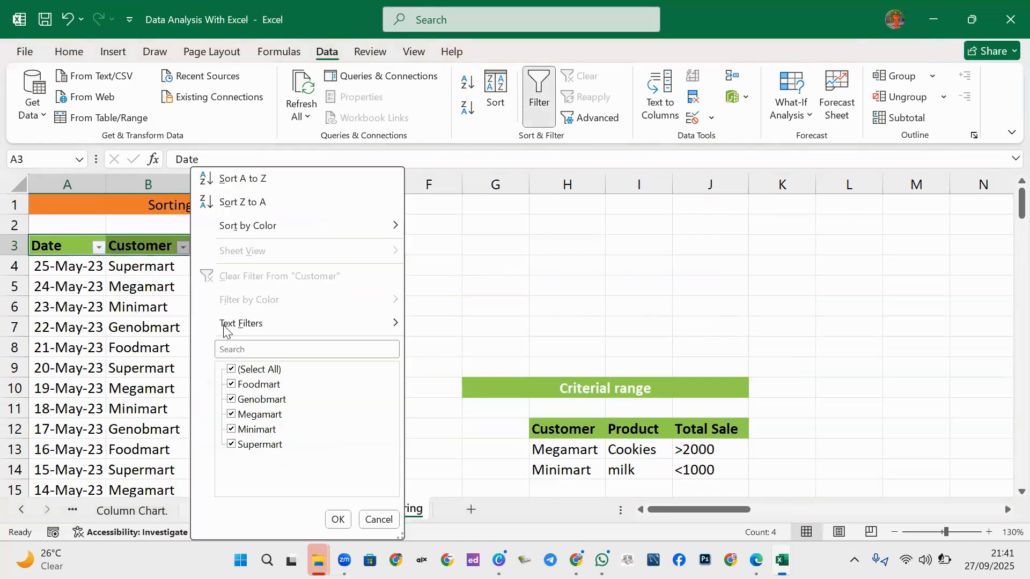
{"action": "left_click", "coordinate": [231, 370]}
{"action": "left_click", "coordinate": [231, 415]}
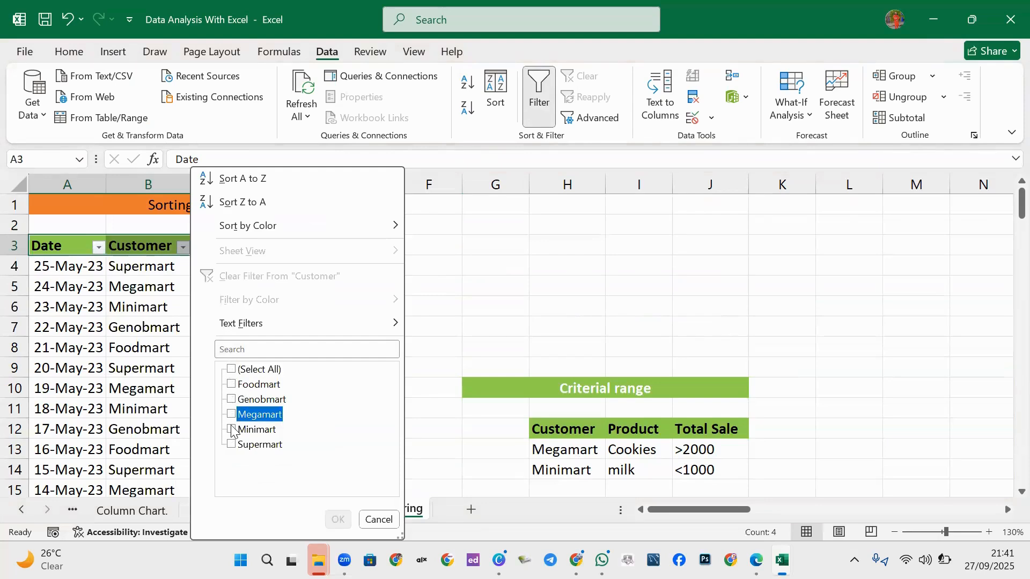
{"action": "left_click", "coordinate": [231, 429]}
{"action": "left_click", "coordinate": [338, 520]}
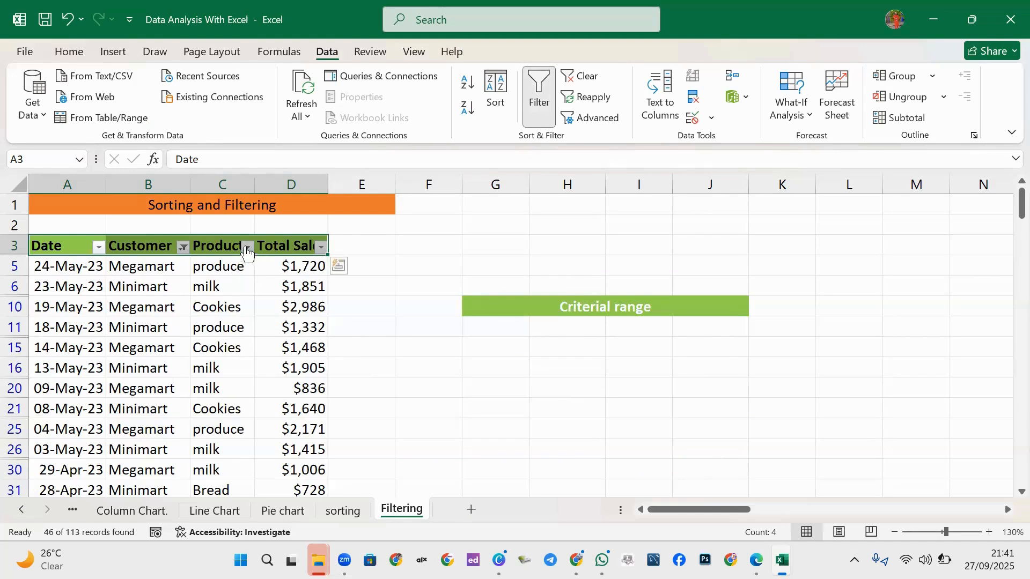
Filter the Product column to Cookies and milk, leaving 27 of 113 records.
{"action": "left_click", "coordinate": [247, 247]}
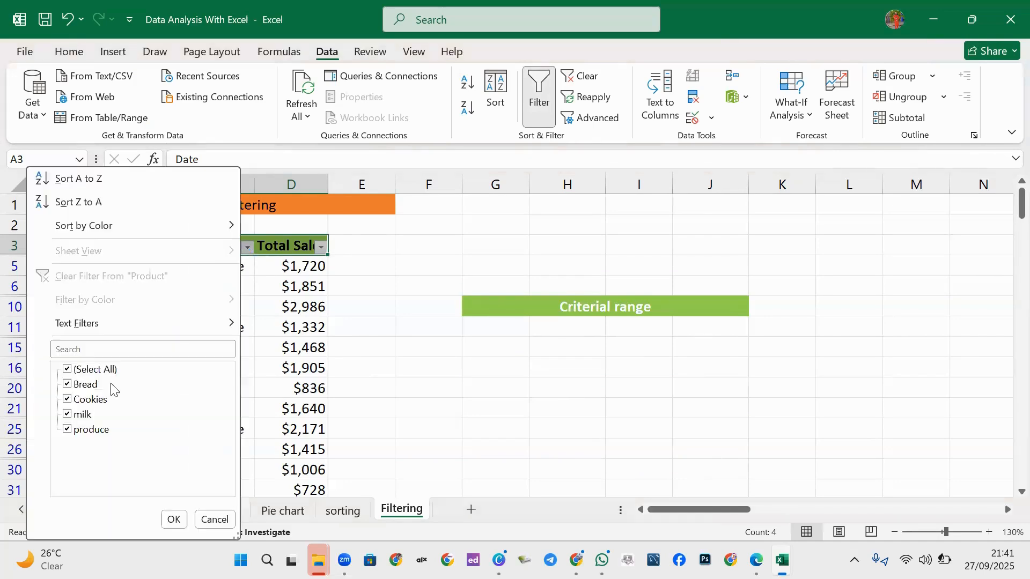
{"action": "left_click", "coordinate": [66, 370]}
{"action": "left_click", "coordinate": [75, 401]}
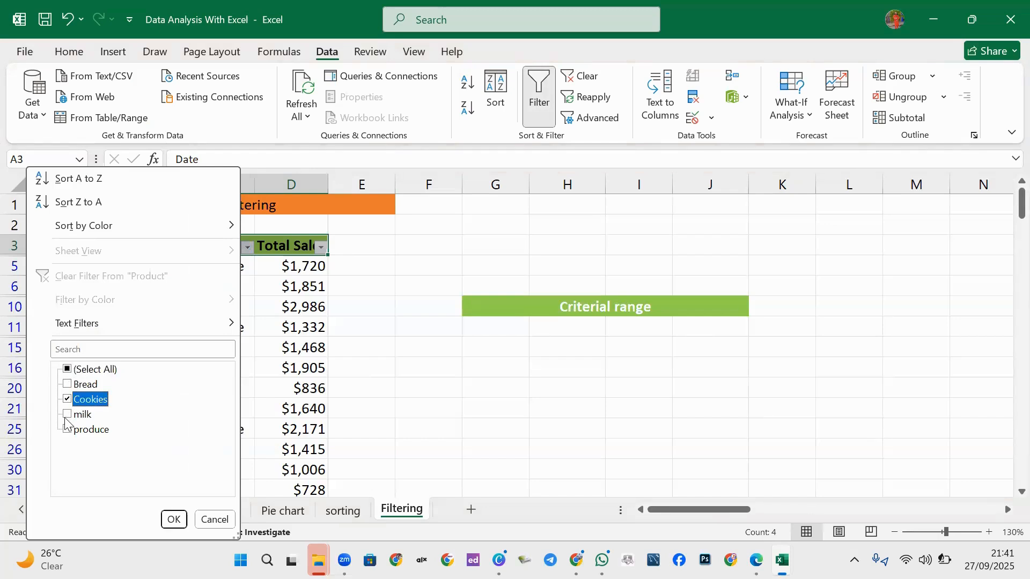
{"action": "left_click", "coordinate": [67, 415]}
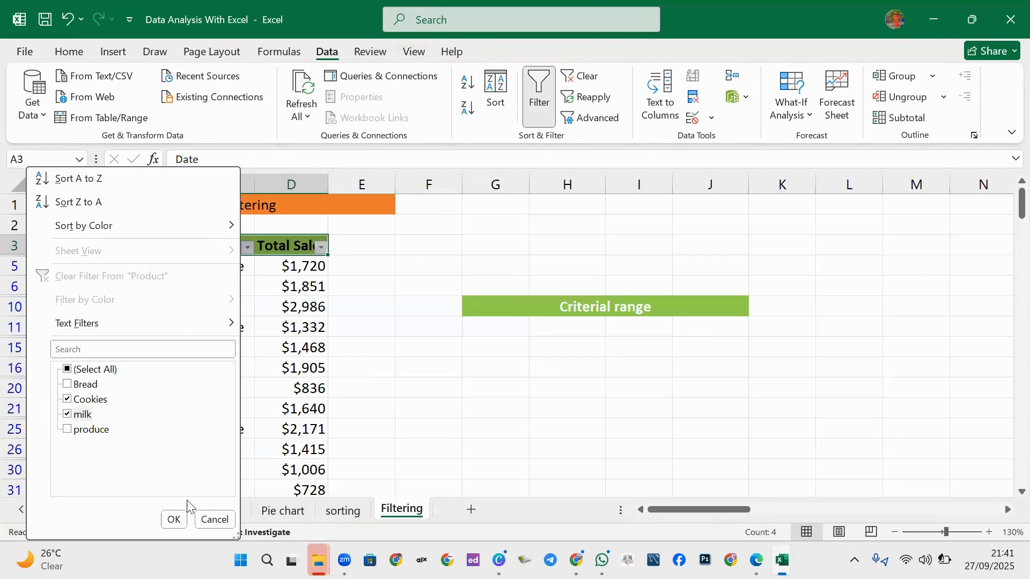
{"action": "left_click", "coordinate": [177, 520]}
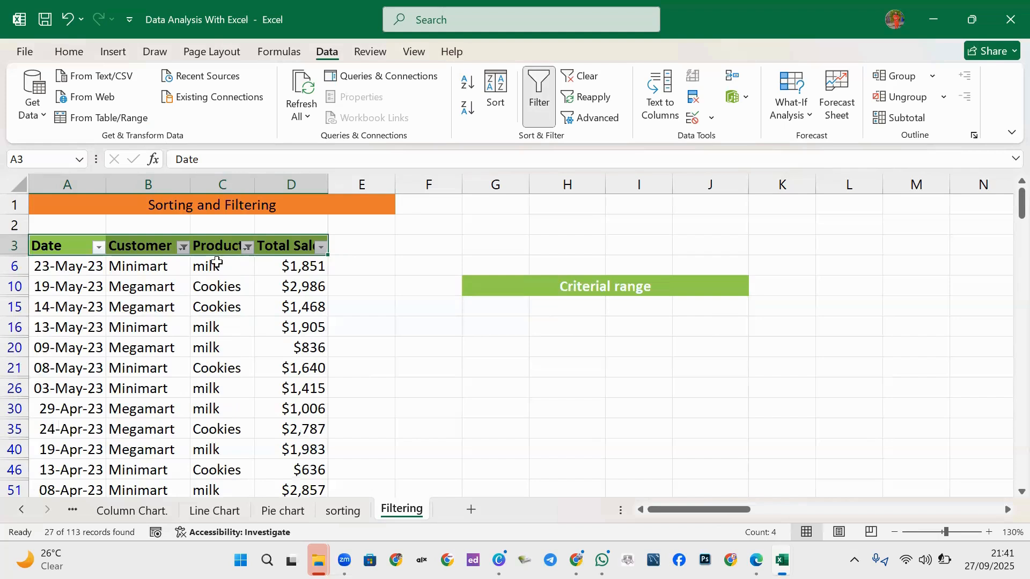
{"action": "left_click", "coordinate": [320, 248]}
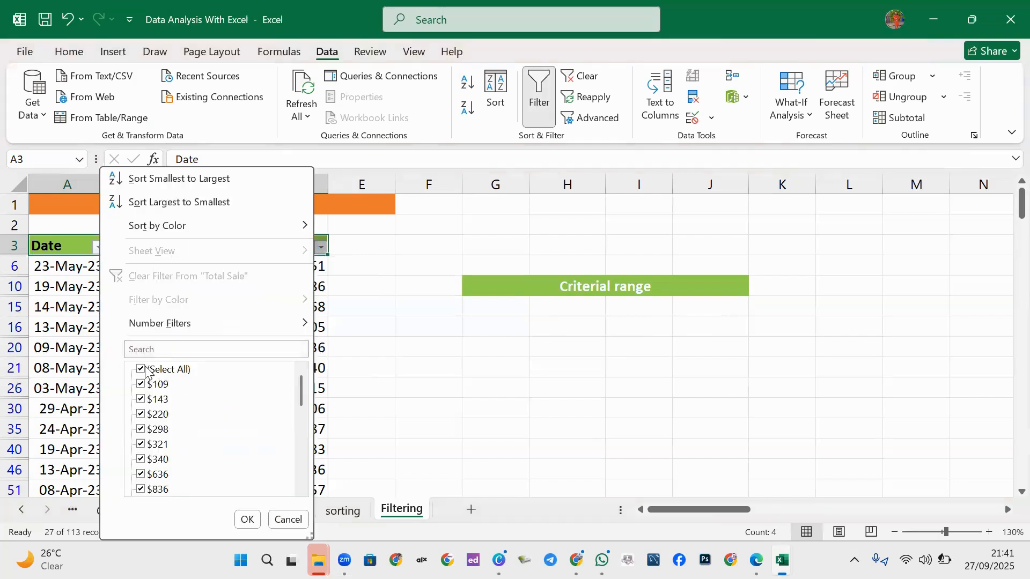
Browse the Total Sale filter values without changes, then switch AutoFilter off.
{"action": "left_click", "coordinate": [145, 370]}
{"action": "scroll", "coordinate": [162, 429], "scroll_direction": "down", "scroll_amount": 5}
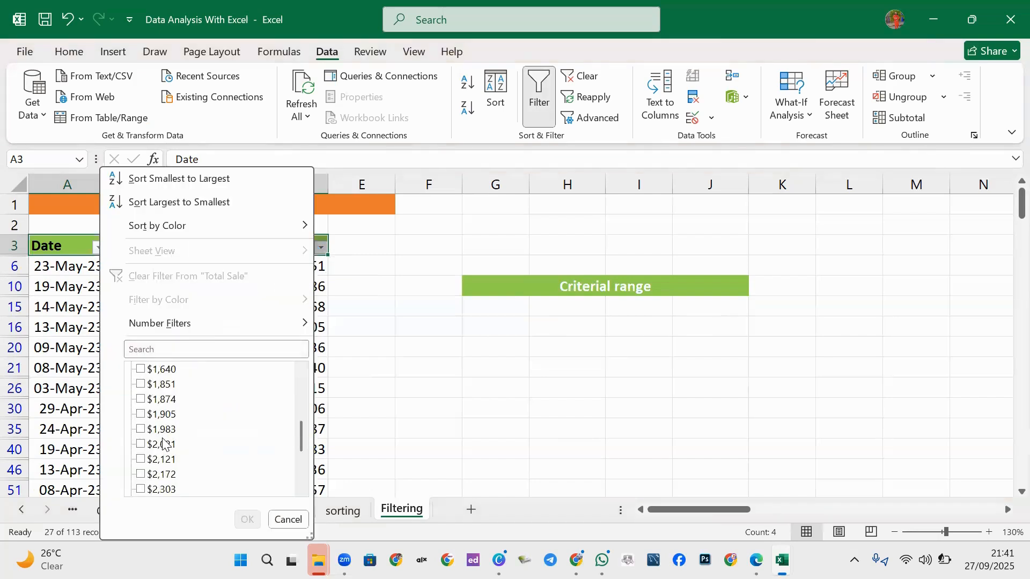
{"action": "scroll", "coordinate": [162, 440], "scroll_direction": "down", "scroll_amount": 2}
{"action": "scroll", "coordinate": [161, 435], "scroll_direction": "up", "scroll_amount": 7}
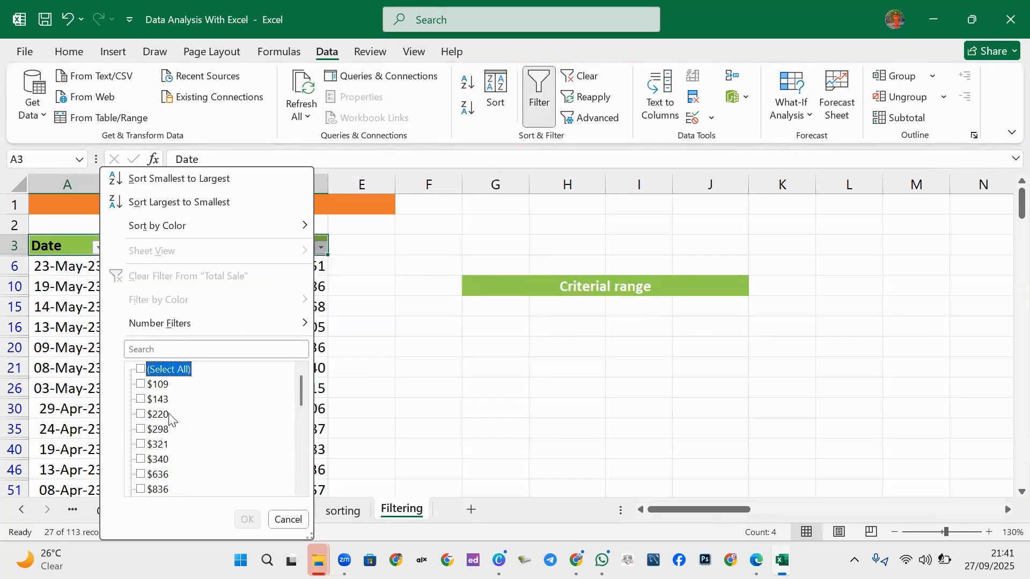
{"action": "scroll", "coordinate": [164, 399], "scroll_direction": "down", "scroll_amount": 8}
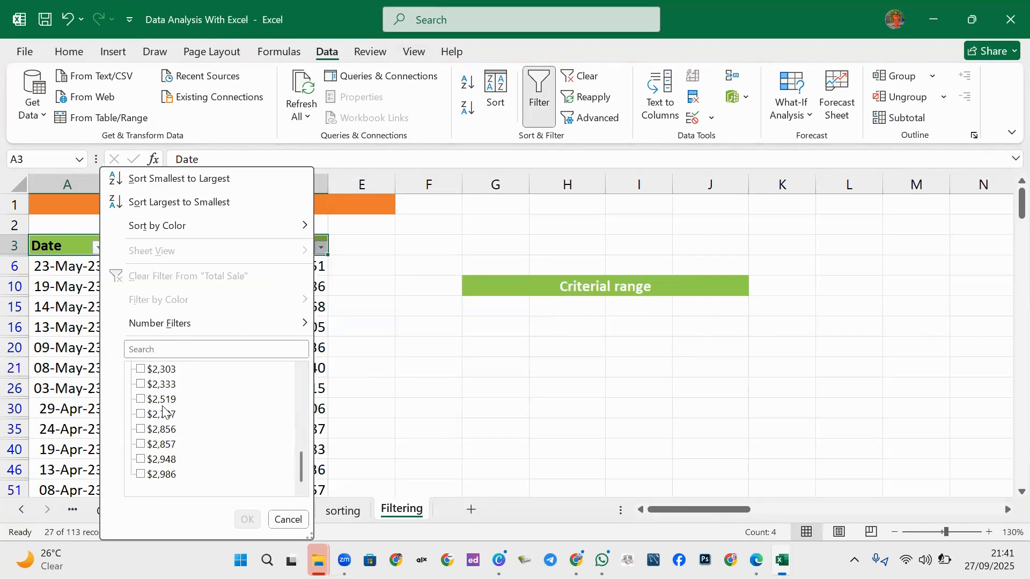
{"action": "scroll", "coordinate": [164, 408], "scroll_direction": "up", "scroll_amount": 3}
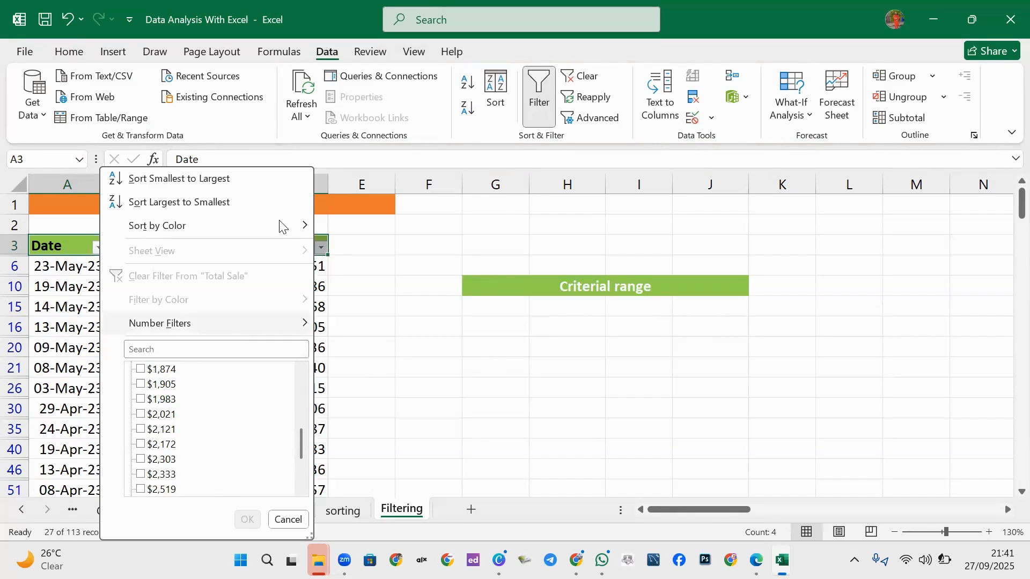
{"action": "left_click", "coordinate": [287, 521]}
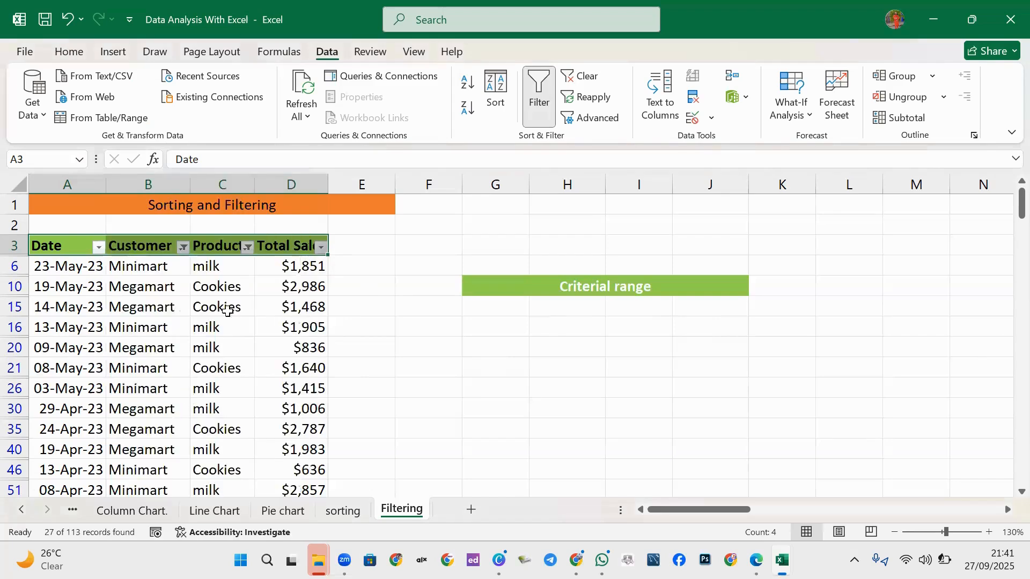
{"action": "left_click", "coordinate": [539, 96]}
Open the Advanced Filter settings with list range $A$3:$D$116.
{"action": "scroll", "coordinate": [538, 327], "scroll_direction": "down", "scroll_amount": 2}
{"action": "scroll", "coordinate": [539, 329], "scroll_direction": "up", "scroll_amount": 1}
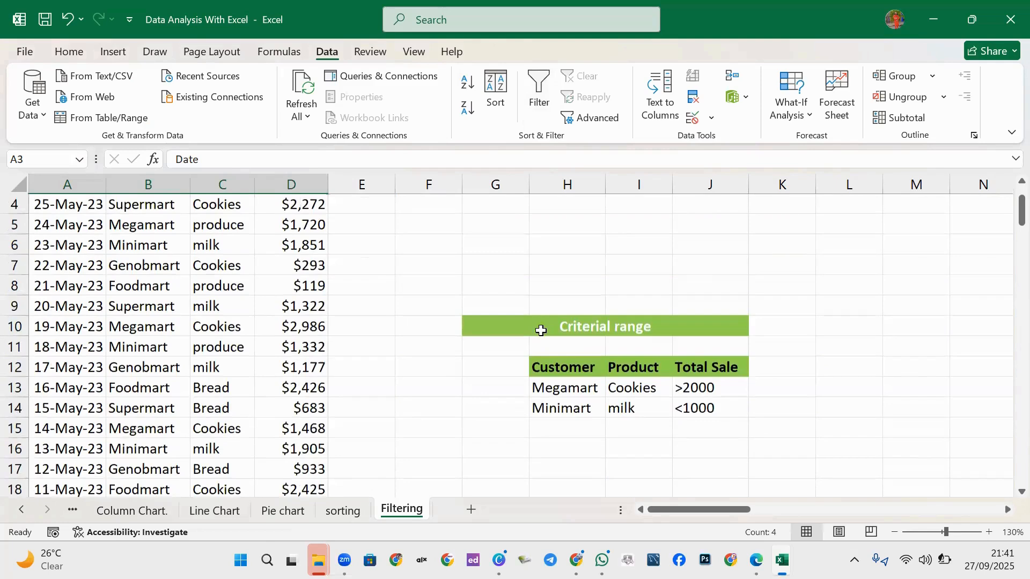
{"action": "scroll", "coordinate": [686, 326], "scroll_direction": "down", "scroll_amount": 1}
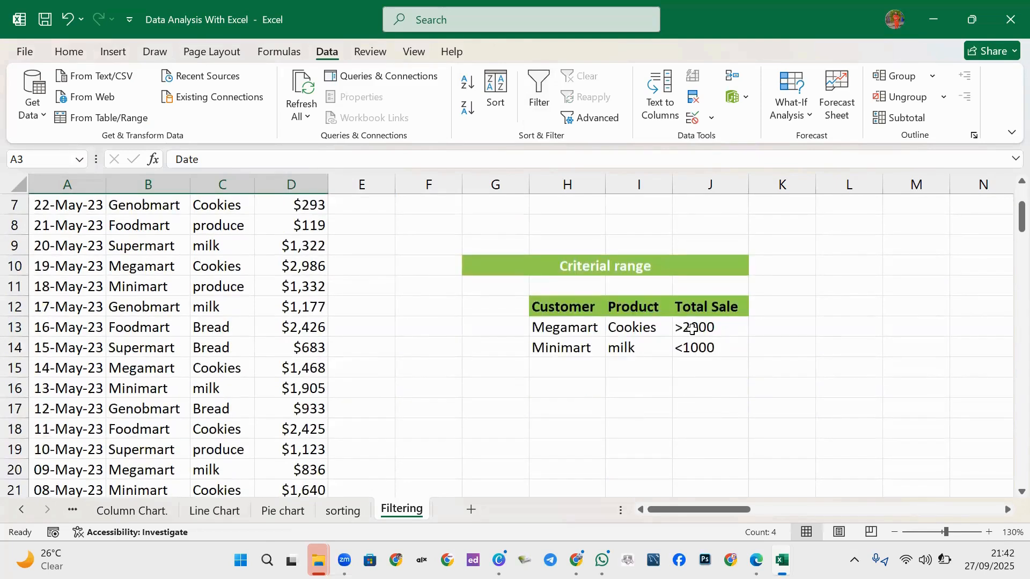
{"action": "scroll", "coordinate": [417, 333], "scroll_direction": "up", "scroll_amount": 1}
{"action": "scroll", "coordinate": [418, 334], "scroll_direction": "up", "scroll_amount": 1}
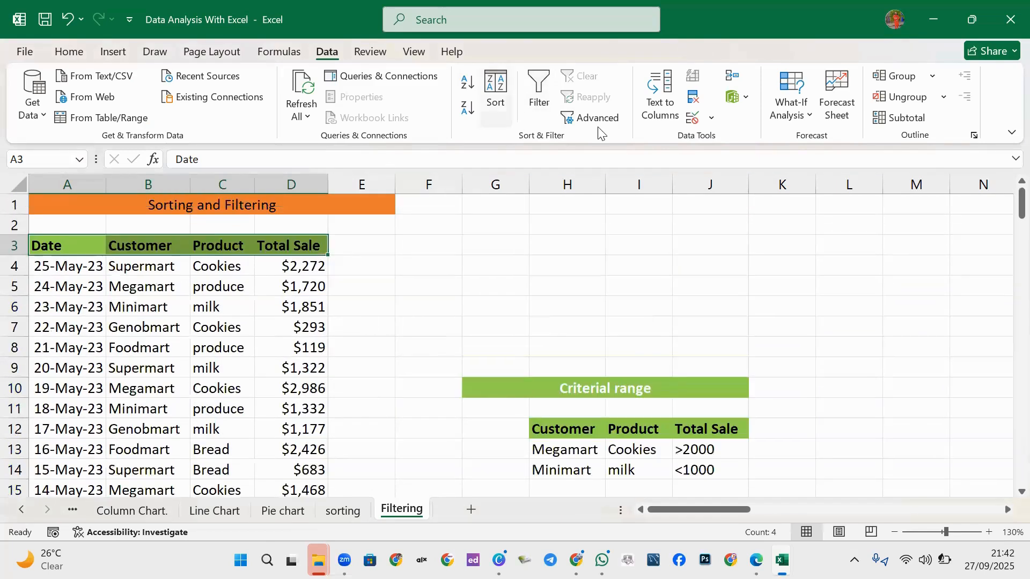
{"action": "left_click", "coordinate": [585, 119]}
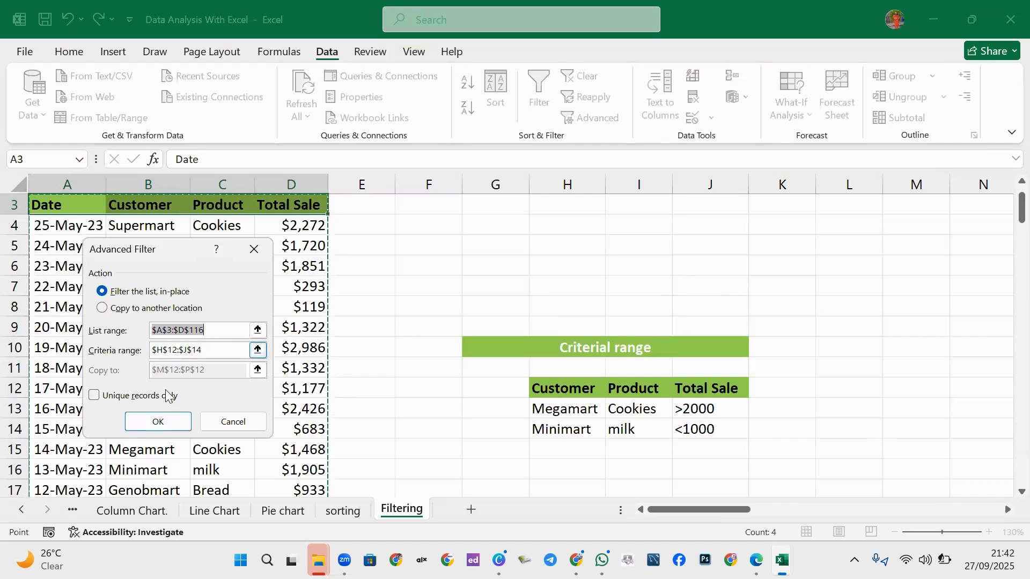
Set the advanced filter's criteria range to H12:J14, filtering in place.
{"action": "left_click", "coordinate": [258, 351]}
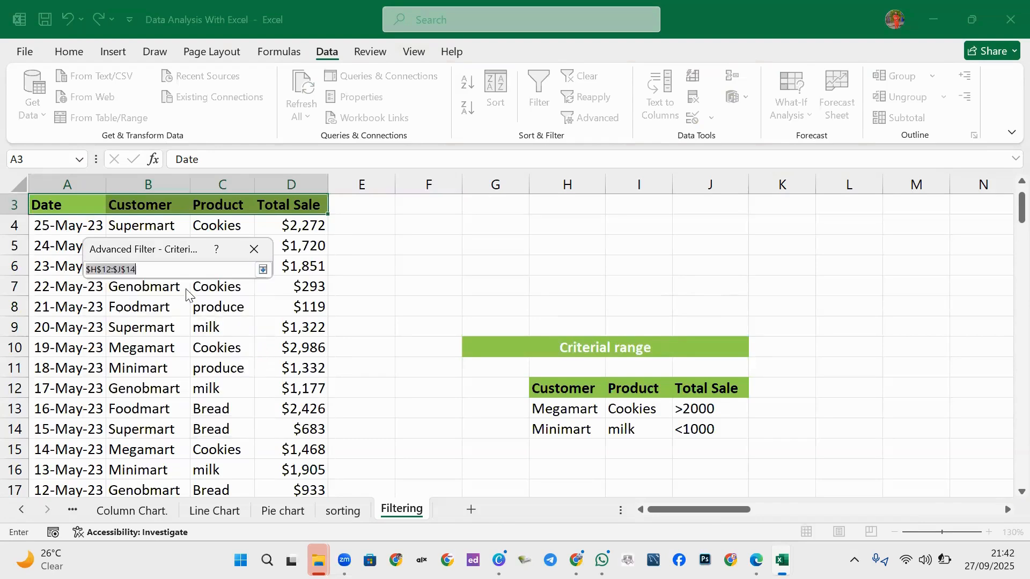
{"action": "left_click", "coordinate": [263, 271]}
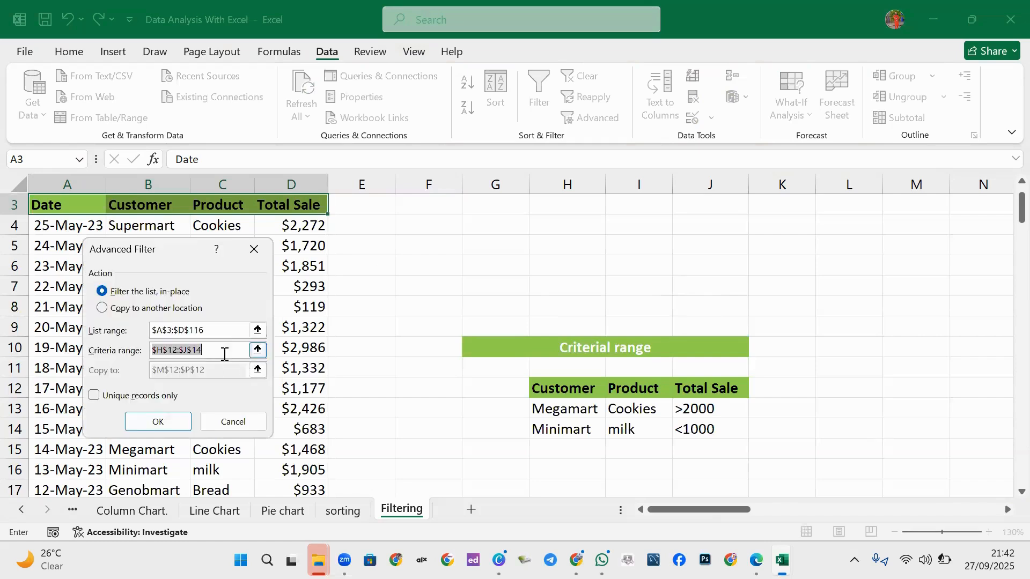
{"action": "left_click", "coordinate": [258, 351]}
{"action": "scroll", "coordinate": [625, 365], "scroll_direction": "down", "scroll_amount": 1}
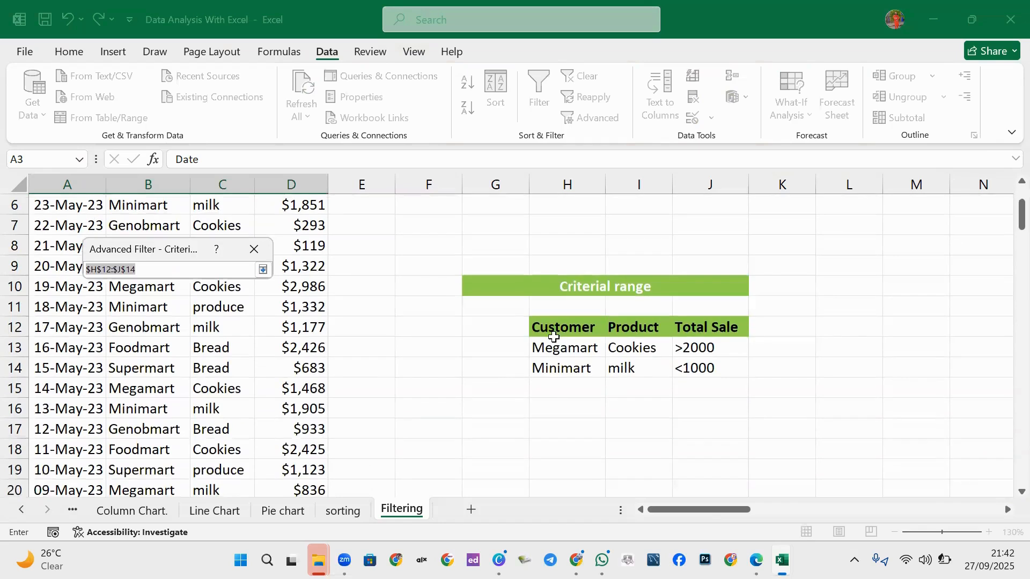
{"action": "left_click_drag", "start_coordinate": [546, 328], "coordinate": [689, 369]}
{"action": "left_click_drag", "start_coordinate": [552, 328], "coordinate": [683, 369]}
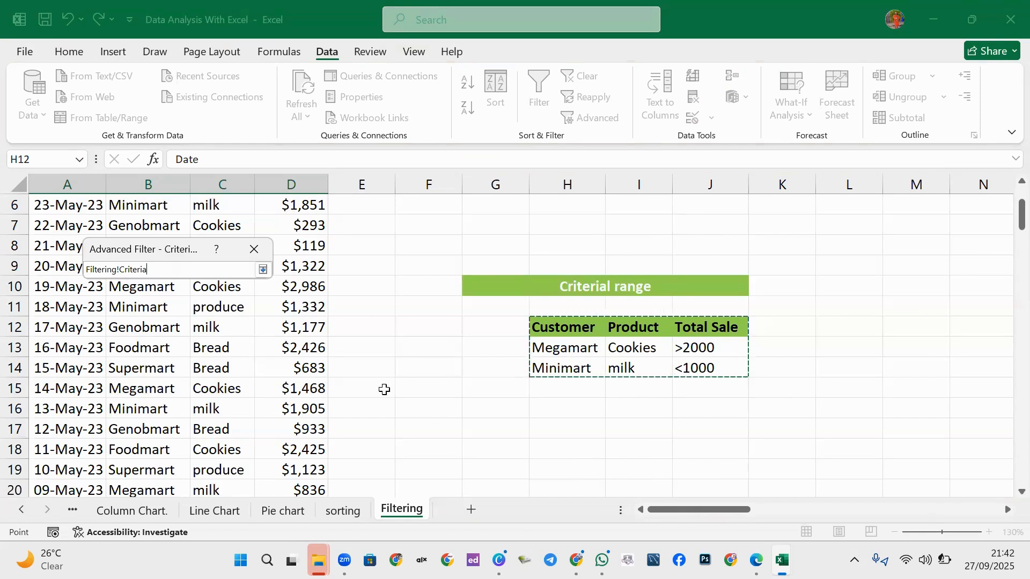
{"action": "left_click", "coordinate": [263, 270]}
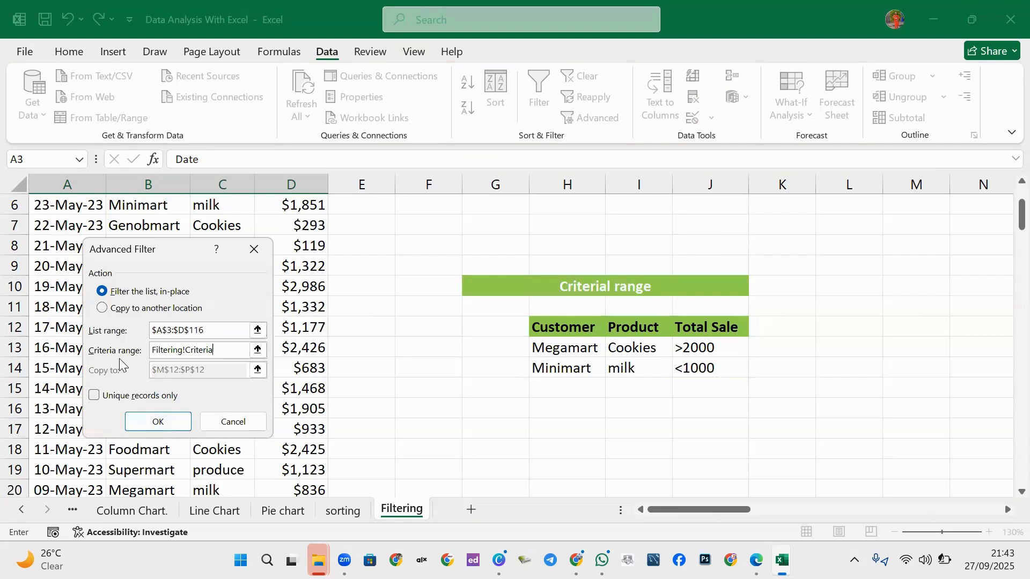
Run the Advanced Filter with 'Copy to another location' and Copy to set to L12.
{"action": "left_click", "coordinate": [114, 309]}
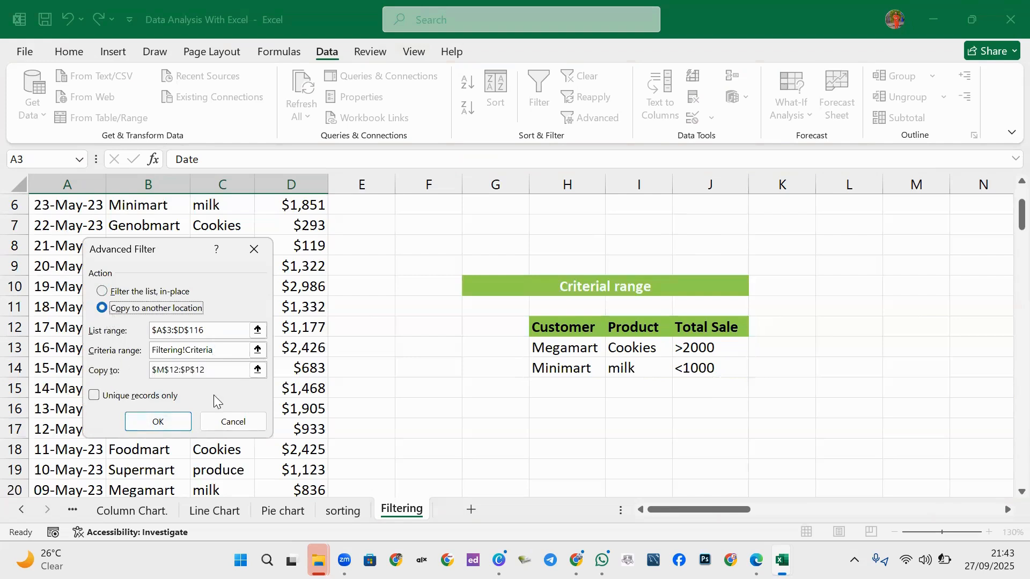
{"action": "left_click", "coordinate": [258, 372]}
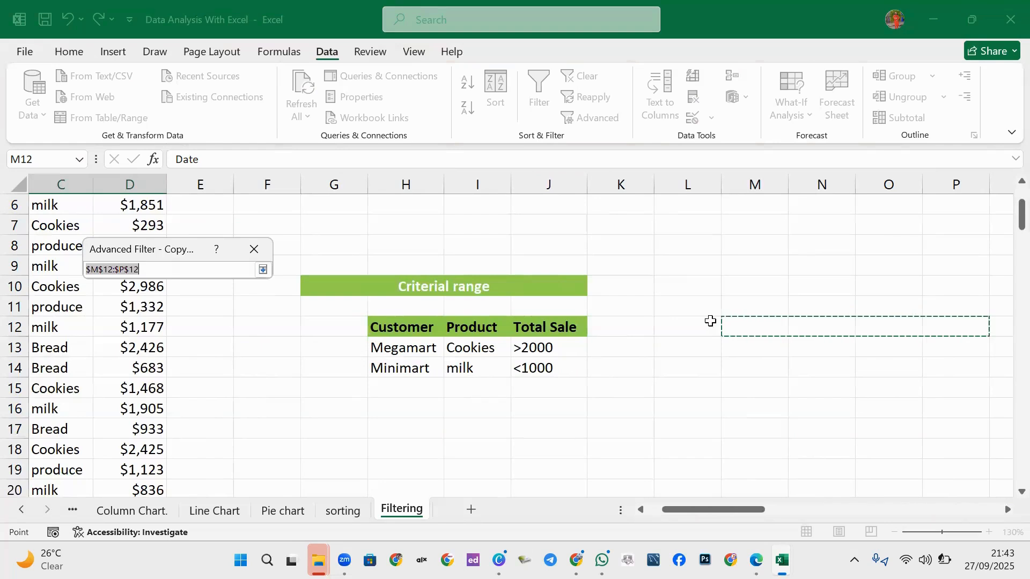
{"action": "left_click", "coordinate": [694, 326]}
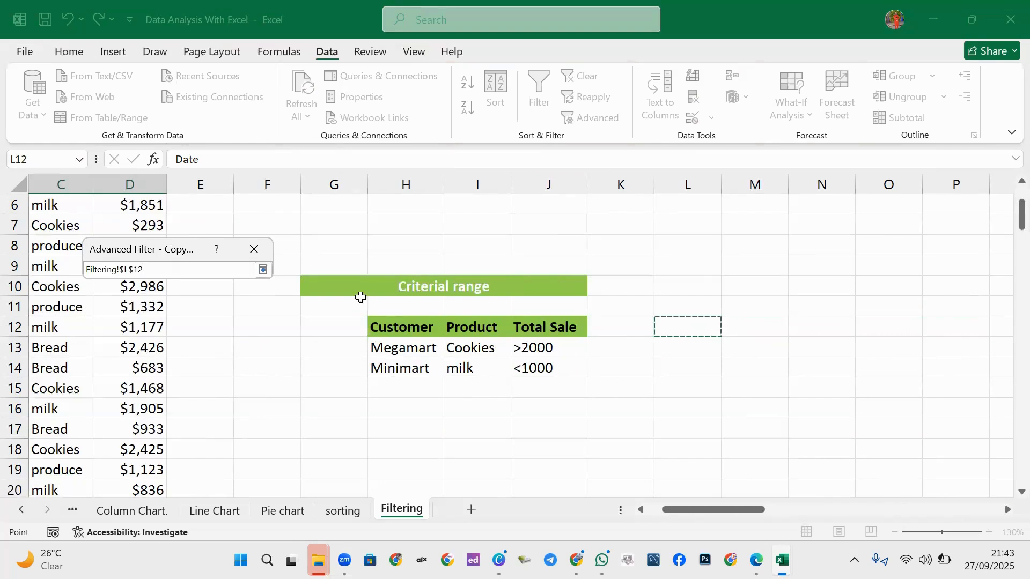
{"action": "key", "text": "Return"}
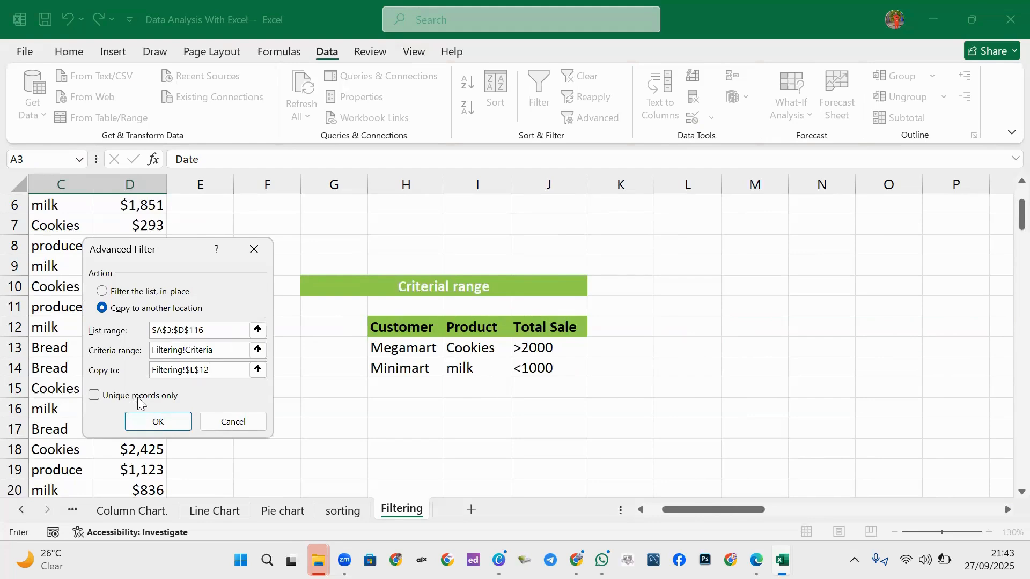
{"action": "left_click", "coordinate": [161, 424]}
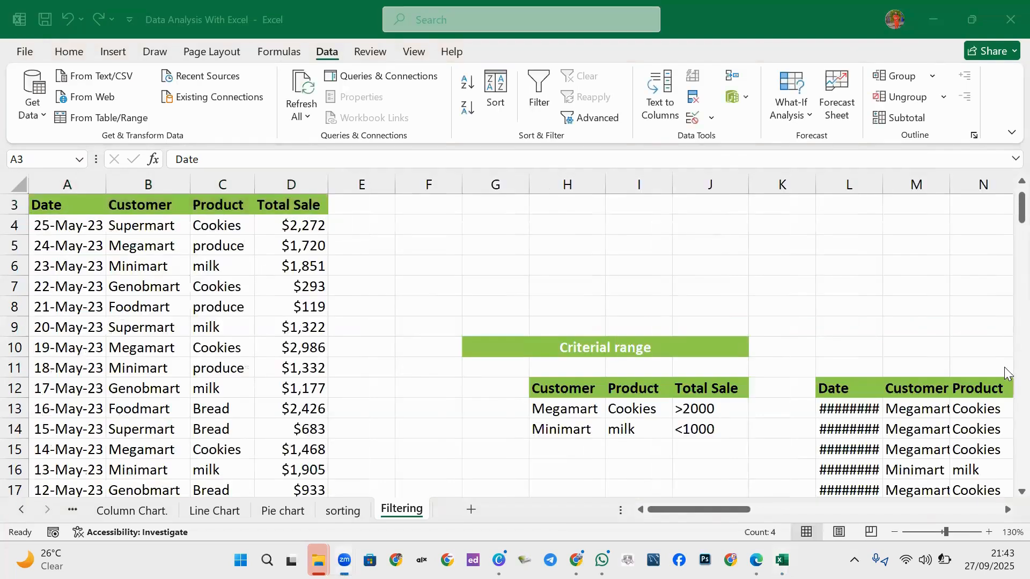
Widen columns L and M so the extracted dates and the name Megamart show instead of ########.
{"action": "scroll", "coordinate": [1005, 327], "scroll_direction": "down", "scroll_amount": 2}
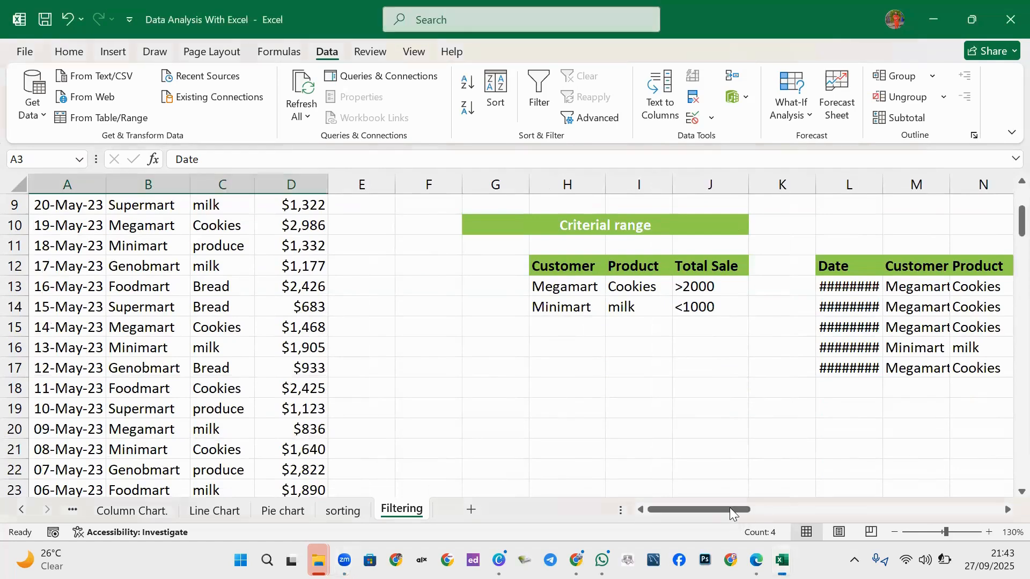
{"action": "mouse_move", "coordinate": [729, 507]}
{"action": "left_mouse_down"}
{"action": "mouse_move", "coordinate": [753, 513]}
{"action": "mouse_move", "coordinate": [742, 506]}
{"action": "left_mouse_up"}
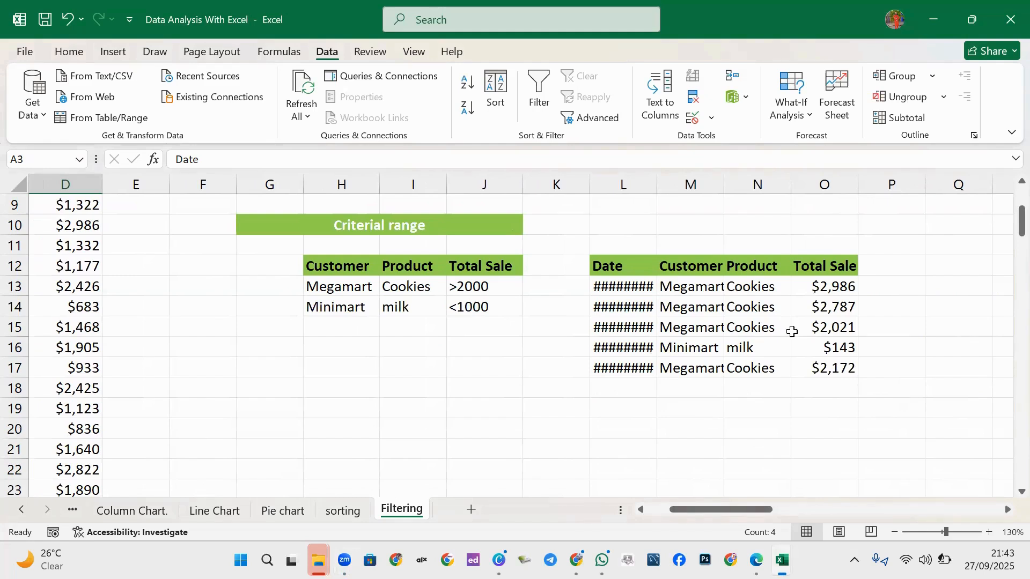
{"action": "left_click_drag", "start_coordinate": [657, 194], "coordinate": [685, 194]}
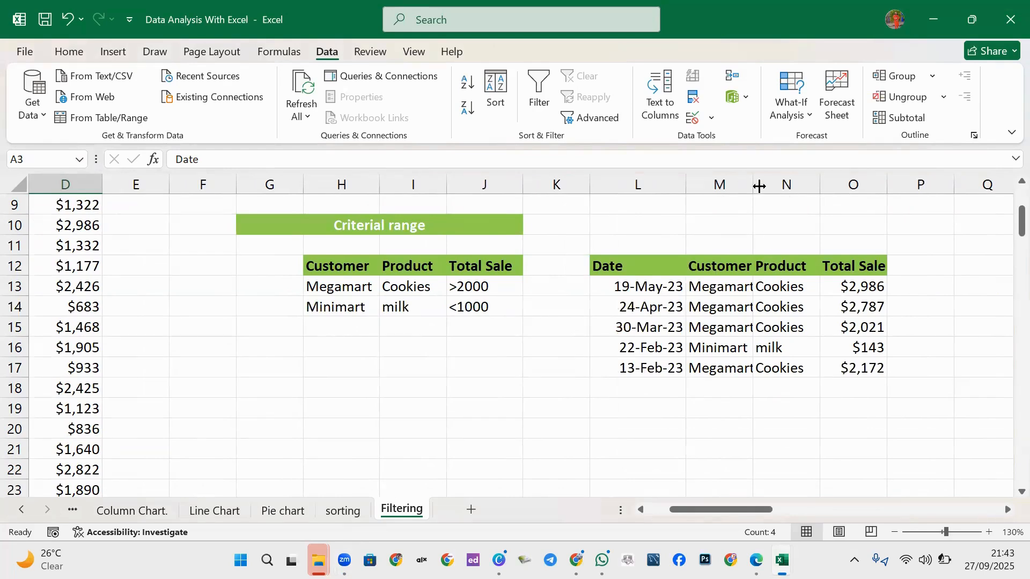
{"action": "left_click_drag", "start_coordinate": [756, 187], "coordinate": [761, 189]}
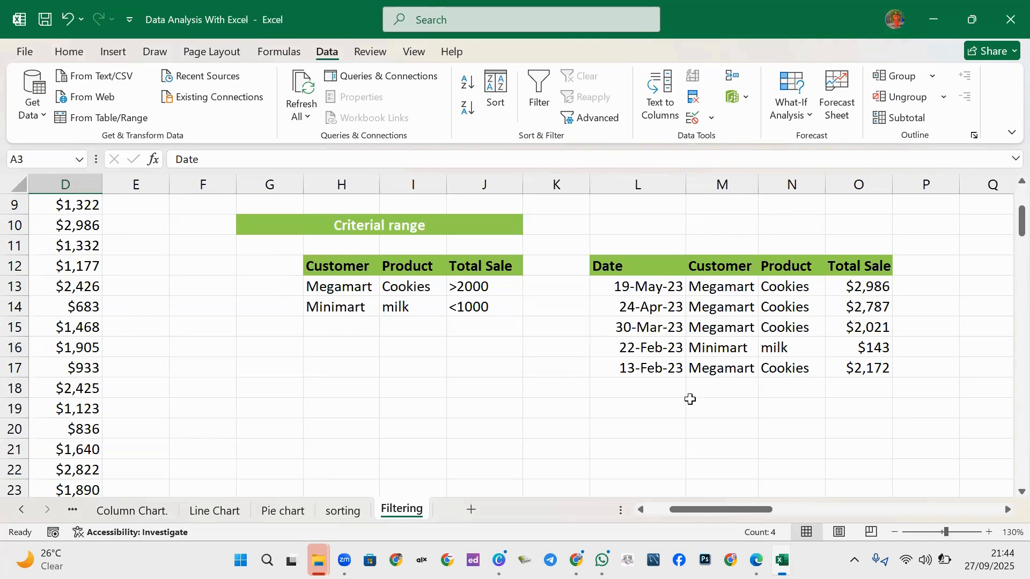
{"action": "scroll", "coordinate": [382, 319], "scroll_direction": "up", "scroll_amount": 2}
{"action": "scroll", "coordinate": [89, 315], "scroll_direction": "down", "scroll_amount": 1}
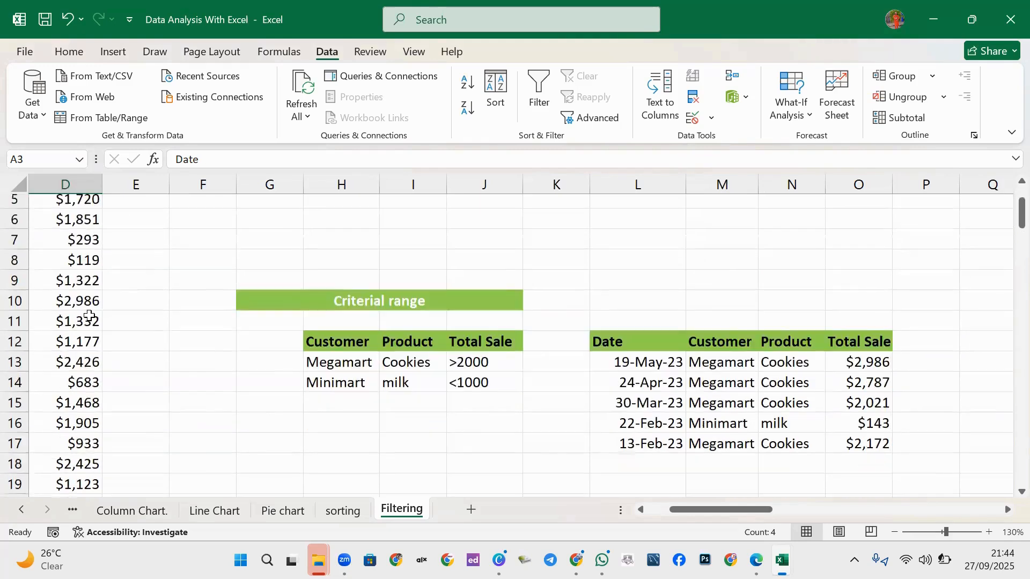
{"action": "scroll", "coordinate": [89, 315], "scroll_direction": "up", "scroll_amount": 1}
{"action": "scroll", "coordinate": [481, 338], "scroll_direction": "down", "scroll_amount": 1}
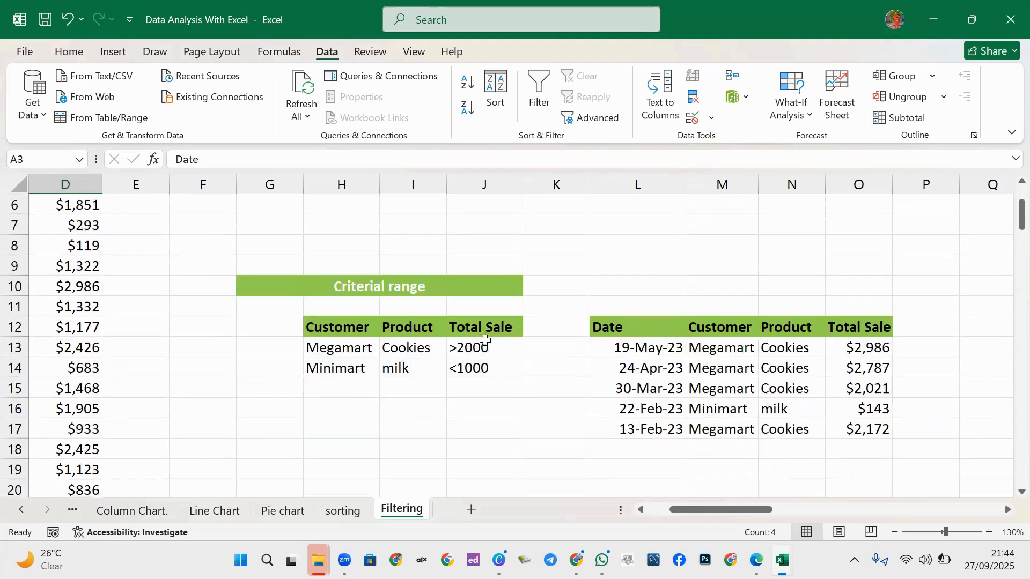
{"action": "scroll", "coordinate": [506, 349], "scroll_direction": "down", "scroll_amount": 1}
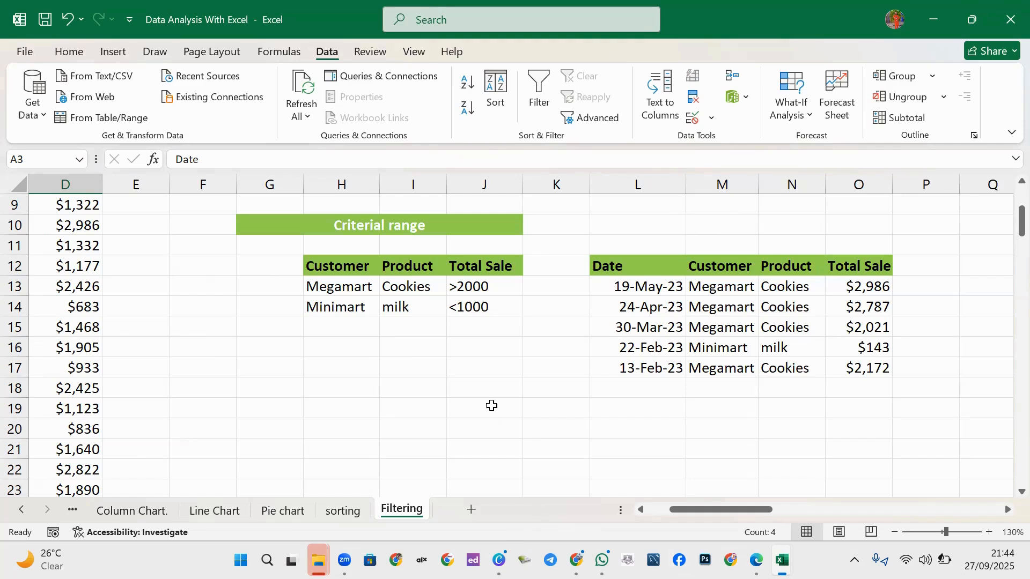
{"action": "mouse_move", "coordinate": [756, 560]}
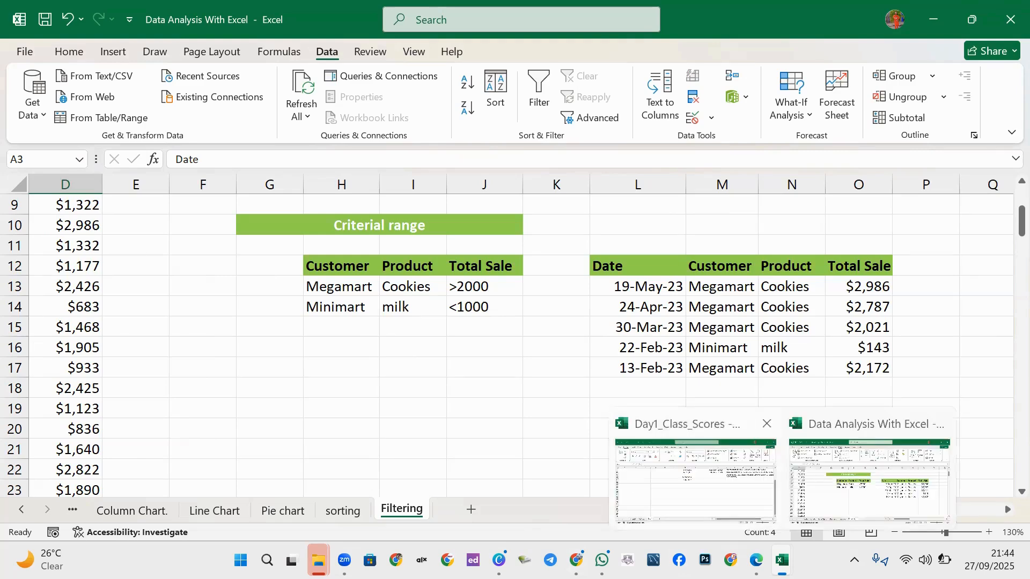
In Day1_Class_Scores, enter the labels PLUS, MINUS and TIMES in F14:F16.
{"action": "key", "text": "alt+Tab"}
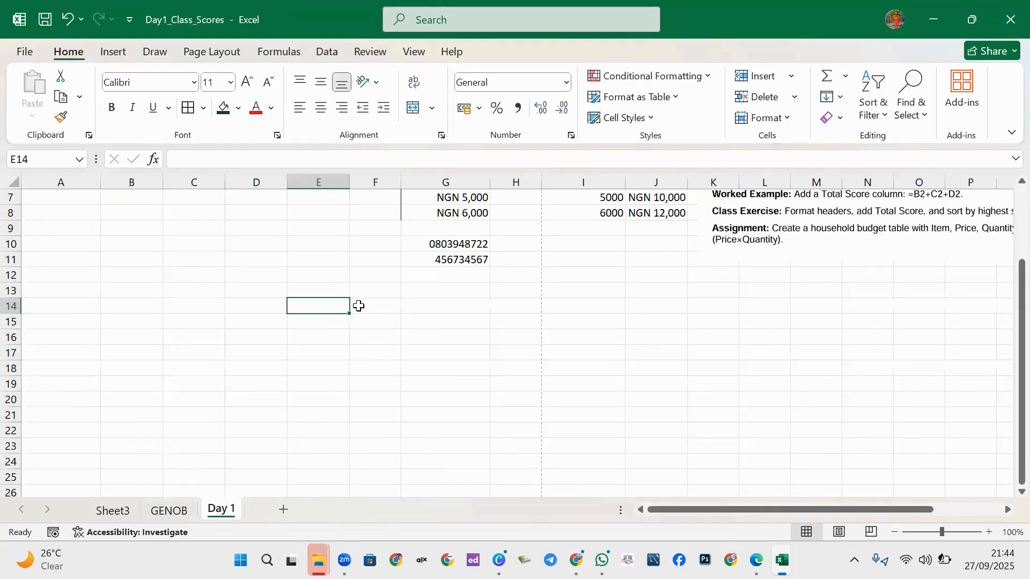
{"action": "left_click", "coordinate": [359, 306]}
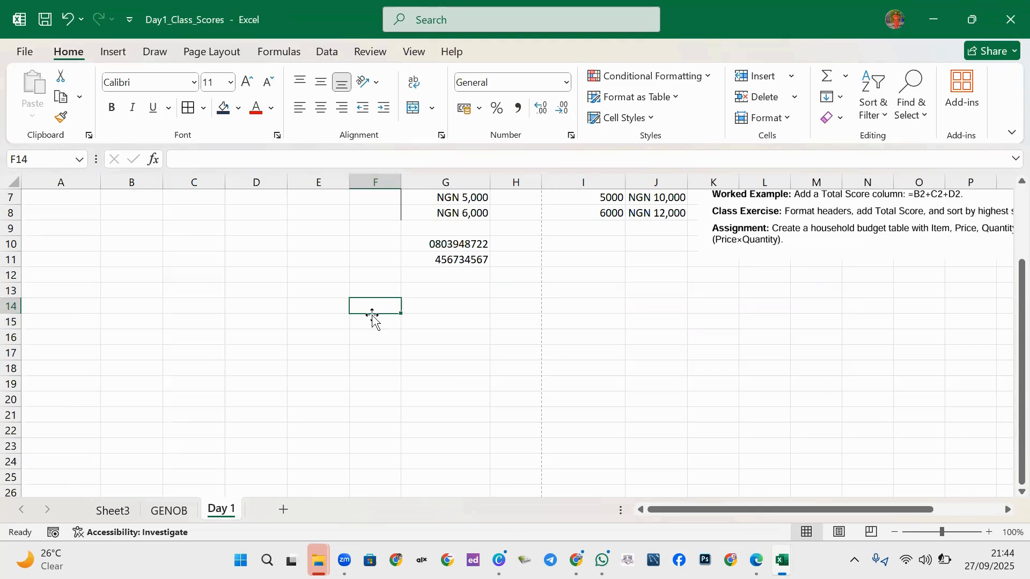
{"action": "type", "text": "PLUS"}
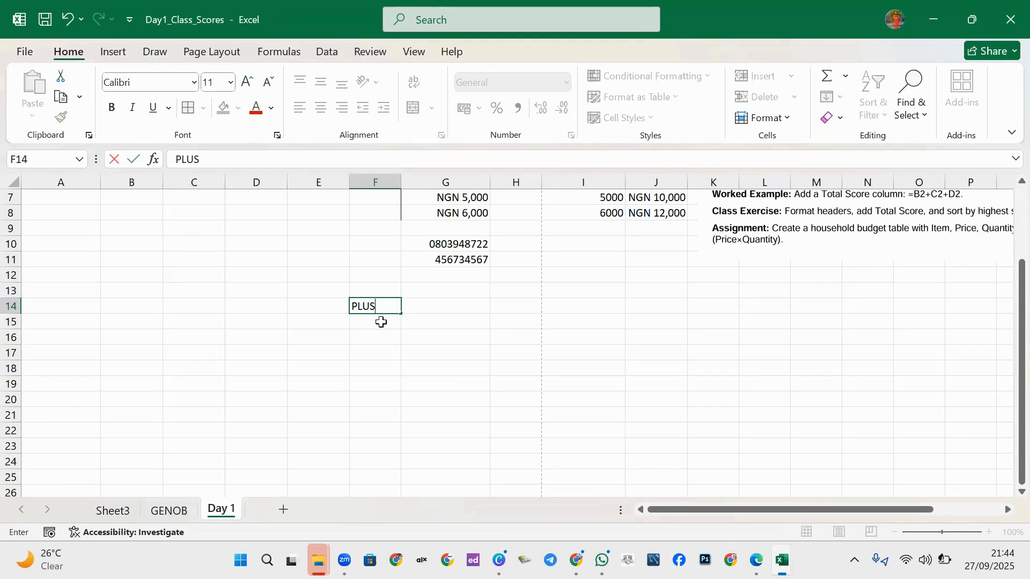
{"action": "key", "text": "Return"}
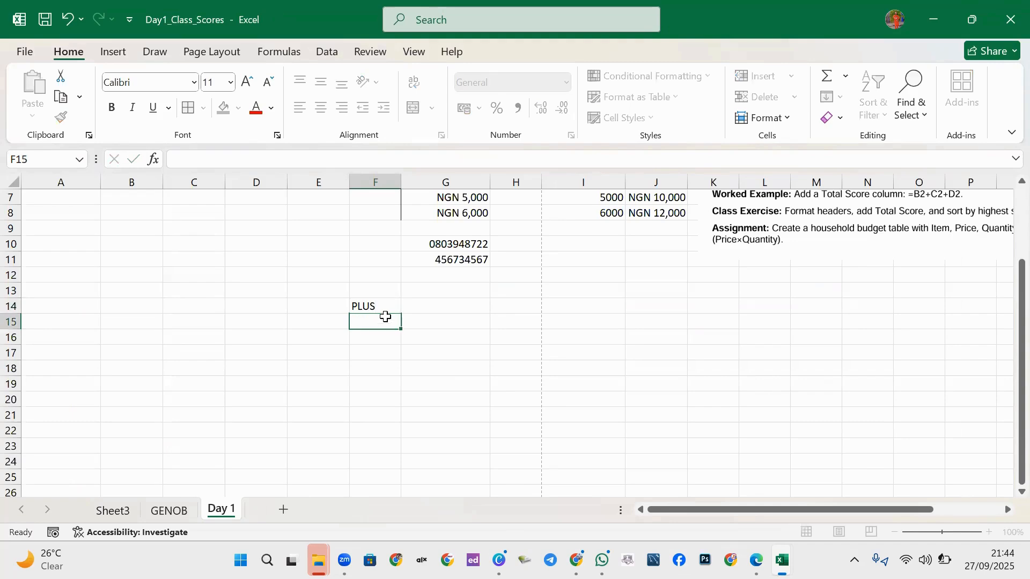
{"action": "type", "text": "MINUS"}
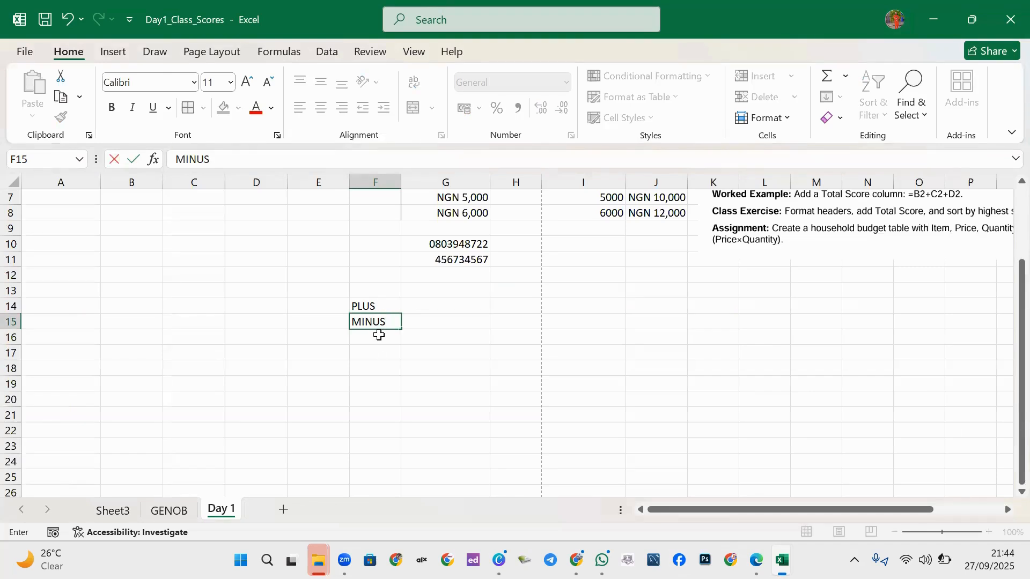
{"action": "left_click", "coordinate": [381, 335]}
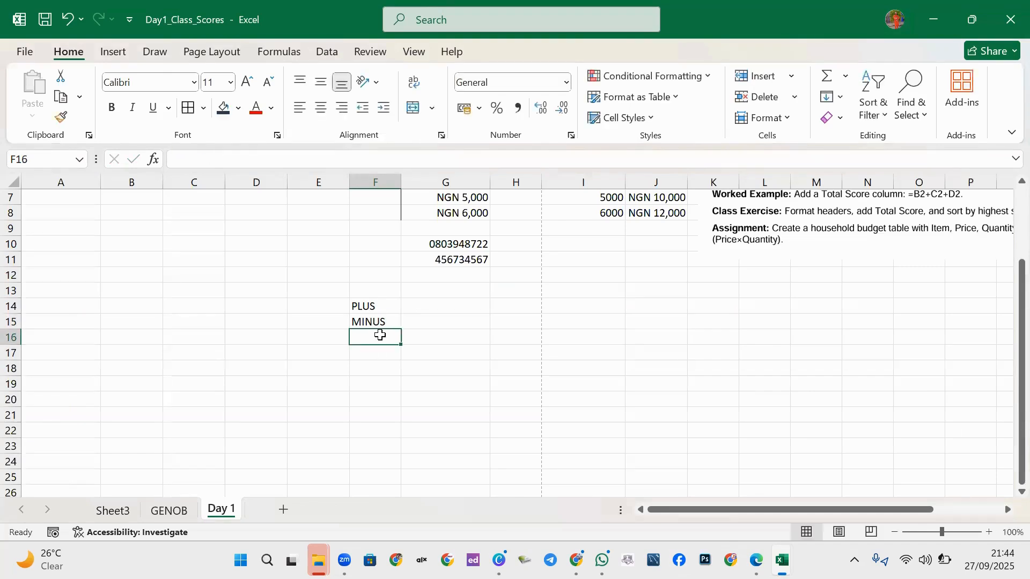
{"action": "type", "text": "TIMES"}
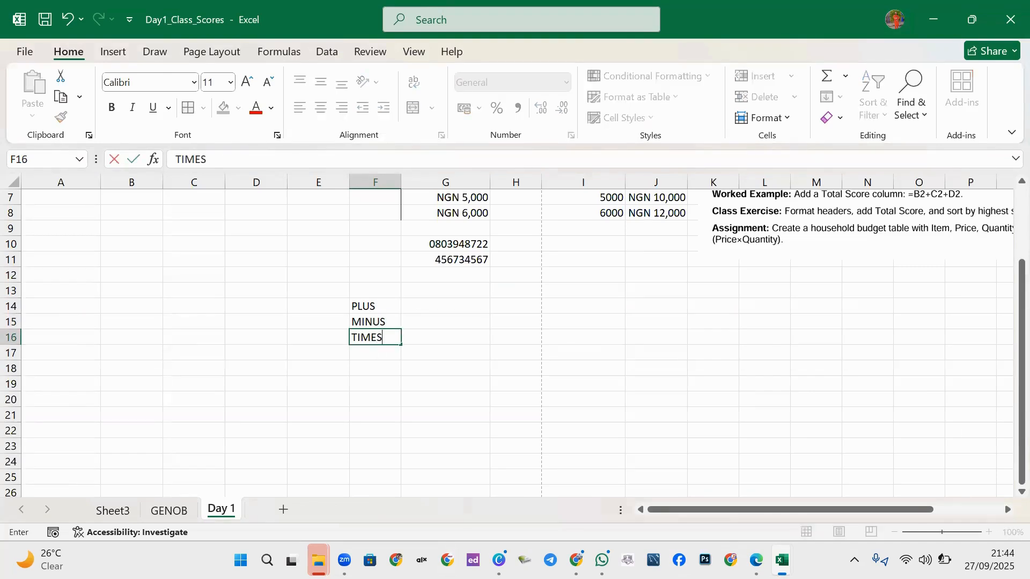
{"action": "left_click", "coordinate": [381, 350]}
Enter the labels DIVISION, PERCENTAGE and EXPONENT in F17:F19.
{"action": "type", "text": "DIVIS"}
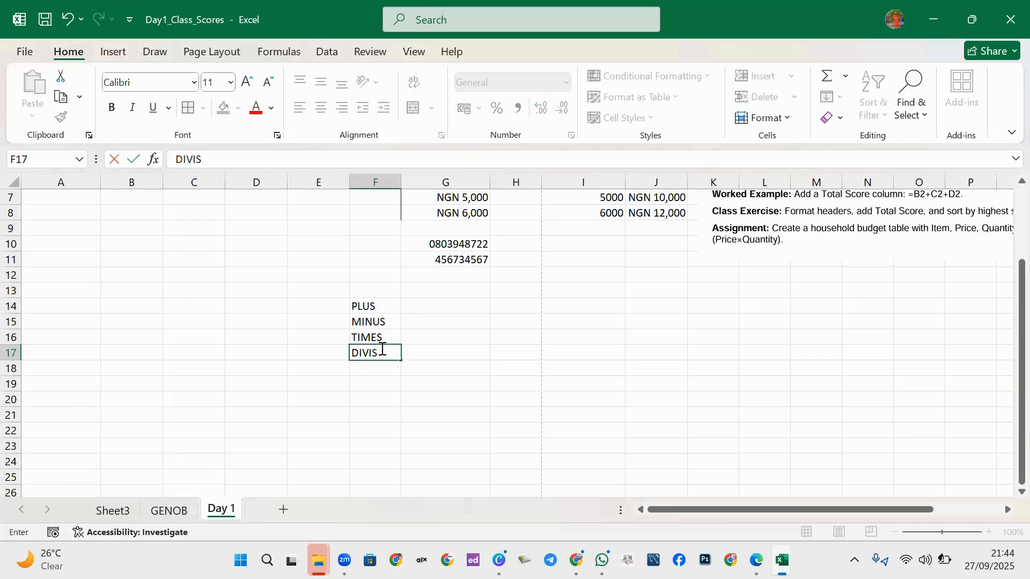
{"action": "type", "text": "ION"}
{"action": "left_click", "coordinate": [374, 369]}
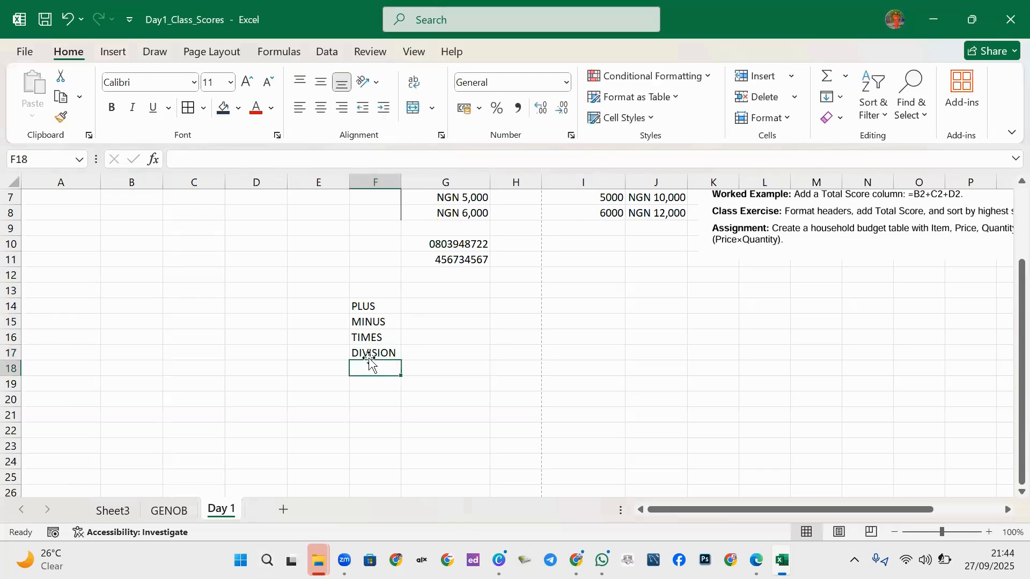
{"action": "type", "text": "PERC"}
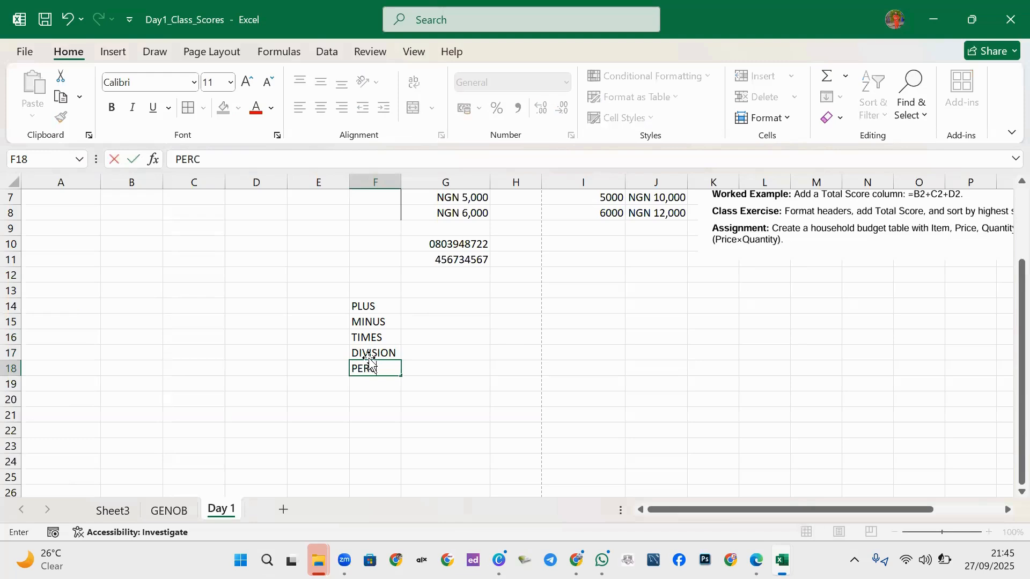
{"action": "type", "text": "R"}
{"action": "key", "text": "BackSpace"}
{"action": "type", "text": "ENTAGE"}
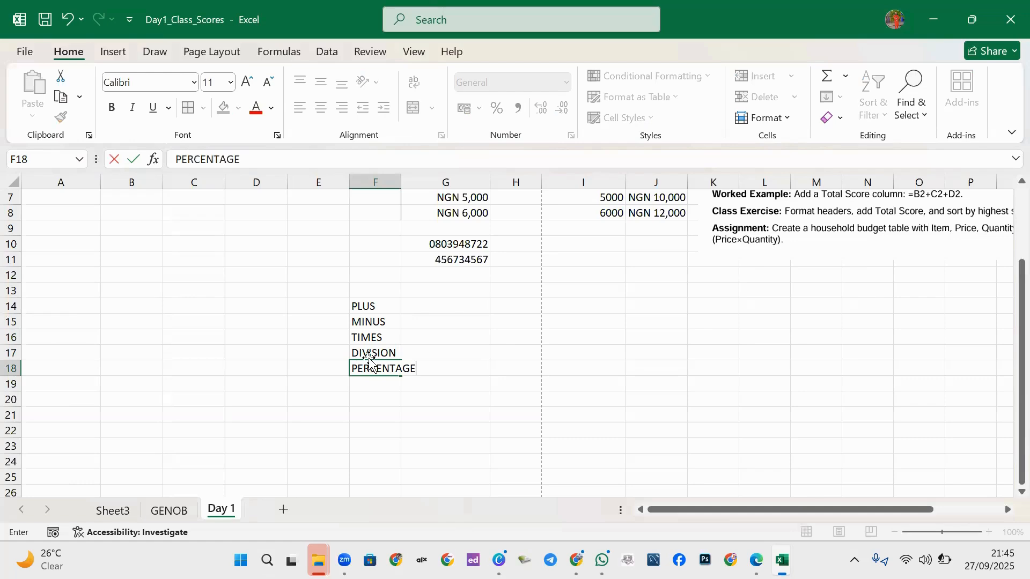
{"action": "left_click", "coordinate": [375, 384]}
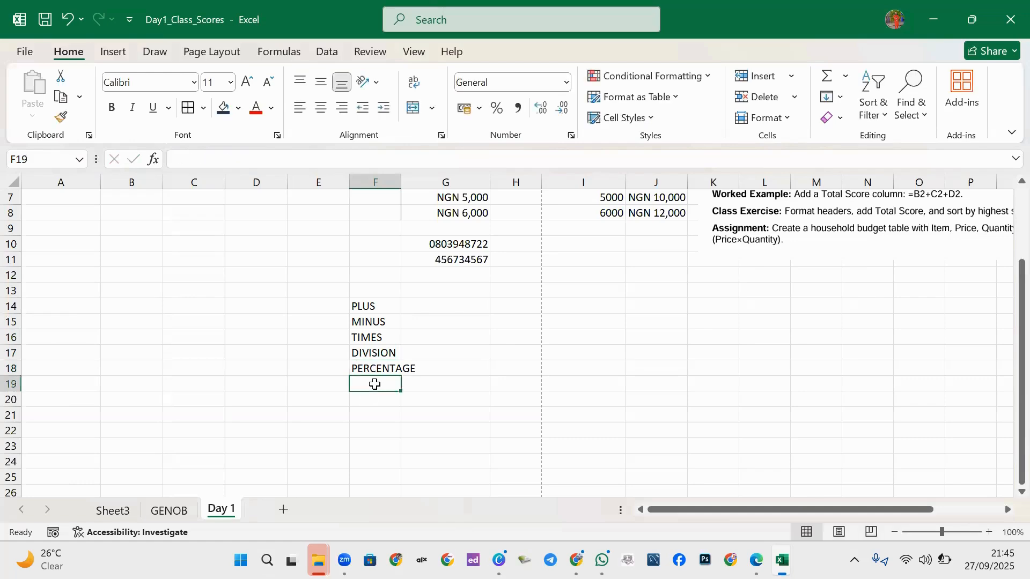
{"action": "type", "text": "EX"}
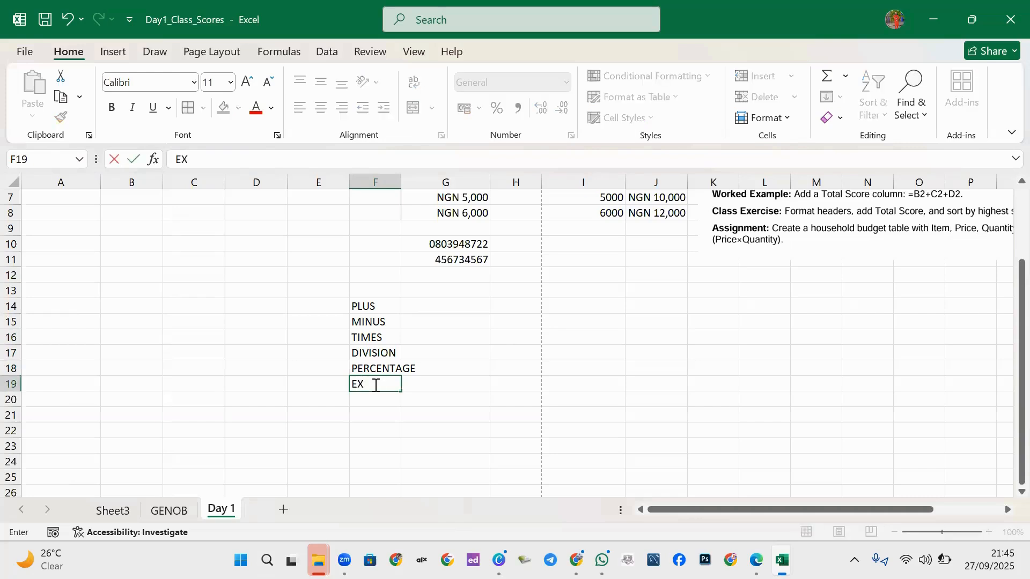
{"action": "type", "text": "PONENT"}
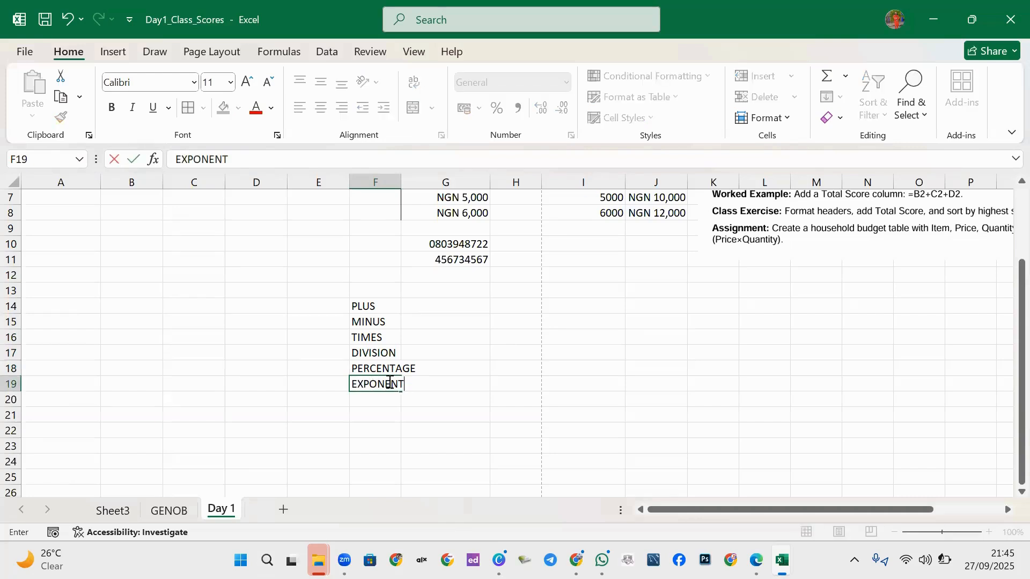
{"action": "left_click", "coordinate": [437, 369]}
Enter the operator symbols +, - and * as text in G14:G16.
{"action": "left_click", "coordinate": [432, 300]}
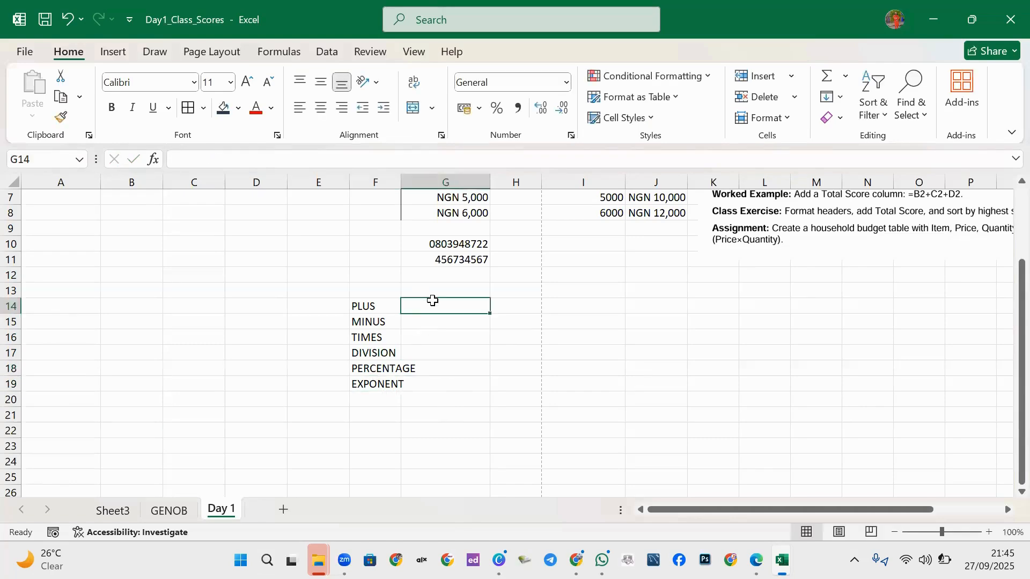
{"action": "type", "text": "'+"}
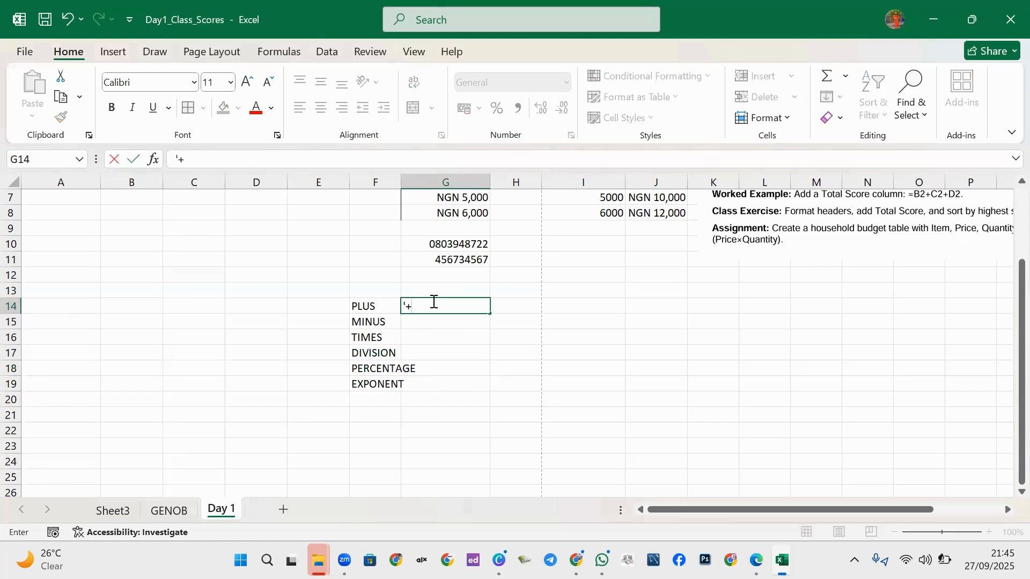
{"action": "left_click", "coordinate": [453, 323]}
{"action": "type", "text": "'-"}
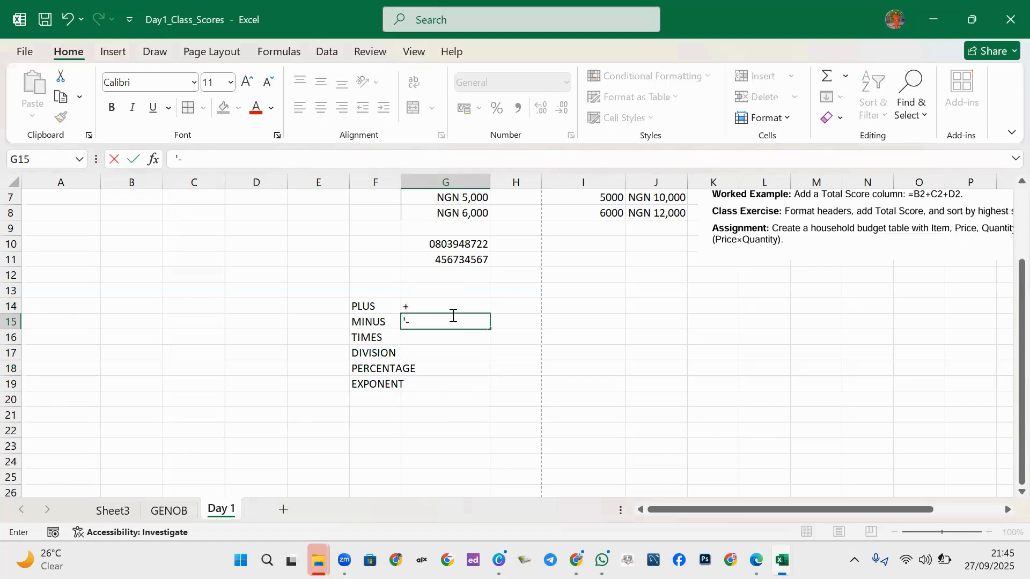
{"action": "left_click", "coordinate": [443, 337]}
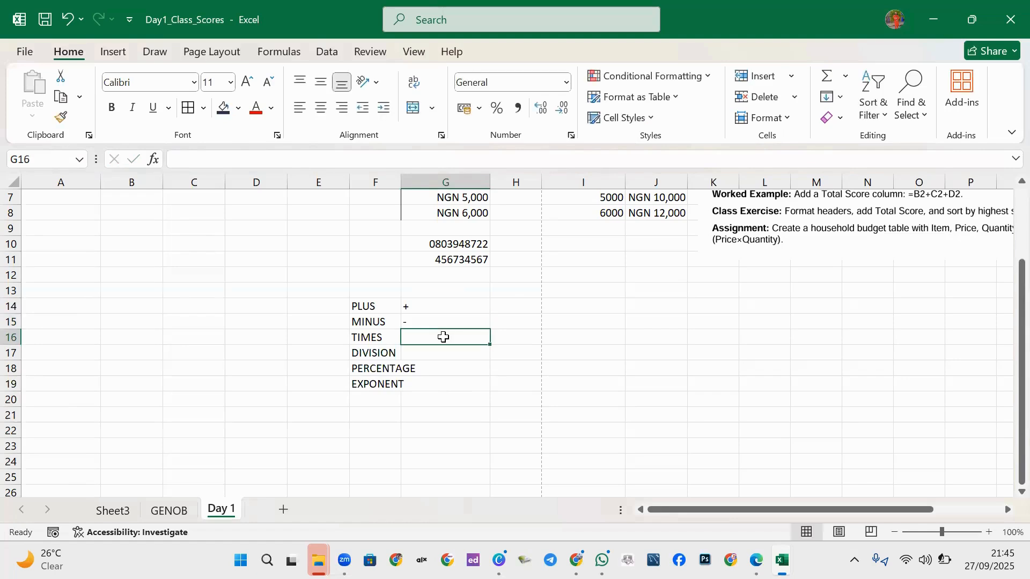
{"action": "type", "text": "'*"}
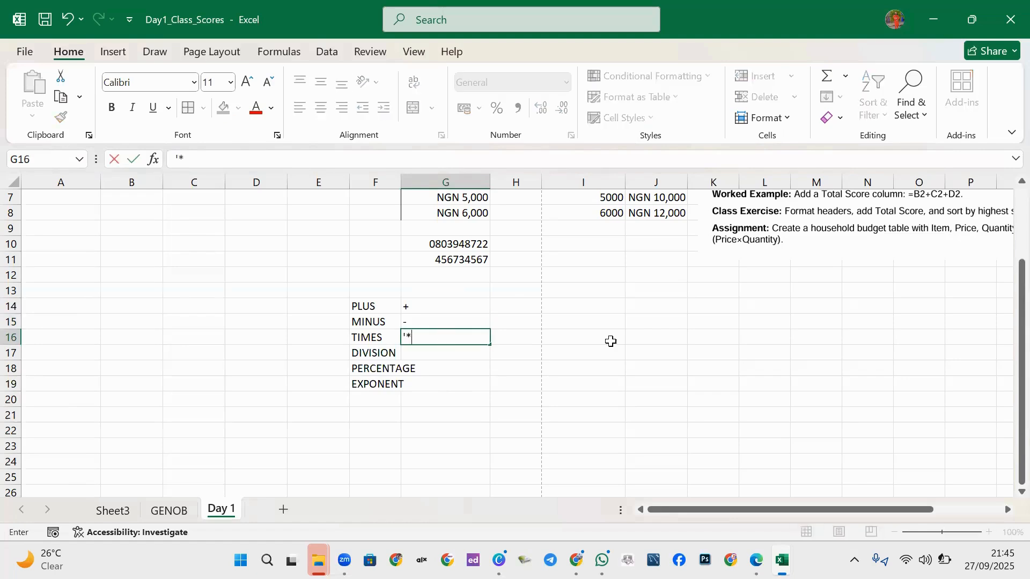
{"action": "left_click", "coordinate": [482, 350]}
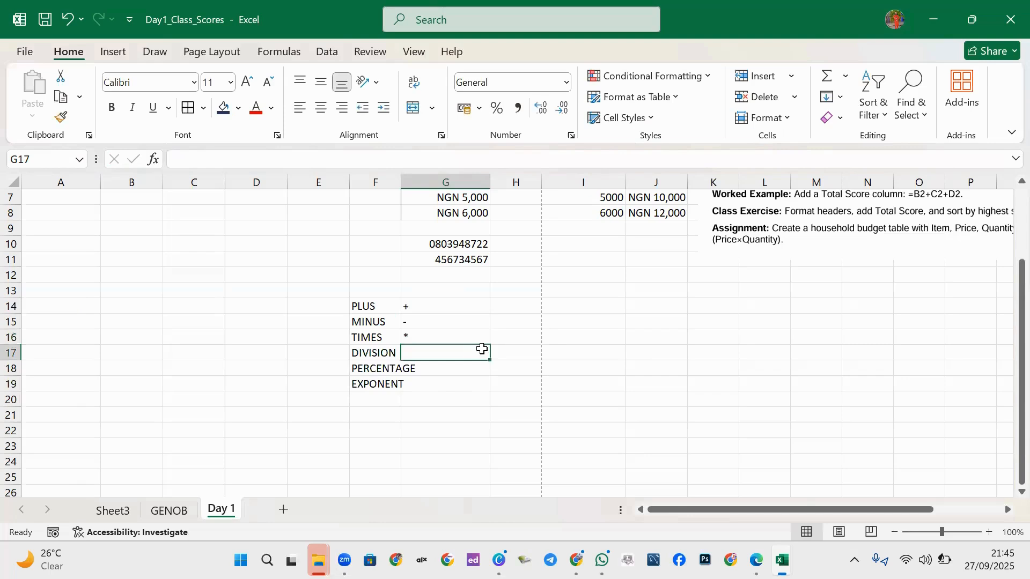
Enter the symbols '/, '% and '^ in G17:G19 beside their labels.
{"action": "type", "text": "'/"}
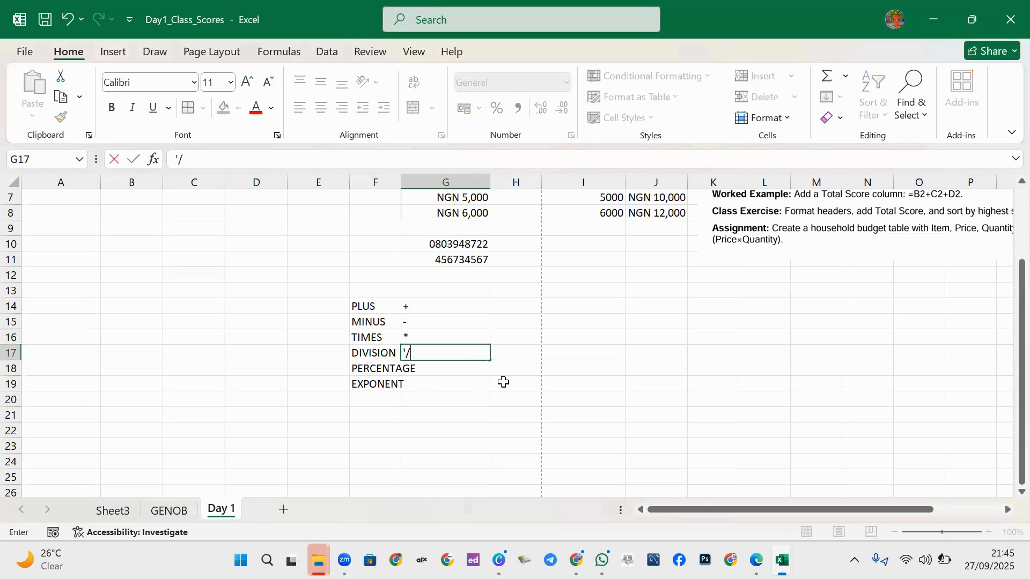
{"action": "left_click", "coordinate": [470, 367]}
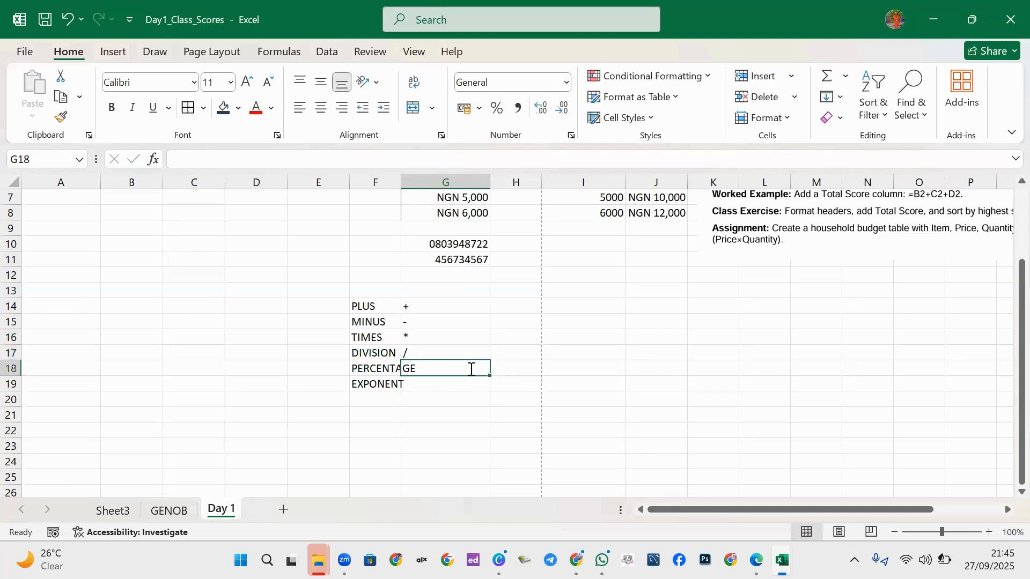
{"action": "type", "text": "'%"}
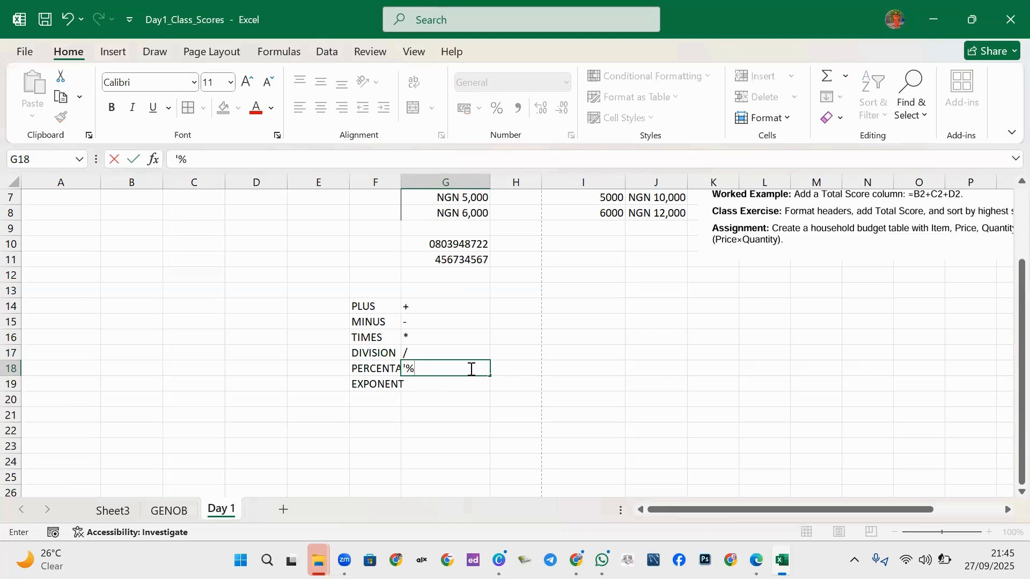
{"action": "left_click", "coordinate": [447, 390]}
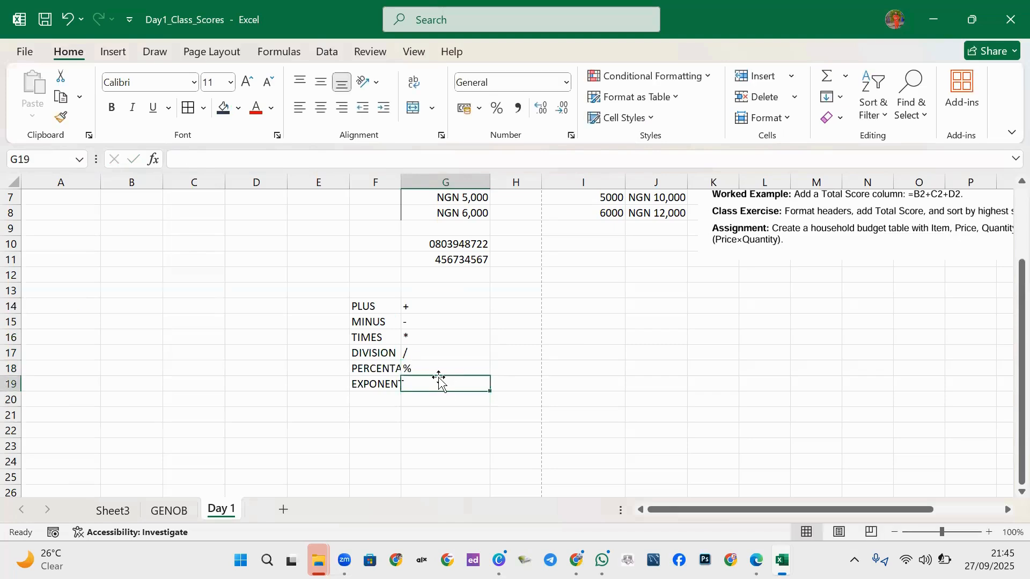
{"action": "type", "text": "'^"}
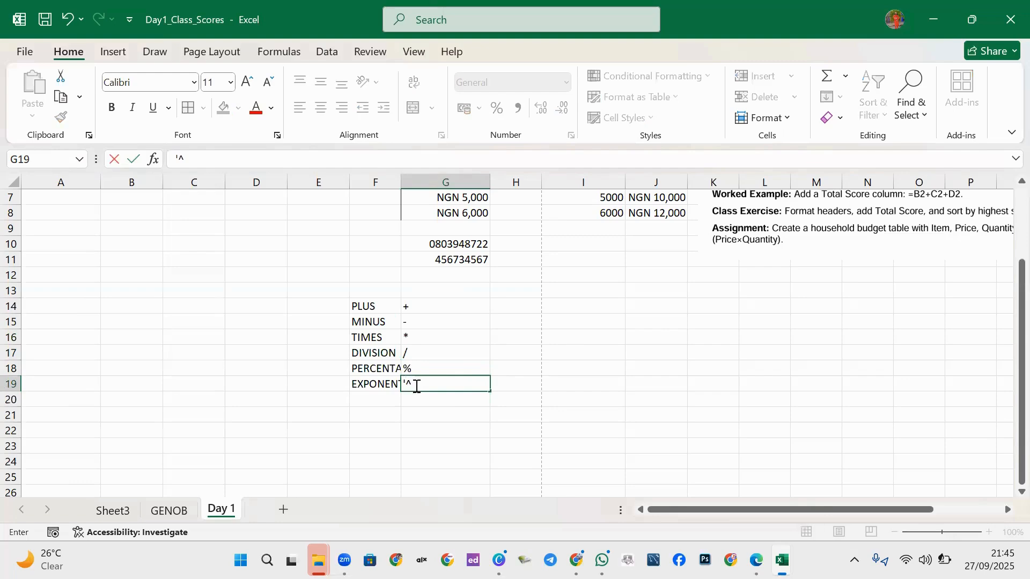
{"action": "left_click", "coordinate": [535, 369]}
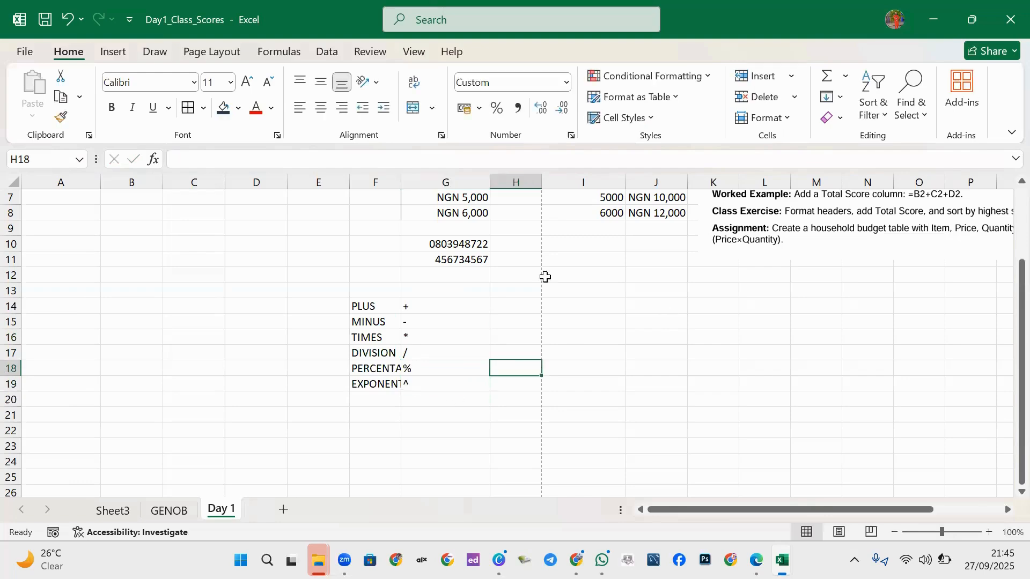
Enter 1 and 2 in I12:I13 and fill the number series down to I15.
{"action": "left_click", "coordinate": [586, 274]}
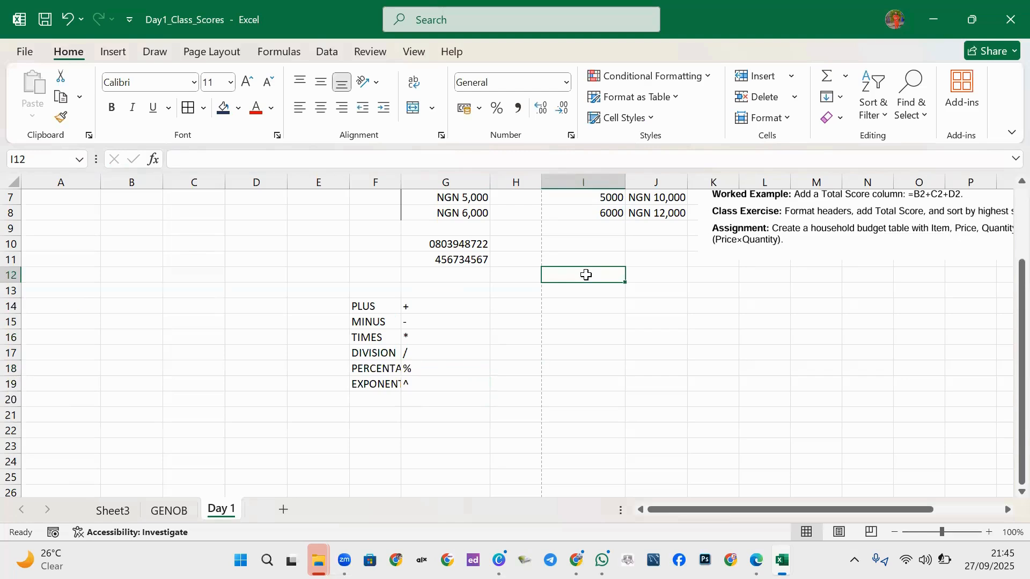
{"action": "type", "text": "1"}
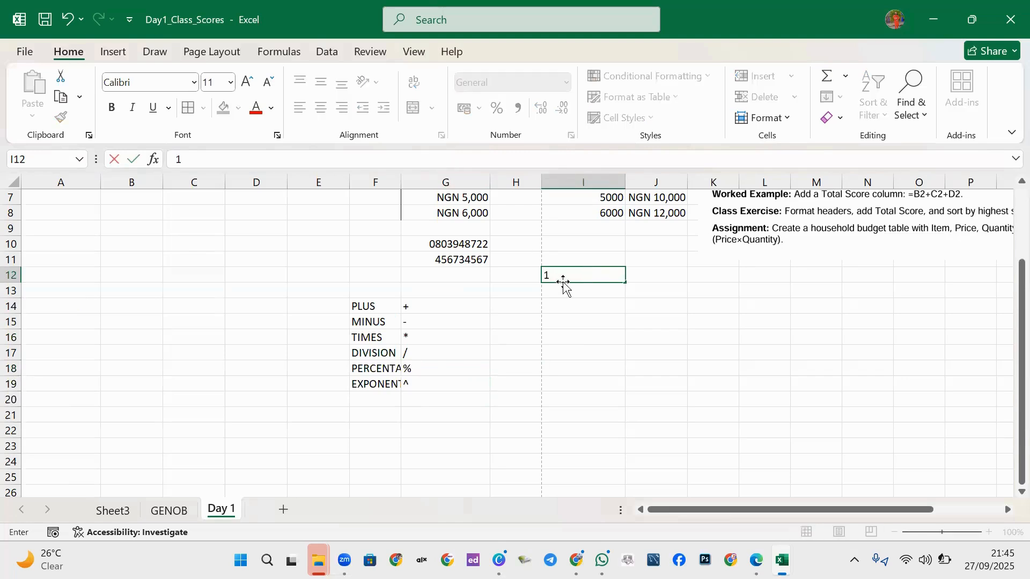
{"action": "left_click", "coordinate": [561, 290]}
{"action": "type", "text": "2"}
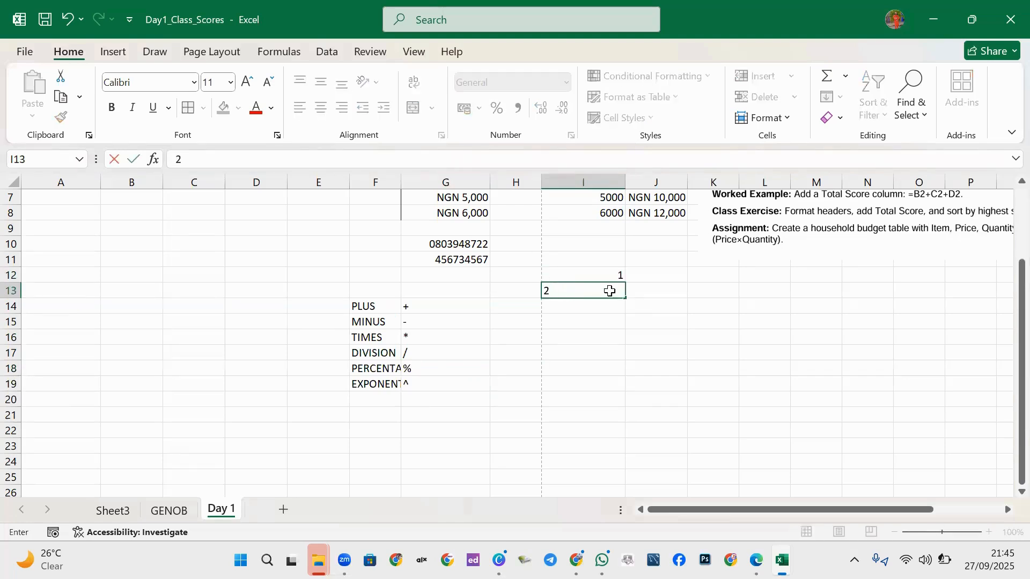
{"action": "key", "text": "Return"}
{"action": "left_click", "coordinate": [606, 273]}
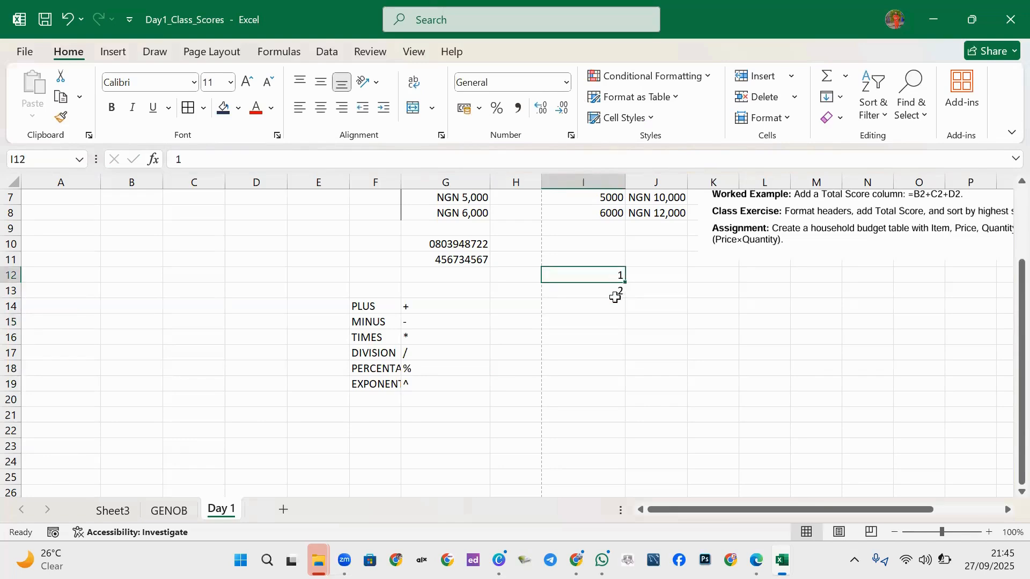
{"action": "left_click_drag", "start_coordinate": [617, 277], "coordinate": [624, 327]}
Type 5 in J12 and move it out to cell K11.
{"action": "left_click", "coordinate": [651, 271]}
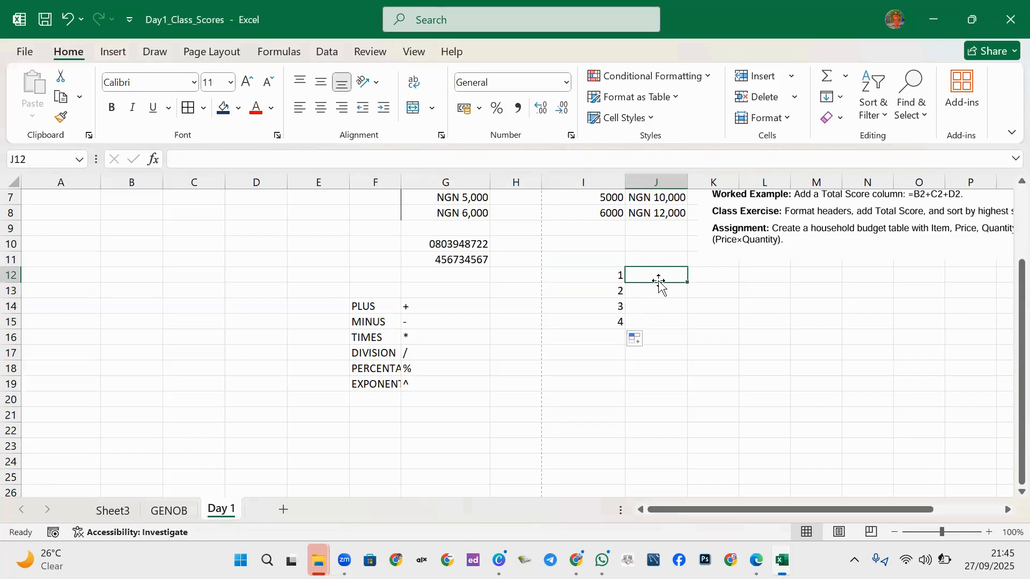
{"action": "type", "text": "5"}
{"action": "key", "text": "Return"}
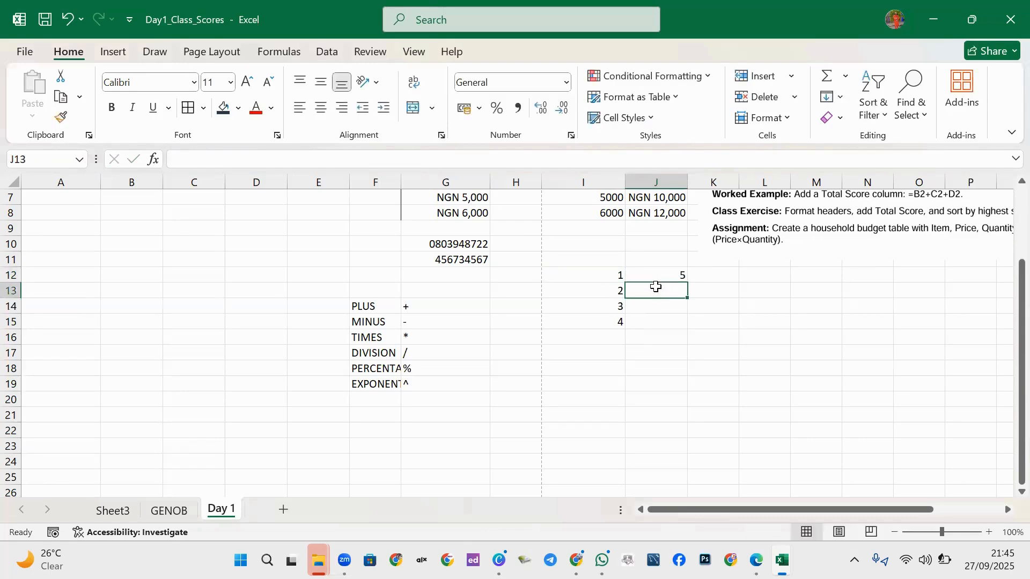
{"action": "left_click_drag", "start_coordinate": [677, 273], "coordinate": [750, 224]}
{"action": "left_click", "coordinate": [723, 261]}
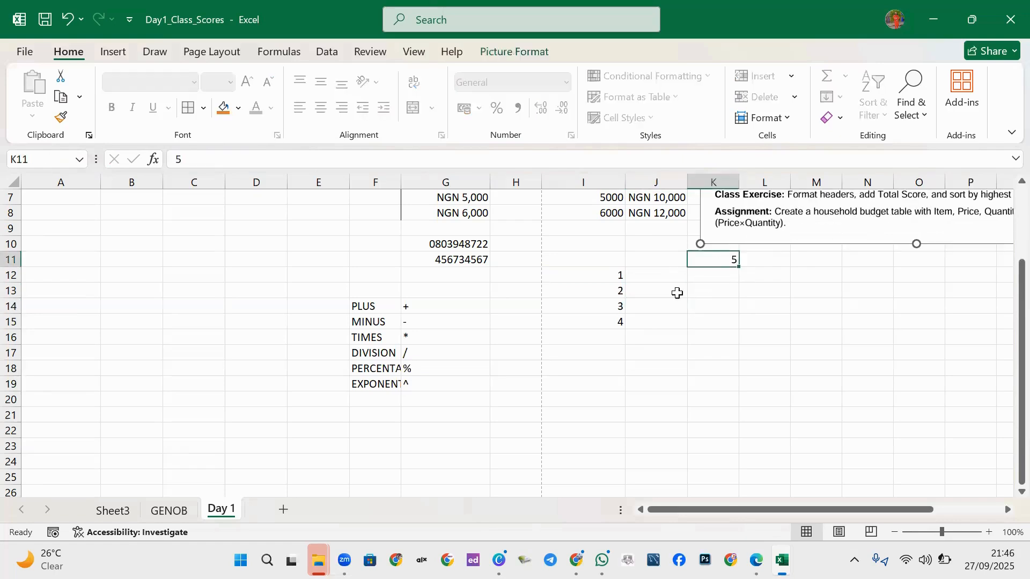
{"action": "left_click", "coordinate": [673, 276]}
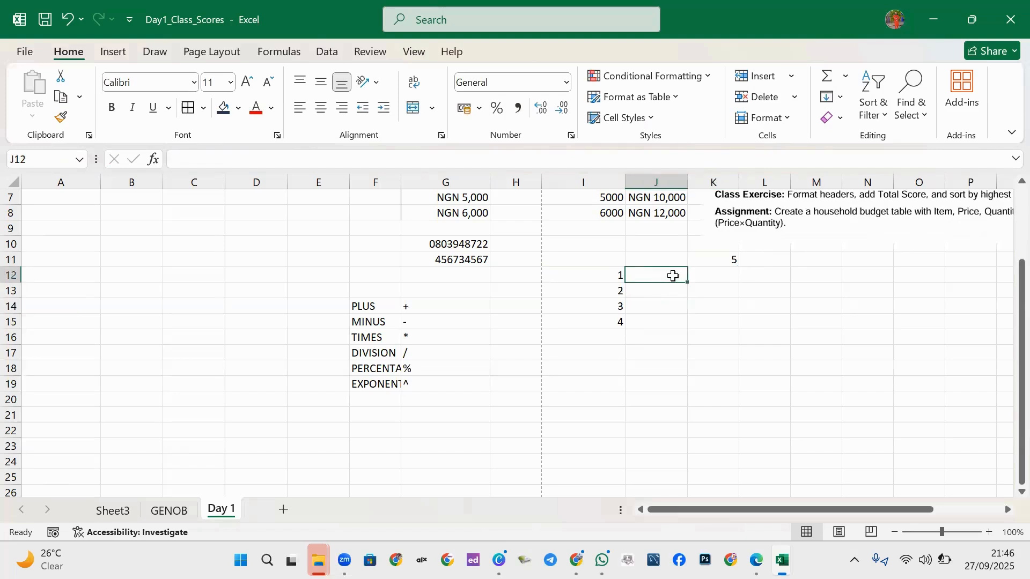
{"action": "left_click", "coordinate": [722, 259]}
{"action": "left_click", "coordinate": [649, 274]}
Clear the trial number series from I12:I15.
{"action": "left_click_drag", "start_coordinate": [616, 273], "coordinate": [606, 328]}
{"action": "left_click", "coordinate": [604, 307]}
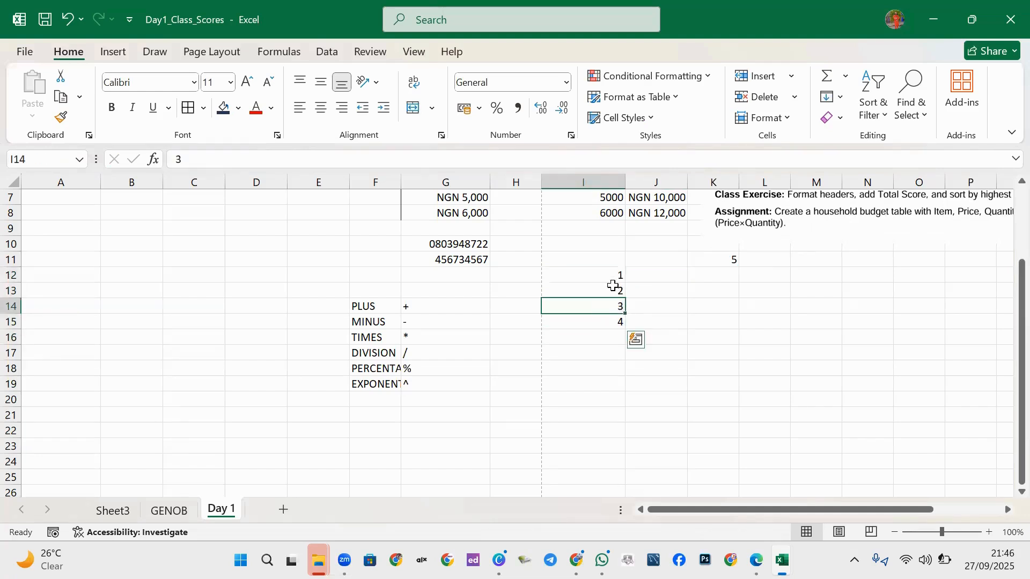
{"action": "left_click", "coordinate": [605, 289]}
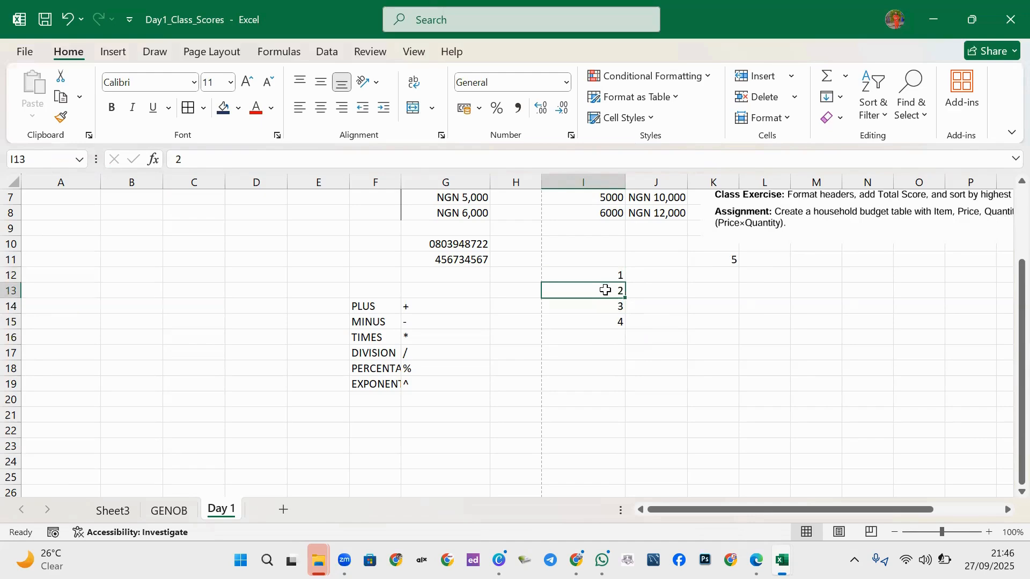
{"action": "type", "text": "1"}
{"action": "left_click", "coordinate": [618, 271]}
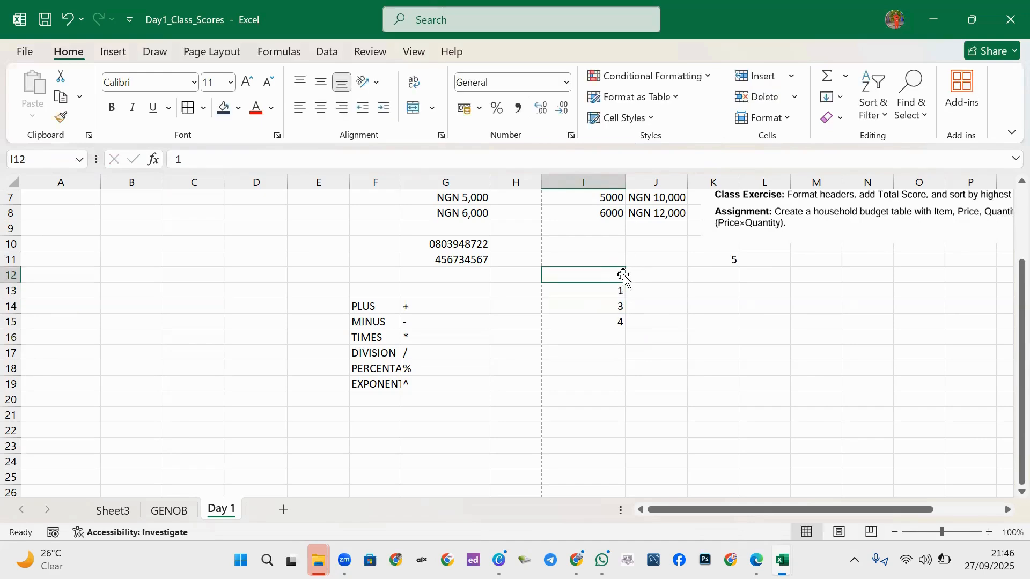
{"action": "key", "text": "Delete"}
{"action": "left_click", "coordinate": [612, 305]}
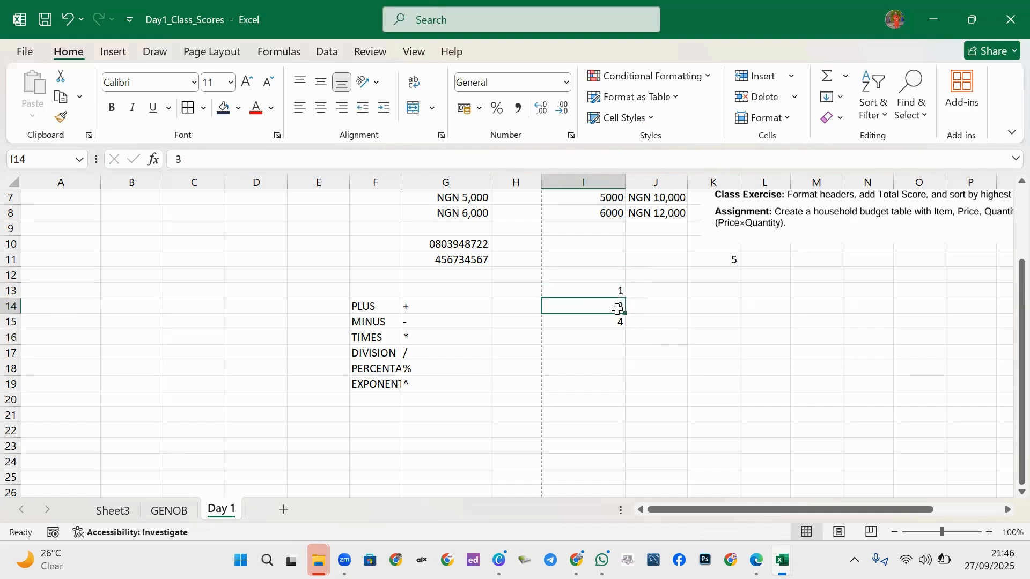
{"action": "type", "text": "2"}
{"action": "left_click_drag", "start_coordinate": [618, 295], "coordinate": [623, 328]}
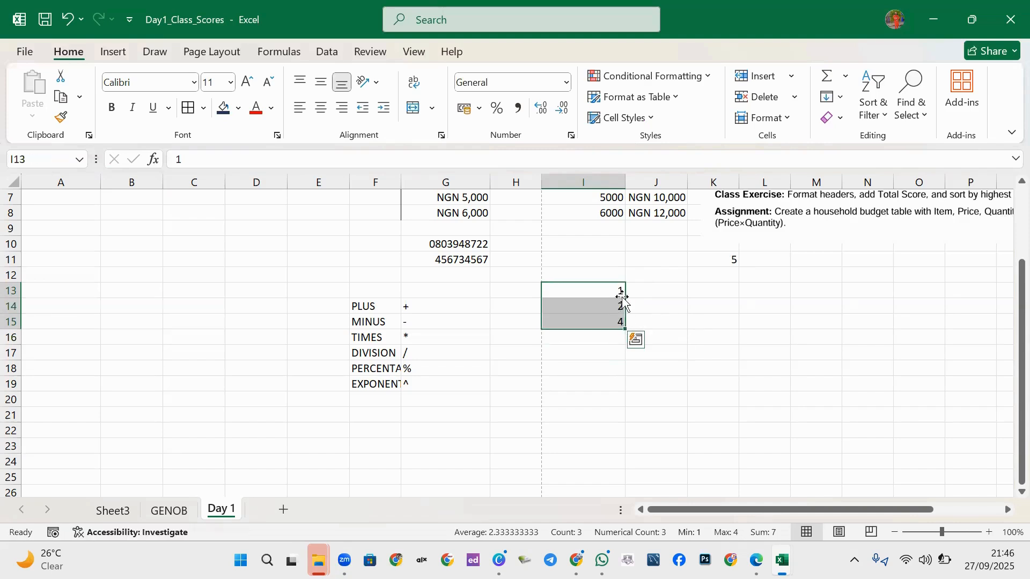
{"action": "key", "text": "Delete"}
Enter the sample operands 2 in I12 and 6 in J12.
{"action": "left_click", "coordinate": [615, 277]}
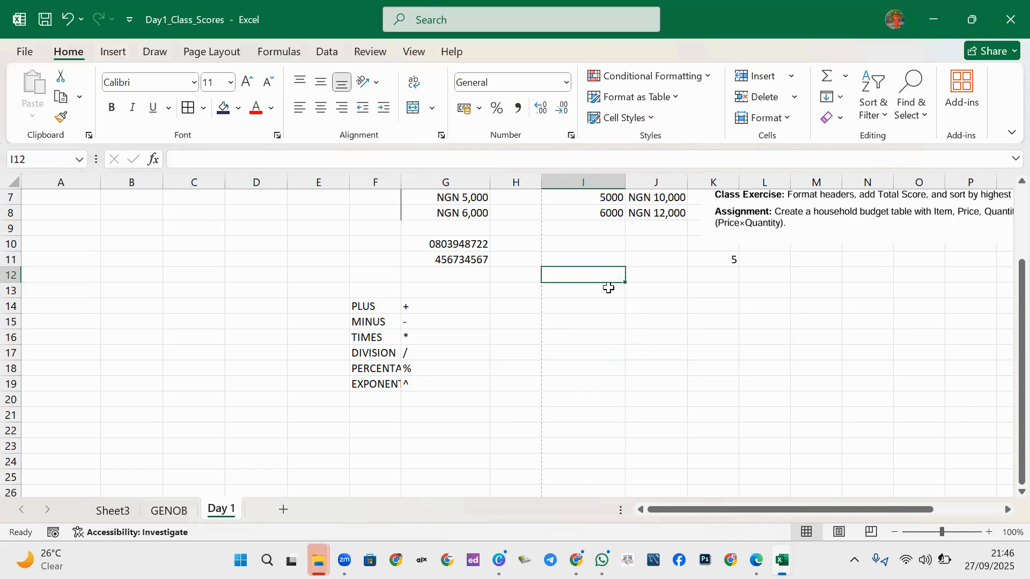
{"action": "type", "text": "2"}
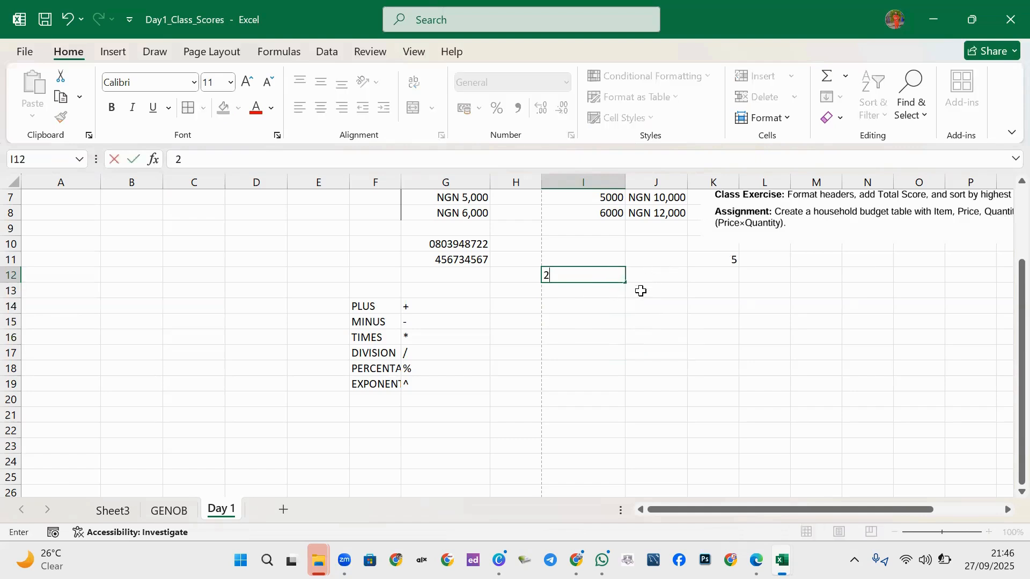
{"action": "left_click", "coordinate": [646, 276]}
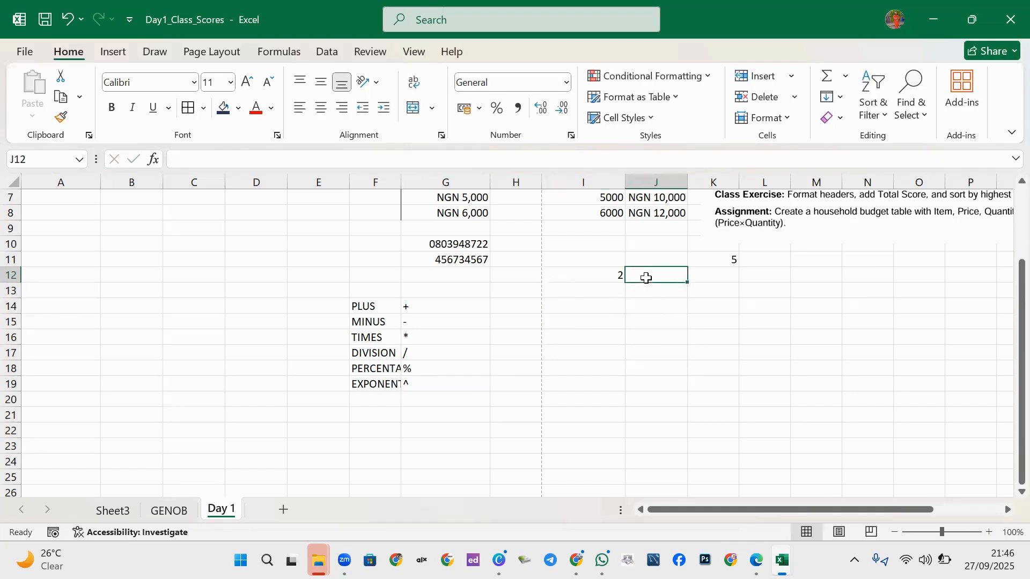
{"action": "type", "text": "6"}
{"action": "key", "text": "Return"}
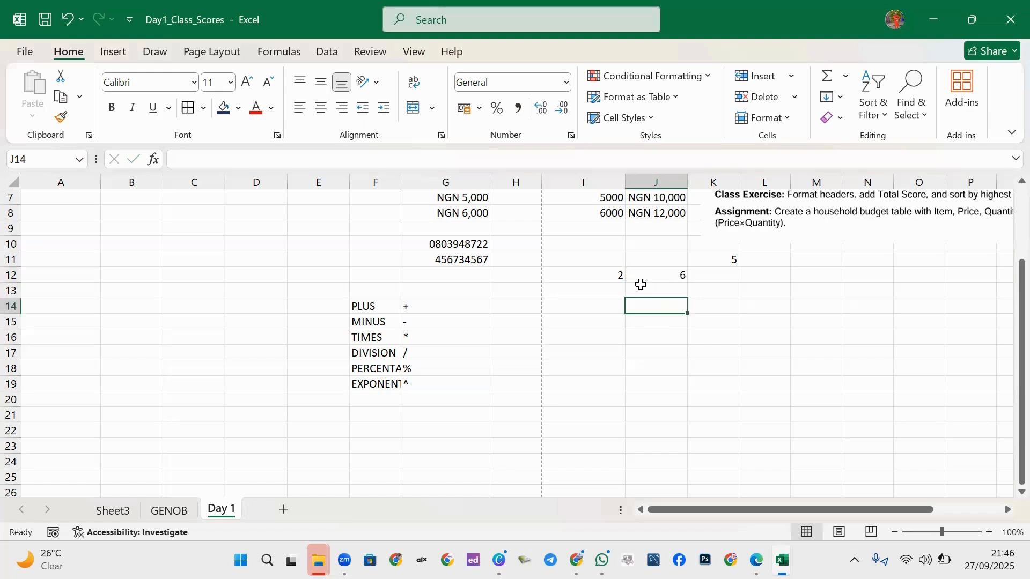
Enter =I12+J12 in I14 beside PLUS, giving 8.
{"action": "left_click", "coordinate": [595, 307]}
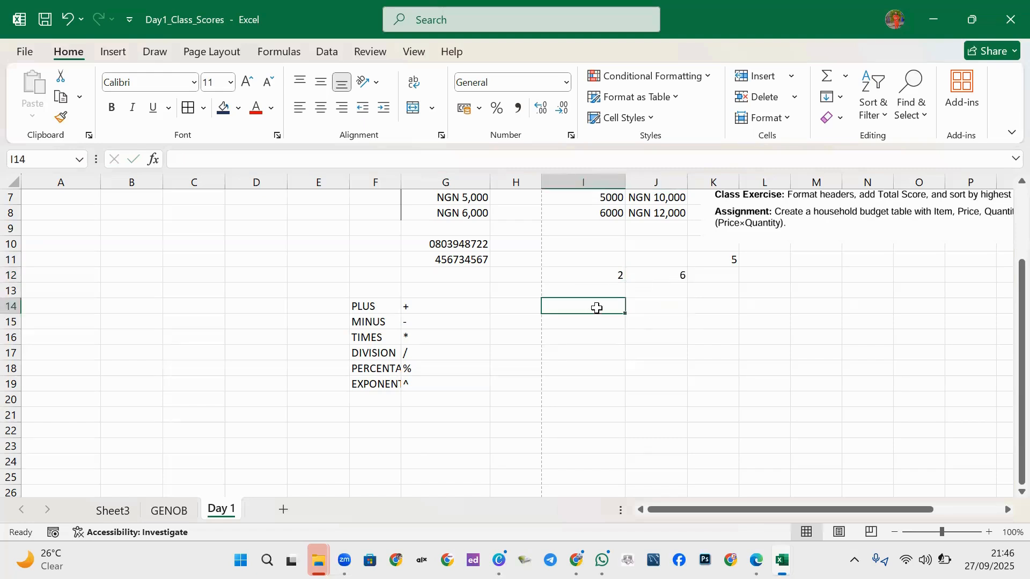
{"action": "type", "text": "="}
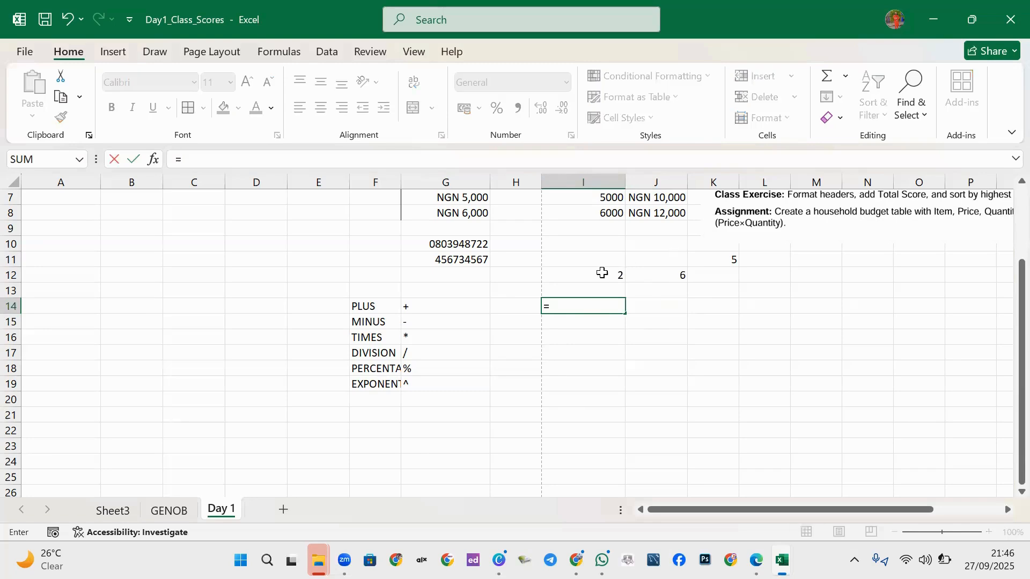
{"action": "left_click", "coordinate": [610, 275]}
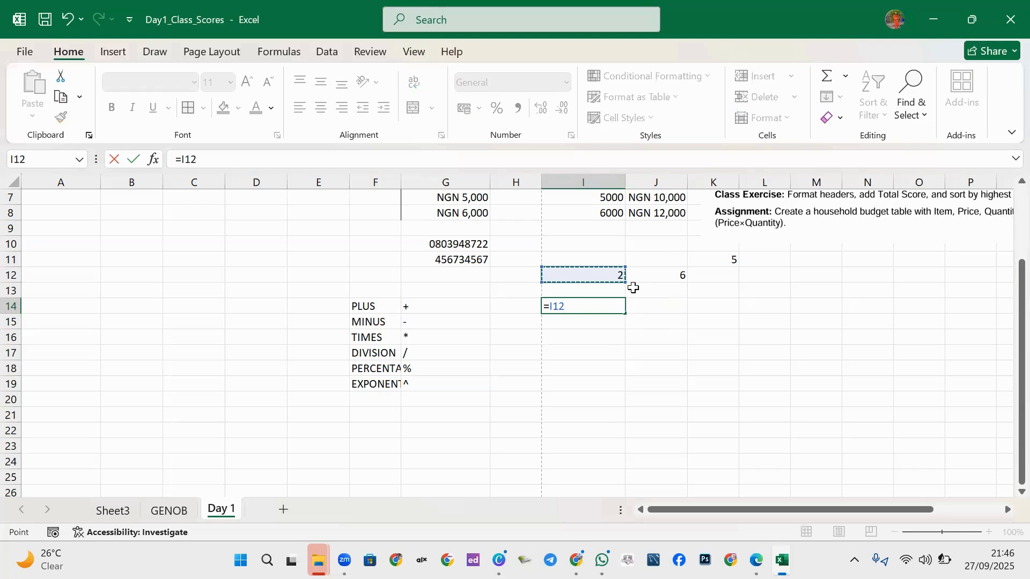
{"action": "type", "text": "+"}
{"action": "left_click", "coordinate": [676, 279]}
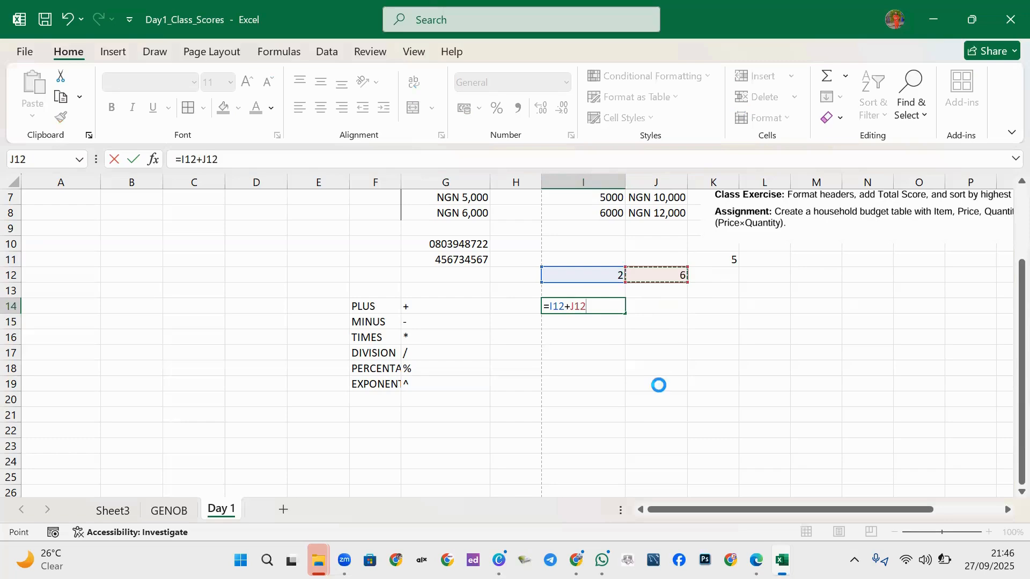
{"action": "key", "text": "Return"}
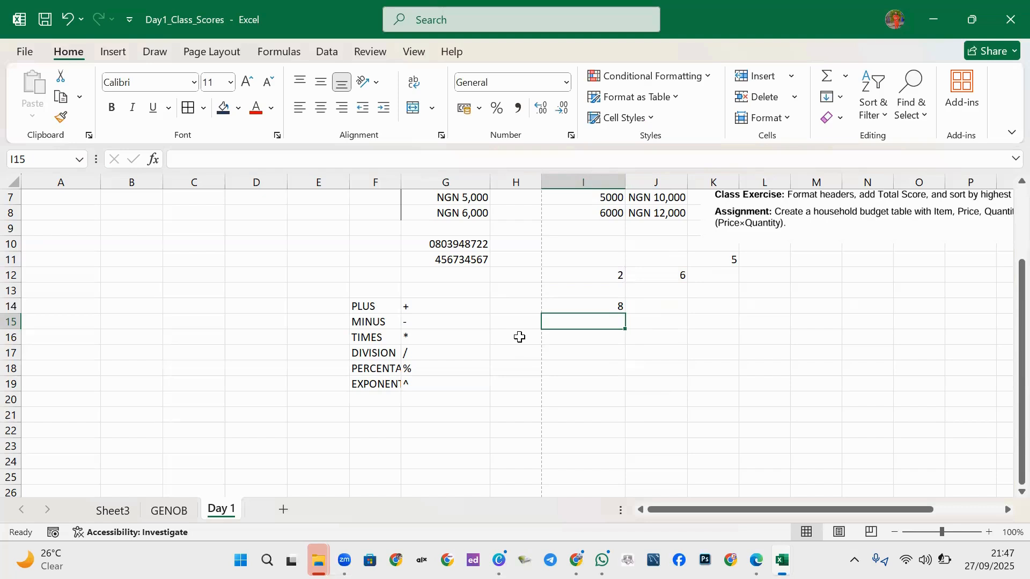
Enter the subtraction formula =I12-J12 in I15, fixing the mistyped J15 reference.
{"action": "type", "text": "="}
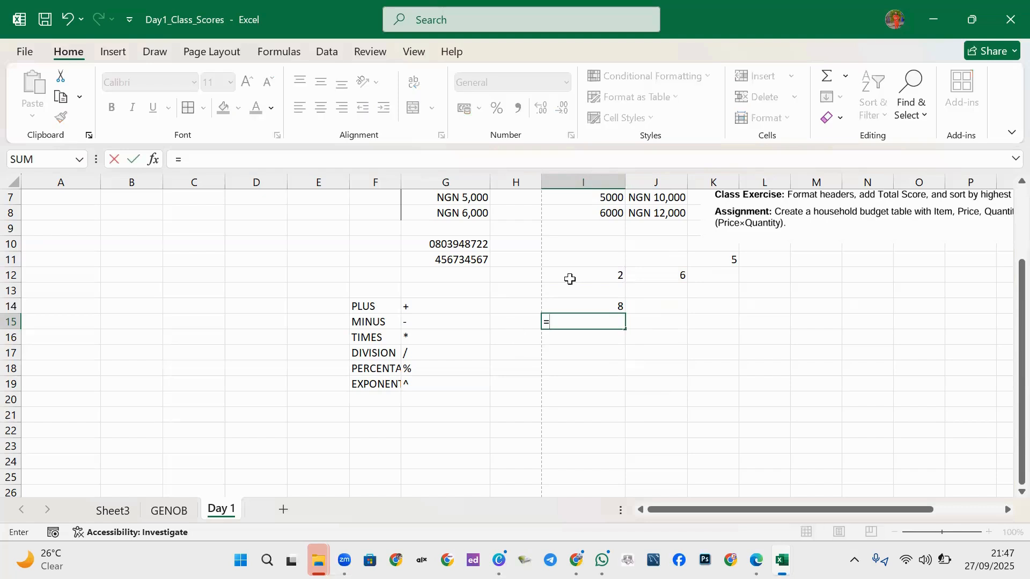
{"action": "left_click", "coordinate": [590, 280]}
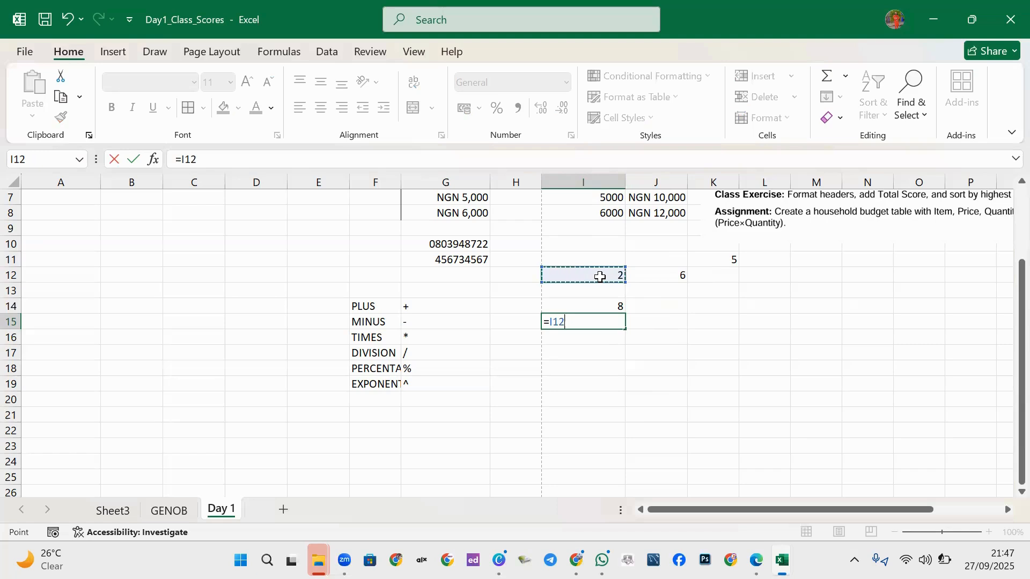
{"action": "type", "text": "-J15"}
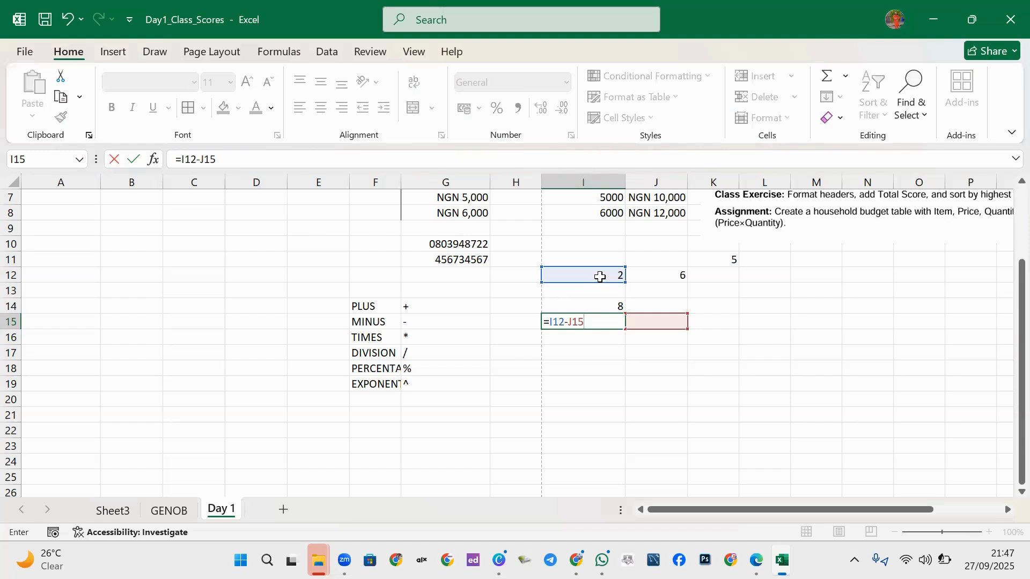
{"action": "key", "text": "BackSpace"}
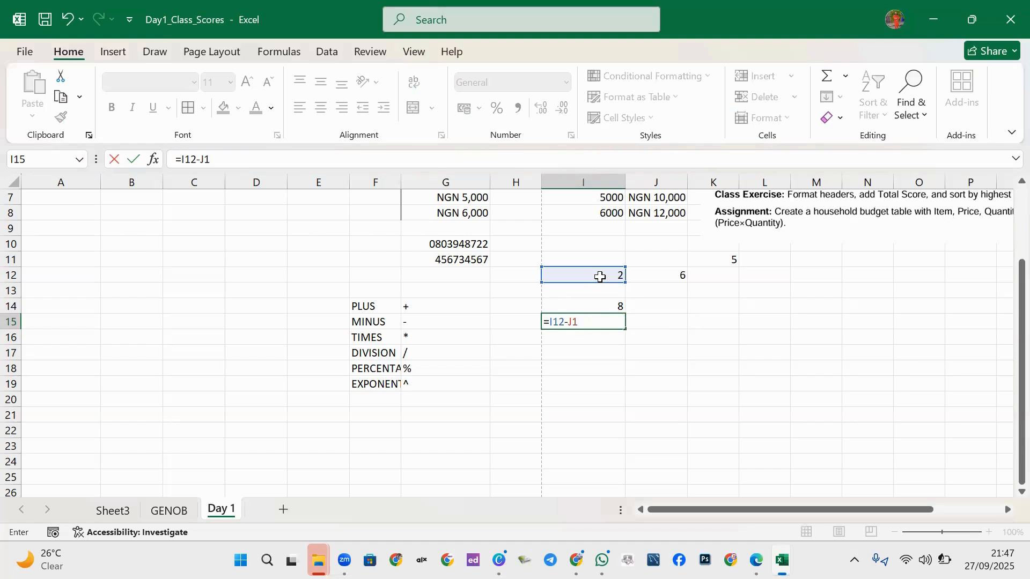
{"action": "type", "text": "2"}
{"action": "key", "text": "Return"}
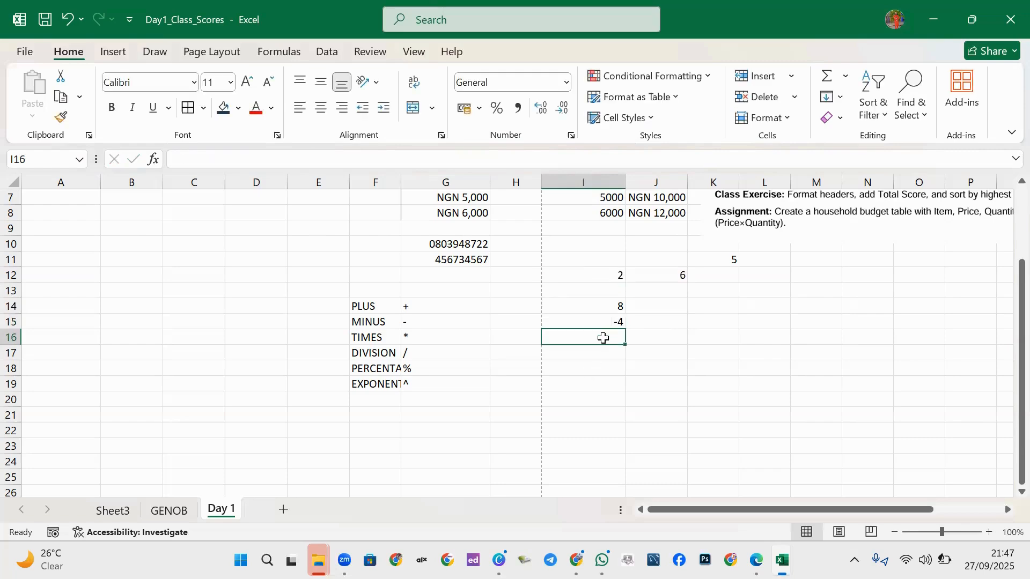
Enter =I12*J12 in I16, giving 12.
{"action": "type", "text": "+"}
{"action": "key", "text": "BackSpace"}
{"action": "type", "text": "="}
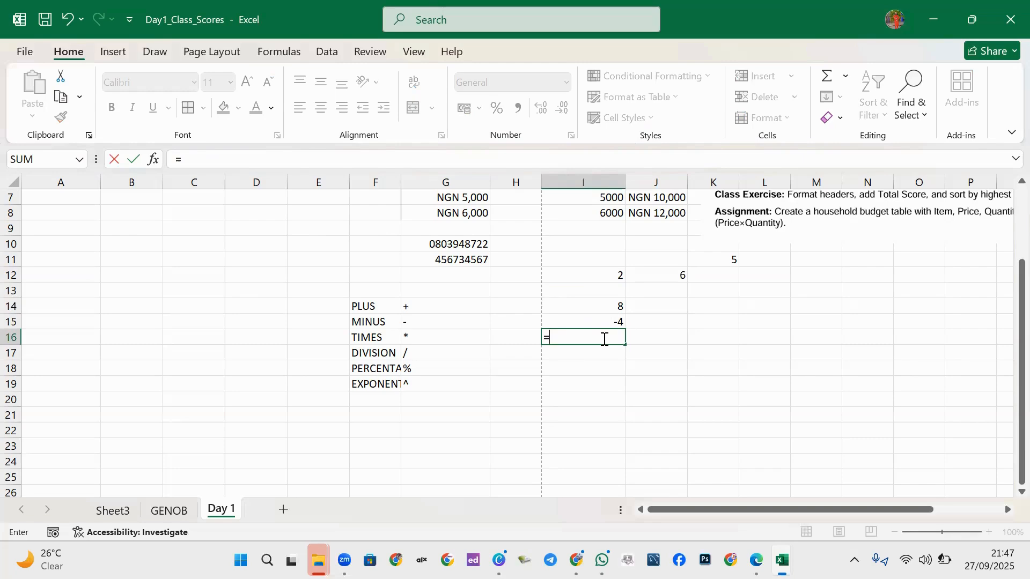
{"action": "type", "text": "I12"}
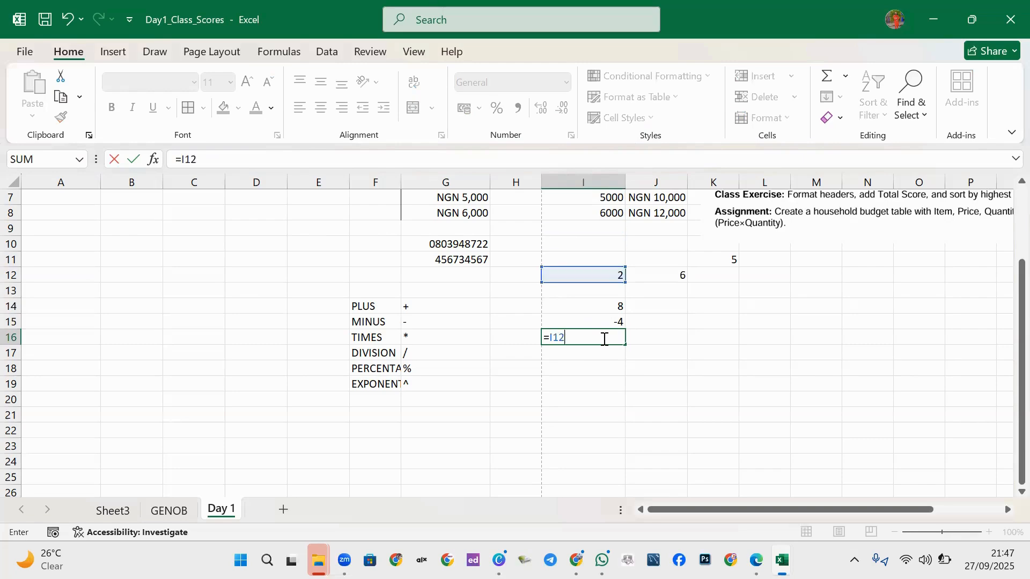
{"action": "type", "text": "*J12"}
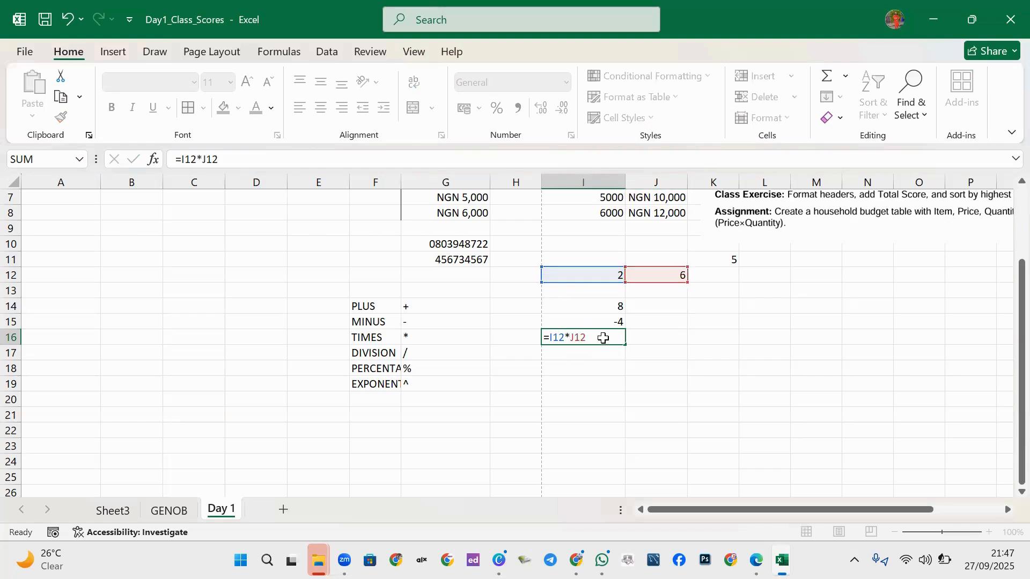
{"action": "key", "text": "Return"}
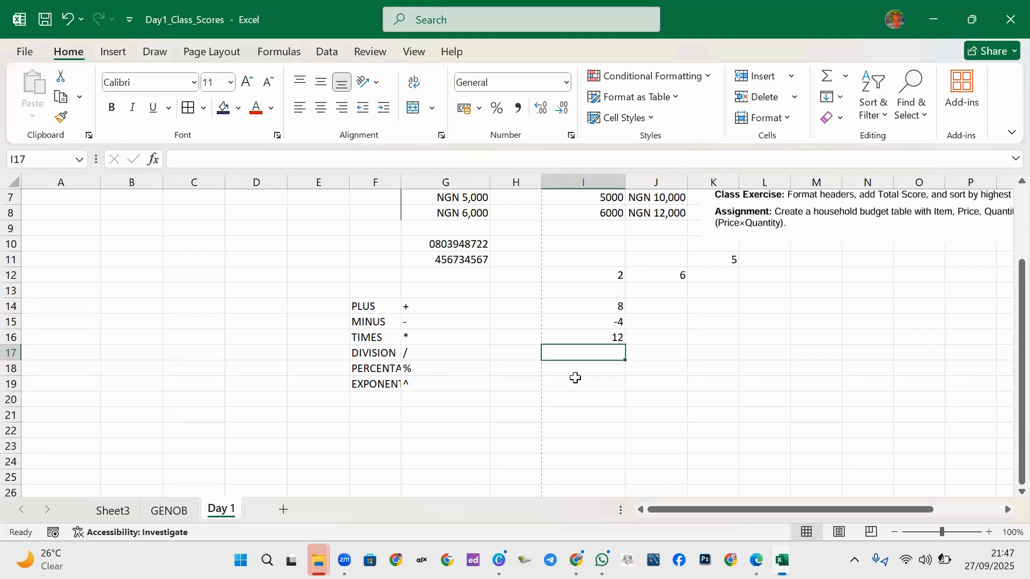
Enter the percentage formula =I12%*J12 in I17, giving 0.12.
{"action": "type", "text": "="}
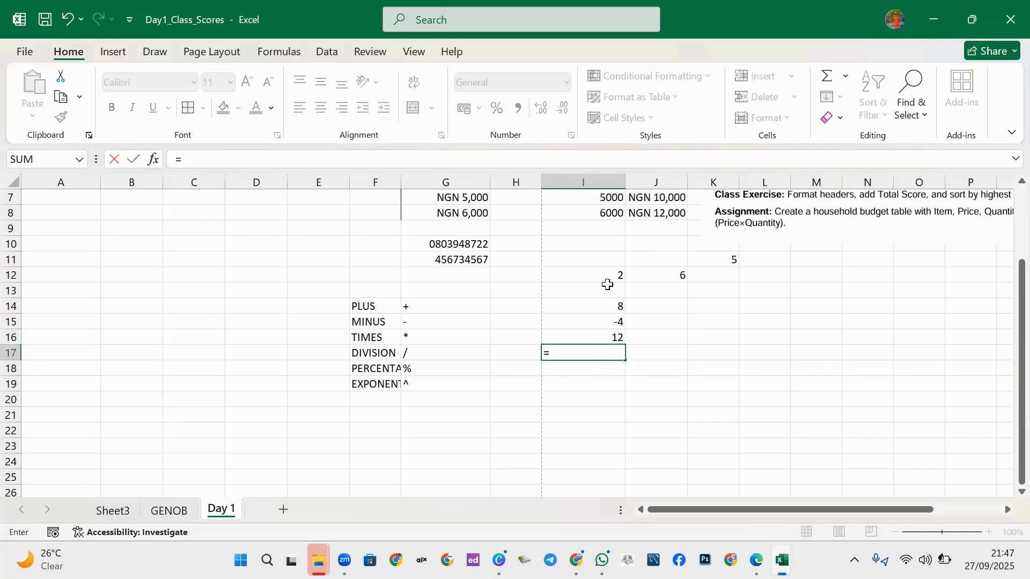
{"action": "left_click", "coordinate": [606, 277]}
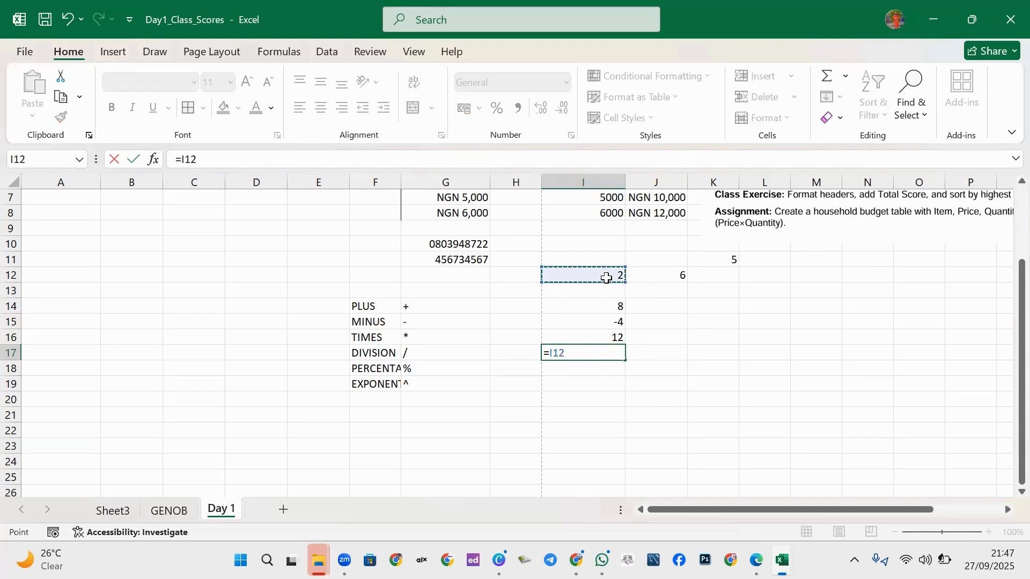
{"action": "type", "text": "%*"}
{"action": "left_click", "coordinate": [640, 277]}
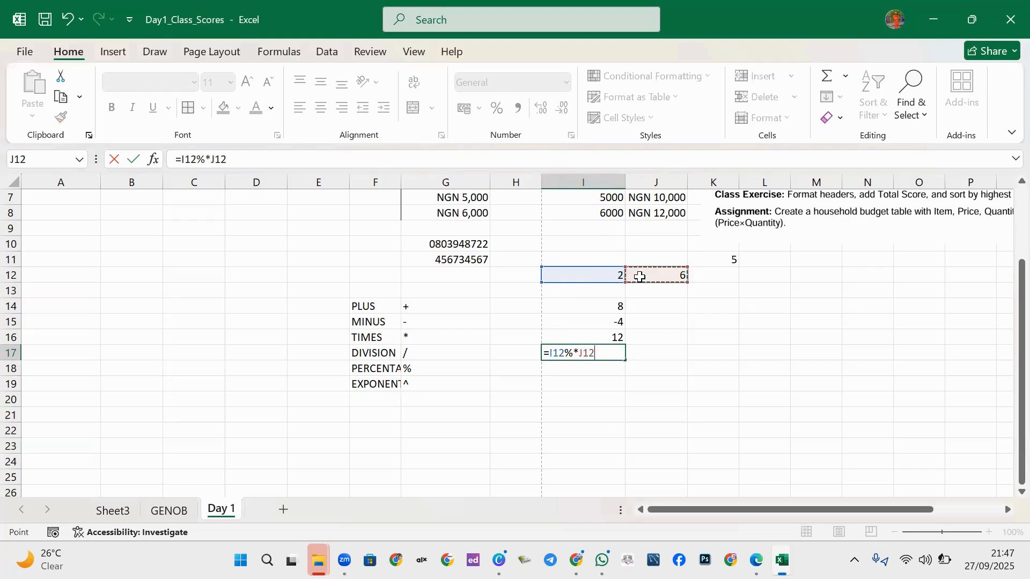
{"action": "key", "text": "Return"}
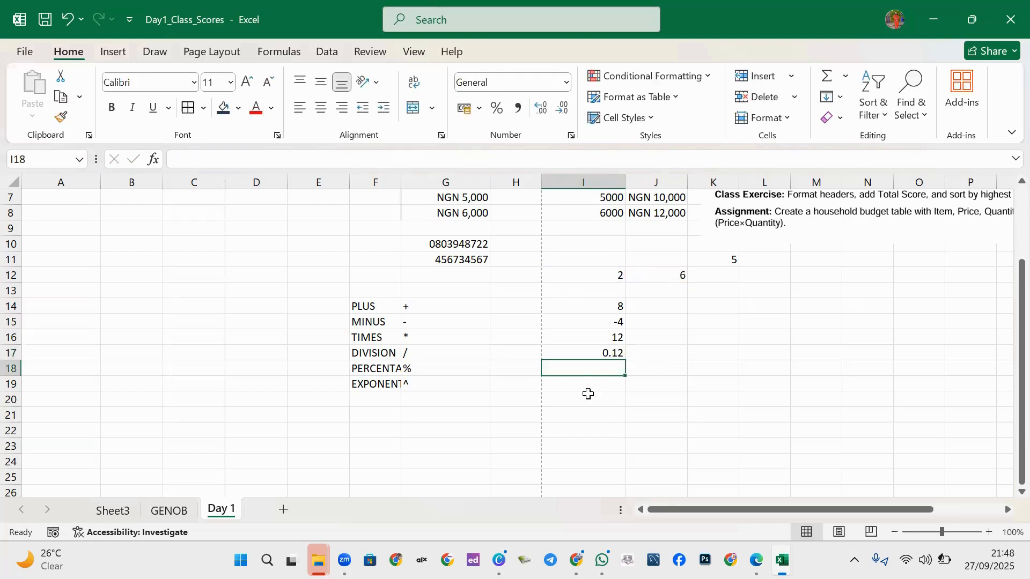
Move the 0.12 percentage result to I18 and enter =I12/J12 in I17.
{"action": "left_click", "coordinate": [592, 355]}
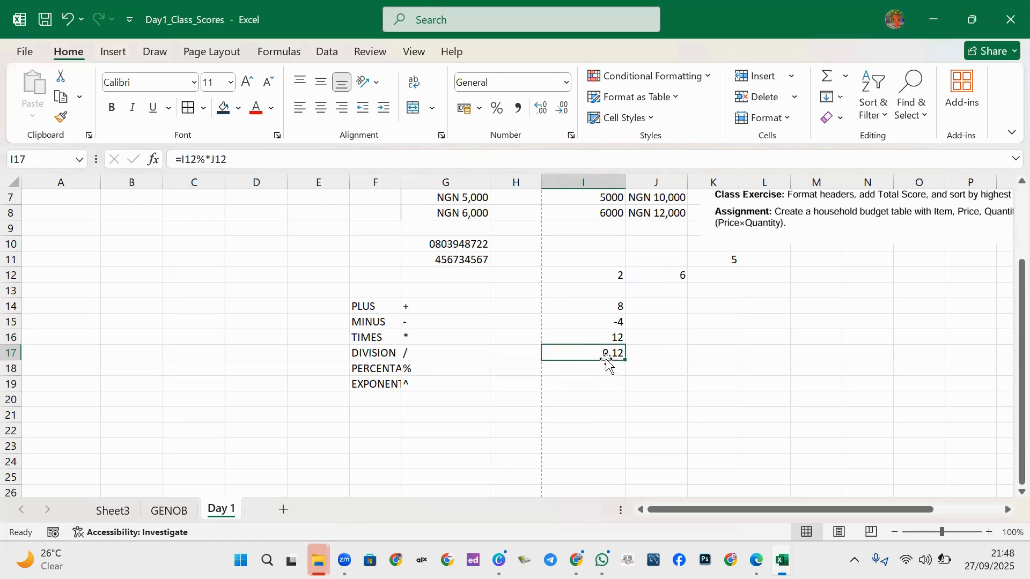
{"action": "mouse_move", "coordinate": [609, 355]}
{"action": "left_mouse_down"}
{"action": "mouse_move", "coordinate": [596, 349]}
{"action": "mouse_move", "coordinate": [604, 366]}
{"action": "left_mouse_up"}
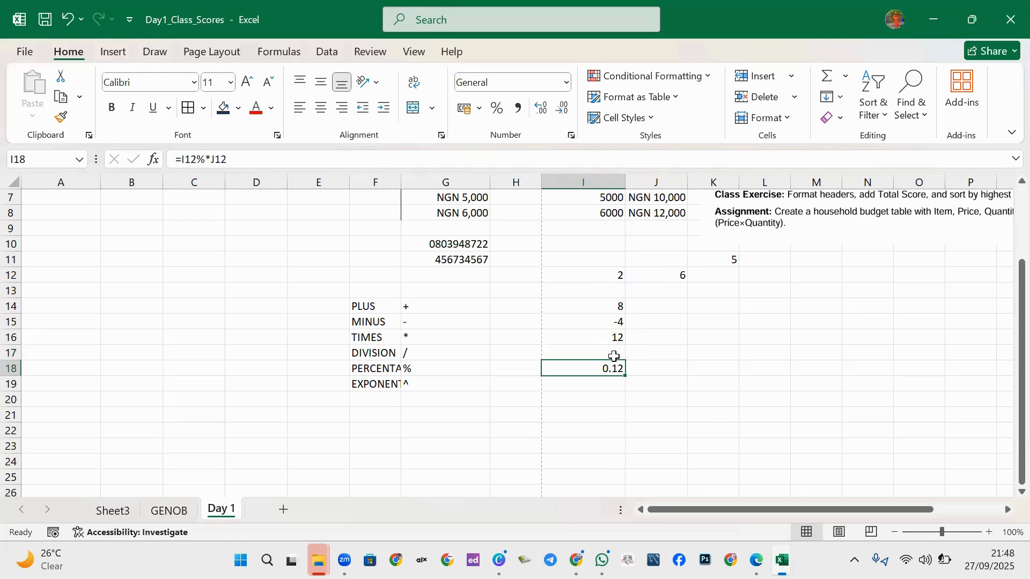
{"action": "left_click", "coordinate": [606, 353]}
{"action": "left_click", "coordinate": [612, 369]}
{"action": "left_click", "coordinate": [610, 352]}
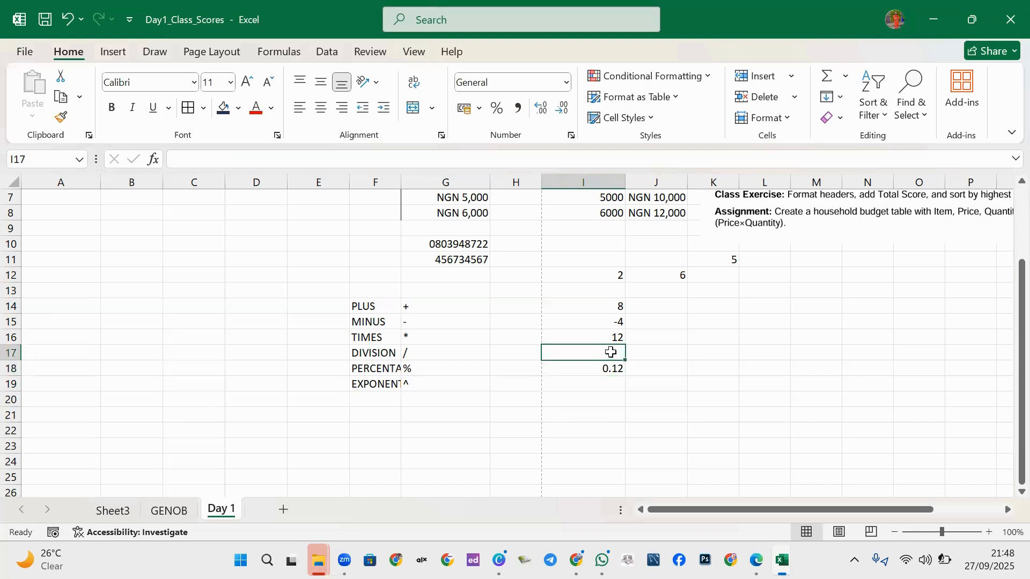
{"action": "type", "text": "="}
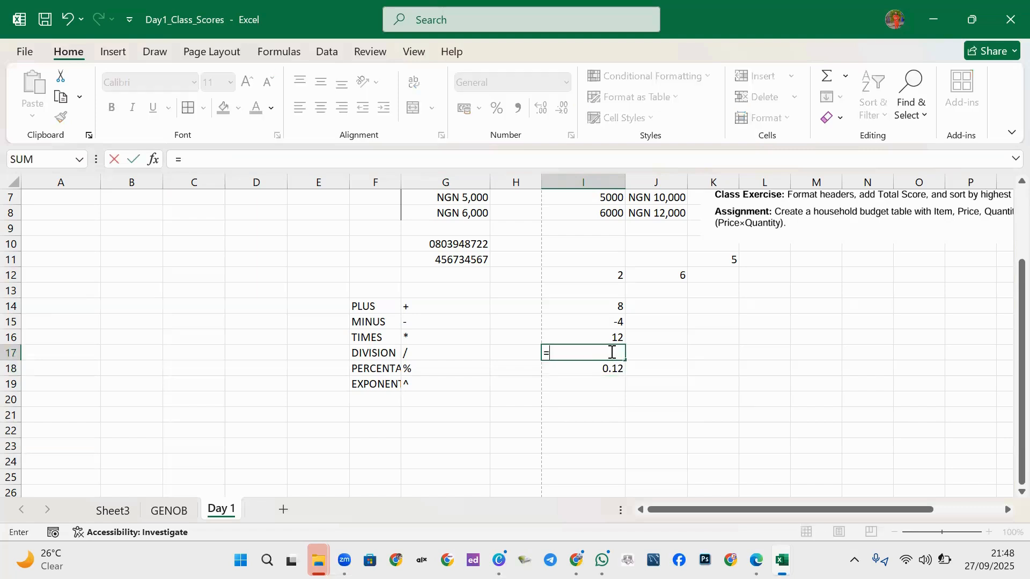
{"action": "type", "text": "I12"}
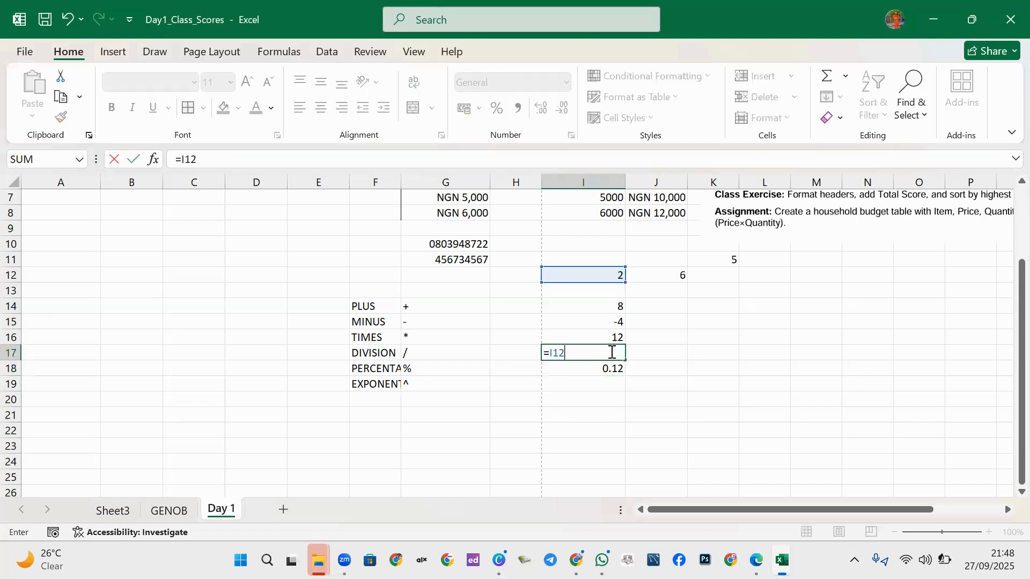
{"action": "type", "text": "/J12"}
{"action": "key", "text": "Return"}
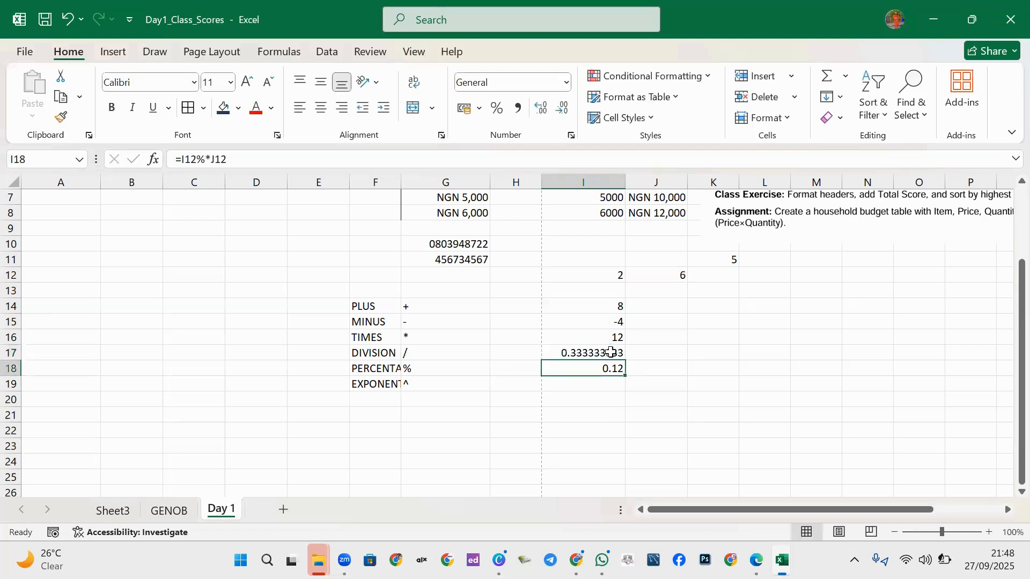
Enter the exponent formula =I12^J12 in I19, giving 64.
{"action": "left_click", "coordinate": [585, 384]}
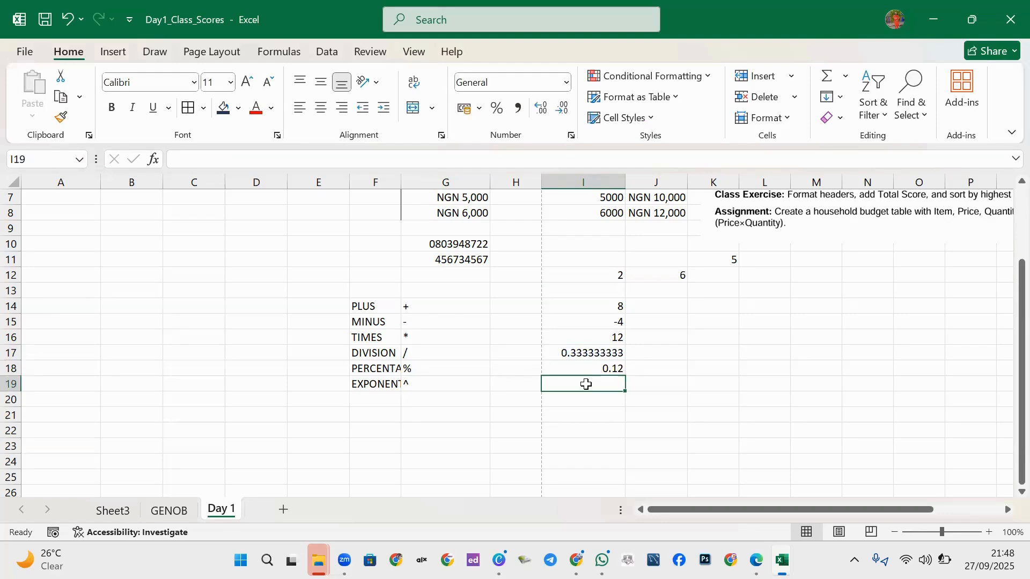
{"action": "type", "text": "="}
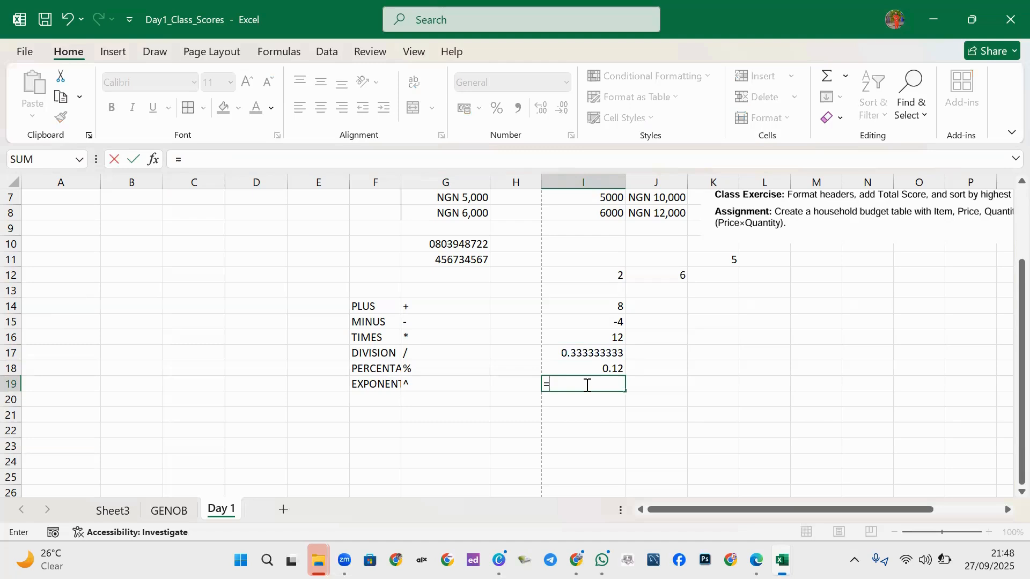
{"action": "type", "text": "I12"}
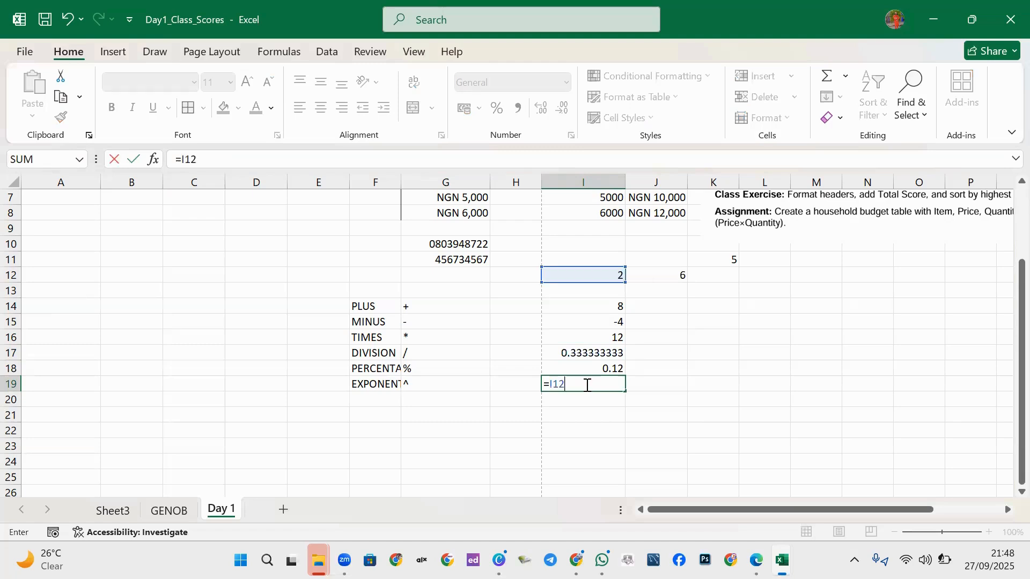
{"action": "type", "text": "^J12"}
{"action": "key", "text": "ctrl+Return"}
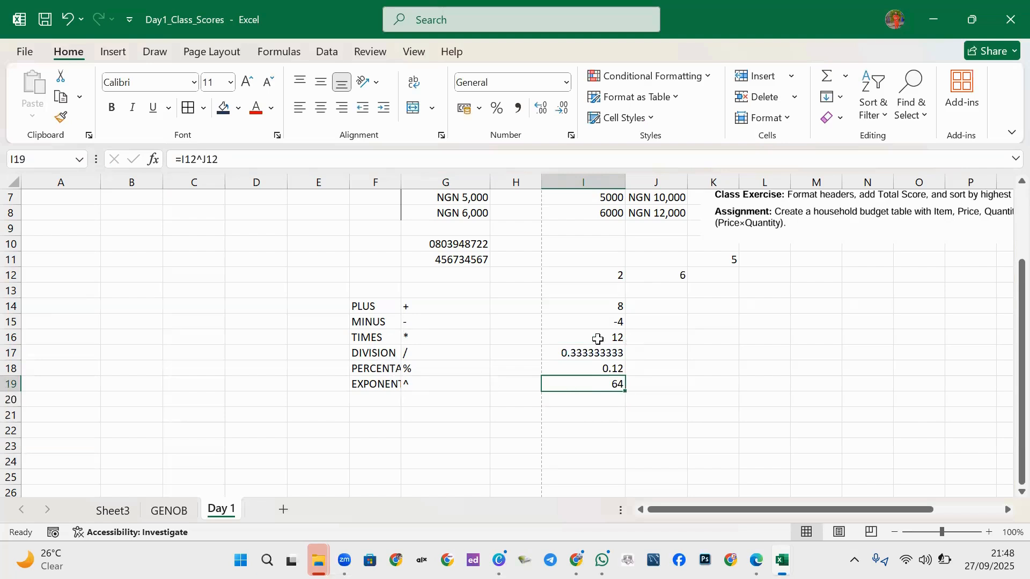
{"action": "left_click", "coordinate": [506, 305]}
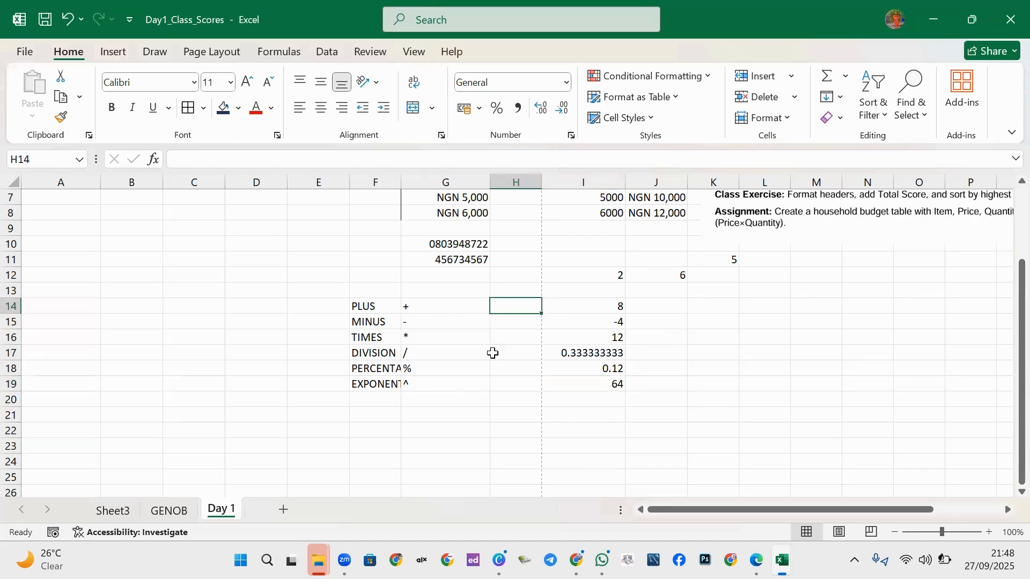
Type the heading Arithmetics in F13.
{"action": "left_click", "coordinate": [387, 285]}
{"action": "type", "text": "a"}
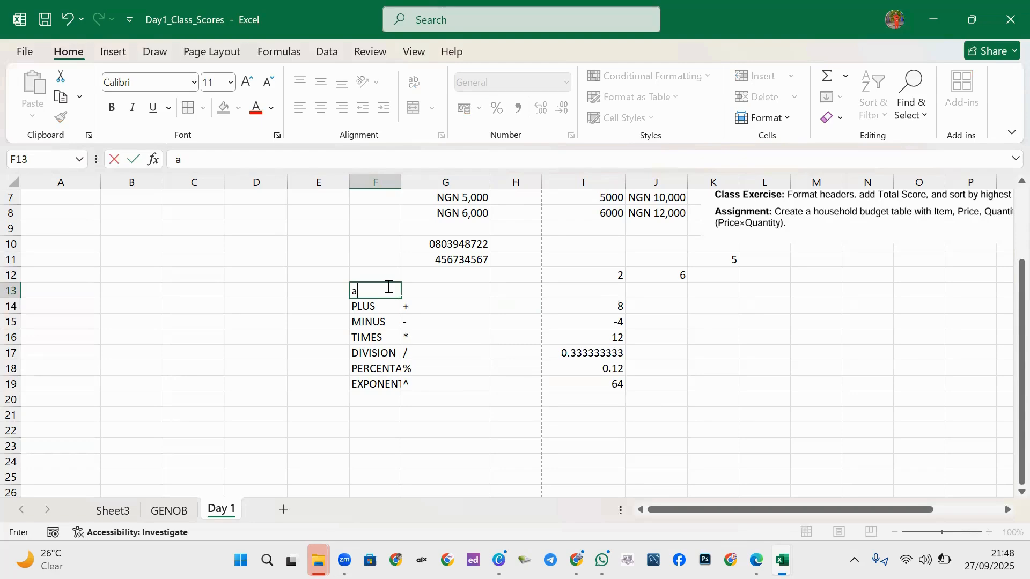
{"action": "key", "text": "BackSpace"}
{"action": "type", "text": "Arithmetics"}
{"action": "left_click", "coordinate": [504, 290]}
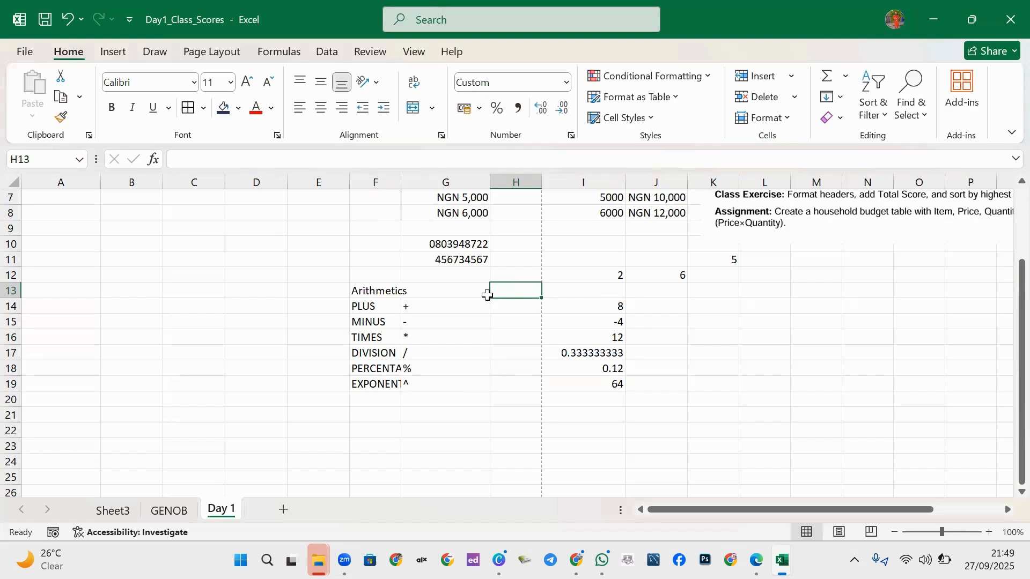
Type the heading comparison in H13.
{"action": "type", "text": "com"}
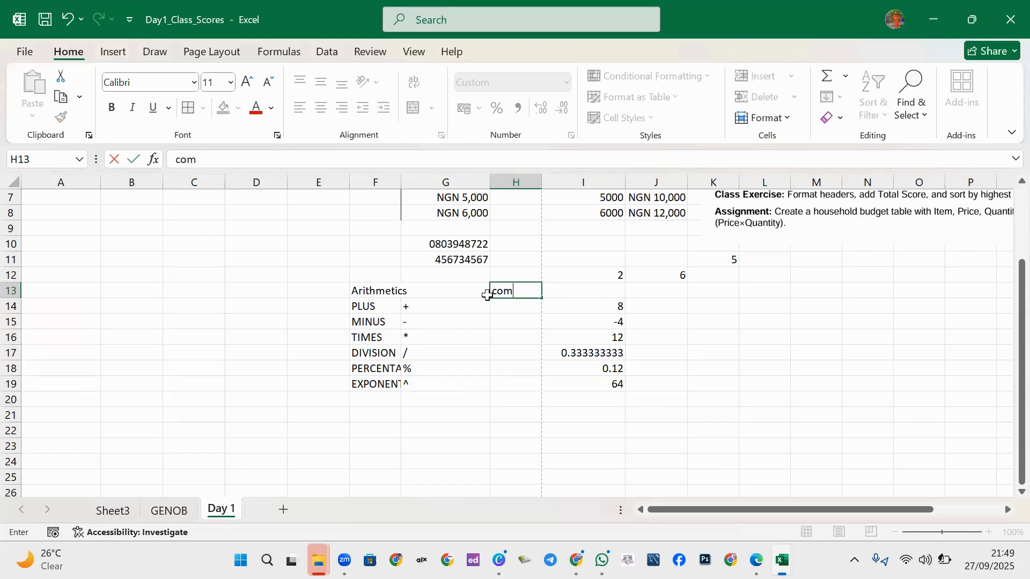
{"action": "type", "text": "parison"}
{"action": "left_click", "coordinate": [510, 320]}
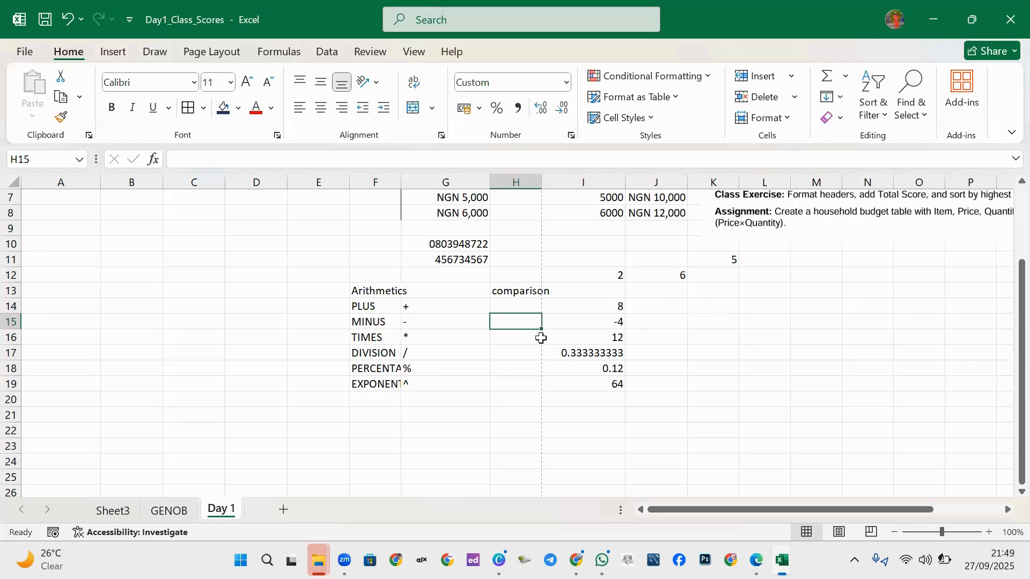
{"action": "left_click", "coordinate": [655, 305]}
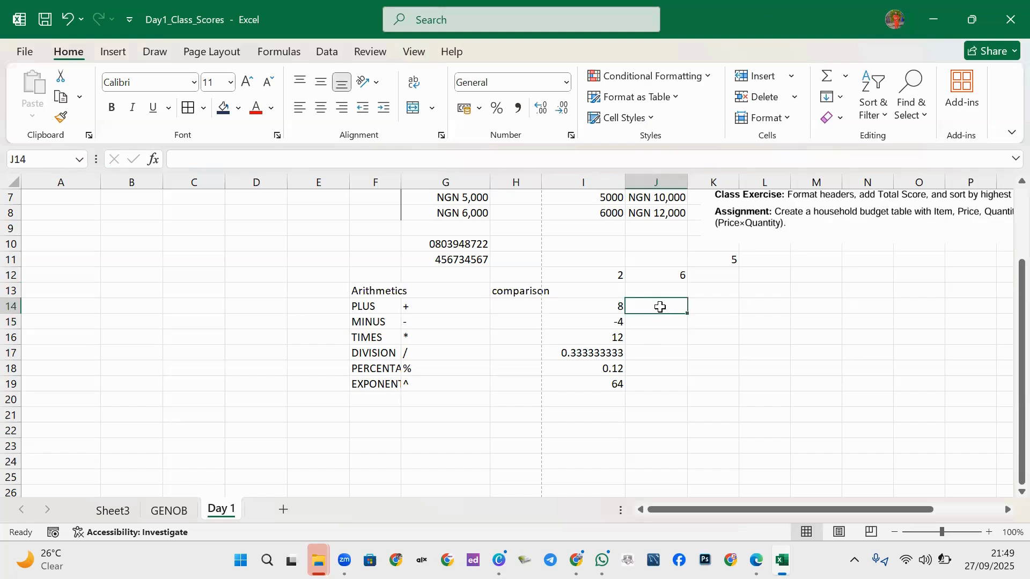
Enter the comparison symbols =, > and >= as text in J14:J16.
{"action": "type", "text": "'="}
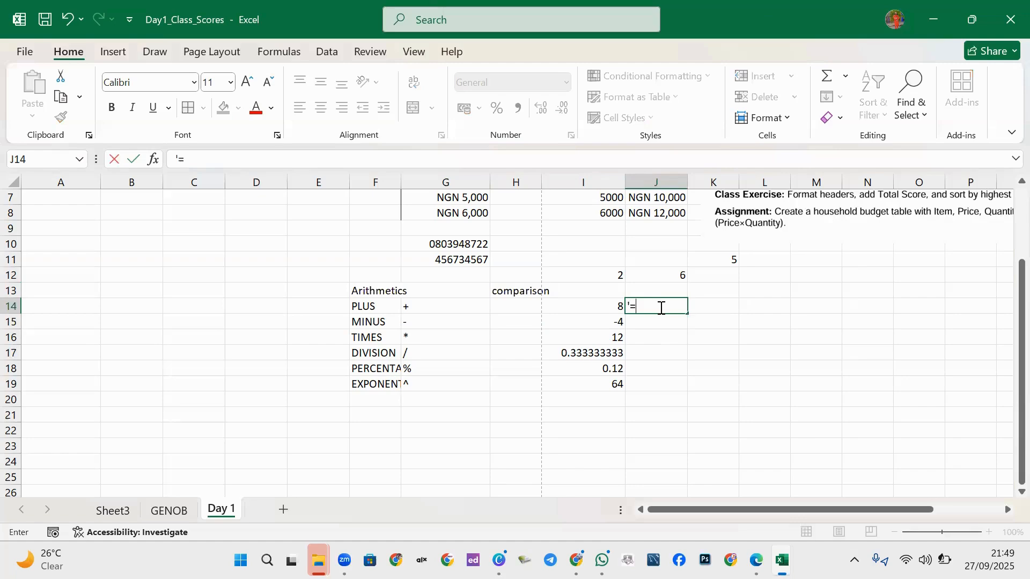
{"action": "left_click", "coordinate": [648, 324]}
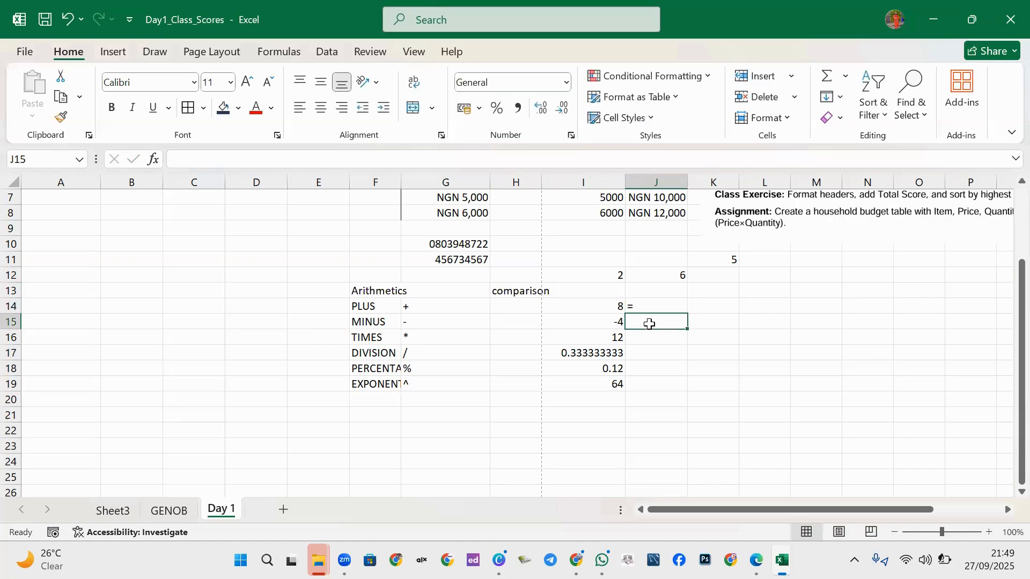
{"action": "type", "text": "'"}
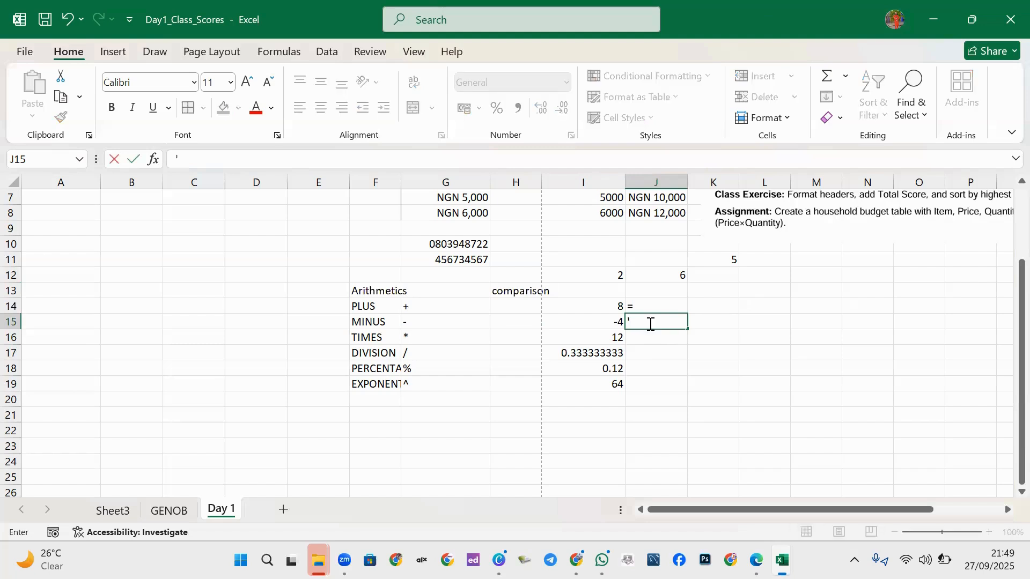
{"action": "type", "text": ">"}
{"action": "left_click", "coordinate": [651, 335]}
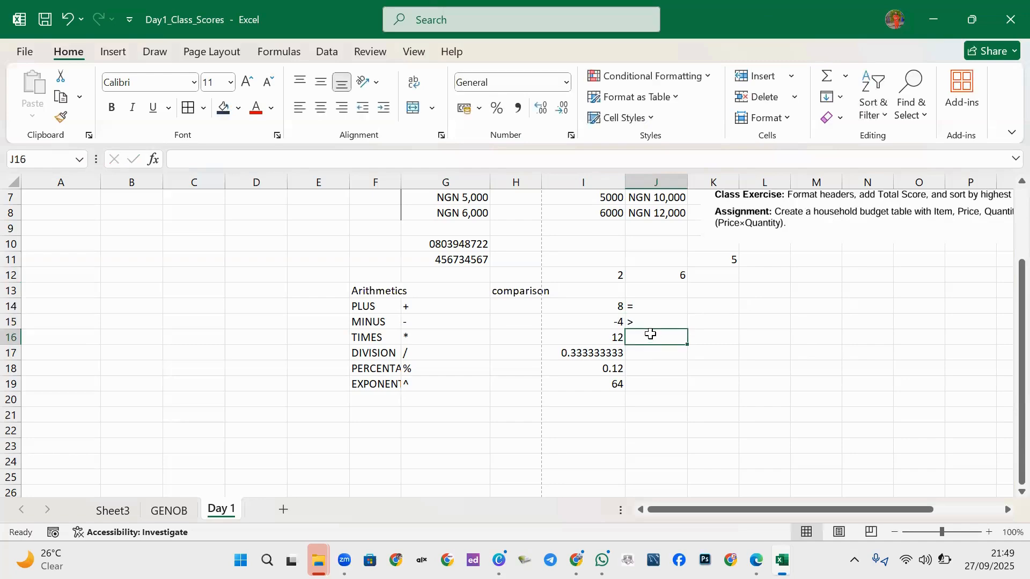
{"action": "type", "text": "'"}
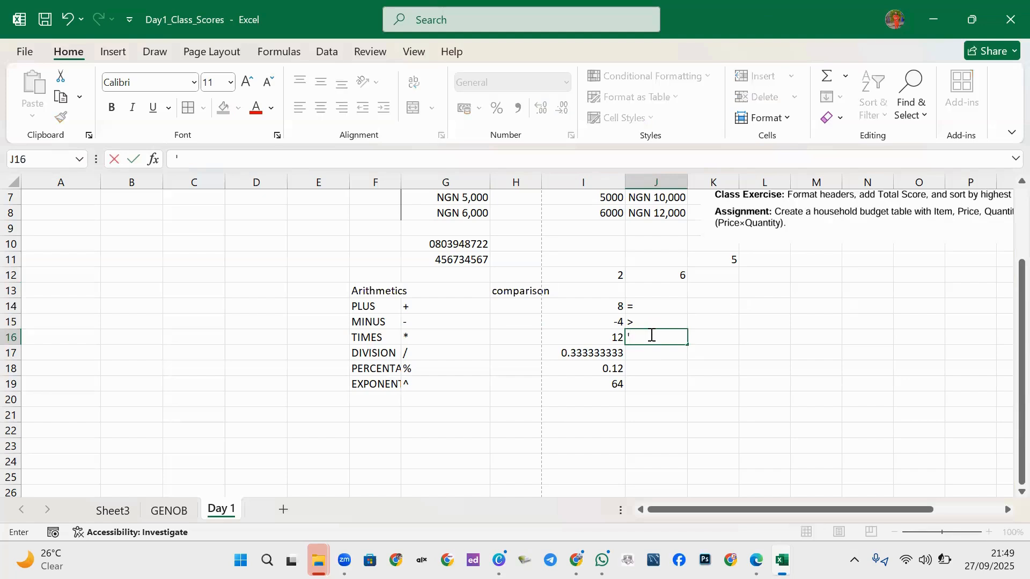
{"action": "type", "text": ">="}
{"action": "left_click", "coordinate": [661, 356]}
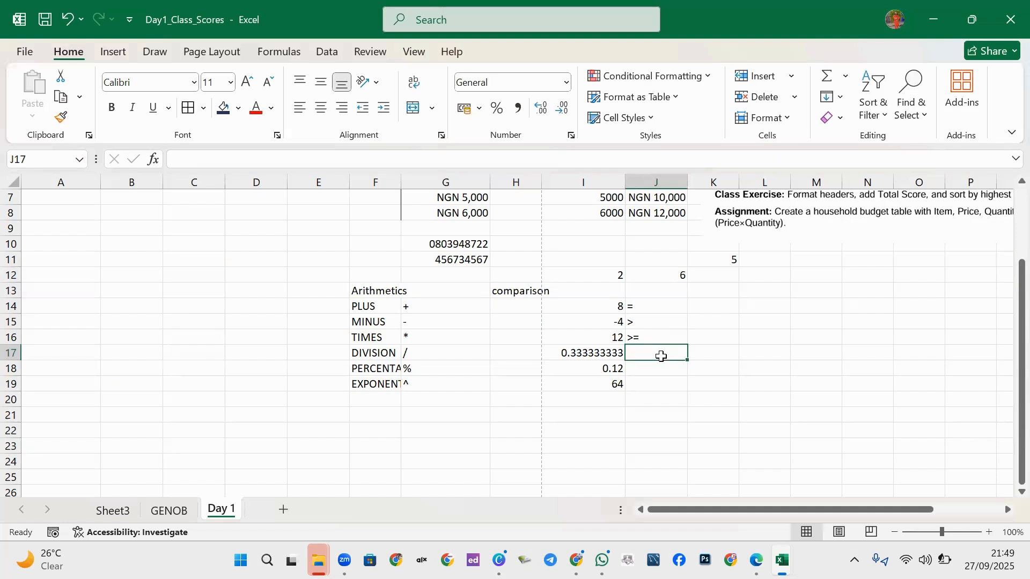
Enter <, =< and <> in J17:J19 and review the symbol entries.
{"action": "type", "text": "'<"}
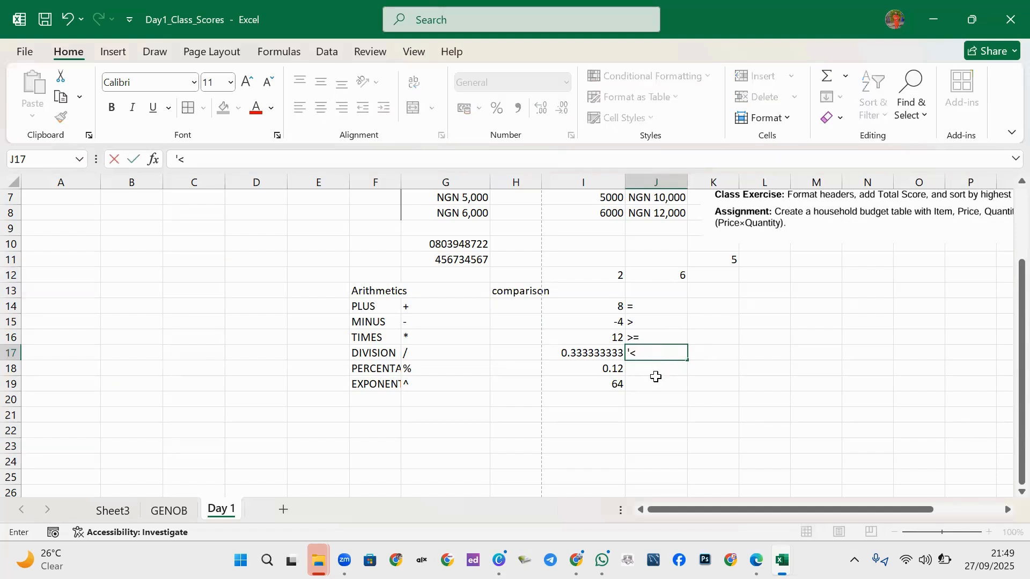
{"action": "left_click", "coordinate": [654, 374]}
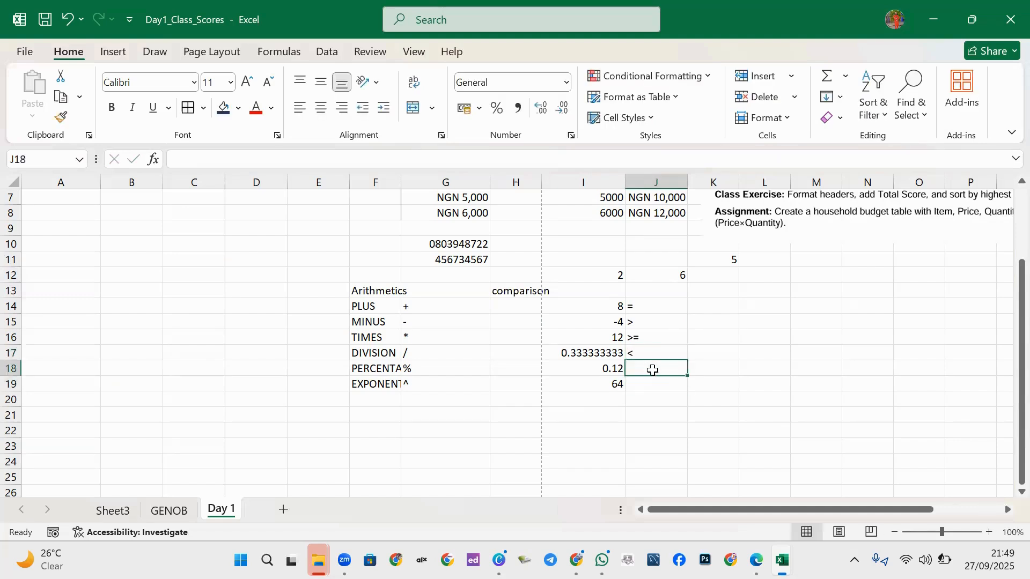
{"action": "type", "text": "'<"}
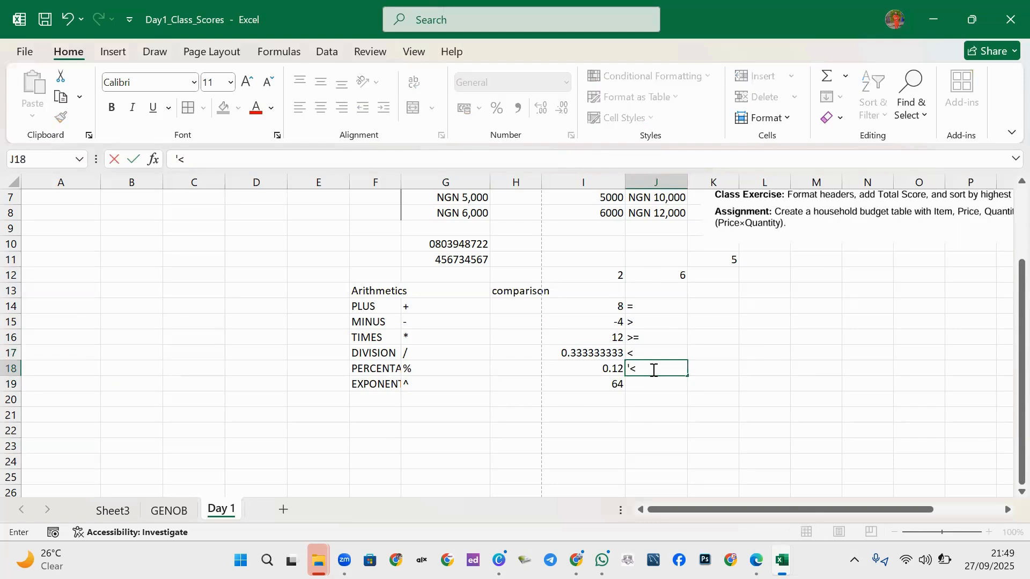
{"action": "key", "text": "BackSpace"}
{"action": "type", "text": "=<"}
{"action": "left_click", "coordinate": [655, 383]}
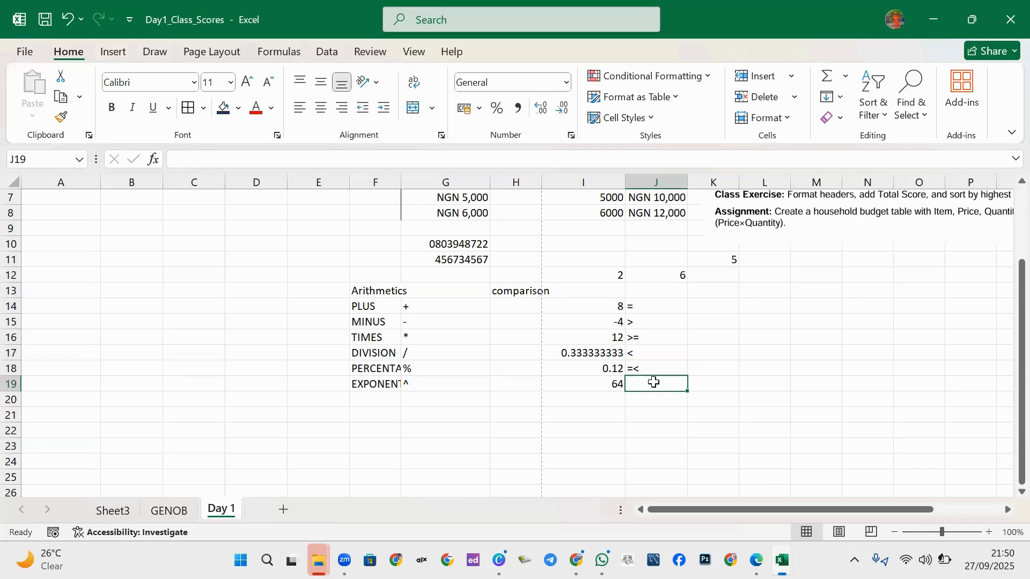
{"action": "type", "text": "<>"}
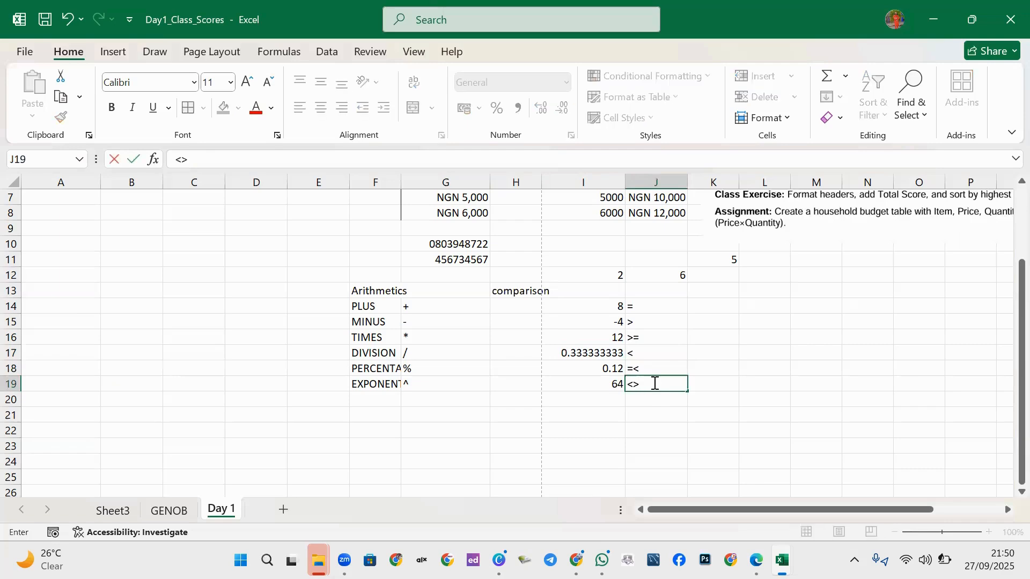
{"action": "key", "text": "Left"}
{"action": "key", "text": "Left"}
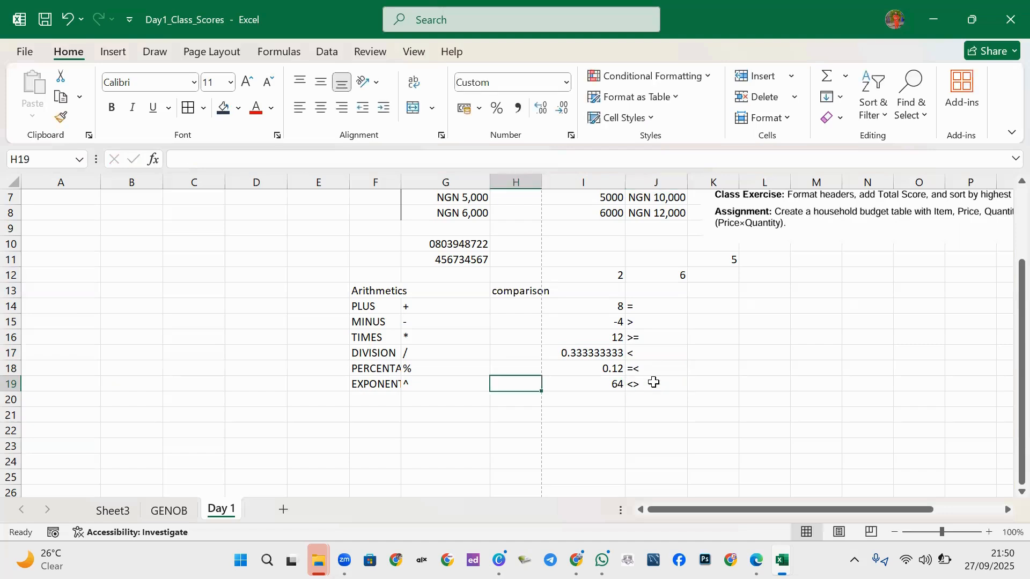
{"action": "left_click", "coordinate": [654, 382]}
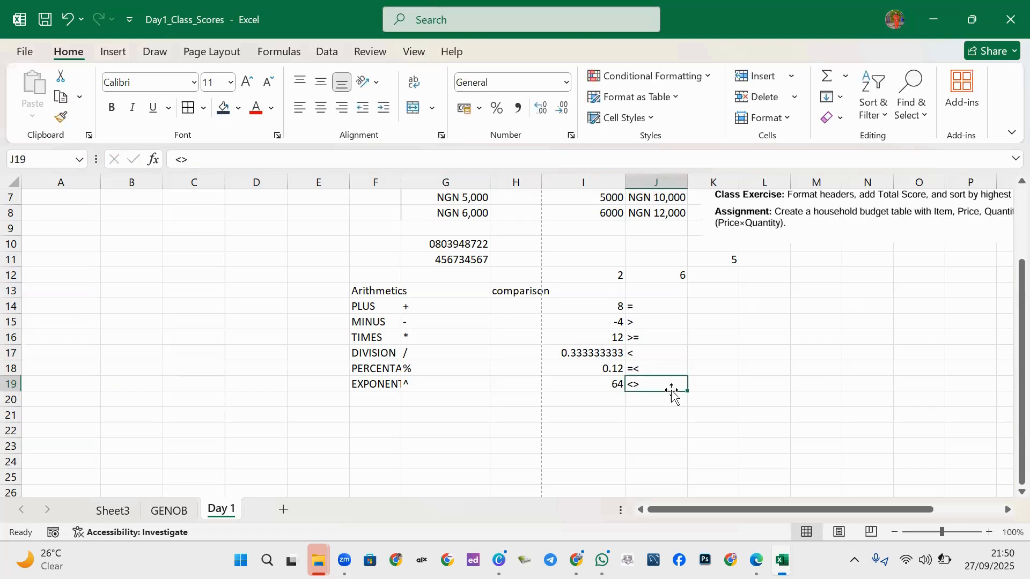
{"action": "left_click", "coordinate": [671, 323]}
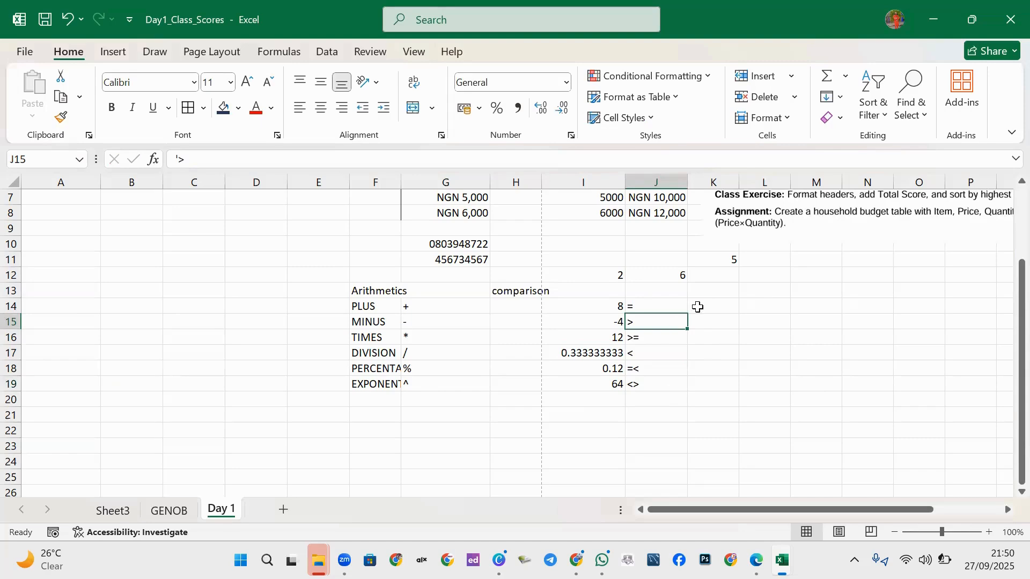
{"action": "left_click", "coordinate": [650, 277]}
{"action": "left_click", "coordinate": [616, 274]}
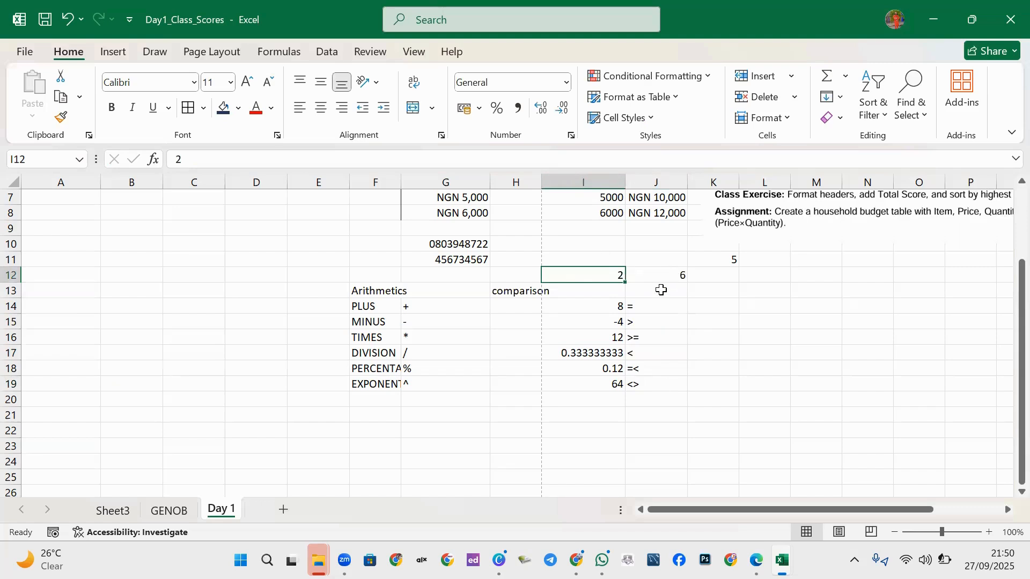
{"action": "left_click", "coordinate": [697, 305]}
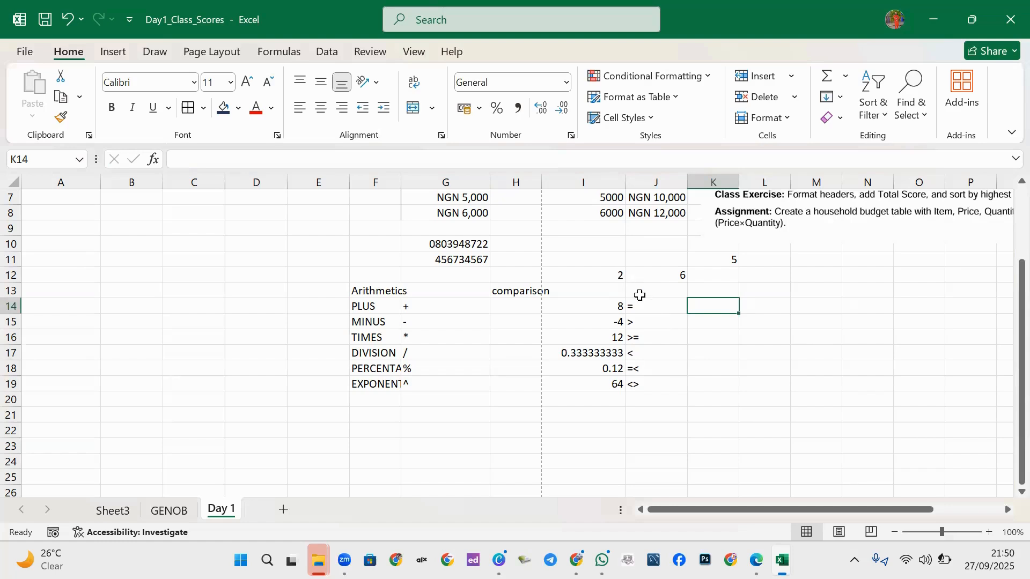
Enter =I12=J12 in K14 and =I12>J12 in K15 to compare I12 with J12.
{"action": "type", "text": "="}
{"action": "left_click", "coordinate": [616, 277]}
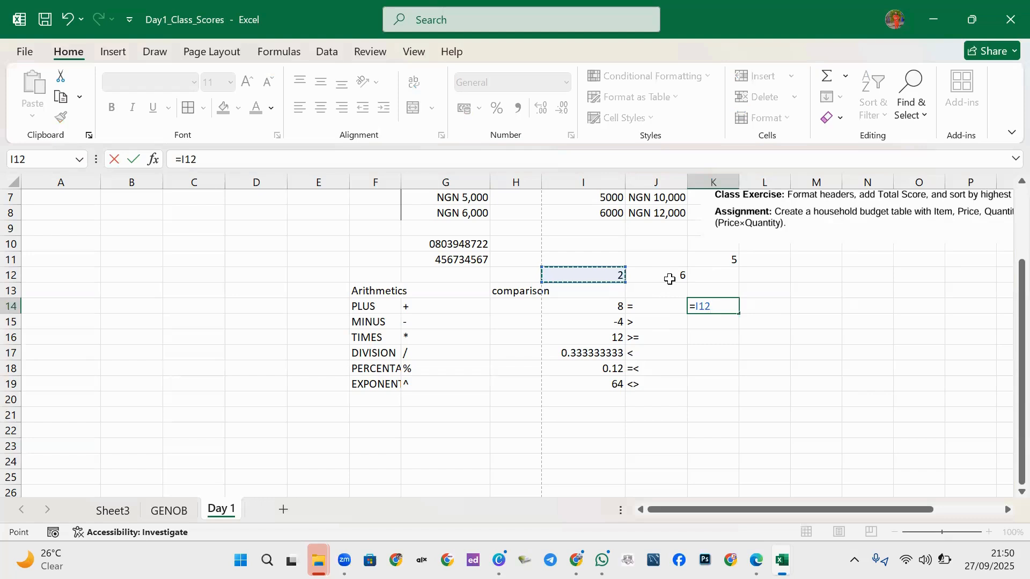
{"action": "type", "text": "="}
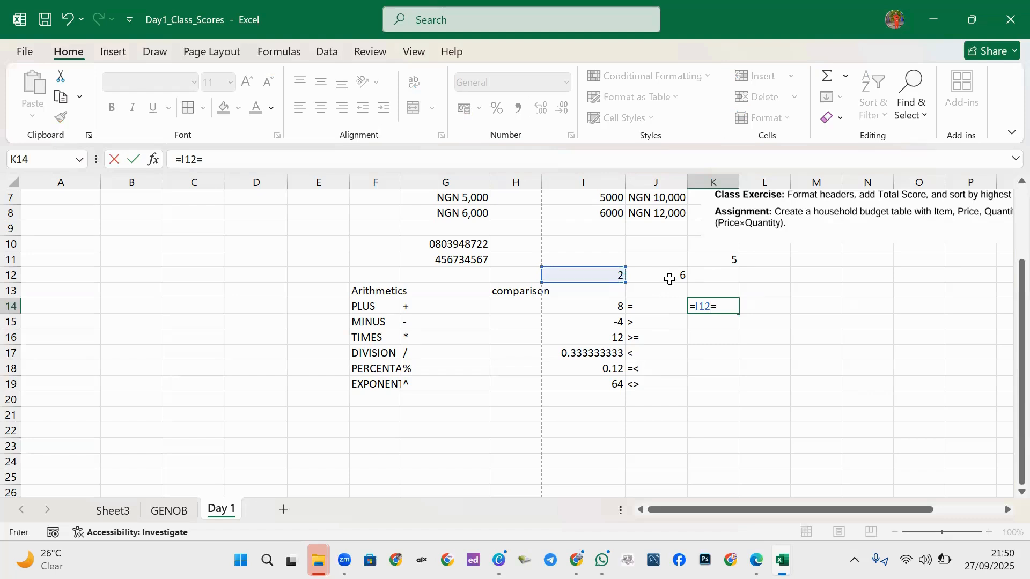
{"action": "left_click", "coordinate": [669, 277]}
{"action": "key", "text": "Return"}
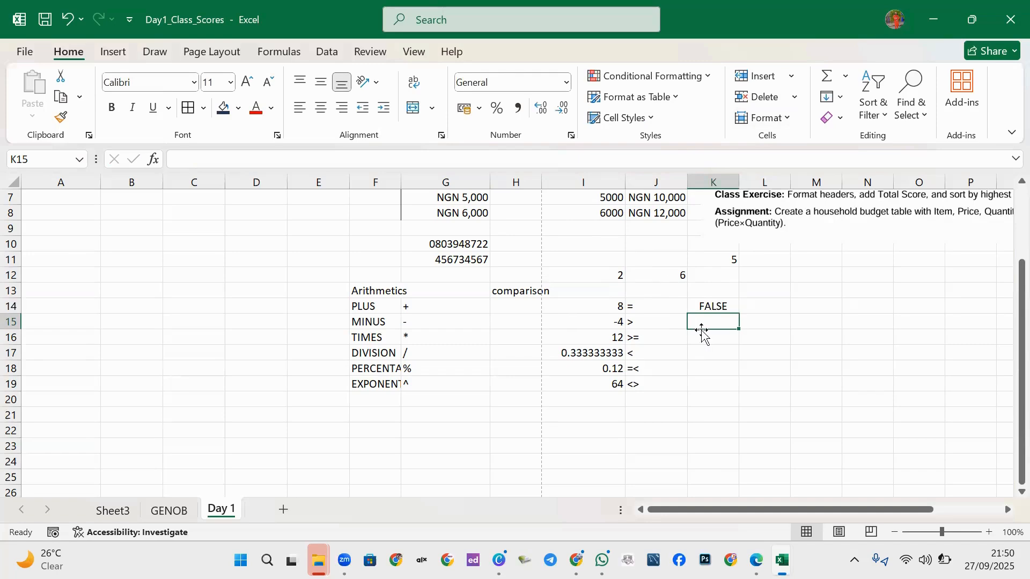
{"action": "type", "text": "="}
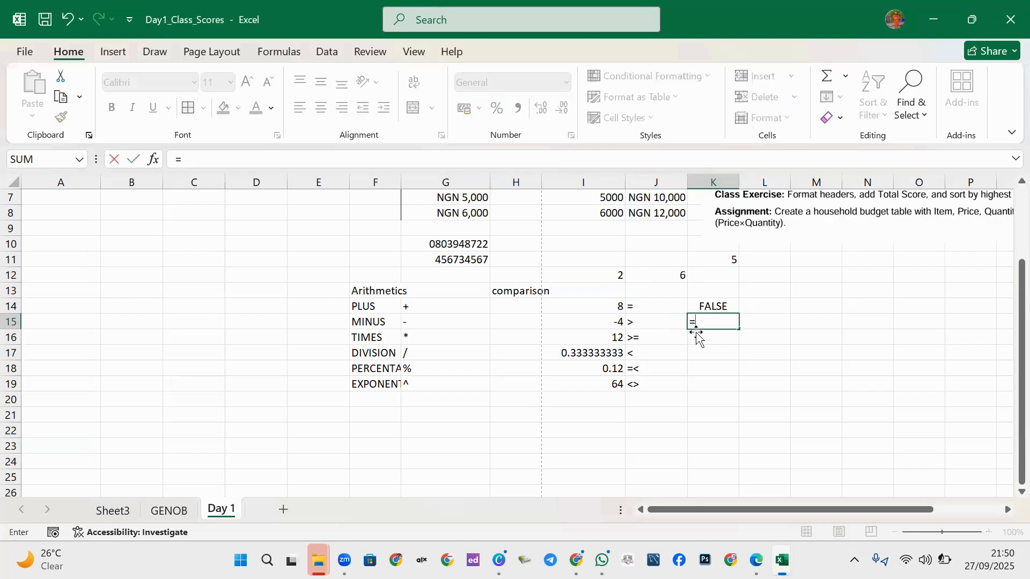
{"action": "left_click", "coordinate": [613, 279]}
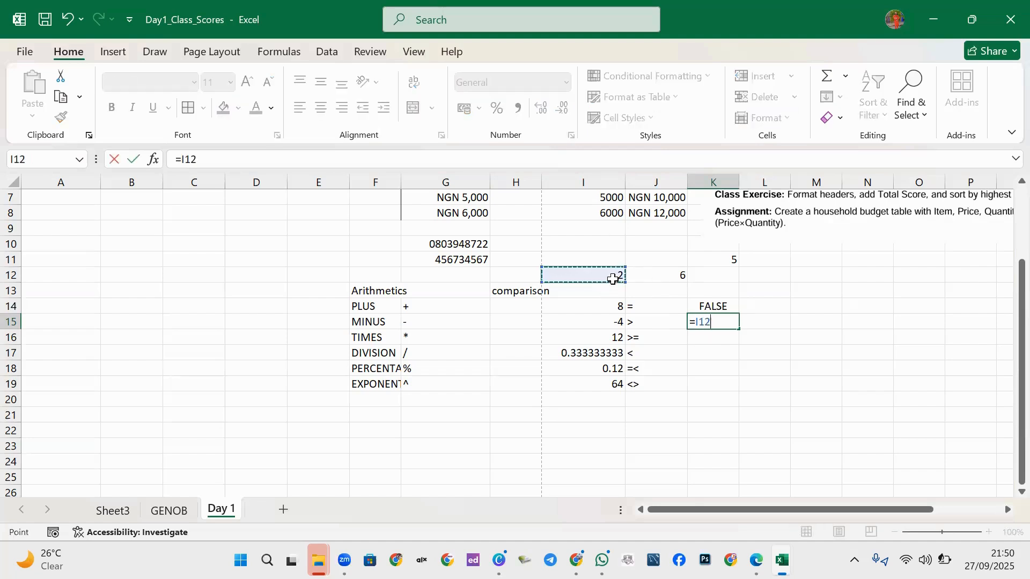
{"action": "type", "text": ">"}
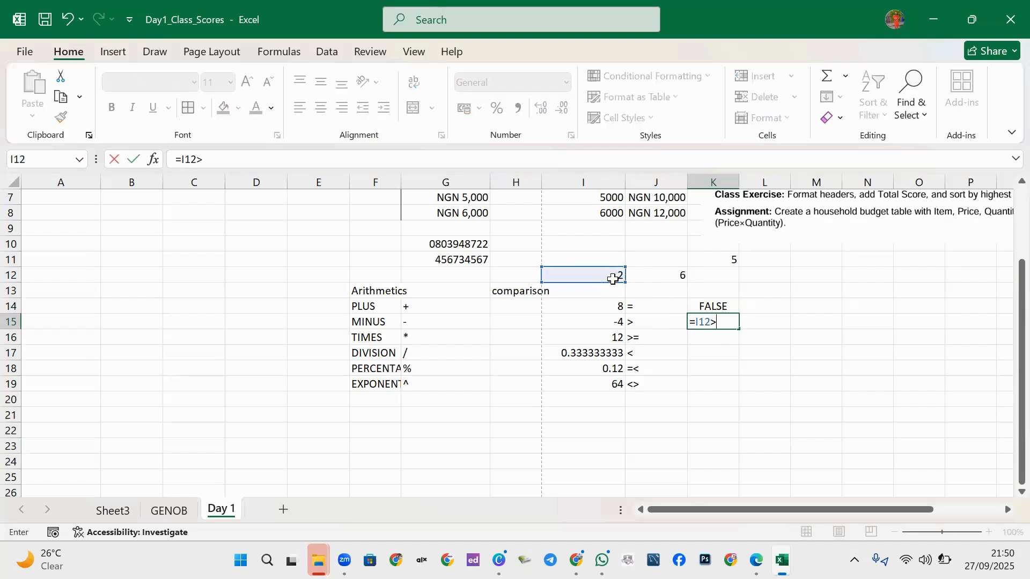
{"action": "left_click", "coordinate": [659, 277]}
{"action": "key", "text": "Return"}
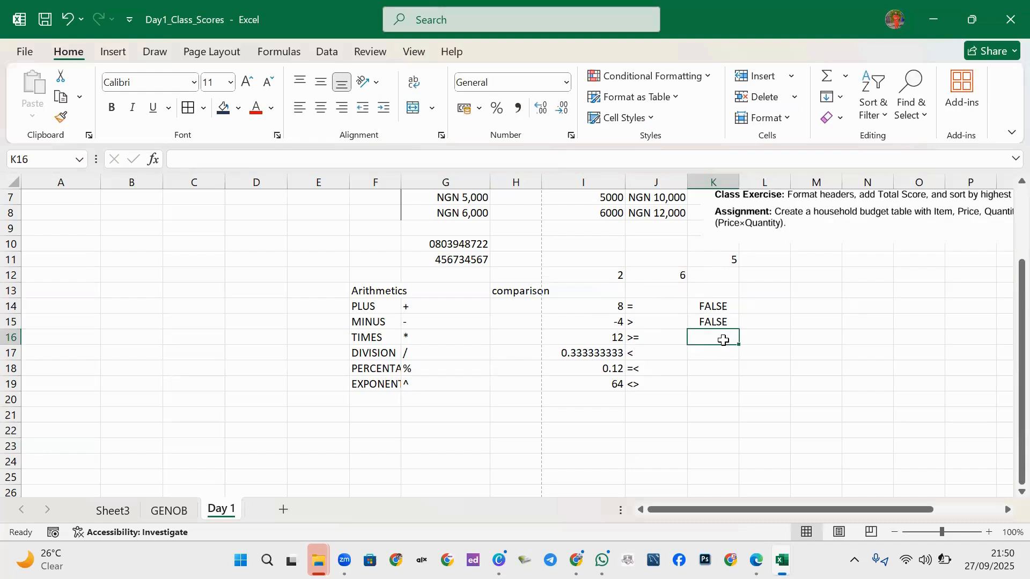
Enter =i12>=j12 in K16 and =i12<j12 in K17, then type =i12=<j13 in K18.
{"action": "type", "text": "="}
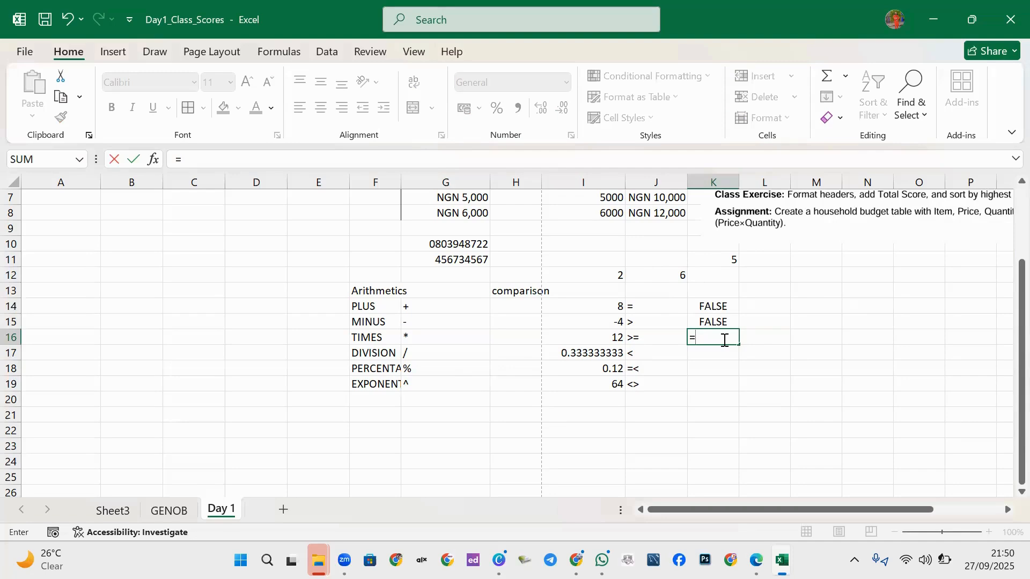
{"action": "type", "text": "i12"}
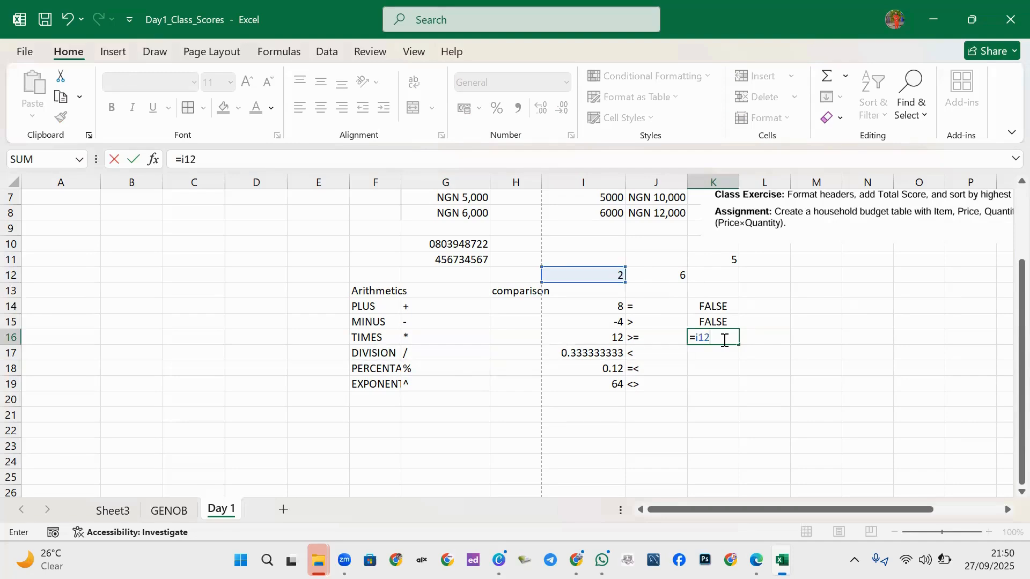
{"action": "type", "text": ">=j12"}
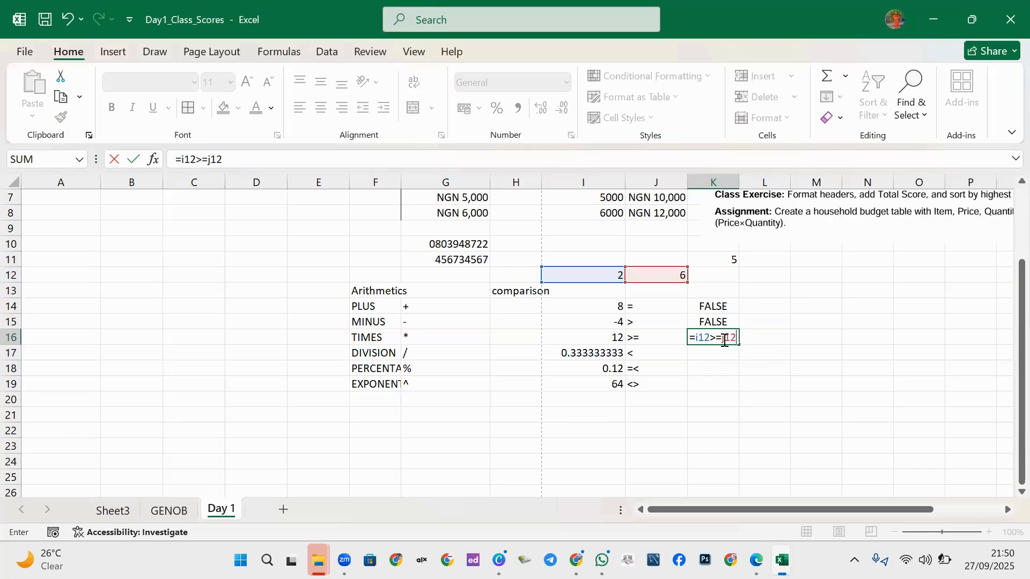
{"action": "key", "text": "Return"}
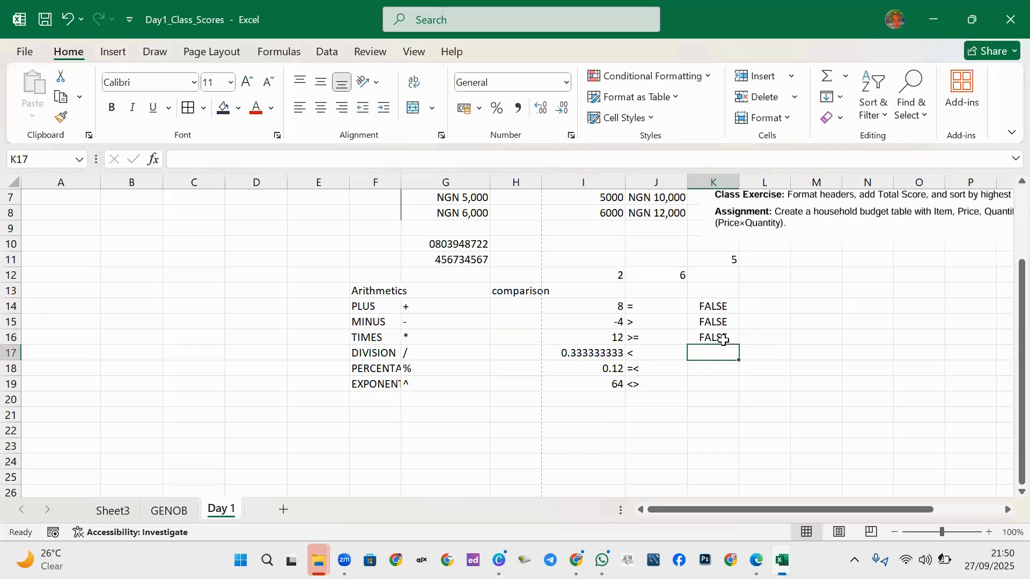
{"action": "type", "text": "="}
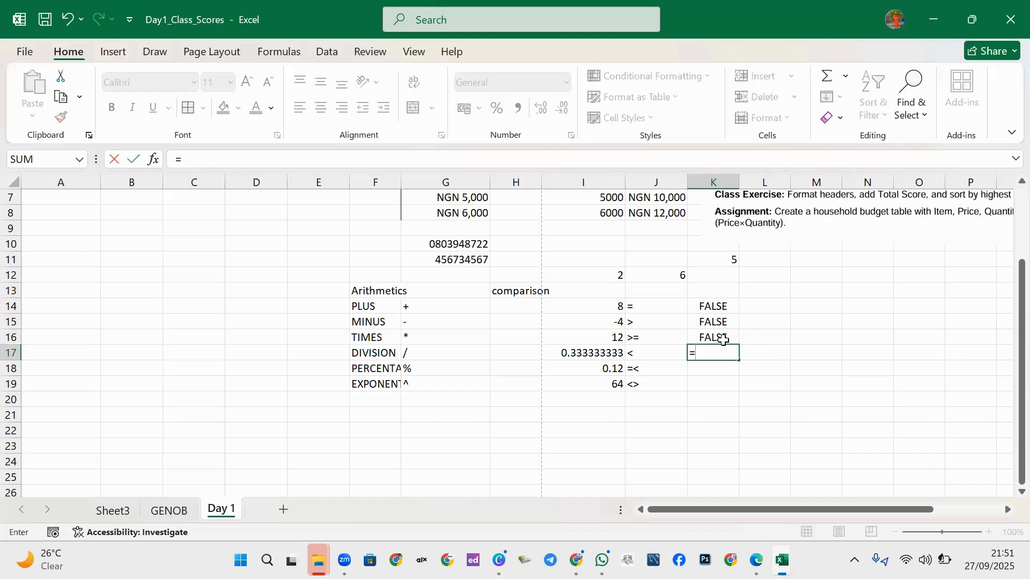
{"action": "type", "text": "i12<"}
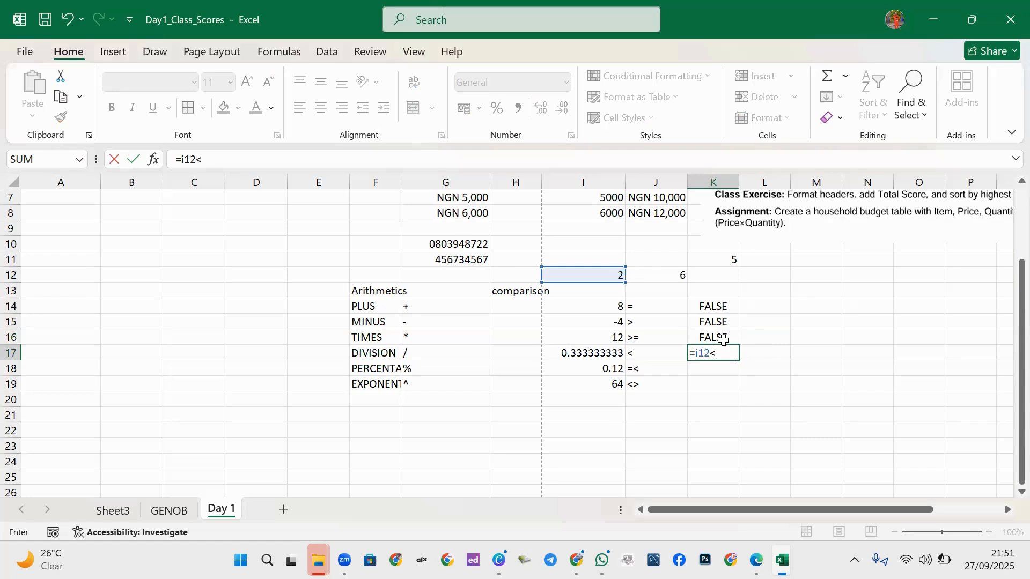
{"action": "type", "text": "j12"}
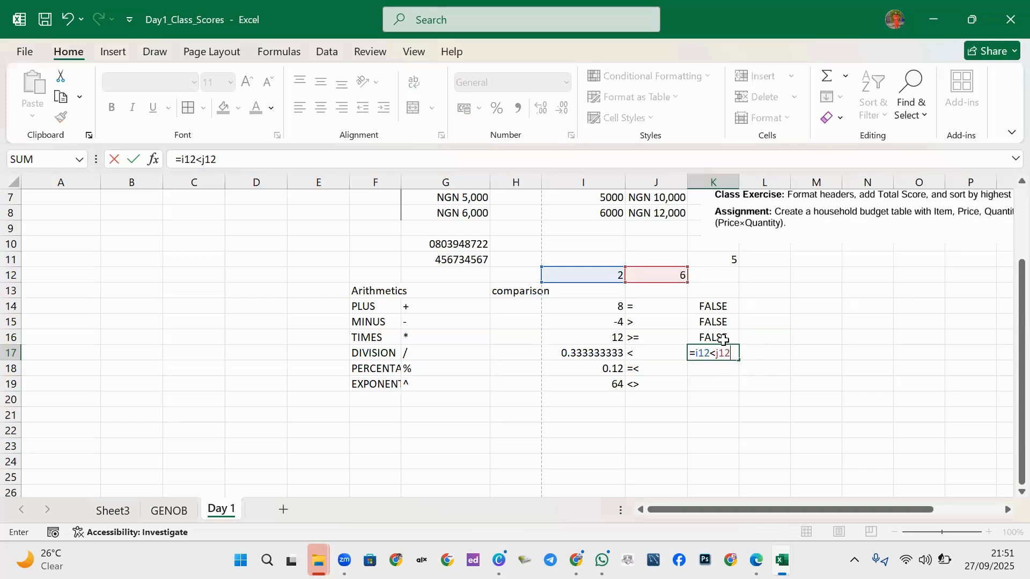
{"action": "key", "text": "Return"}
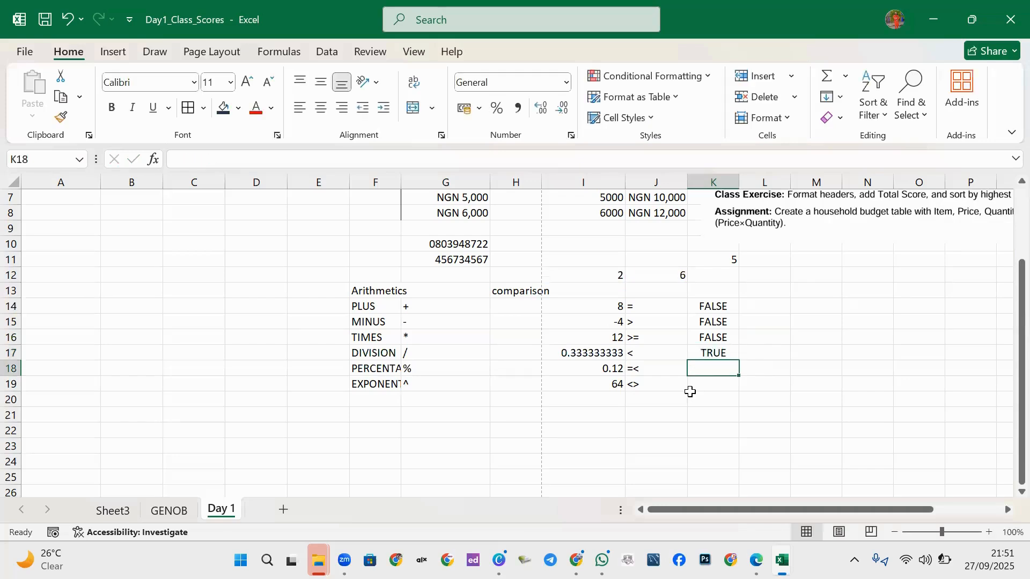
{"action": "type", "text": "="}
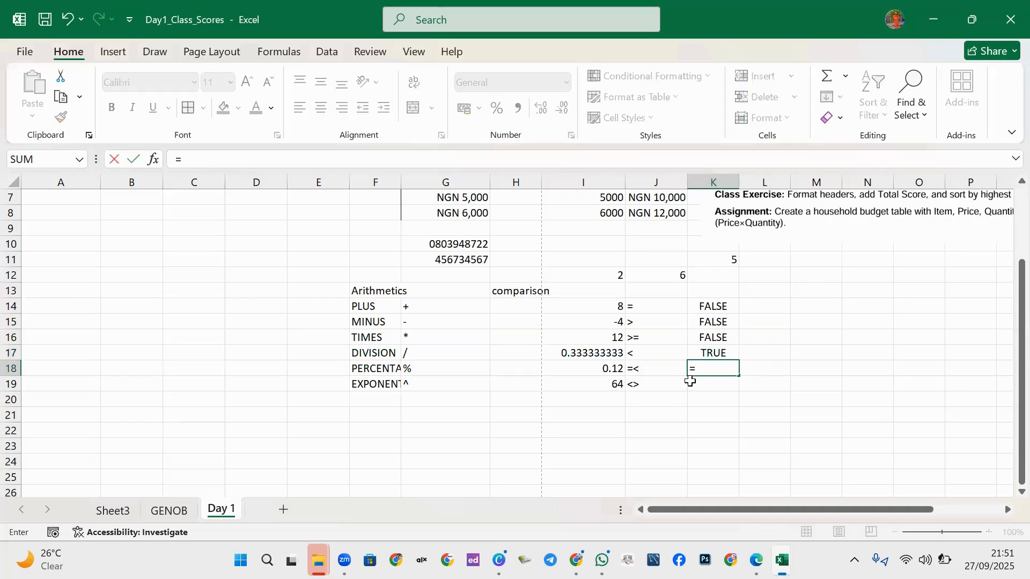
{"action": "type", "text": "i12"}
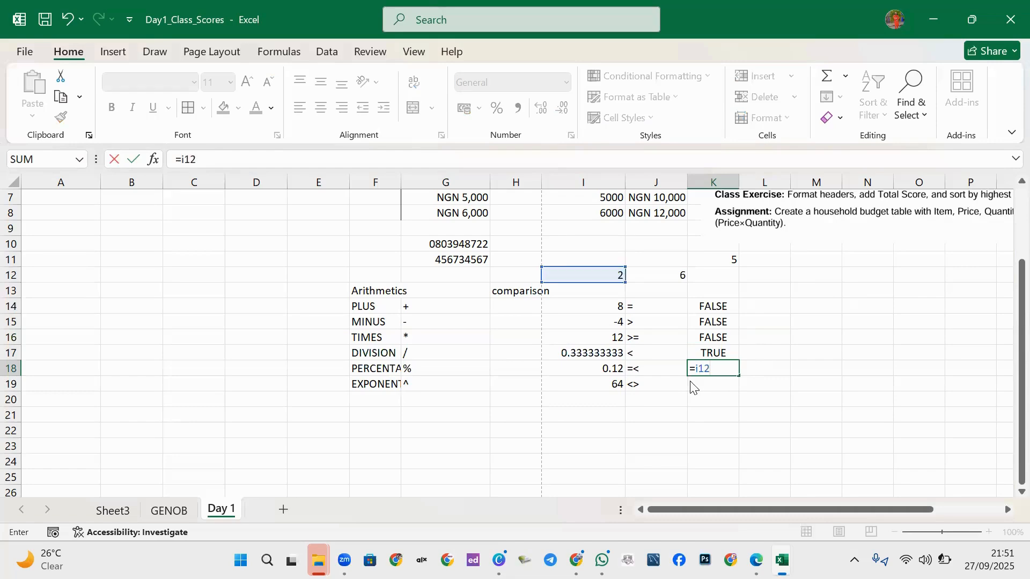
{"action": "type", "text": "=<j13"}
Correct the K18 formula to =I12<=J12 so it returns TRUE.
{"action": "key", "text": "BackSpace"}
{"action": "type", "text": "2"}
{"action": "key", "text": "Return"}
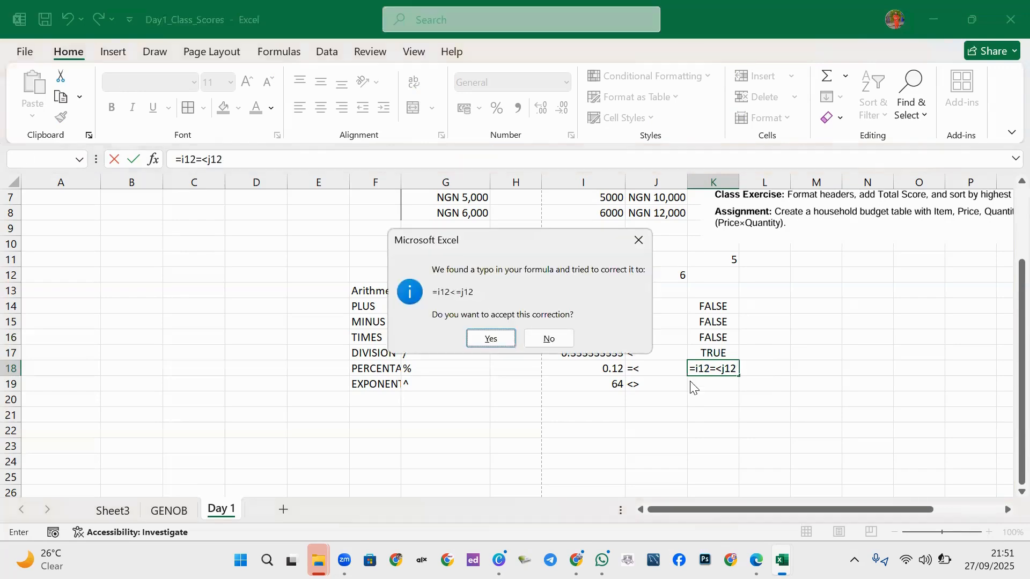
{"action": "left_click", "coordinate": [638, 240]}
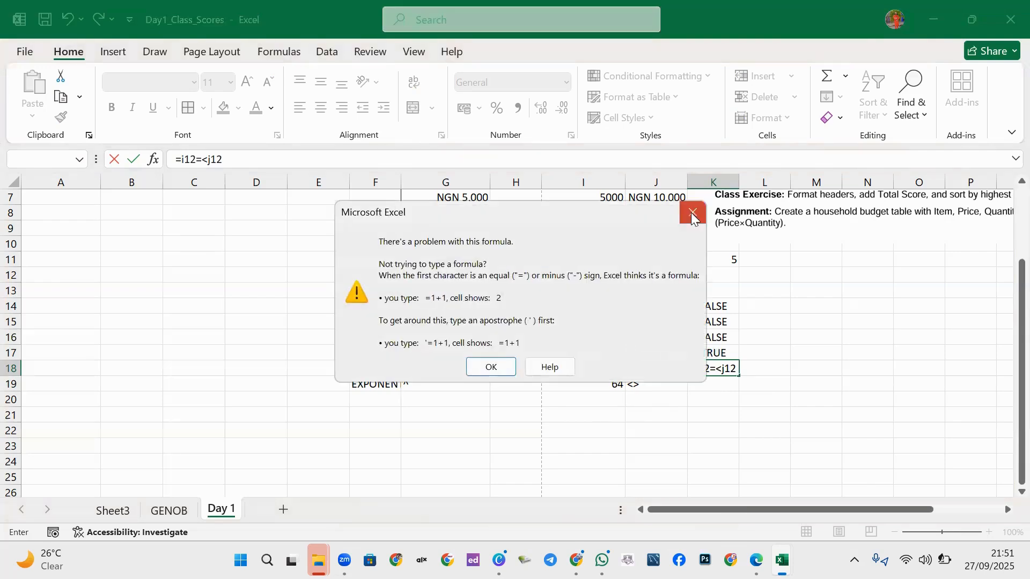
{"action": "left_click", "coordinate": [690, 212]}
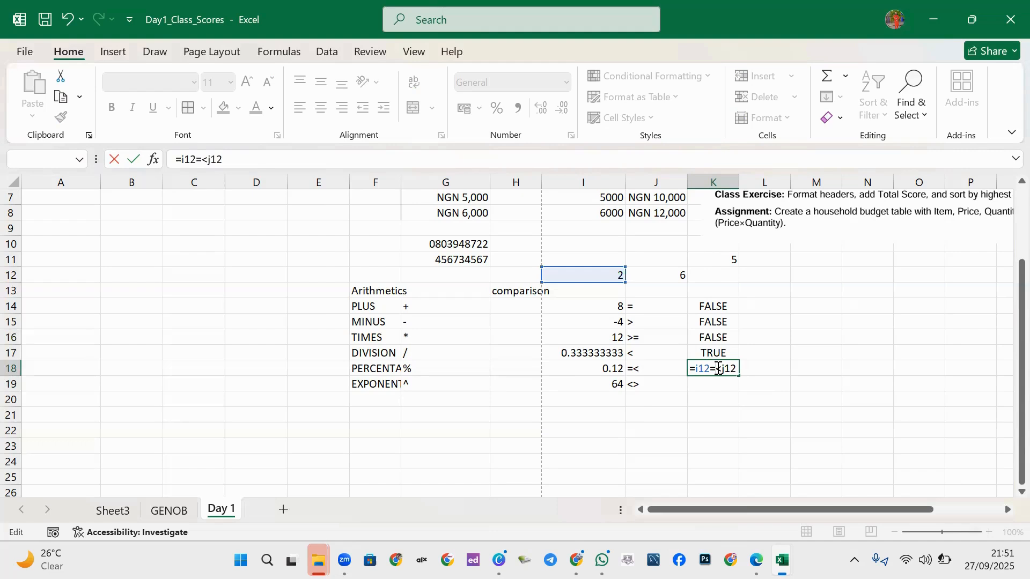
{"action": "left_click", "coordinate": [717, 368]}
{"action": "key", "text": "BackSpace"}
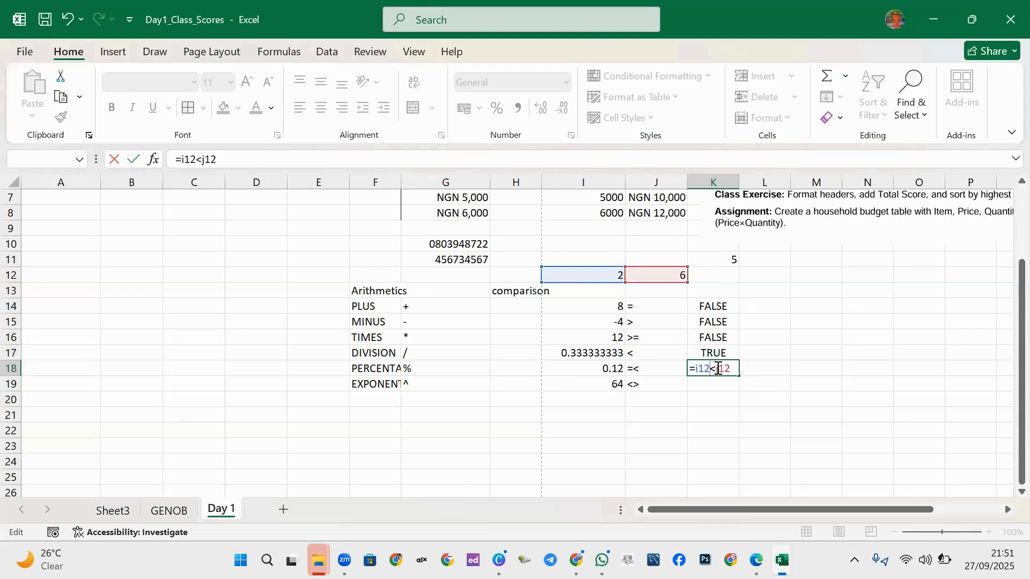
{"action": "type", "text": "="}
{"action": "key", "text": "Return"}
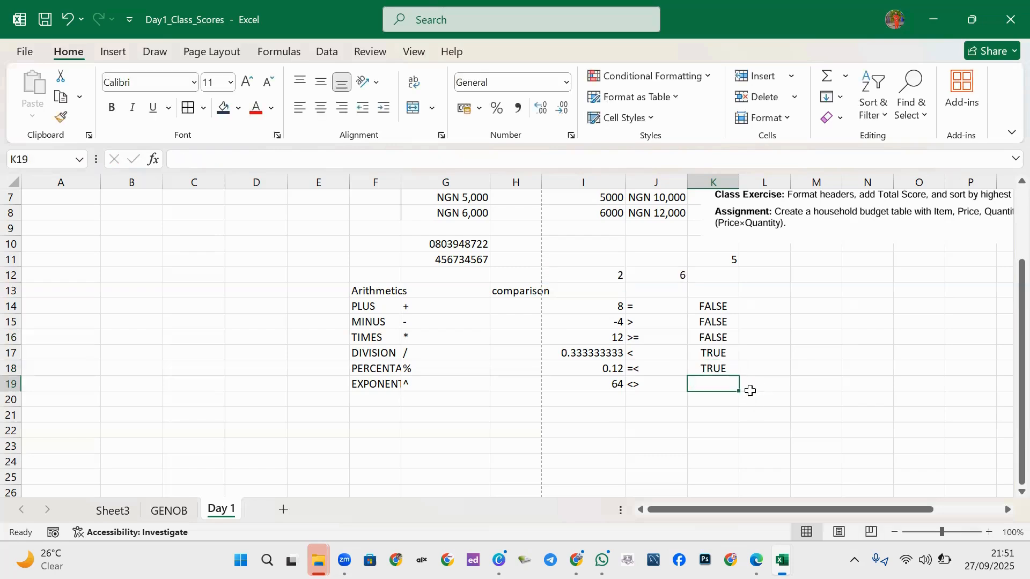
Change the J18 symbol from =< to <=.
{"action": "double_click", "coordinate": [632, 370]}
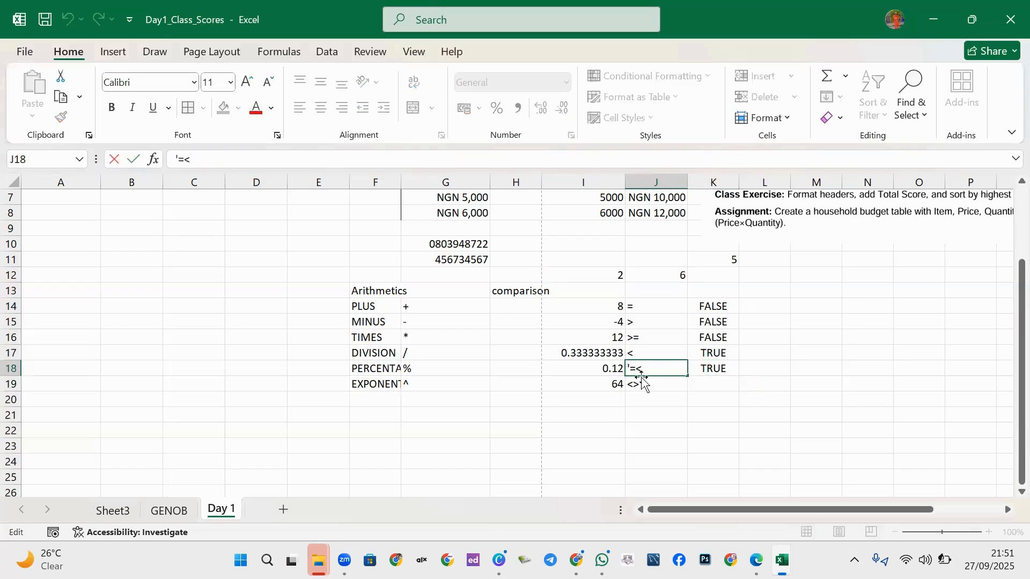
{"action": "key", "text": "Delete"}
{"action": "type", "text": "="}
{"action": "left_click", "coordinate": [704, 384]}
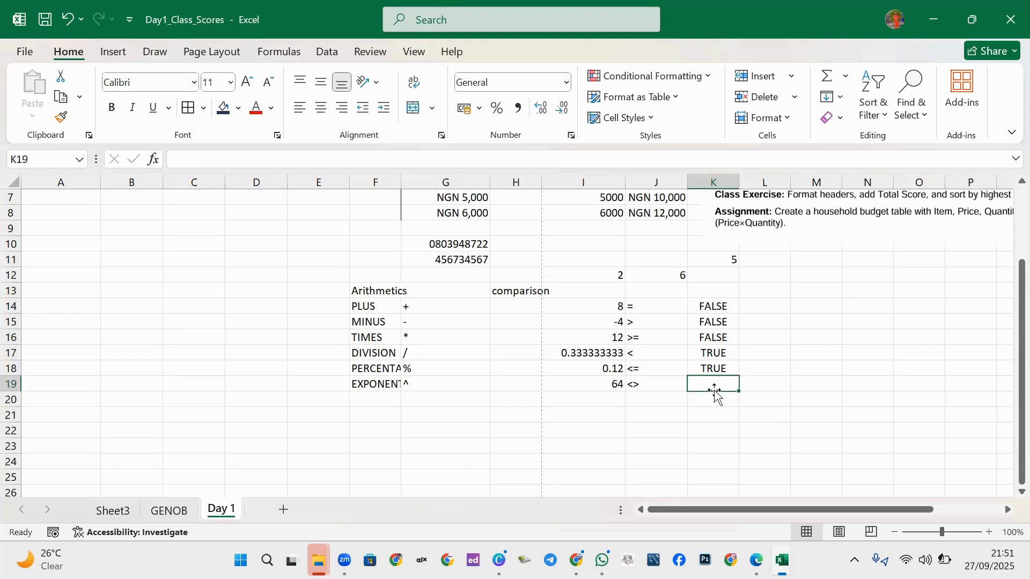
Enter the not-equal comparison =i12<>j12 in K19.
{"action": "type", "text": "="}
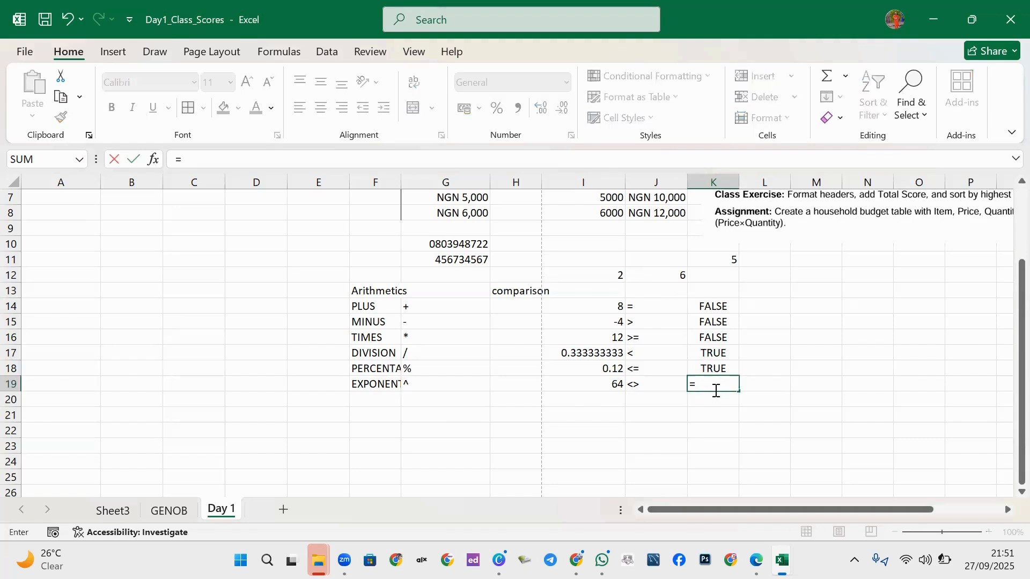
{"action": "type", "text": "i12"}
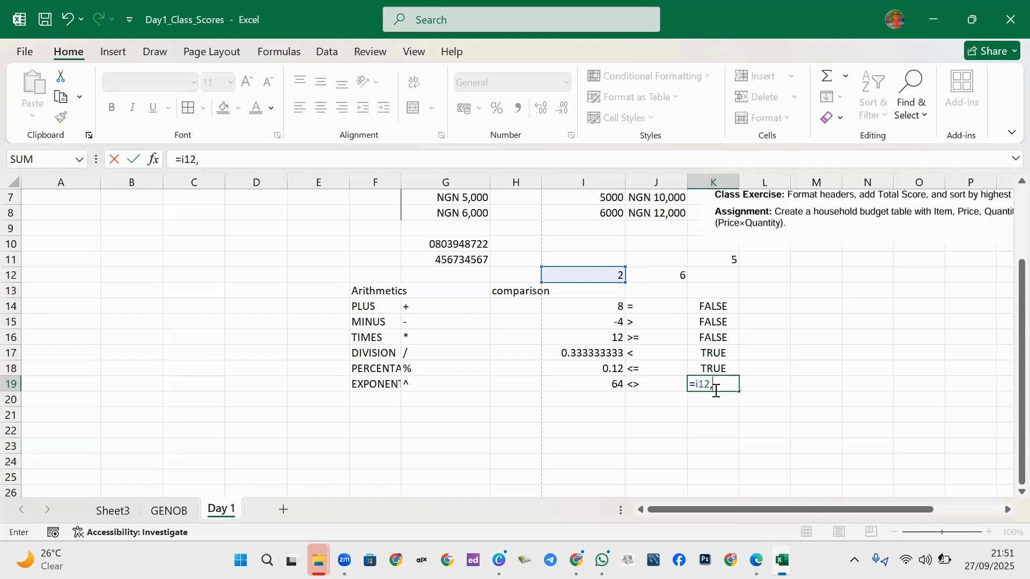
{"action": "type", "text": "<>j12"}
{"action": "key", "text": "Return"}
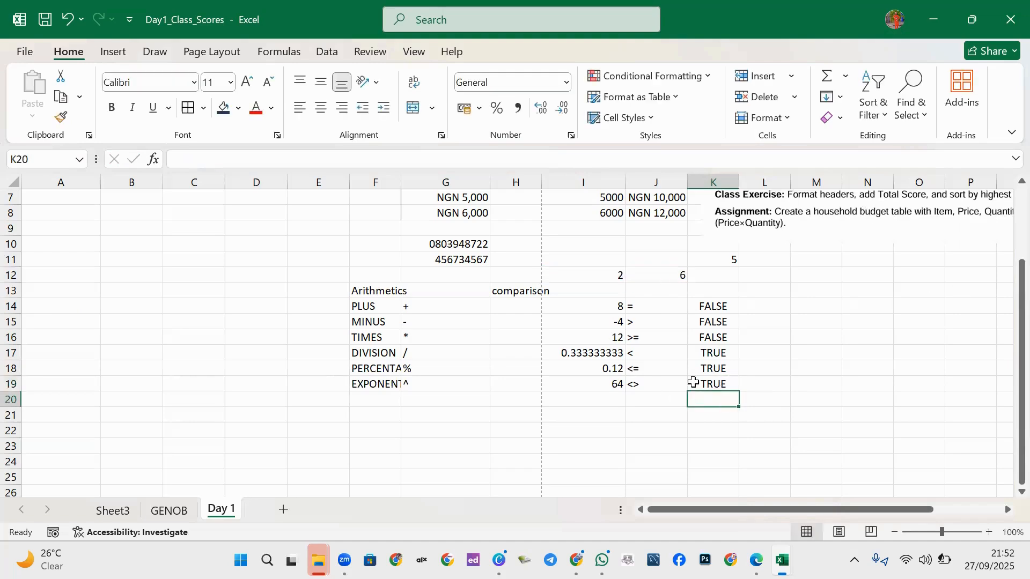
Review the formulas in K19 and K14, then select L19.
{"action": "left_click", "coordinate": [693, 382]}
{"action": "left_click", "coordinate": [702, 300]}
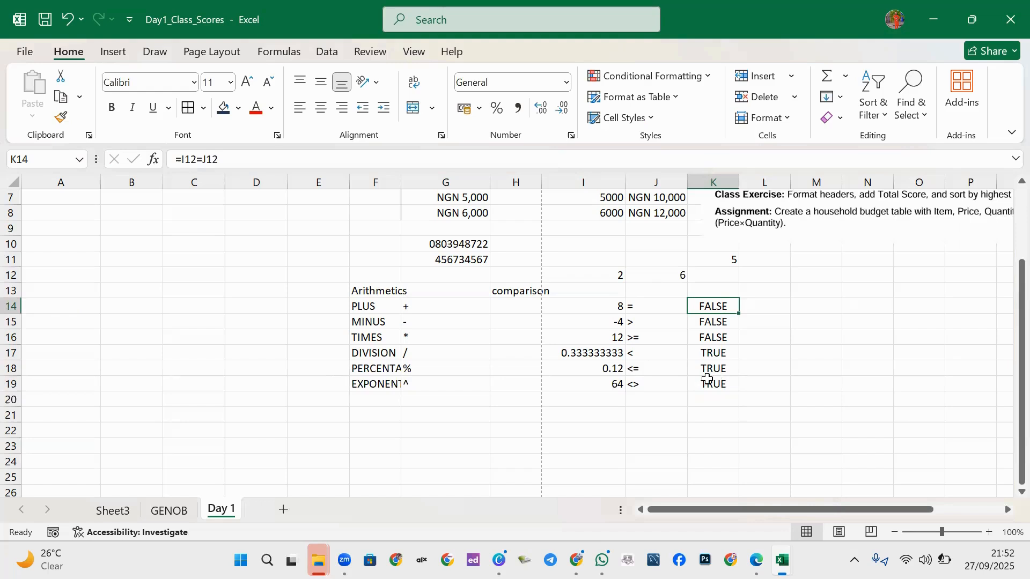
{"action": "left_click", "coordinate": [753, 386]}
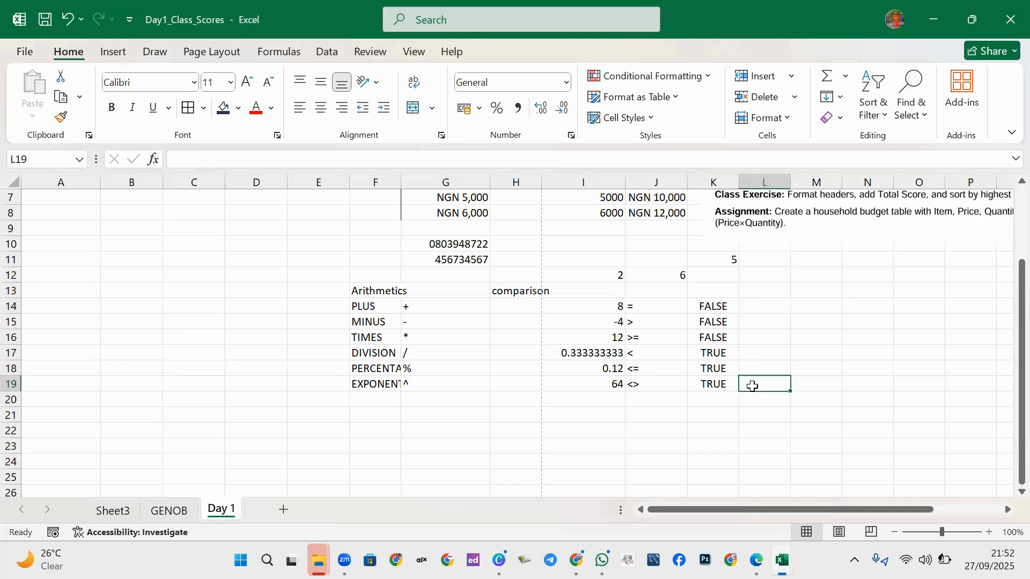
{"action": "mouse_move", "coordinate": [756, 561]}
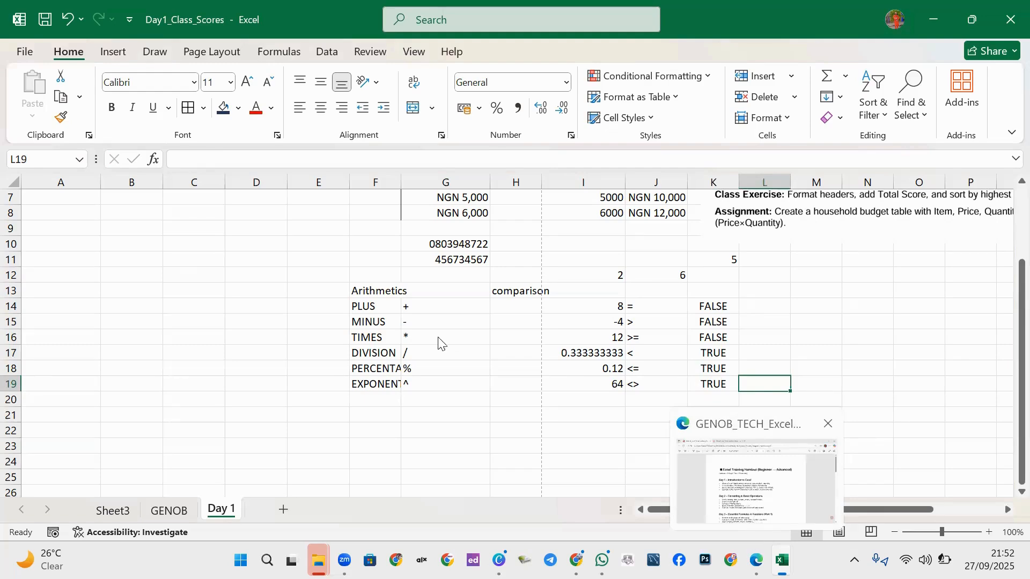
{"action": "key", "text": "alt+Tab"}
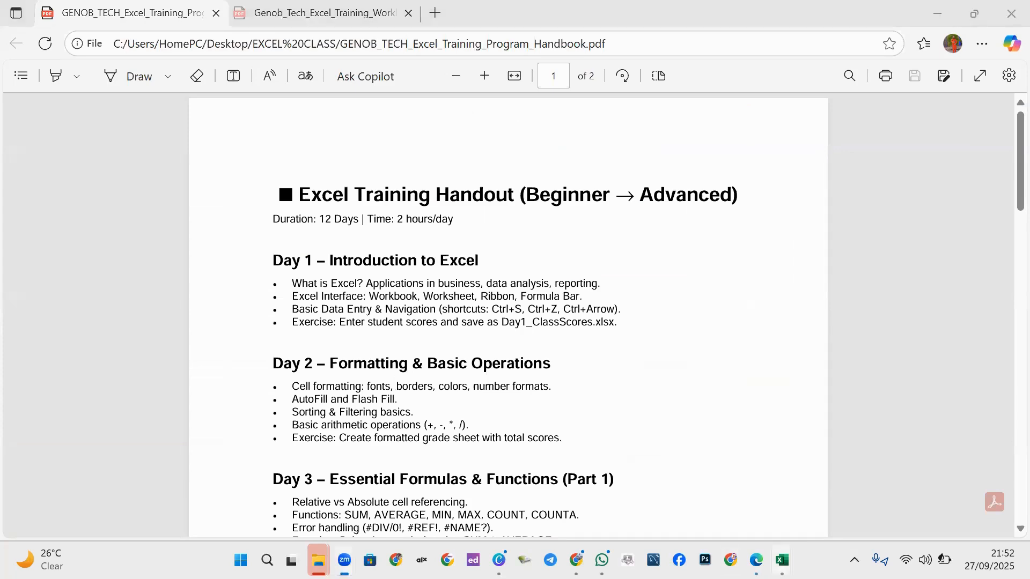
{"action": "left_click", "coordinate": [705, 439]}
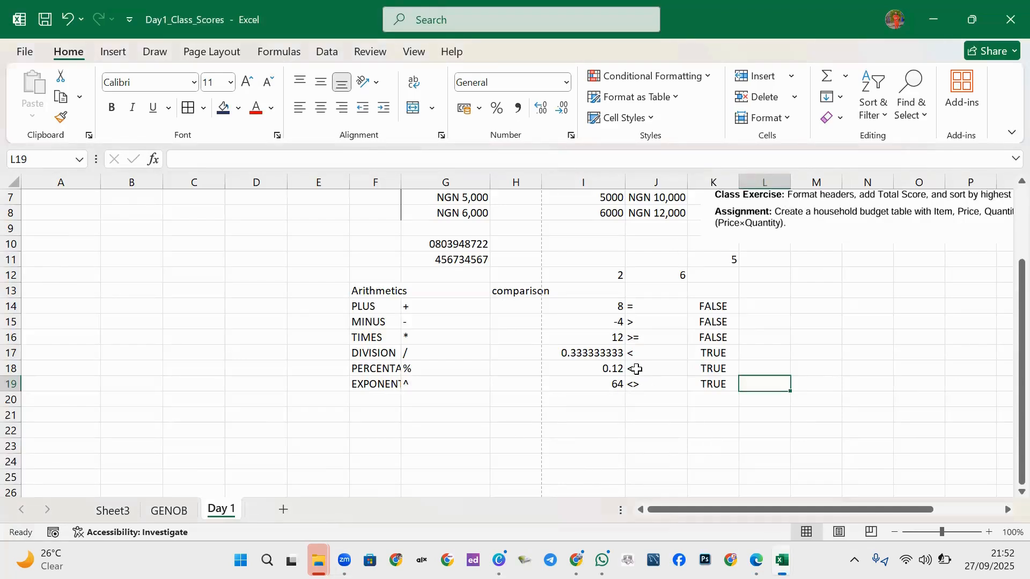
Add the label & in M16.
{"action": "left_click", "coordinate": [831, 334]}
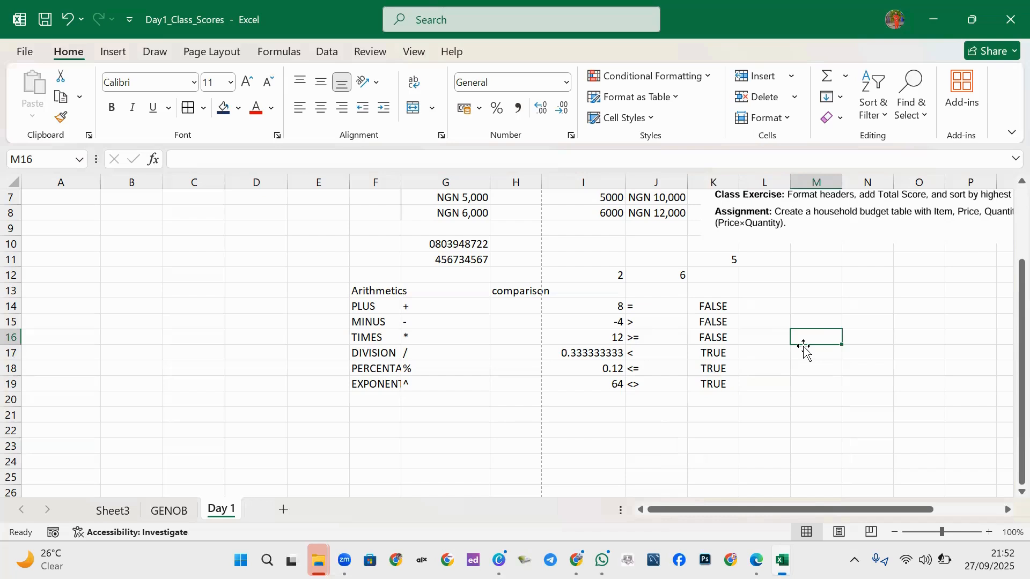
{"action": "type", "text": "&"}
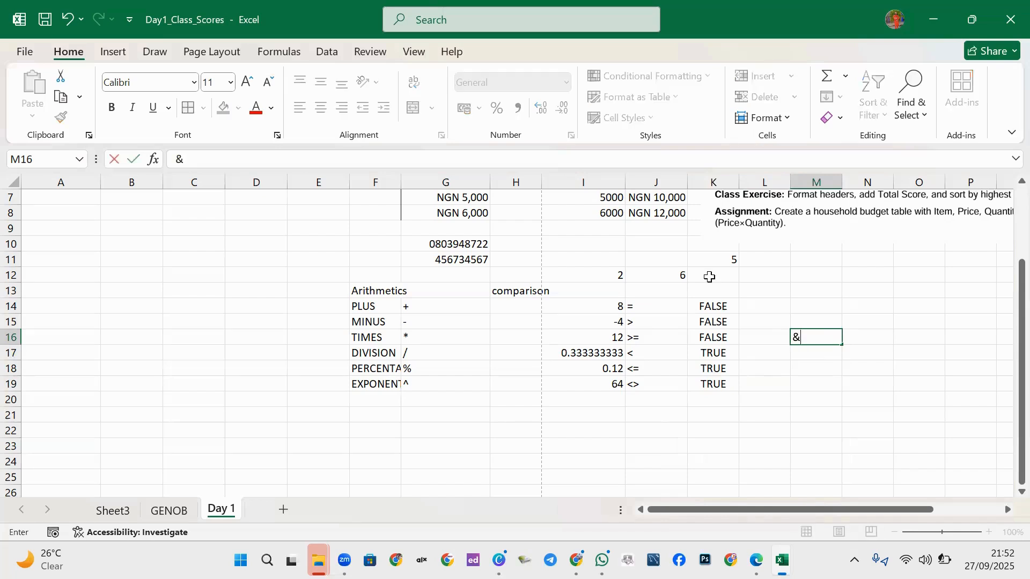
{"action": "left_click", "coordinate": [814, 352]}
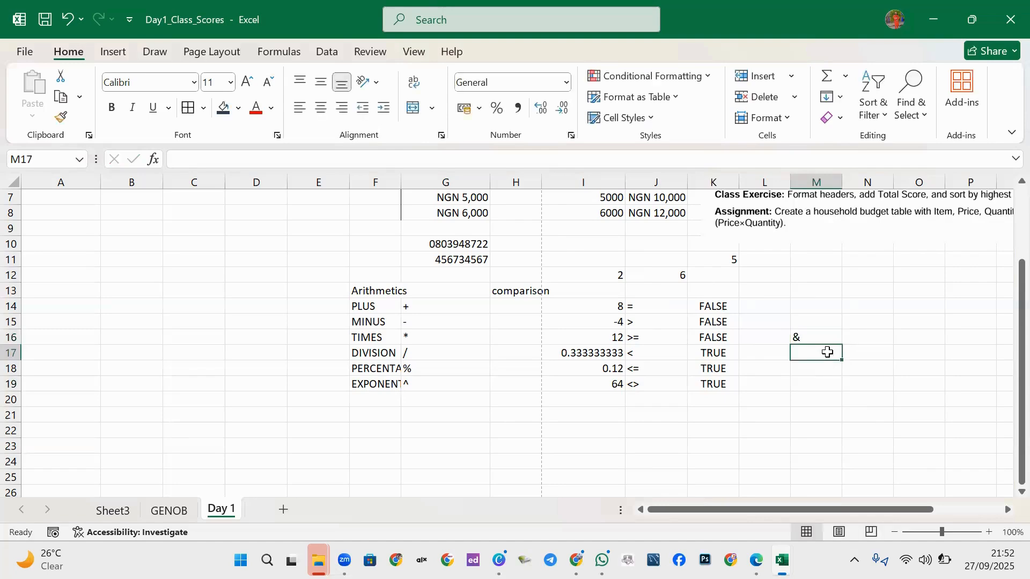
Enter =I12&J12 in N16 to join 2 and 6 into 26.
{"action": "left_click", "coordinate": [869, 336]}
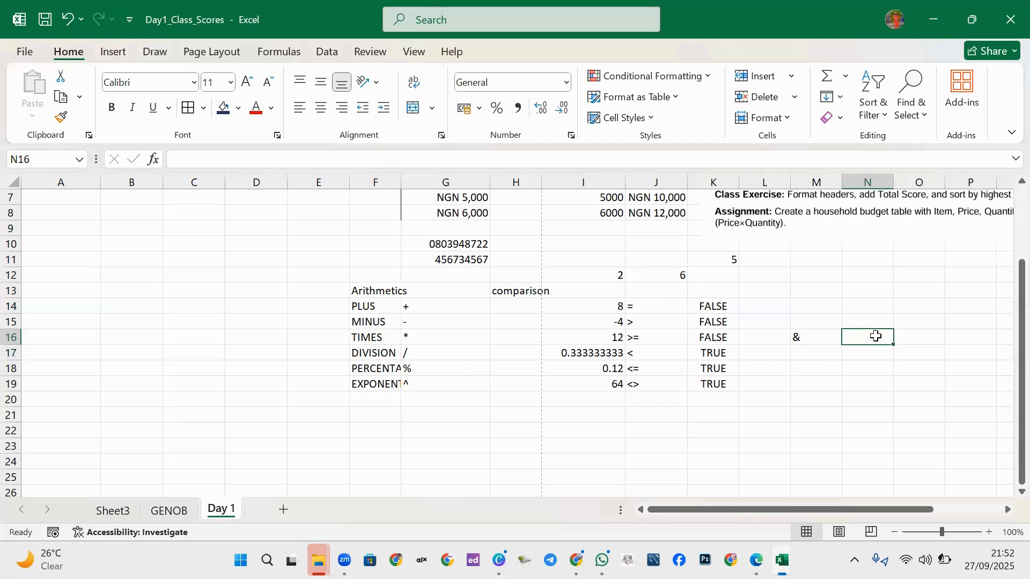
{"action": "type", "text": "="}
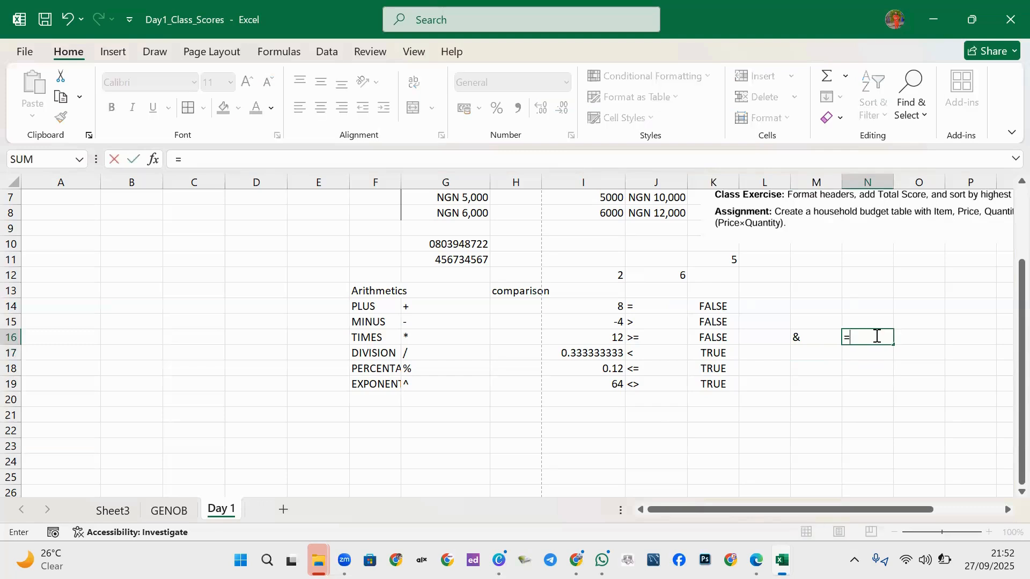
{"action": "type", "text": "I12"}
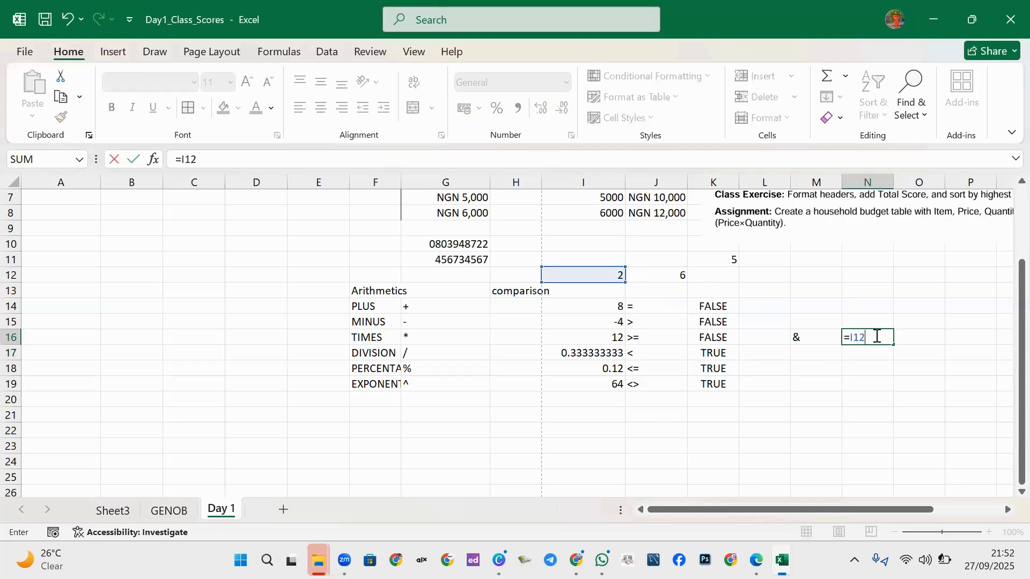
{"action": "type", "text": "&J12"}
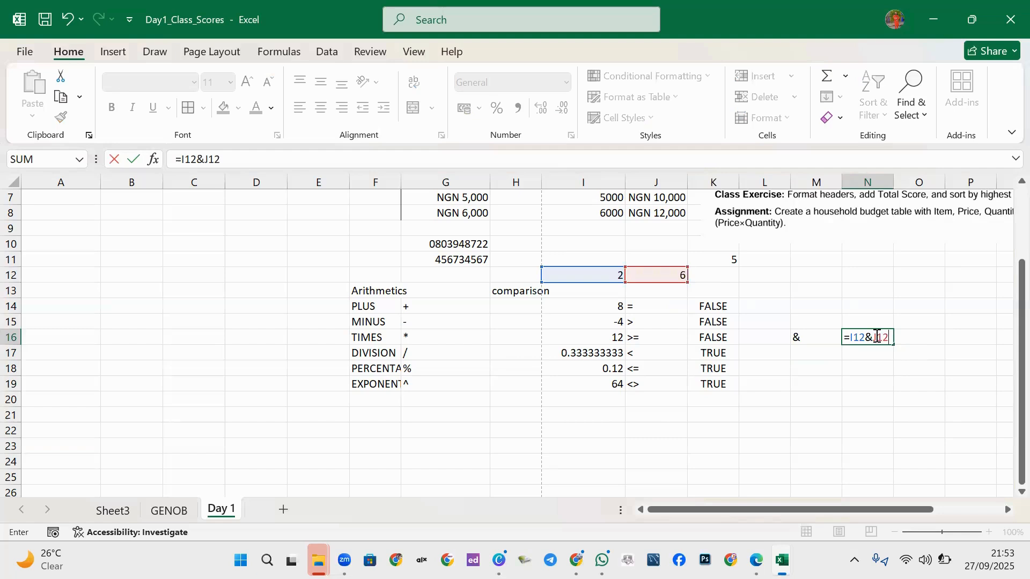
{"action": "key", "text": "Return"}
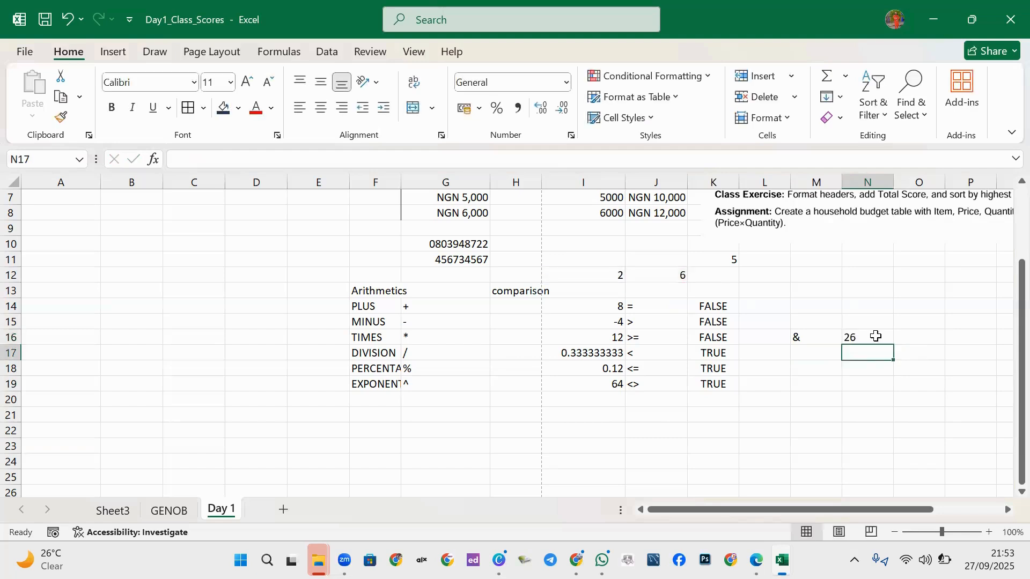
{"action": "left_click", "coordinate": [862, 337]}
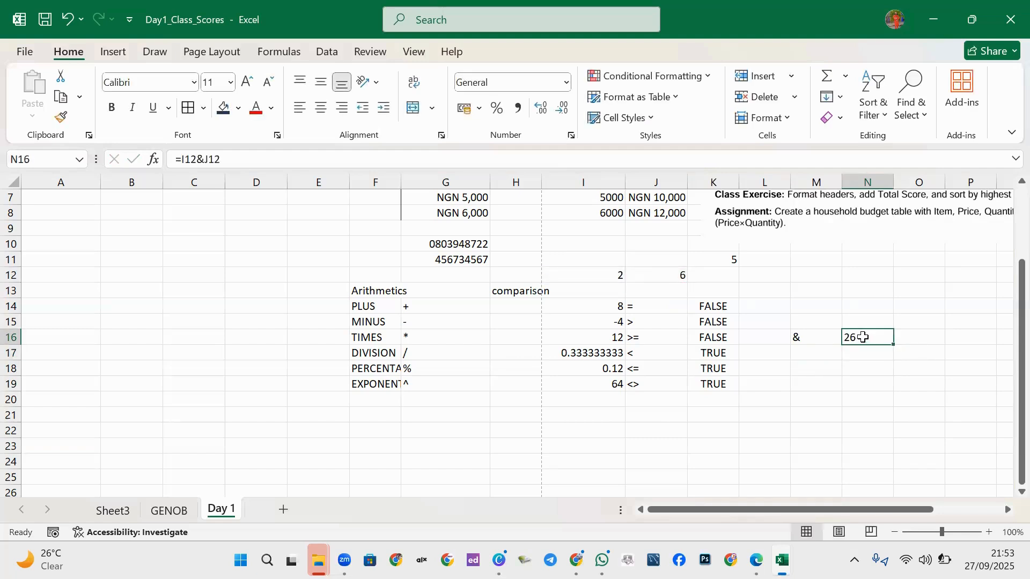